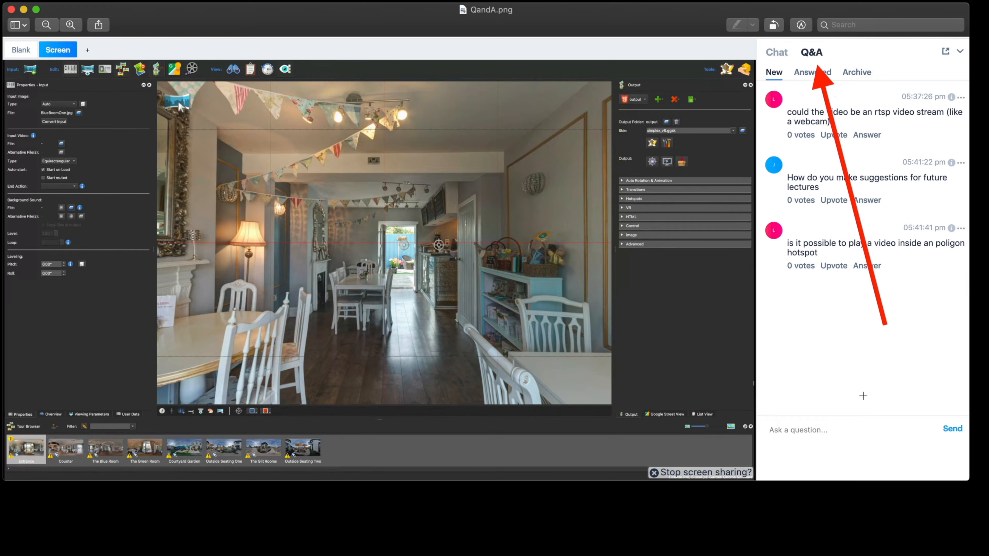
# - Close the QandA.png preview and open the project NoGPS 2.p2vr from the NoGPS folder in Pano2VR
pyautogui.click(12, 9)
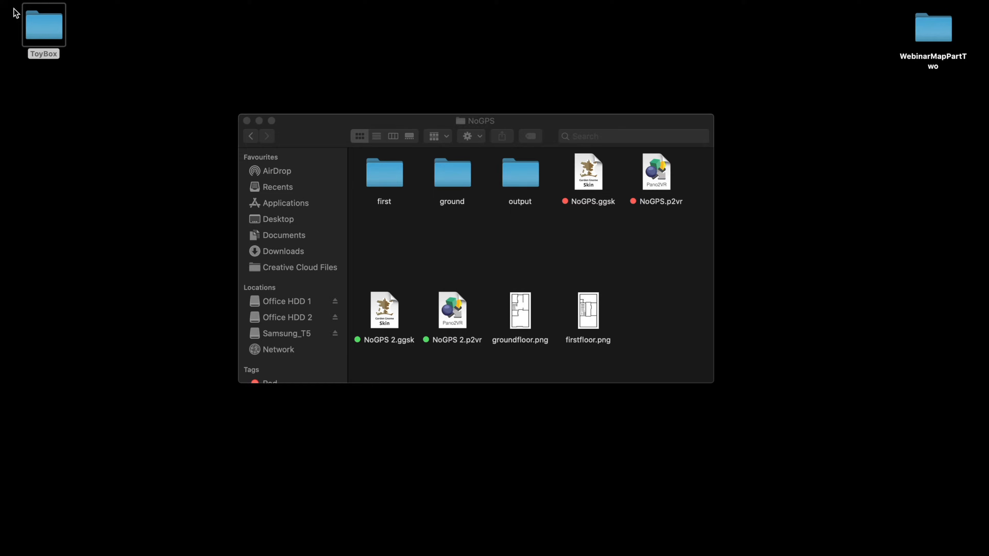
pyautogui.moveTo(427, 117); pyautogui.dragTo(426, 64)
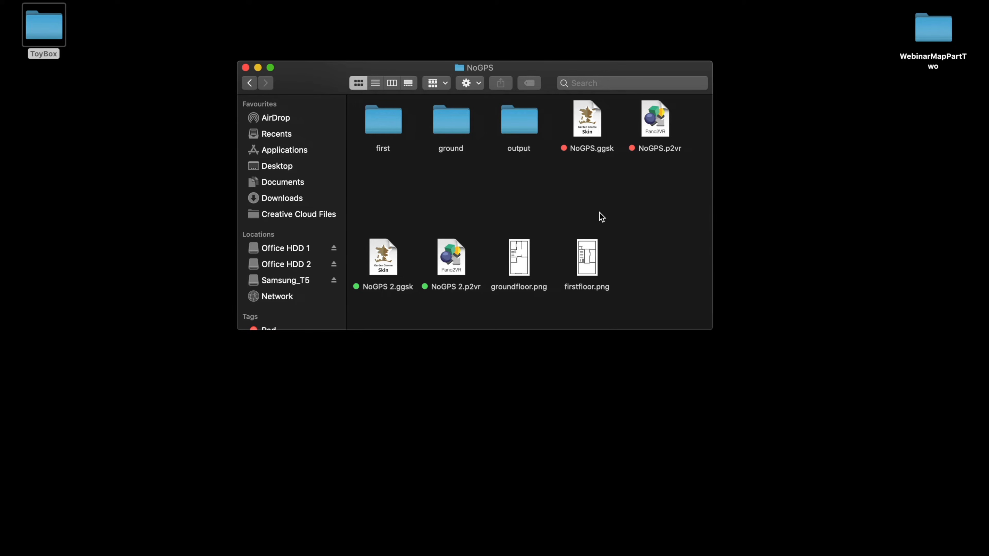
pyautogui.doubleClick(453, 260)
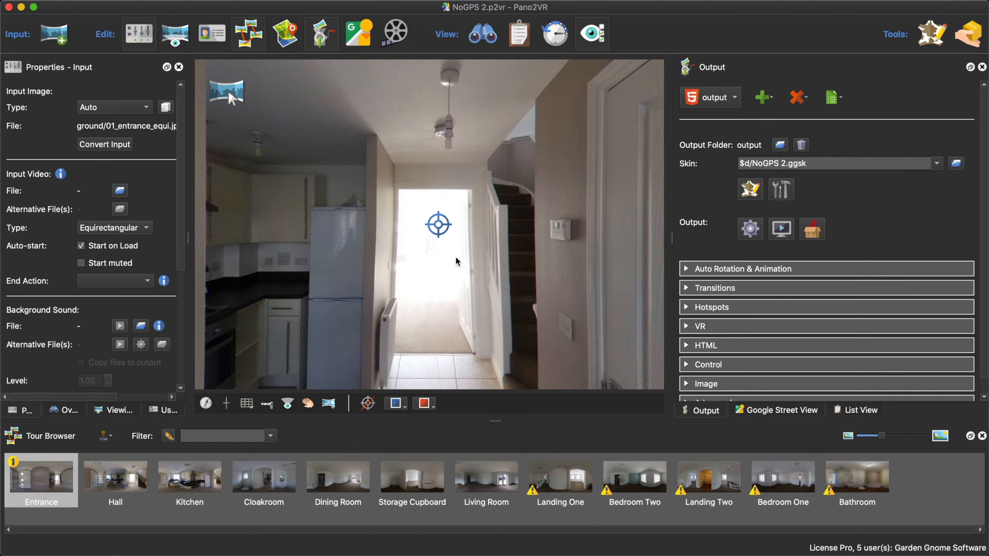
# - Show the Tour Map and dock it together with the Output panel
pyautogui.click(290, 39)
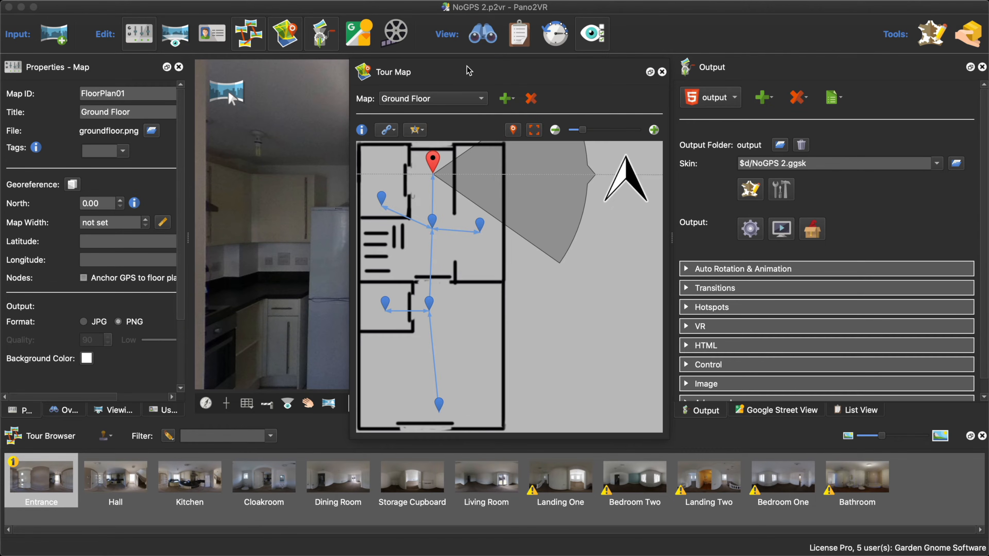
pyautogui.moveTo(468, 69); pyautogui.dragTo(424, 78)
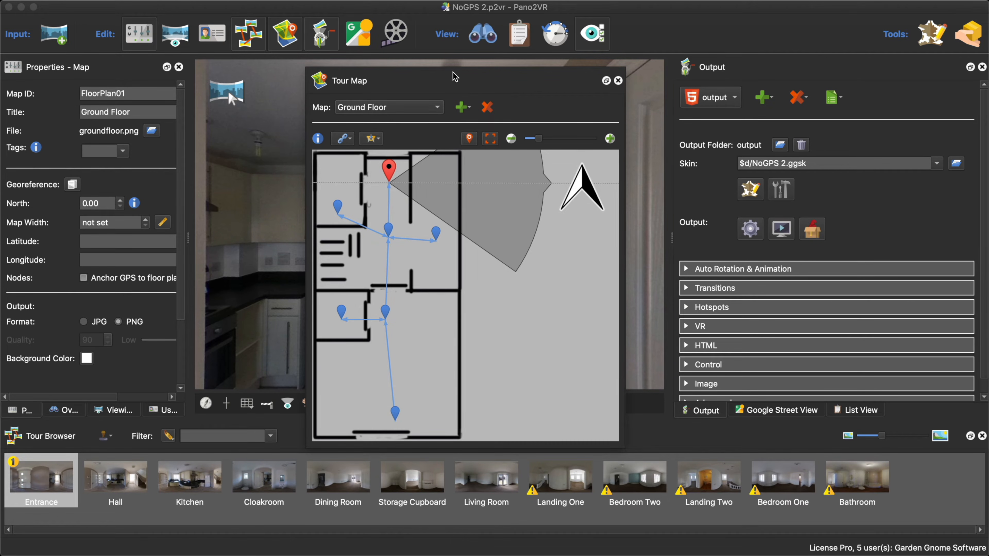
pyautogui.moveTo(459, 76); pyautogui.dragTo(828, 188)
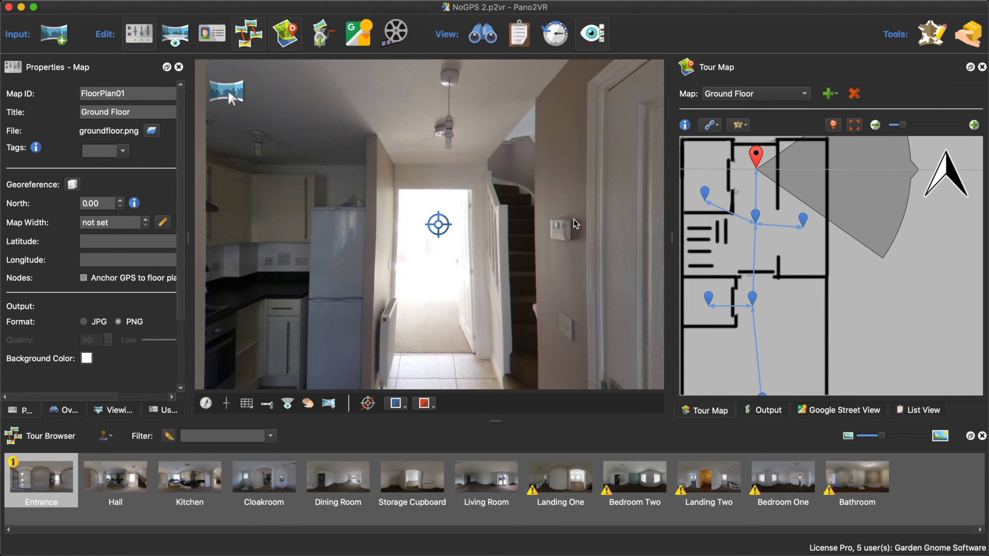
# - Add firstfloor.png to the tour map as a new floor plan
pyautogui.click(831, 96)
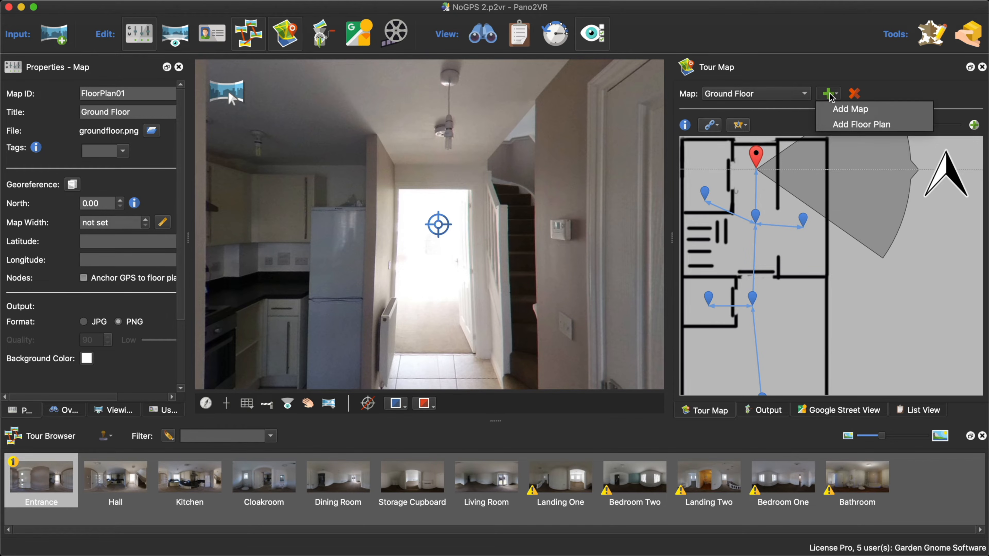
pyautogui.click(850, 124)
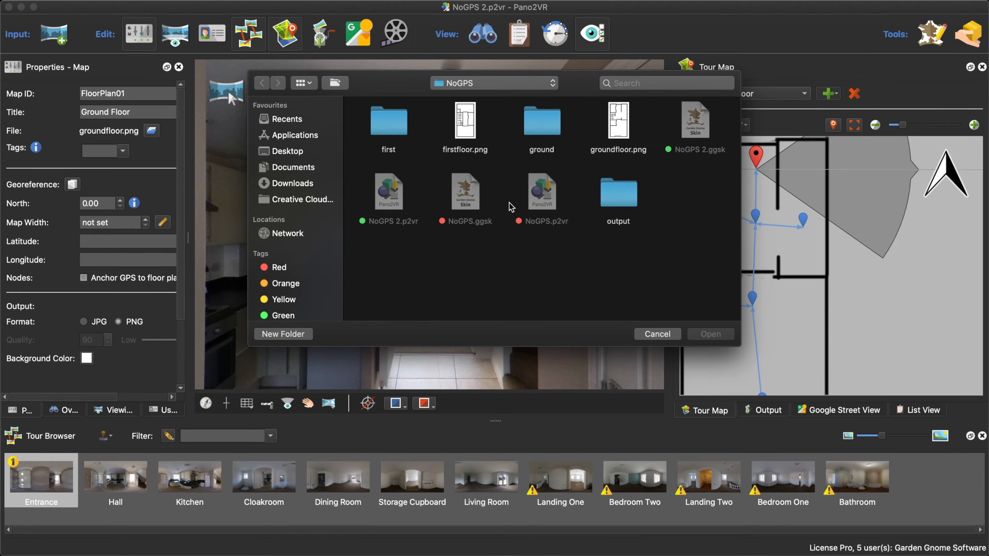
pyautogui.click(465, 127)
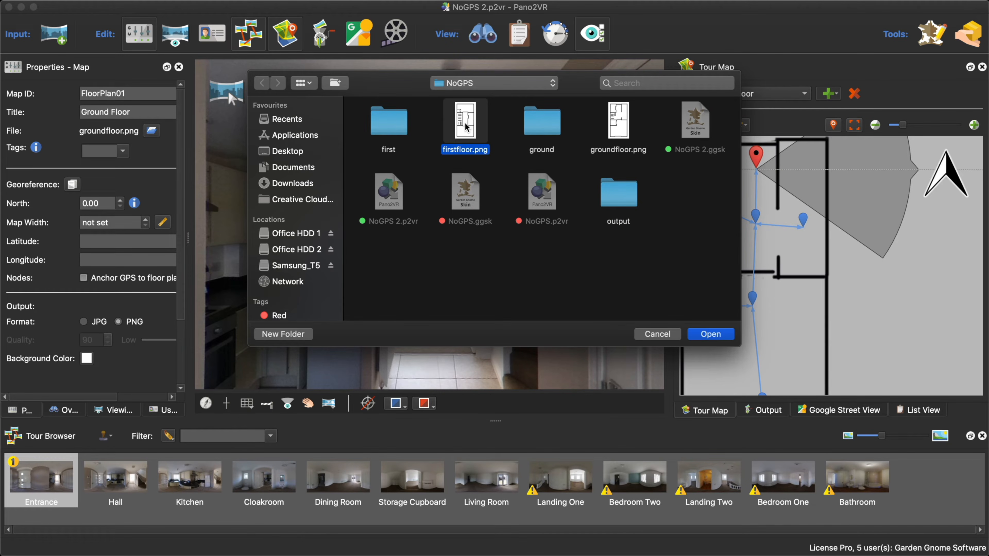
pyautogui.click(716, 335)
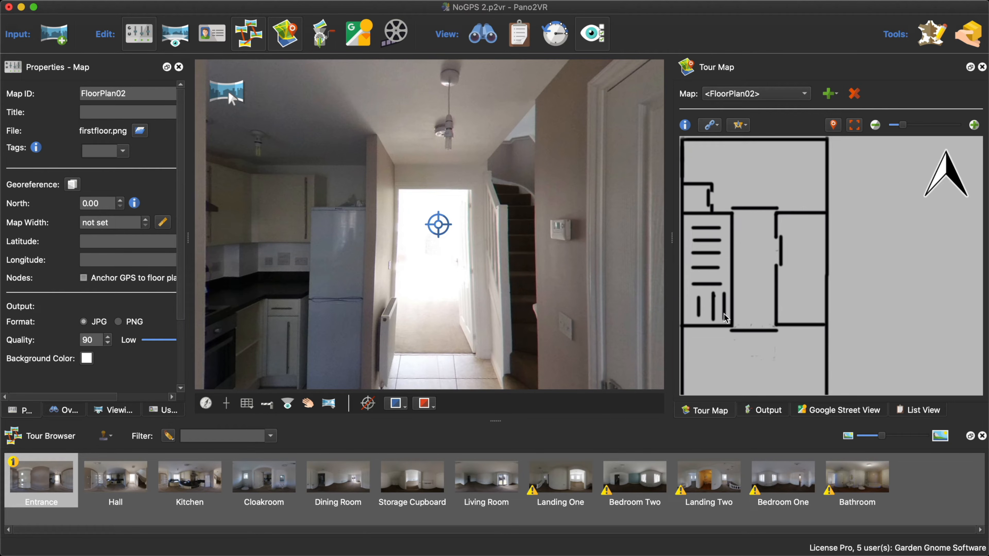
pyautogui.scroll(-1, 725, 314)
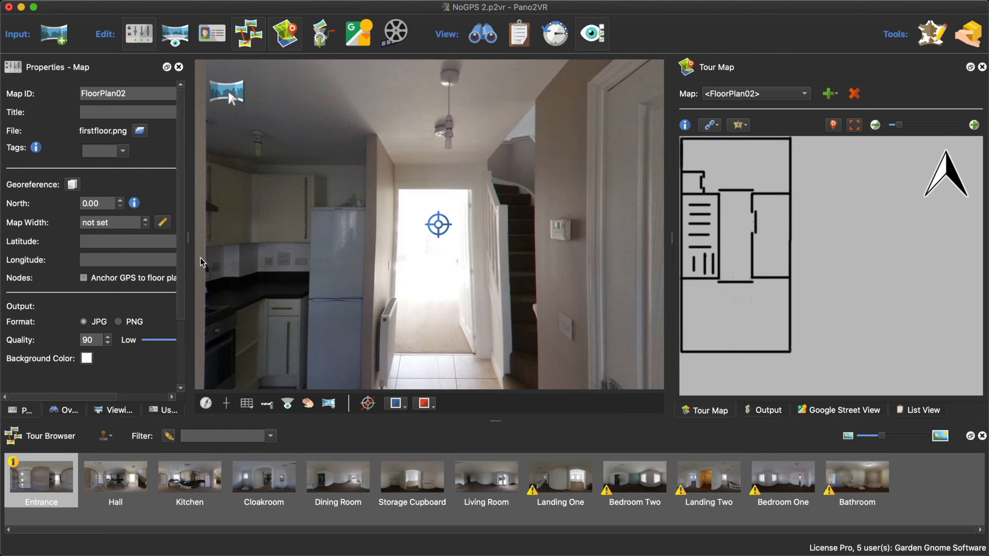
# - Widen the properties area and title the new floor plan First Floor
pyautogui.moveTo(188, 238); pyautogui.dragTo(293, 244)
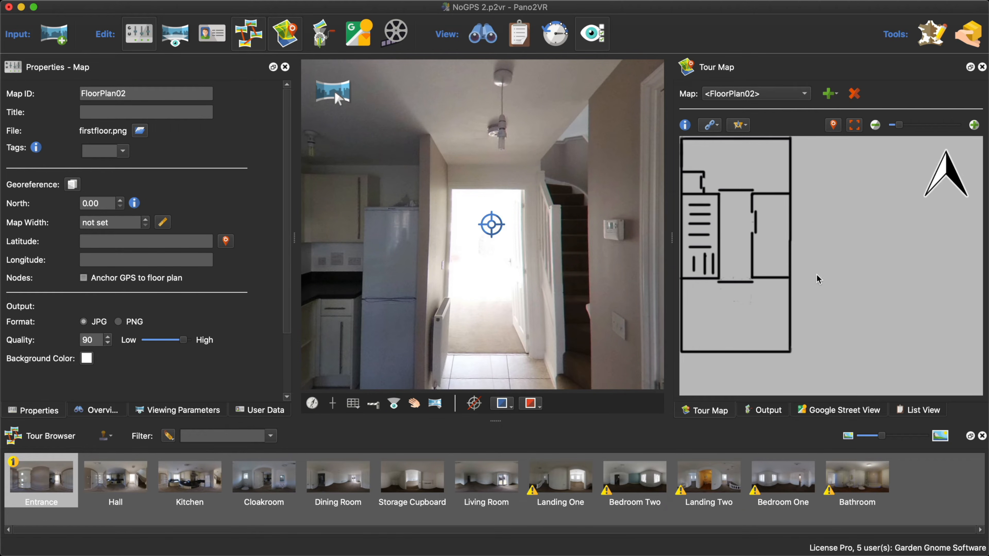
pyautogui.scroll(-1, 858, 287)
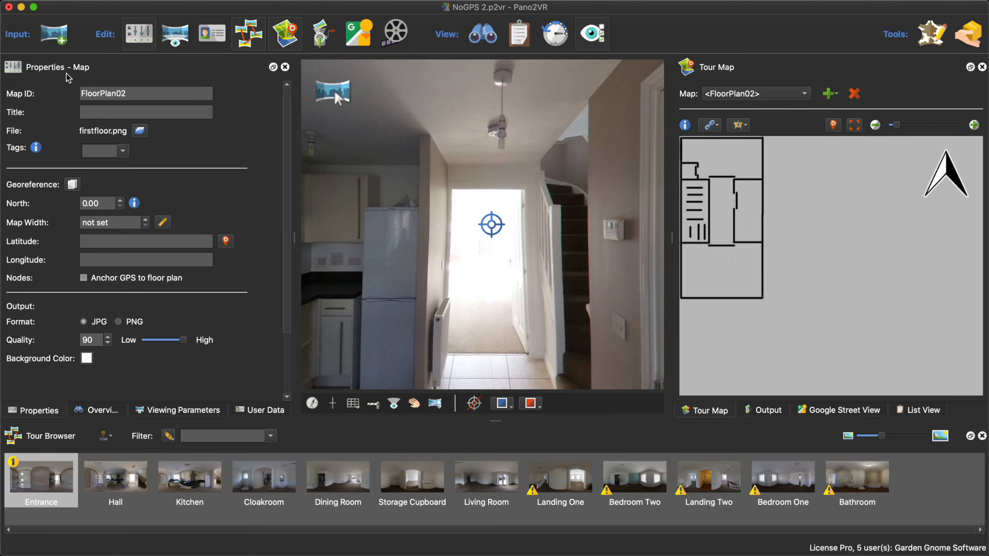
pyautogui.click(116, 110)
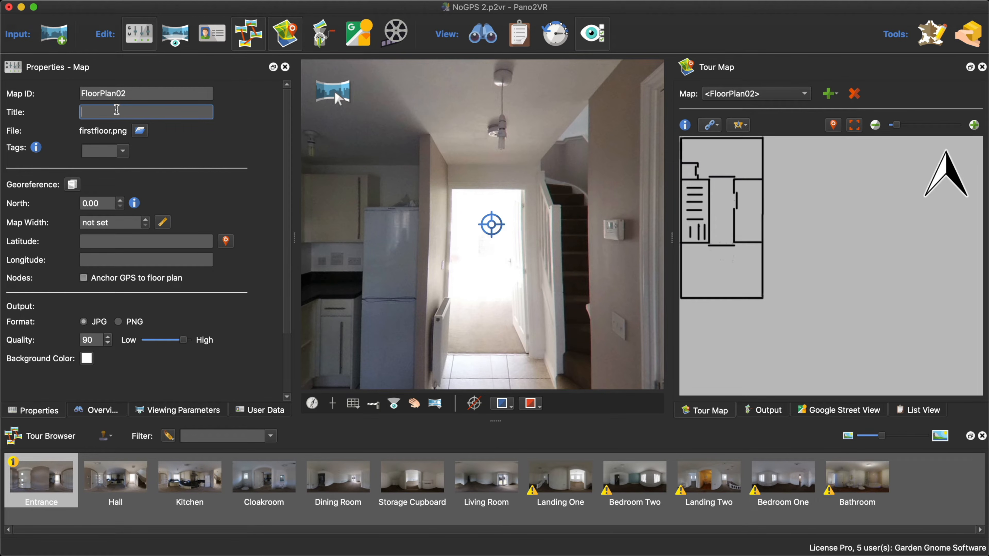
pyautogui.write('First Floor')
pyautogui.press('Return')
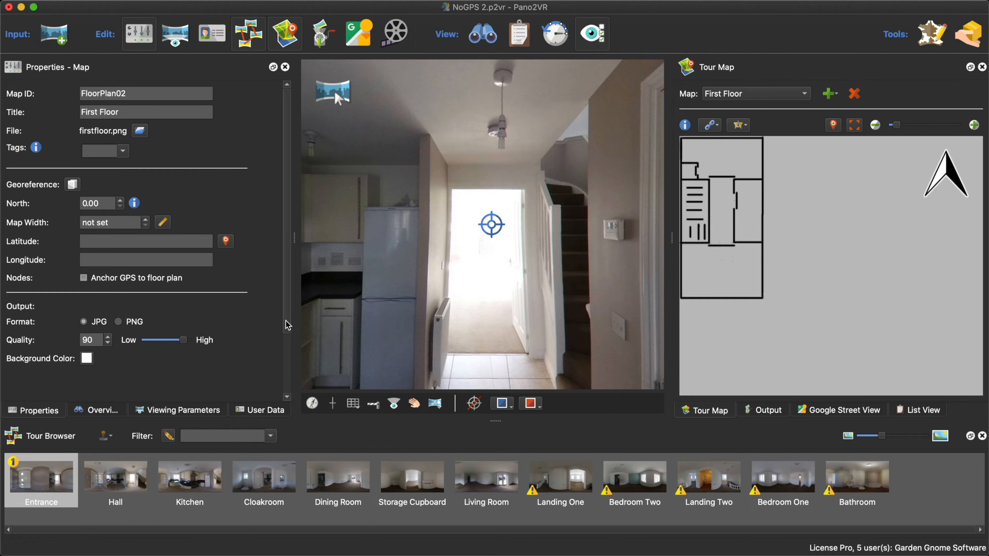
# - Examine the user data and tags of the Entrance panorama
pyautogui.scroll(-3, 288, 351)
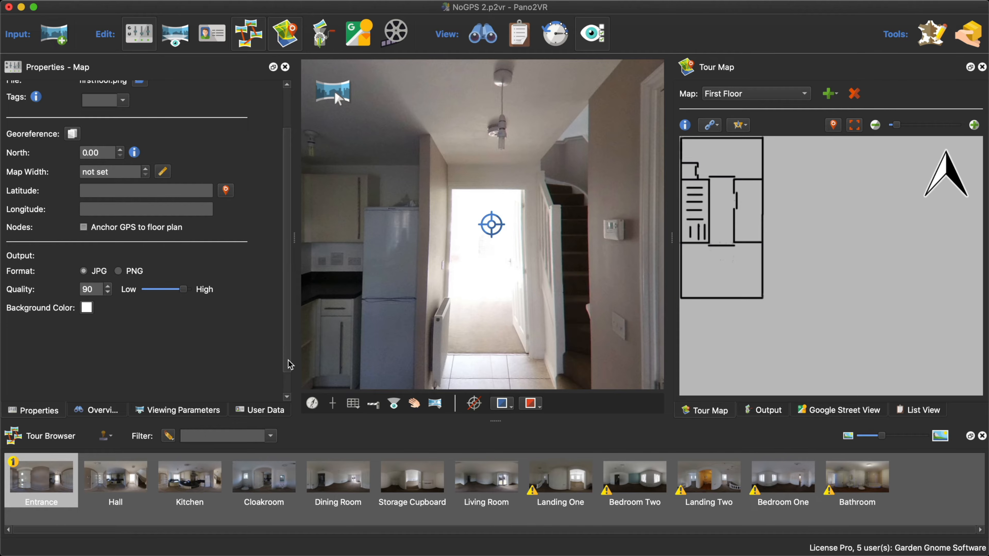
pyautogui.click(265, 410)
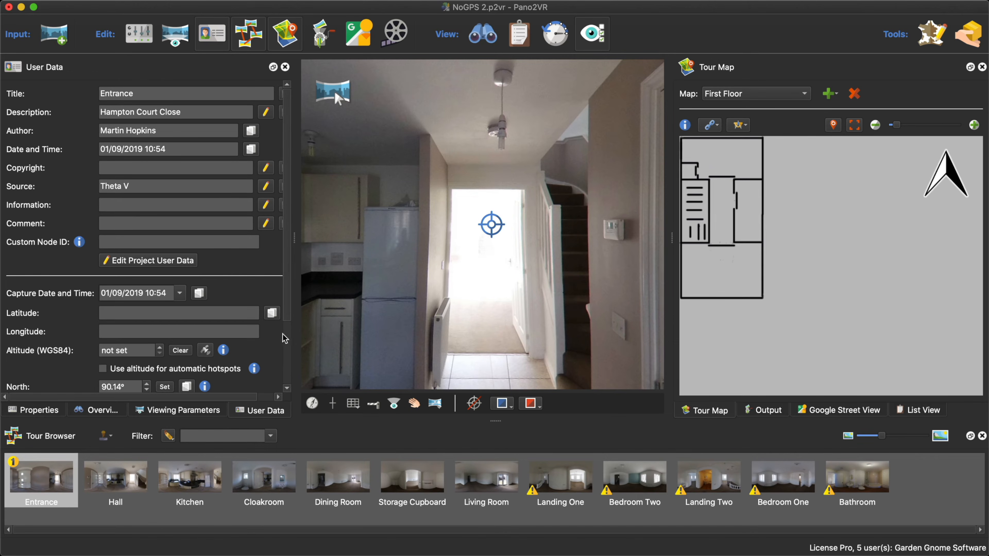
pyautogui.scroll(-5, 287, 310)
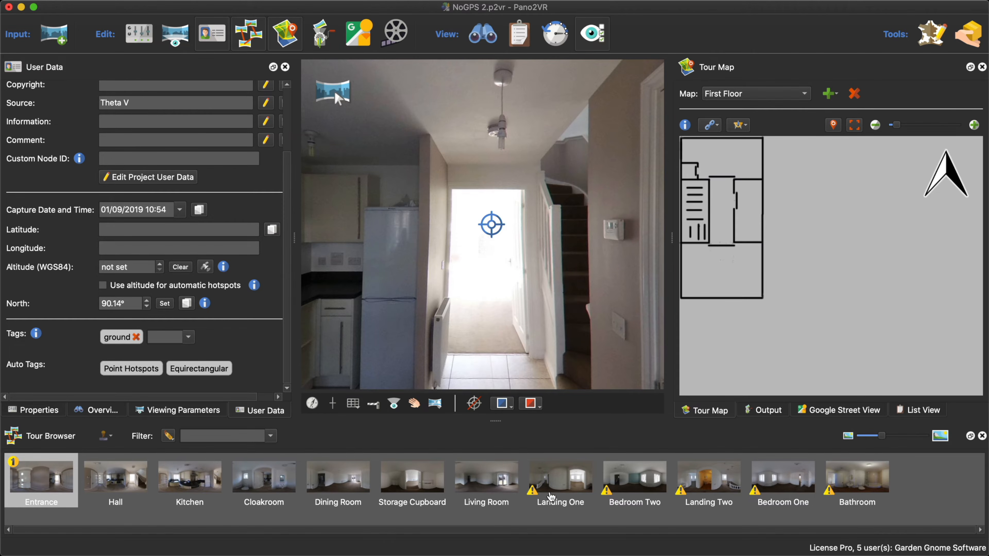
pyautogui.click(564, 483)
pyautogui.click(53, 471)
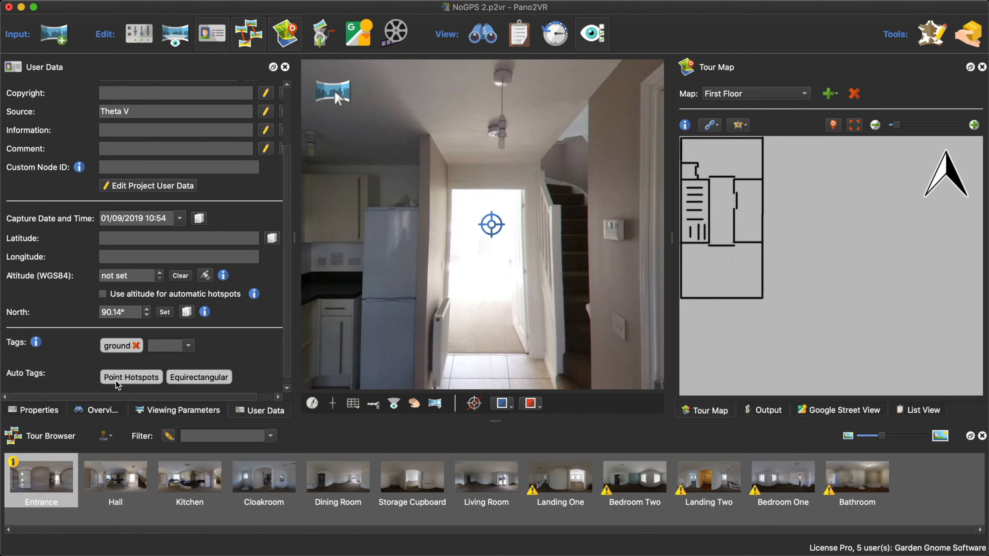
pyautogui.click(47, 412)
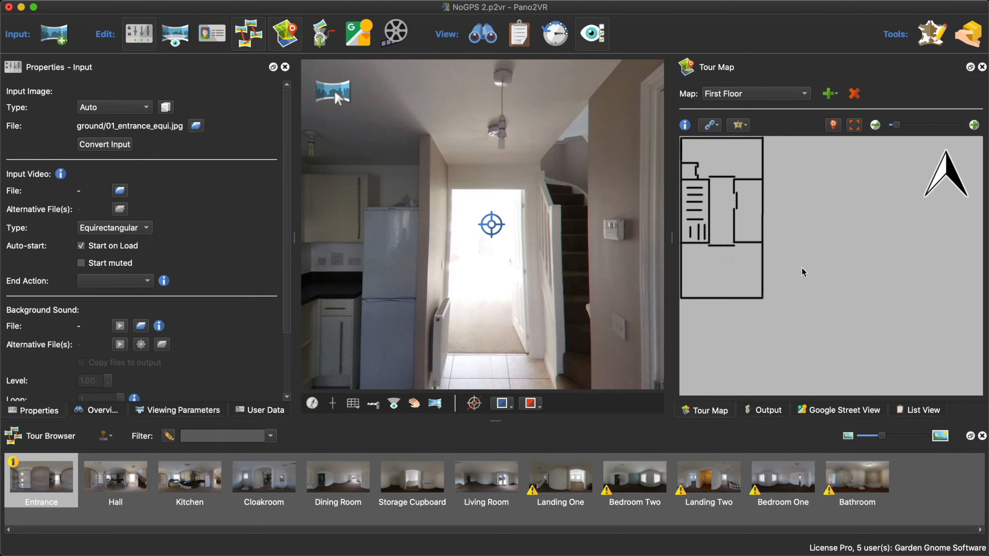
# - Set the First Floor plan's output format to PNG
pyautogui.click(816, 274)
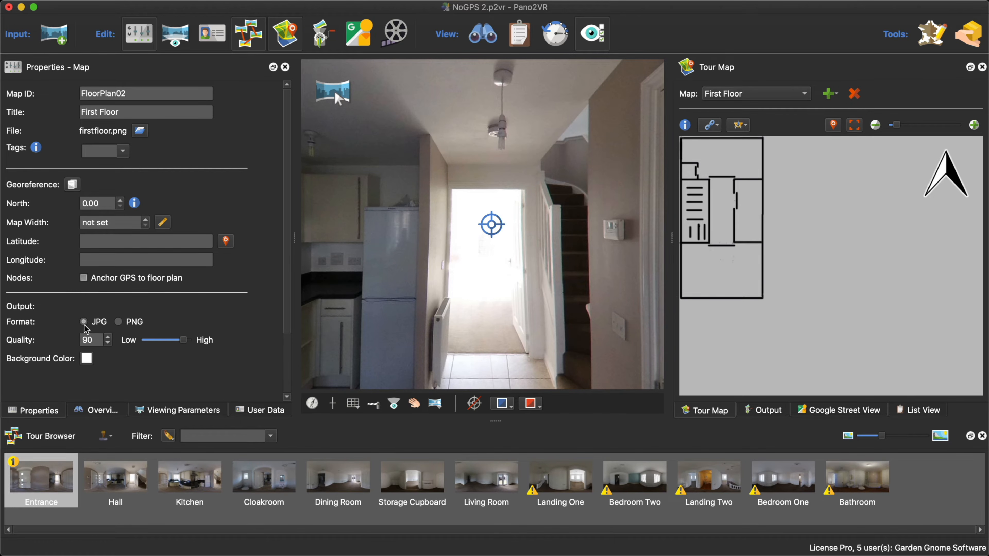
pyautogui.click(118, 322)
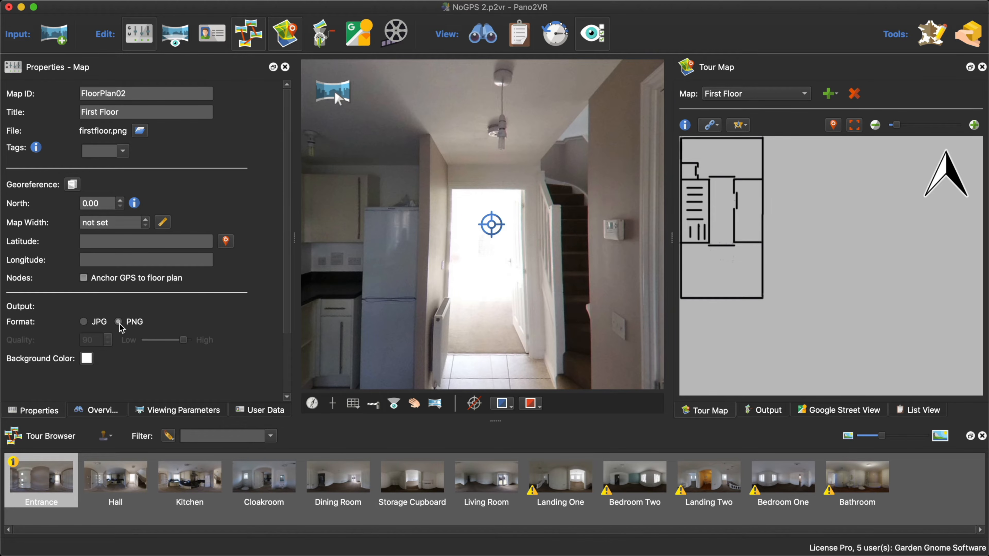
# - Try an alpha channel of 0 for the floor plan's background color and restore it to 255
pyautogui.click(86, 359)
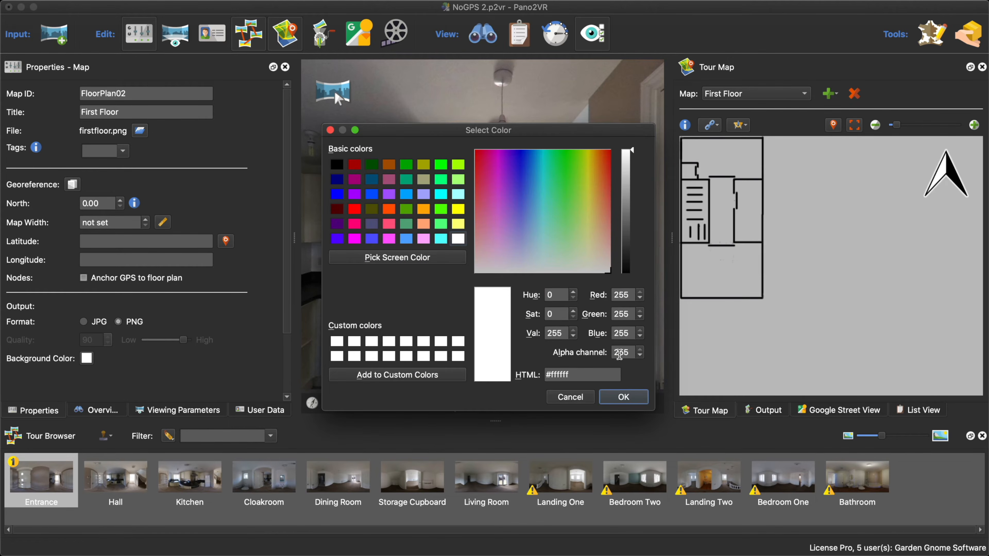
pyautogui.doubleClick(622, 353)
pyautogui.write('0')
pyautogui.moveTo(623, 353); pyautogui.dragTo(606, 354)
pyautogui.write('255')
pyautogui.press('Return')
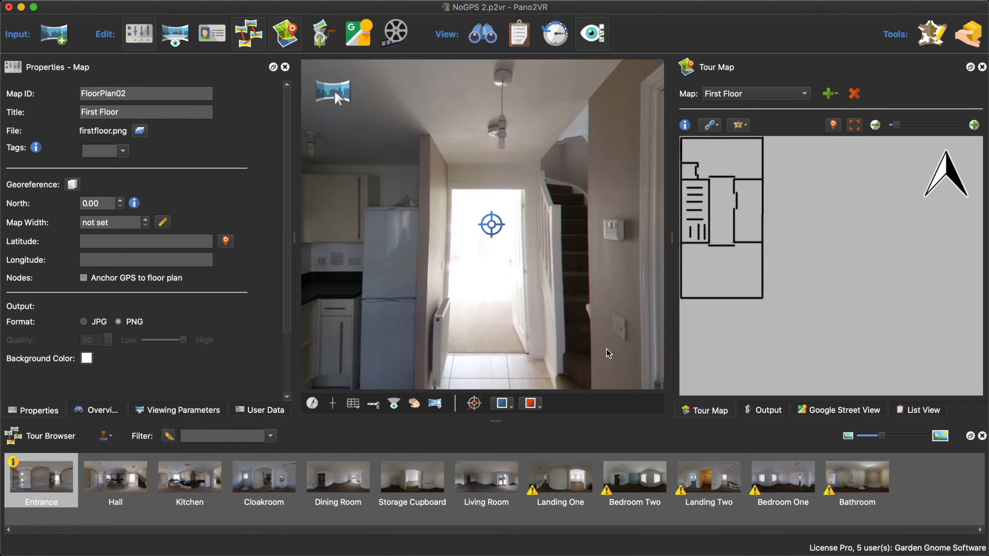
# - Enlarge the tour map and place the Landing One panorama at the lower end of the landing on the First Floor plan
pyautogui.moveTo(672, 237); pyautogui.dragTo(623, 238)
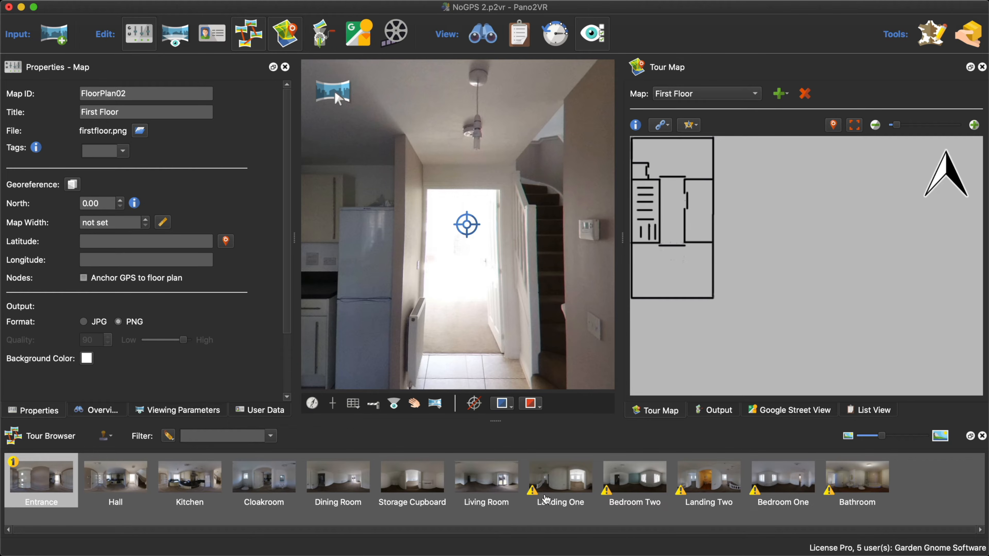
pyautogui.moveTo(533, 496)
pyautogui.moveTo(559, 485); pyautogui.dragTo(669, 233)
pyautogui.click(669, 229)
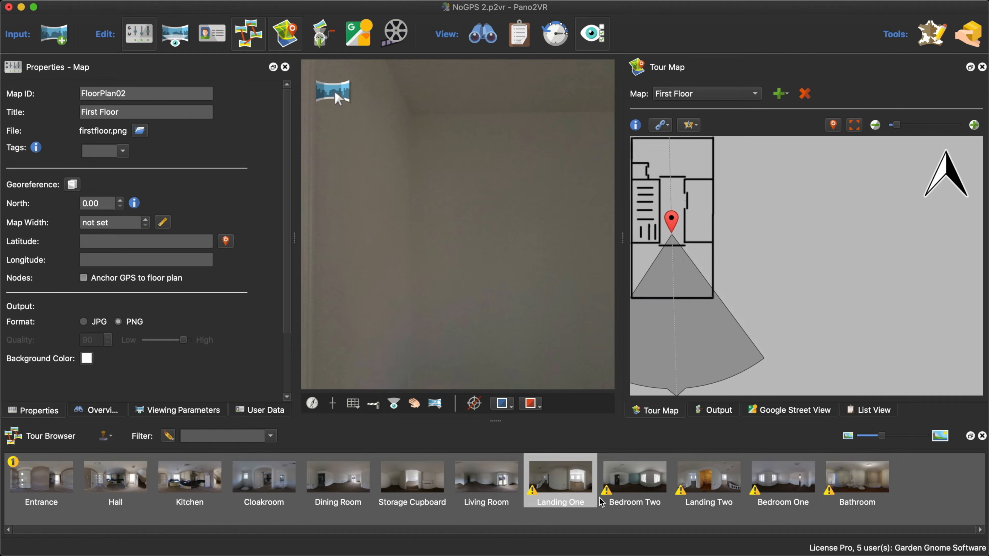
pyautogui.click(636, 482)
pyautogui.click(672, 229)
pyautogui.moveTo(671, 224); pyautogui.dragTo(672, 225)
# - Place Bedroom Two in the lower room, Landing Two on the upper landing, Bedroom One in the upper room and Bathroom in the room beside the landing
pyautogui.moveTo(631, 485); pyautogui.dragTo(673, 271)
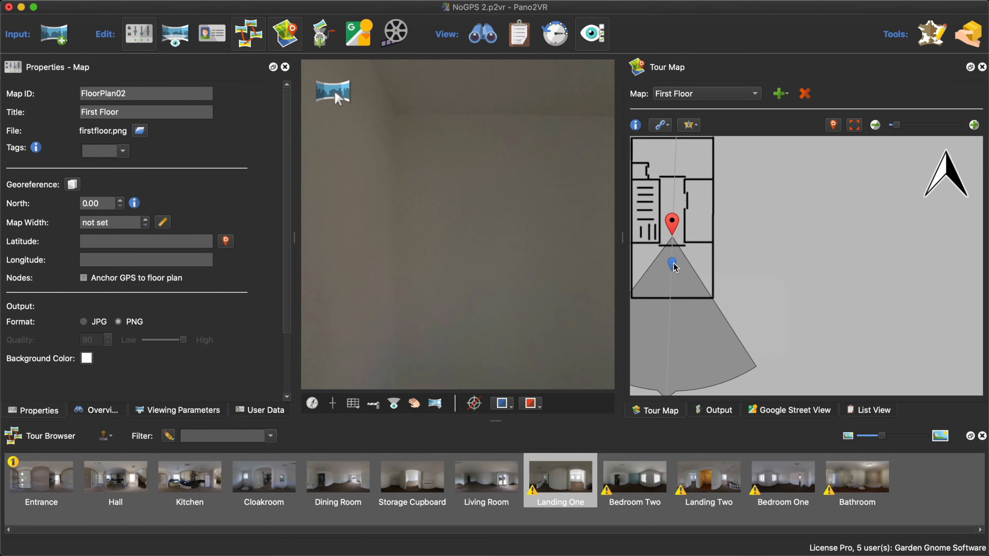
pyautogui.moveTo(673, 264); pyautogui.dragTo(672, 281)
pyautogui.moveTo(693, 485); pyautogui.dragTo(673, 191)
pyautogui.moveTo(793, 480); pyautogui.dragTo(676, 150)
pyautogui.moveTo(845, 474); pyautogui.dragTo(704, 206)
pyautogui.moveTo(674, 141); pyautogui.dragTo(676, 153)
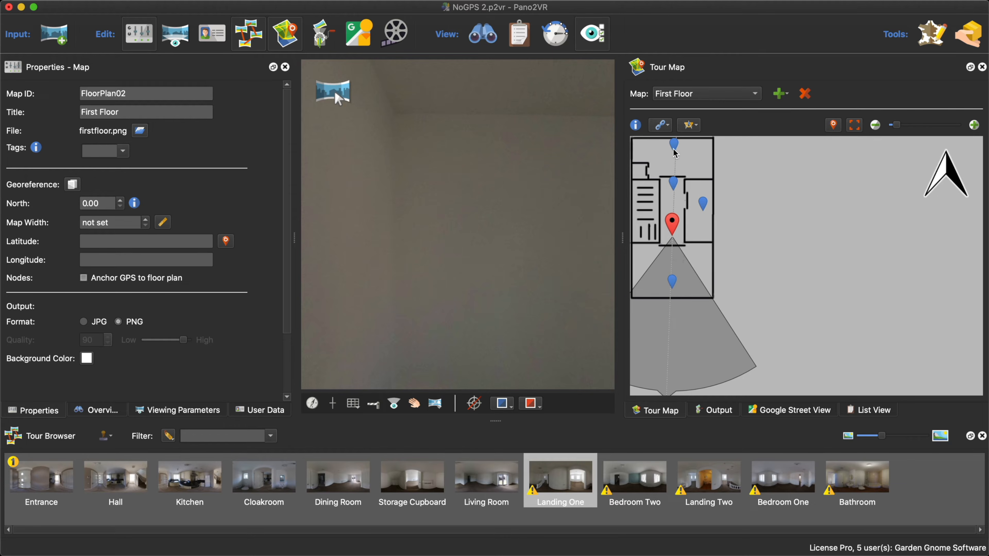
# - Turn the Landing One view toward the two windows and compare its direction with the radar on the floor plan
pyautogui.click(874, 125)
pyautogui.click(975, 126)
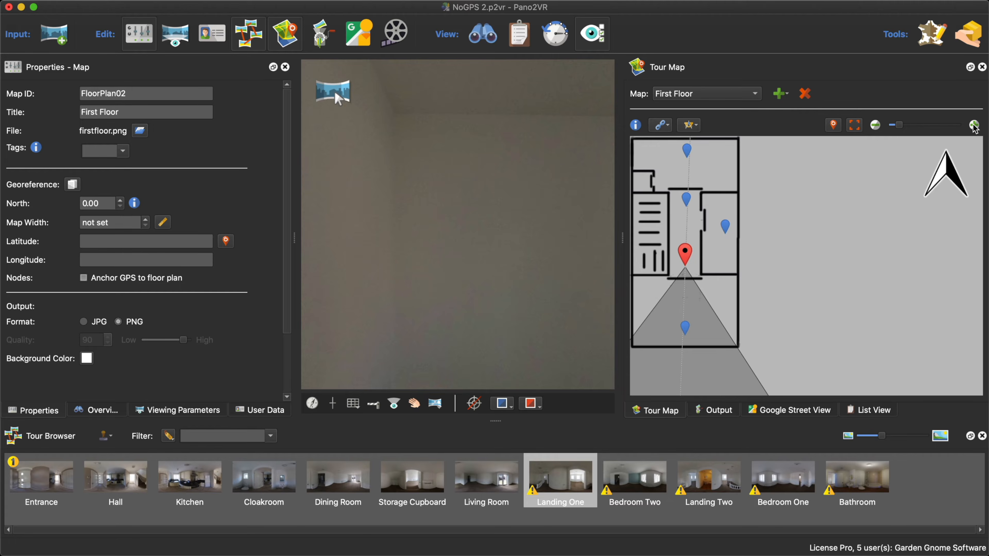
pyautogui.click(974, 125)
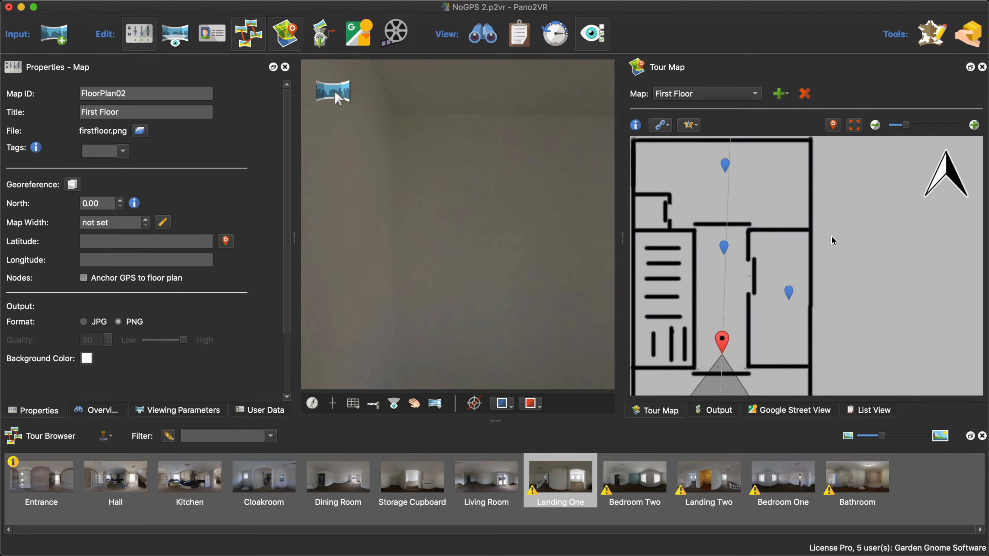
pyautogui.click(876, 125)
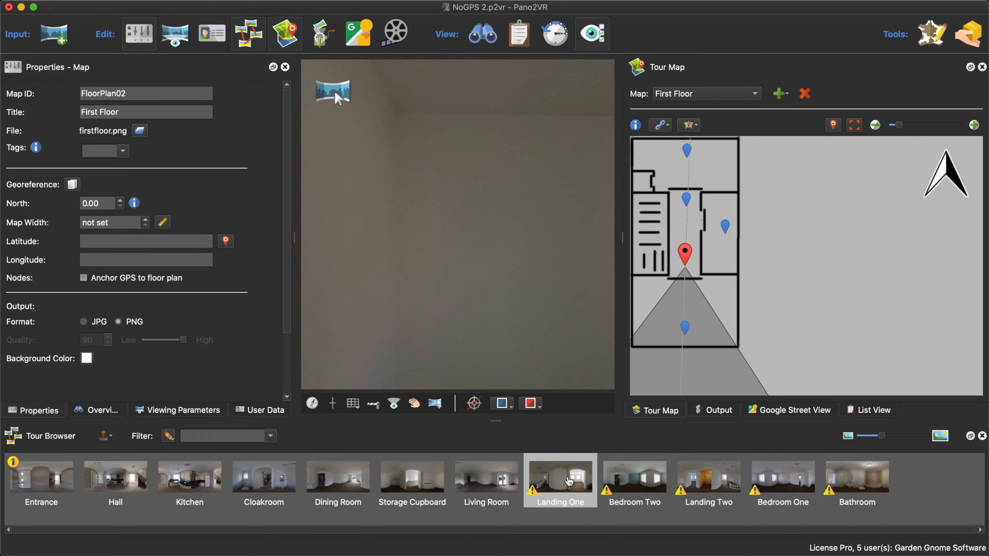
pyautogui.moveTo(496, 294); pyautogui.dragTo(429, 292)
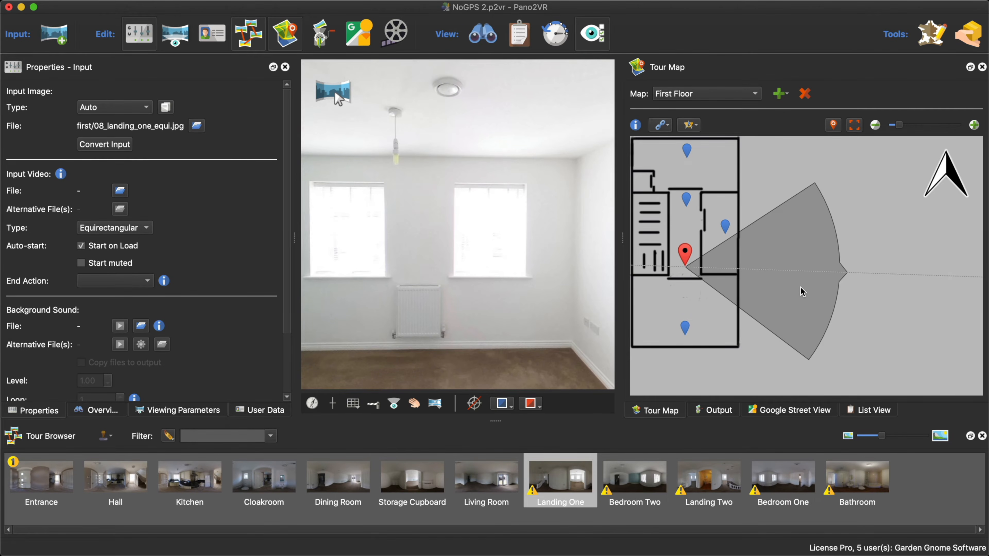
pyautogui.moveTo(803, 291); pyautogui.dragTo(799, 280)
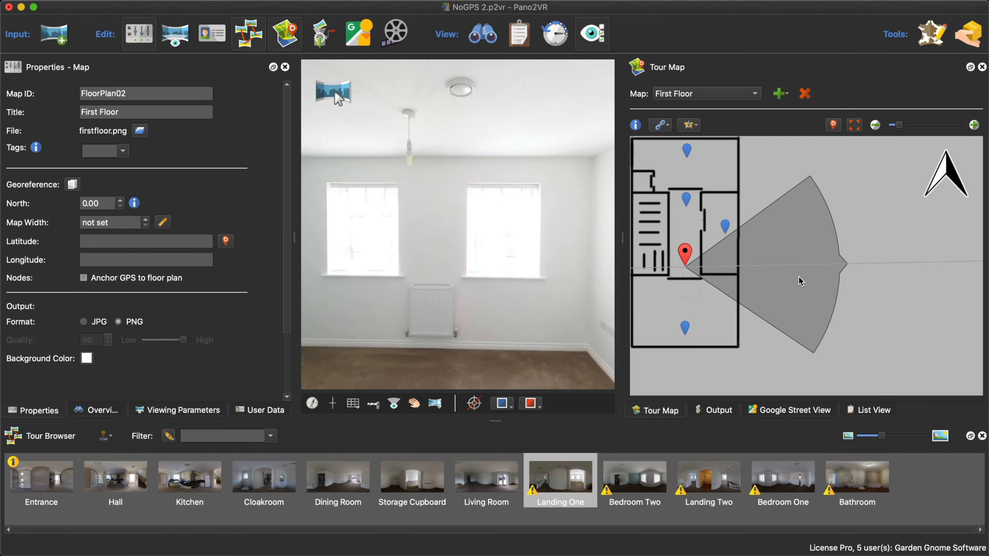
pyautogui.click(368, 198)
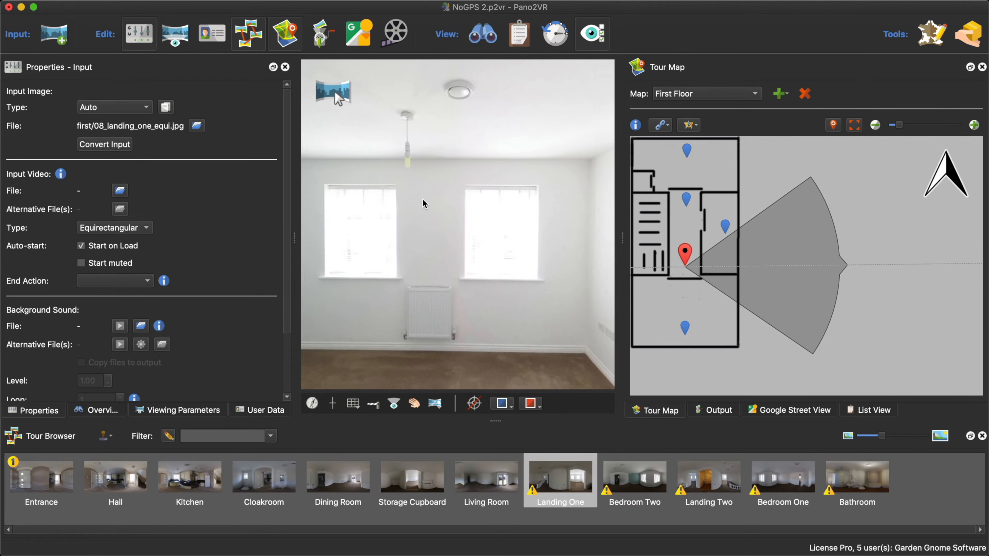
pyautogui.moveTo(431, 216); pyautogui.dragTo(441, 213)
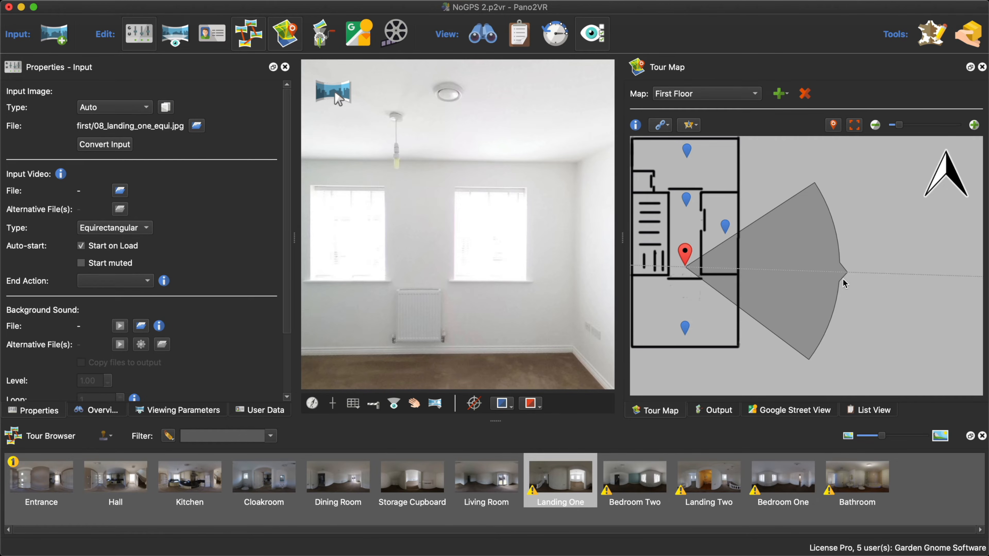
# - Align Landing One's radar toward Bedroom Two for the two-window view, and Bedroom Two's radar toward the landing for the doorway view
pyautogui.click(887, 270)
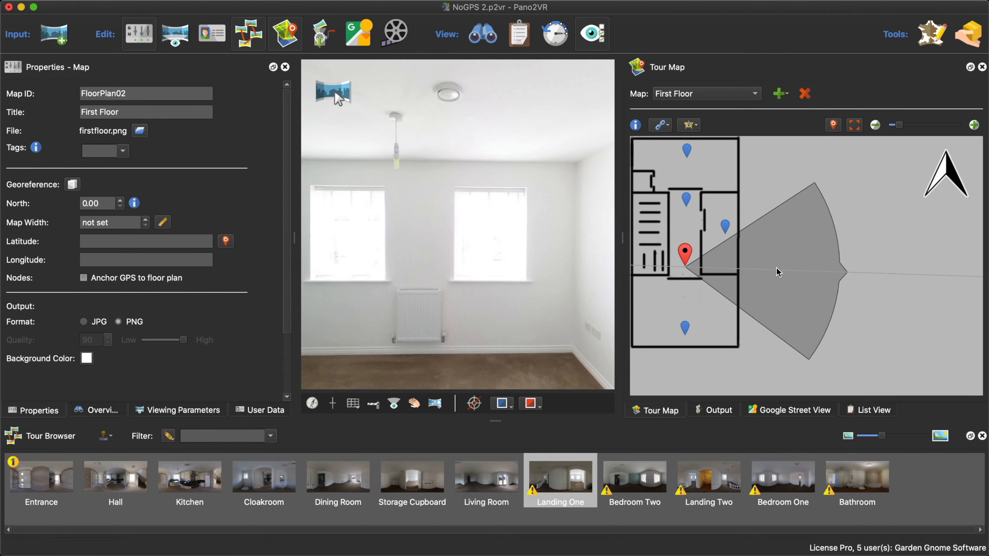
pyautogui.moveTo(798, 274); pyautogui.dragTo(687, 335)
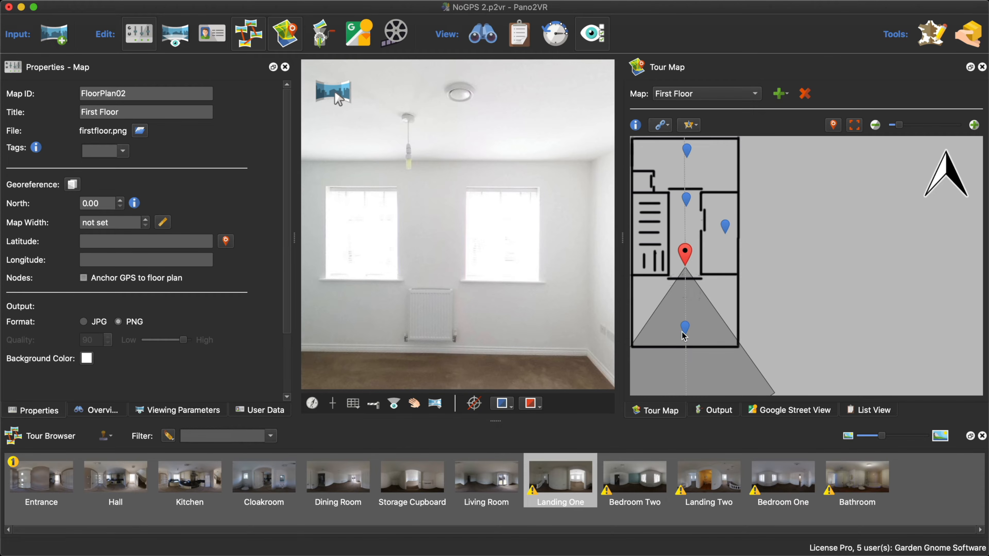
pyautogui.moveTo(676, 340)
pyautogui.mouseDown()
pyautogui.moveTo(730, 270)
pyautogui.moveTo(747, 308)
pyautogui.moveTo(662, 296)
pyautogui.moveTo(683, 230)
pyautogui.moveTo(732, 265)
pyautogui.moveTo(717, 319)
pyautogui.moveTo(681, 339)
pyautogui.mouseUp()
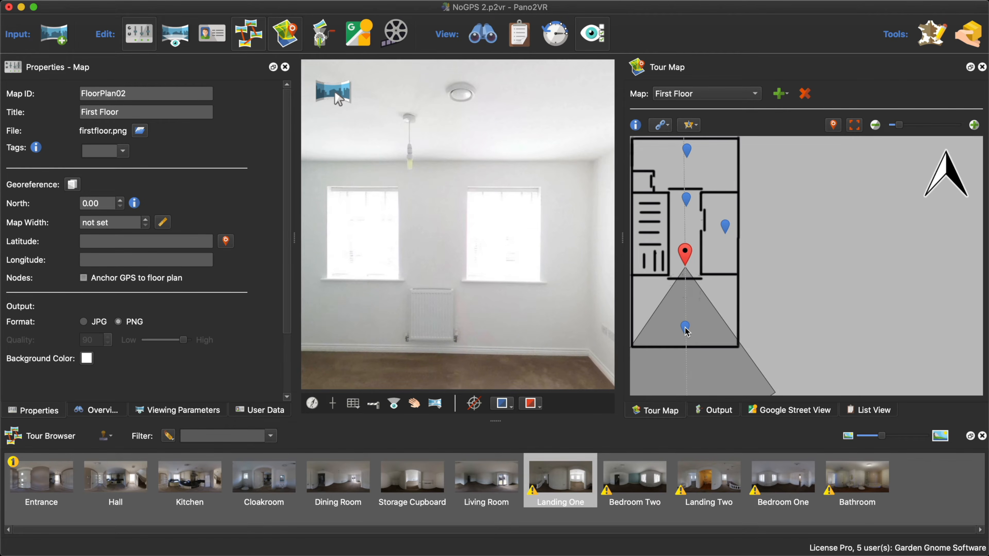
pyautogui.click(685, 331)
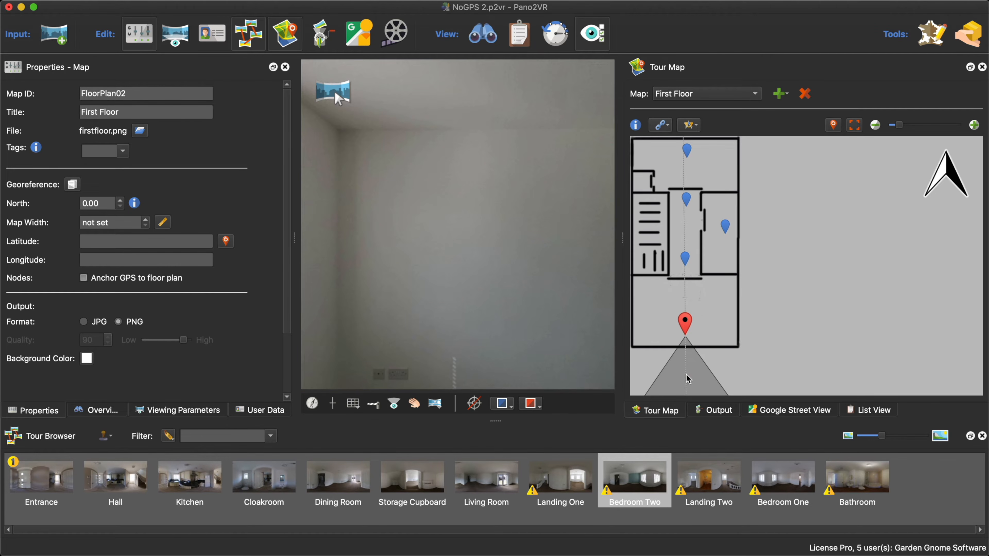
pyautogui.moveTo(691, 380); pyautogui.dragTo(680, 287)
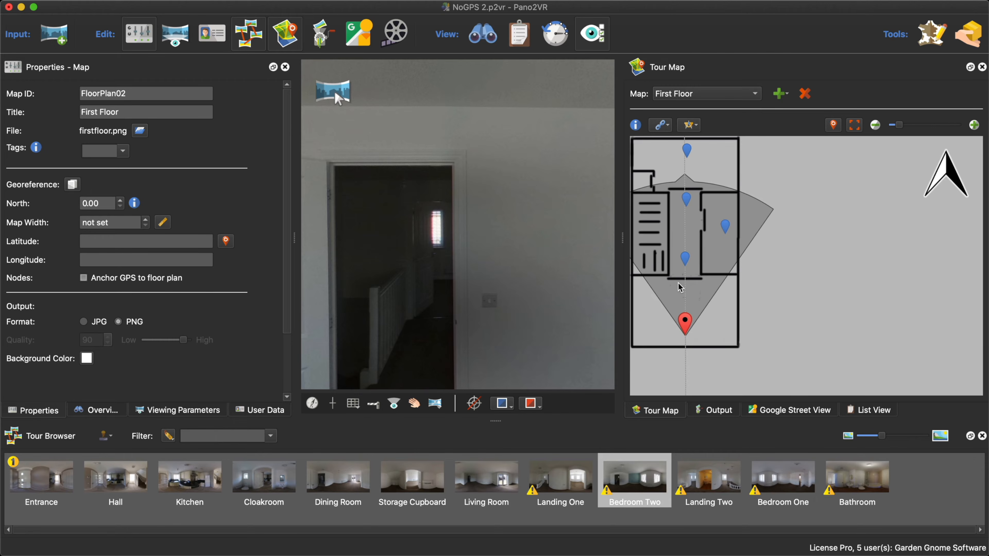
# - Align Landing Two's radar toward Bedroom One for the open-door view, and Bedroom One's radar down toward the landing for its doorway view
pyautogui.click(687, 199)
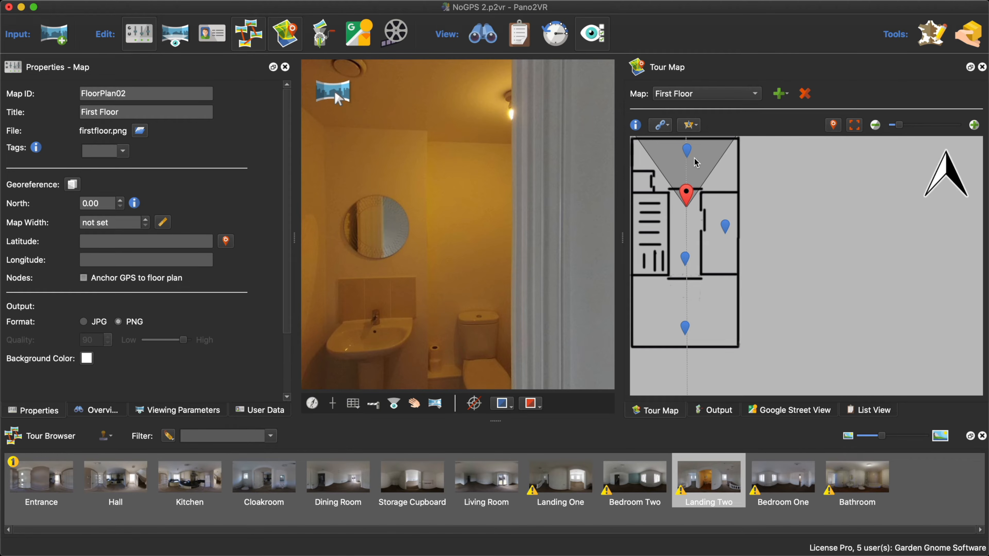
pyautogui.moveTo(696, 162); pyautogui.dragTo(614, 207)
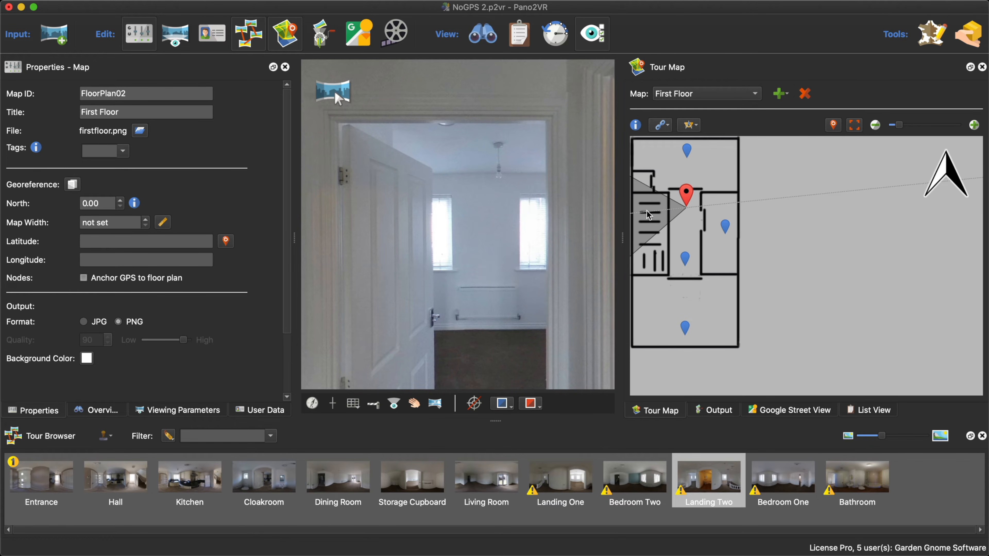
pyautogui.moveTo(645, 211); pyautogui.dragTo(688, 177)
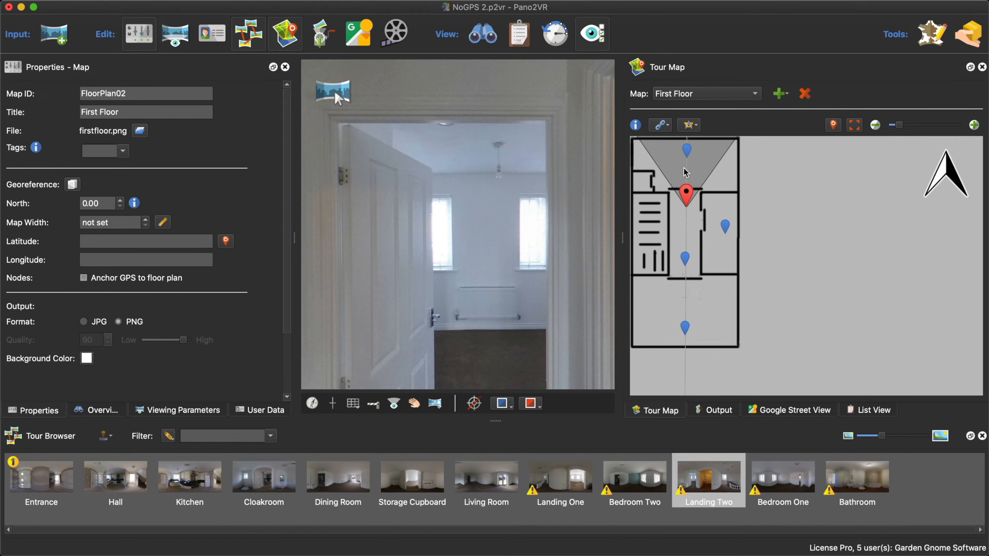
pyautogui.click(687, 154)
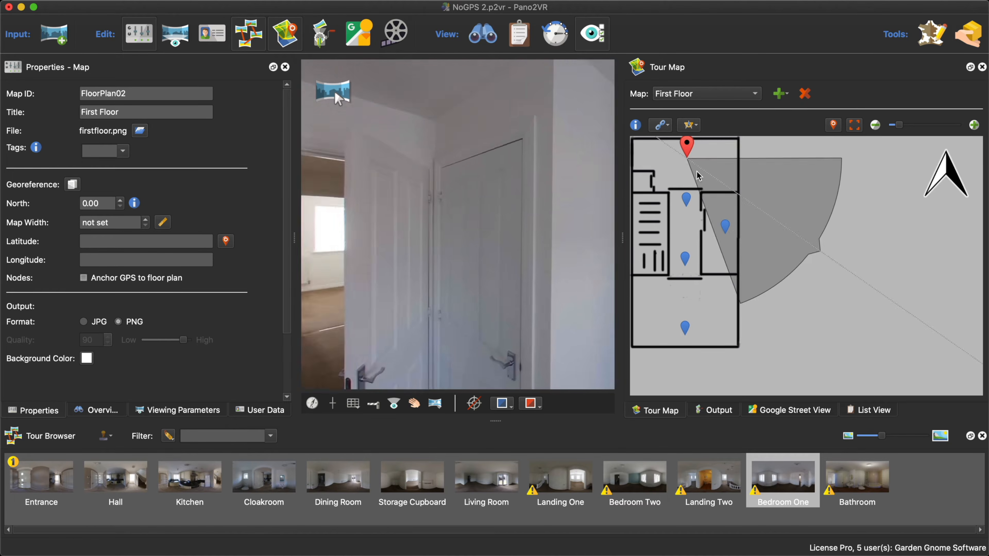
pyautogui.moveTo(697, 173); pyautogui.dragTo(699, 163)
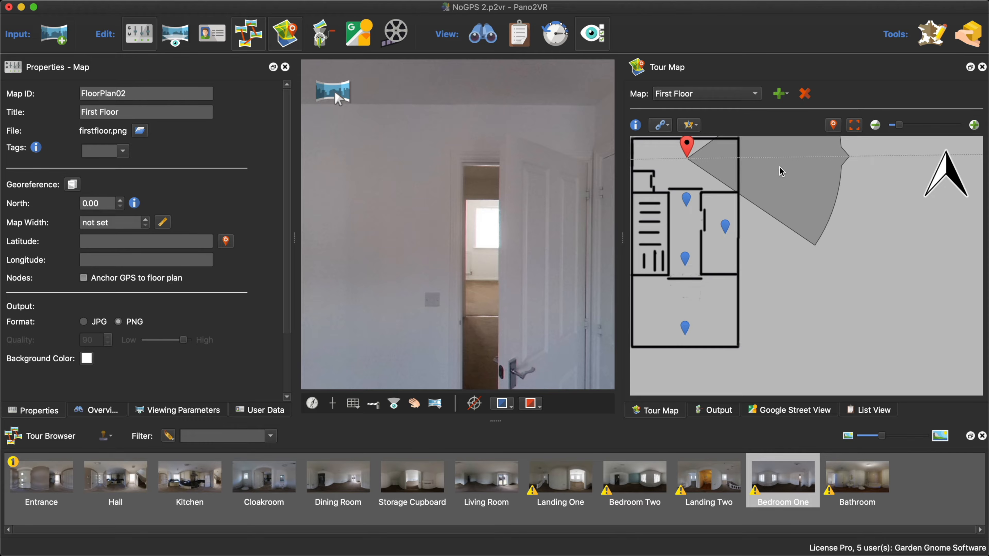
pyautogui.moveTo(779, 172); pyautogui.dragTo(679, 251)
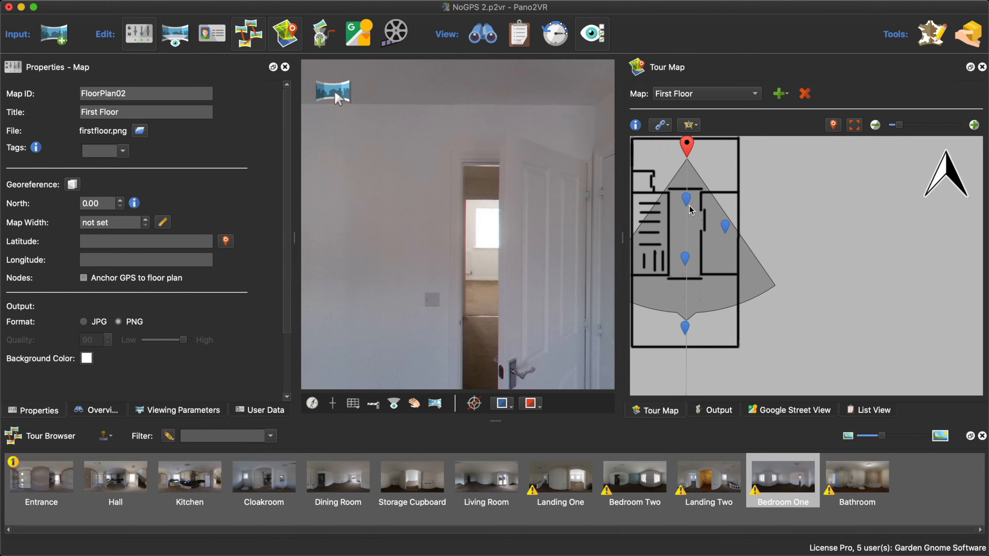
# - Align the Bathroom panorama's radar toward the landing so it matches the view through the bathroom doorway
pyautogui.moveTo(691, 210)
pyautogui.click(725, 227)
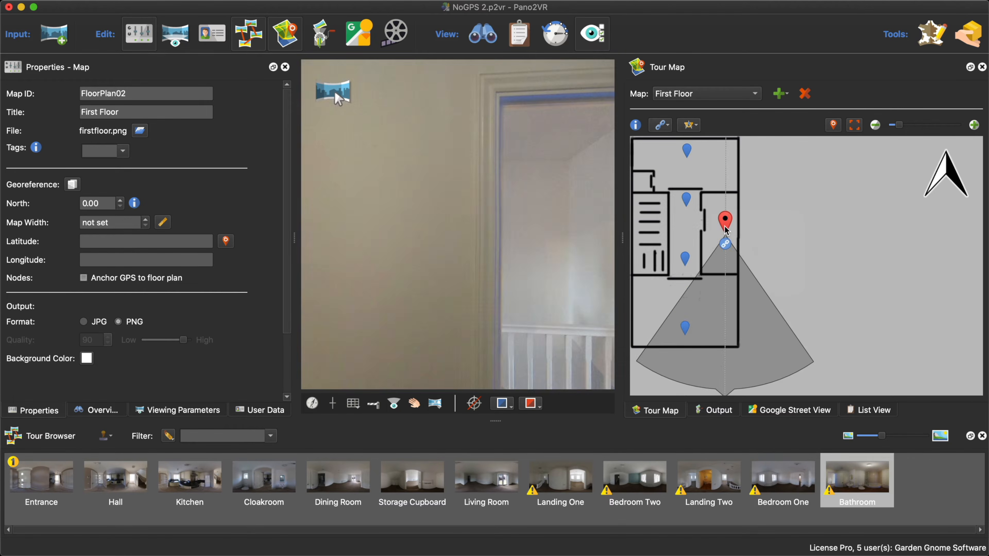
pyautogui.moveTo(723, 306); pyautogui.dragTo(625, 251)
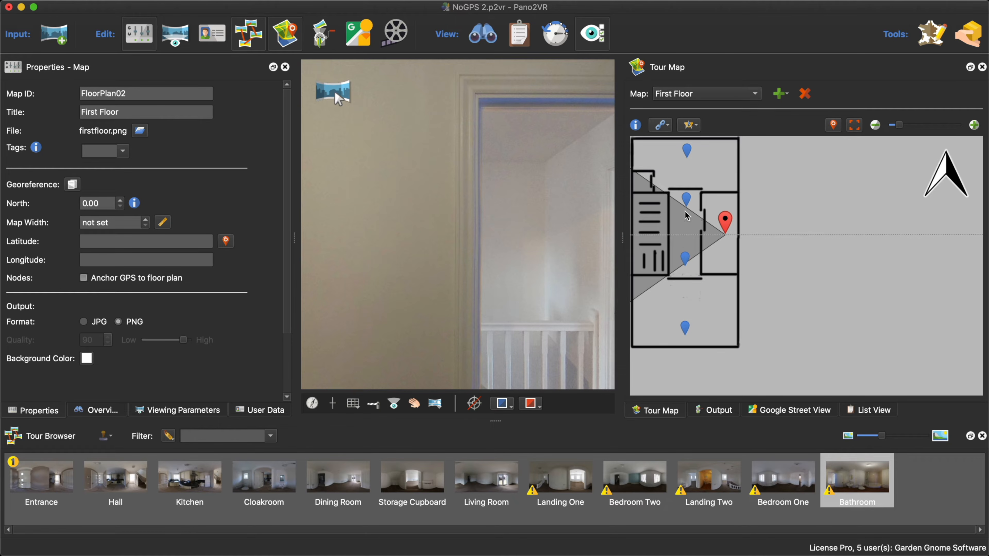
pyautogui.moveTo(676, 245); pyautogui.dragTo(668, 242)
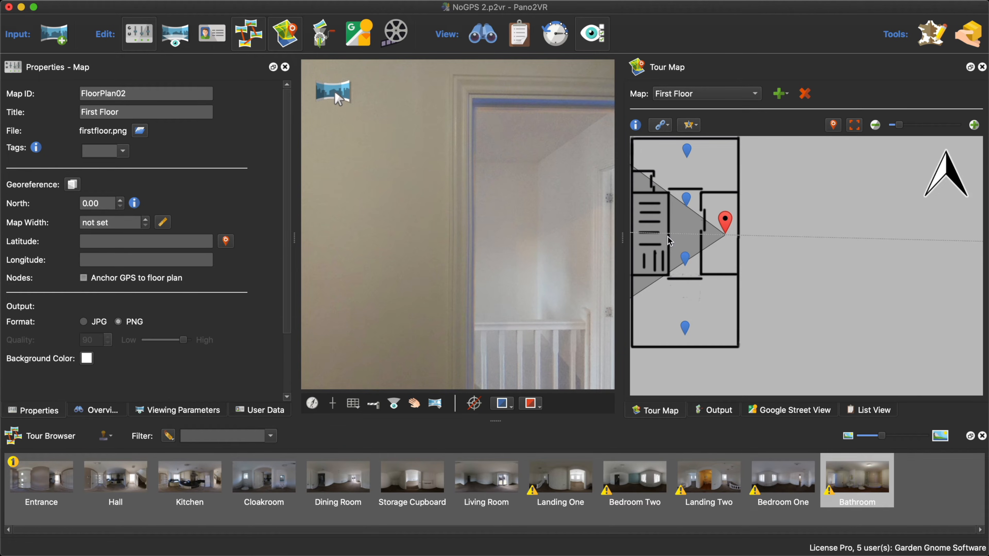
# - Check the linking options, and link the Landing One node to Landing Two on the First Floor plan
pyautogui.click(661, 126)
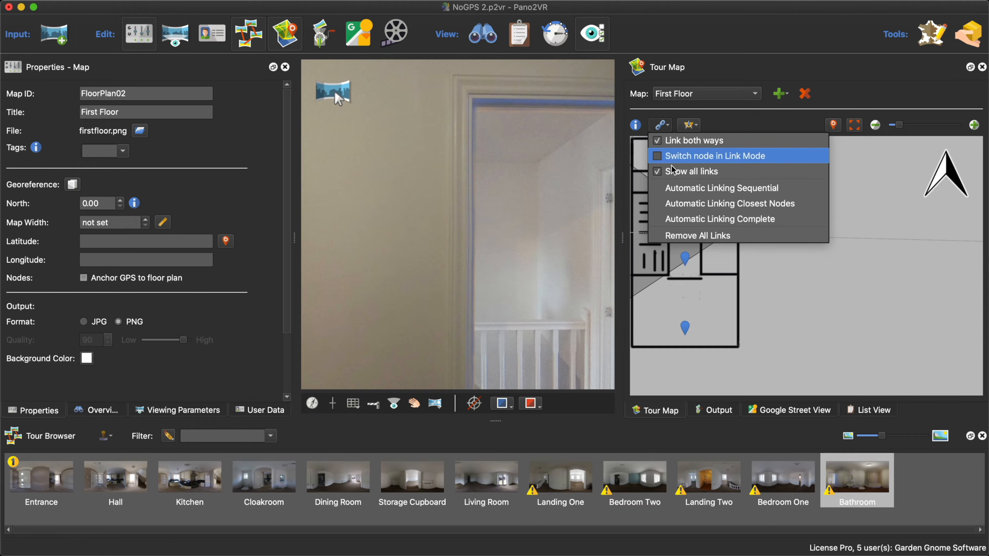
pyautogui.click(871, 160)
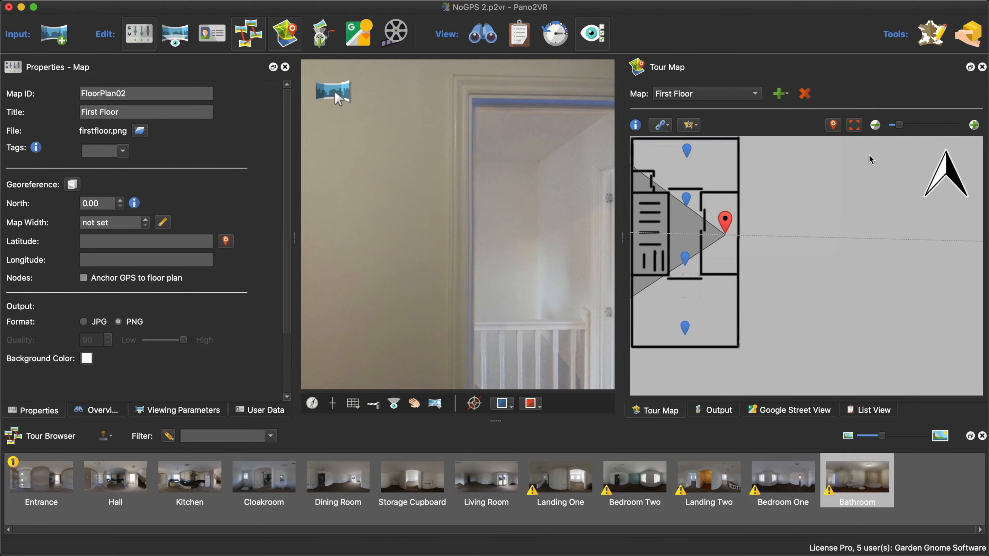
pyautogui.click(685, 259)
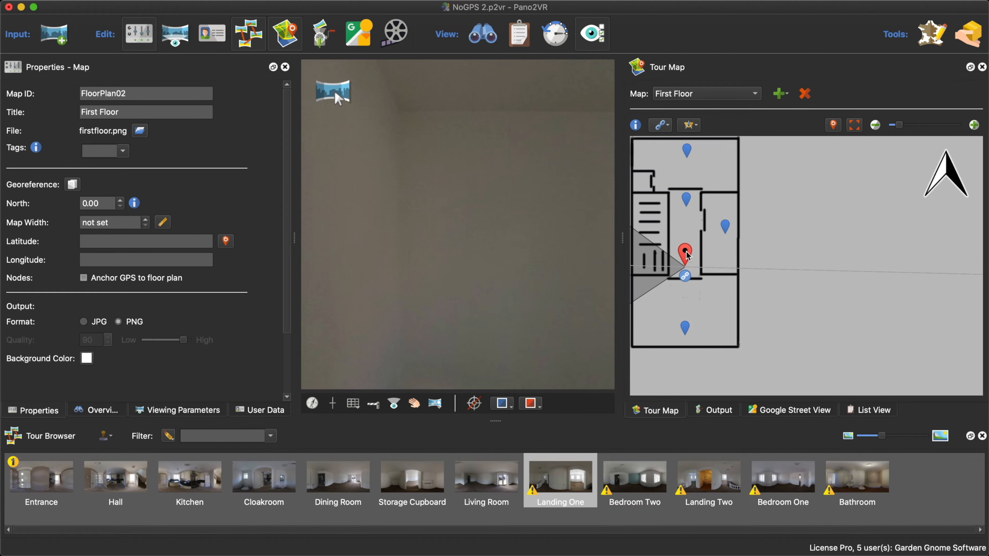
pyautogui.click(686, 278)
pyautogui.moveTo(686, 278); pyautogui.dragTo(687, 200)
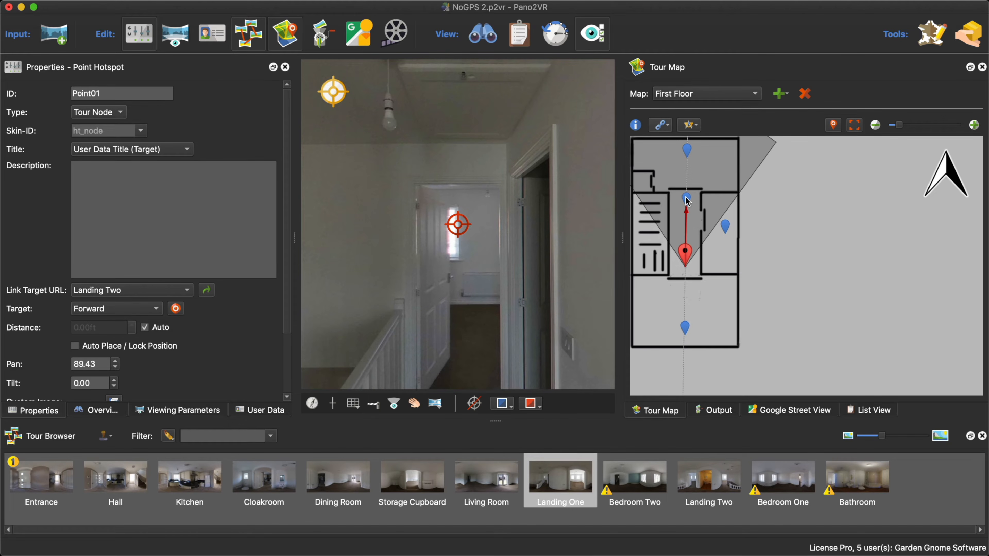
# - Remove the link between Landing One and Landing Two and create it again
pyautogui.moveTo(685, 251)
pyautogui.moveTo(689, 276); pyautogui.dragTo(689, 198)
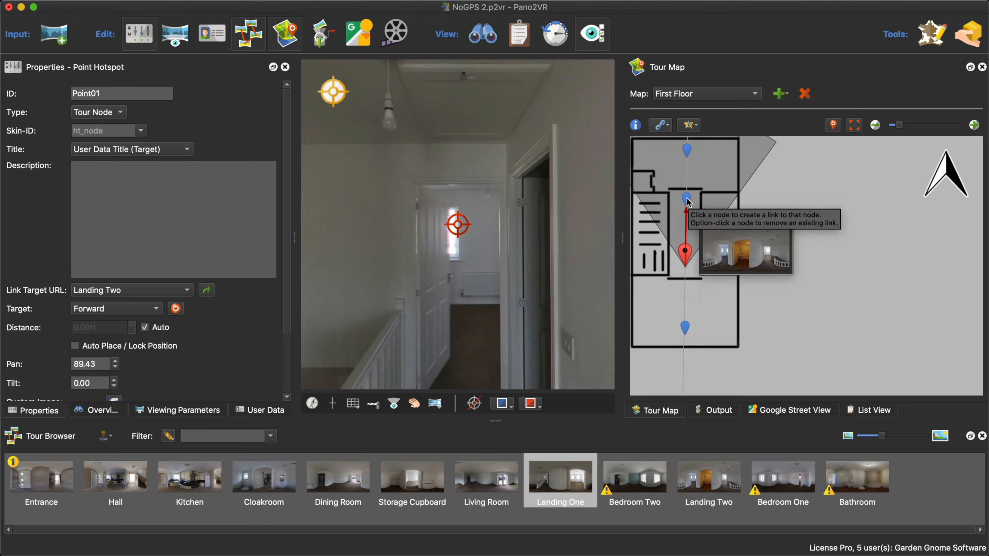
pyautogui.keyDown('alt'); pyautogui.click(688, 201); pyautogui.keyUp('alt')
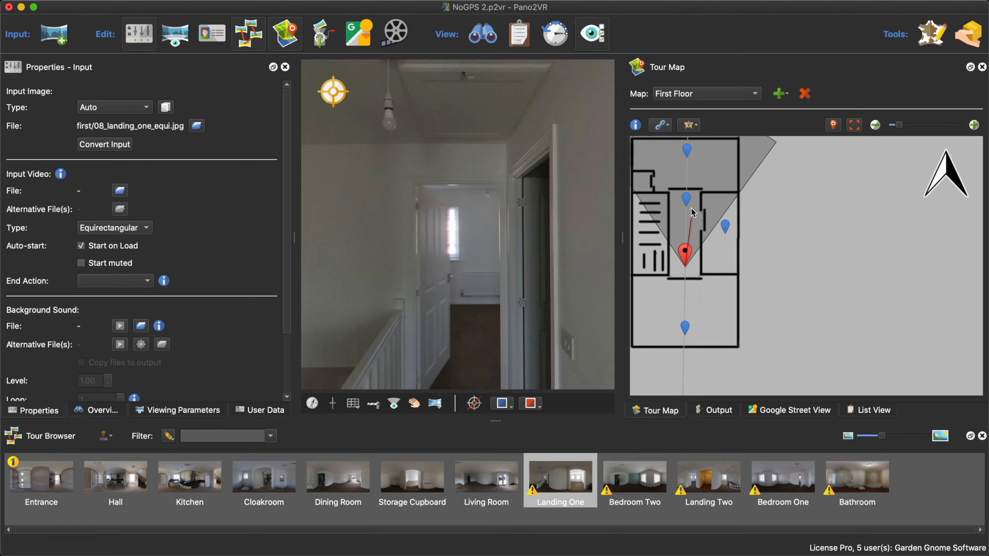
pyautogui.click(687, 201)
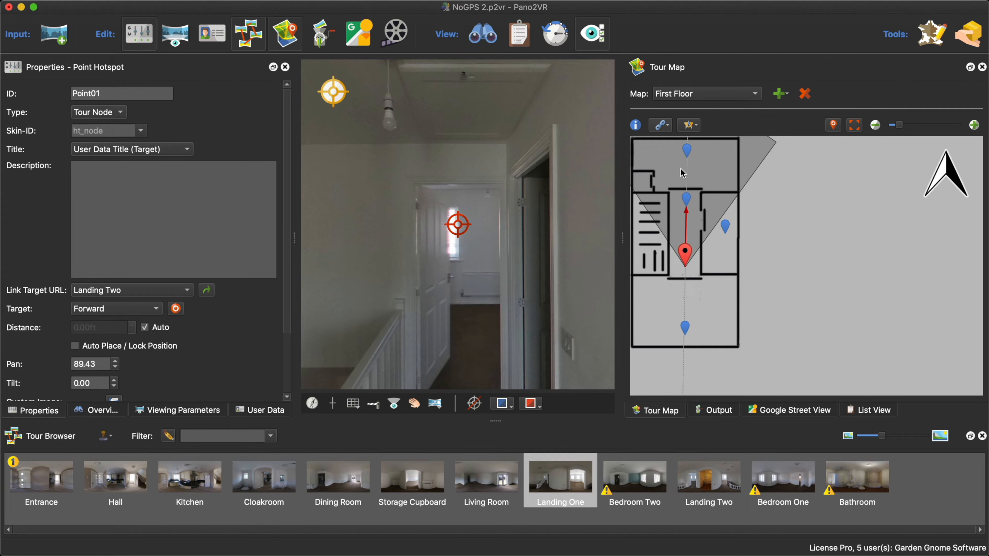
# - Enable Switch node in Link Mode, and link Bedroom Two to Landing One and on to Landing Two
pyautogui.click(662, 125)
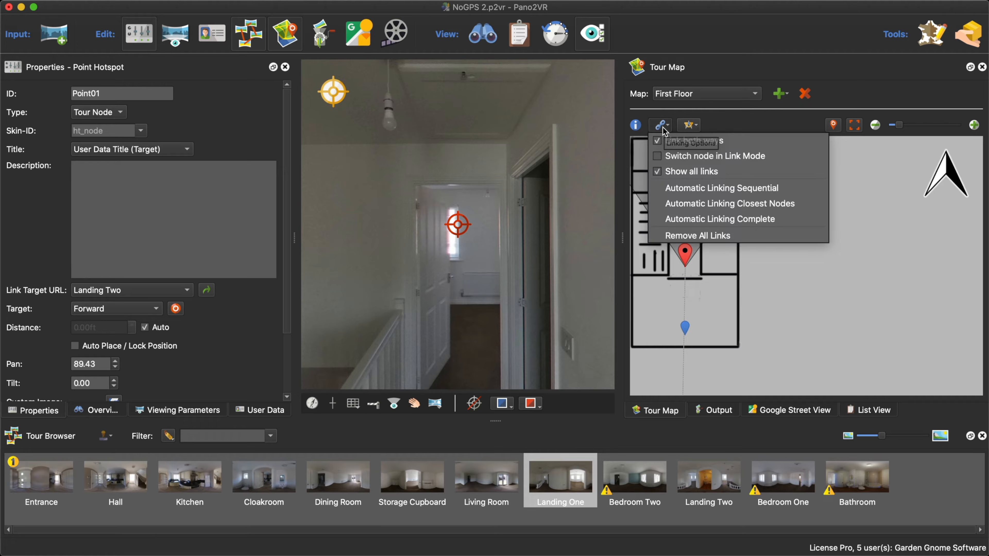
pyautogui.click(670, 157)
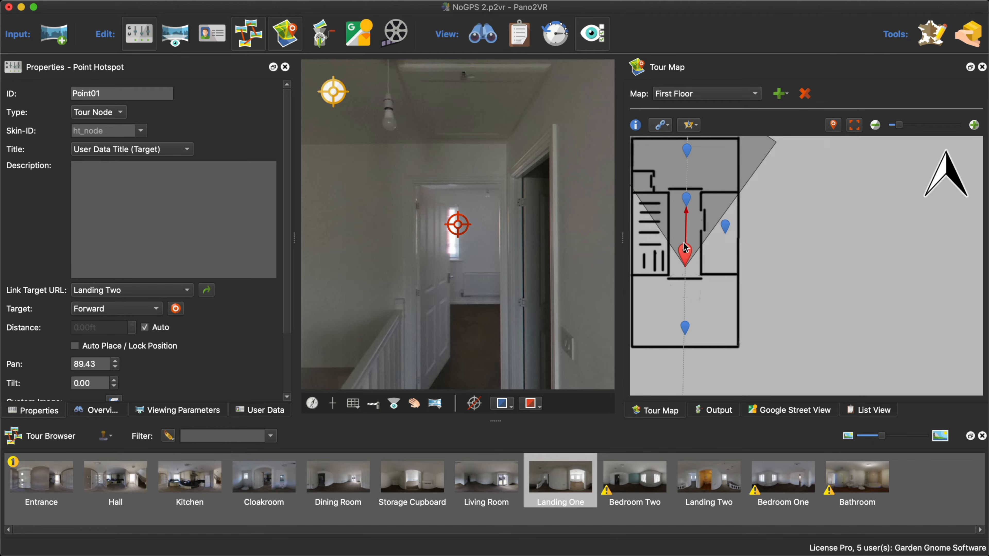
pyautogui.click(698, 264)
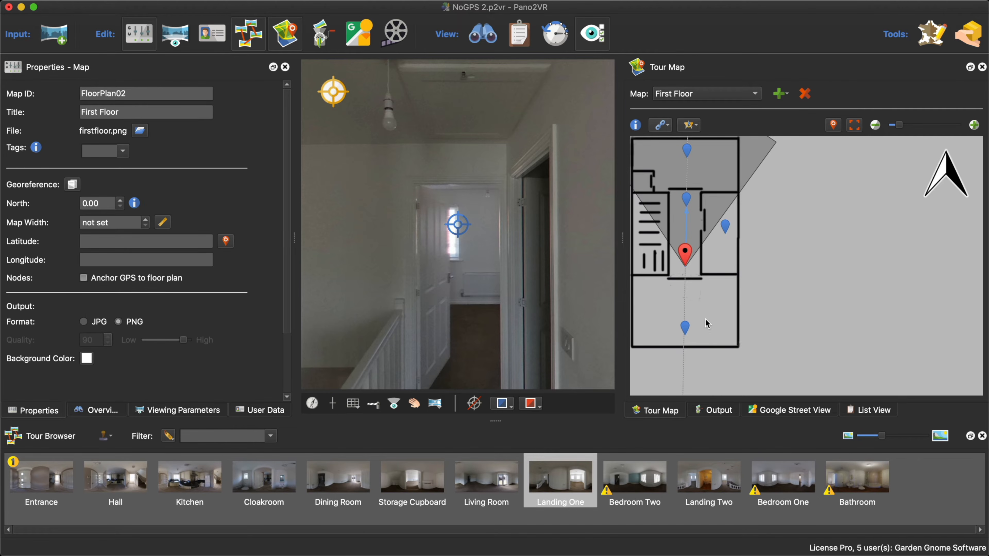
pyautogui.click(685, 328)
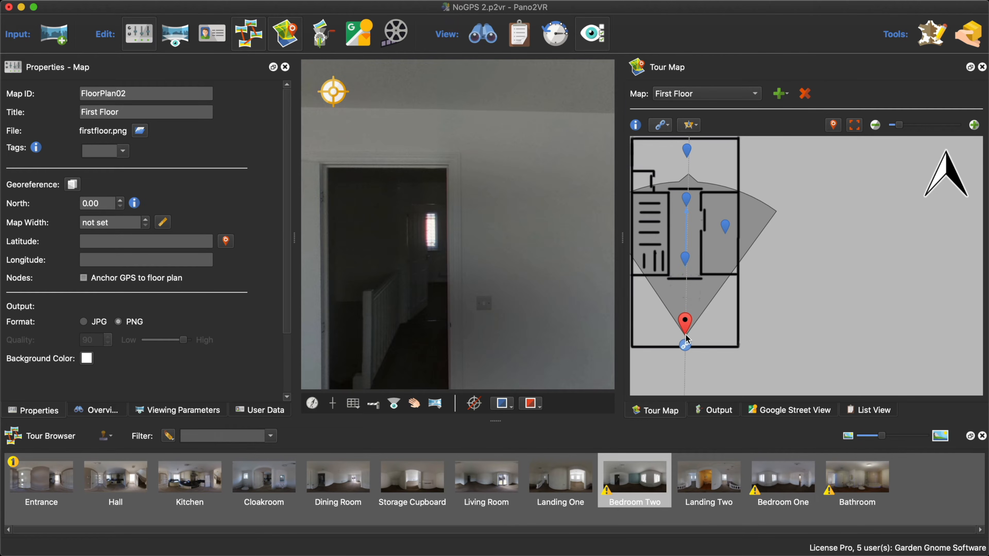
pyautogui.moveTo(685, 344); pyautogui.dragTo(688, 197)
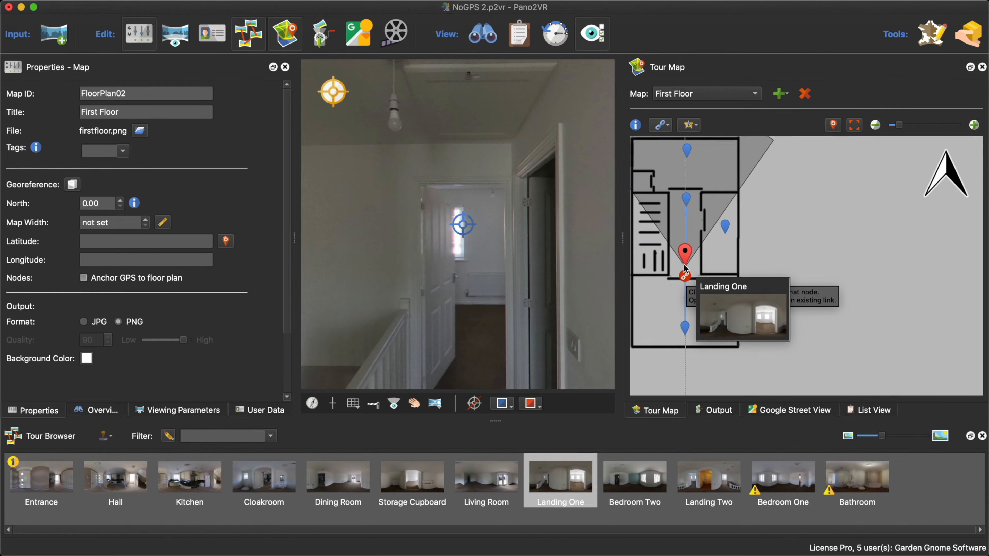
# - Delete the link between Landing Two and Landing One and the link between Landing One and Bedroom Two
pyautogui.click(687, 237)
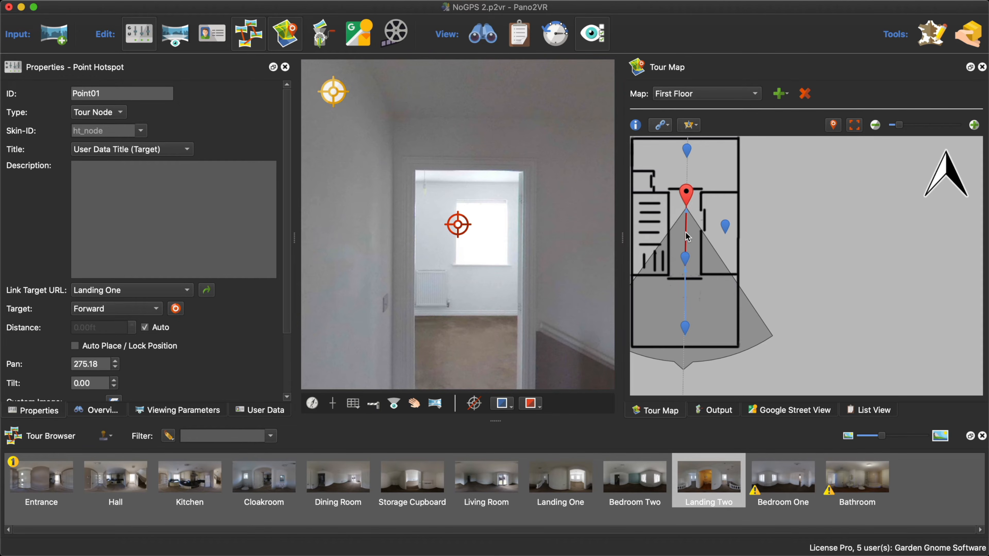
pyautogui.press('Delete')
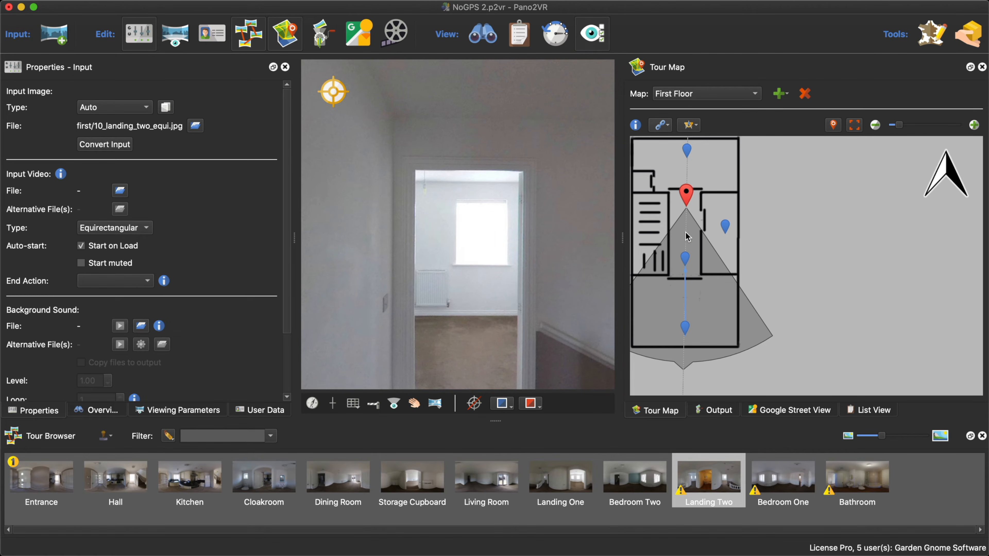
pyautogui.click(686, 297)
pyautogui.press('Delete')
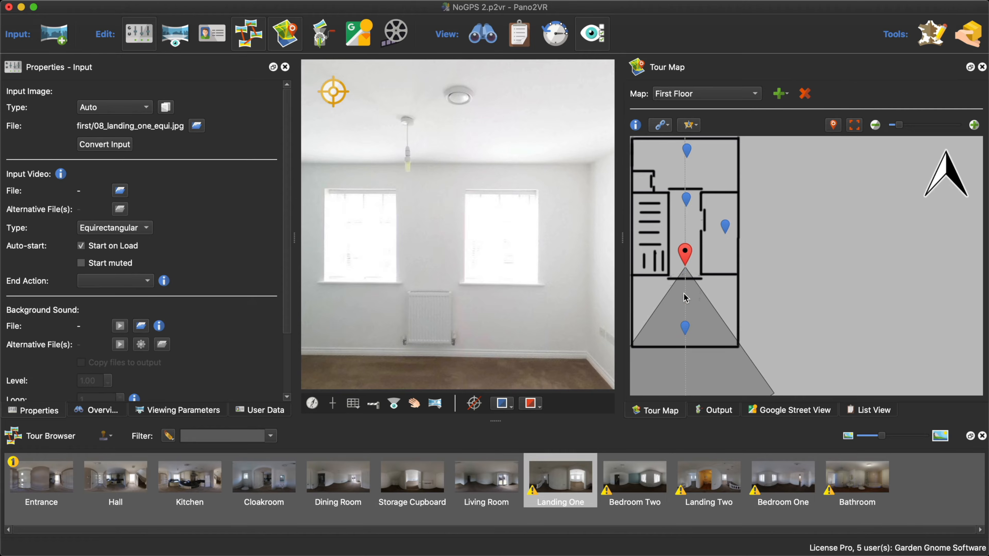
# - Link Bedroom Two, Landing One, Landing Two and Bedroom One in sequence, and link Landing Two to Bathroom
pyautogui.click(685, 329)
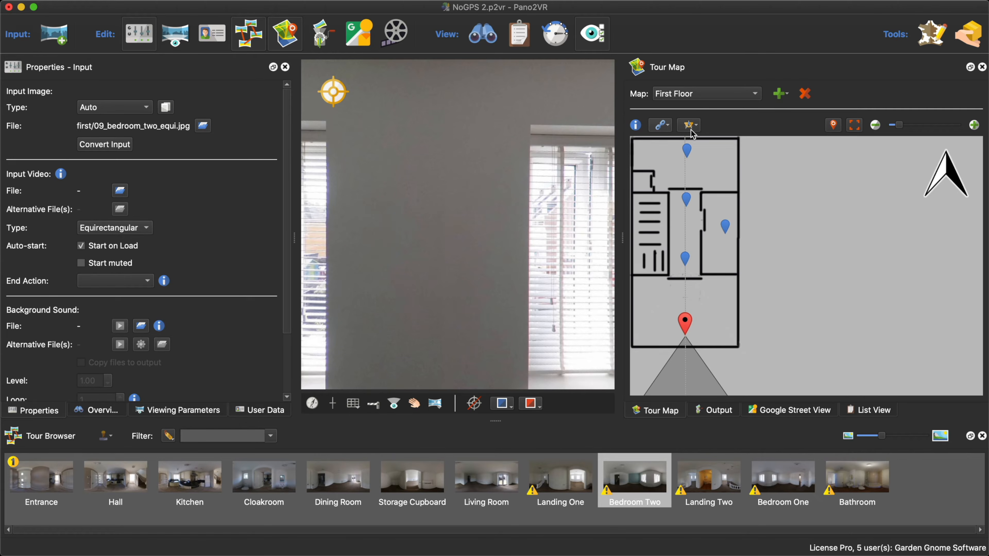
pyautogui.moveTo(685, 348)
pyautogui.moveTo(686, 346); pyautogui.dragTo(688, 165)
pyautogui.moveTo(685, 273)
pyautogui.moveTo(687, 212)
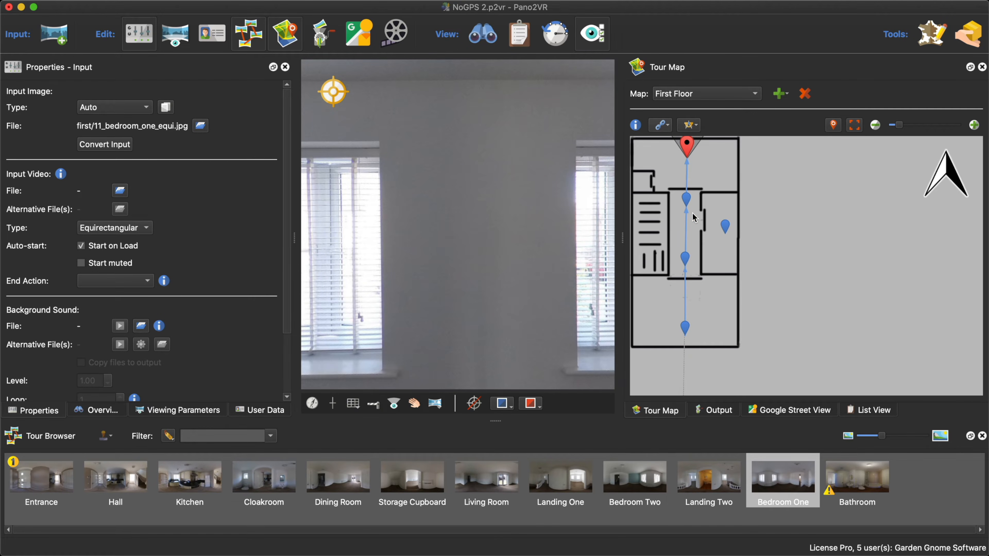
pyautogui.click(687, 201)
pyautogui.moveTo(687, 217); pyautogui.dragTo(725, 228)
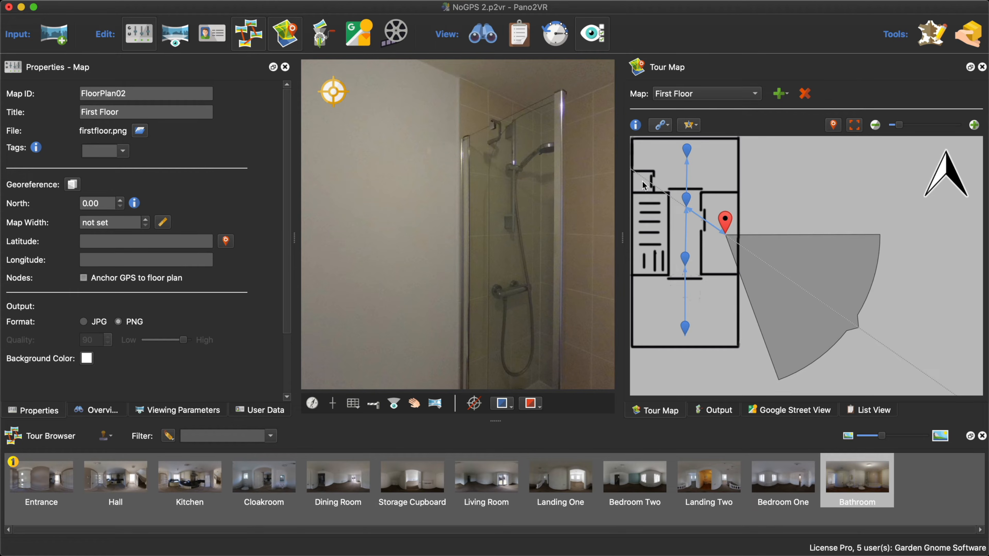
# - Show the history and step the project back to the first Link Nodes entry following Modify Pan North
pyautogui.click(555, 34)
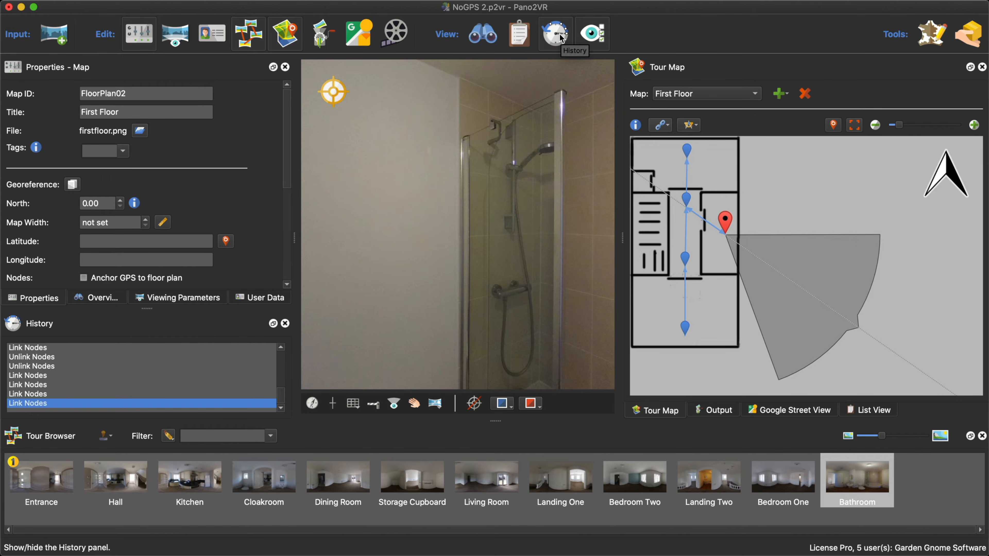
pyautogui.click(43, 357)
pyautogui.click(42, 347)
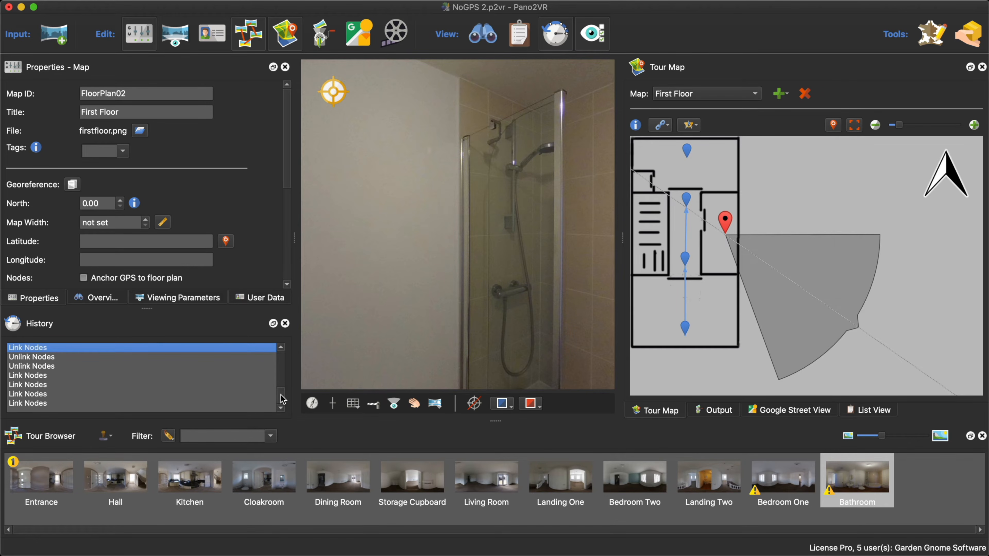
pyautogui.scroll(2, 283, 399)
pyautogui.click(34, 358)
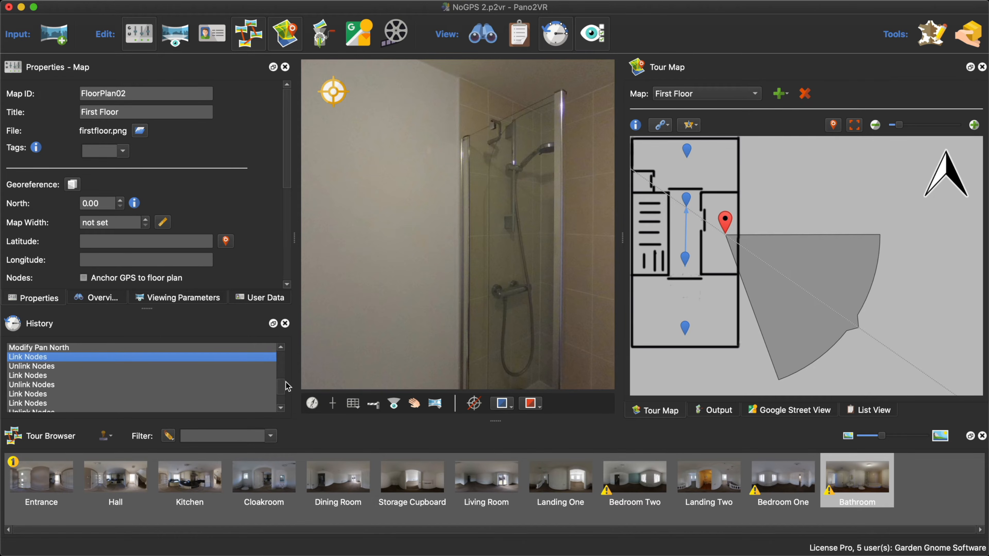
# - Switch to Finder and open the project file NoGPS 2.p2vr from the NoGPS folder
pyautogui.click(685, 239)
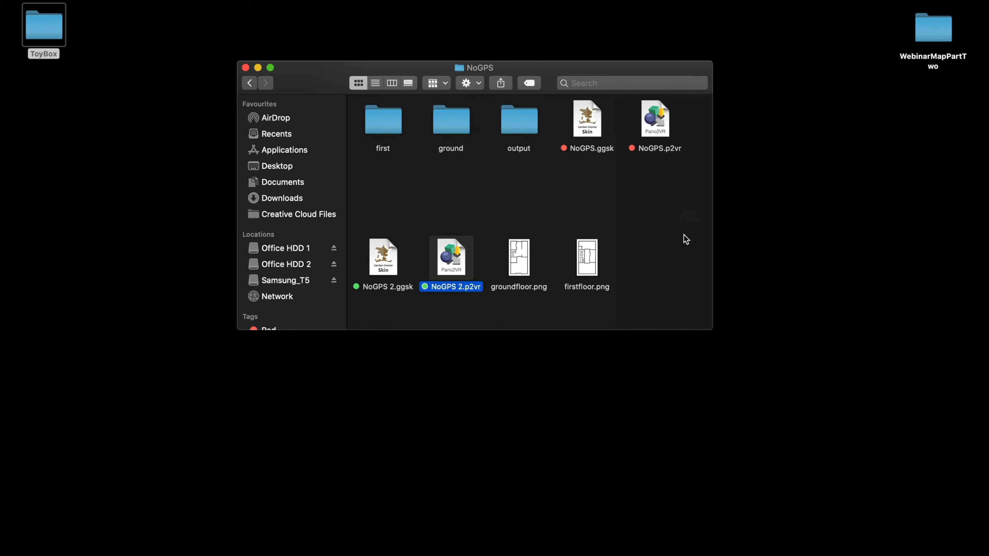
pyautogui.click(685, 238)
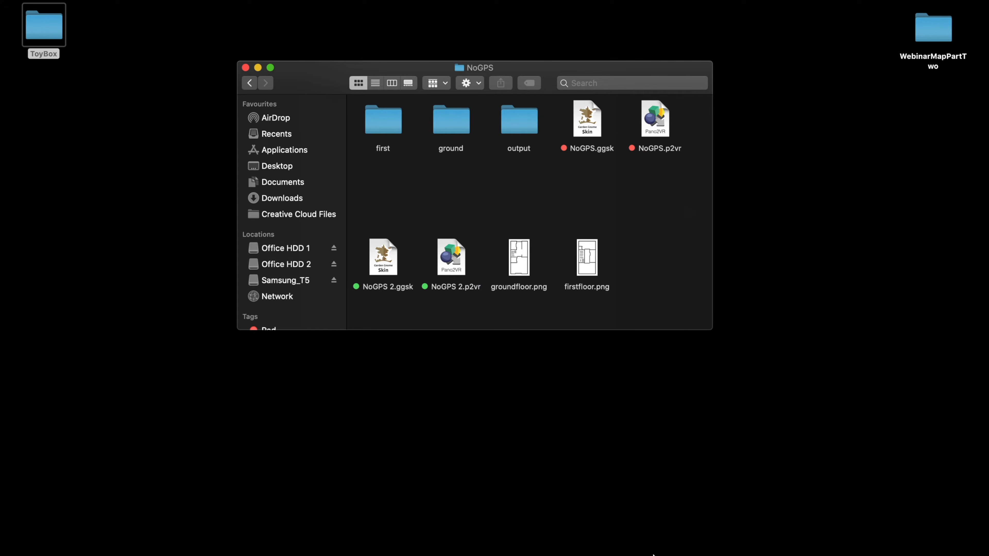
pyautogui.moveTo(640, 555)
pyautogui.doubleClick(443, 260)
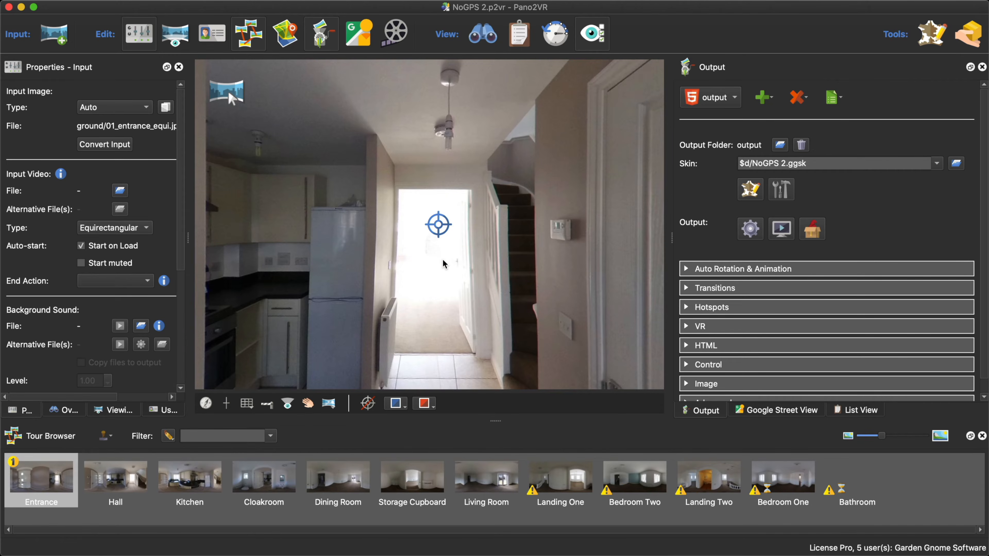
# - Show the tour map, try to add a map to it, and reopen the application
pyautogui.click(291, 36)
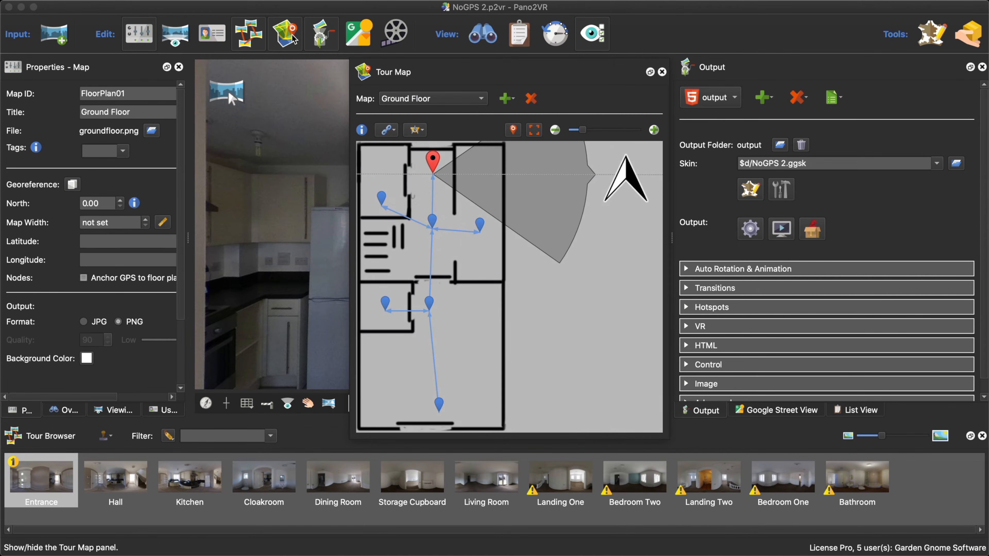
pyautogui.click(506, 100)
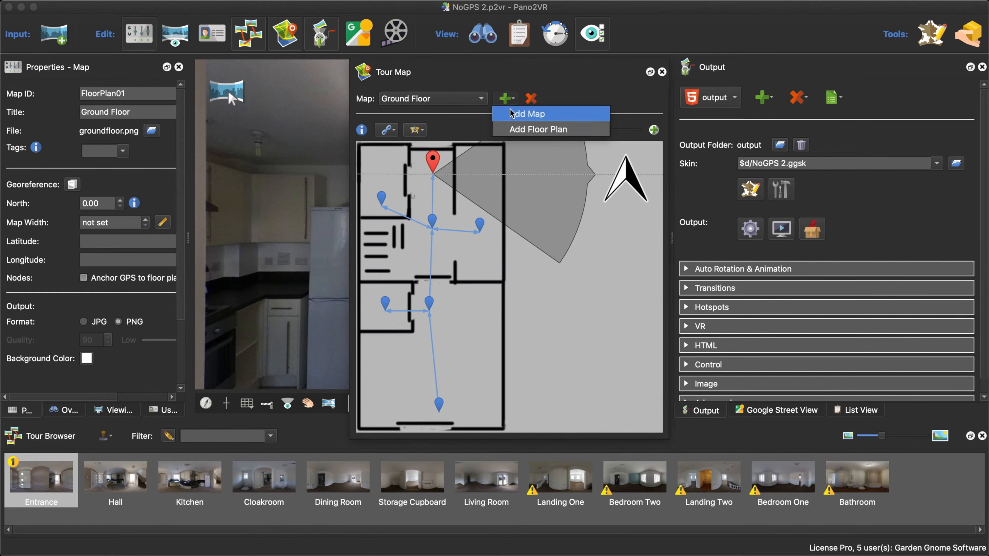
pyautogui.click(518, 115)
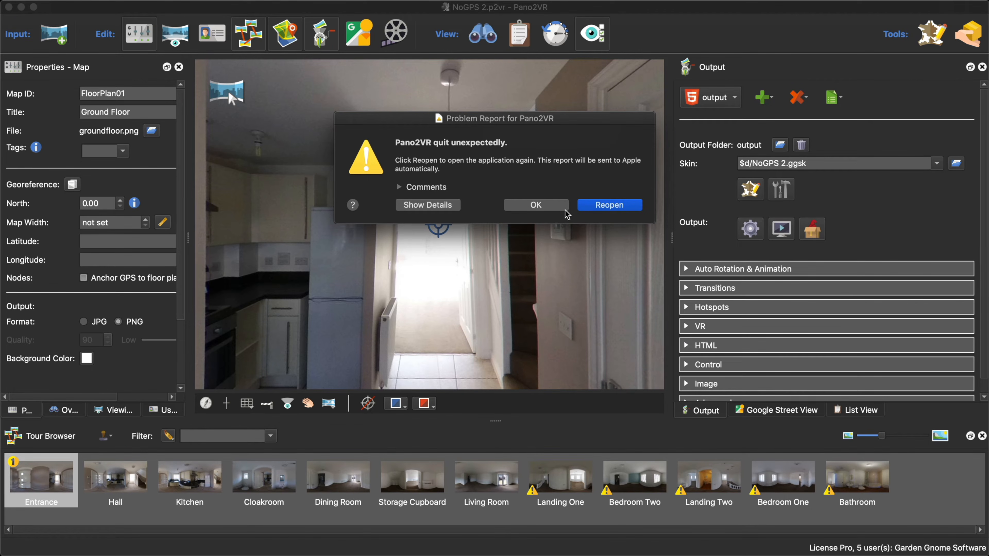
pyautogui.click(609, 206)
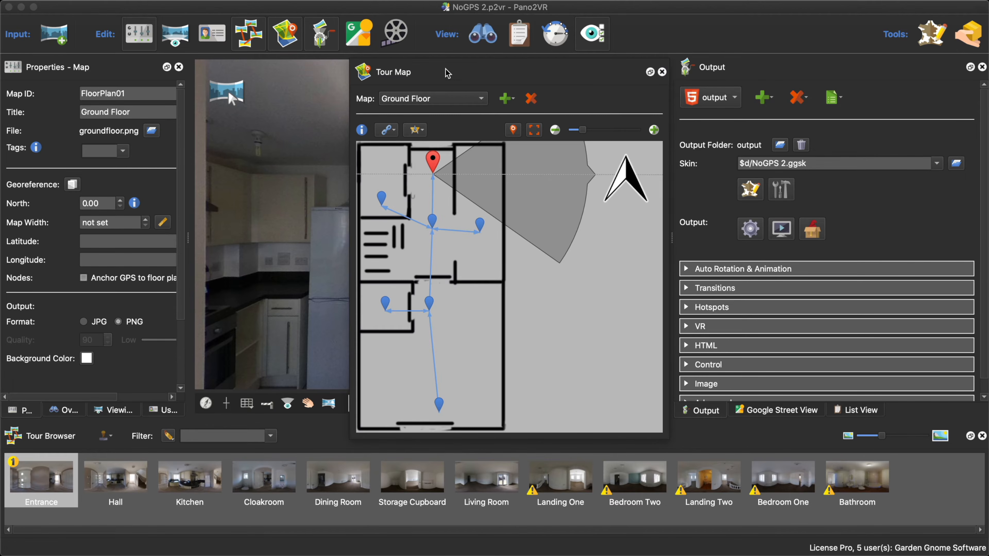
# - Add firstfloor.png as a new floor plan and dock the Tour Map beside the panorama viewer
pyautogui.click(507, 99)
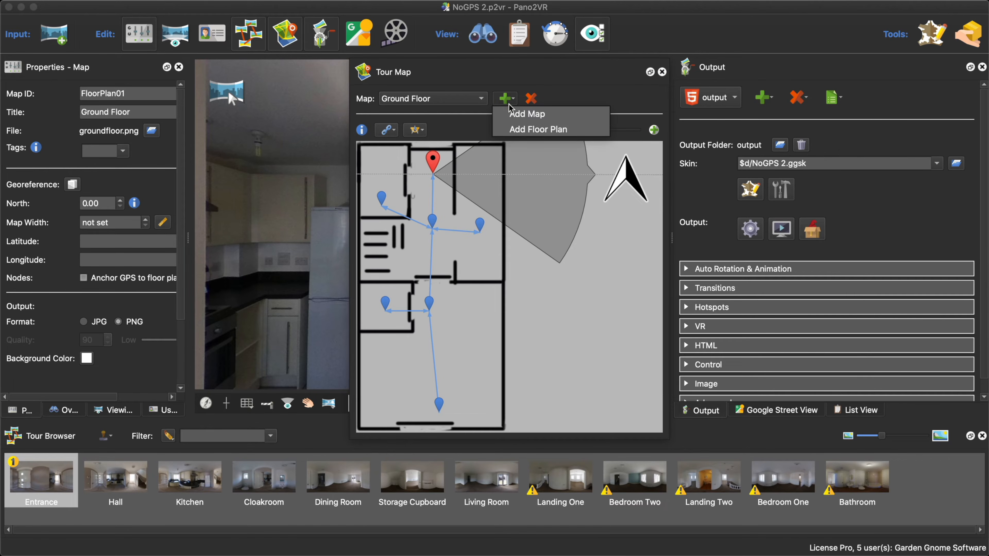
pyautogui.click(529, 129)
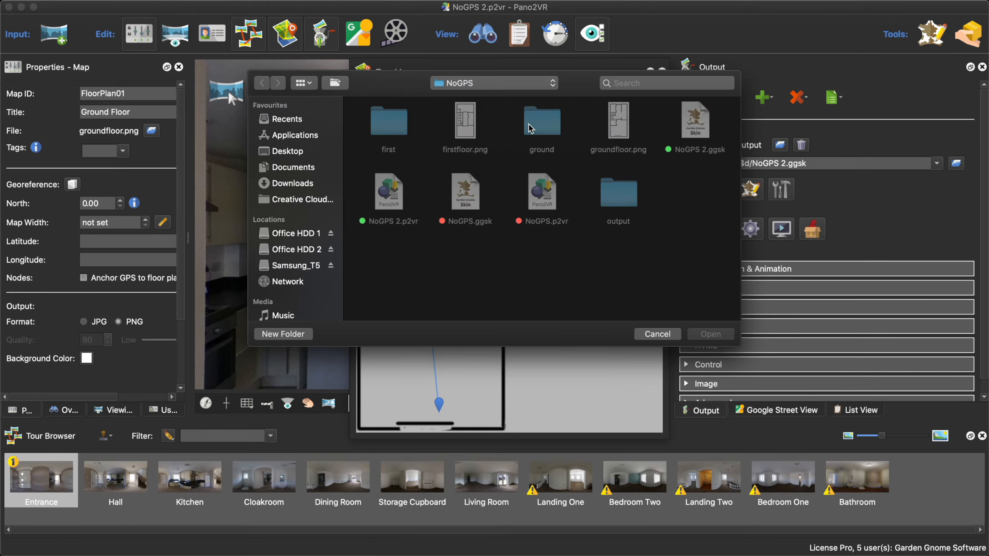
pyautogui.click(477, 146)
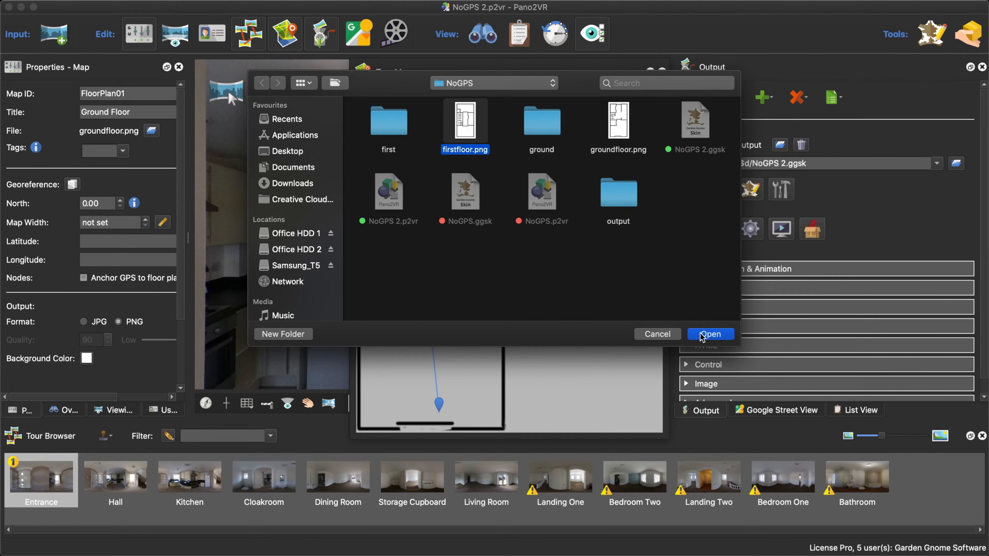
pyautogui.click(710, 335)
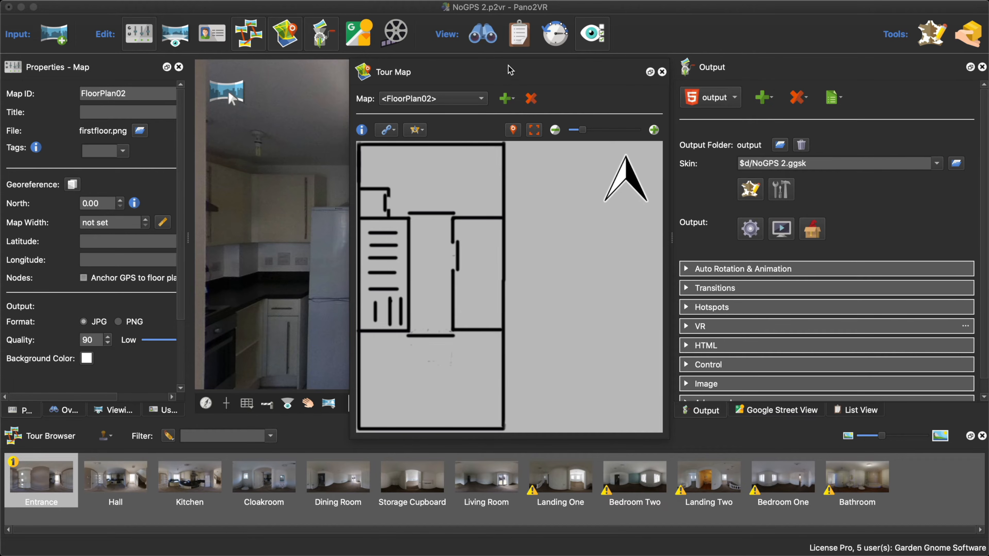
pyautogui.moveTo(509, 66); pyautogui.dragTo(807, 129)
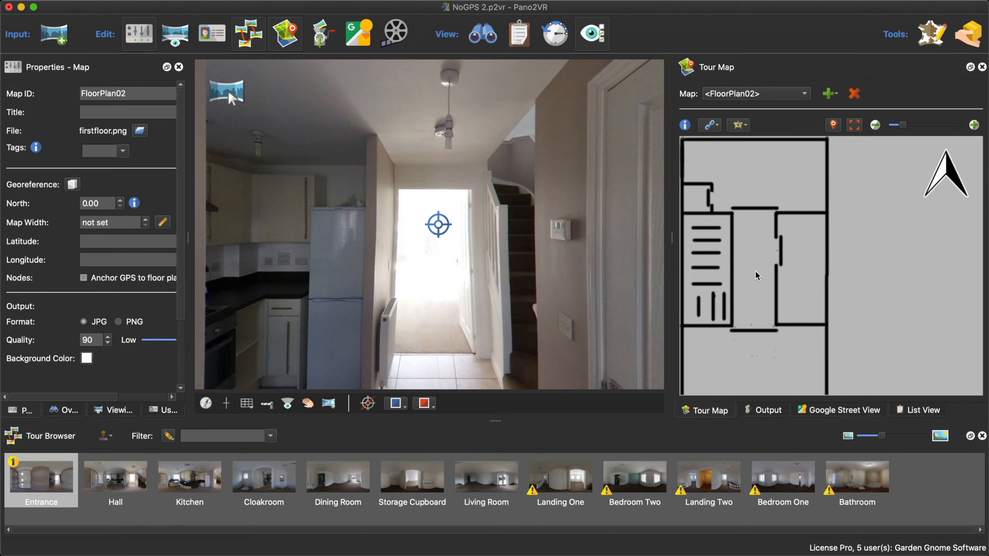
# - Place Landing One, Bedroom Two, Landing Two, Bedroom One and Bathroom in their rooms on the first floor plan
pyautogui.moveTo(572, 481); pyautogui.dragTo(750, 309)
pyautogui.moveTo(623, 482); pyautogui.dragTo(757, 385)
pyautogui.moveTo(717, 473); pyautogui.dragTo(750, 235)
pyautogui.moveTo(790, 492); pyautogui.dragTo(753, 152)
pyautogui.moveTo(868, 484); pyautogui.dragTo(802, 261)
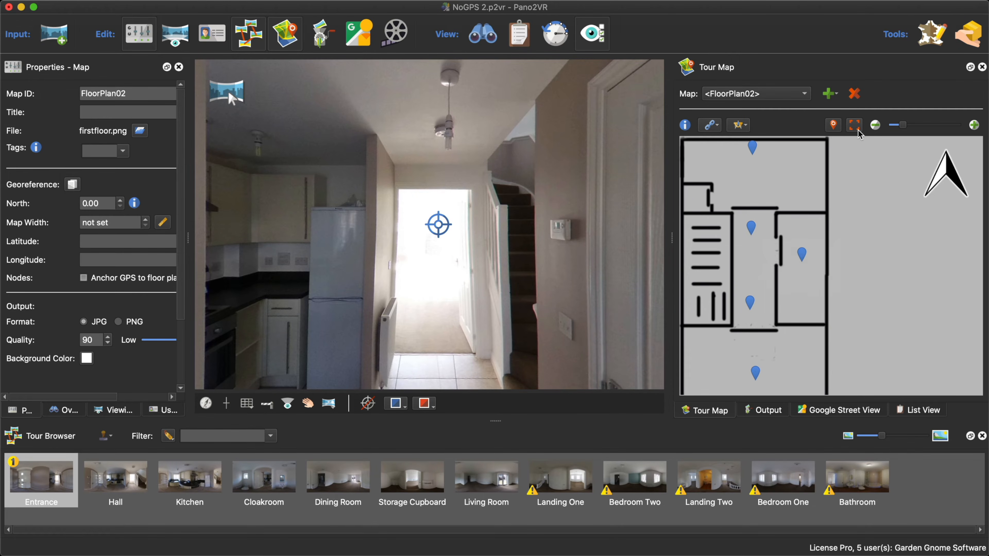
# - Fine-tune the pin positions on the first floor plan so each node sits correctly within its room
pyautogui.click(879, 126)
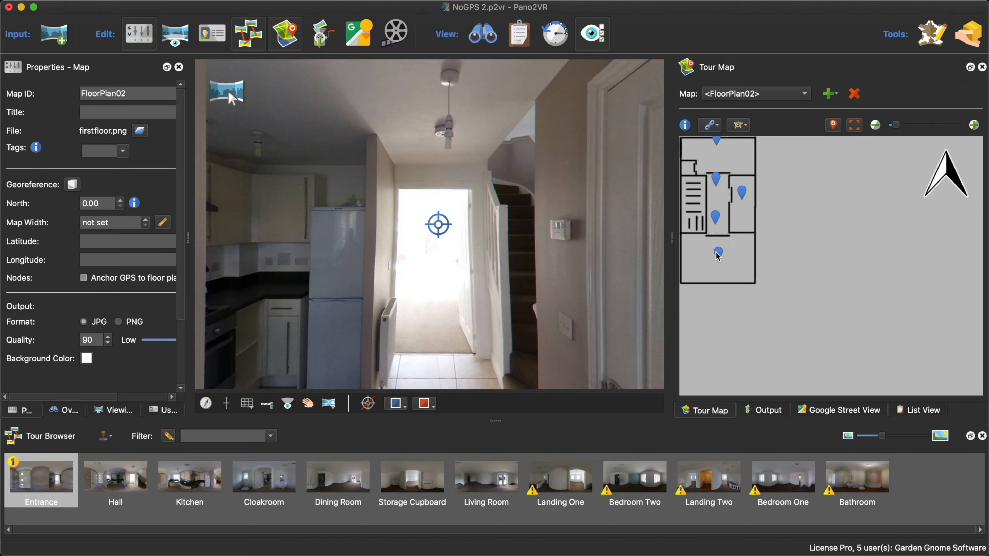
pyautogui.moveTo(719, 258); pyautogui.dragTo(718, 273)
pyautogui.moveTo(716, 223); pyautogui.dragTo(717, 226)
pyautogui.moveTo(716, 185); pyautogui.dragTo(742, 202)
pyautogui.moveTo(717, 145); pyautogui.dragTo(717, 150)
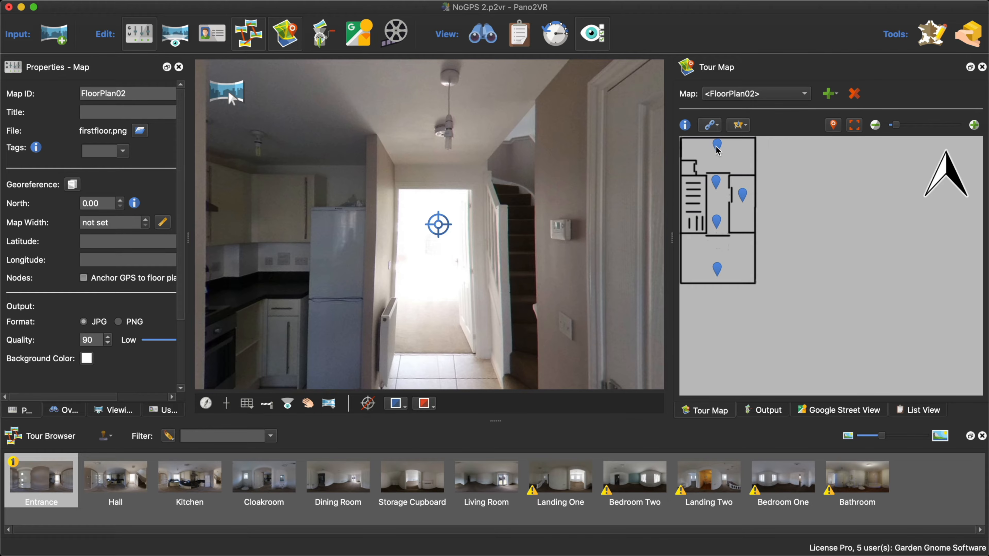
# - Enable Switch node in Link Mode, link Bedroom Two, Landing One, Landing Two and Bedroom One in sequence, and link Landing Two to Bathroom
pyautogui.click(717, 269)
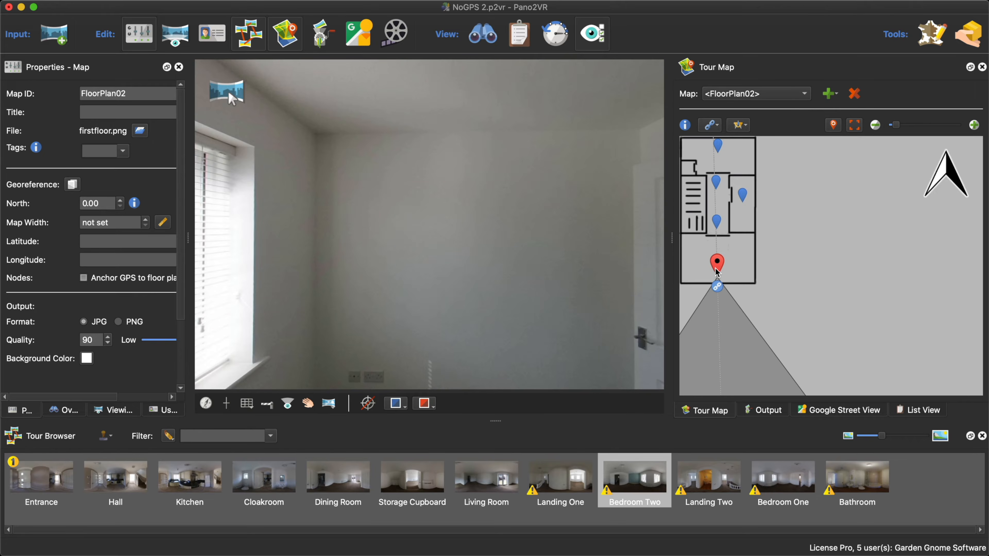
pyautogui.click(712, 125)
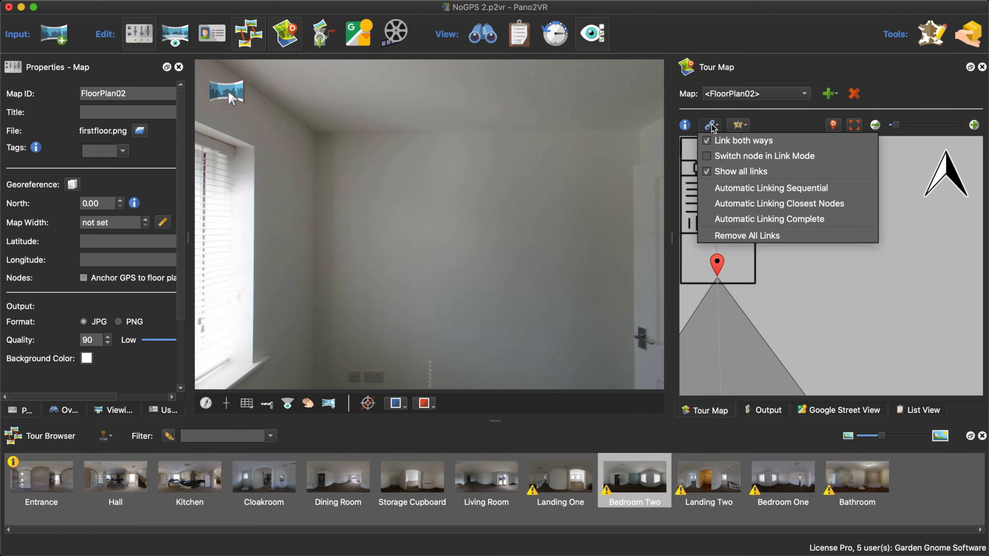
pyautogui.click(709, 160)
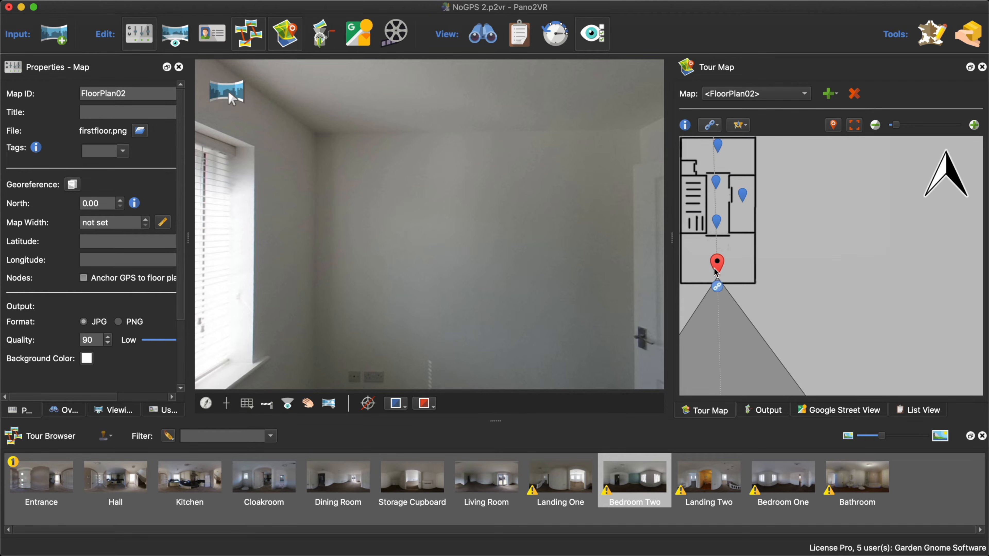
pyautogui.moveTo(717, 269); pyautogui.dragTo(715, 219)
pyautogui.moveTo(716, 218); pyautogui.dragTo(715, 181)
pyautogui.moveTo(717, 179); pyautogui.dragTo(718, 146)
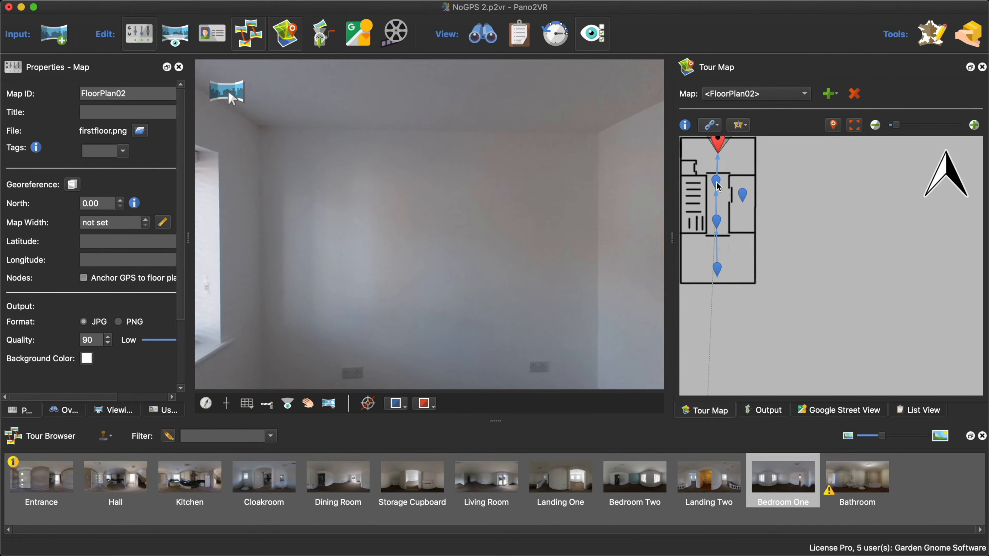
pyautogui.moveTo(717, 183); pyautogui.dragTo(743, 195)
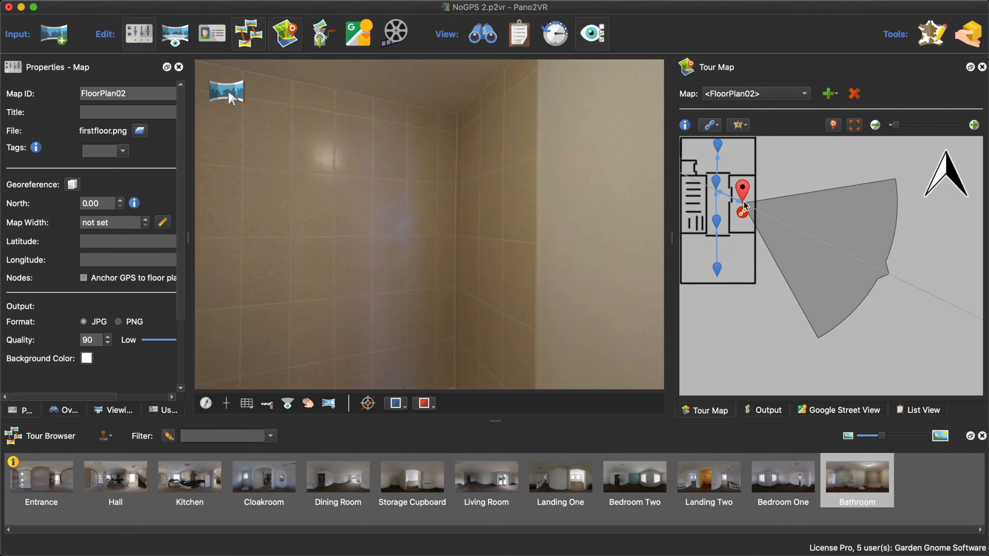
# - Turn the Bathroom view to the doorway and rotate its radar to face the landing, setting north to -274.45°
pyautogui.click(742, 212)
pyautogui.moveTo(842, 232); pyautogui.dragTo(746, 257)
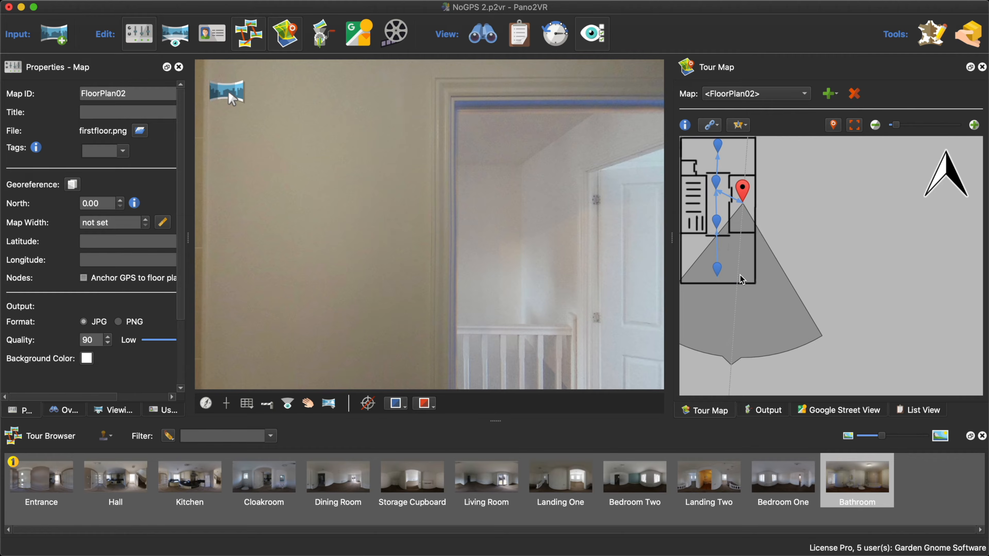
pyautogui.moveTo(741, 276); pyautogui.dragTo(740, 276)
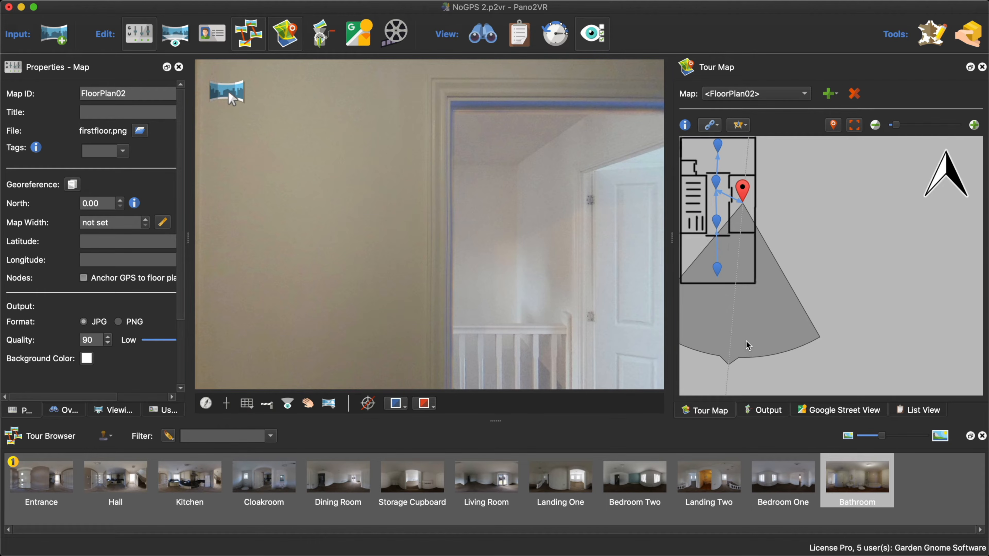
pyautogui.moveTo(747, 338); pyautogui.dragTo(621, 221)
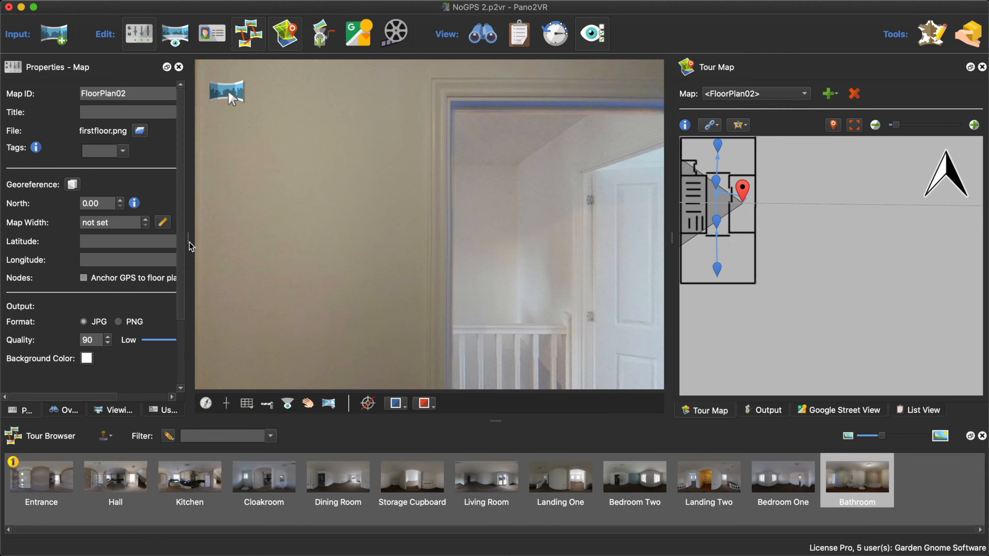
# - Widen the properties area, show the Bathroom's user data and copy its north value to all tour nodes
pyautogui.moveTo(191, 244); pyautogui.dragTo(250, 236)
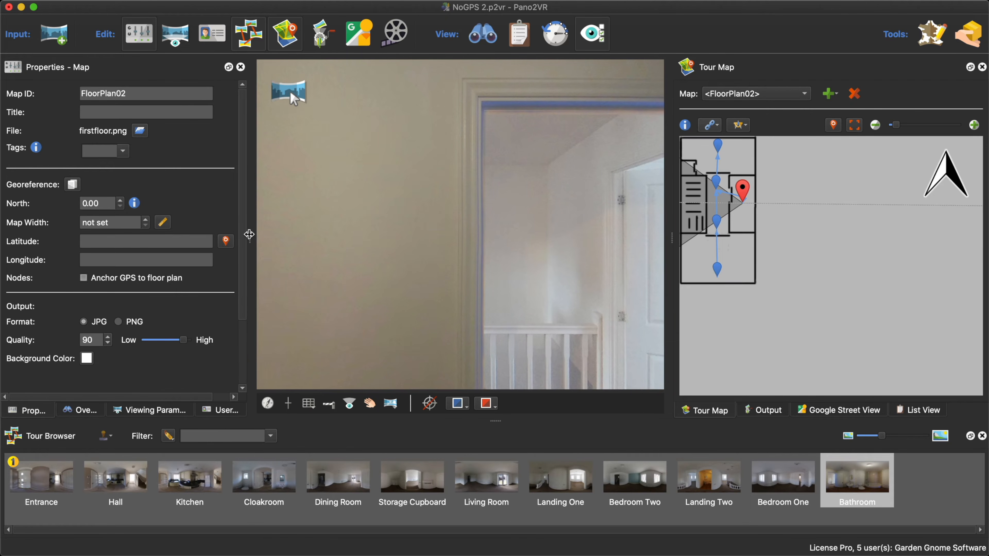
pyautogui.click(223, 410)
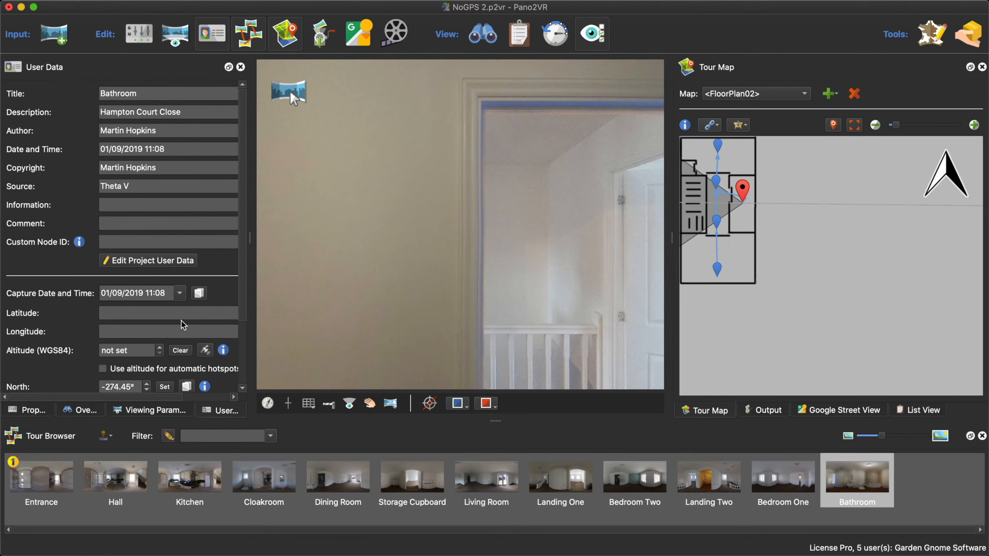
pyautogui.scroll(-3, 180, 323)
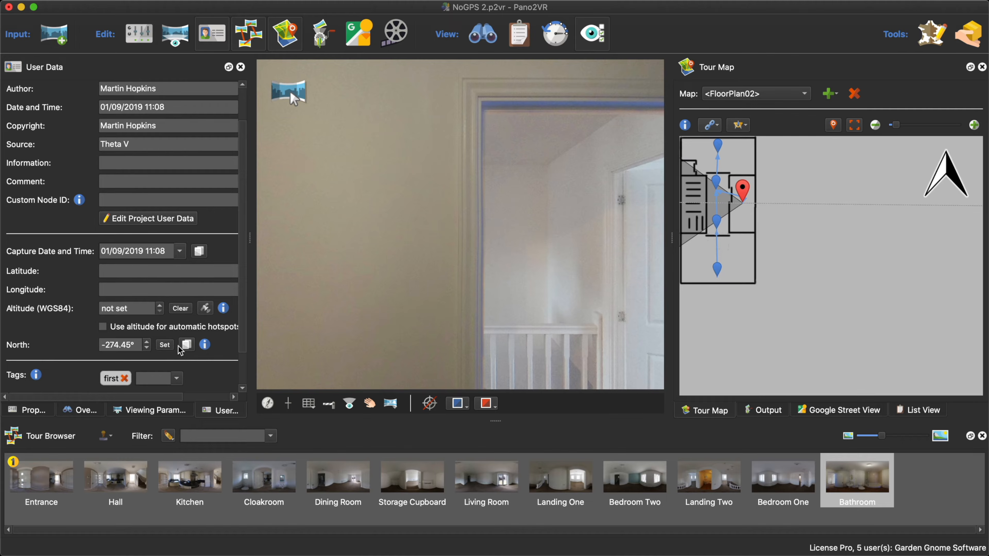
pyautogui.click(188, 345)
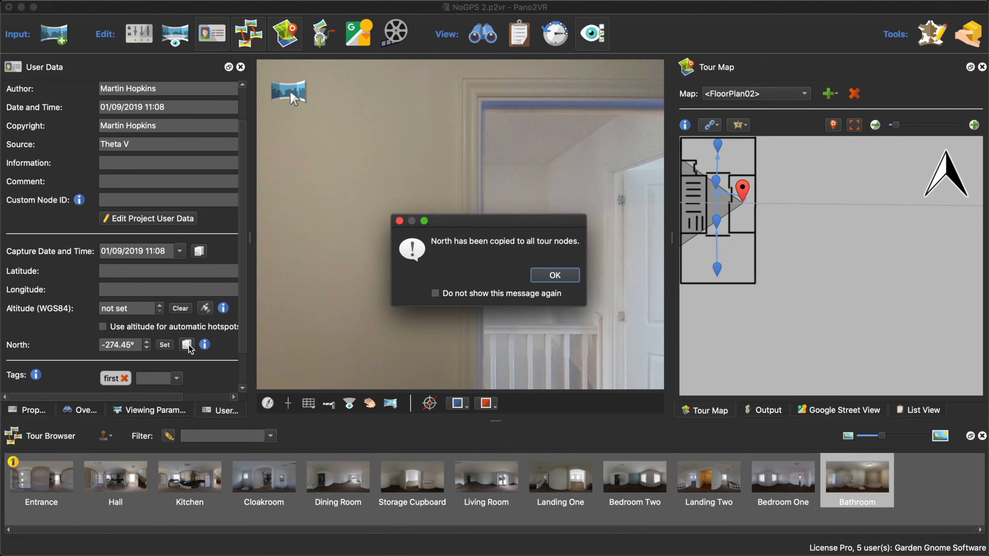
pyautogui.click(560, 275)
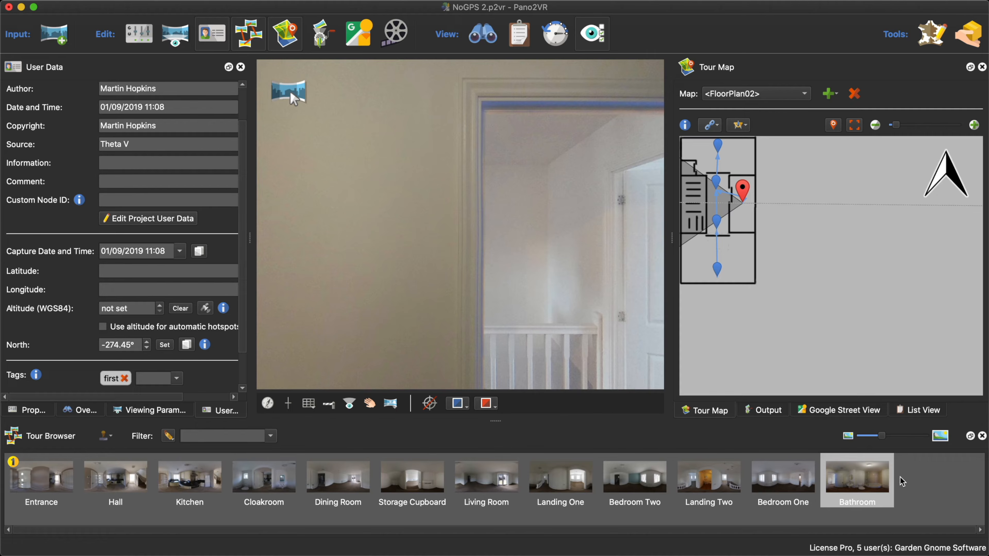
# - Check the radar orientation against the panorama view for Bedroom One, Landing Two, Bedroom Two and Landing One
pyautogui.click(758, 479)
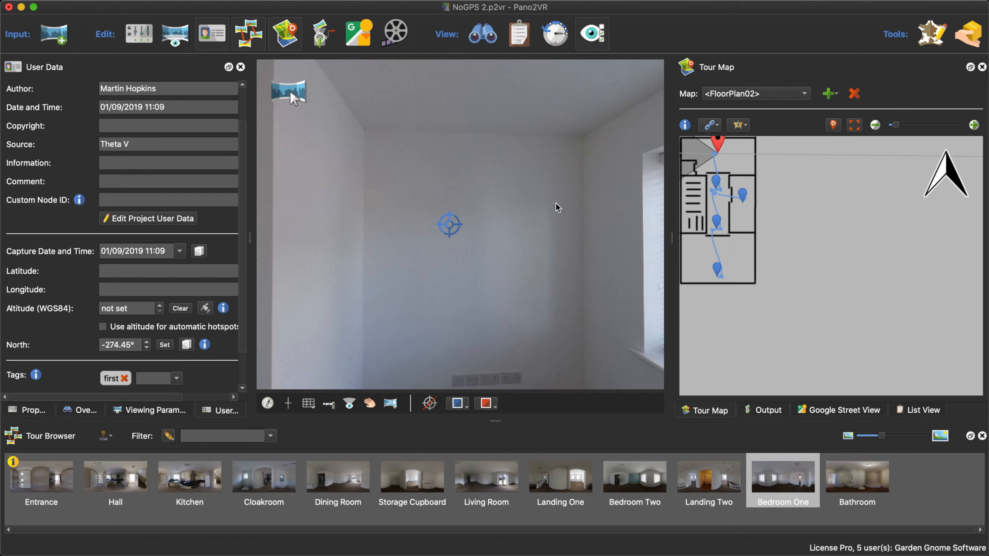
pyautogui.moveTo(555, 204); pyautogui.dragTo(520, 256)
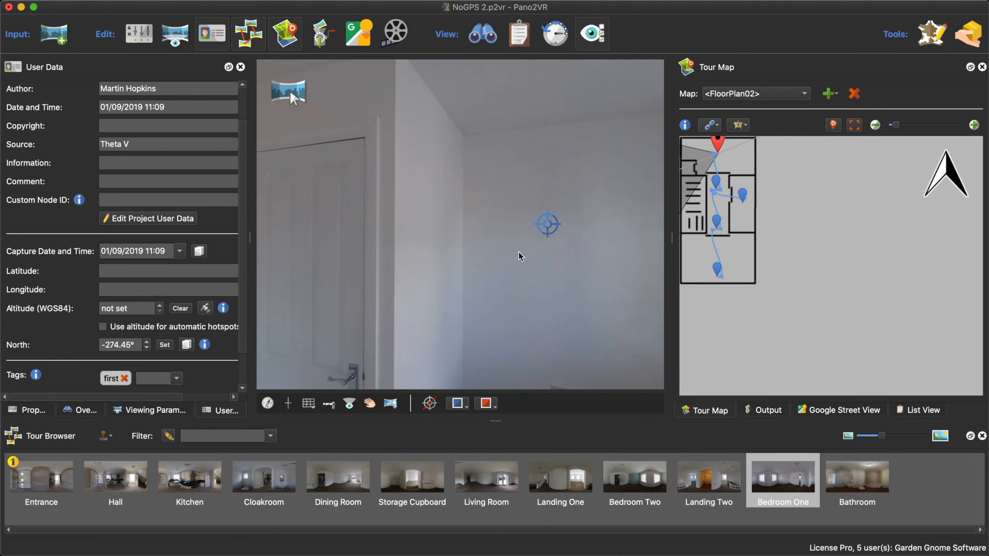
pyautogui.moveTo(723, 145)
pyautogui.moveTo(692, 181); pyautogui.dragTo(743, 221)
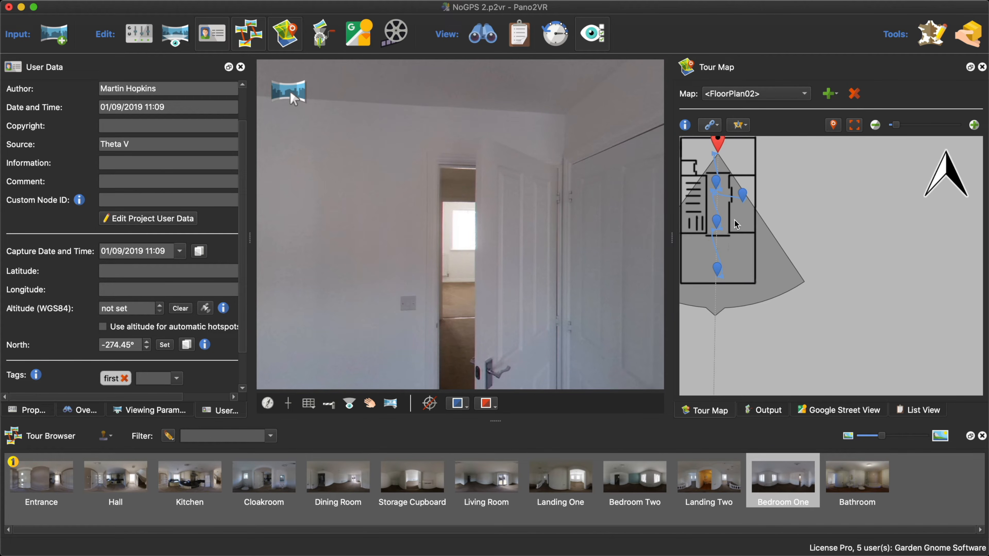
pyautogui.click(716, 179)
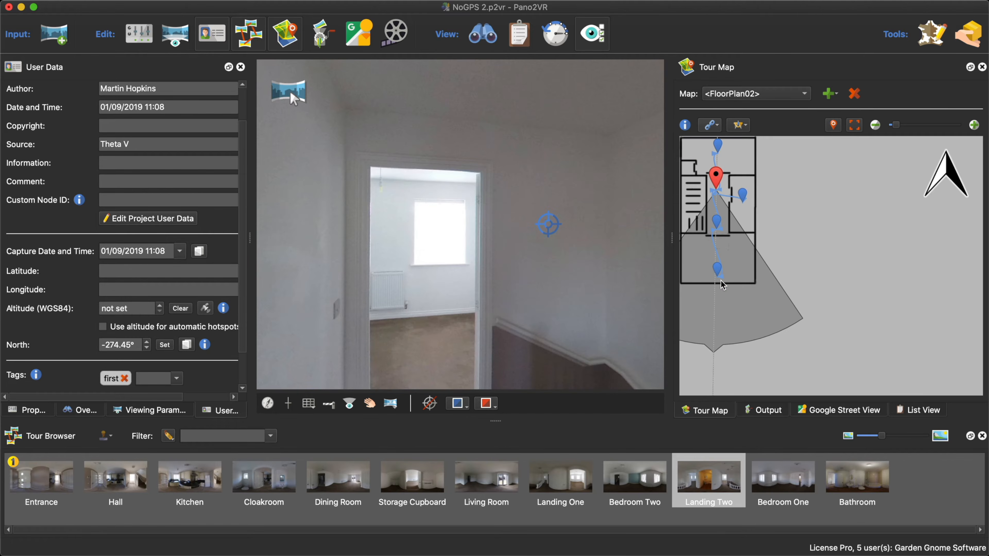
pyautogui.click(718, 269)
pyautogui.click(717, 218)
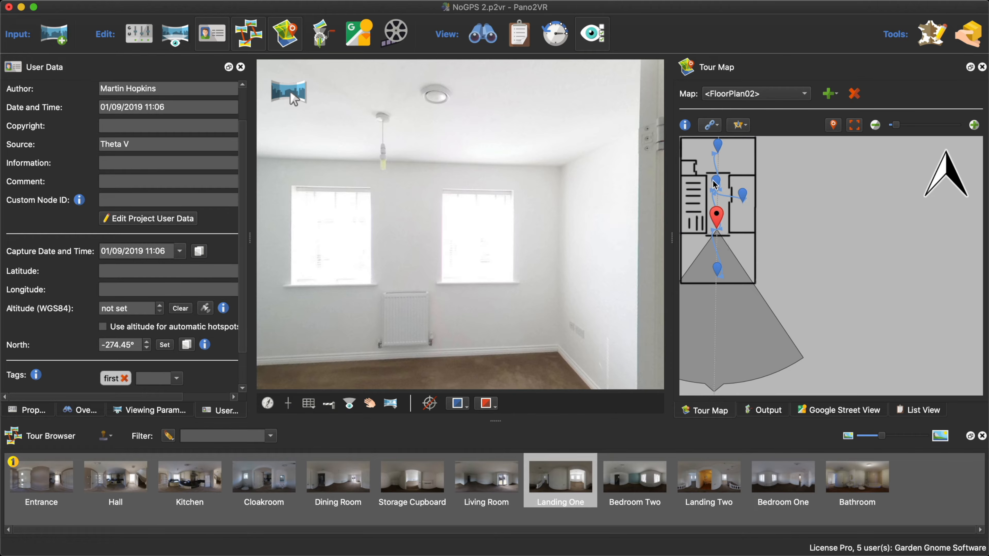
# - Delete the links between the first floor nodes, starting with the one between Bedroom One and Landing Two
pyautogui.moveTo(715, 183)
pyautogui.click(716, 168)
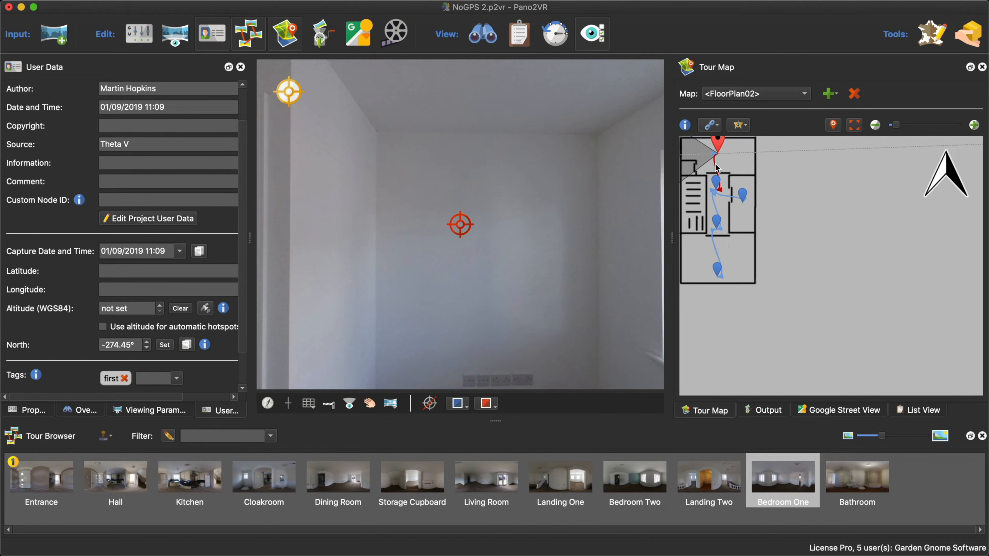
pyautogui.press('Delete')
pyautogui.click(716, 182)
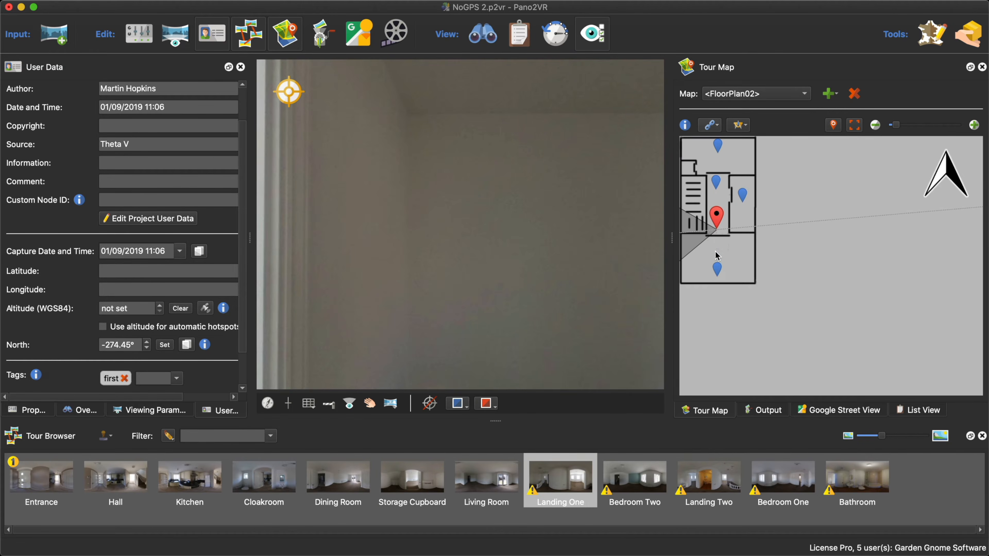
# - Link Landing One to Bedroom Two and Landing Two, and Landing Two to Bedroom One and the Bathroom, checking the Bathroom's doorway hotspot
pyautogui.click(718, 269)
pyautogui.moveTo(720, 290); pyautogui.dragTo(717, 225)
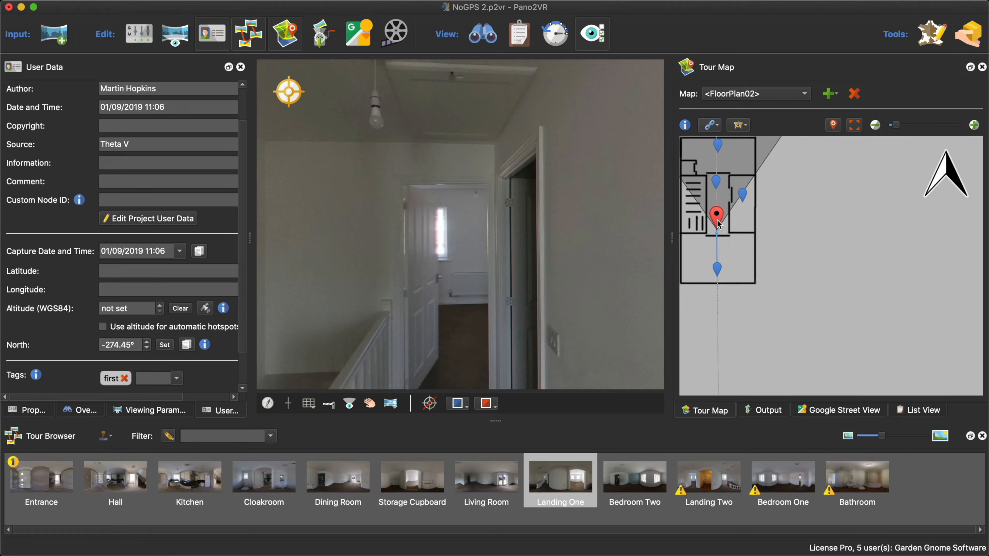
pyautogui.keyDown('alt'); pyautogui.click(717, 180); pyautogui.keyUp('alt')
pyautogui.keyDown('alt'); pyautogui.click(718, 143); pyautogui.keyUp('alt')
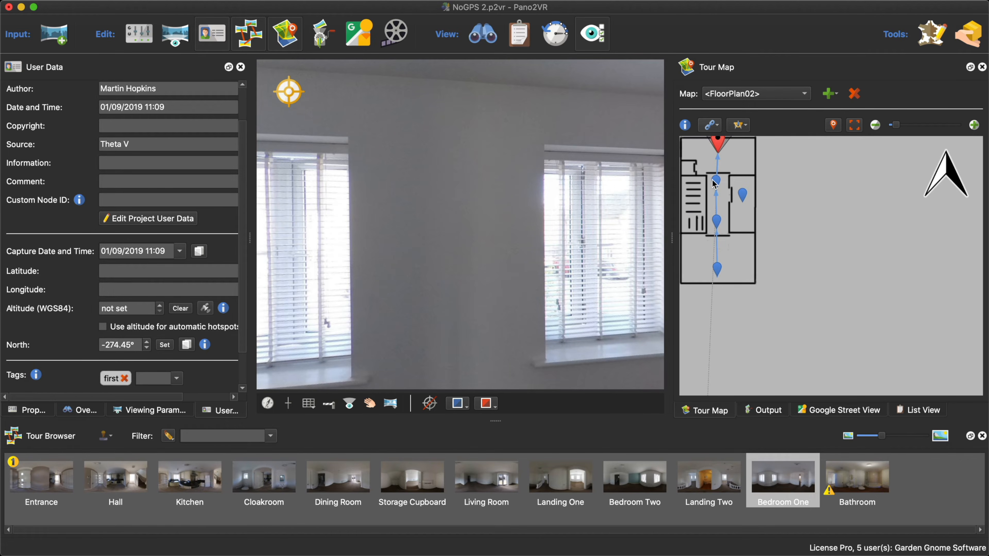
pyautogui.moveTo(716, 180); pyautogui.dragTo(743, 197)
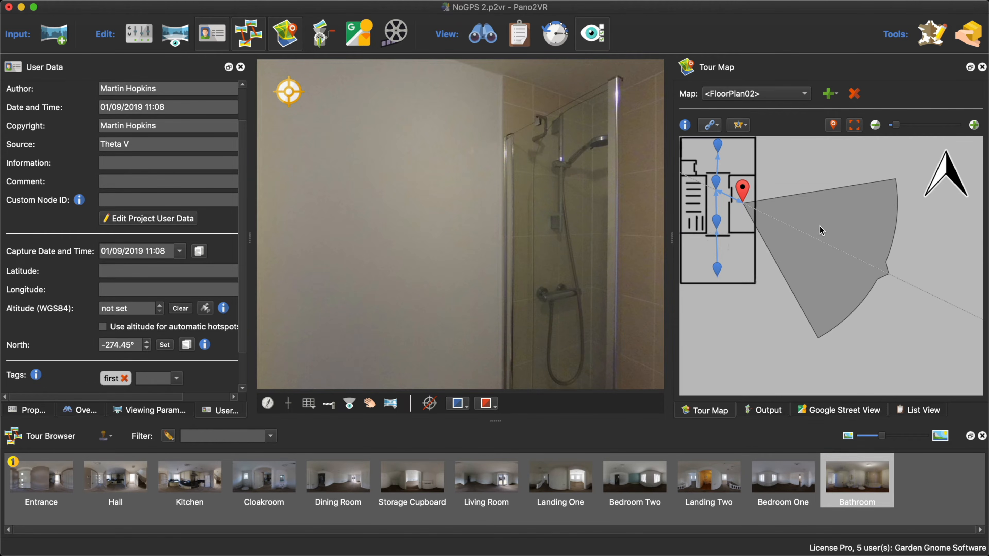
pyautogui.moveTo(819, 227); pyautogui.dragTo(647, 216)
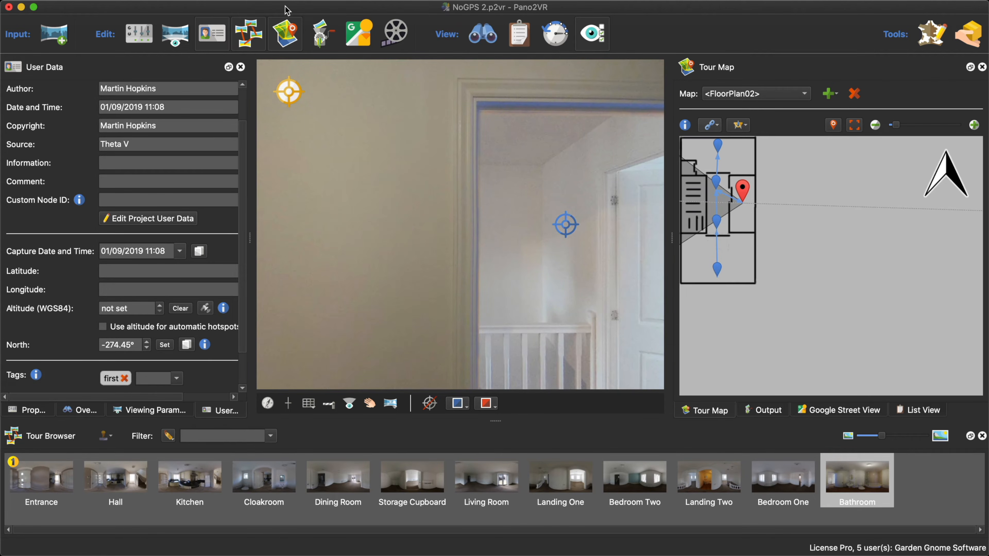
# - Save the project and move the Output settings ahead of the Tour Map
pyautogui.moveTo(183, 2)
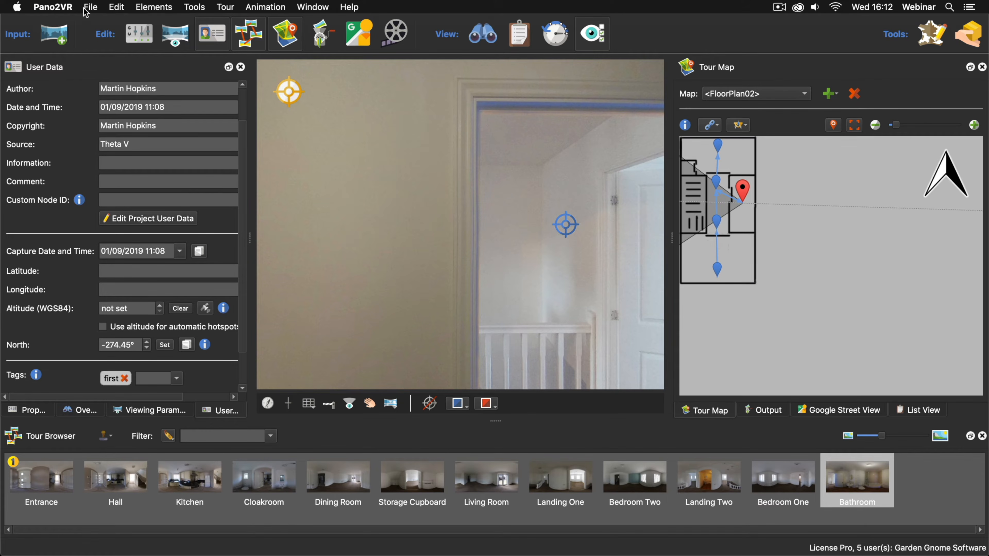
pyautogui.click(90, 7)
pyautogui.click(100, 45)
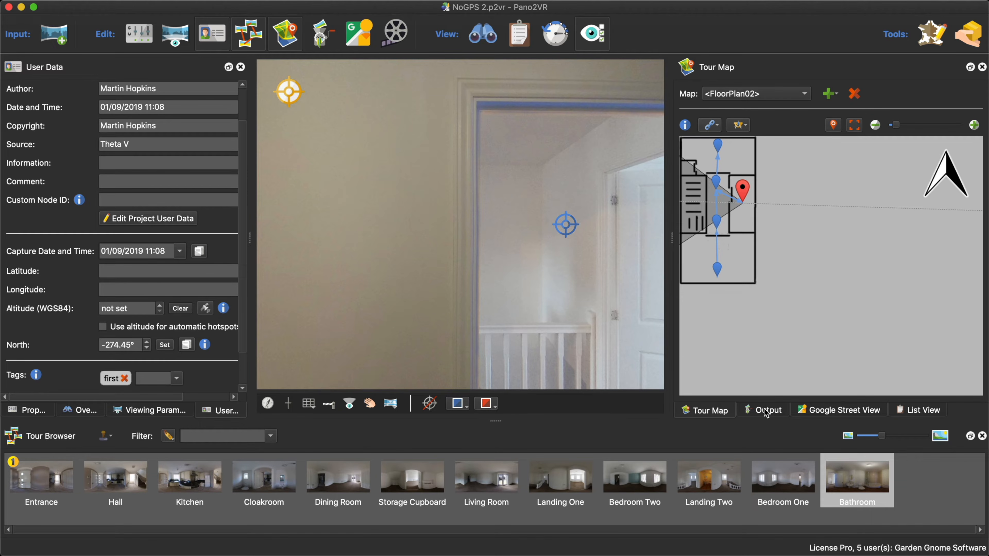
pyautogui.moveTo(709, 415); pyautogui.dragTo(755, 418)
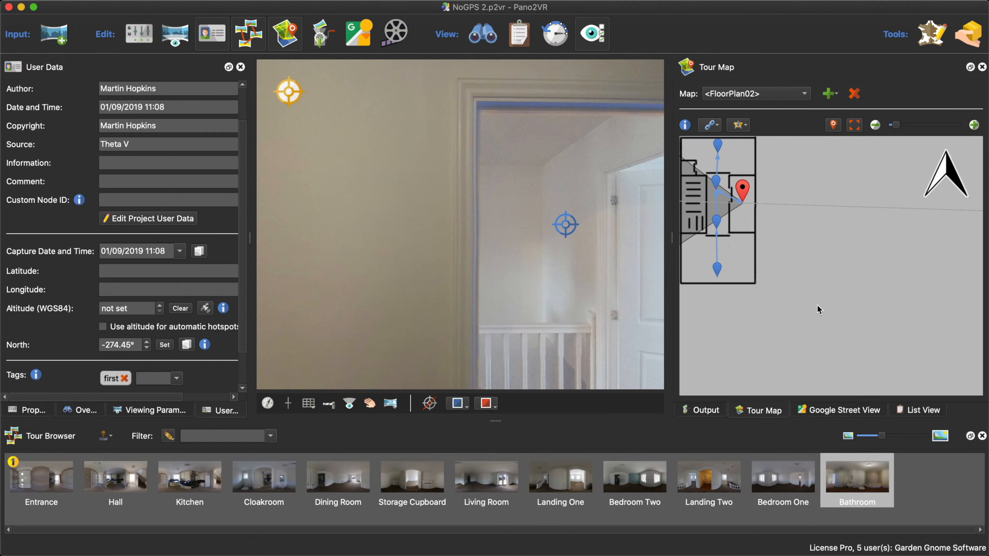
# - Generate the web output and test the doorway hotspot from the Entrance in the browser preview
pyautogui.click(701, 411)
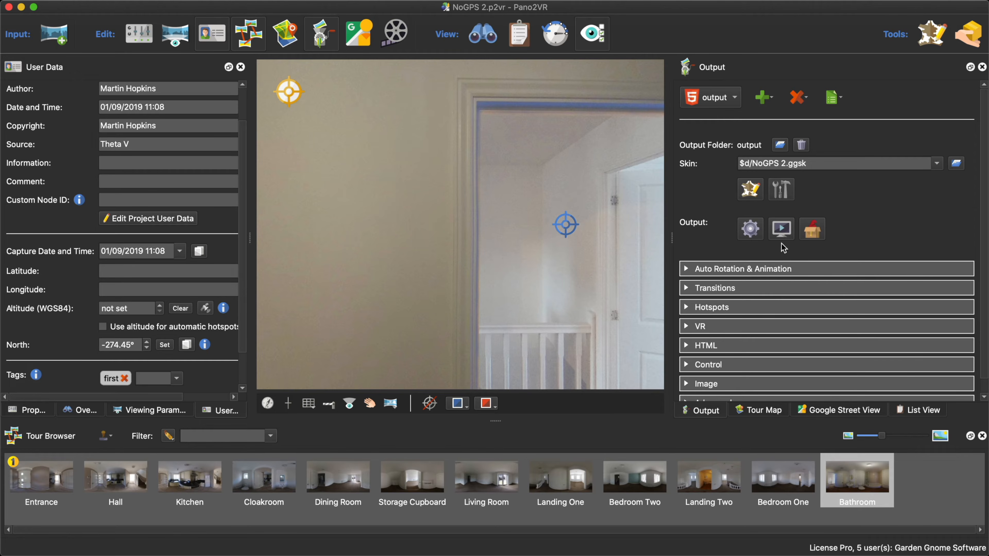
pyautogui.click(748, 231)
pyautogui.click(590, 290)
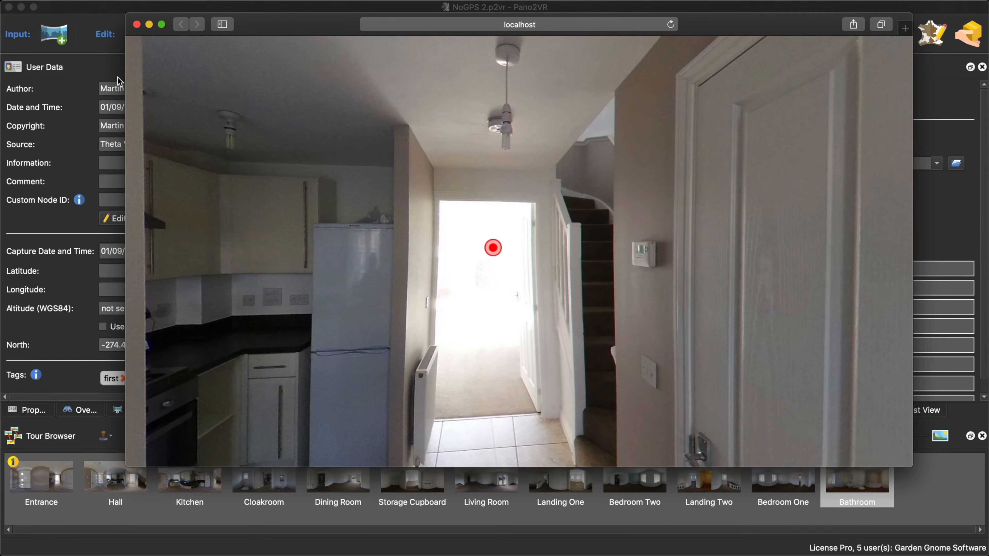
pyautogui.click(493, 248)
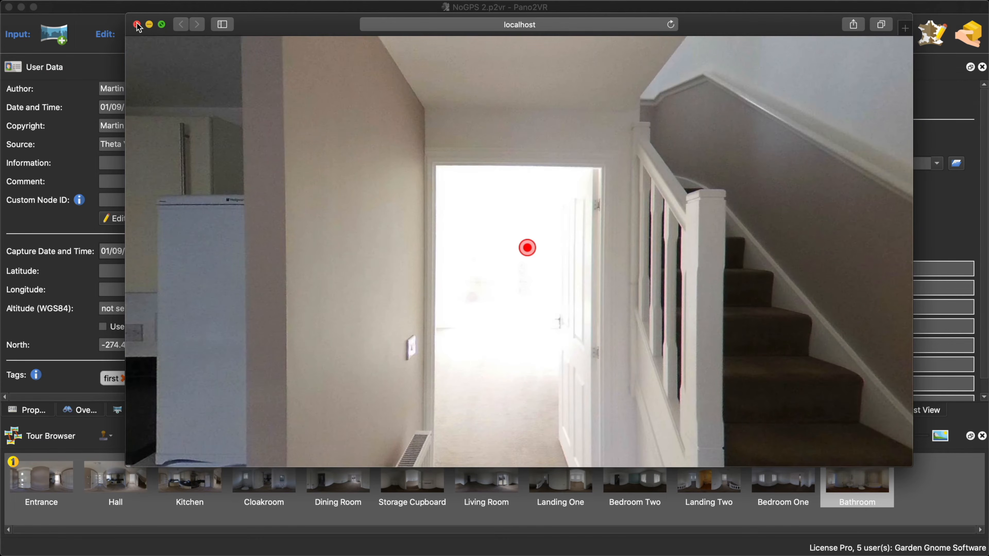
pyautogui.click(137, 25)
# - Add a map element near the upper corner of the skin canvas and size it to 600 by 1150 pixels
pyautogui.click(749, 190)
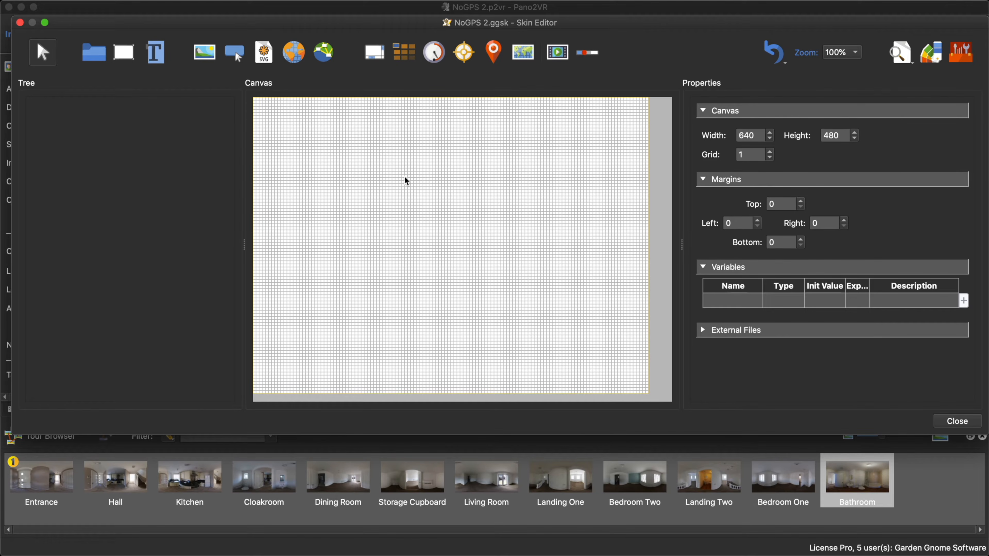
pyautogui.click(523, 55)
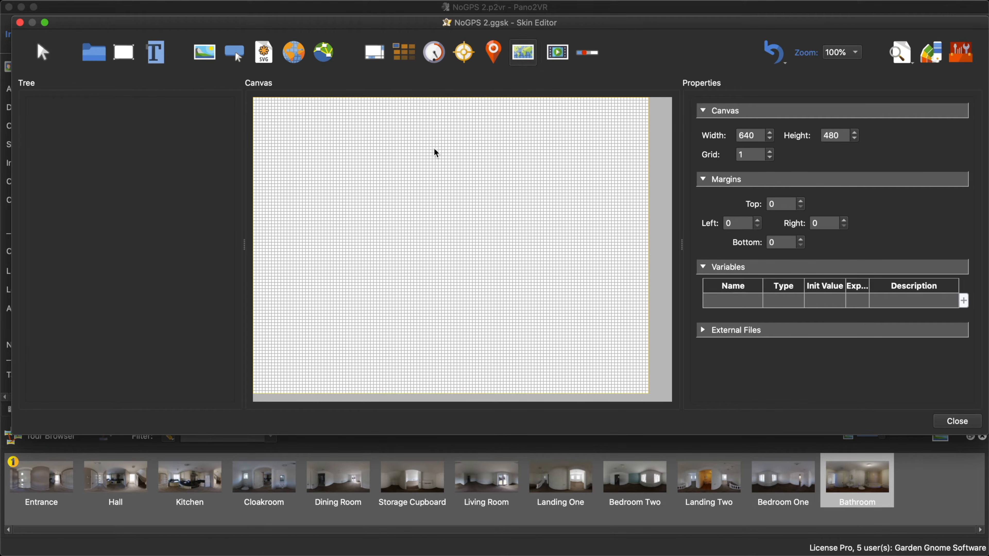
pyautogui.click(288, 143)
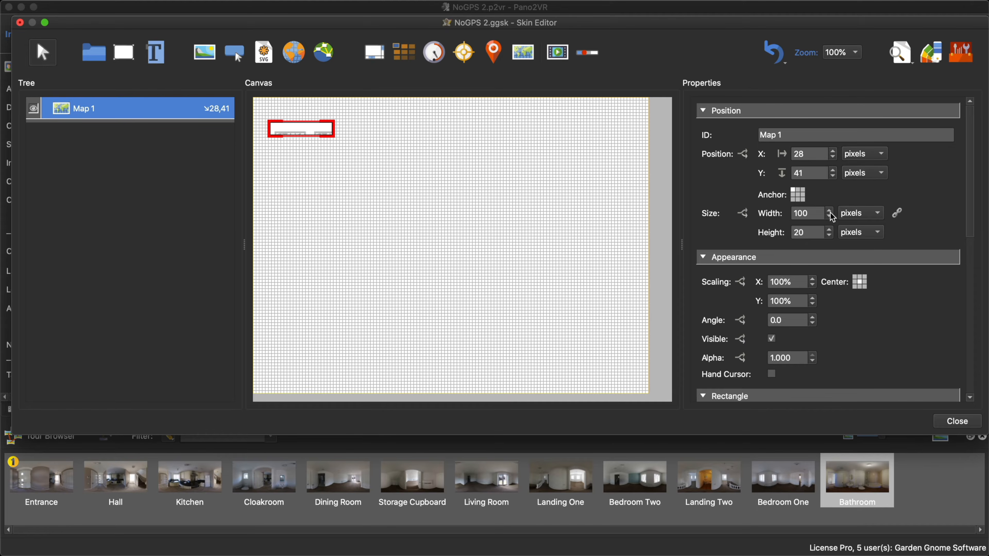
pyautogui.moveTo(816, 213); pyautogui.dragTo(770, 213)
pyautogui.write('6')
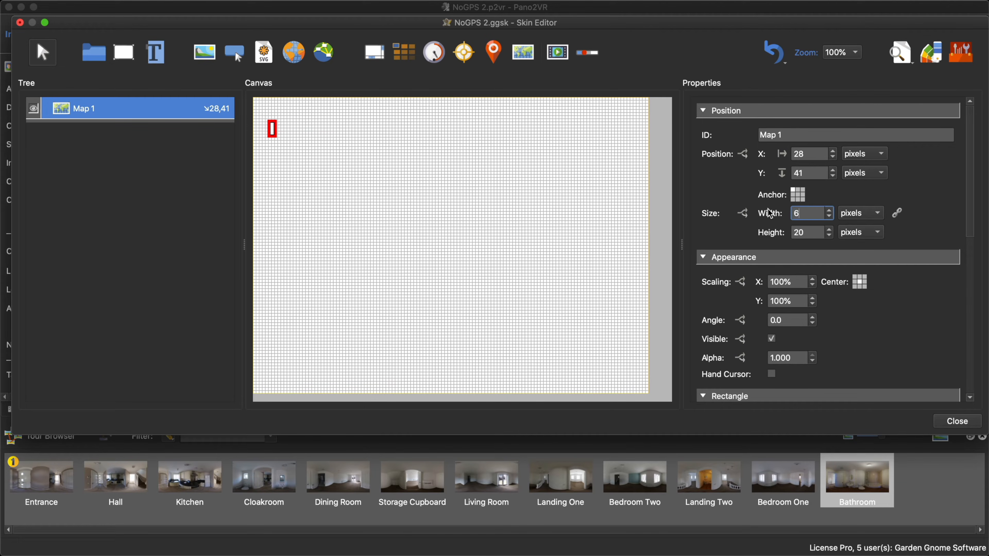
pyautogui.write('00')
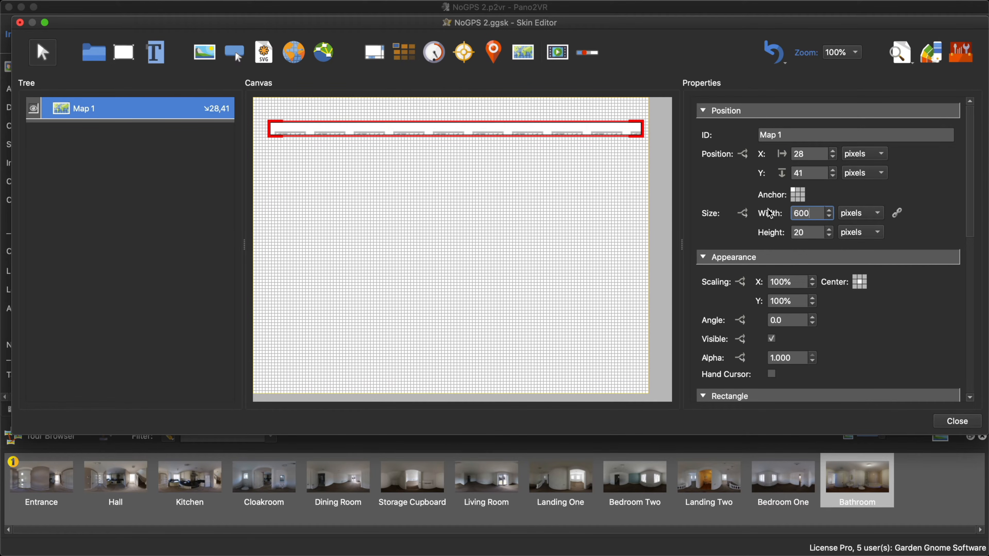
pyautogui.press('Tab')
pyautogui.write('1150')
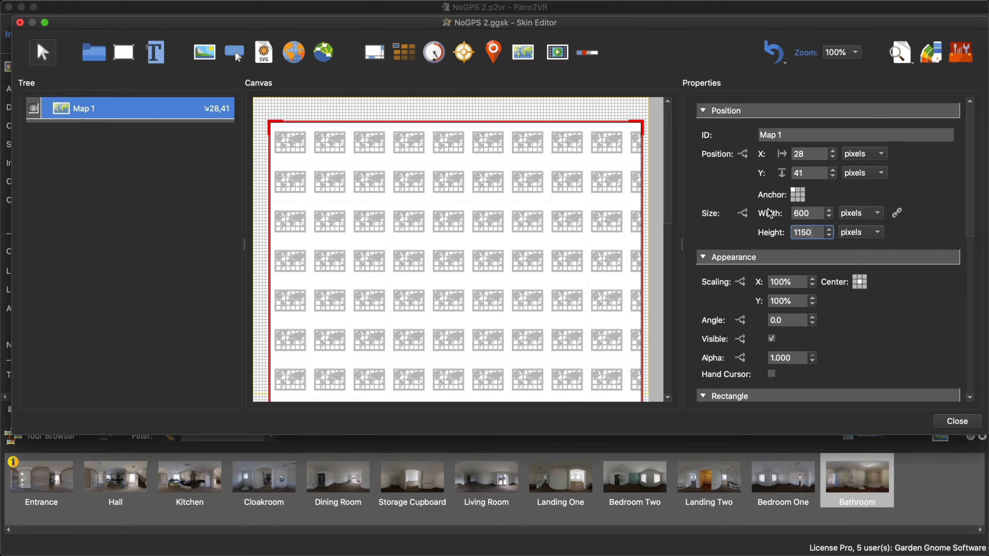
# - Lock the map element's aspect ratio, scale it to 200 pixels wide, and position it at X 10, Y 10
pyautogui.click(898, 218)
pyautogui.moveTo(815, 218); pyautogui.dragTo(790, 216)
pyautogui.write('200')
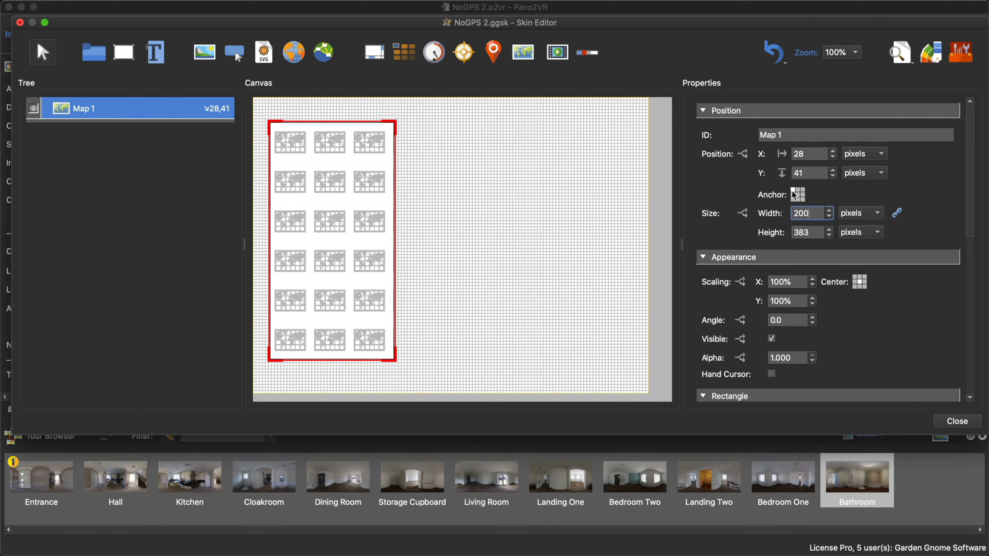
pyautogui.moveTo(806, 156); pyautogui.dragTo(770, 155)
pyautogui.write('10')
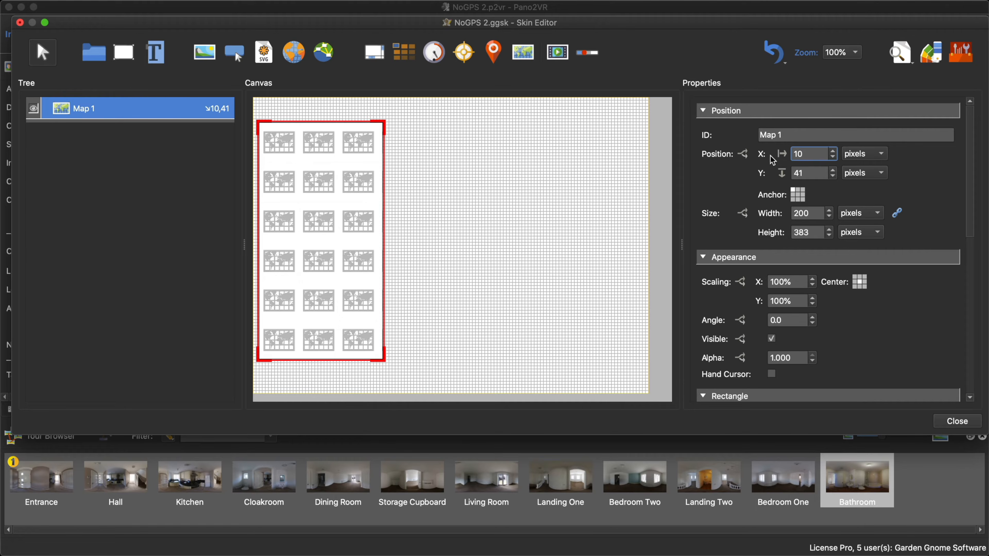
pyautogui.press('Tab')
pyautogui.write('10')
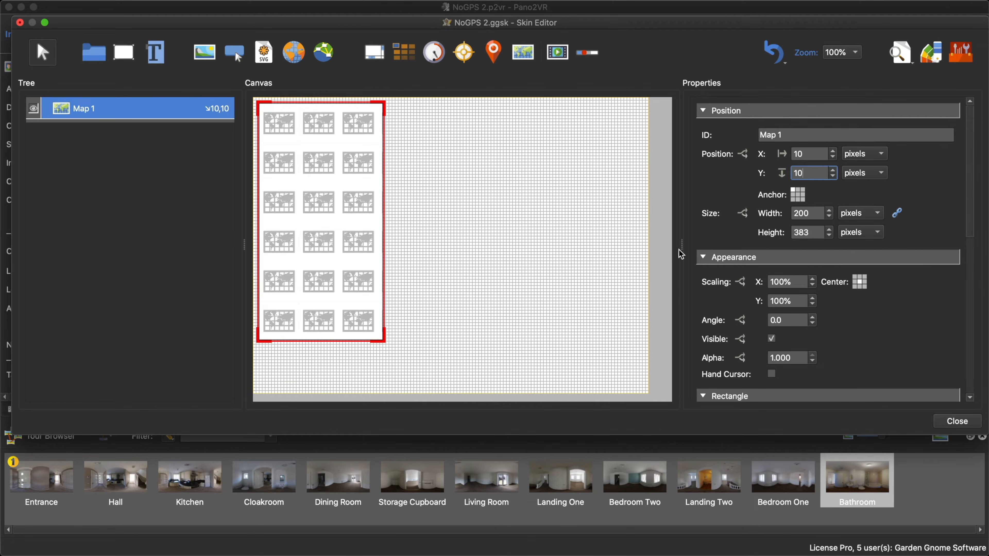
pyautogui.click(960, 421)
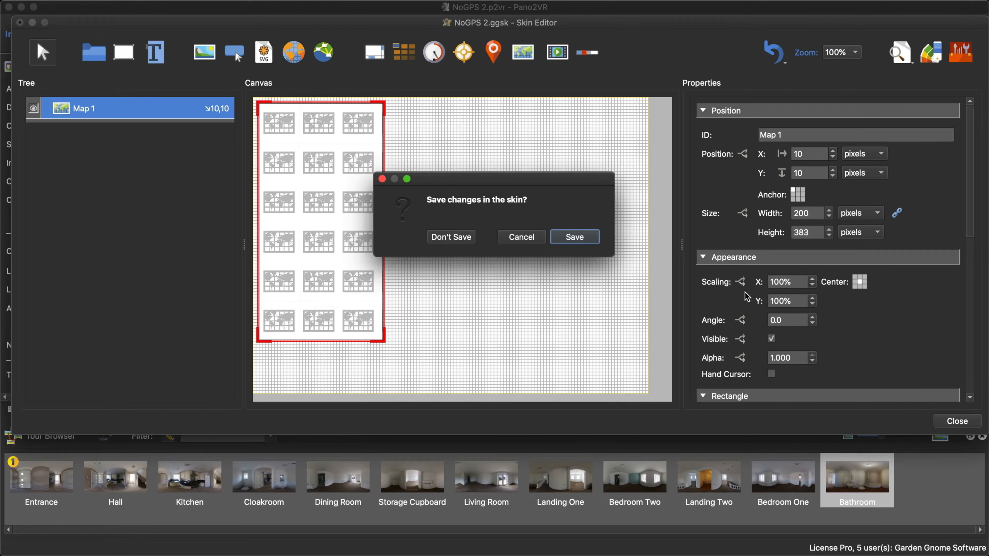
pyautogui.click(522, 237)
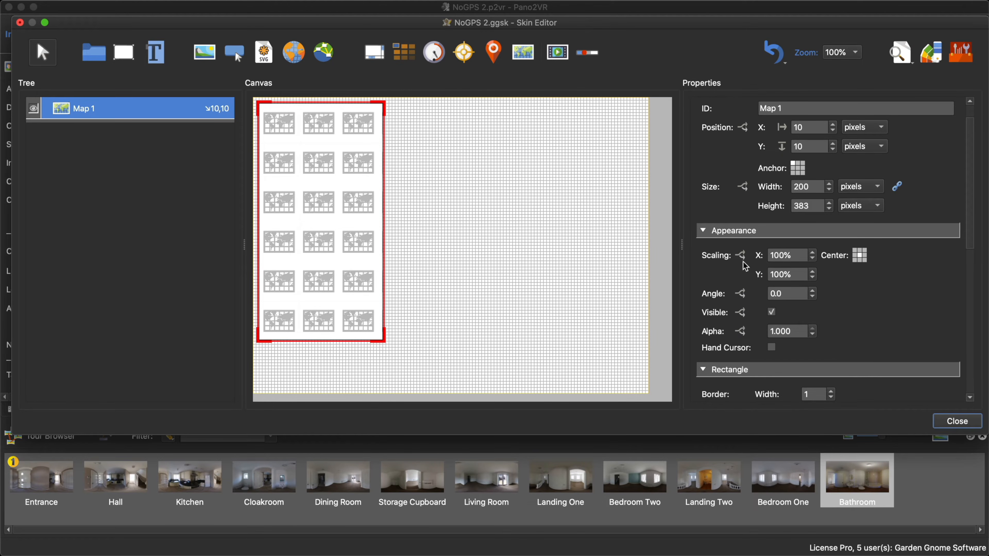
# - Change the map element's type to Floor Plan with FloorPlan01 as its plan, and save and close the skin
pyautogui.scroll(-10, 744, 266)
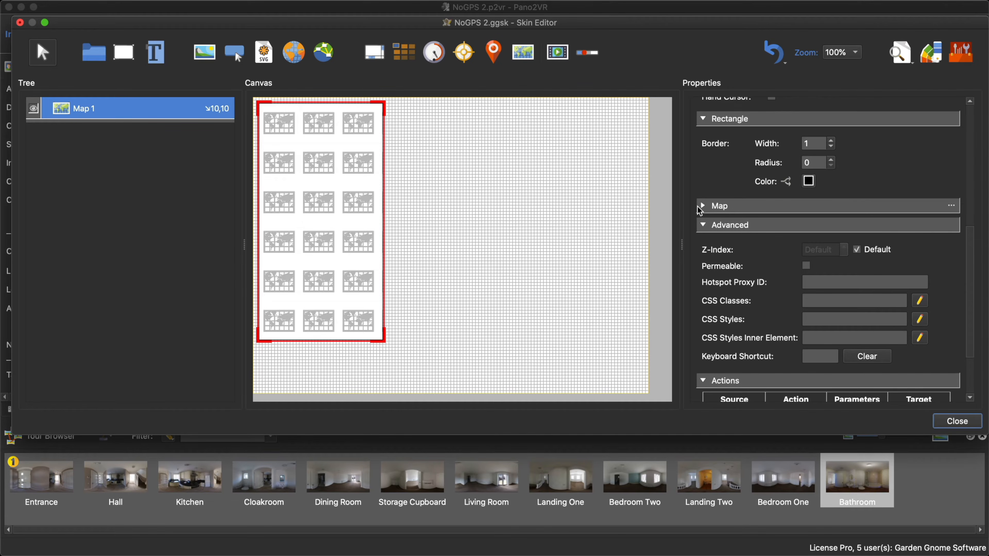
pyautogui.click(703, 205)
pyautogui.scroll(-4, 849, 231)
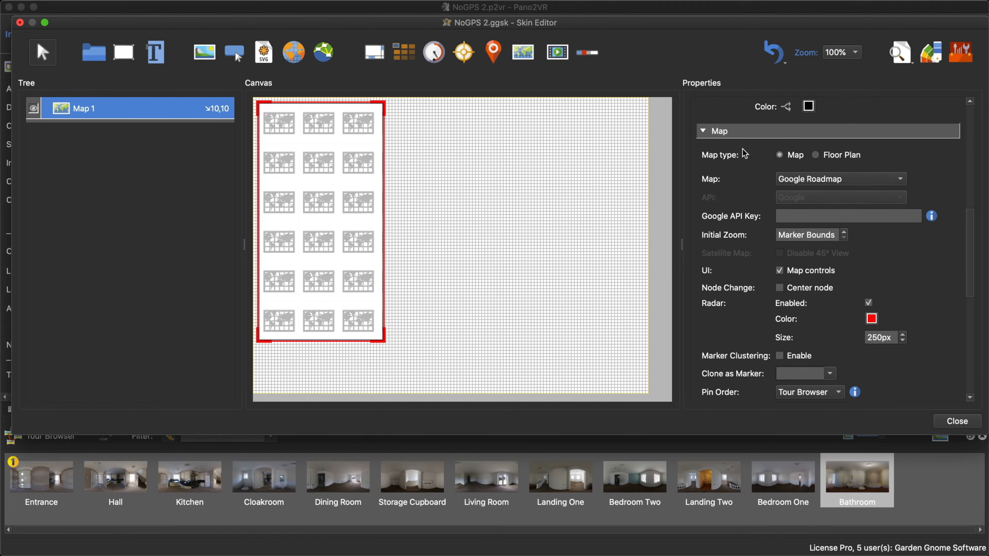
pyautogui.click(816, 157)
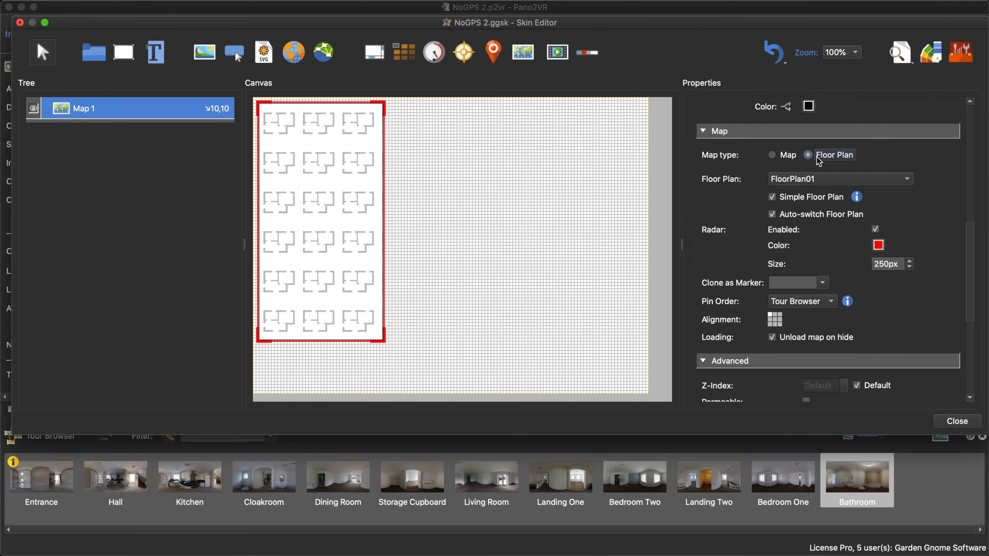
pyautogui.click(902, 184)
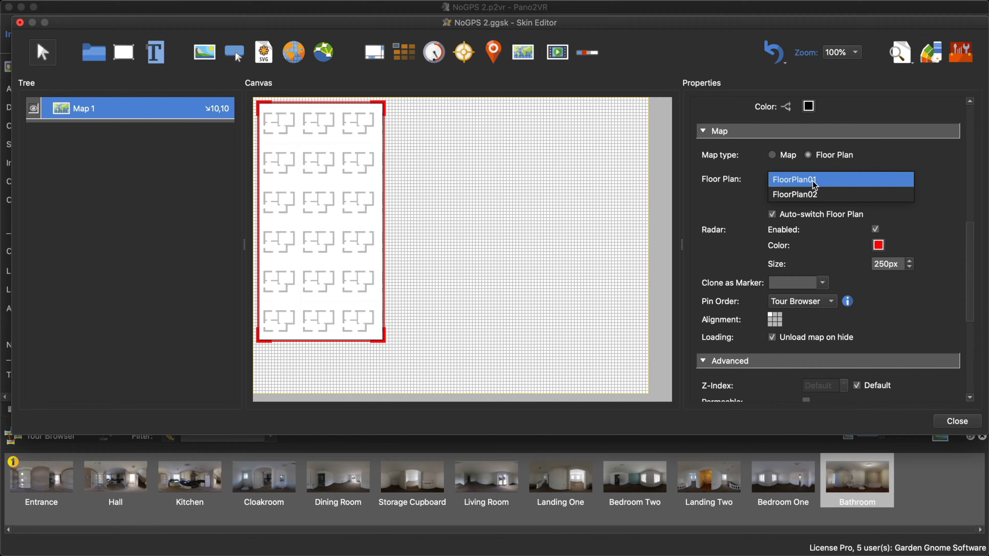
pyautogui.click(856, 181)
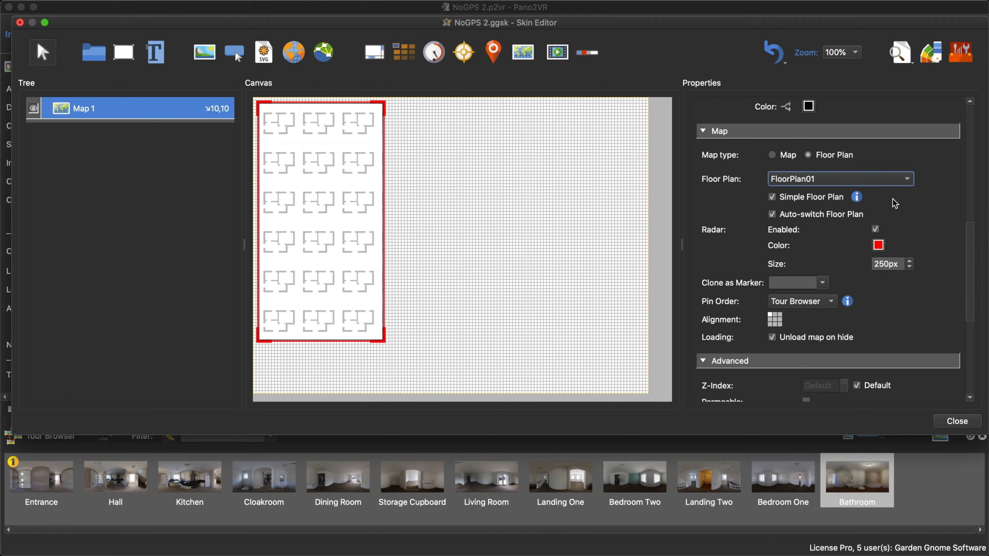
pyautogui.scroll(-2, 913, 203)
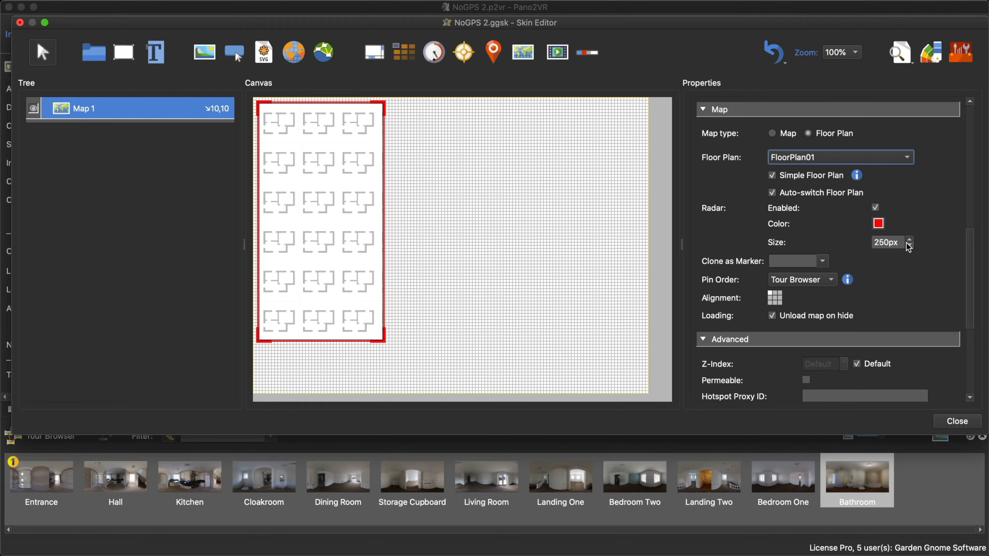
pyautogui.click(955, 421)
pyautogui.click(595, 242)
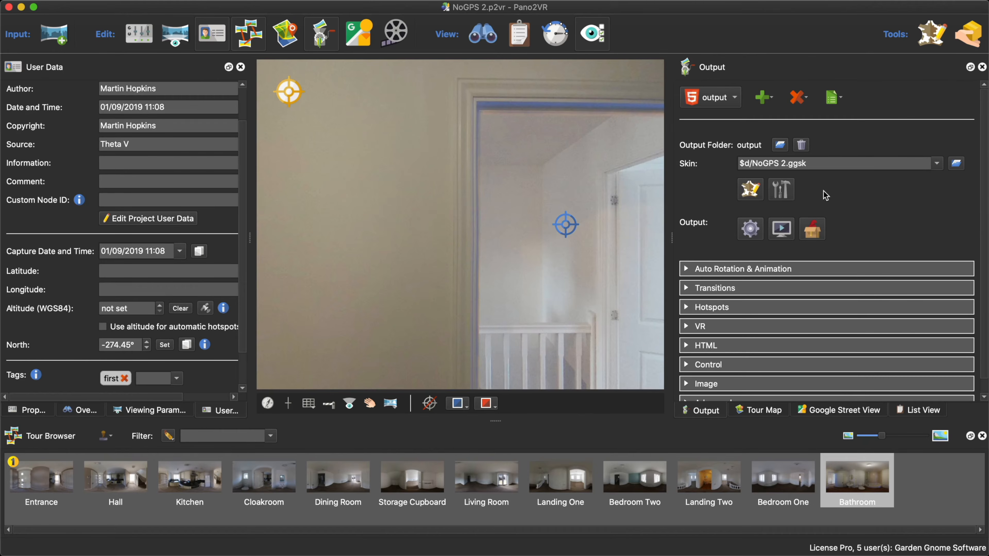
# - Regenerate the output and test moving between rooms with the floor plan pins in the browser preview
pyautogui.click(750, 229)
pyautogui.click(579, 292)
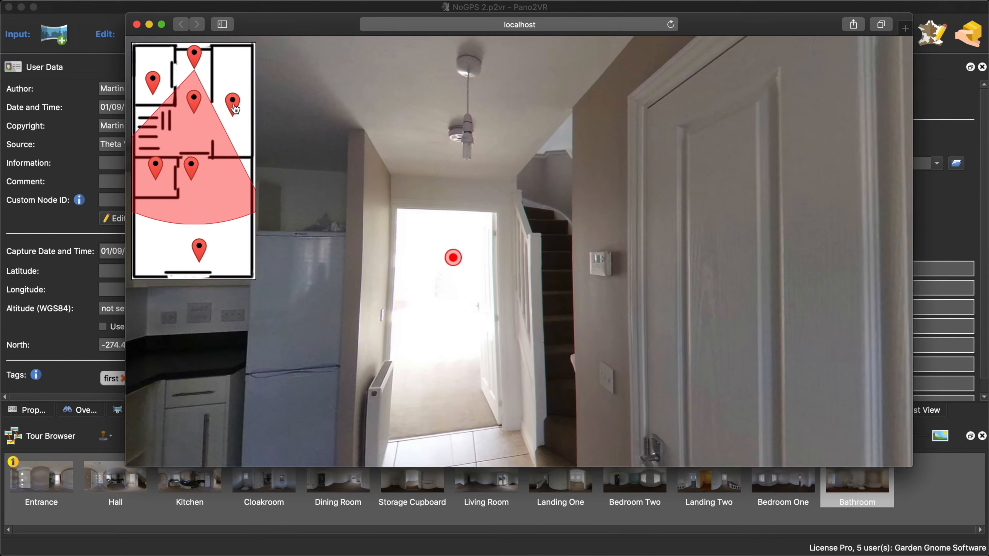
pyautogui.click(234, 107)
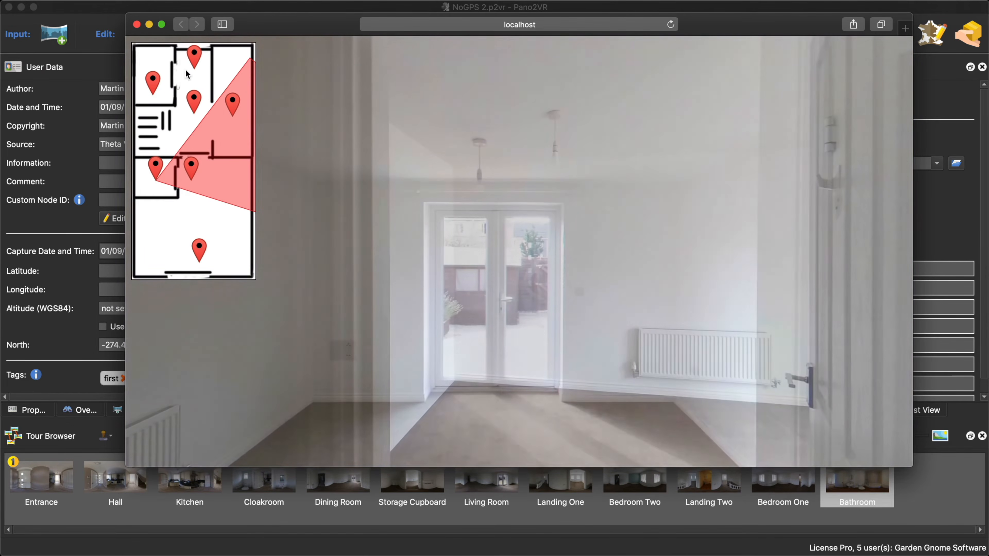
pyautogui.click(194, 56)
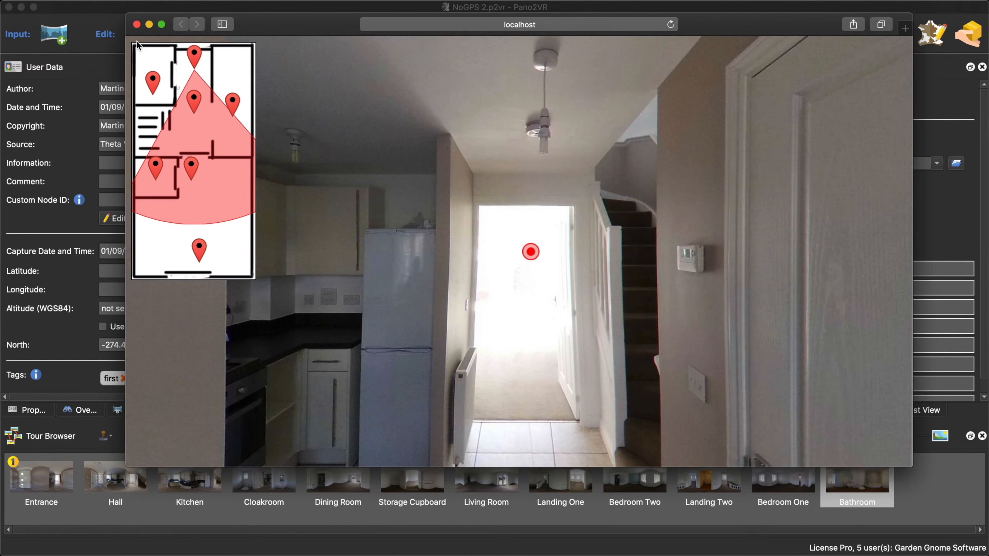
pyautogui.click(136, 24)
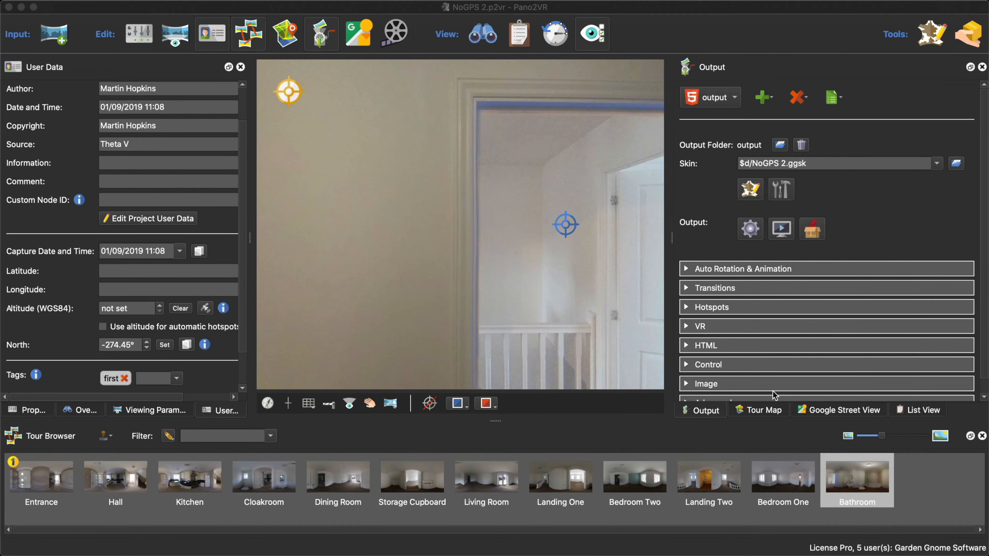
# - Make the background color of FloorPlan02 transparent by setting its alpha channel to 0
pyautogui.click(773, 410)
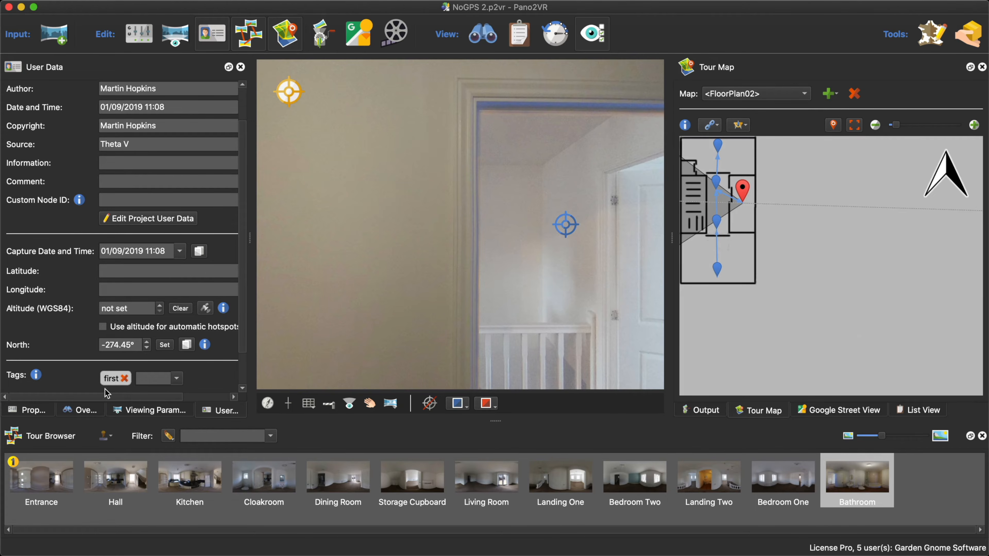
pyautogui.click(38, 409)
pyautogui.click(87, 359)
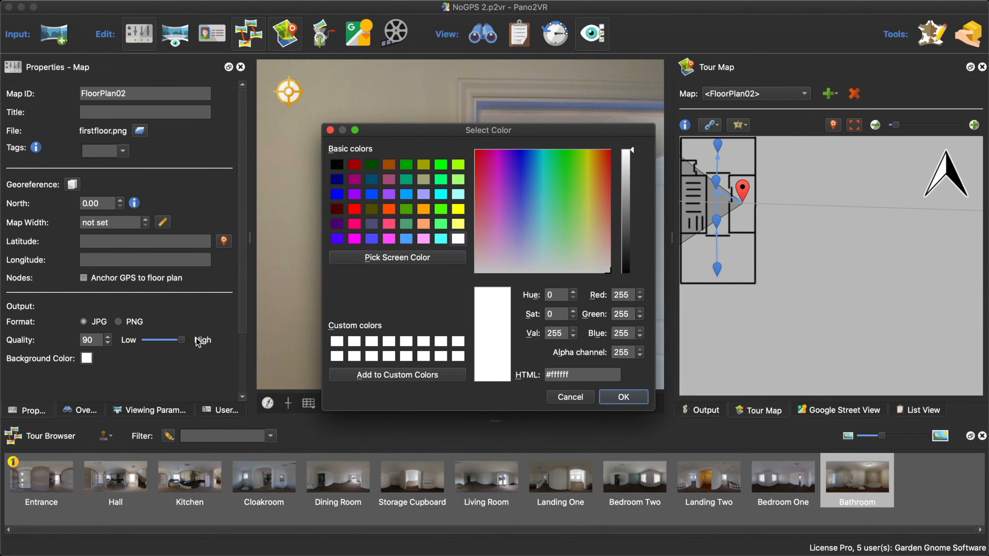
pyautogui.click(630, 352)
pyautogui.doubleClick(629, 353)
pyautogui.write('0')
pyautogui.click(624, 398)
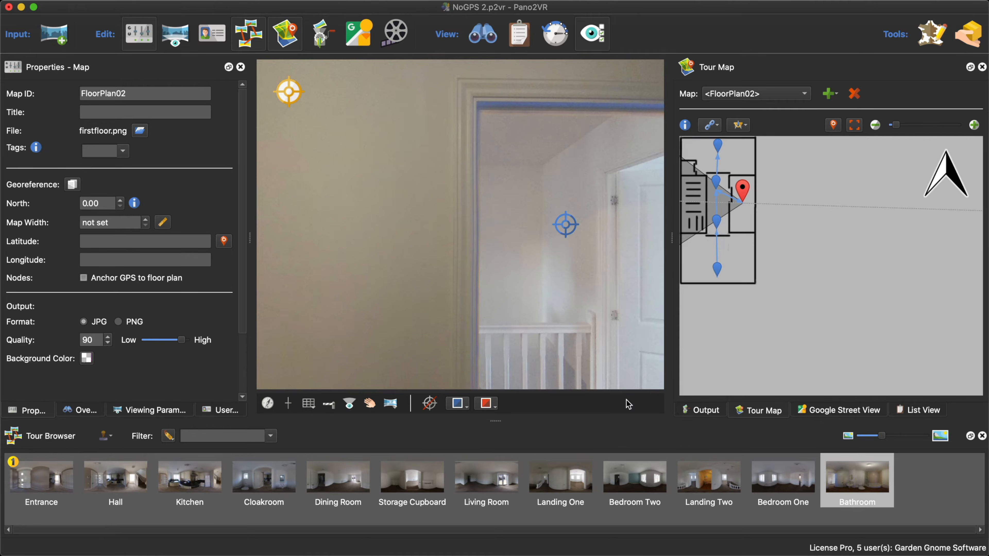
# - Regenerate the output with the transparent floor plan background and open the tour in the browser
pyautogui.click(702, 410)
pyautogui.click(752, 231)
pyautogui.click(599, 291)
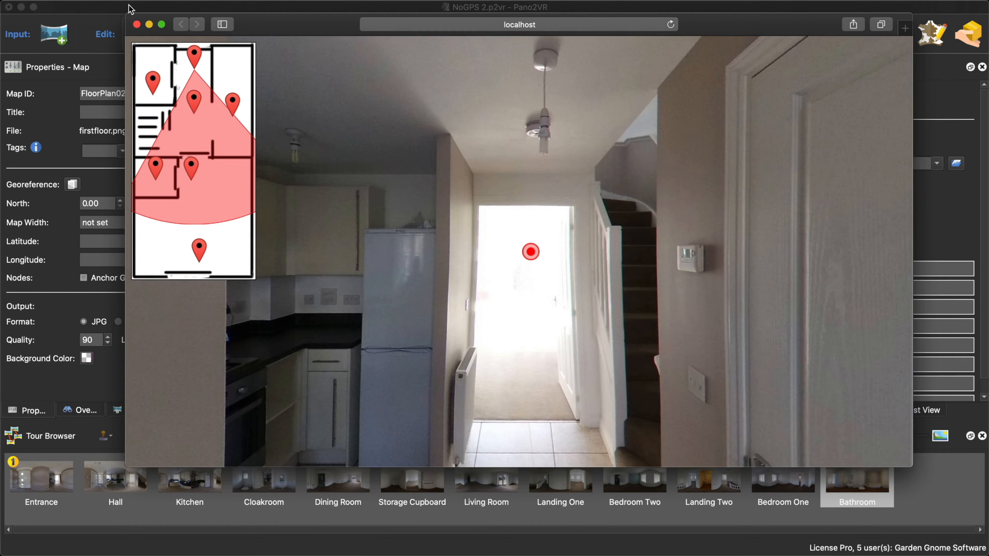
# - Make the Ground Floor plan's background color transparent by setting its alpha channel to 0
pyautogui.click(137, 24)
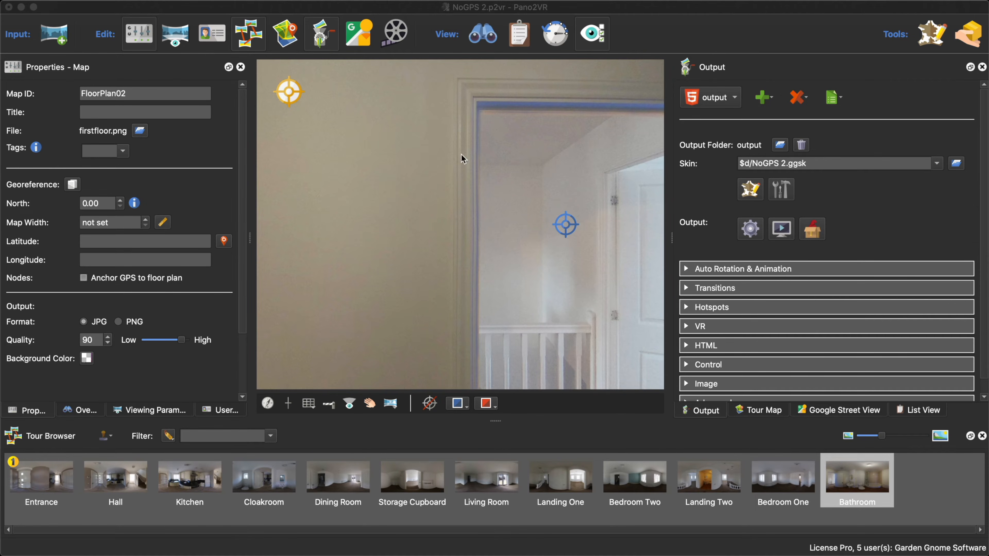
pyautogui.click(764, 409)
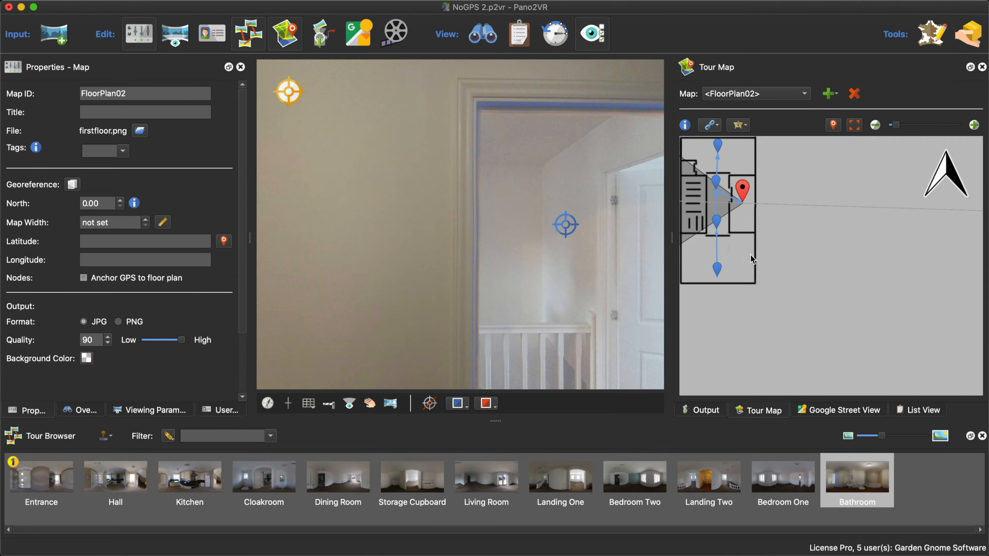
pyautogui.click(737, 96)
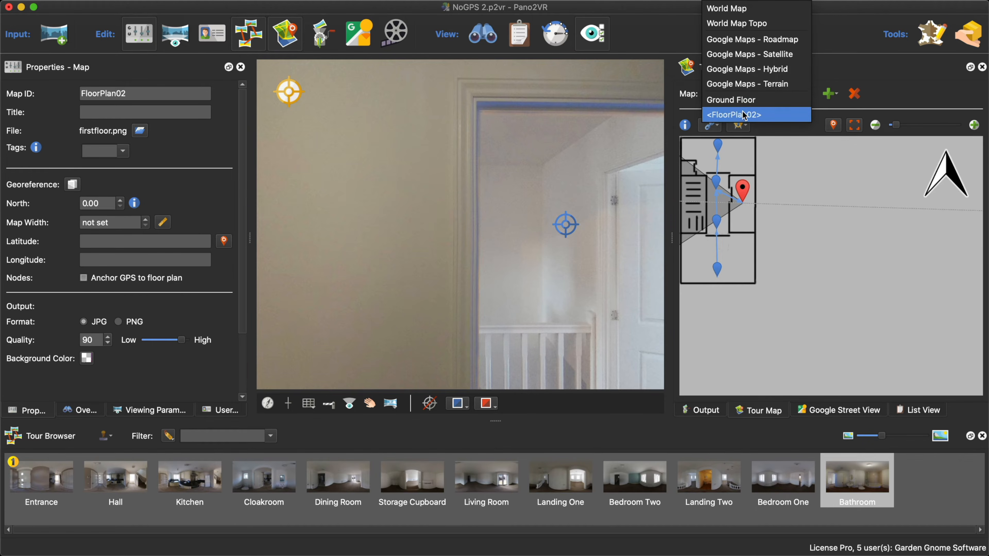
pyautogui.click(747, 100)
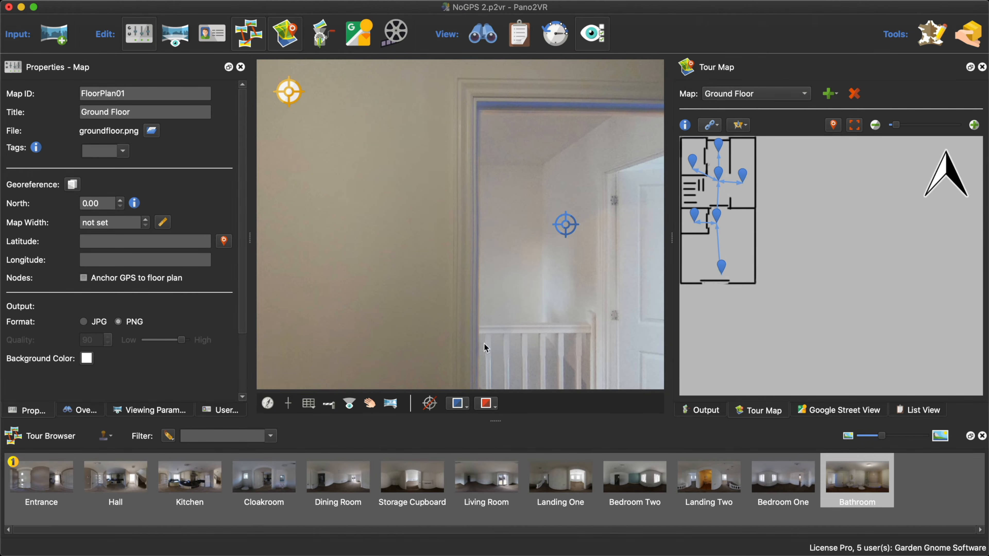
pyautogui.click(86, 358)
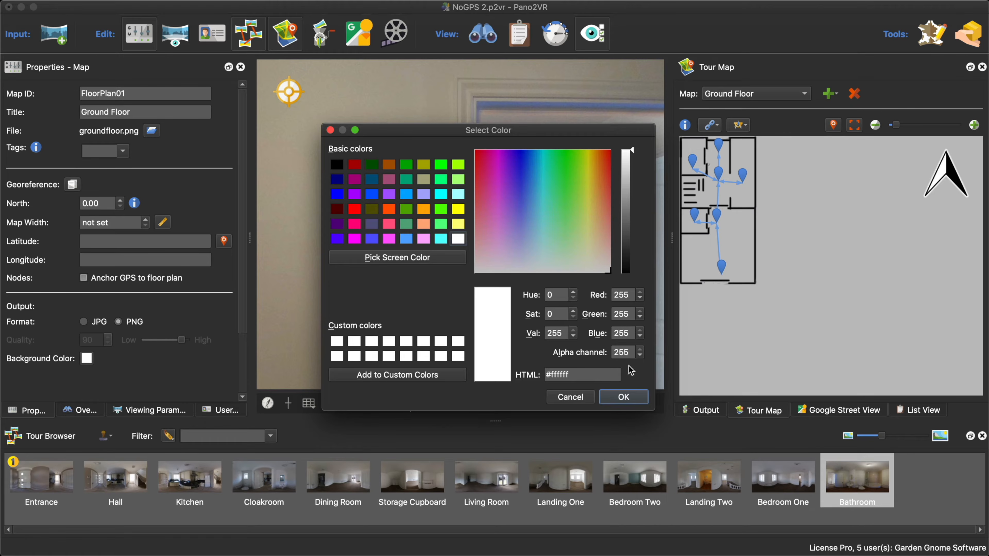
pyautogui.doubleClick(627, 352)
pyautogui.write('0')
pyautogui.click(623, 397)
# - Regenerate the output and check the Ground Floor plan's transparent background in the browser preview
pyautogui.click(703, 410)
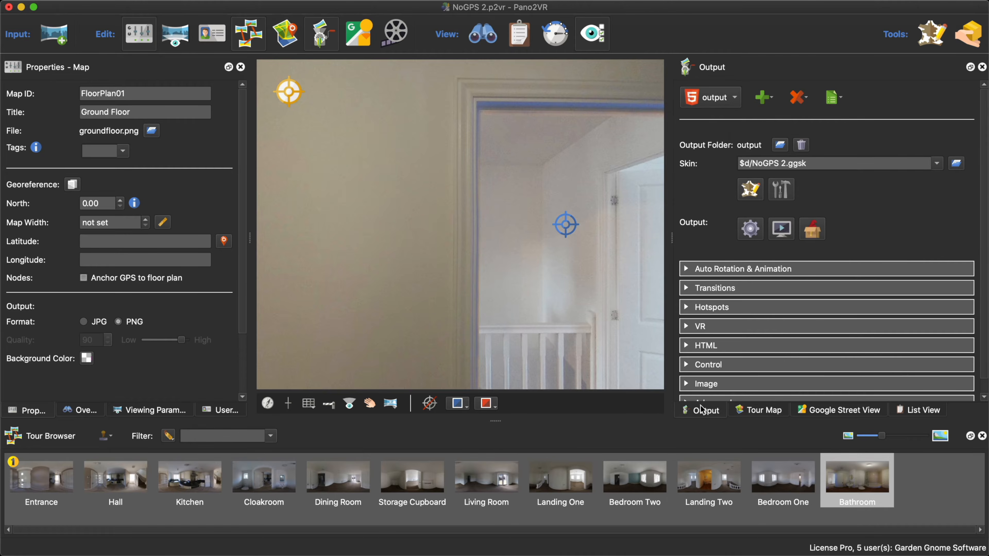
pyautogui.click(749, 228)
pyautogui.click(578, 290)
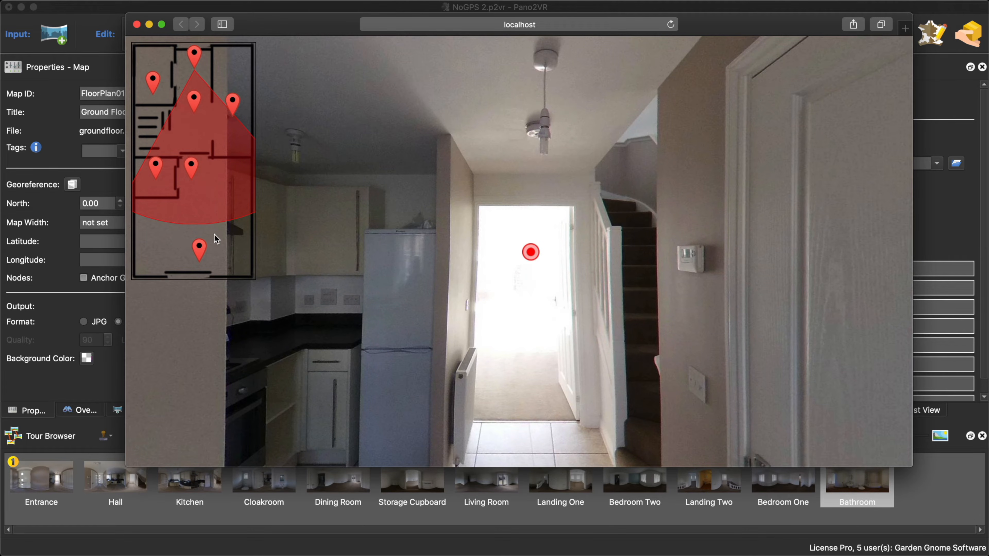
pyautogui.moveTo(302, 237)
pyautogui.mouseDown()
pyautogui.moveTo(373, 238)
pyautogui.moveTo(286, 236)
pyautogui.mouseUp()
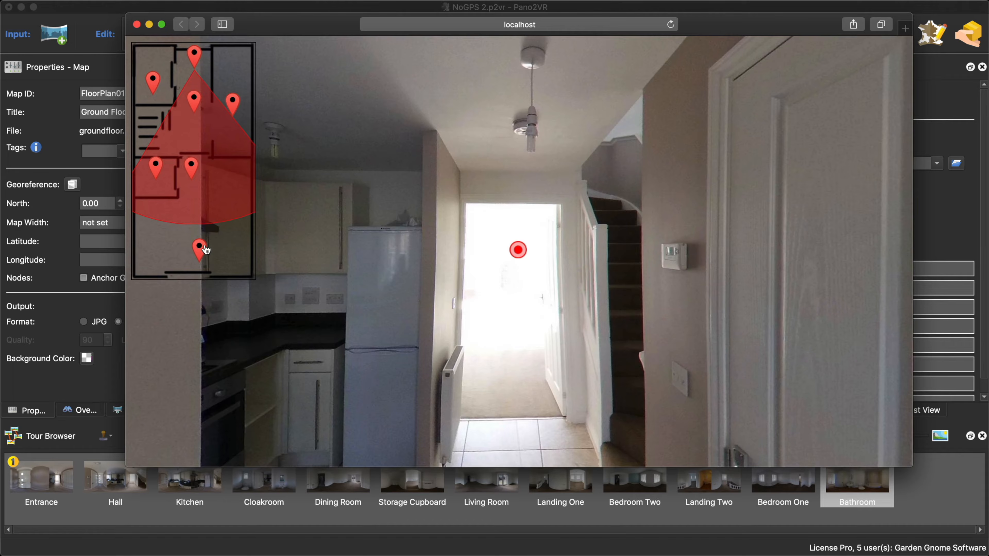
pyautogui.click(136, 25)
# - Make the Map 1 element permeable in the skin, and save and close the skin
pyautogui.click(753, 193)
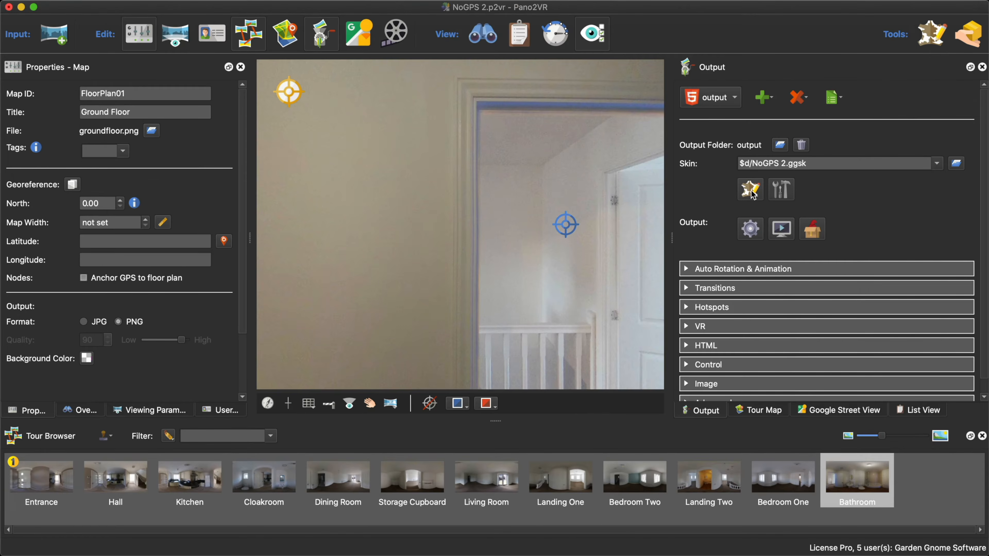
pyautogui.click(360, 244)
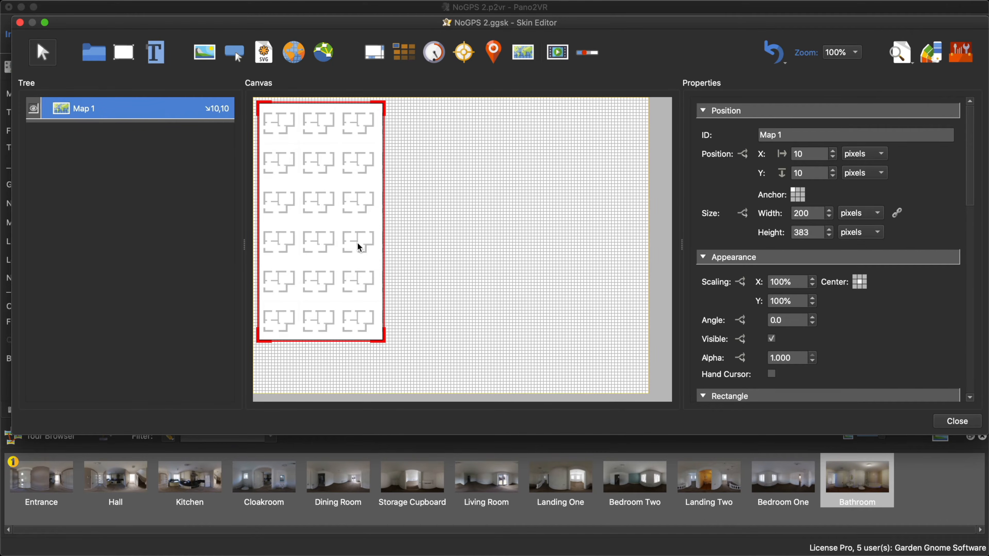
pyautogui.scroll(-10, 837, 353)
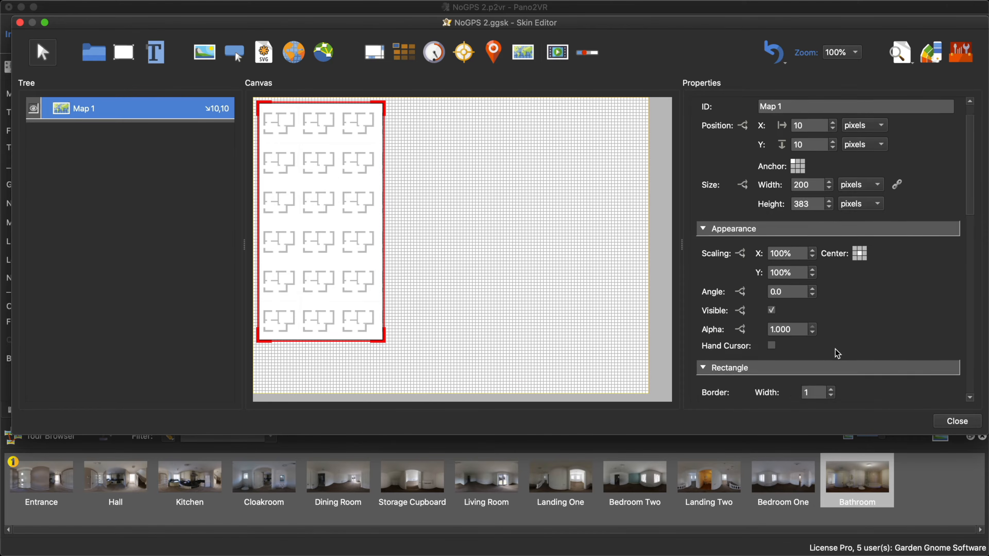
pyautogui.scroll(-2, 830, 335)
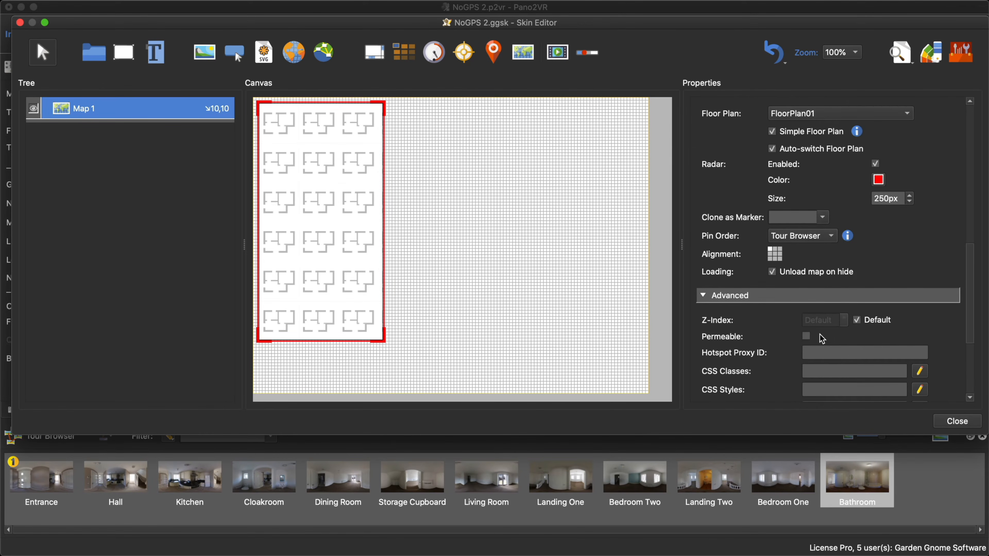
pyautogui.click(951, 421)
pyautogui.click(572, 234)
# - Regenerate the output and test rotating the panorama through the floor plan in the browser preview
pyautogui.click(750, 228)
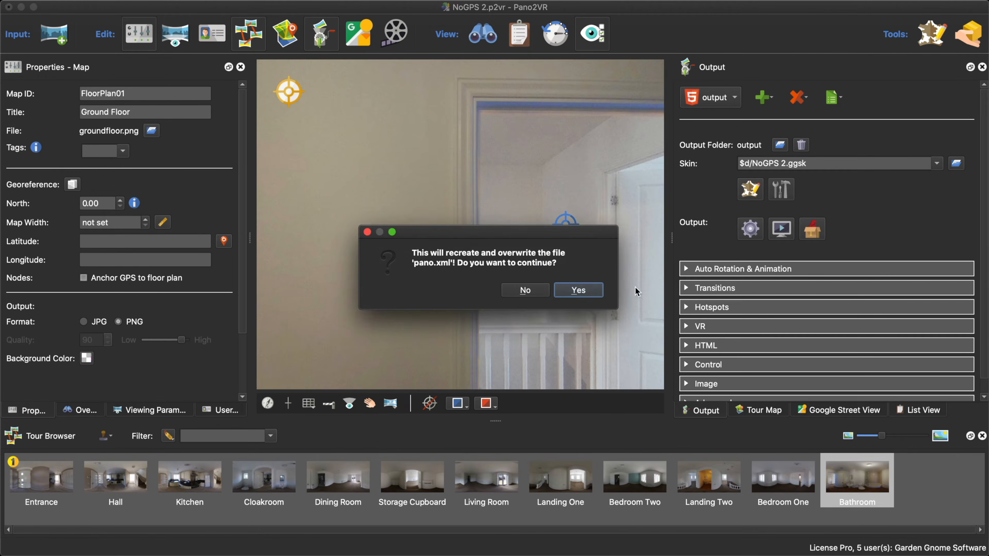
pyautogui.click(584, 290)
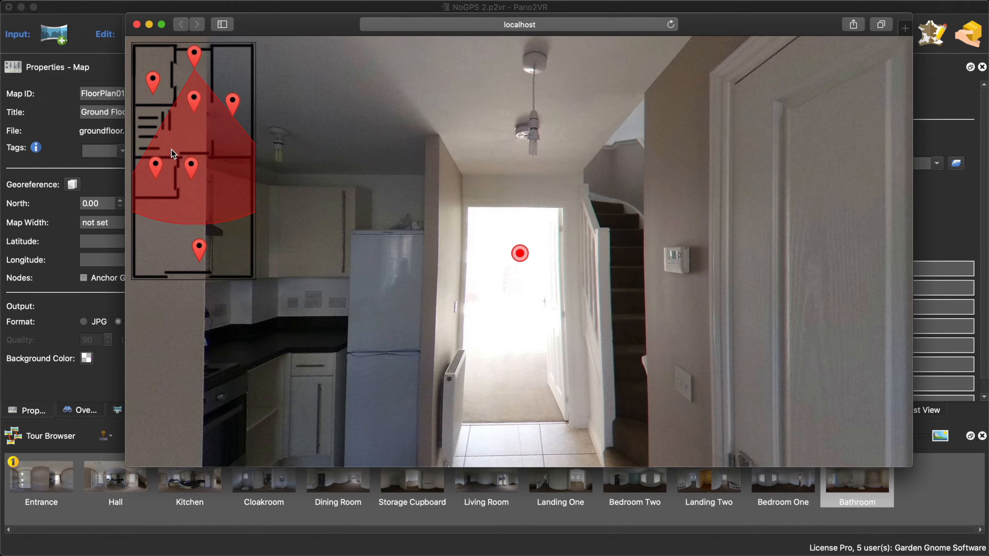
pyautogui.moveTo(203, 193)
pyautogui.mouseDown()
pyautogui.moveTo(215, 190)
pyautogui.moveTo(197, 194)
pyautogui.mouseUp()
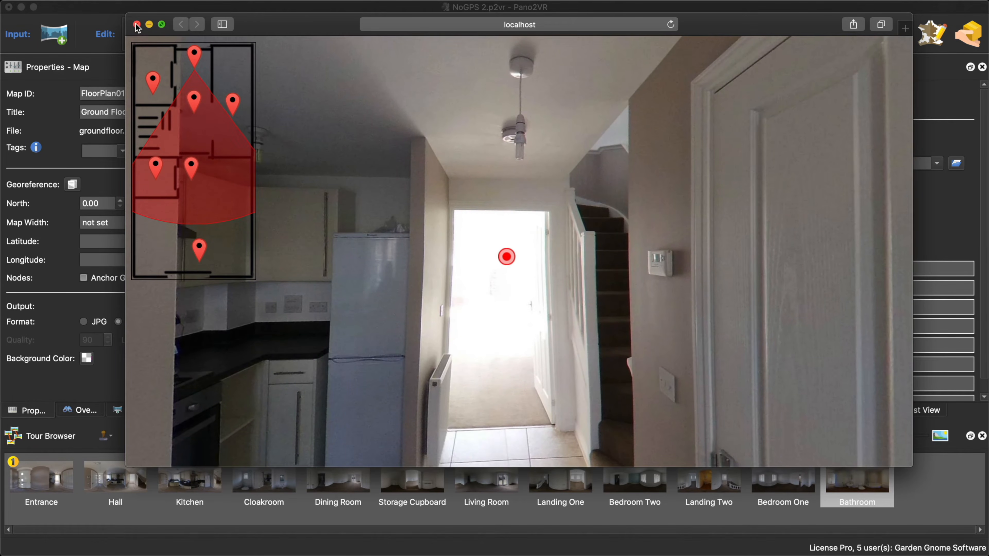
pyautogui.click(137, 25)
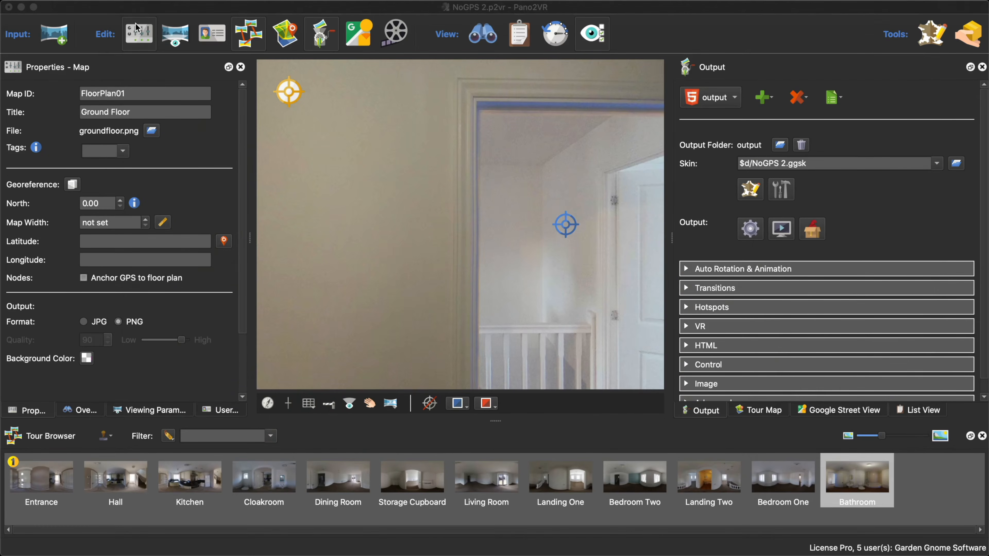
# - Add the built-in Map Element Map Pin component to the skin
pyautogui.click(749, 189)
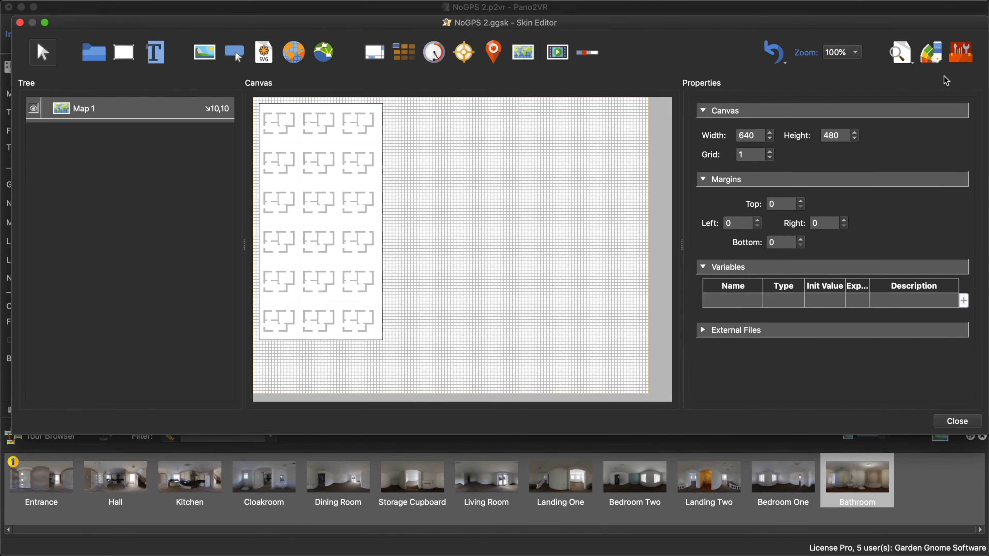
pyautogui.click(960, 55)
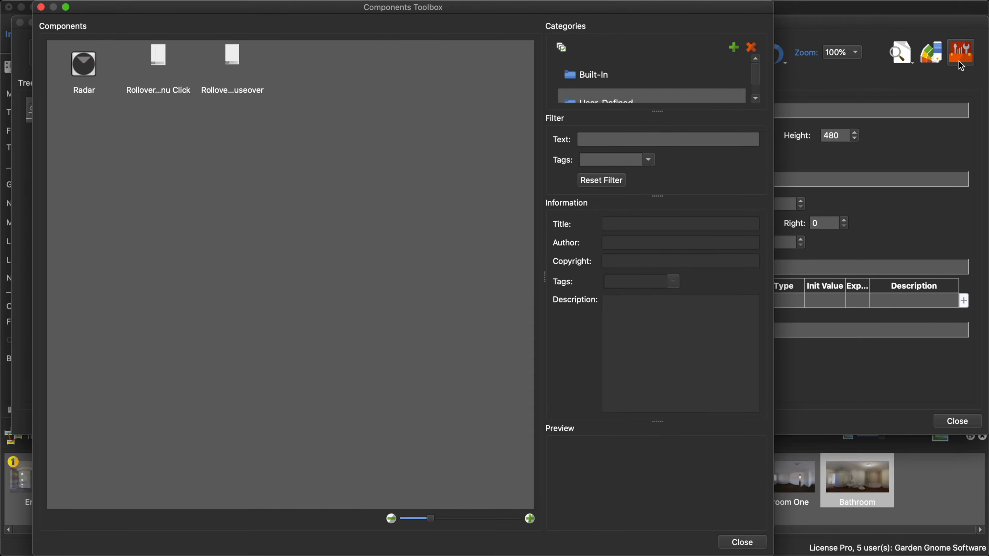
pyautogui.click(633, 76)
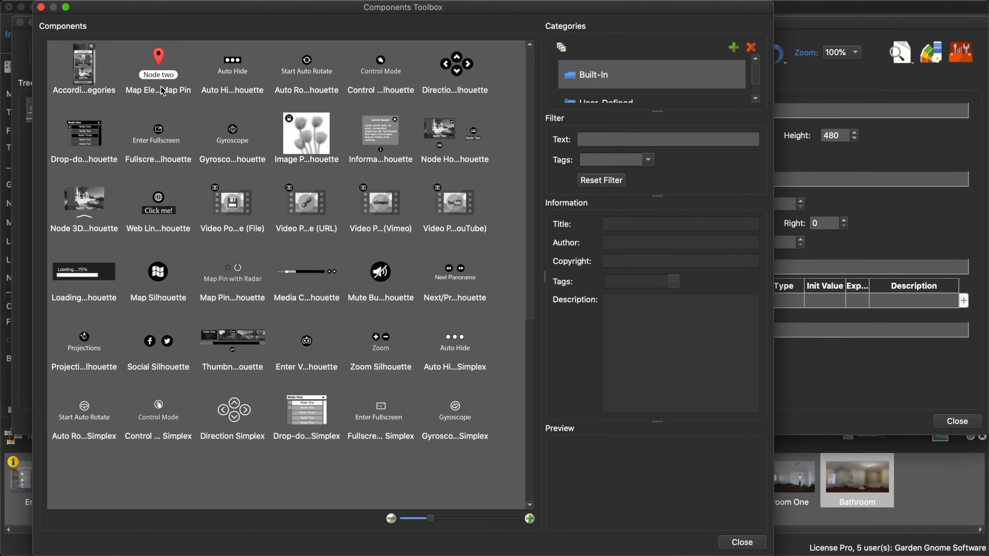
pyautogui.click(151, 94)
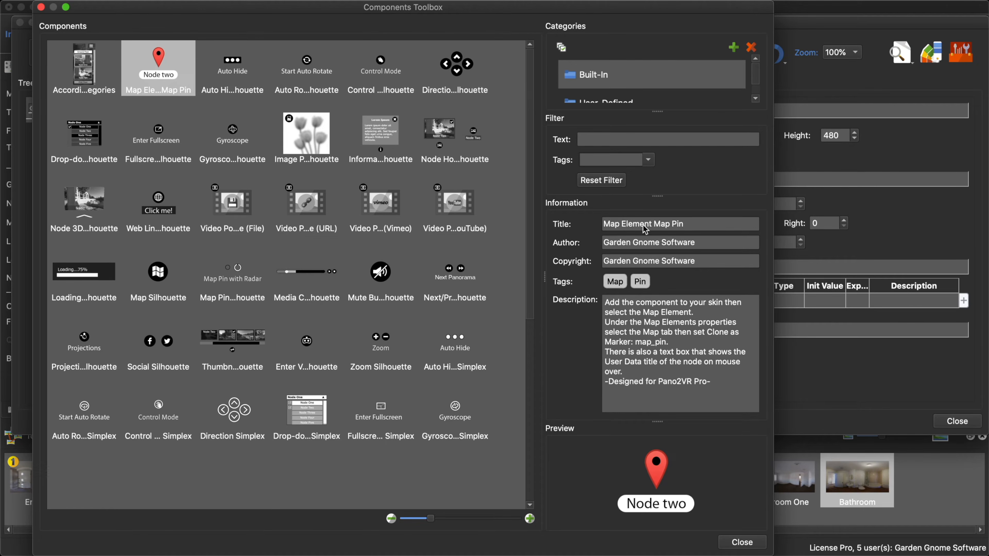
pyautogui.doubleClick(162, 58)
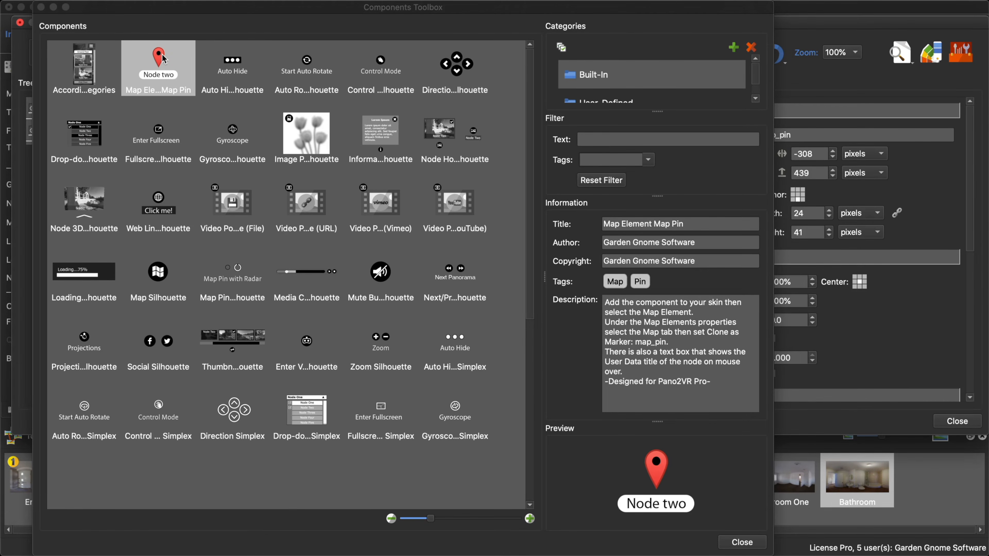
pyautogui.click(743, 545)
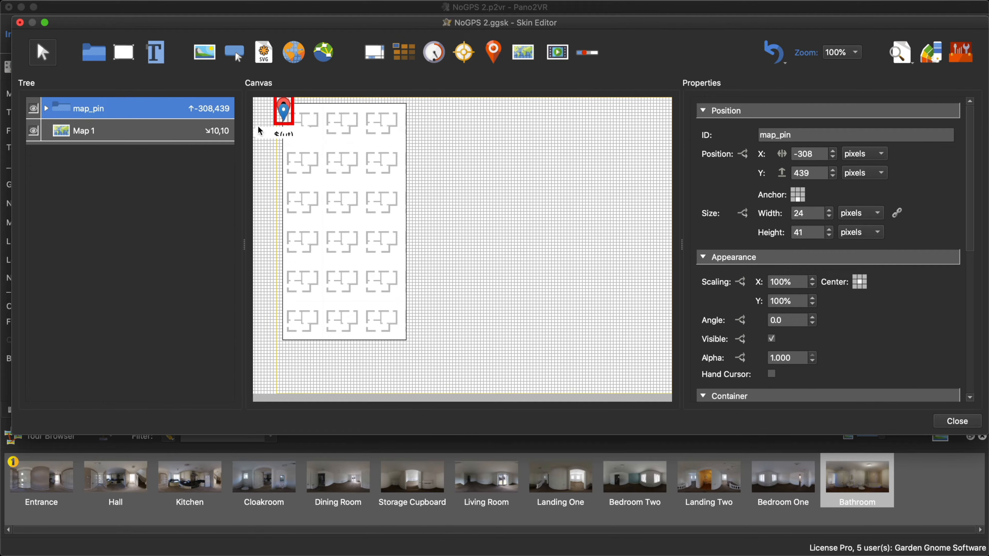
# - Set Map 1 to clone map_pin as its marker, and save and close the skin
pyautogui.click(366, 205)
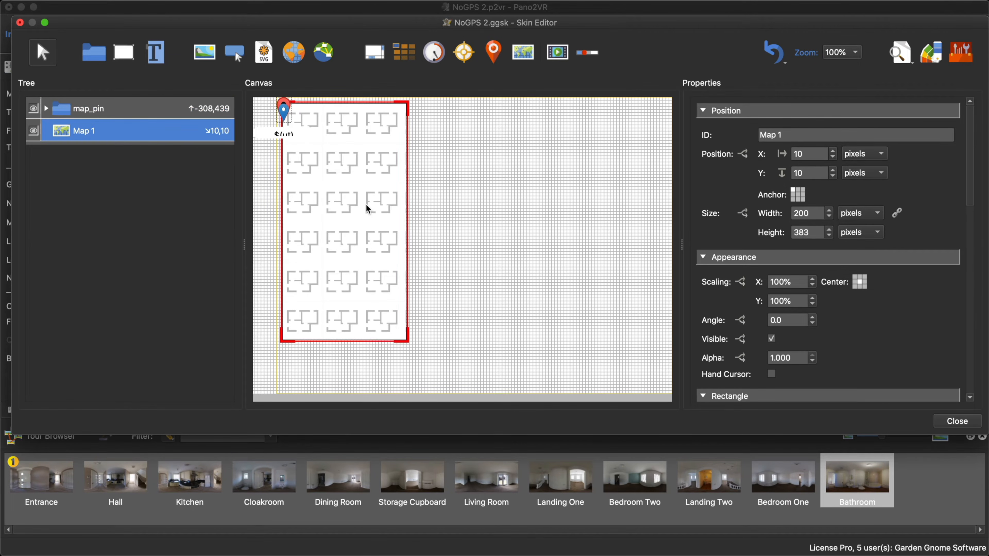
pyautogui.scroll(-10, 901, 280)
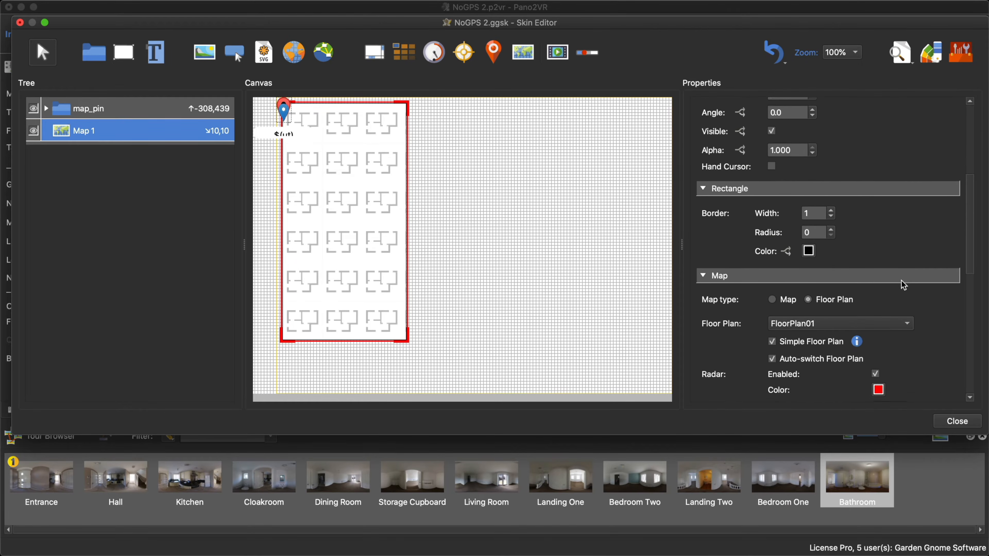
pyautogui.scroll(-2, 906, 284)
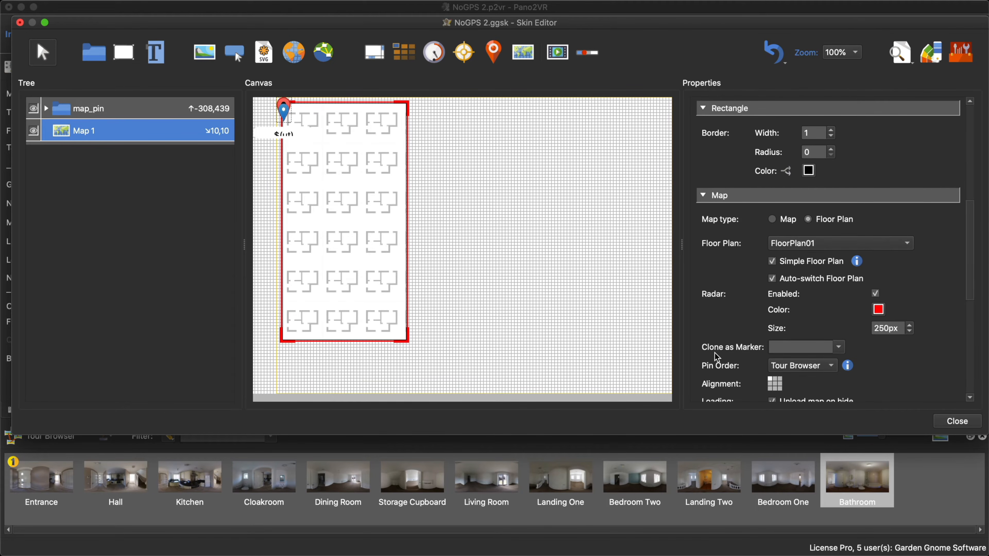
pyautogui.click(829, 351)
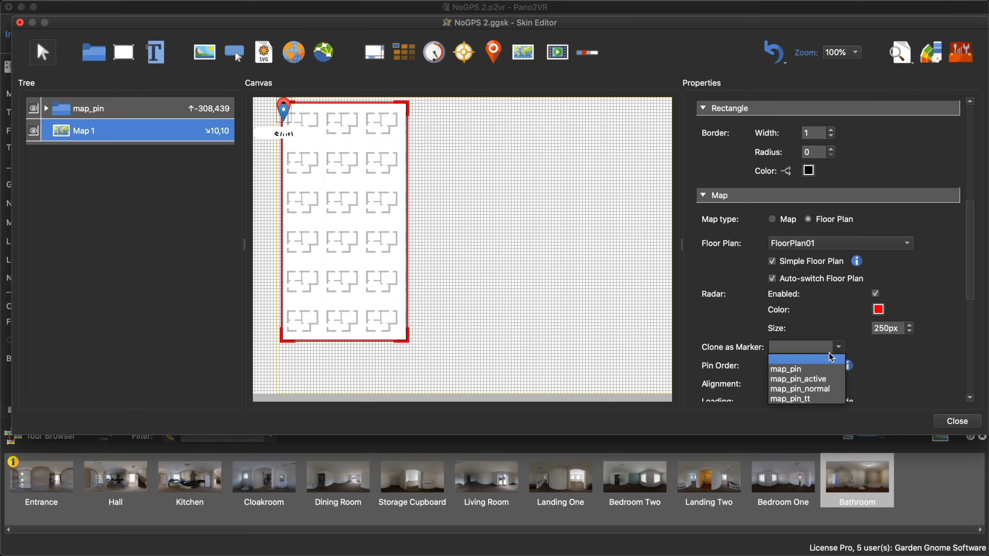
pyautogui.click(821, 371)
pyautogui.click(954, 422)
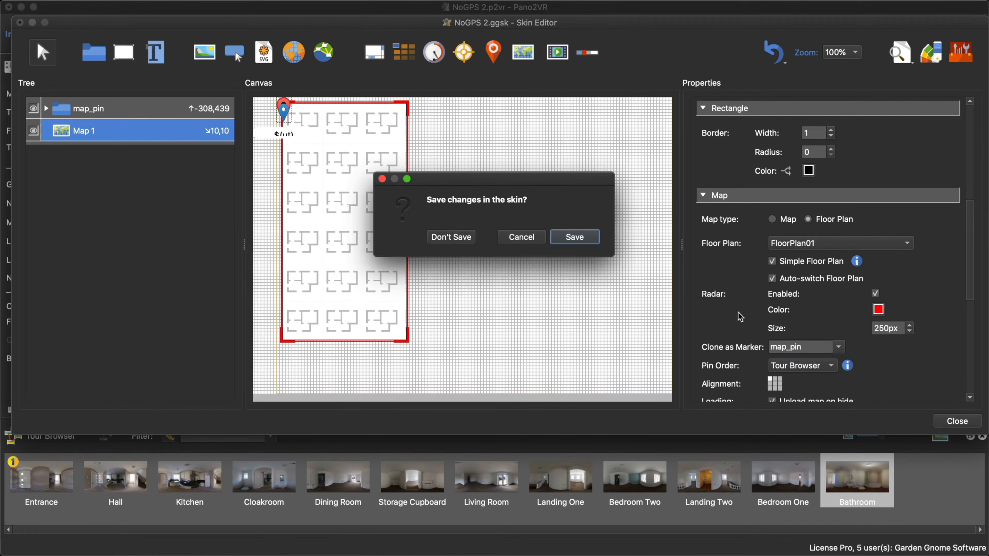
pyautogui.click(595, 243)
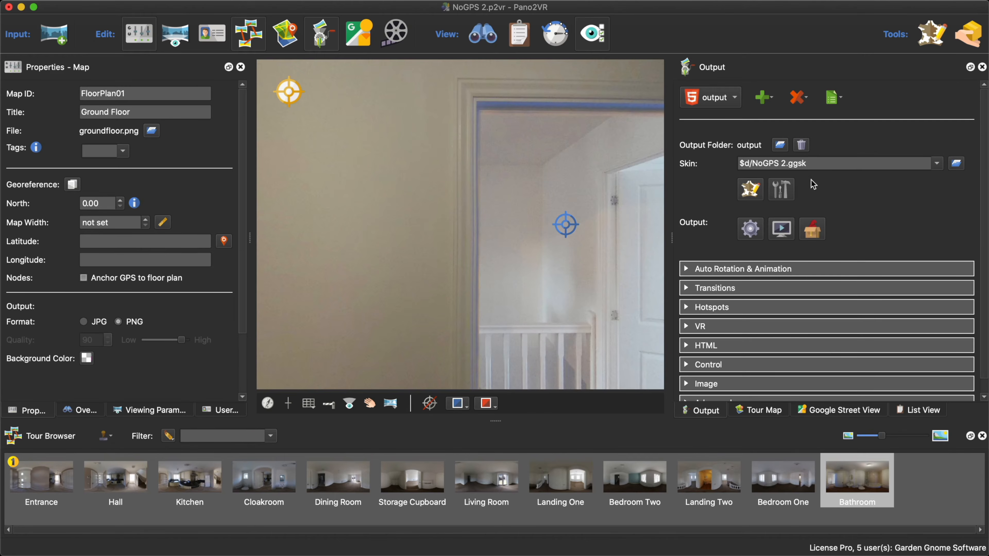
# - Regenerate the output and test the new Hall and Kitchen map pins and panorama rotation in the browser preview
pyautogui.click(747, 230)
pyautogui.click(576, 289)
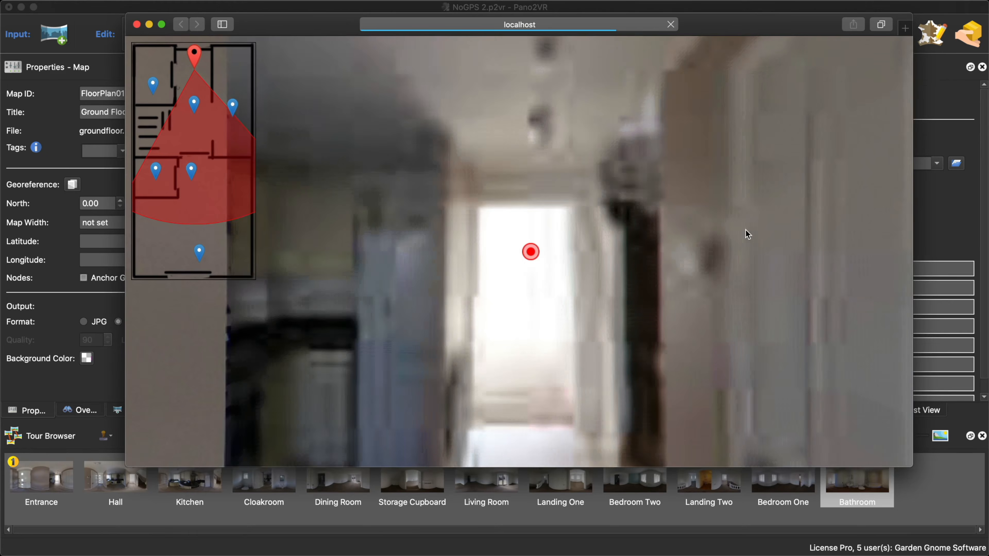
pyautogui.click(194, 104)
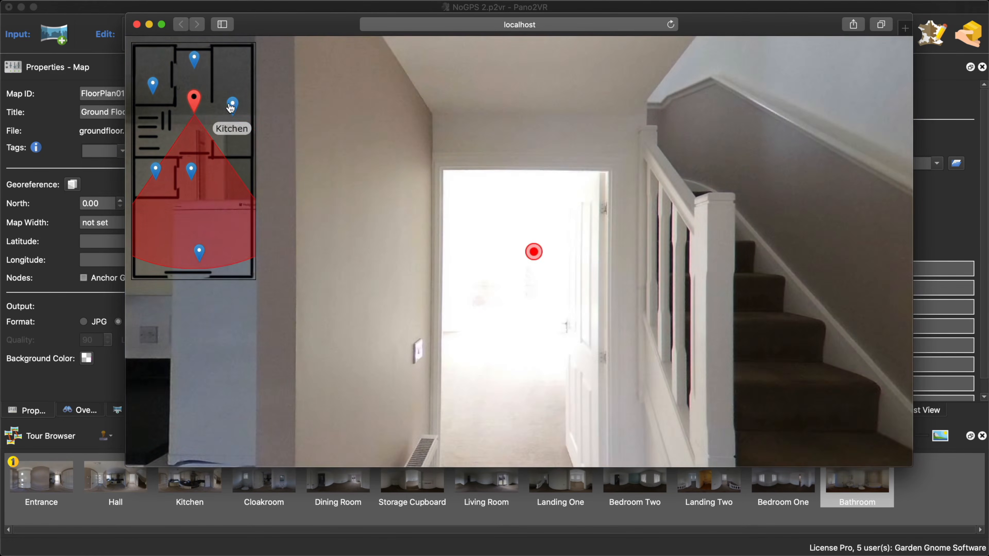
pyautogui.click(231, 105)
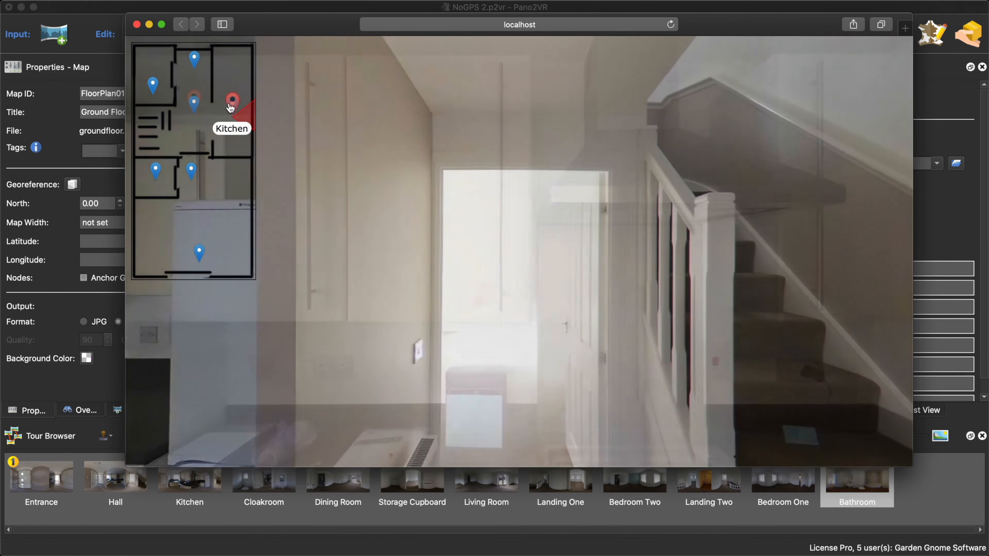
pyautogui.click(194, 102)
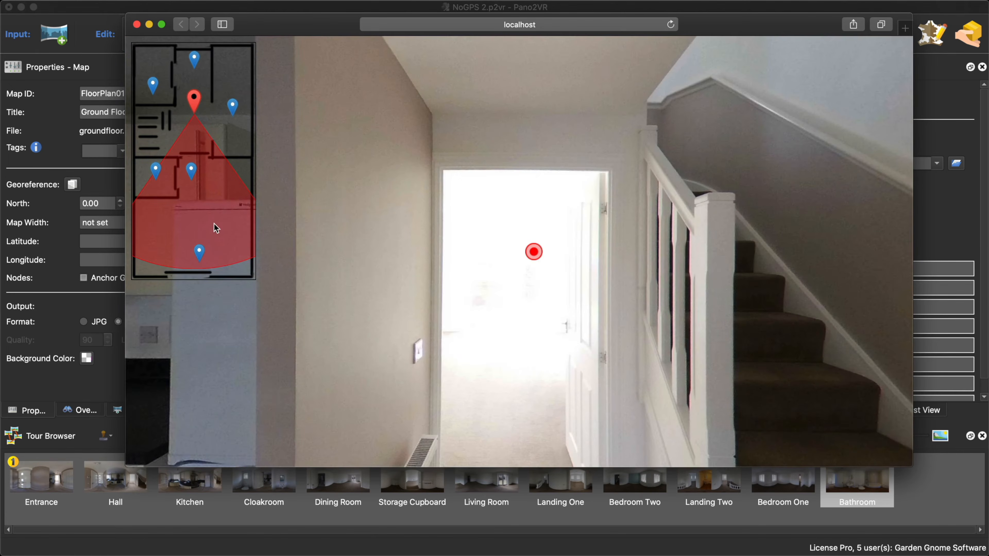
pyautogui.moveTo(205, 221); pyautogui.dragTo(161, 218)
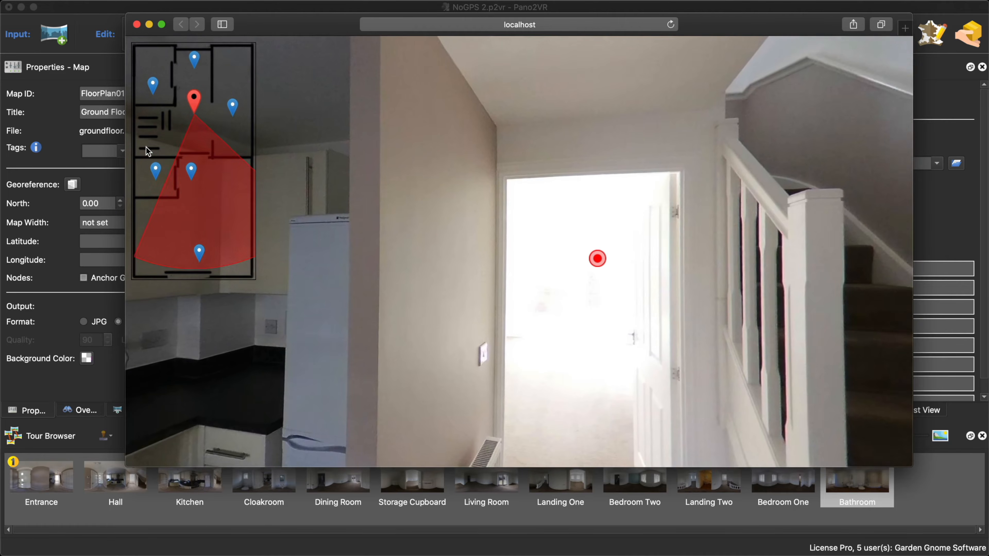
pyautogui.click(136, 24)
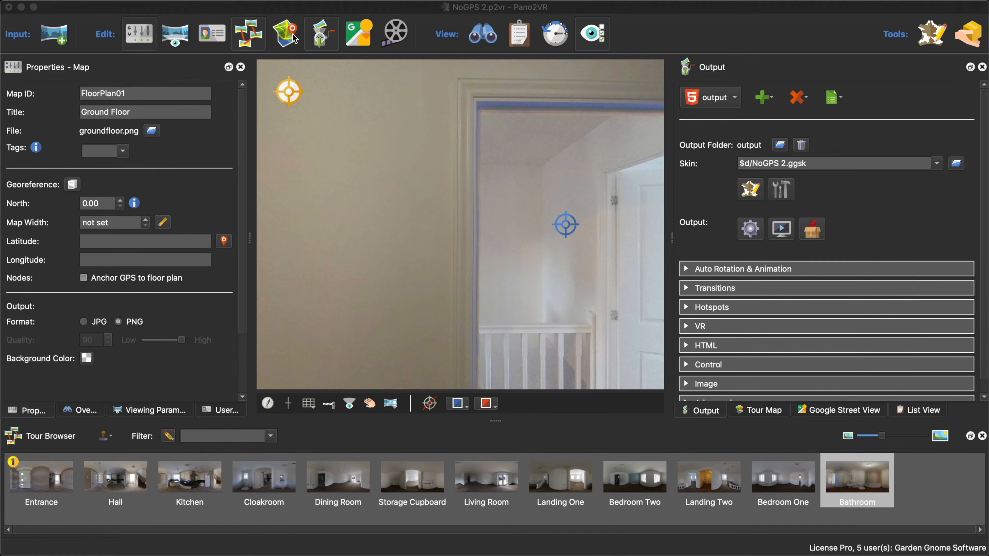
# - View the Ground Floor plan in the tour map and reopen the generated tour in the browser
pyautogui.click(778, 408)
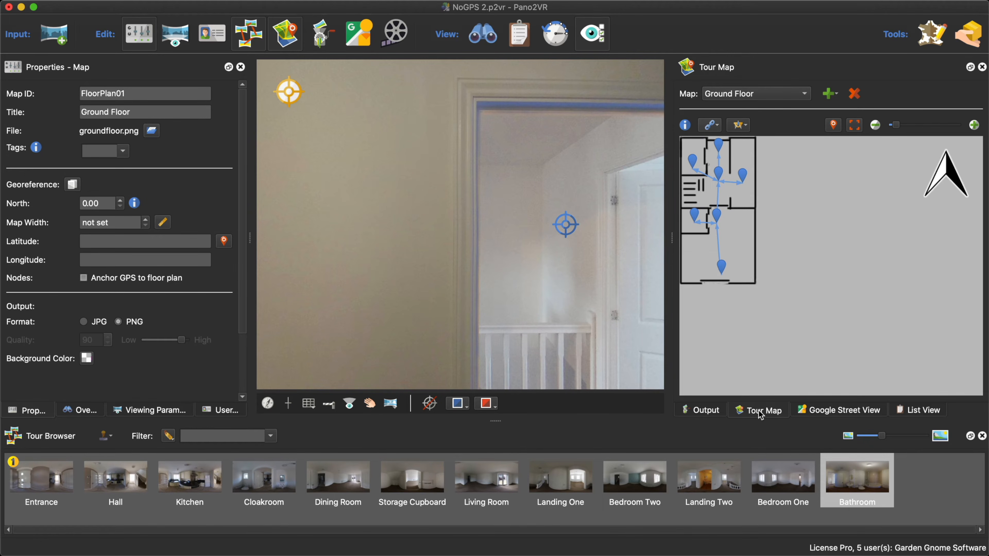
pyautogui.click(717, 413)
pyautogui.click(781, 230)
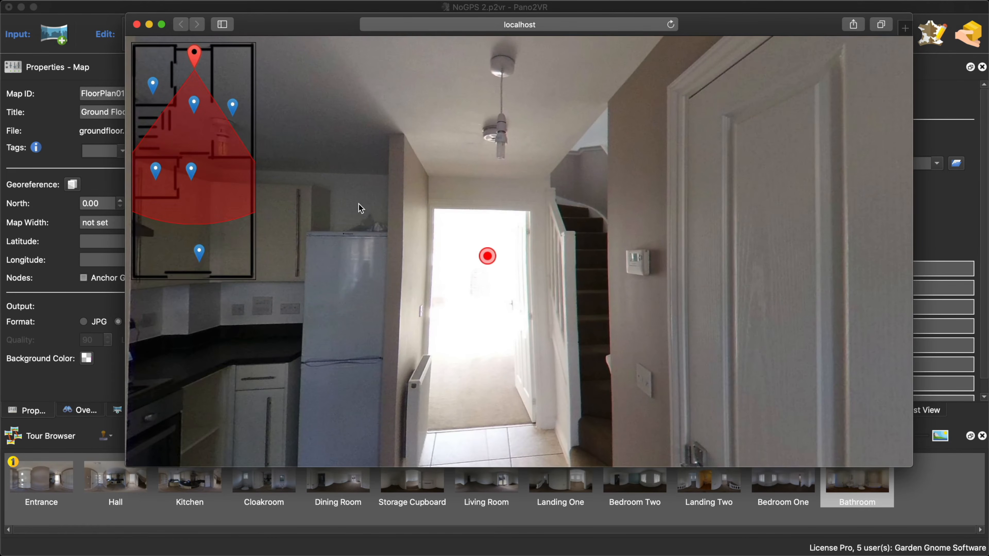
# - Close the tour preview and add a Landing One hotspot above the staircase in the Hall panorama
pyautogui.click(137, 24)
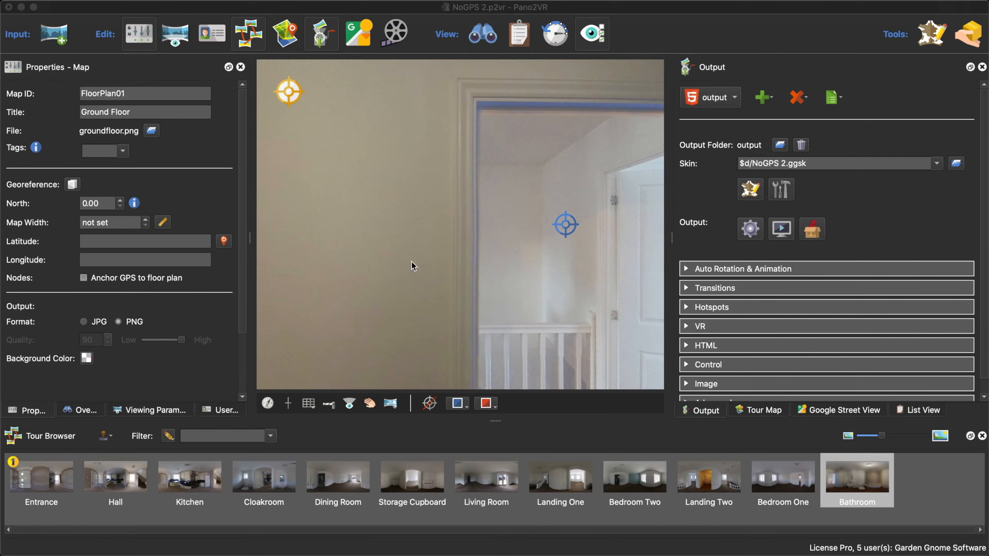
pyautogui.click(123, 487)
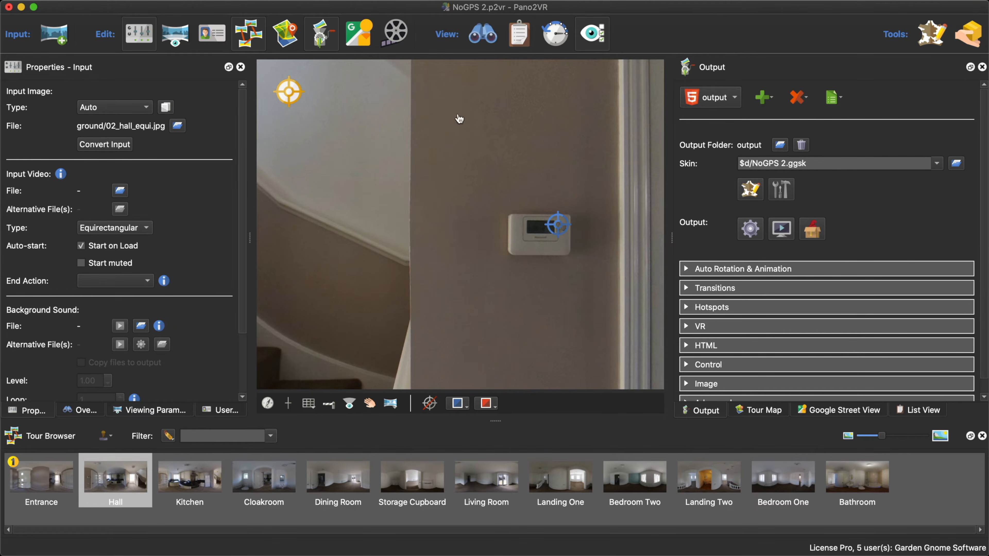
pyautogui.moveTo(357, 143); pyautogui.dragTo(651, 149)
pyautogui.moveTo(543, 151); pyautogui.dragTo(596, 120)
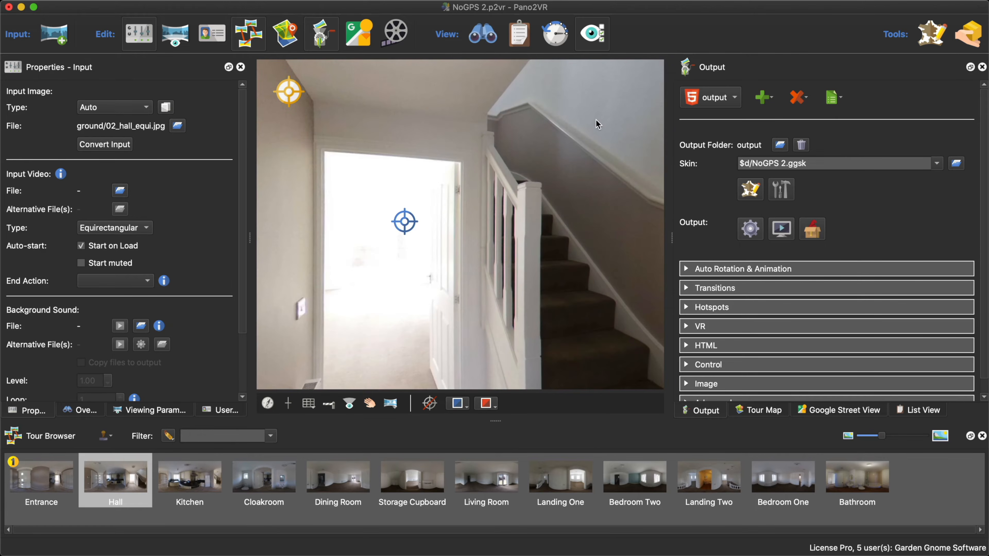
pyautogui.moveTo(374, 324); pyautogui.dragTo(421, 328)
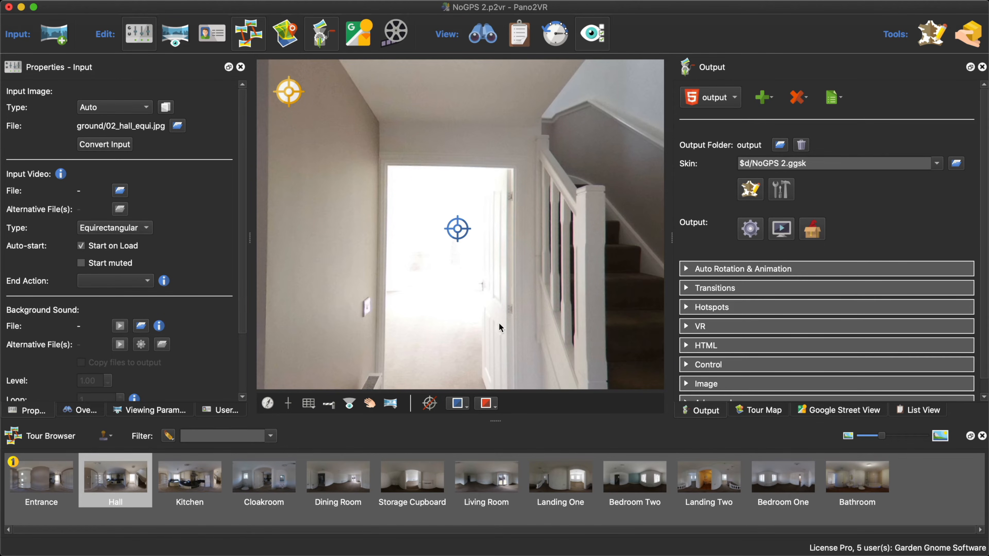
pyautogui.moveTo(499, 323); pyautogui.dragTo(493, 316)
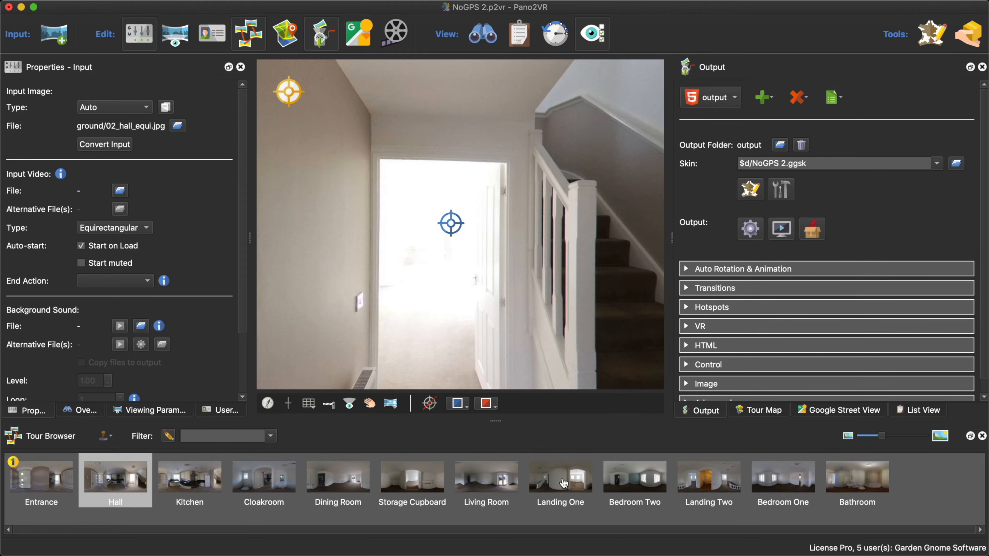
pyautogui.moveTo(563, 483); pyautogui.dragTo(558, 120)
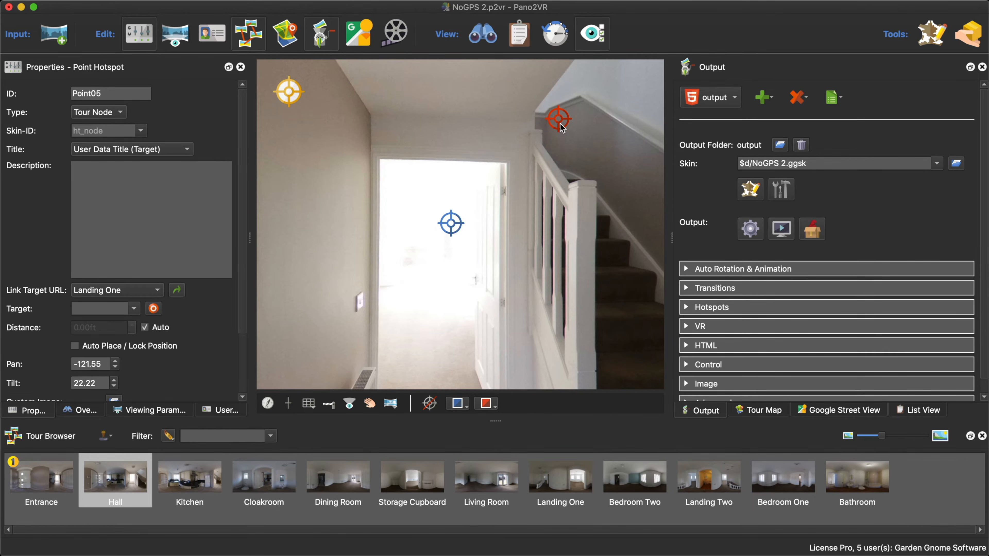
# - Set the Landing One hotspot's target view to face the wall with the two windows
pyautogui.doubleClick(560, 124)
pyautogui.moveTo(552, 233); pyautogui.dragTo(548, 235)
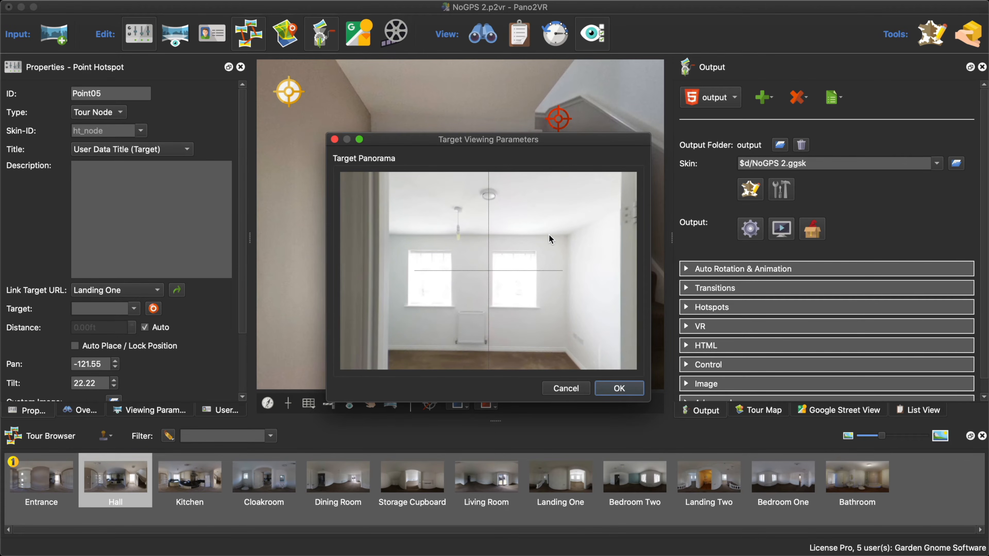
pyautogui.click(619, 388)
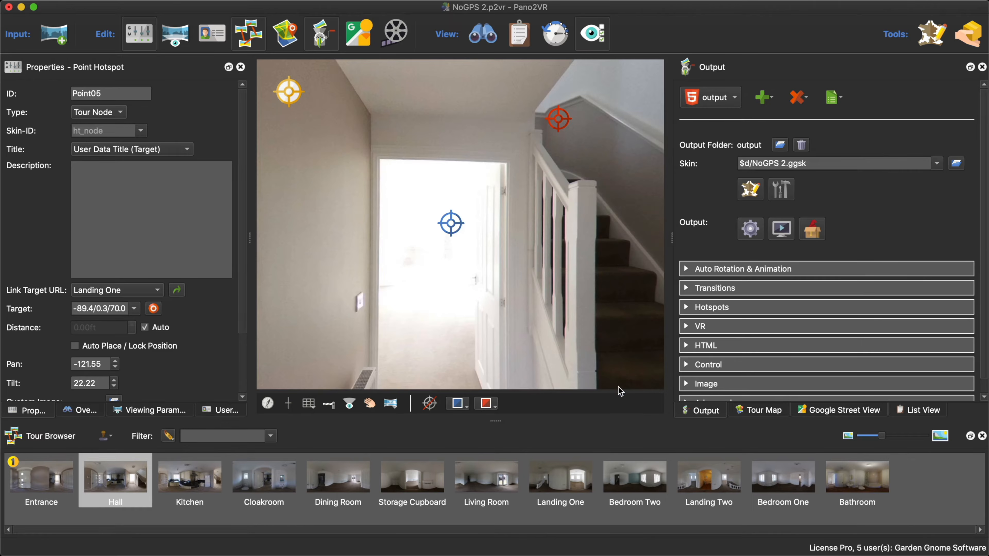
# - In the Landing One panorama, add a hotspot at the stairwell linking back to Hall, and follow it
pyautogui.doubleClick(559, 119)
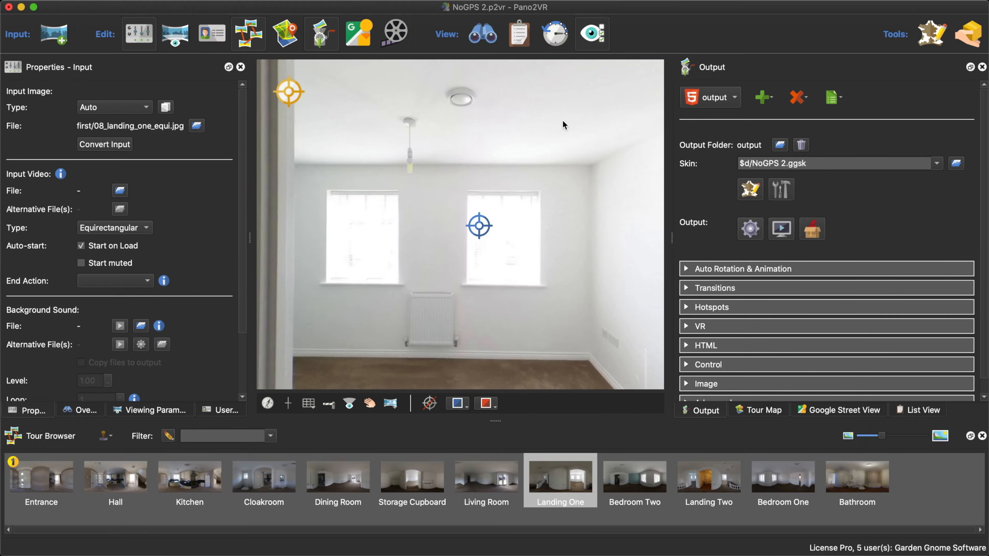
pyautogui.moveTo(503, 338); pyautogui.dragTo(528, 260)
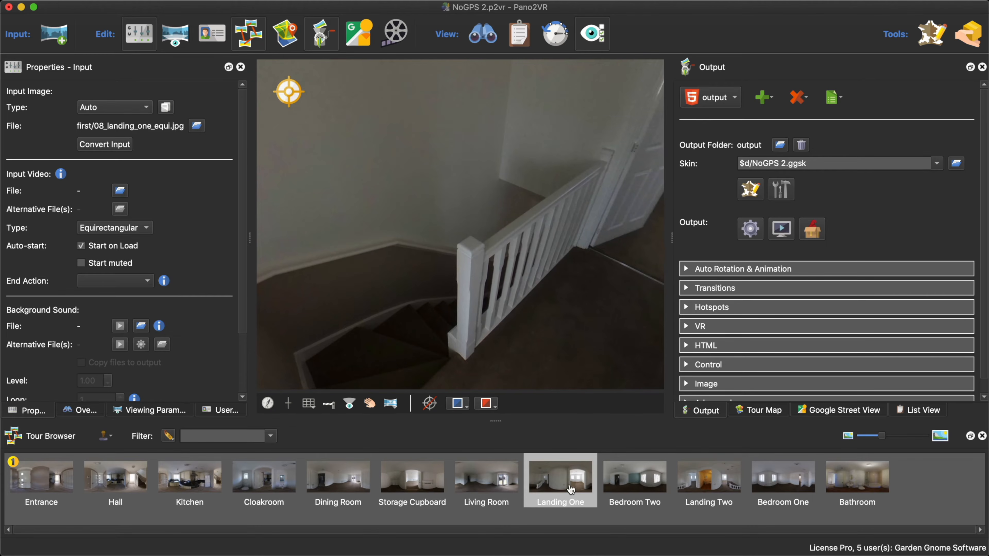
pyautogui.moveTo(106, 490); pyautogui.dragTo(452, 280)
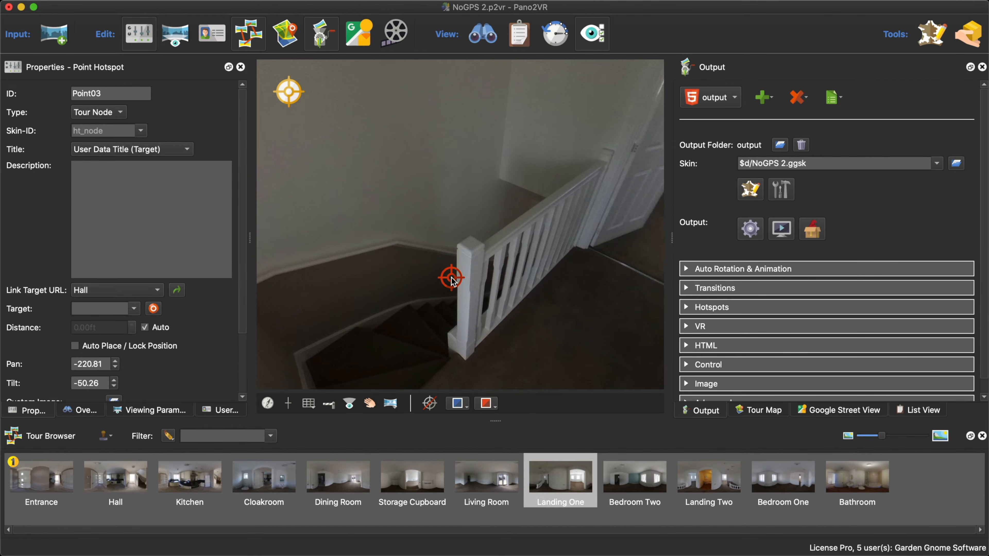
pyautogui.doubleClick(452, 280)
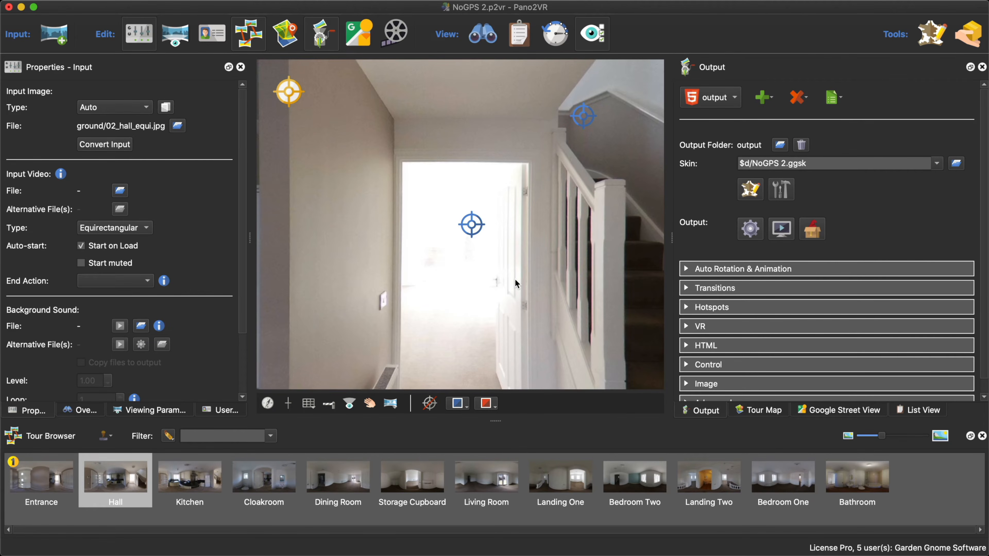
# - Regenerate the output and test the hotspots from the entrance through Hall to Landing One in the browser preview
pyautogui.click(750, 229)
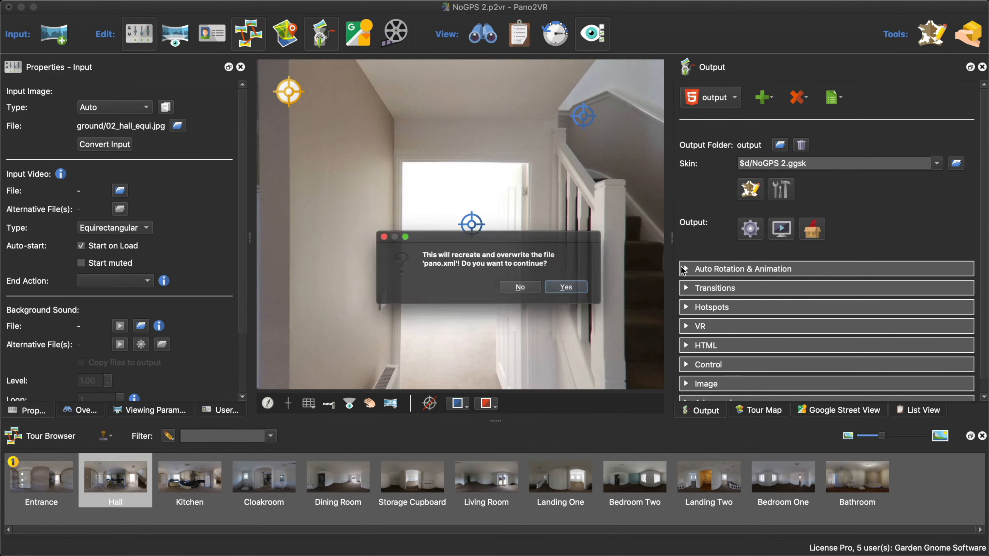
pyautogui.click(577, 290)
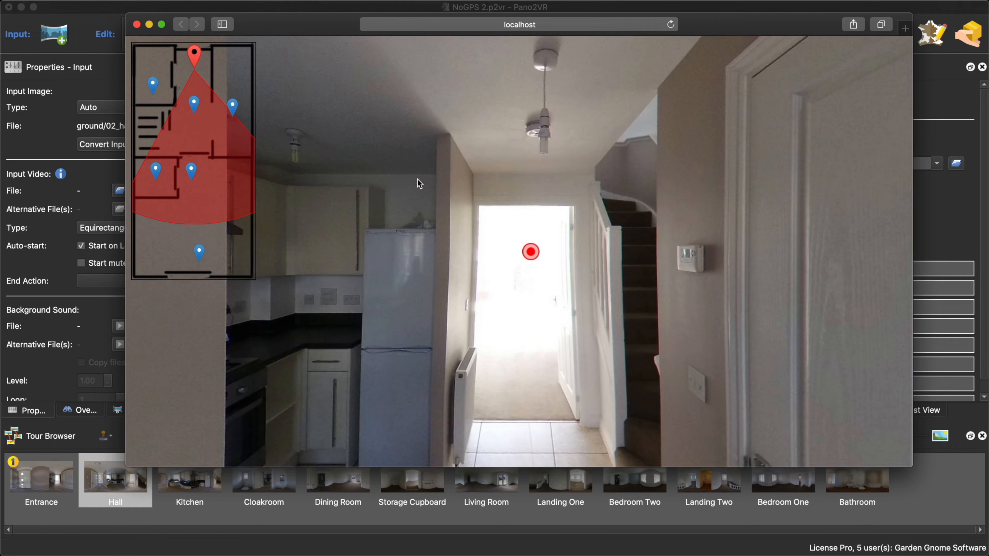
pyautogui.moveTo(417, 179); pyautogui.dragTo(371, 182)
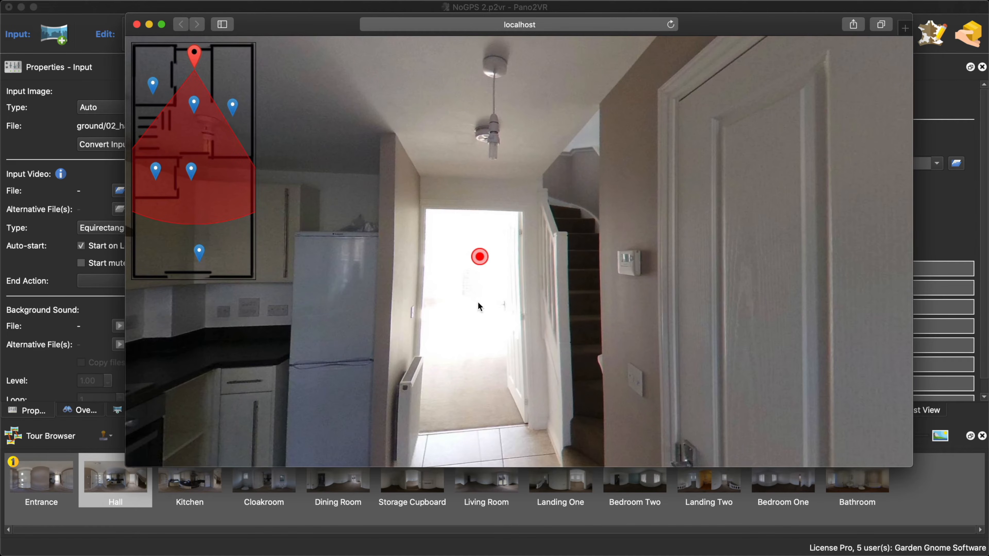
pyautogui.click(479, 257)
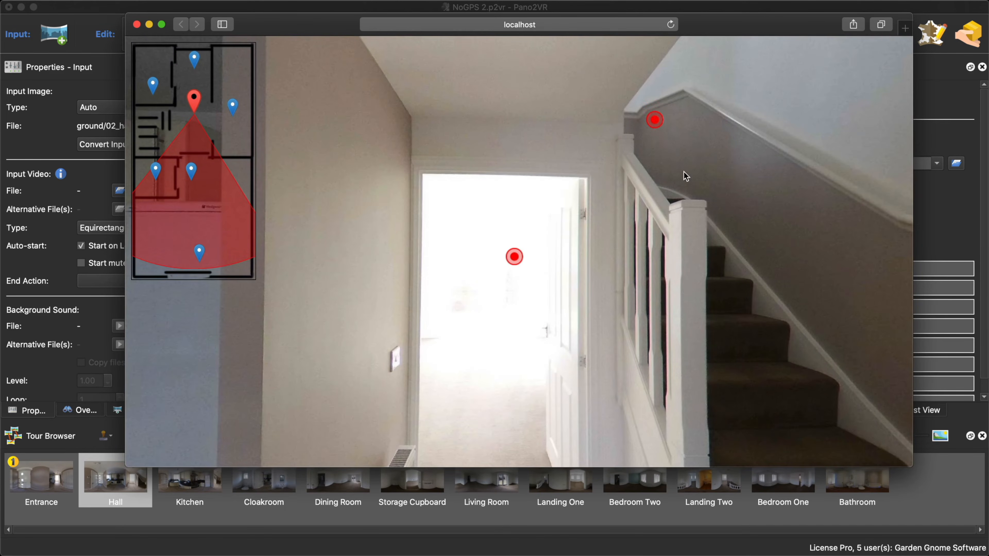
pyautogui.click(654, 122)
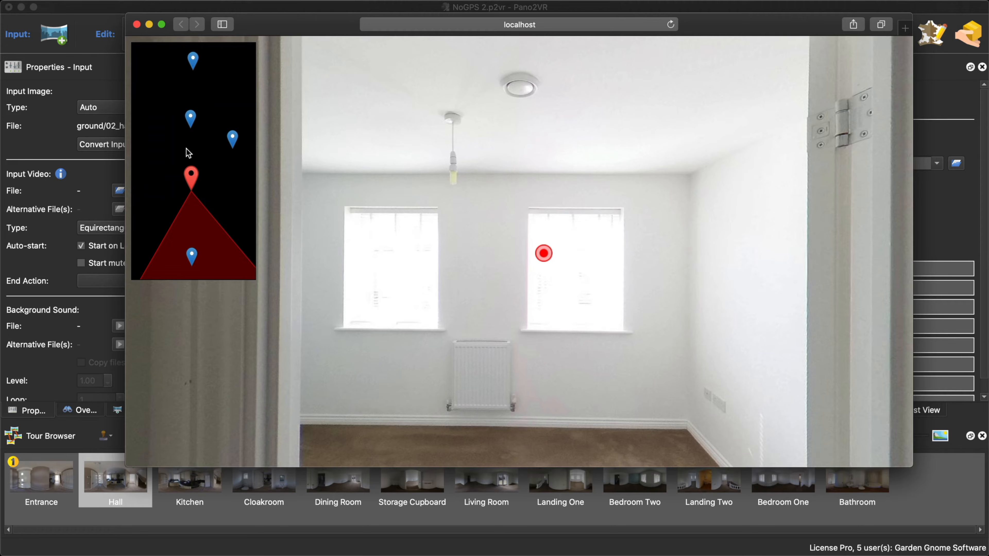
pyautogui.click(136, 24)
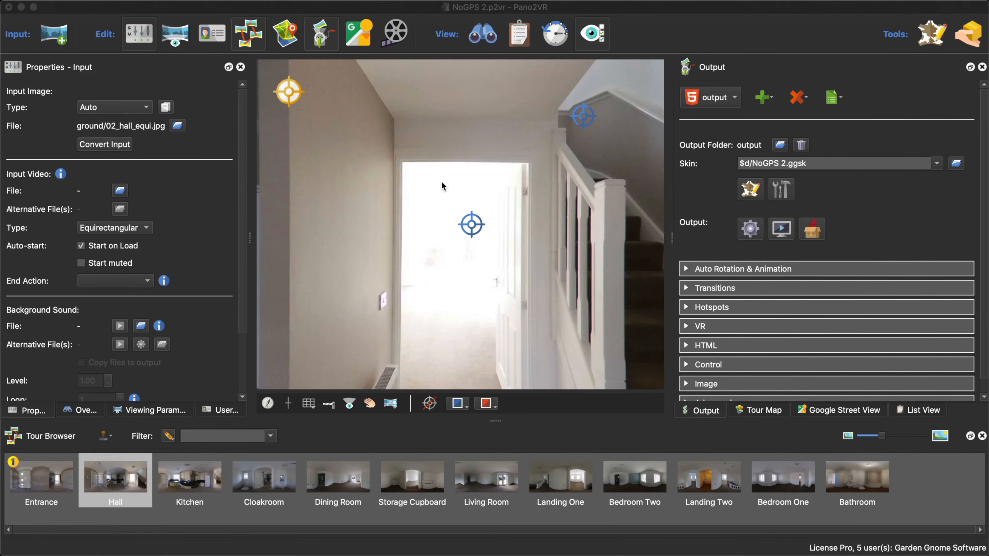
# - Show FloorPlan02 in the tour map and set its output format to PNG
pyautogui.click(762, 409)
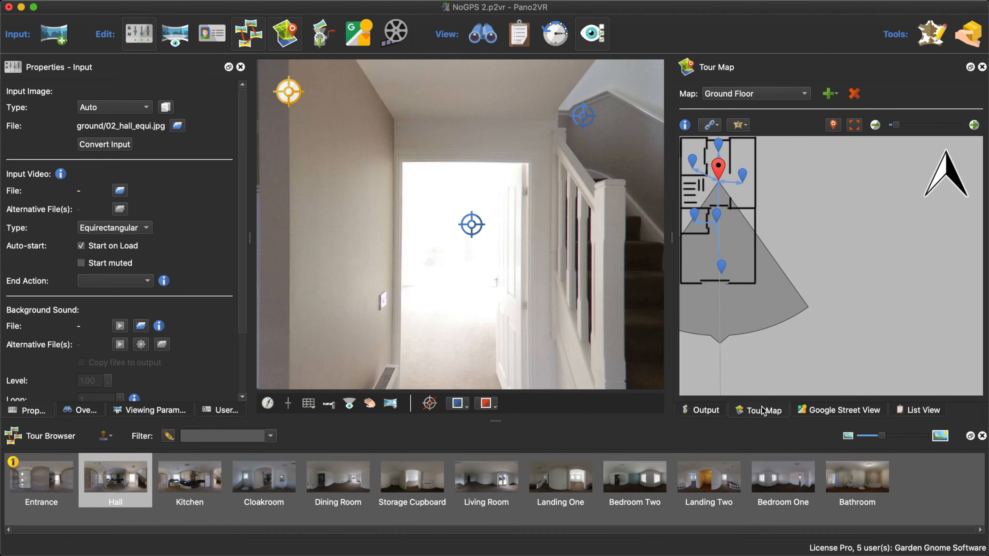
pyautogui.click(730, 95)
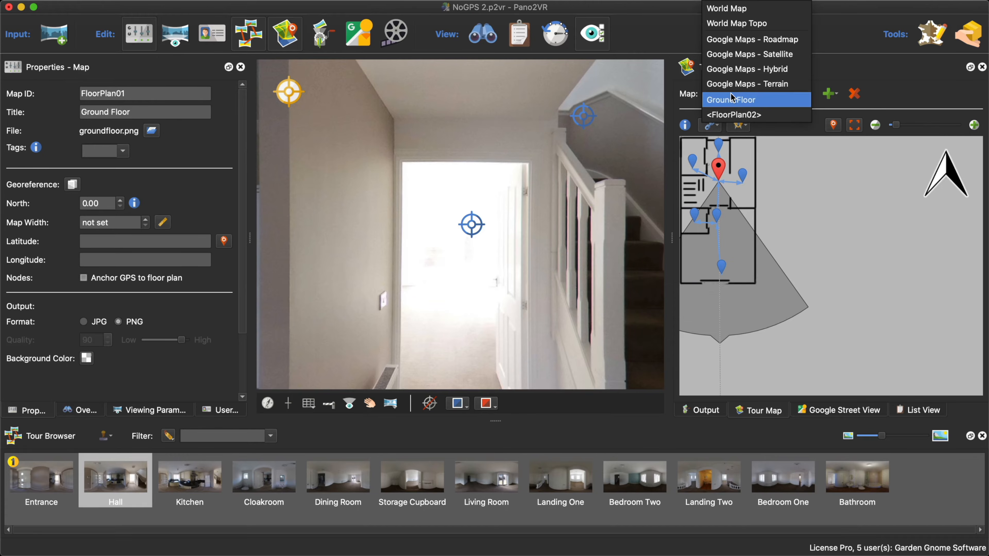
pyautogui.click(735, 114)
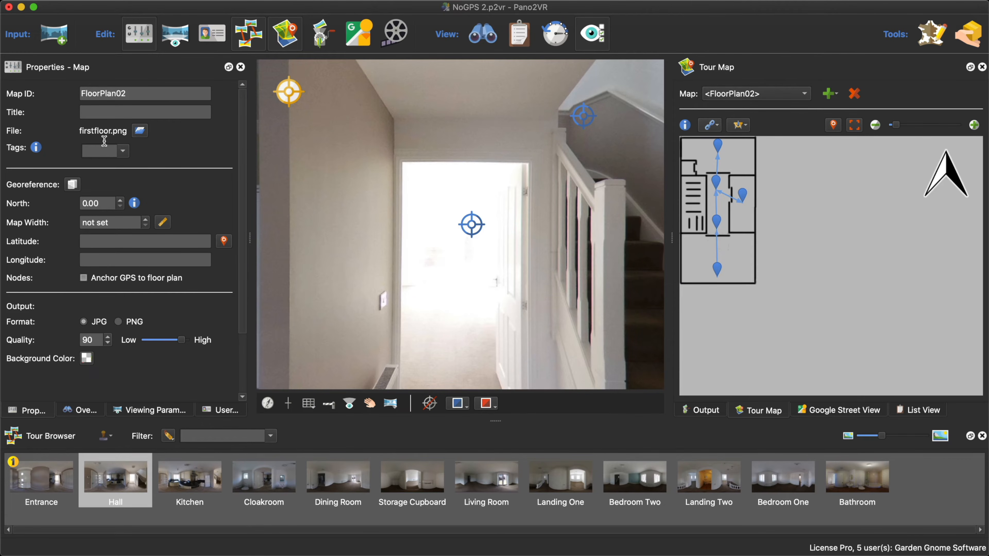
pyautogui.click(106, 110)
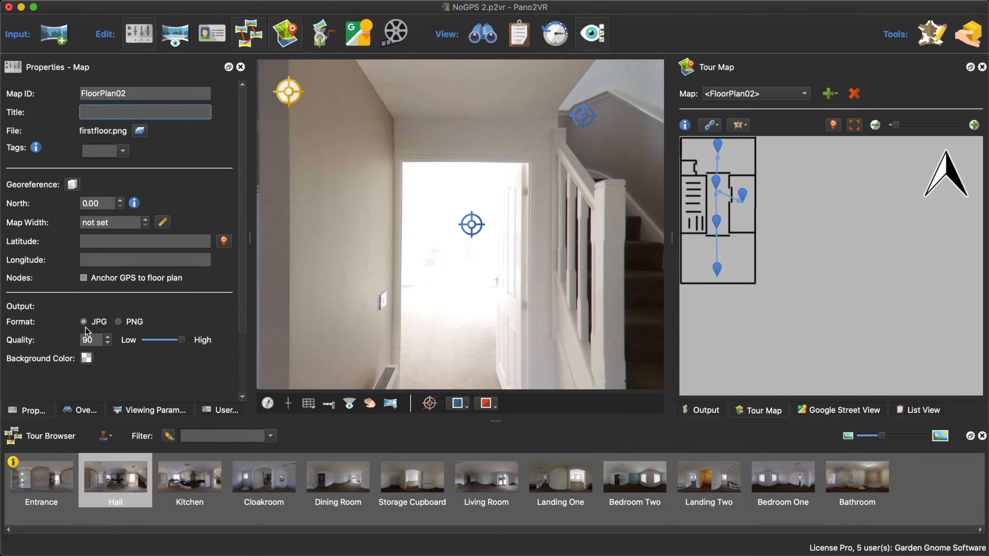
pyautogui.click(120, 323)
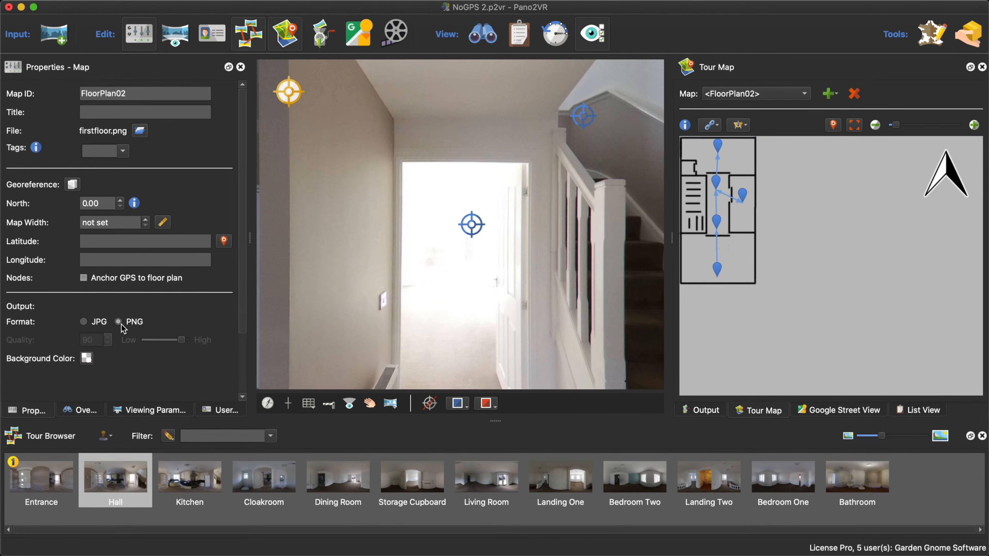
# - Set the FloorPlan02 map's background color to white with an alpha channel of 255
pyautogui.click(87, 358)
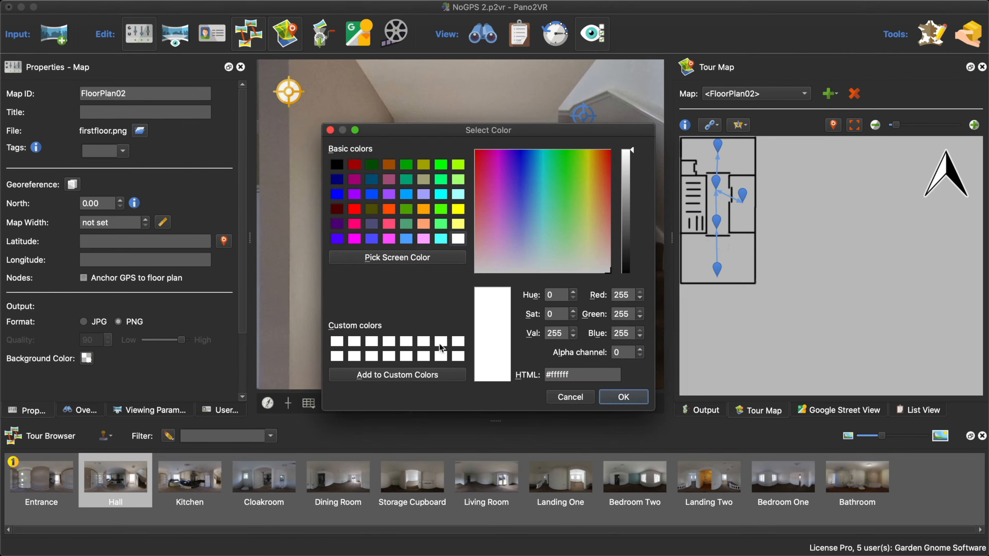
pyautogui.click(620, 352)
pyautogui.write('255')
pyautogui.click(629, 397)
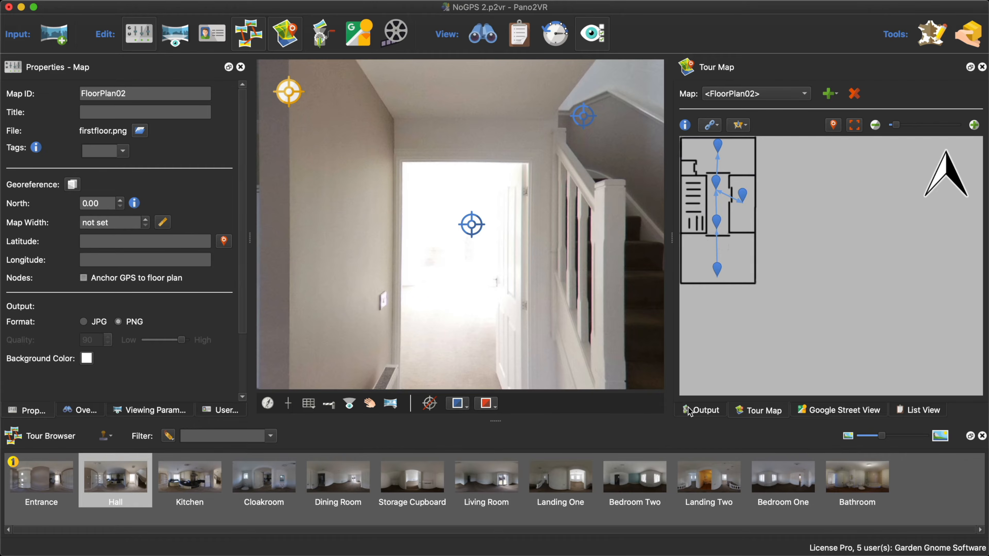
# - Regenerate the output and go through Hall to Landing One in the preview to check the first-floor map background
pyautogui.click(695, 411)
pyautogui.click(751, 233)
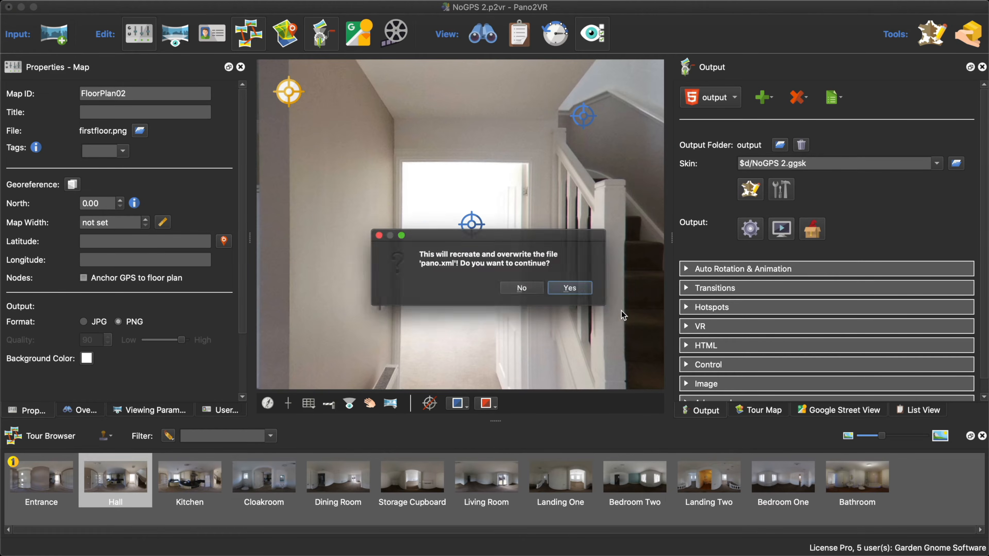
pyautogui.click(582, 290)
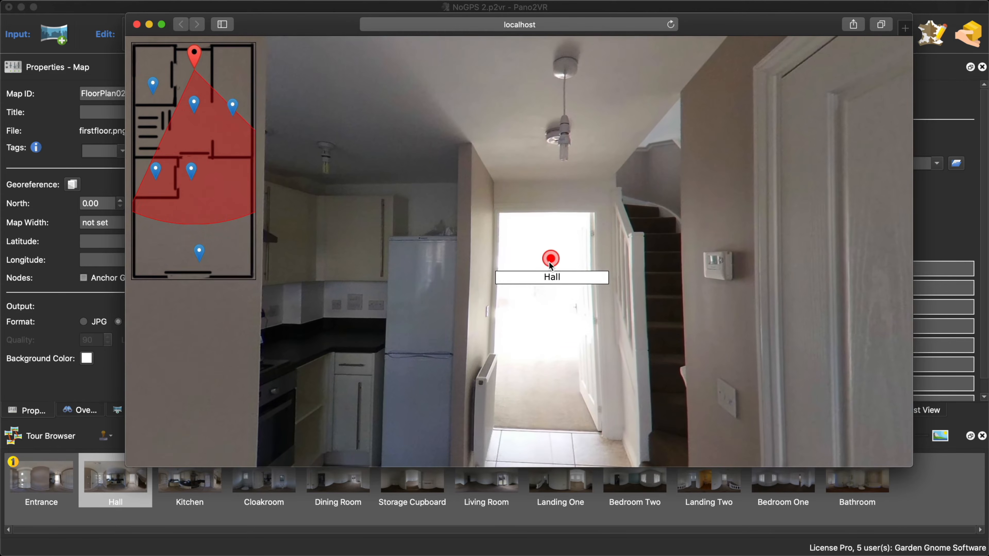
pyautogui.click(550, 266)
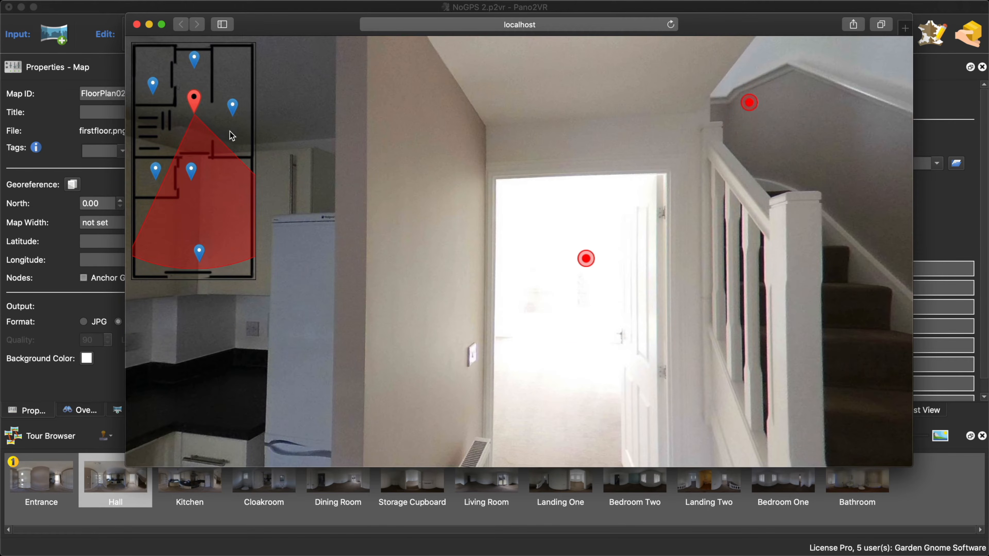
pyautogui.click(750, 103)
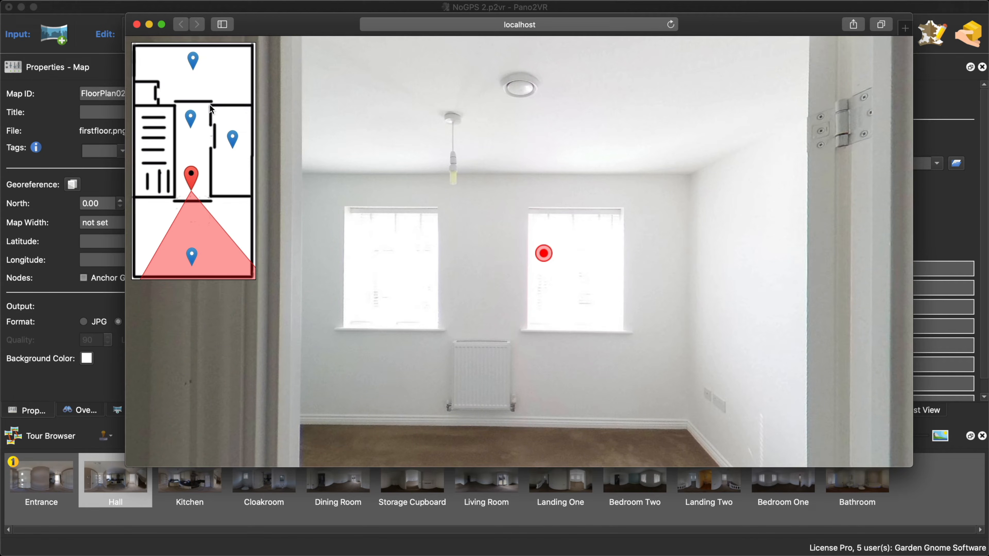
# - Look around the first-floor panoramas through to the Bathroom, checking the map pins and view cone, and close the preview
pyautogui.moveTo(507, 236); pyautogui.dragTo(475, 229)
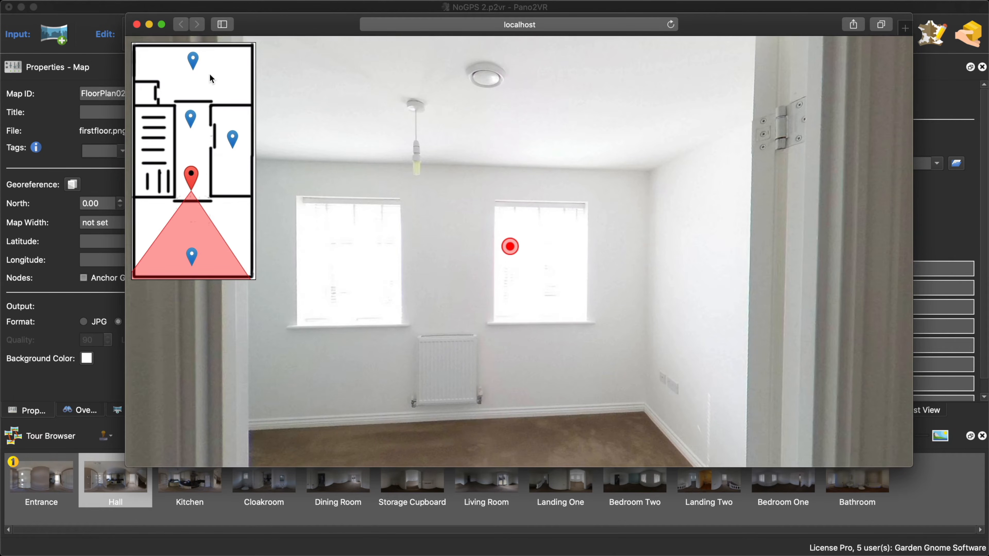
pyautogui.moveTo(401, 216); pyautogui.dragTo(615, 284)
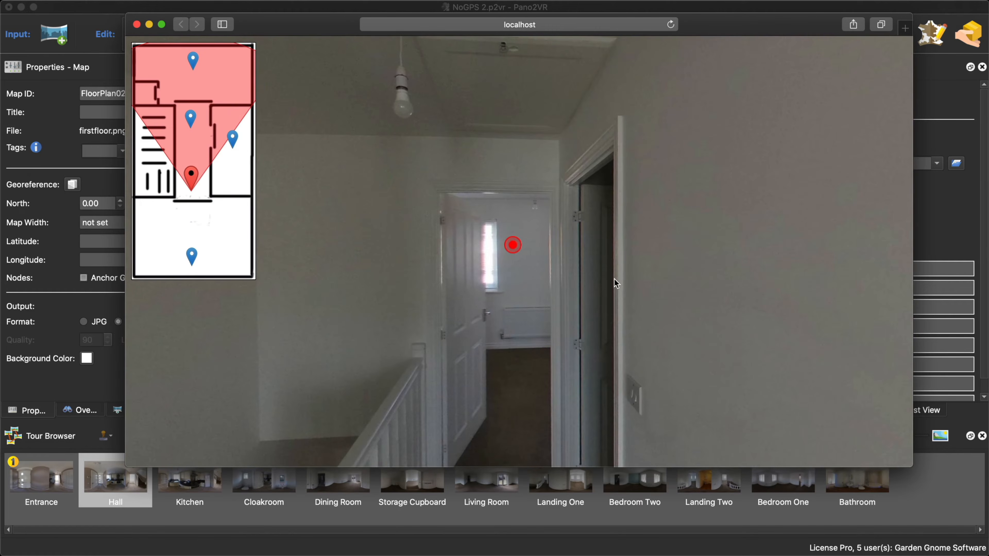
pyautogui.click(512, 245)
pyautogui.moveTo(735, 293); pyautogui.dragTo(401, 300)
pyautogui.click(610, 246)
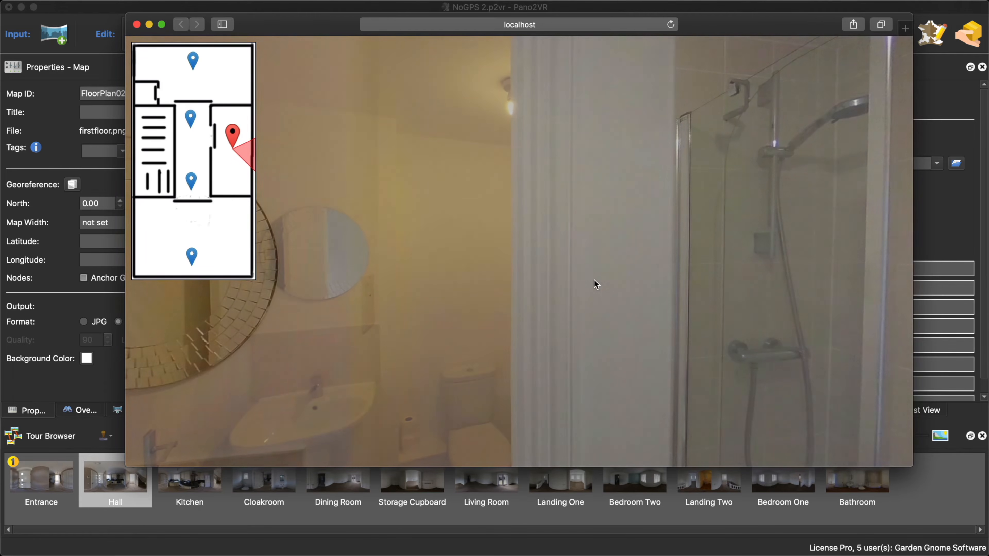
pyautogui.moveTo(281, 287); pyautogui.dragTo(529, 284)
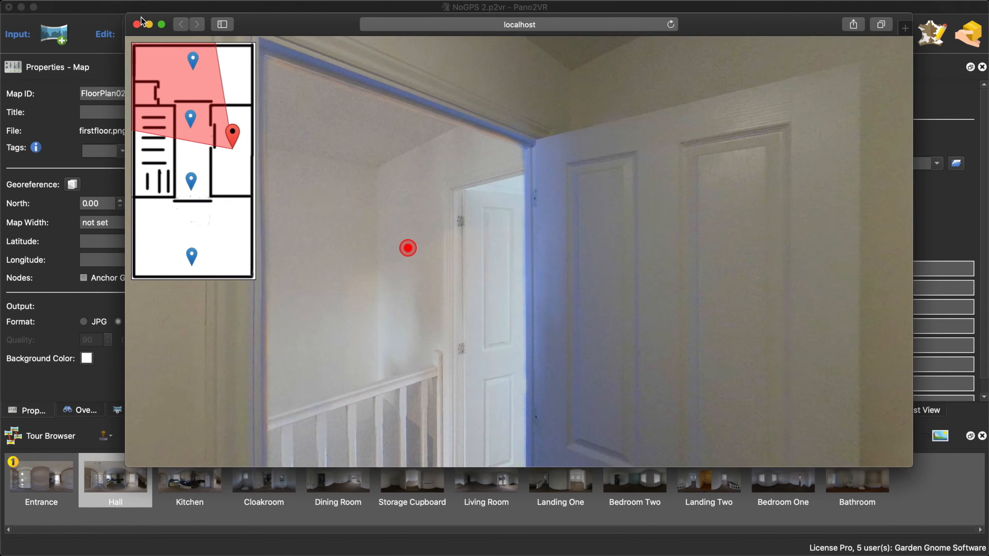
pyautogui.click(137, 24)
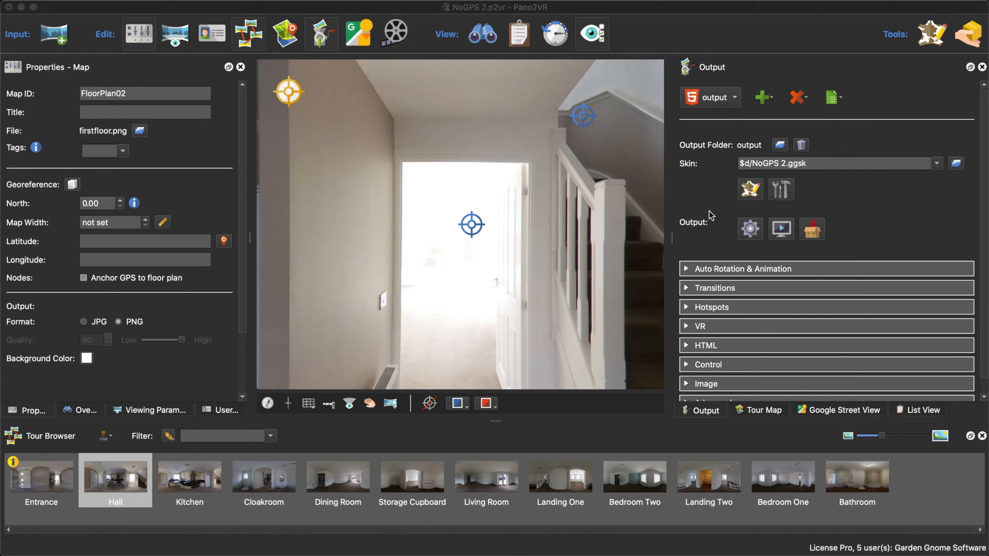
# - Turn off Simple Floor Plan for the Map 1 element in the skin and save the skin changes
pyautogui.click(751, 189)
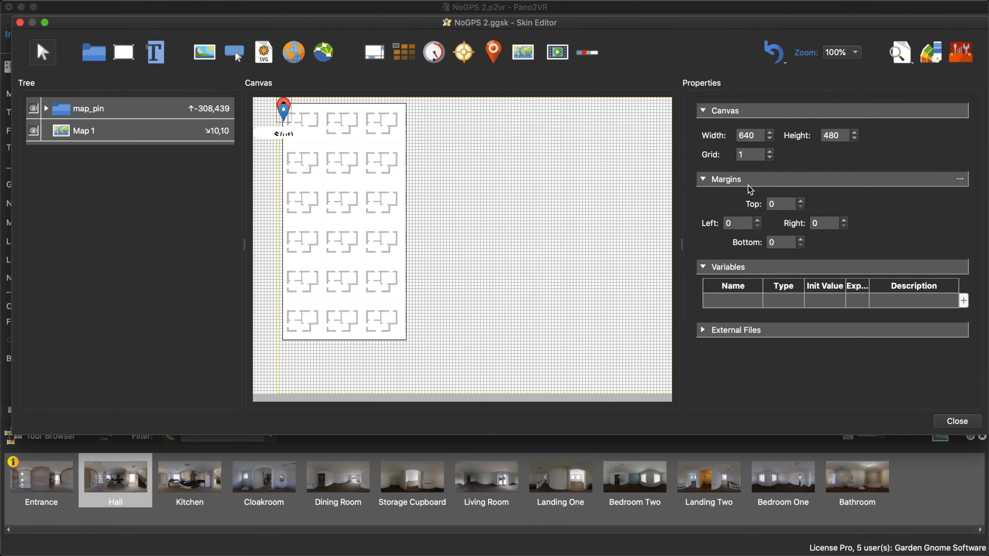
pyautogui.click(358, 265)
pyautogui.scroll(-10, 897, 316)
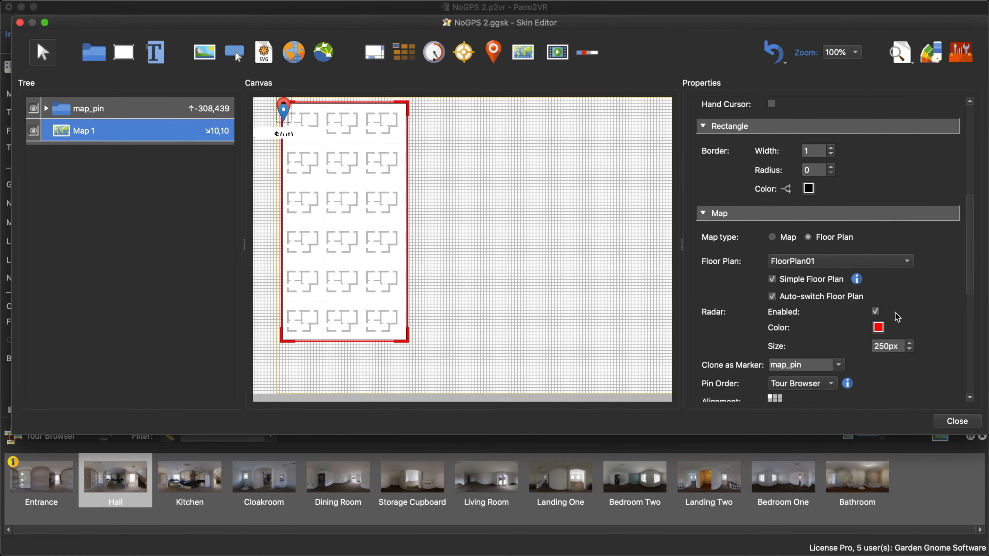
pyautogui.scroll(-2, 897, 316)
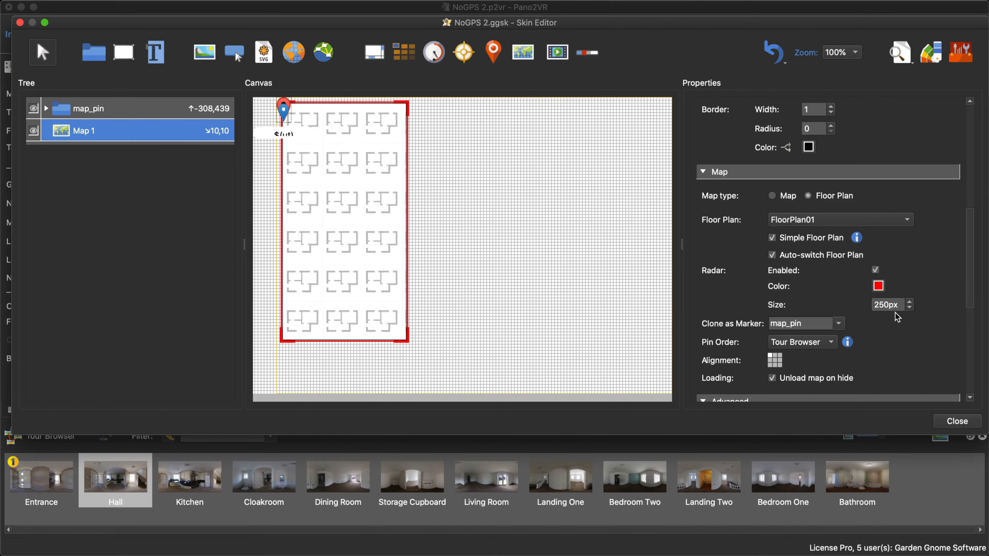
pyautogui.click(773, 239)
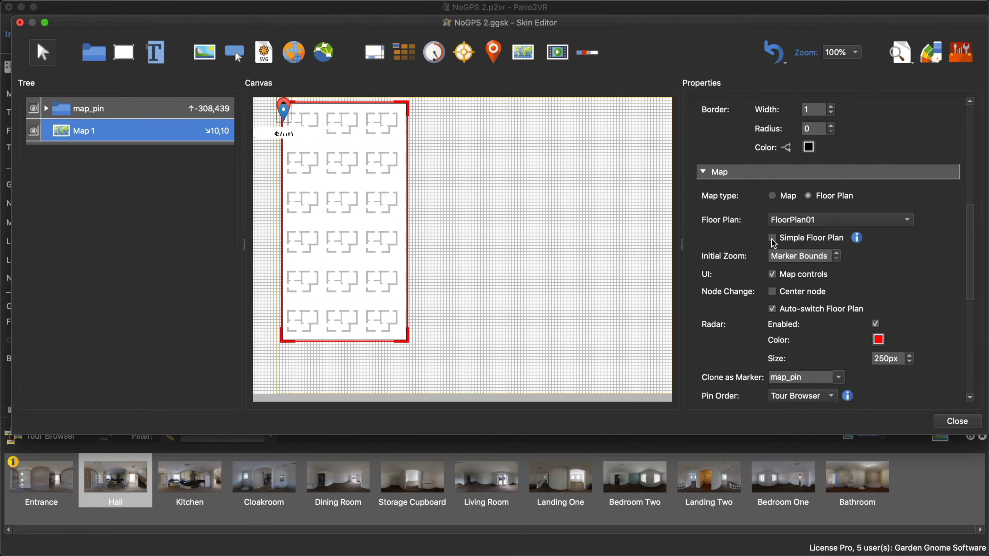
pyautogui.click(773, 238)
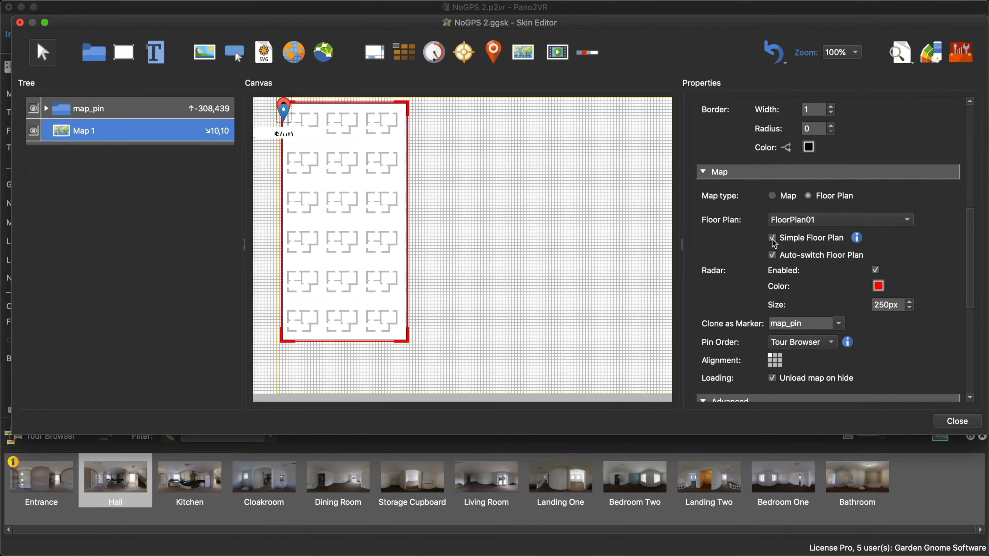
pyautogui.click(772, 239)
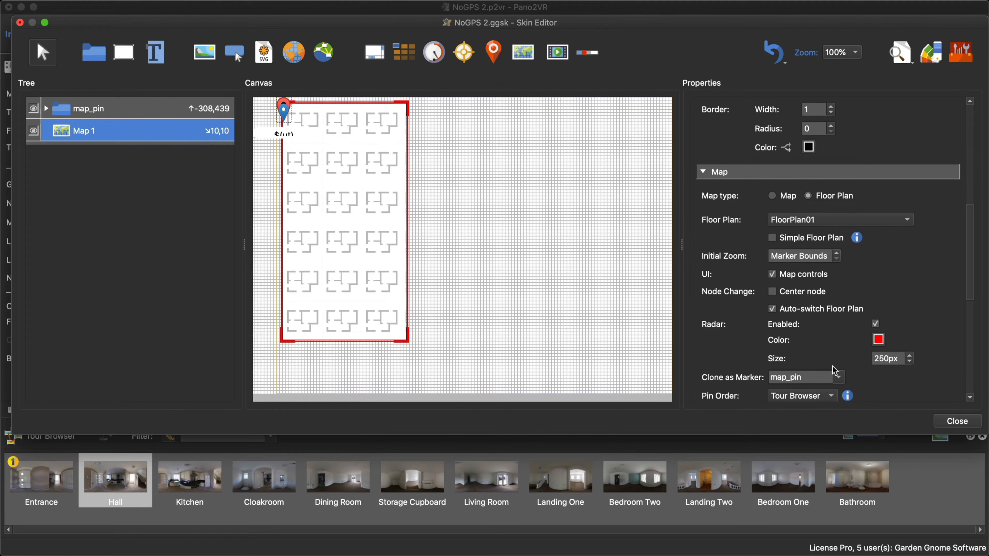
pyautogui.click(947, 422)
pyautogui.click(588, 239)
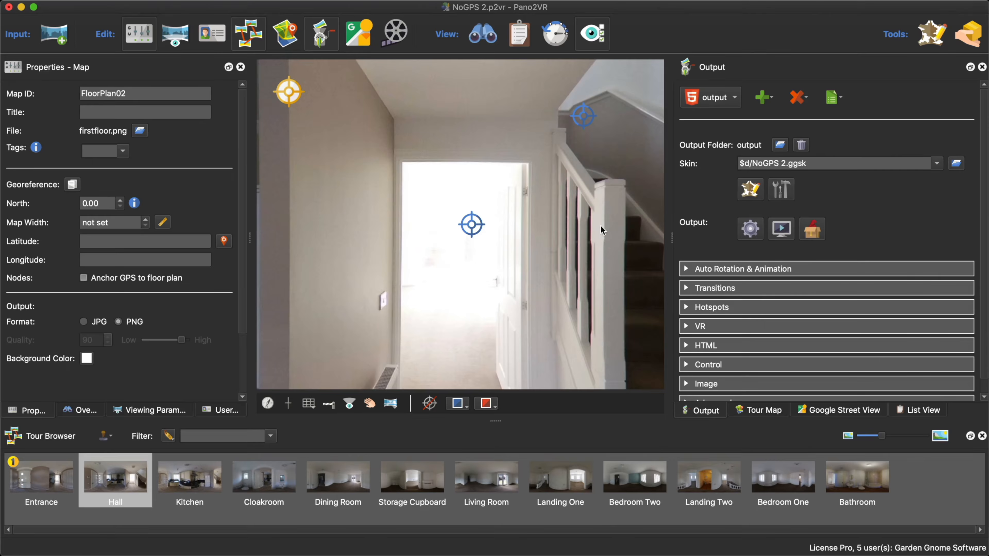
# - Regenerate the output, zoom into the preview's floor plan, and go to the Dining Room and Living Room to check how the map follows
pyautogui.click(750, 229)
pyautogui.click(579, 290)
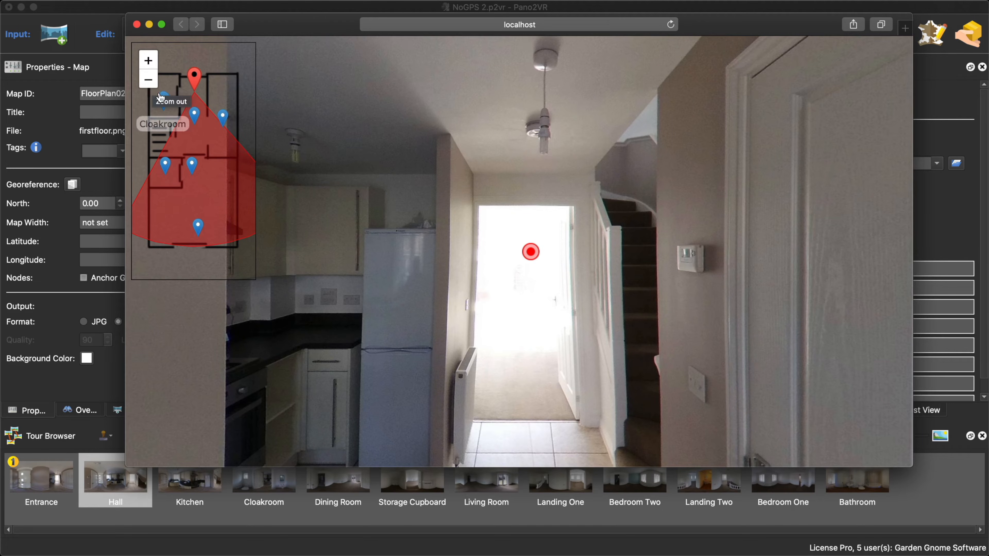
pyautogui.moveTo(268, 29); pyautogui.dragTo(243, 80)
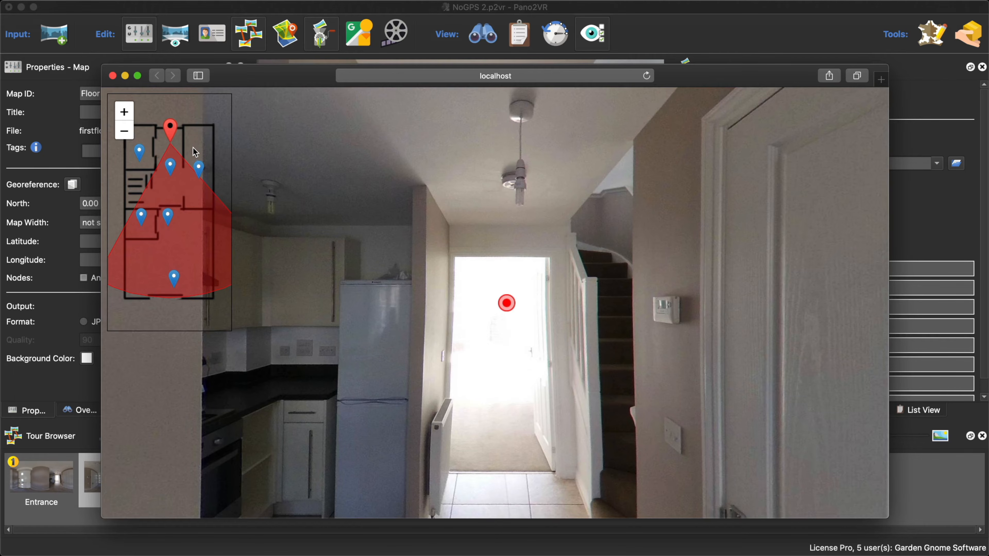
pyautogui.click(129, 120)
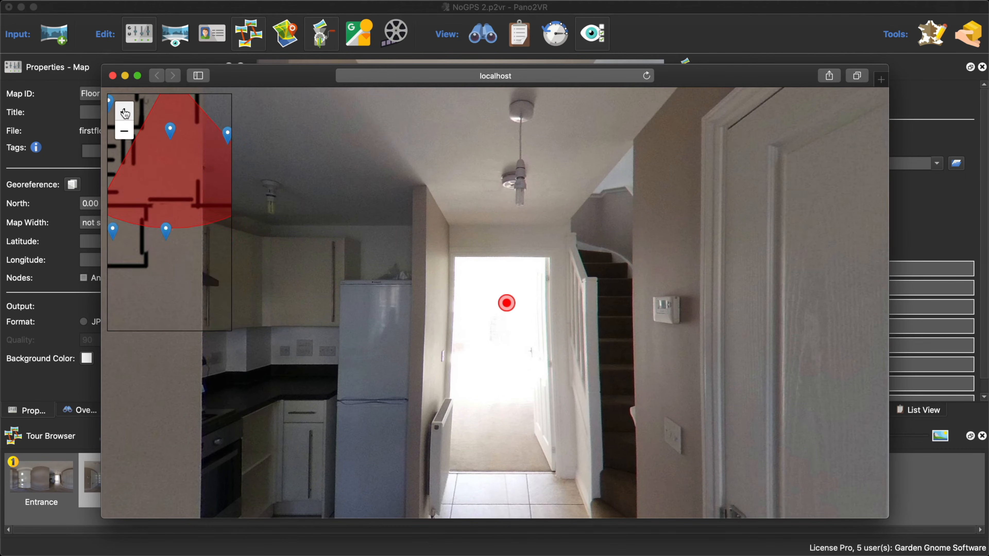
pyautogui.click(129, 120)
pyautogui.click(162, 258)
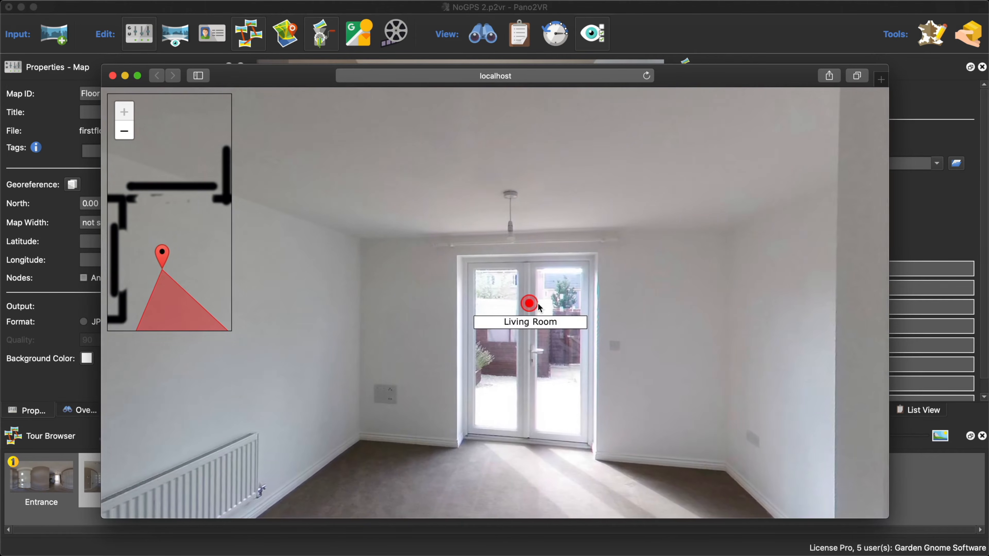
pyautogui.click(529, 305)
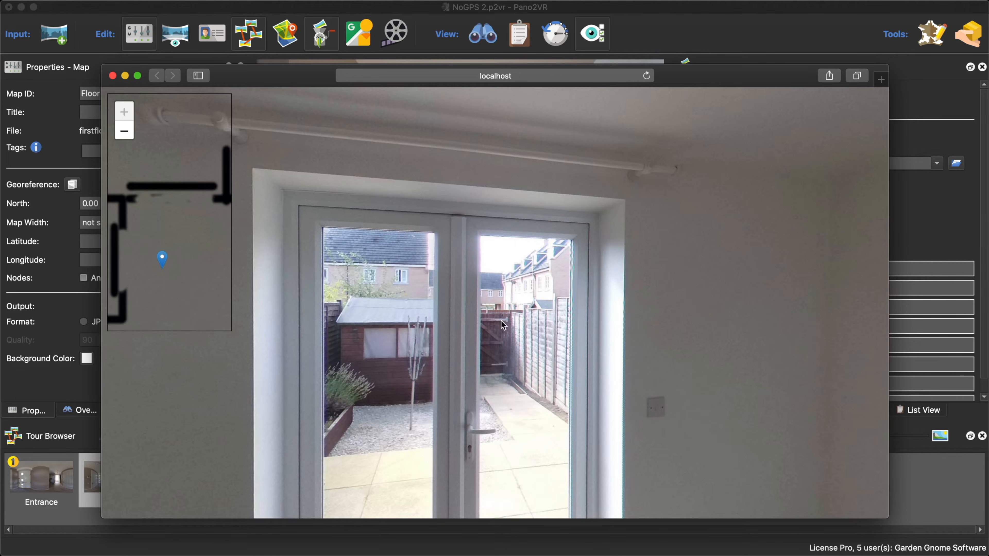
pyautogui.moveTo(505, 328); pyautogui.dragTo(527, 310)
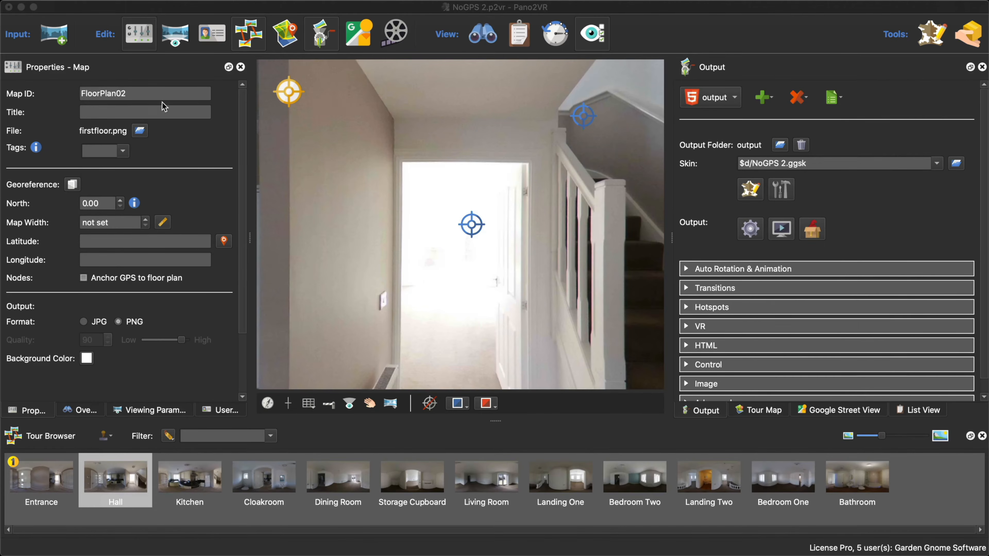
pyautogui.click(112, 75)
# - Enable Center node on node change for Map 1 in the skin and save the skin changes
pyautogui.click(750, 189)
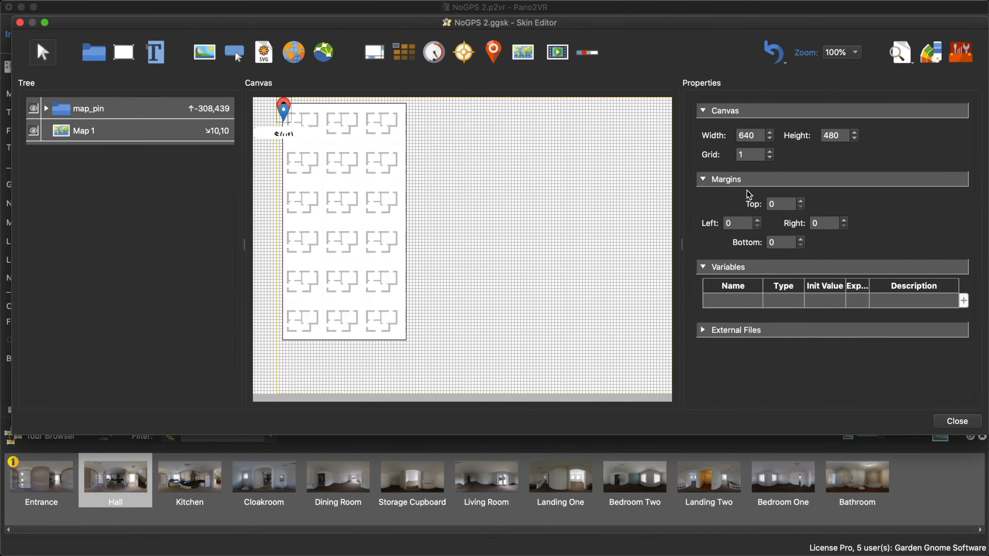
pyautogui.click(369, 219)
pyautogui.scroll(-10, 866, 322)
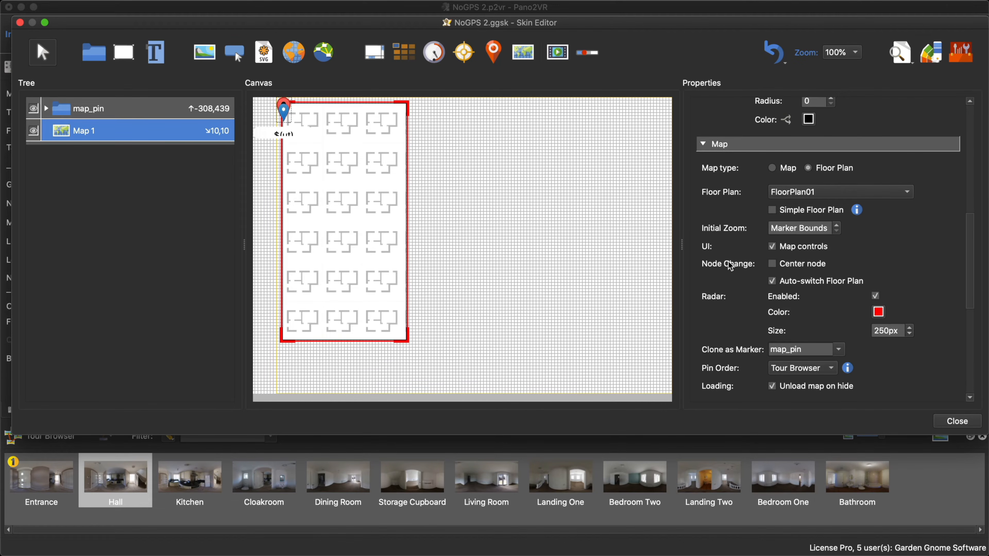
pyautogui.click(772, 265)
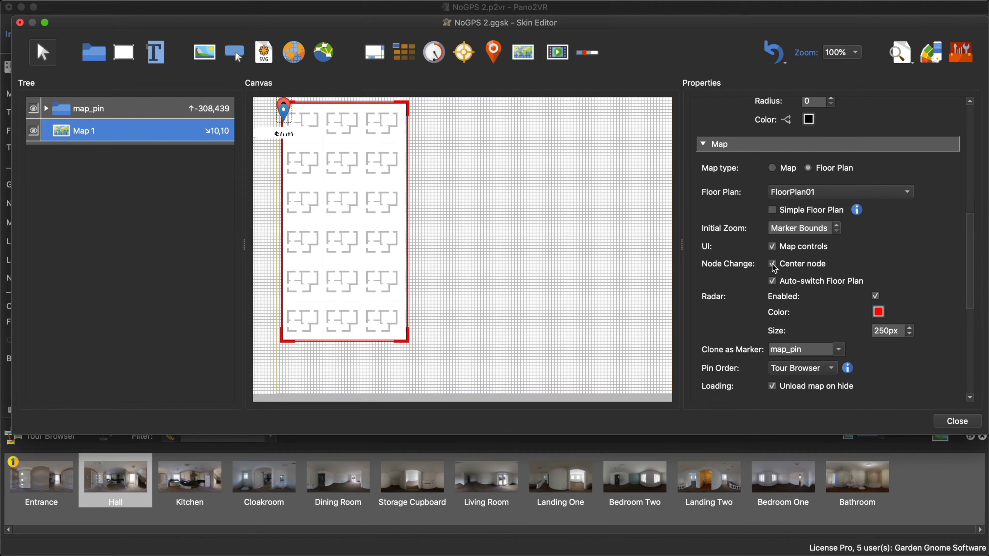
pyautogui.click(946, 424)
pyautogui.click(560, 237)
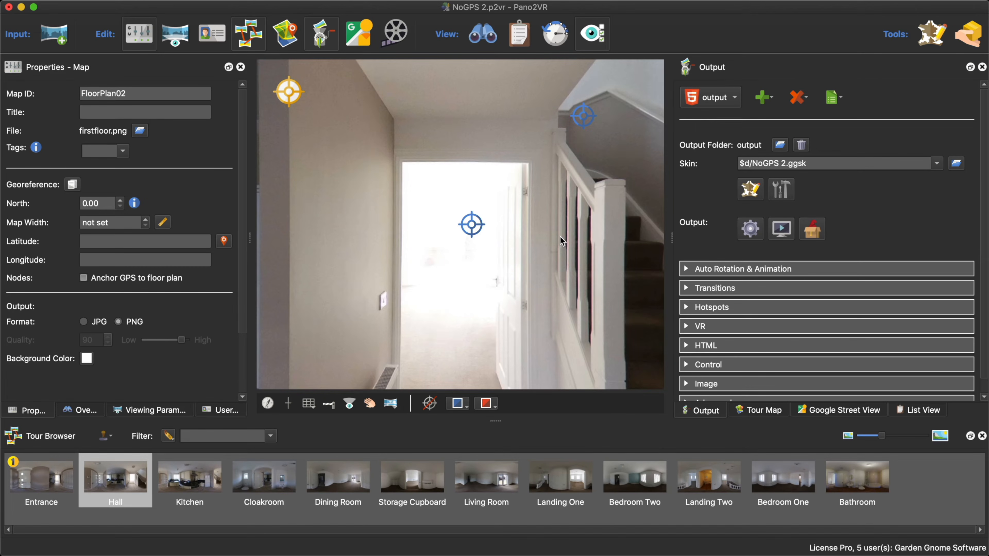
# - Regenerate the output, zoom into the preview's map, and walk from the Entrance to the Living Room and back to the Hall to check node centering
pyautogui.press('Return')
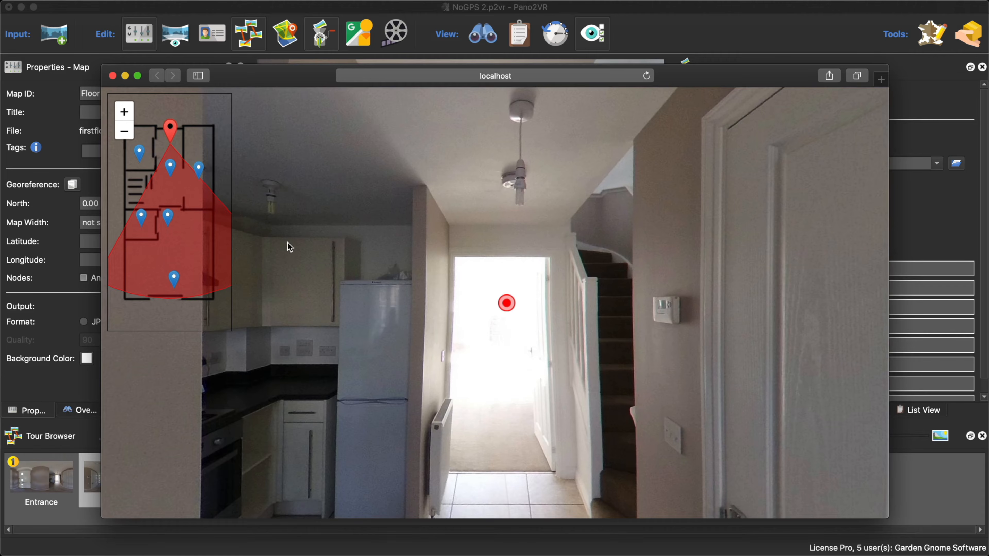
pyautogui.click(124, 112)
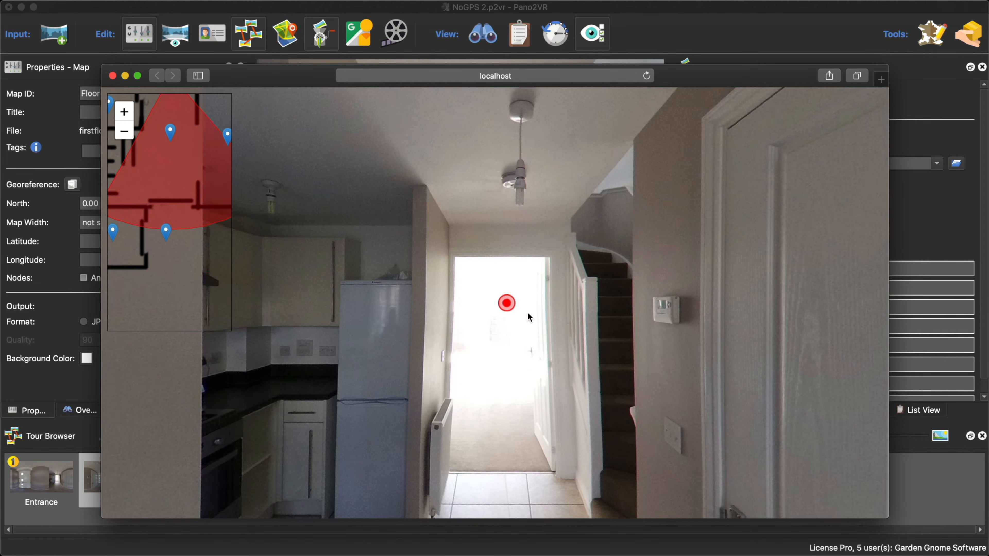
pyautogui.click(509, 302)
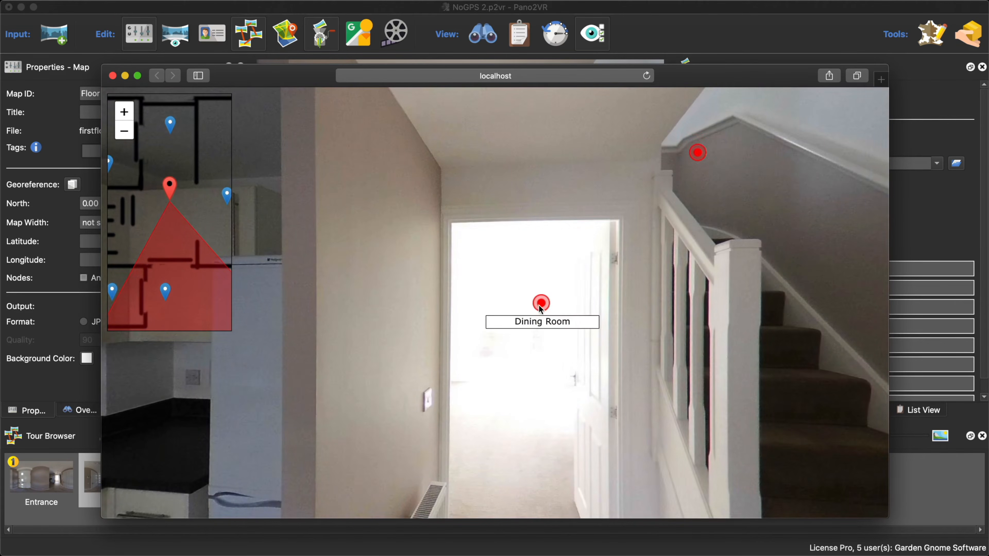
pyautogui.click(539, 305)
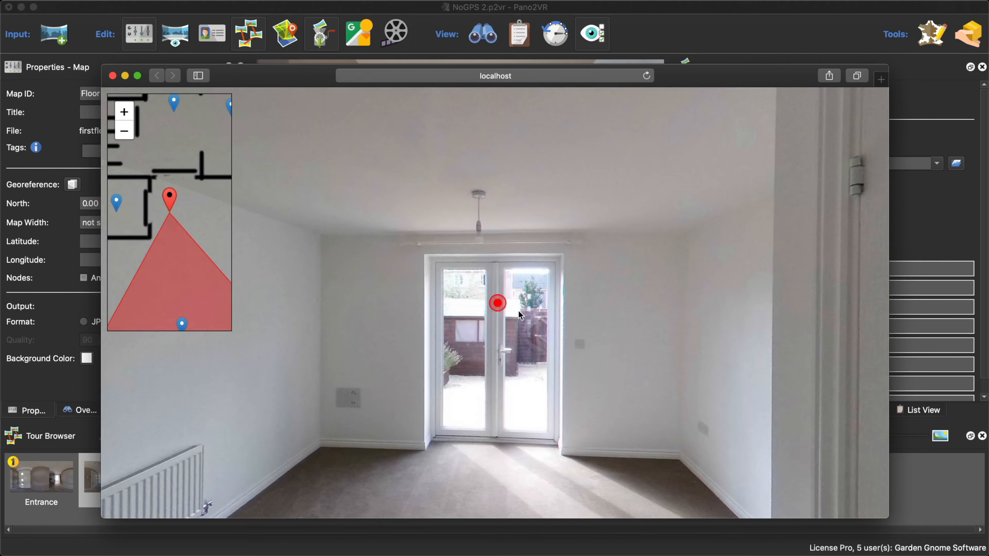
pyautogui.click(499, 306)
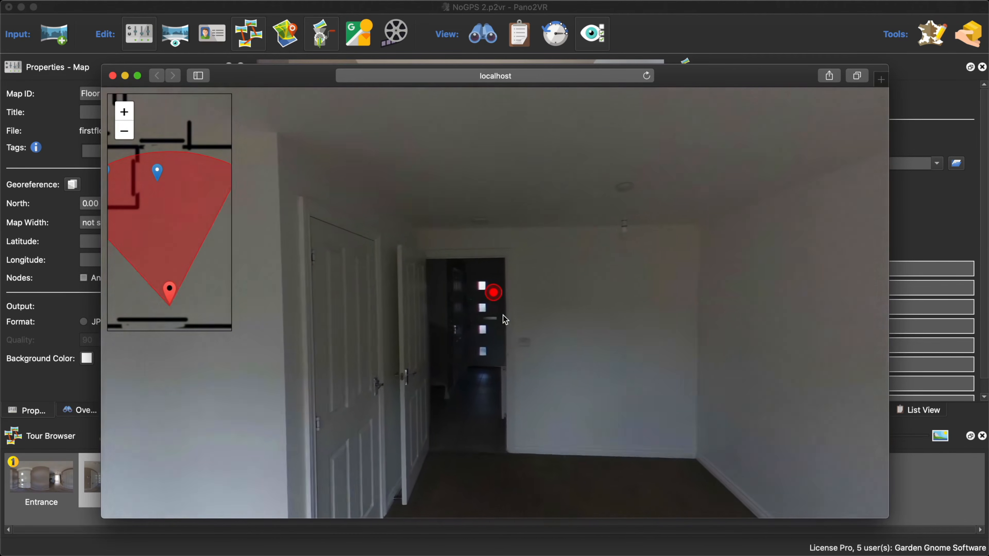
pyautogui.click(512, 298)
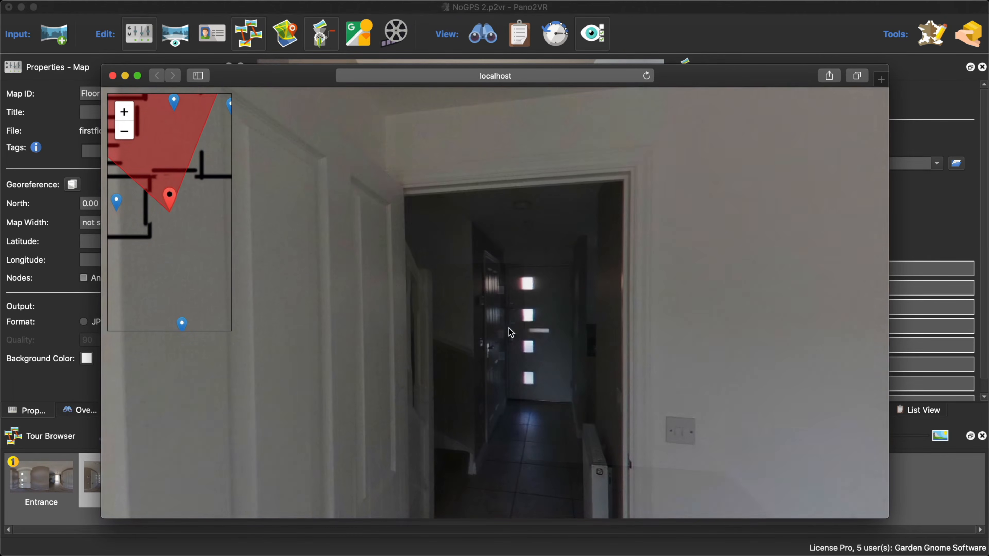
pyautogui.click(580, 302)
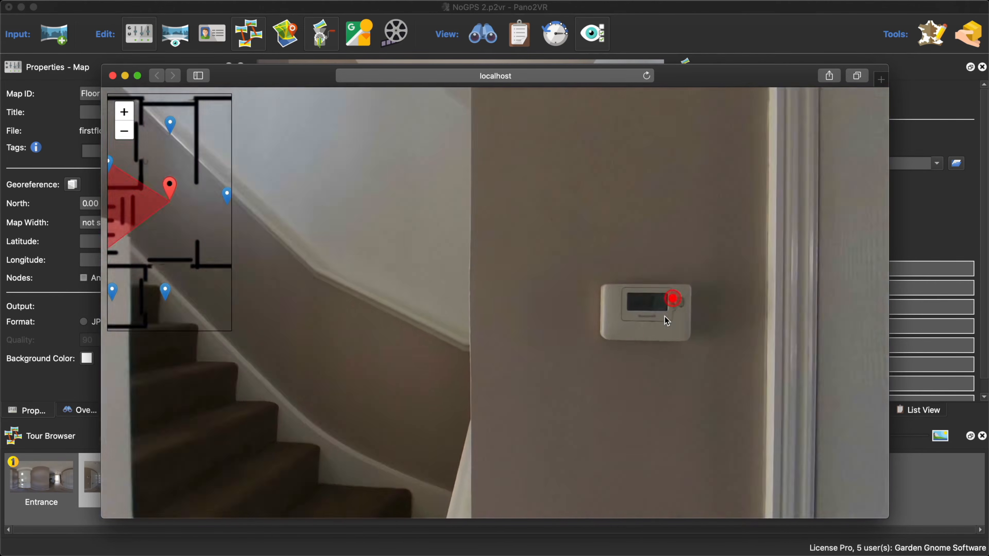
pyautogui.click(666, 320)
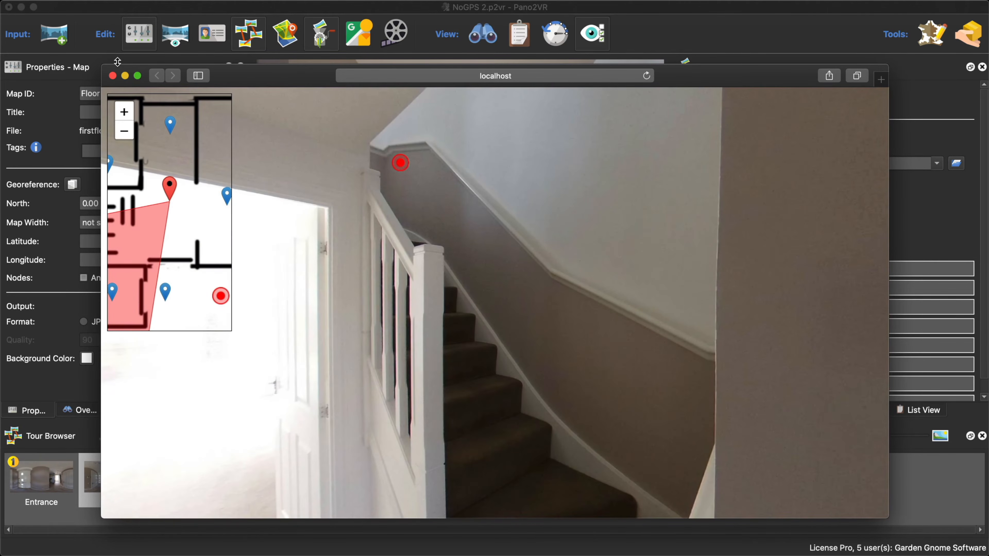
pyautogui.click(112, 76)
# - Turn off Map controls for the Map 1 element in the skin
pyautogui.click(754, 193)
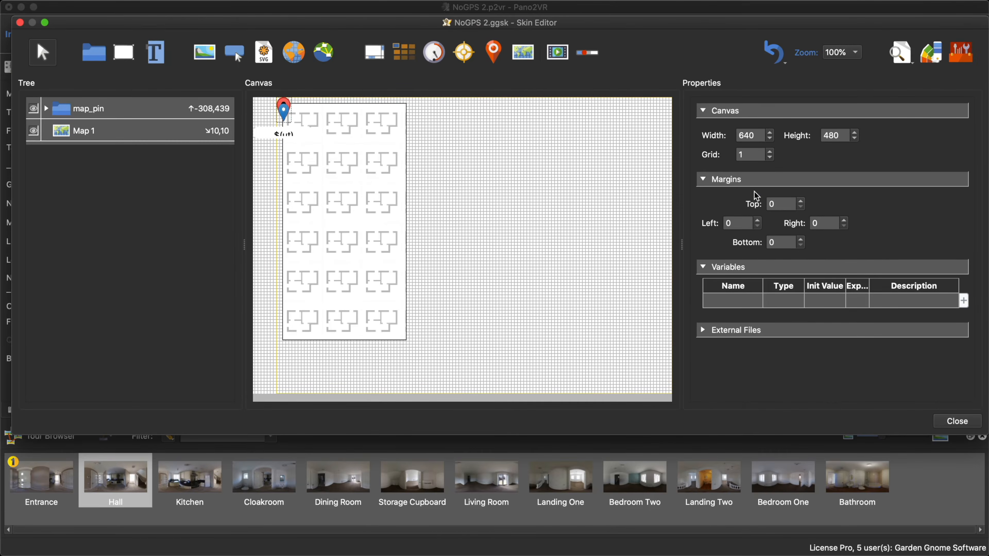
pyautogui.click(359, 202)
pyautogui.scroll(-10, 884, 319)
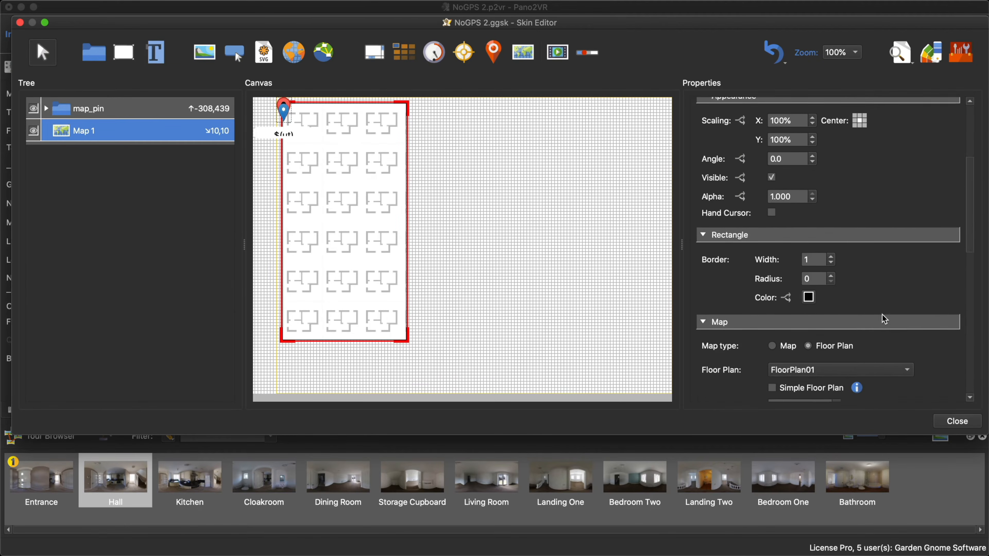
pyautogui.scroll(-3, 885, 318)
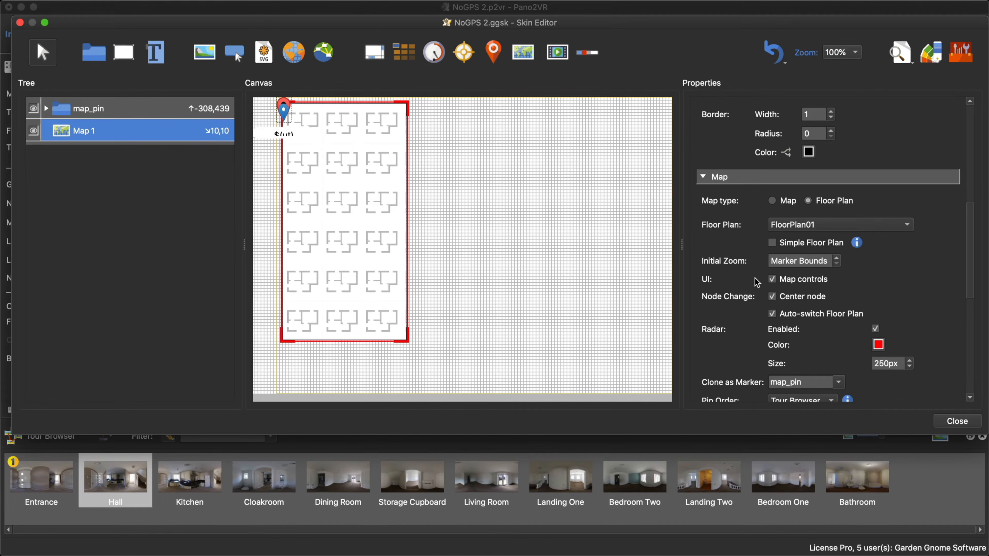
pyautogui.click(771, 279)
# - Set Map 1's radar color to #f9695f by sampling it from the red map pin on the canvas
pyautogui.scroll(-3, 904, 326)
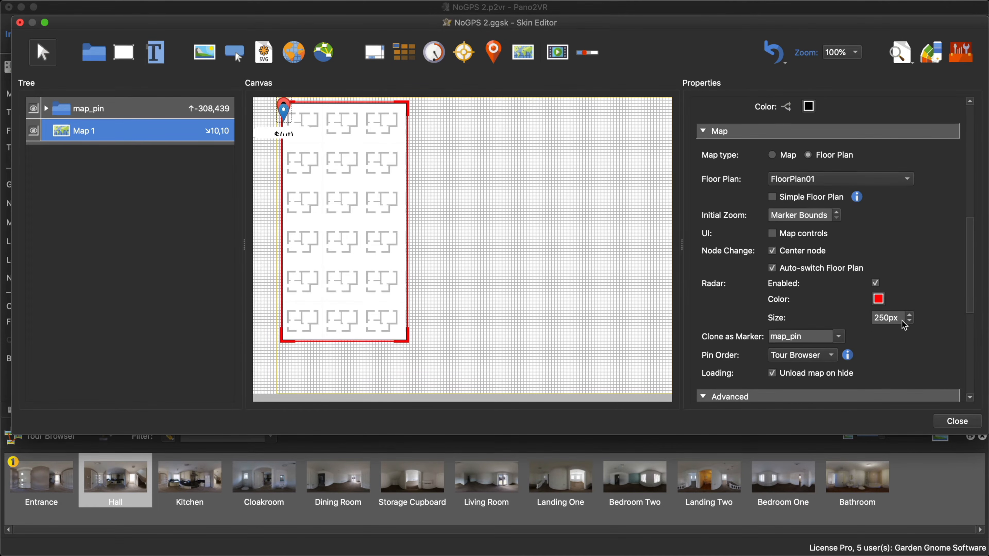
pyautogui.click(879, 299)
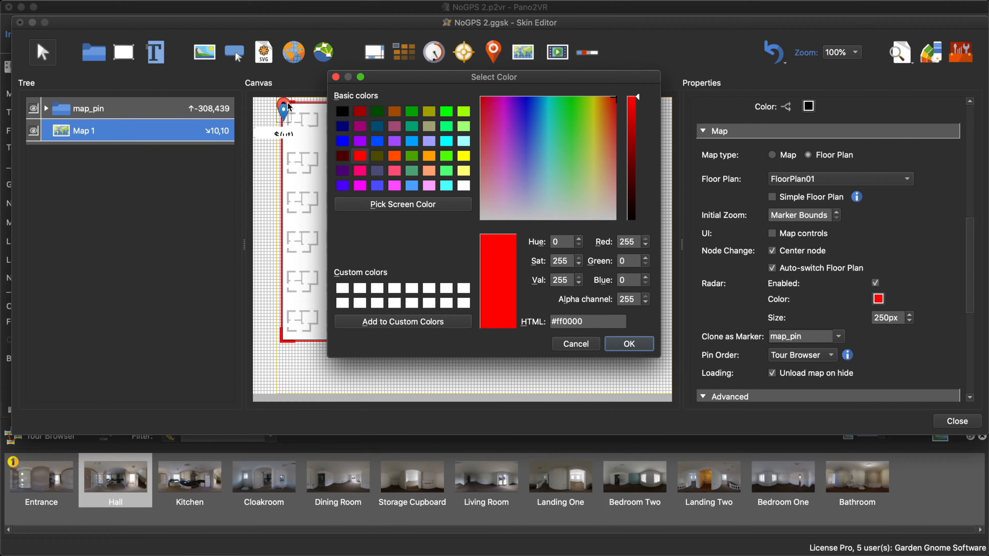
pyautogui.click(407, 213)
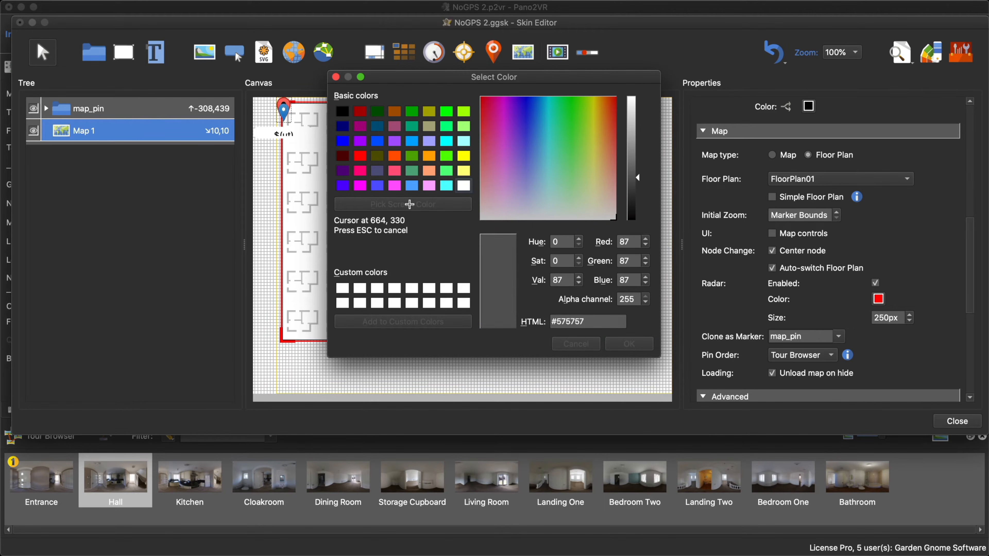
pyautogui.click(287, 107)
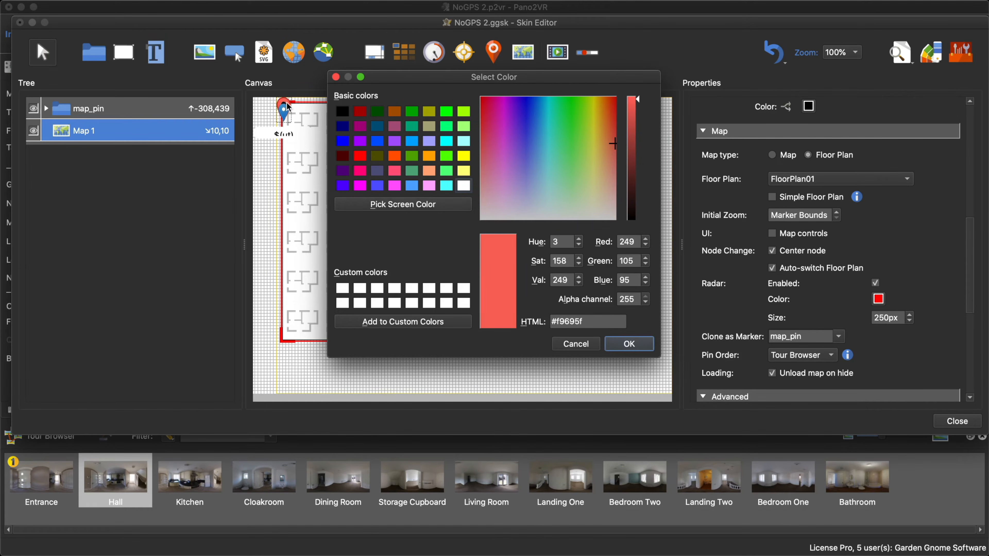
pyautogui.click(619, 345)
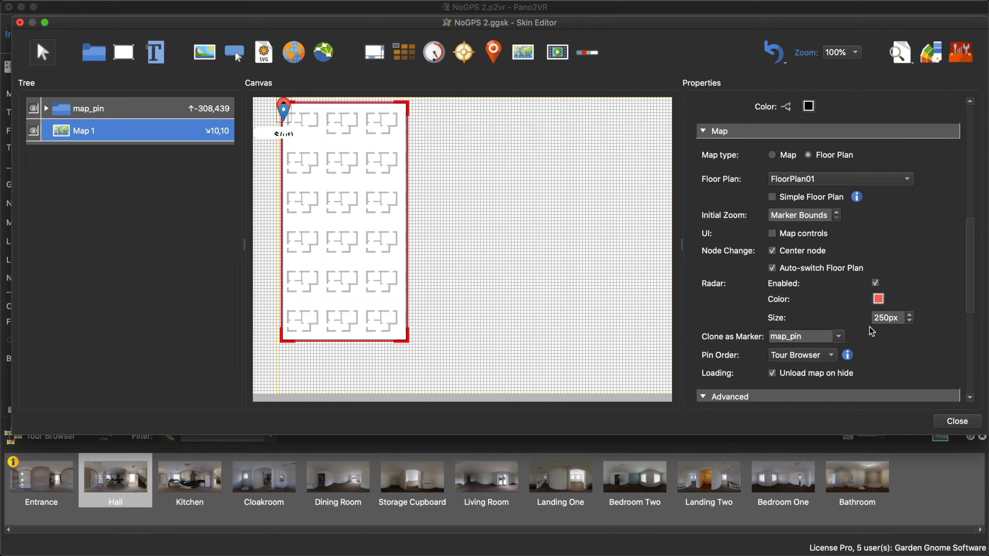
# - Set Map 1's radar size to 75 px and save the skin changes
pyautogui.moveTo(899, 319); pyautogui.dragTo(840, 321)
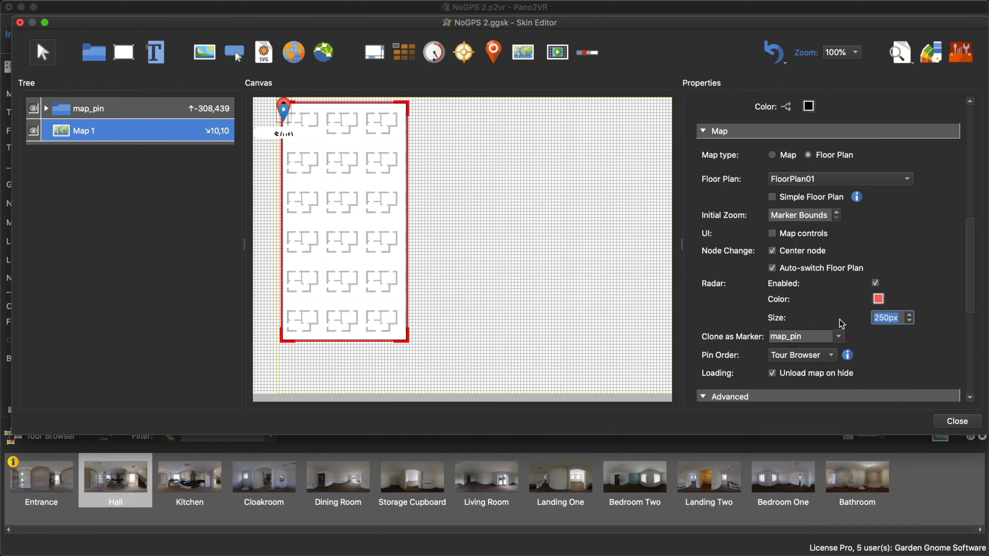
pyautogui.write('75')
pyautogui.click(965, 424)
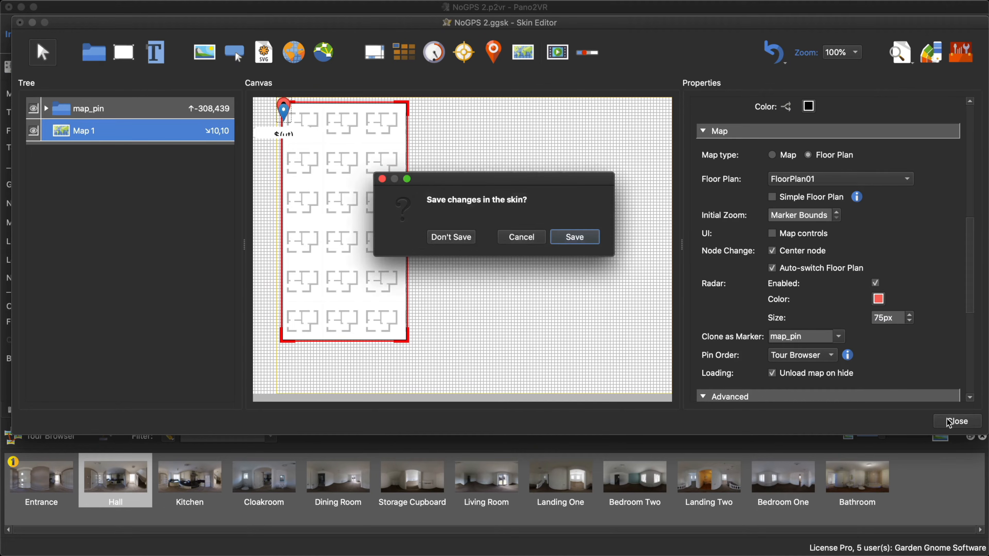
pyautogui.click(564, 235)
# - Regenerate the output, overwriting pano.xml, and open the tour preview with the updated radar
pyautogui.click(744, 230)
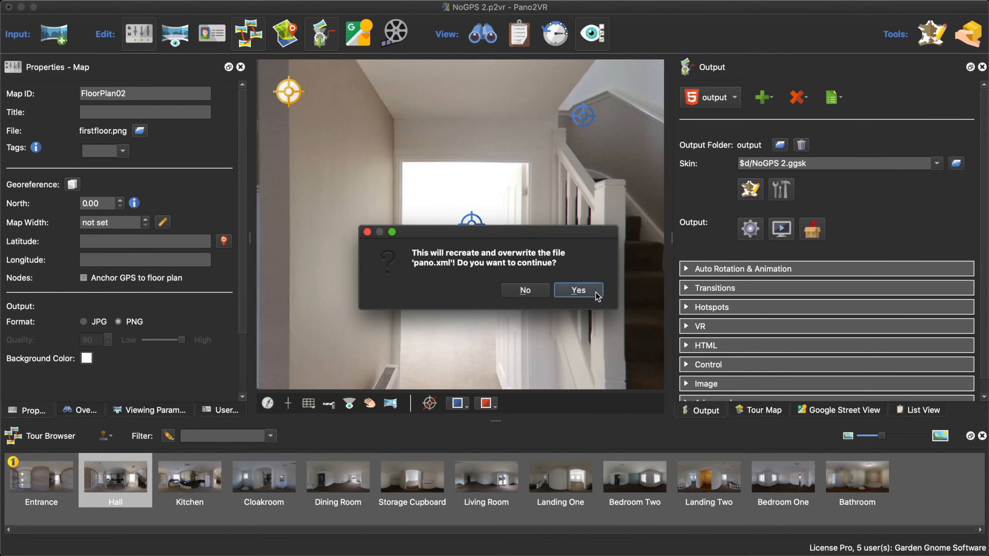
pyautogui.click(582, 292)
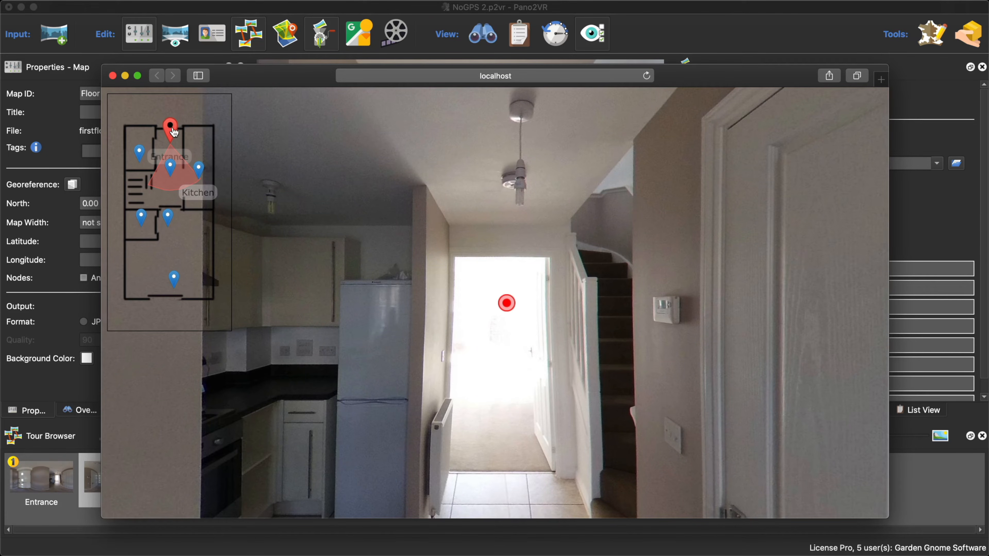
# - Test the radar and floor plan map in the tour preview while panning, switching nodes and zooming, and close the preview
pyautogui.moveTo(333, 284); pyautogui.dragTo(253, 273)
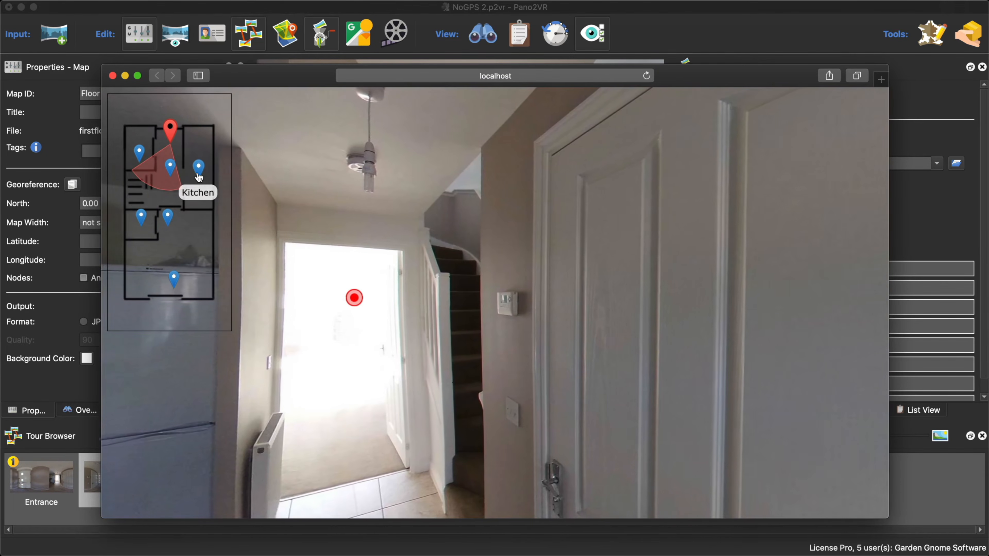
pyautogui.click(198, 167)
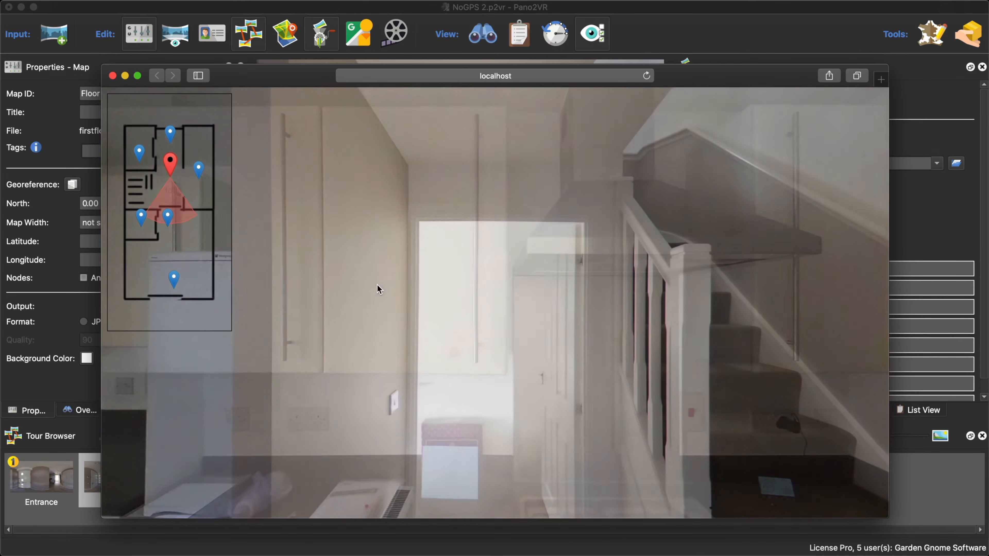
pyautogui.scroll(5, 206, 236)
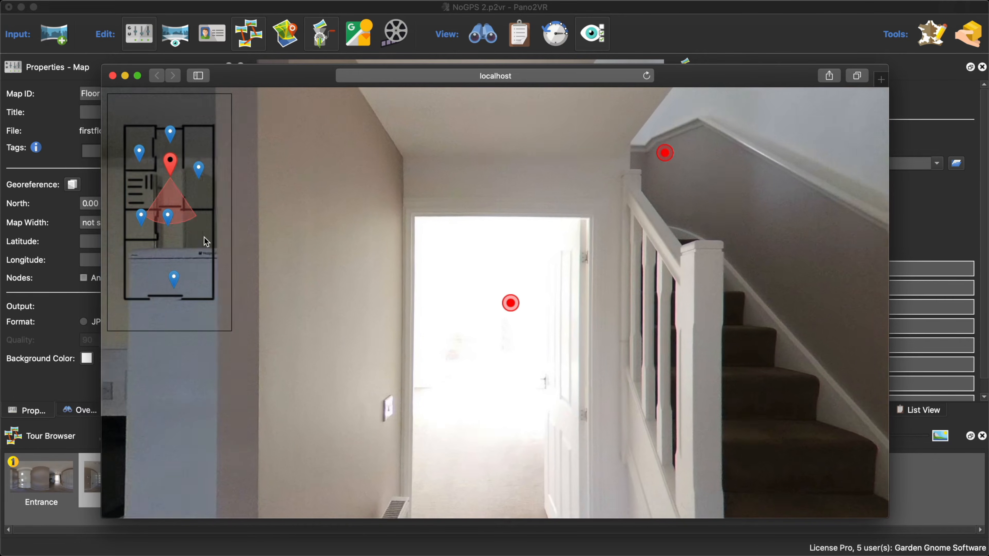
pyautogui.scroll(-4, 206, 236)
pyautogui.scroll(5, 207, 236)
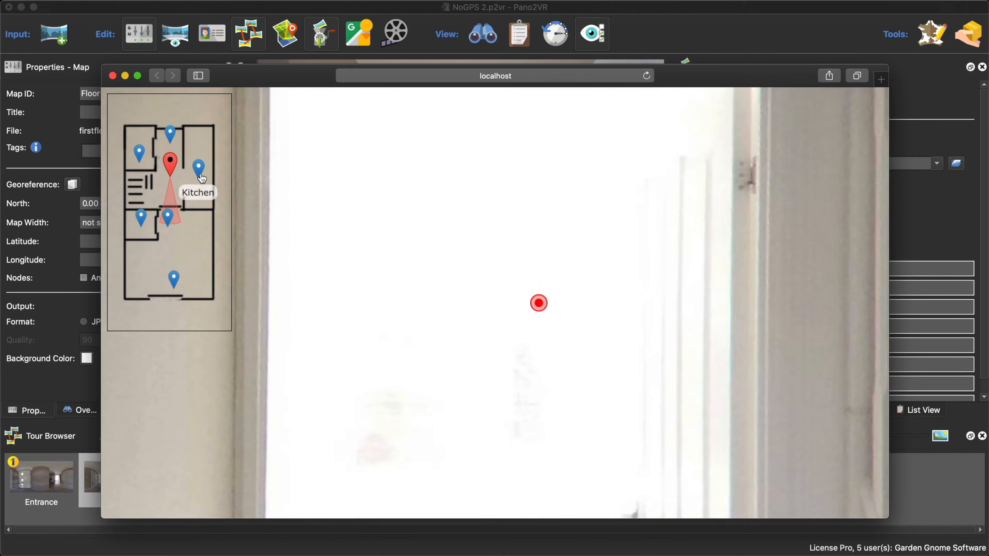
pyautogui.scroll(-3, 200, 170)
pyautogui.scroll(3, 183, 185)
pyautogui.scroll(3, 191, 183)
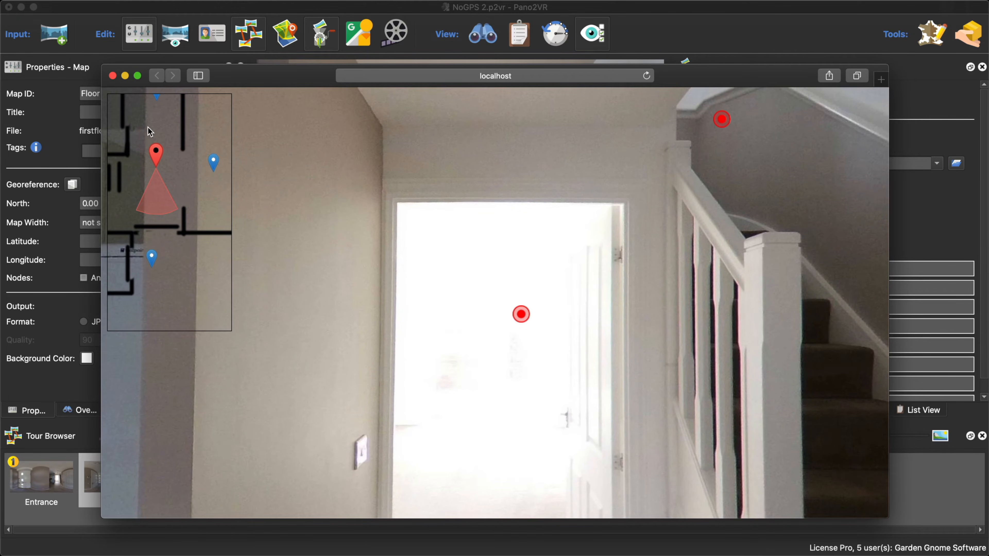
pyautogui.click(113, 75)
# - Turn off Permeable for the Map 1 element in the skin and save the skin changes
pyautogui.click(753, 189)
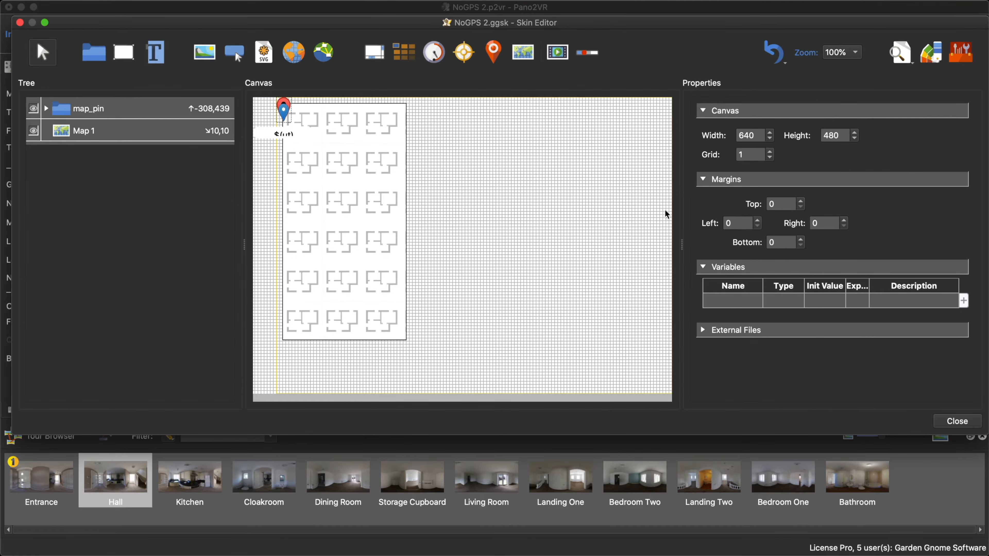
pyautogui.click(96, 132)
pyautogui.scroll(-5, 869, 336)
pyautogui.scroll(-5, 869, 336)
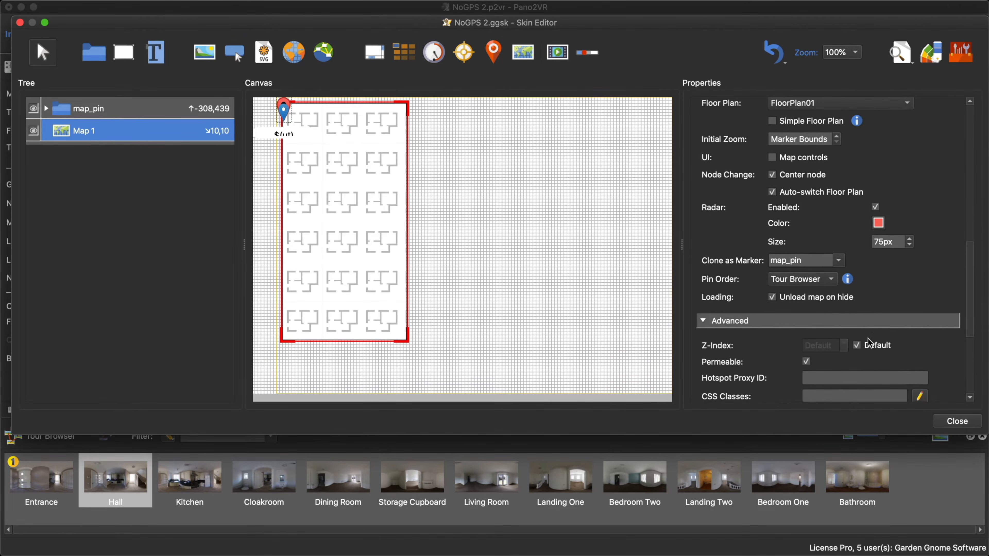
pyautogui.click(941, 425)
pyautogui.click(588, 243)
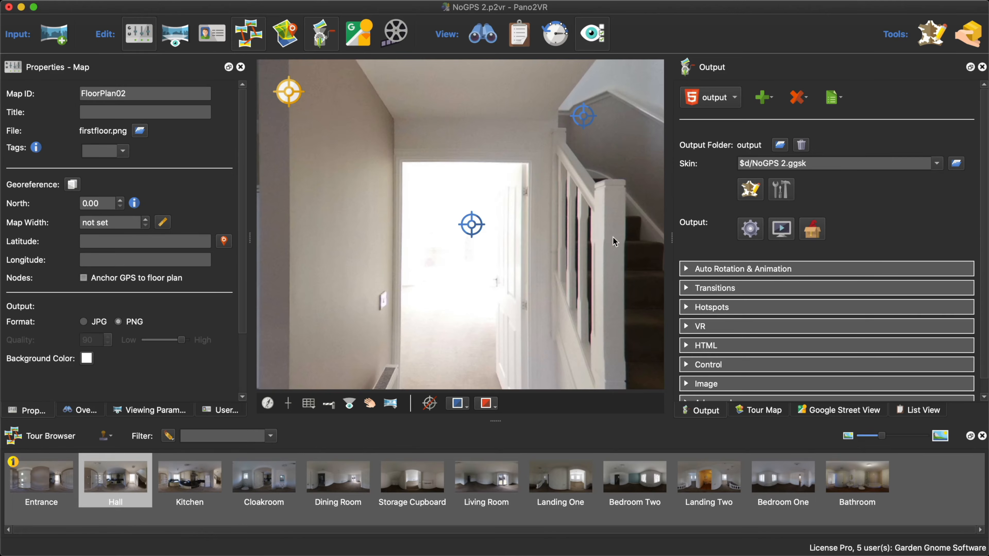
# - Regenerate the output and open the tour preview with the updated map
pyautogui.click(740, 232)
pyautogui.click(580, 290)
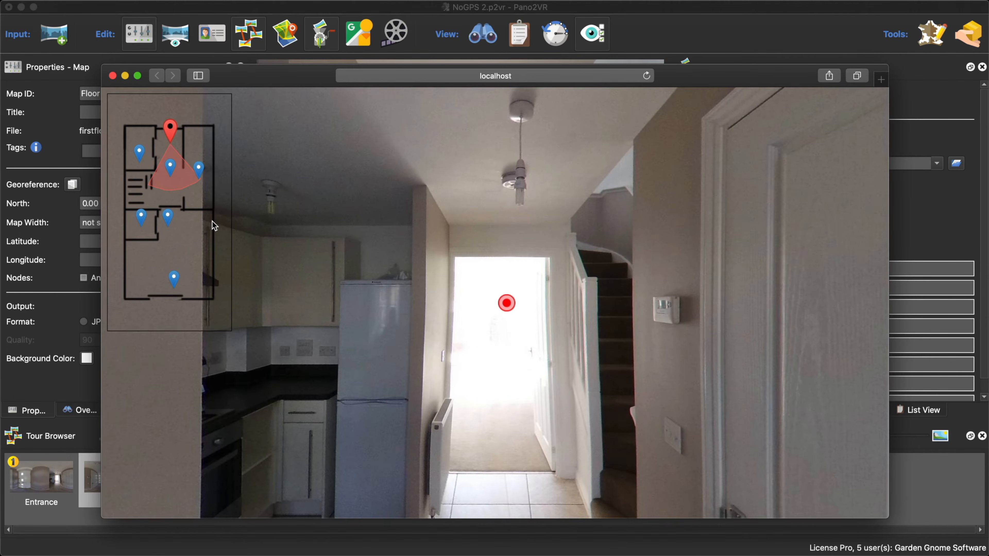
# - Test zooming and dragging the floor plan map and switching nodes from its pins in the preview, and close the preview
pyautogui.scroll(5, 212, 221)
pyautogui.moveTo(144, 173); pyautogui.dragTo(218, 157)
pyautogui.click(177, 212)
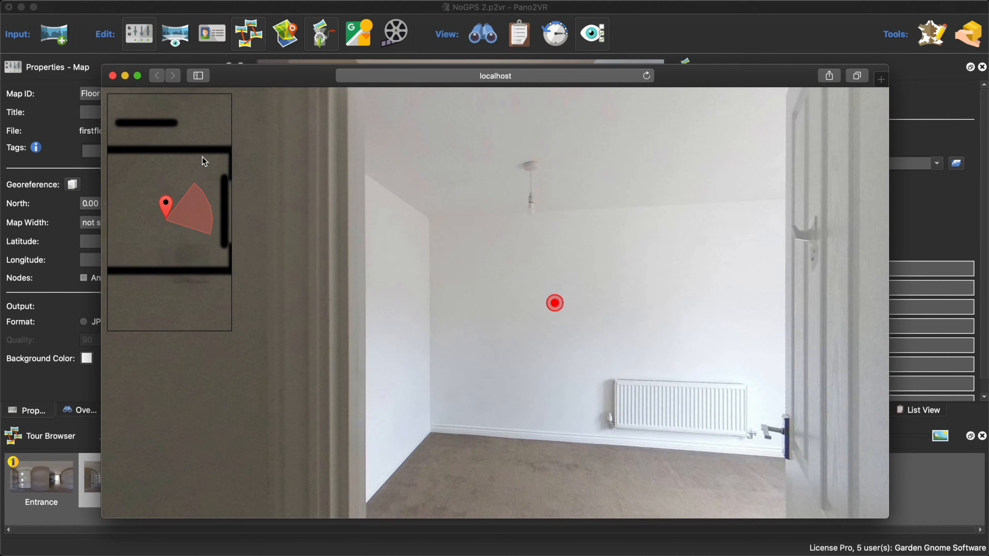
pyautogui.scroll(-3, 181, 177)
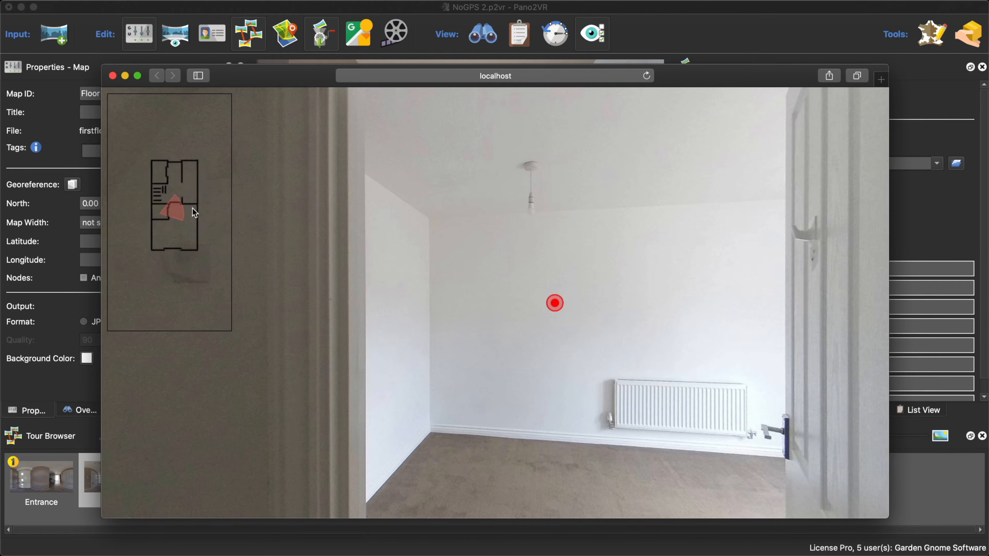
pyautogui.scroll(5, 187, 183)
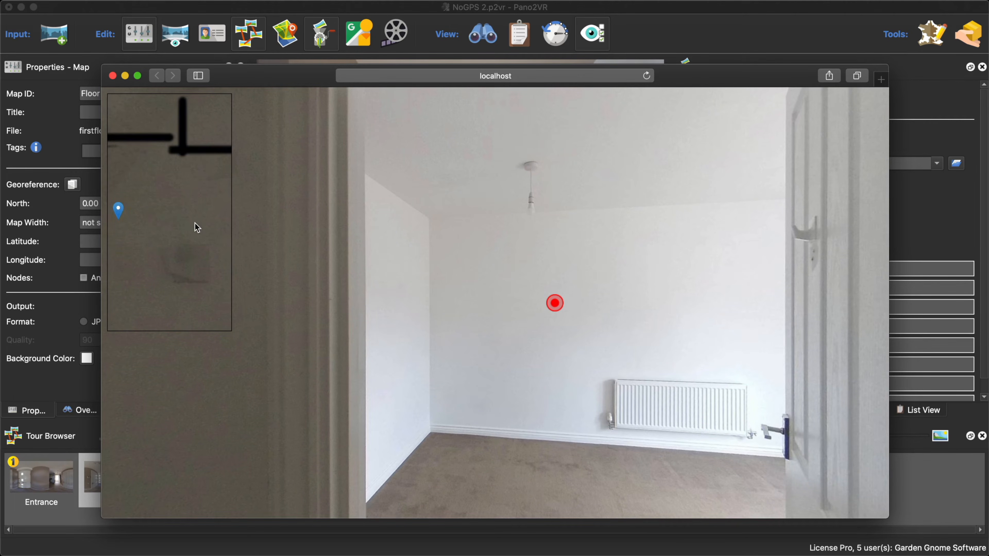
pyautogui.scroll(-5, 195, 223)
pyautogui.scroll(5, 206, 194)
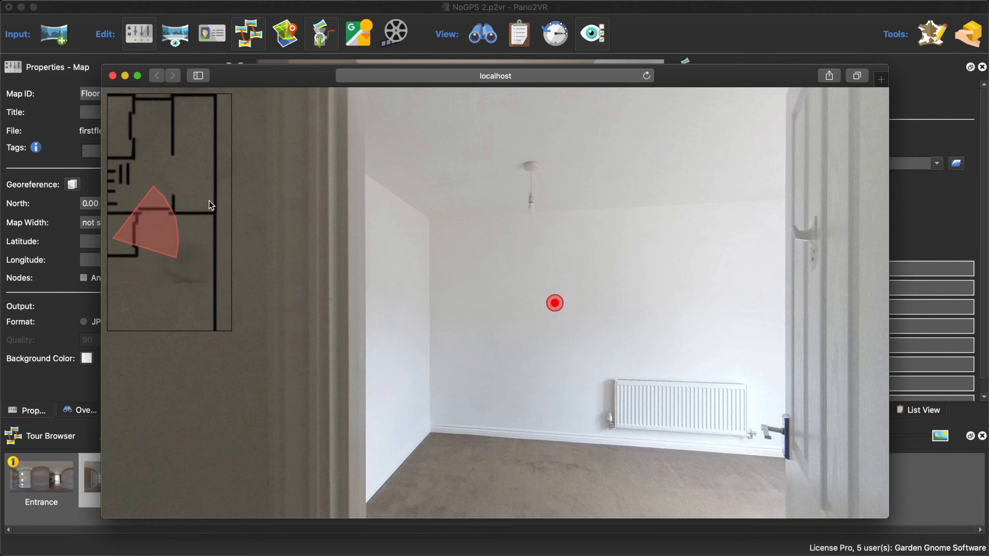
pyautogui.scroll(-3, 196, 181)
pyautogui.scroll(-3, 193, 178)
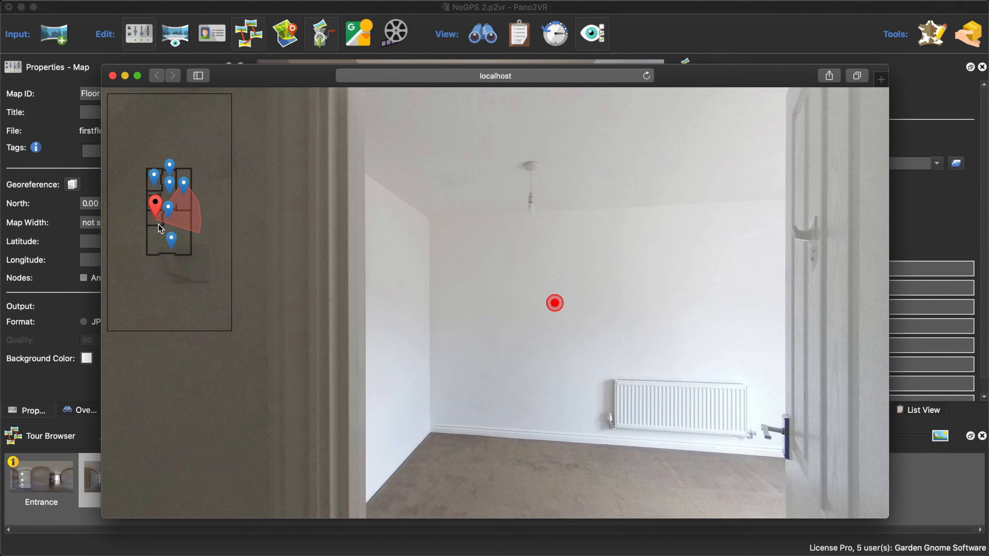
pyautogui.click(113, 76)
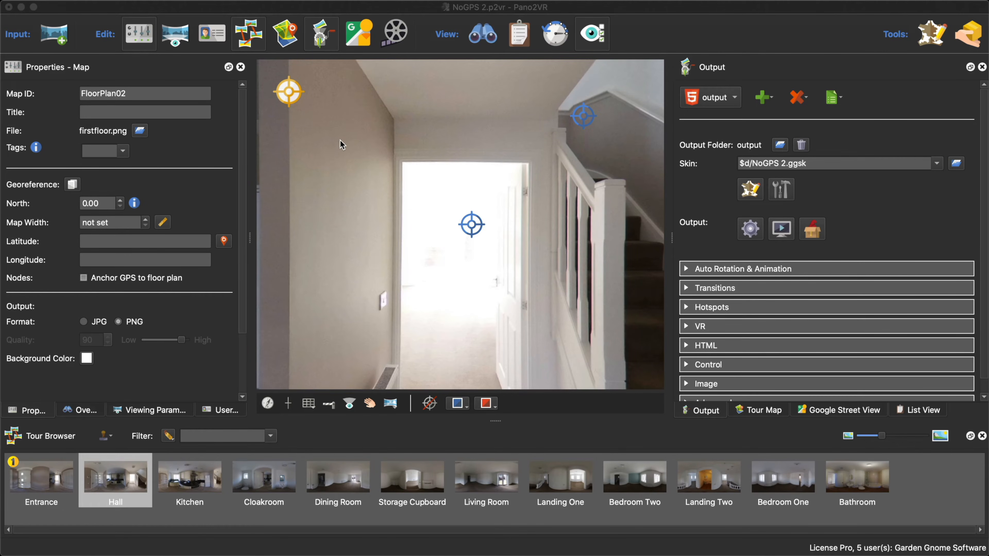
# - Add a text element beside the map in the skin at about X 221, Y 11 and set its ID to FF
pyautogui.click(745, 194)
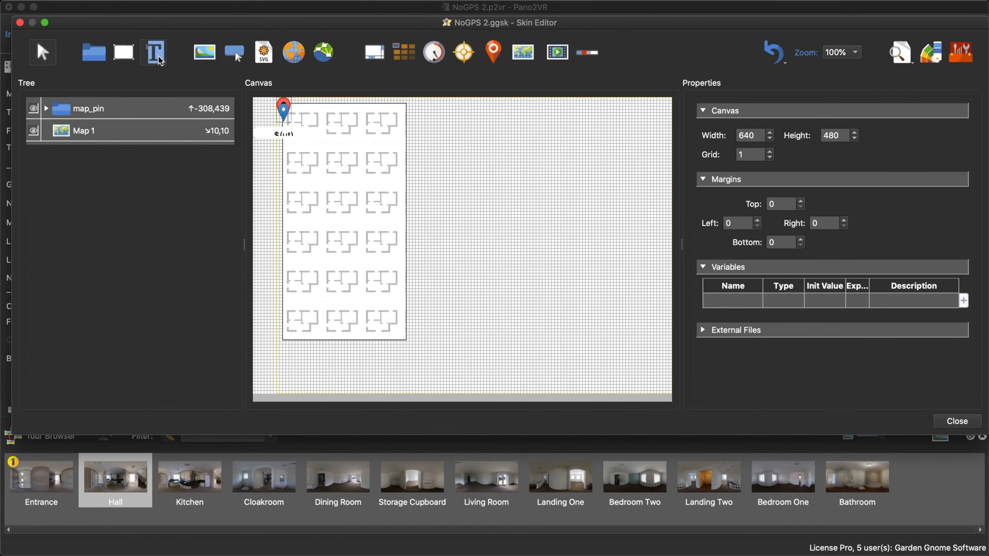
pyautogui.click(447, 131)
pyautogui.moveTo(446, 131); pyautogui.dragTo(425, 109)
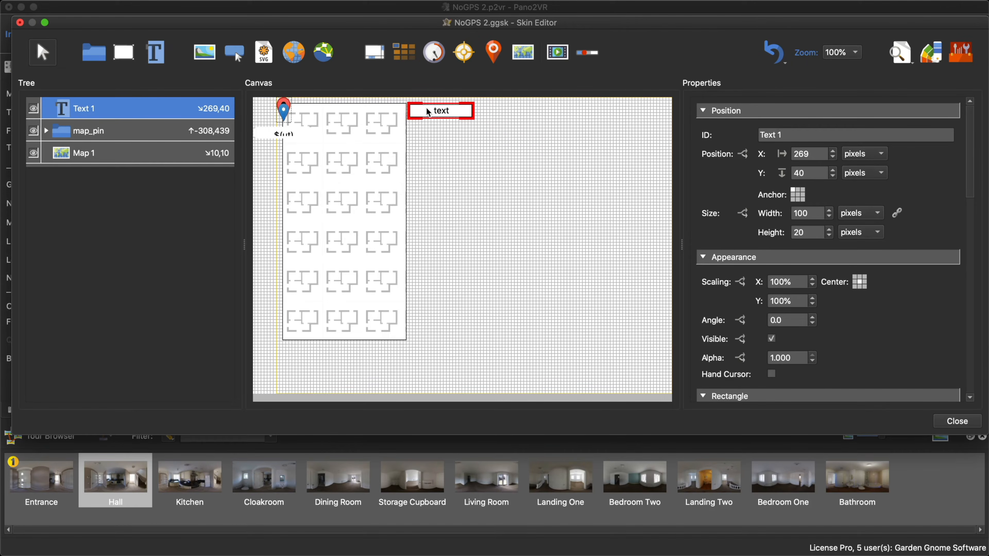
pyautogui.moveTo(792, 137); pyautogui.dragTo(738, 139)
pyautogui.write('FF')
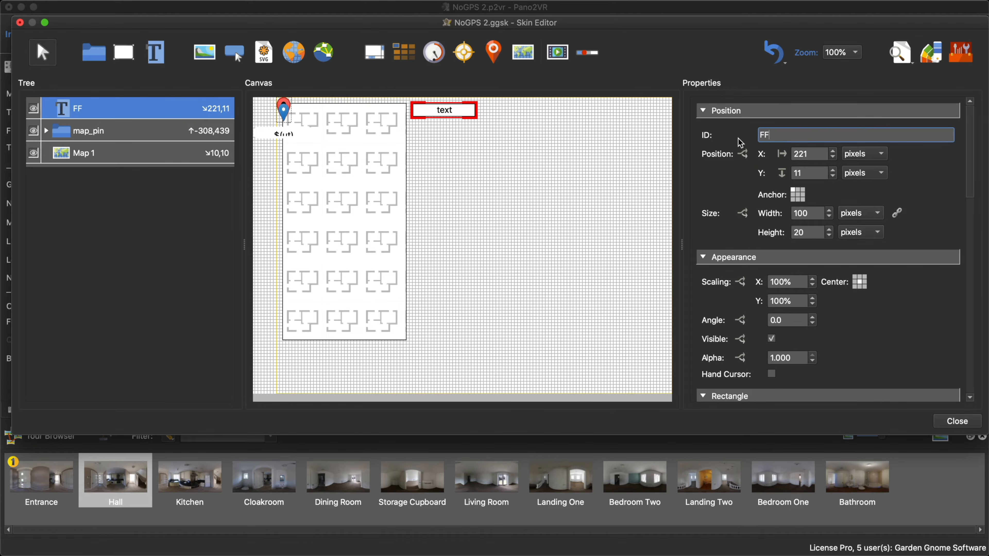
# - Add a second text element below FF at about X 225, Y 39 and set its ID to GF
pyautogui.click(150, 57)
pyautogui.click(432, 126)
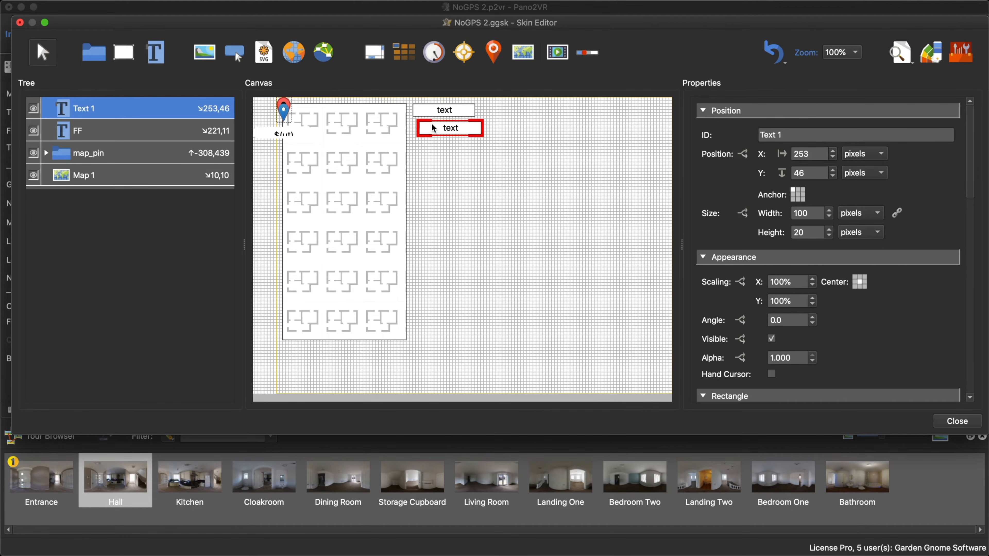
pyautogui.click(755, 136)
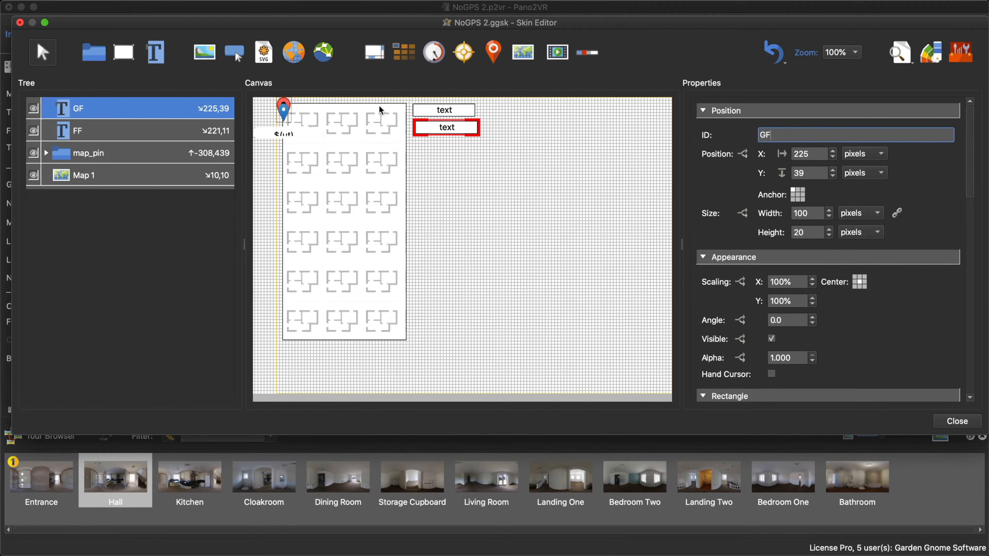
# - Align the left edges of the FF and GF text elements
pyautogui.click(461, 114)
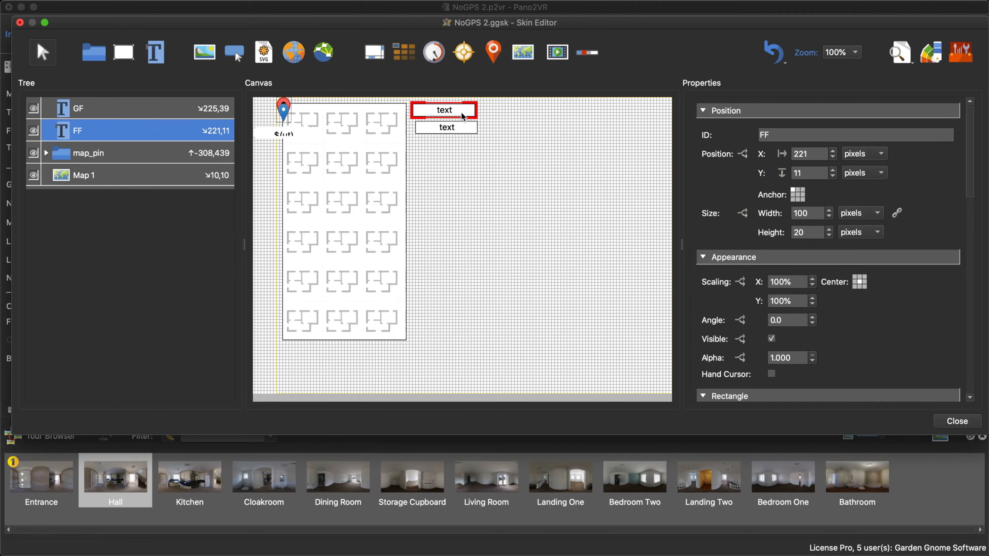
pyautogui.keyDown('shift'); pyautogui.click(469, 126); pyautogui.keyUp('shift')
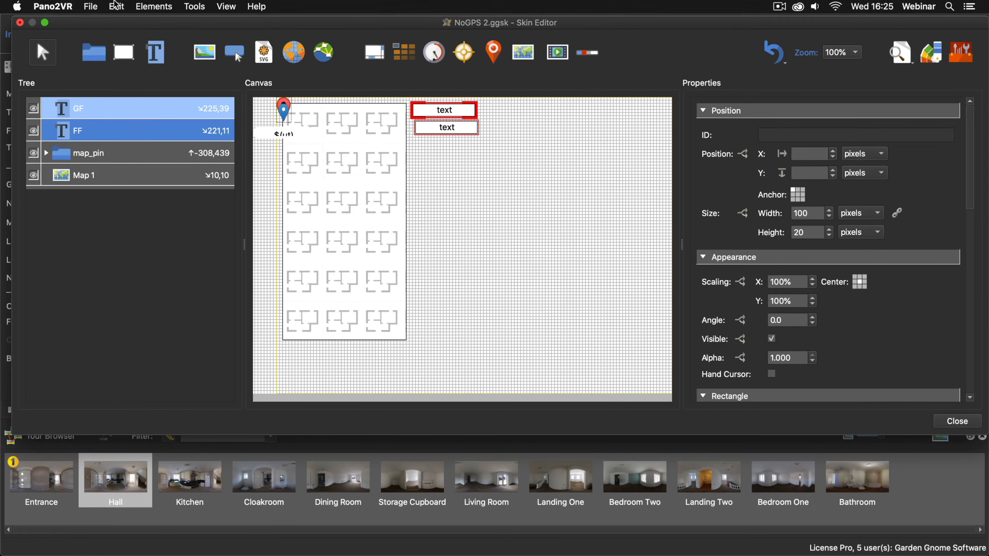
pyautogui.click(116, 7)
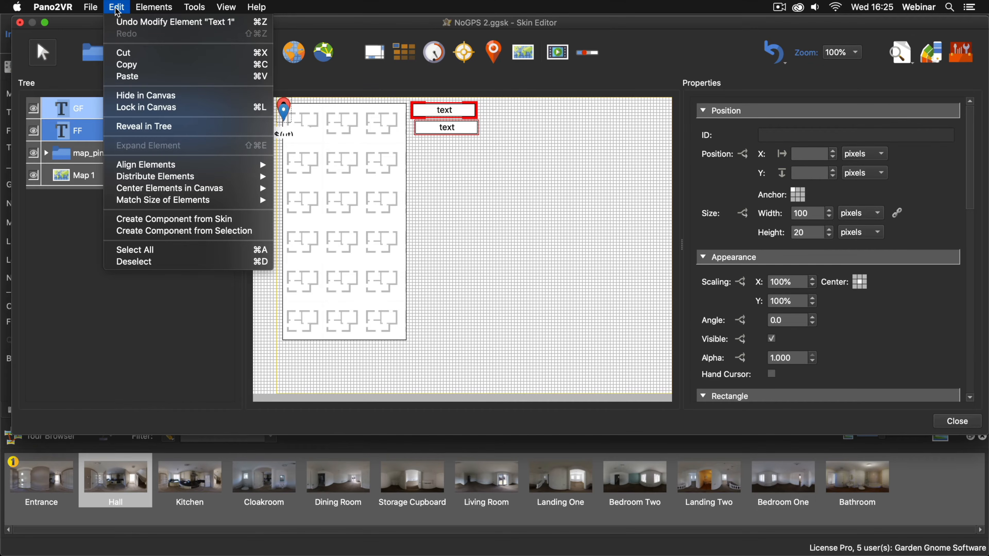
pyautogui.moveTo(174, 163)
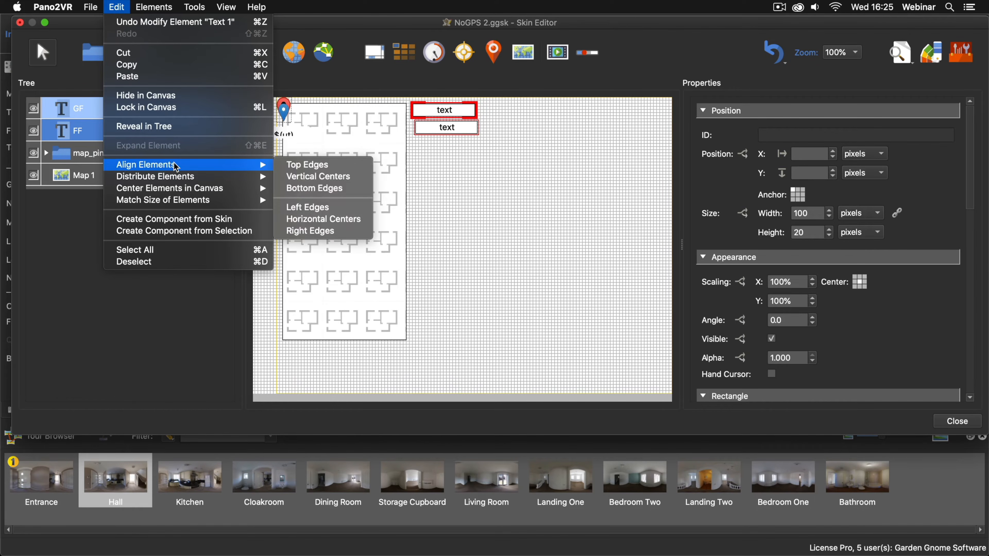
pyautogui.click(314, 207)
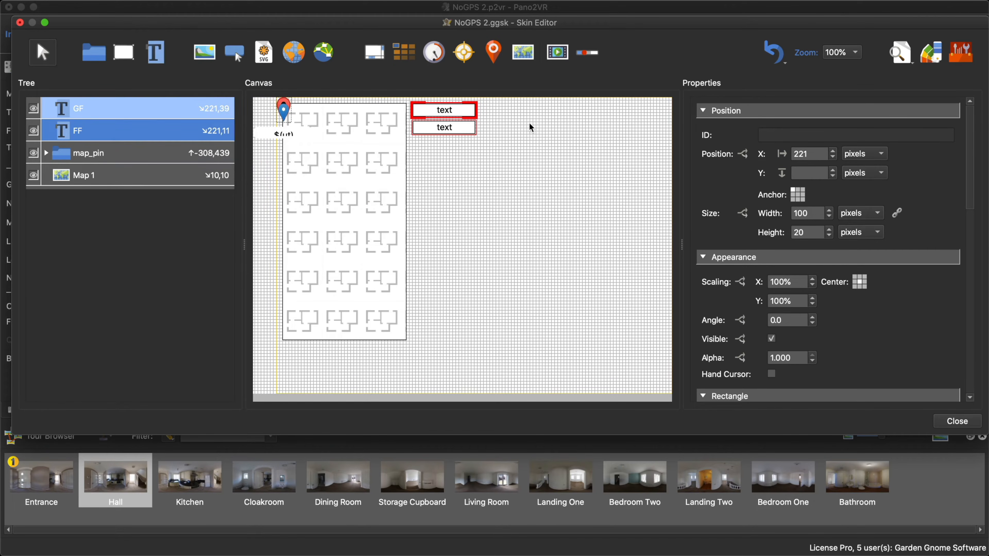
# - Enable Hand Cursor for both the FF and GF text elements
pyautogui.click(508, 123)
pyautogui.moveTo(493, 100); pyautogui.dragTo(455, 133)
pyautogui.scroll(-5, 863, 297)
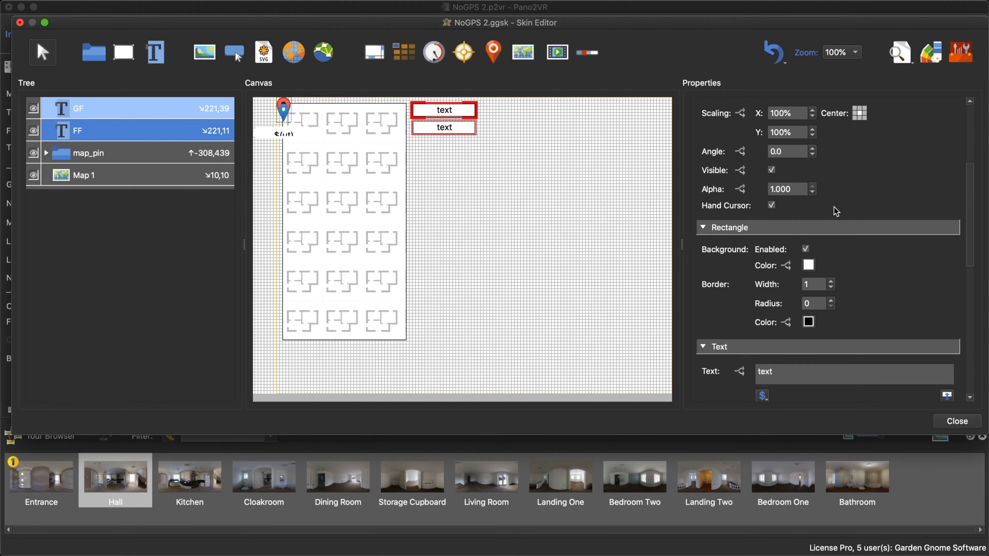
pyautogui.scroll(5, 835, 210)
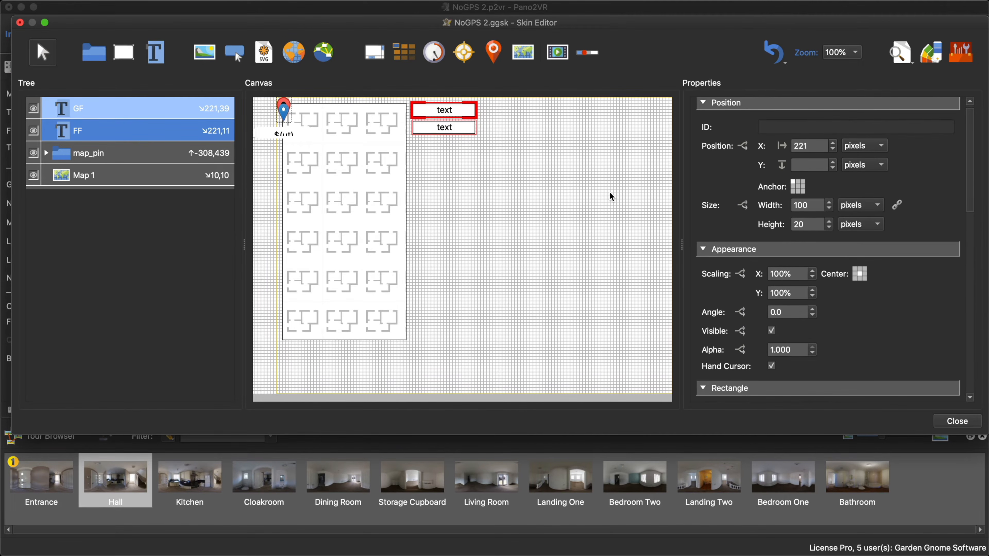
pyautogui.click(609, 192)
# - Set the text of the FF element to "First Floor"
pyautogui.click(462, 113)
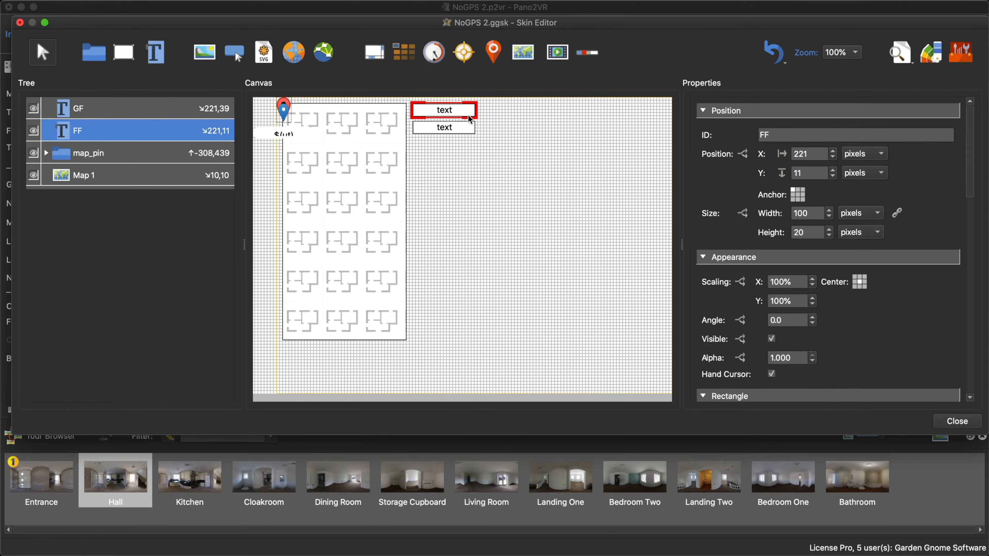
pyautogui.scroll(-6, 887, 304)
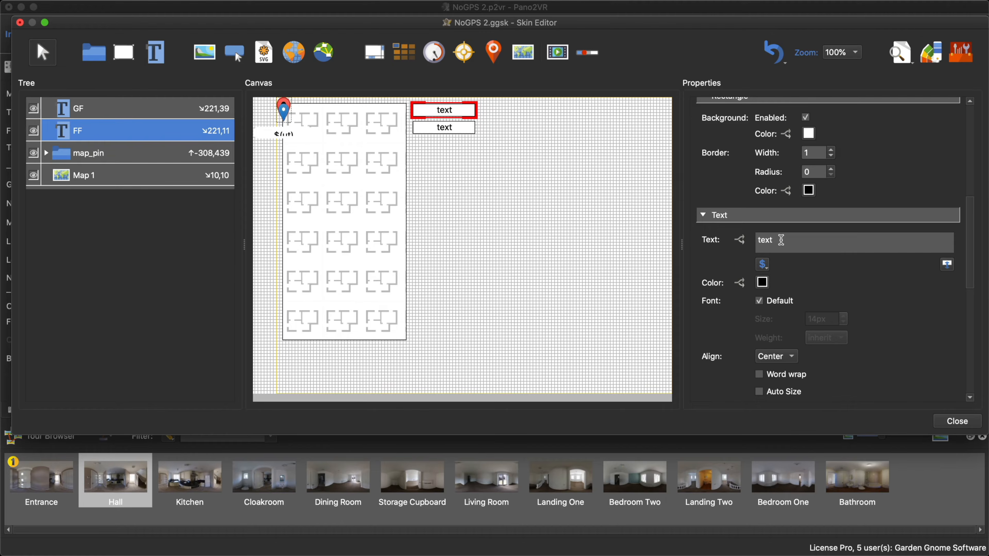
pyautogui.moveTo(782, 240); pyautogui.dragTo(740, 244)
pyautogui.write('First Floor')
# - Set the text of the GF element to "Ground Floor"
pyautogui.click(469, 129)
pyautogui.scroll(-10, 892, 316)
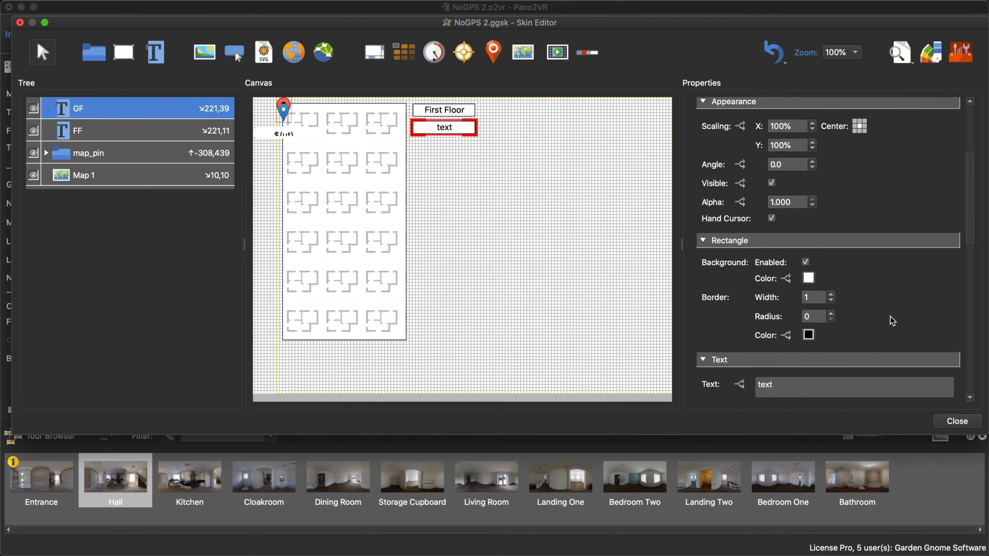
pyautogui.moveTo(803, 327); pyautogui.dragTo(755, 324)
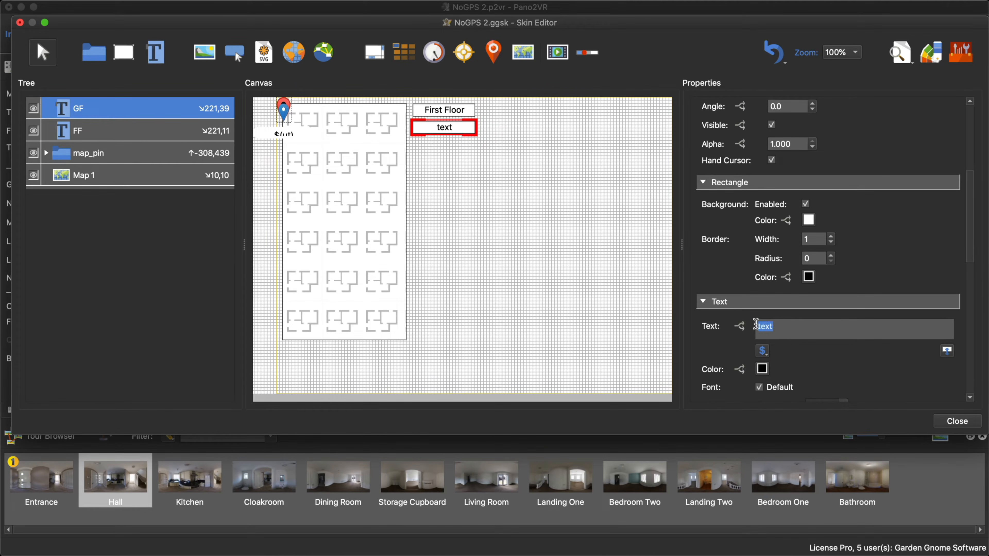
pyautogui.write('Ground Floor')
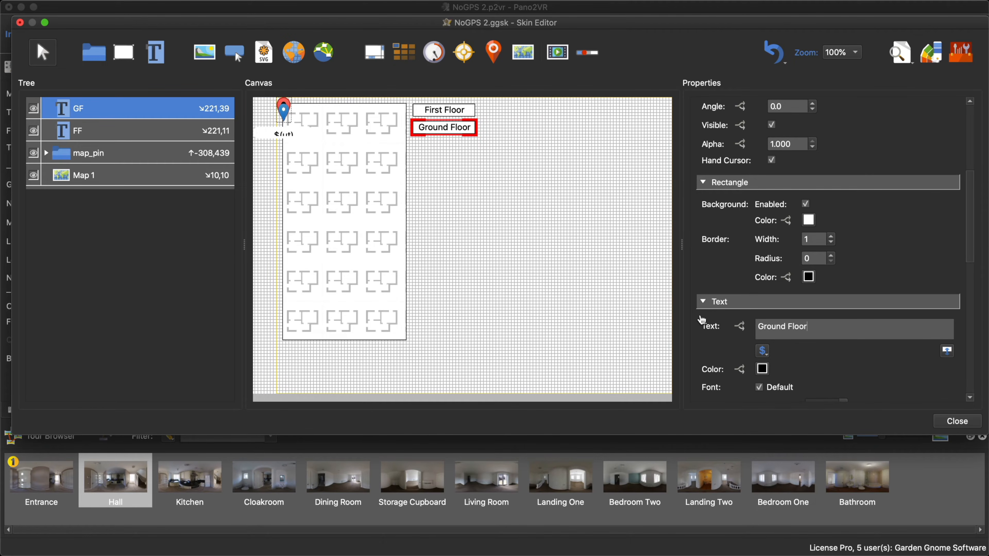
pyautogui.click(574, 289)
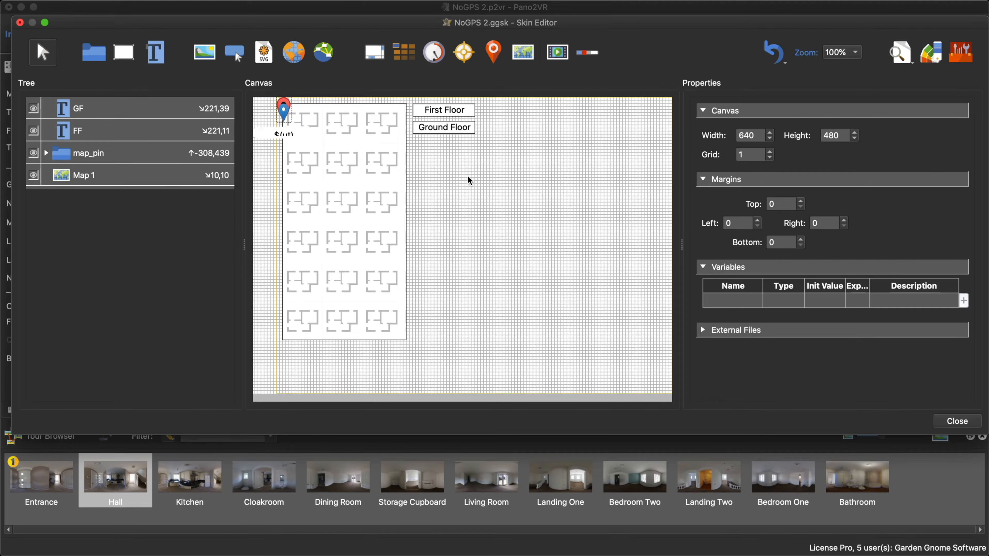
# - Add a new action to the Ground Floor text element with Mouse Click as its source
pyautogui.click(459, 131)
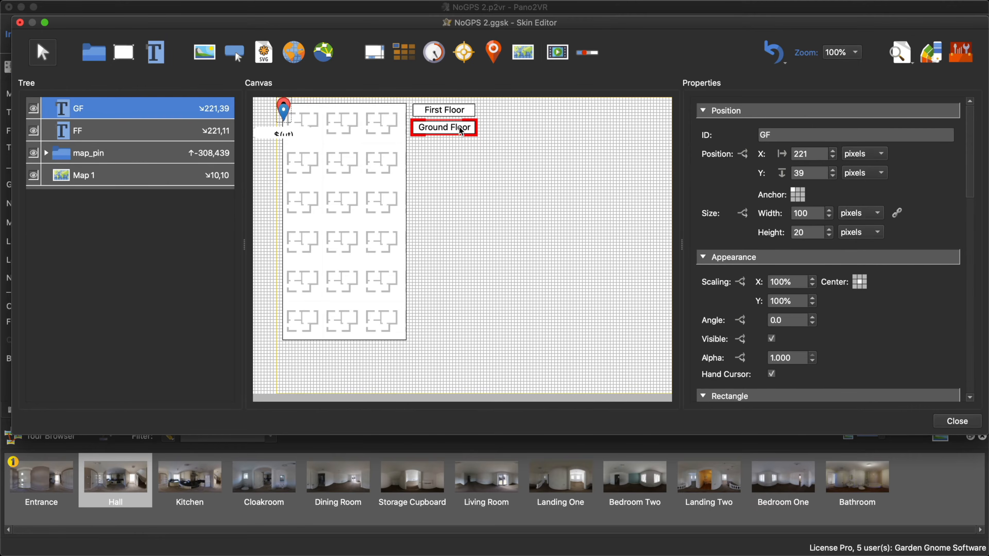
pyautogui.scroll(-5, 866, 312)
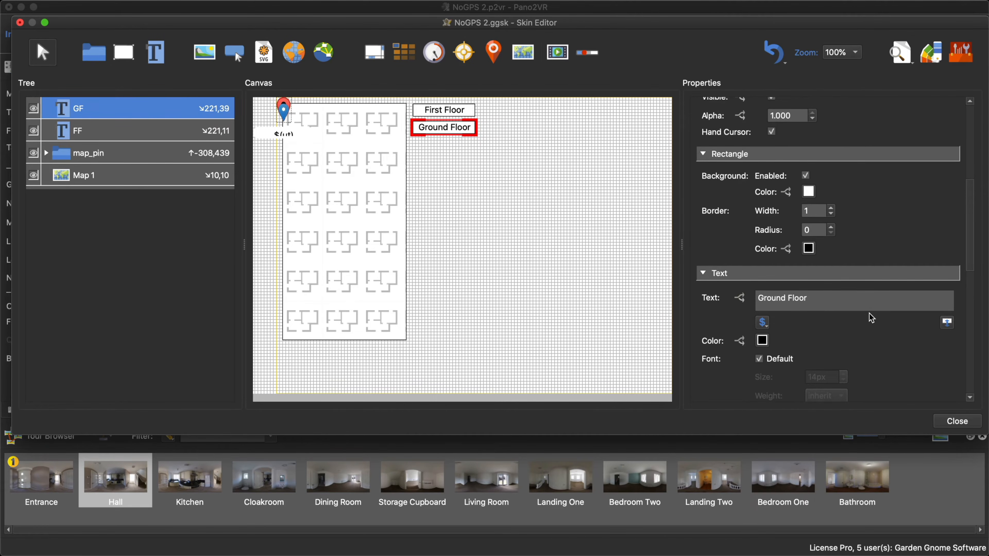
pyautogui.scroll(-3, 868, 316)
pyautogui.moveTo(975, 238); pyautogui.dragTo(972, 322)
pyautogui.scroll(-3, 973, 322)
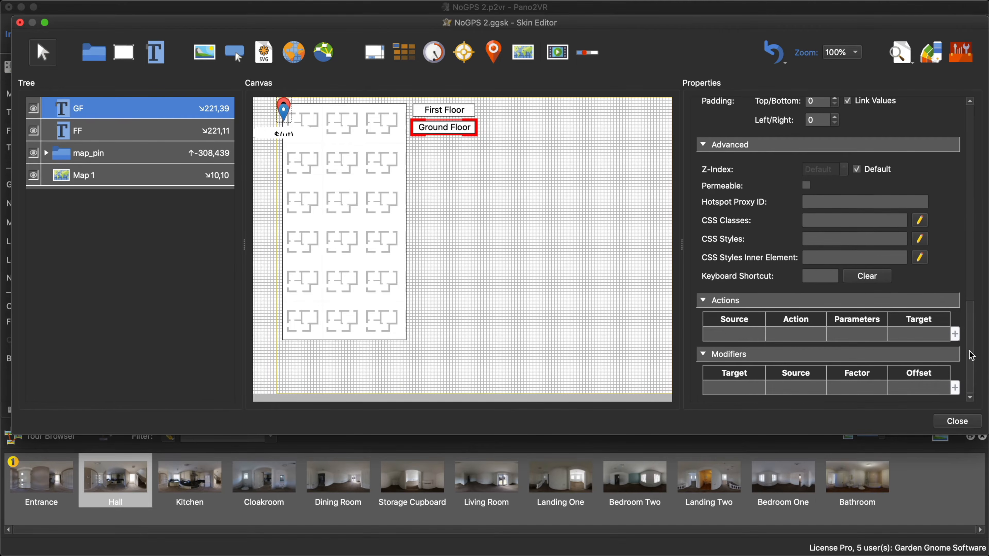
pyautogui.doubleClick(724, 332)
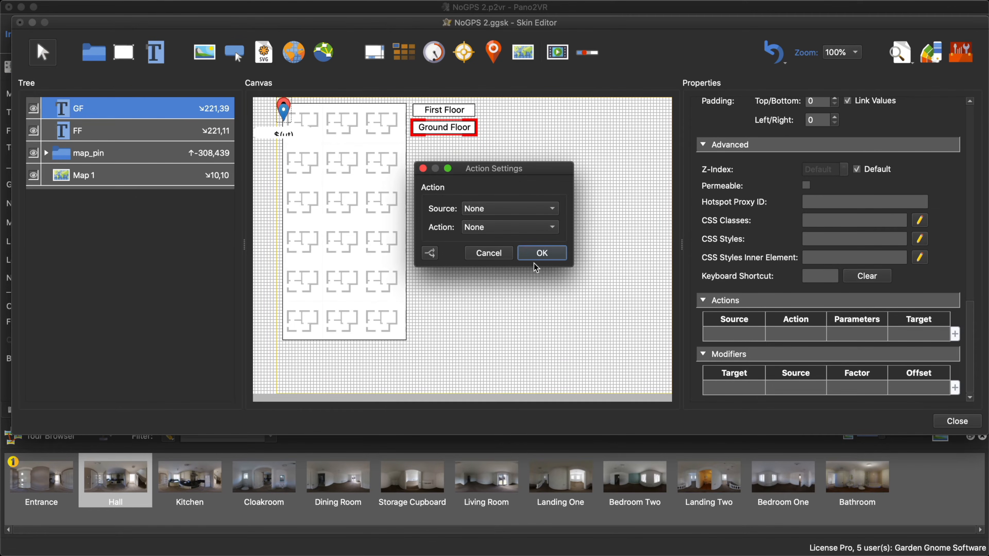
pyautogui.moveTo(521, 194); pyautogui.dragTo(603, 166)
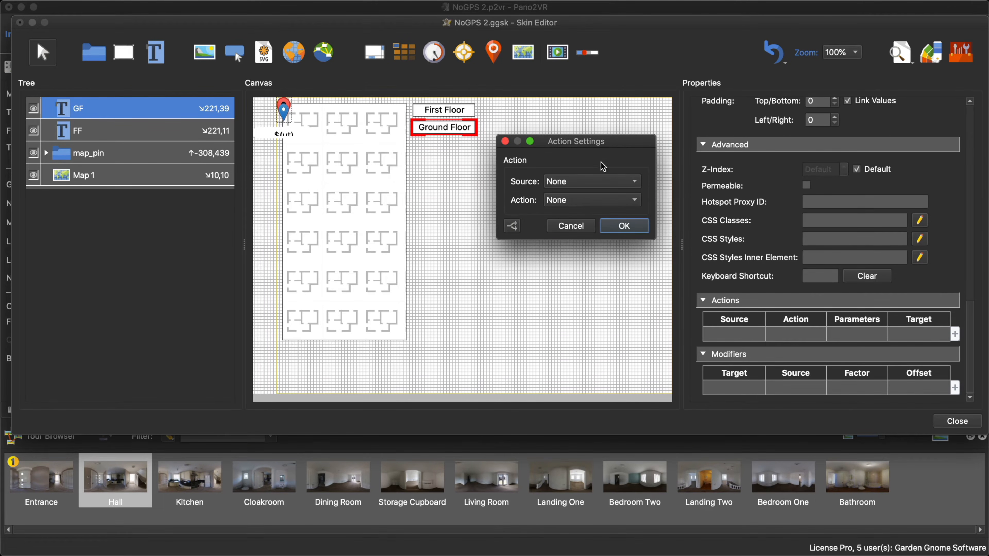
pyautogui.click(587, 185)
pyautogui.click(589, 196)
# - Set the Ground Floor action to Maps, type Change Map, with Map ID FloorPlan01 and target Map 1
pyautogui.click(580, 205)
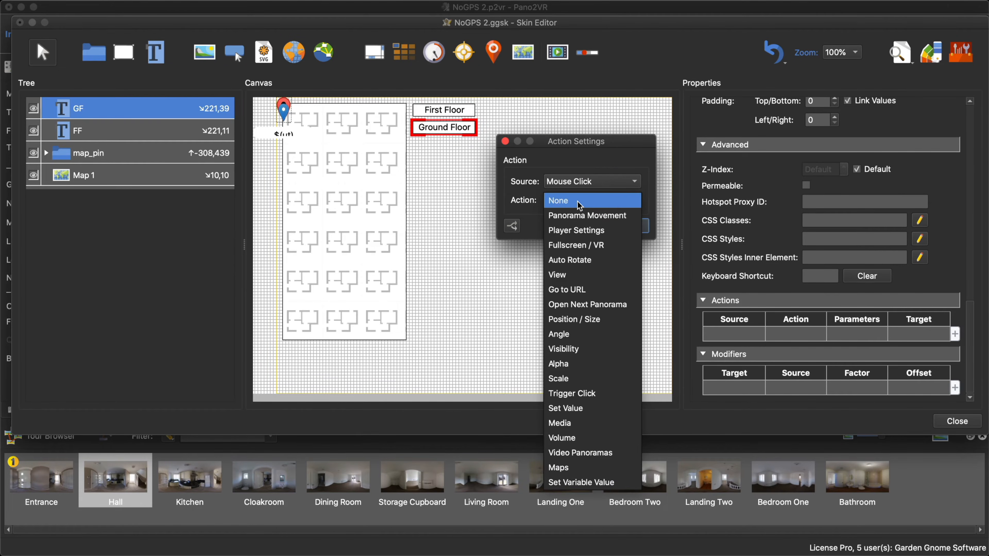
pyautogui.click(564, 470)
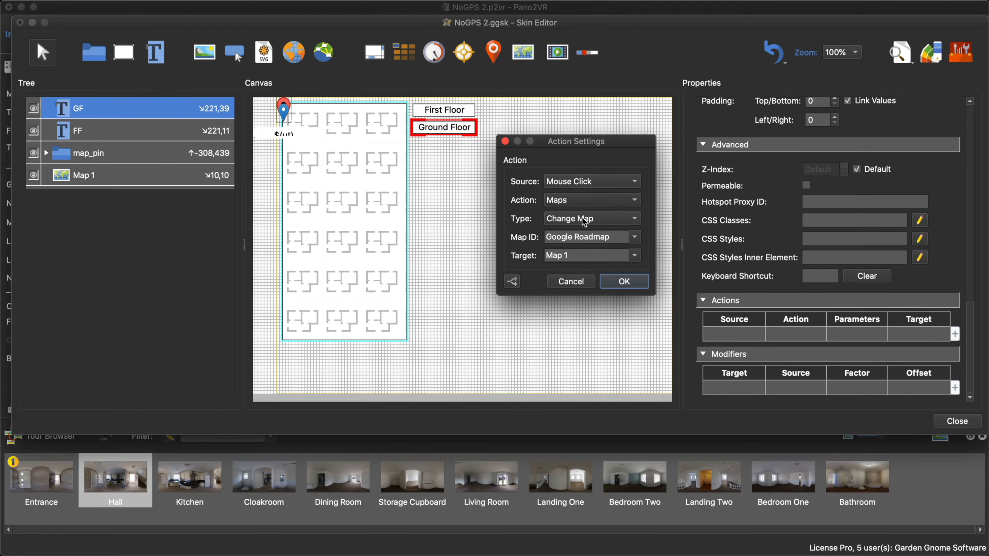
pyautogui.click(622, 221)
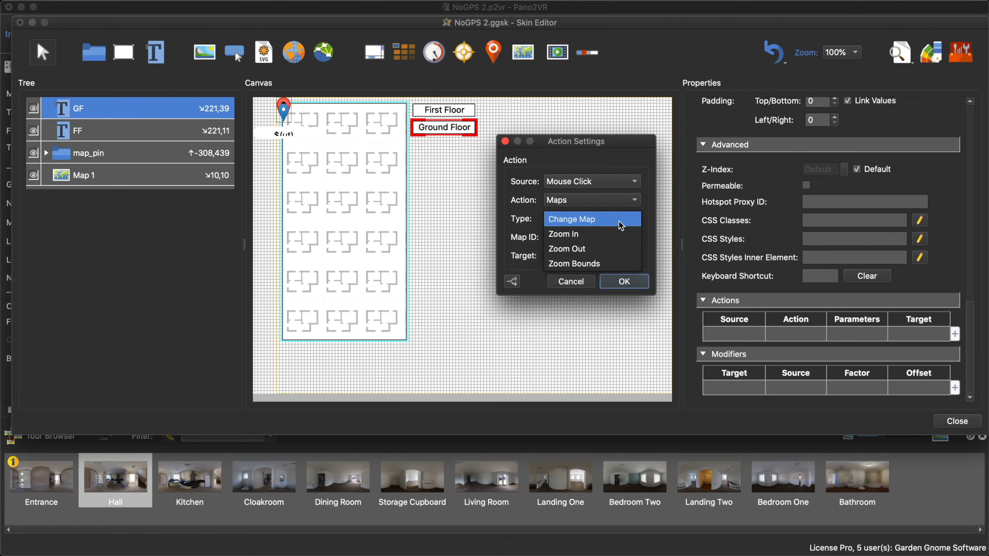
pyautogui.click(620, 222)
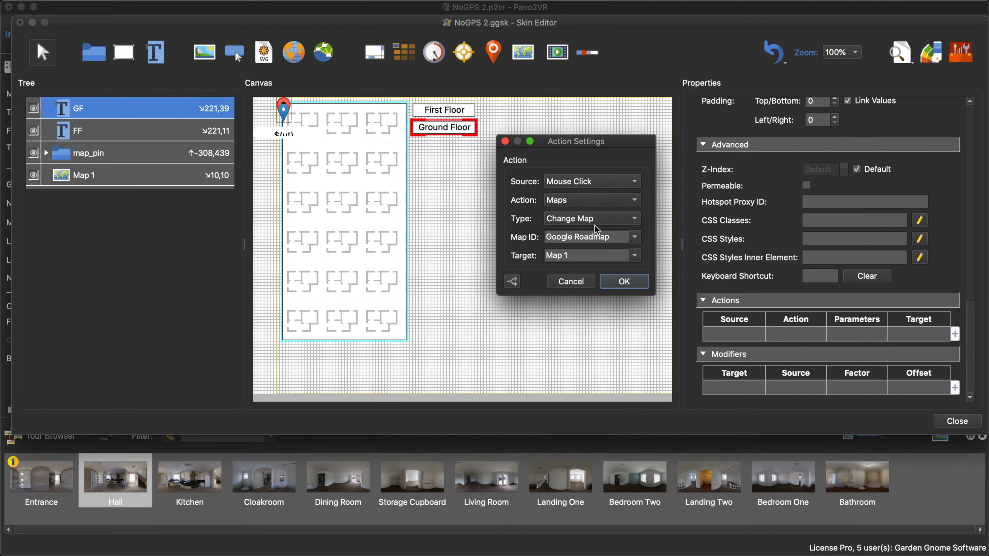
pyautogui.click(635, 237)
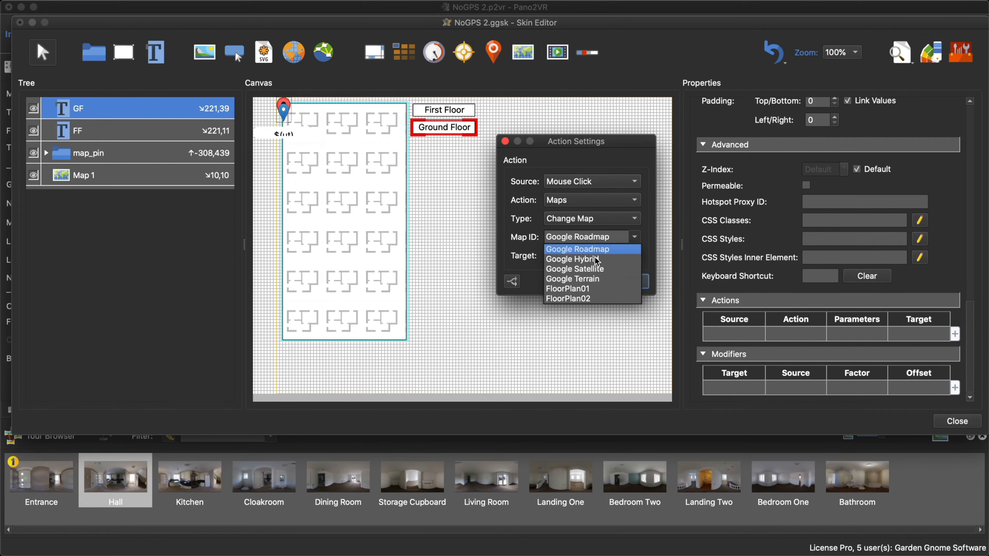
pyautogui.click(596, 289)
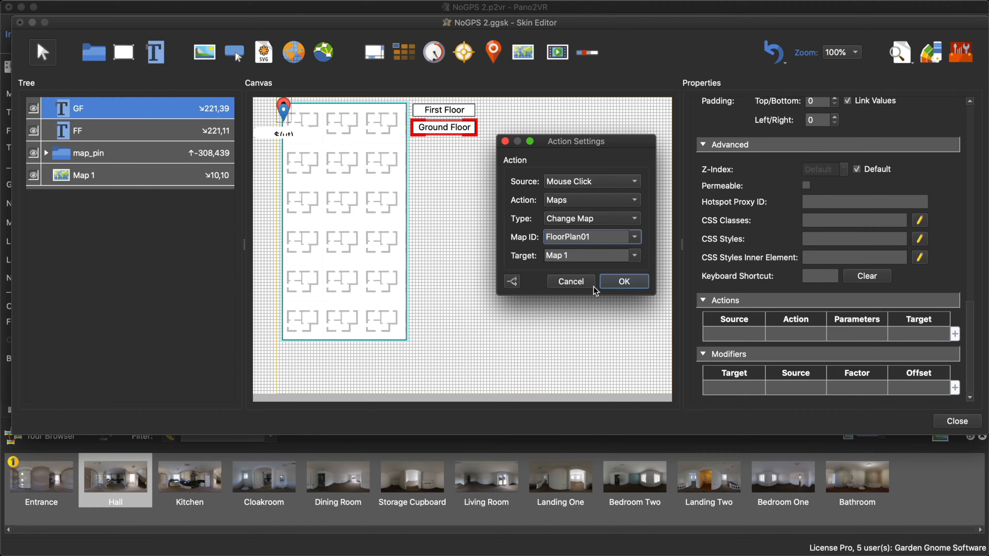
pyautogui.click(630, 282)
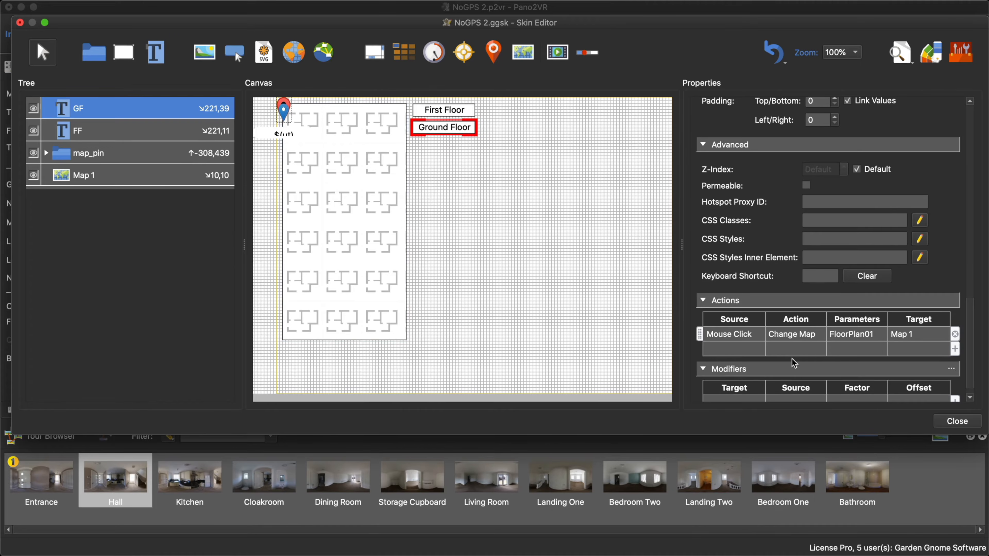
# - Copy the Ground Floor element's Change Map action to the First Floor text element
pyautogui.click(739, 339)
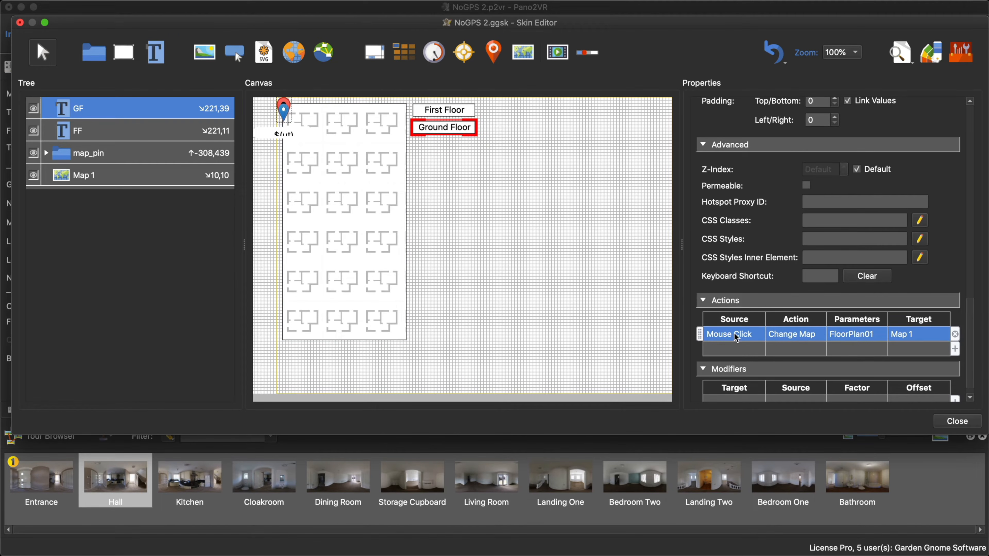
pyautogui.click(462, 111)
pyautogui.scroll(-10, 833, 320)
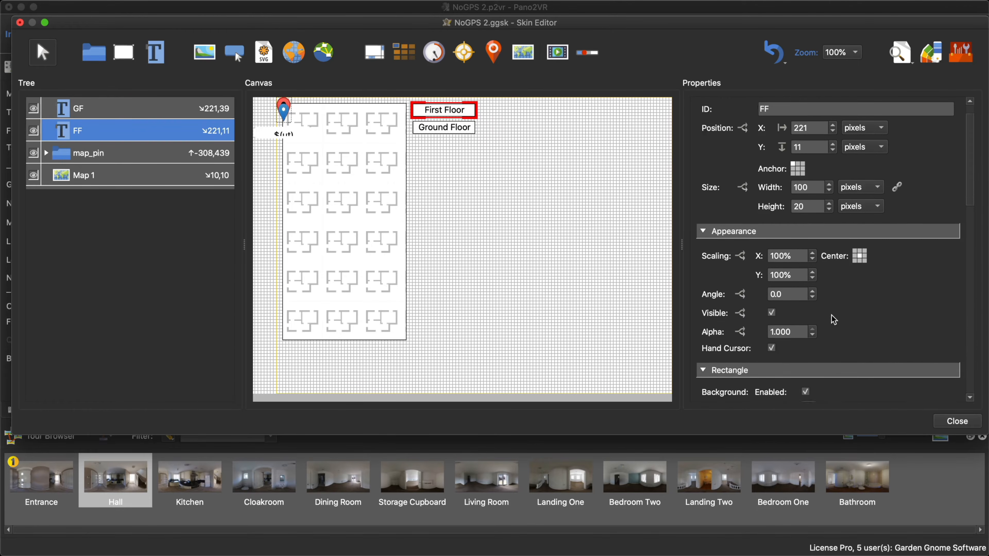
pyautogui.scroll(-10, 869, 321)
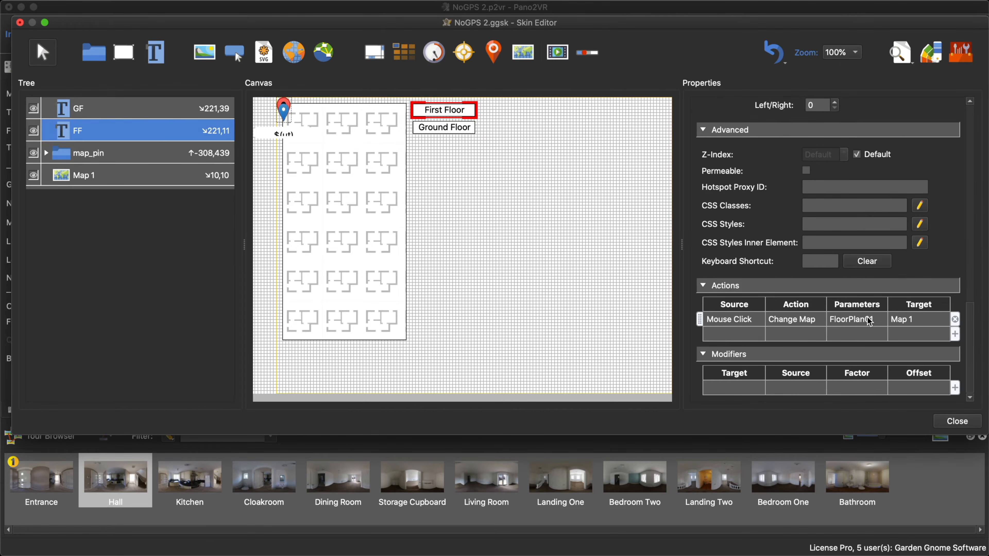
# - Set the Map ID of the First Floor element's Change Map action to FloorPlan02
pyautogui.doubleClick(796, 320)
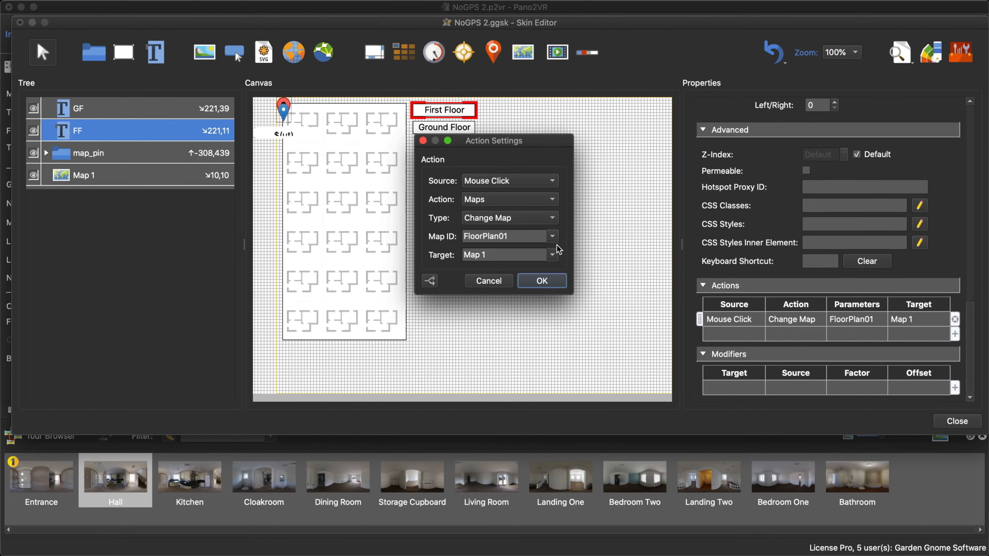
pyautogui.click(552, 237)
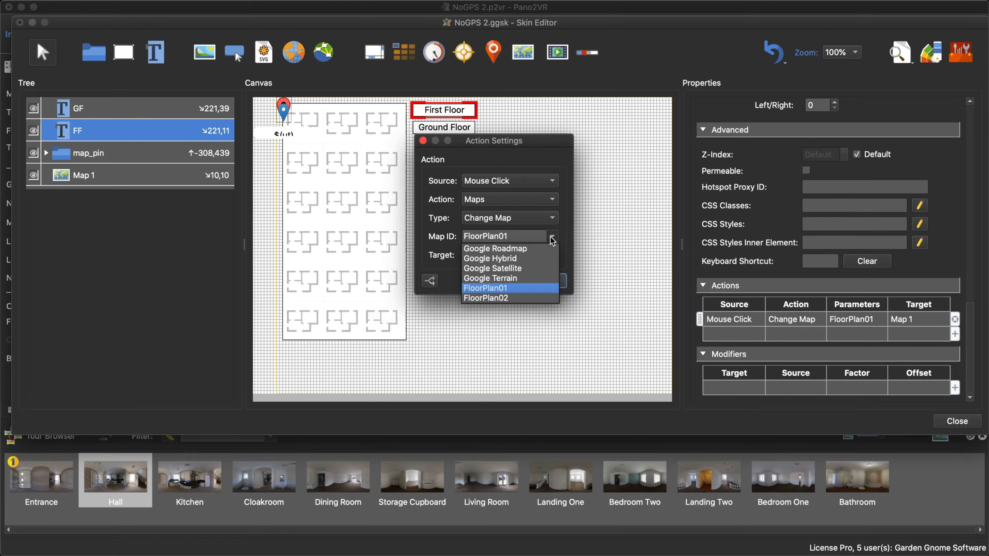
pyautogui.click(525, 297)
pyautogui.click(545, 282)
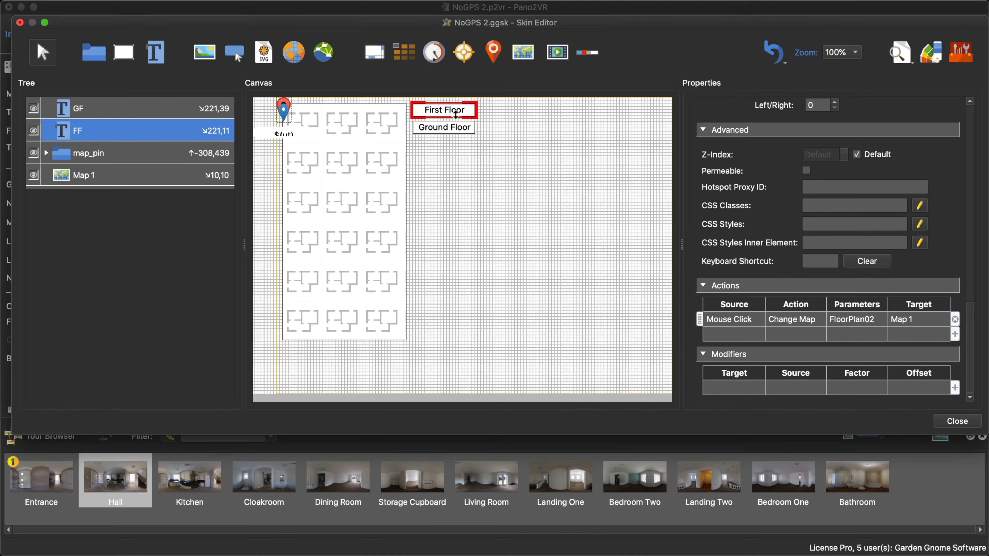
# - Close the Skin Editor, saving the skin, and open the tour output in the browser
pyautogui.click(958, 421)
pyautogui.click(575, 237)
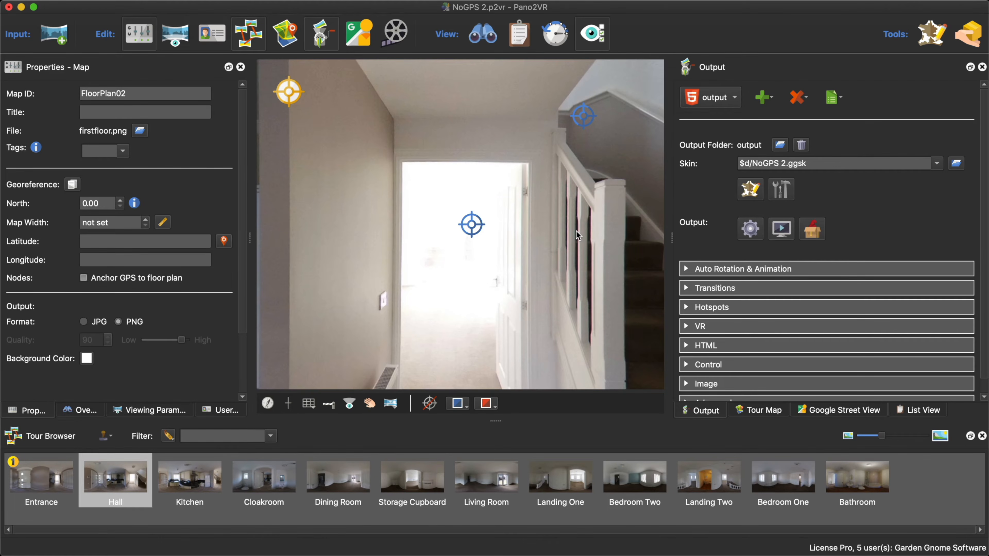
pyautogui.press('Return')
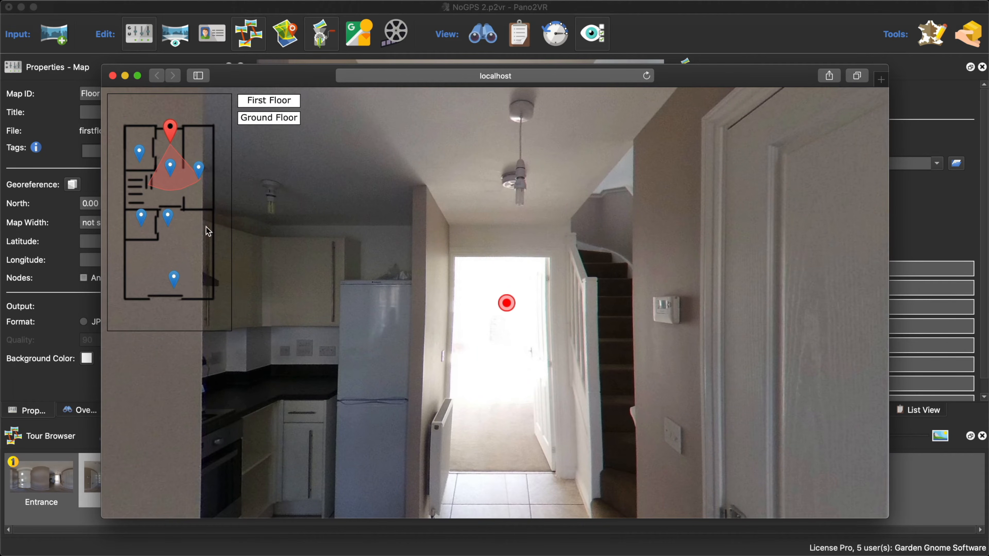
# - Test the First Floor and Ground Floor map buttons, map pins and Landing One hotspot, closing the preview when done
pyautogui.click(293, 101)
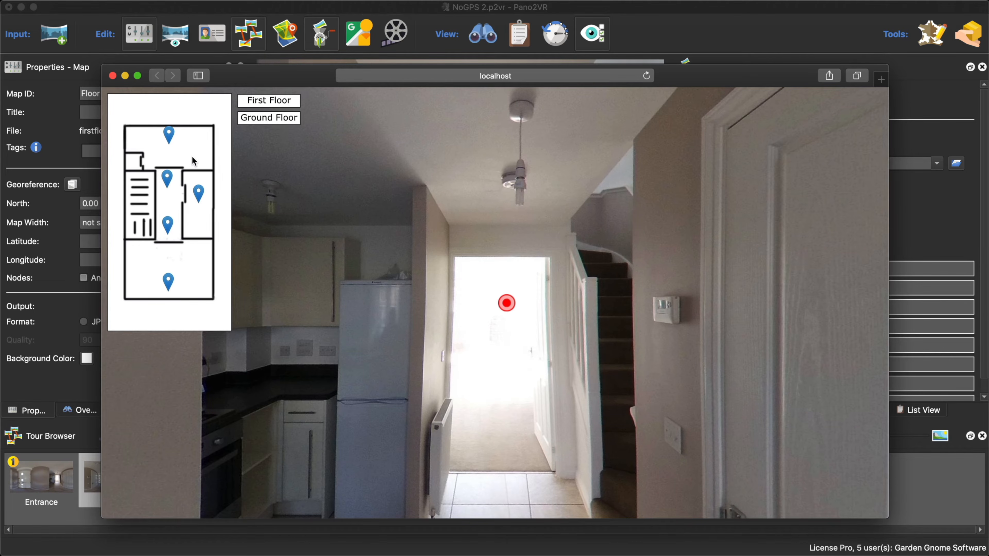
pyautogui.click(283, 124)
pyautogui.click(168, 216)
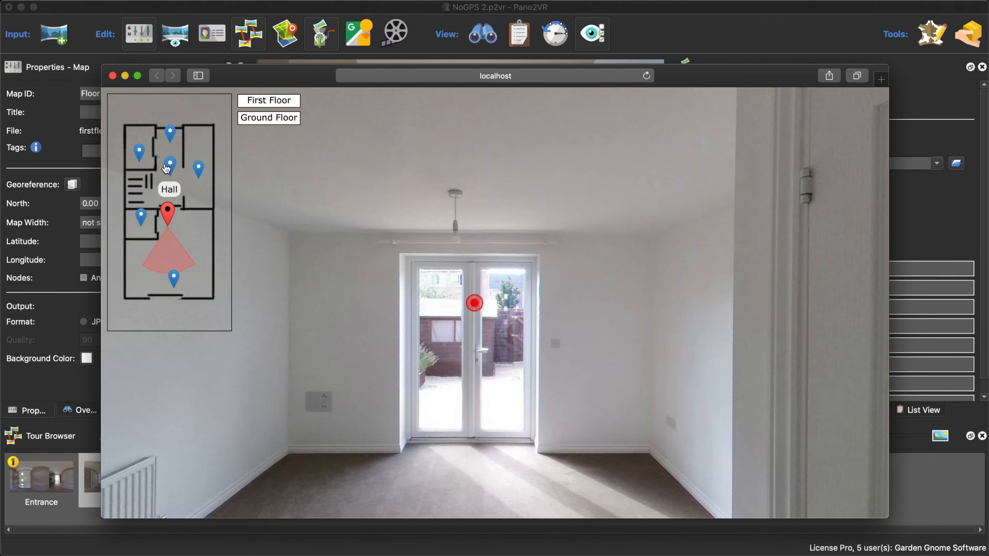
pyautogui.click(170, 166)
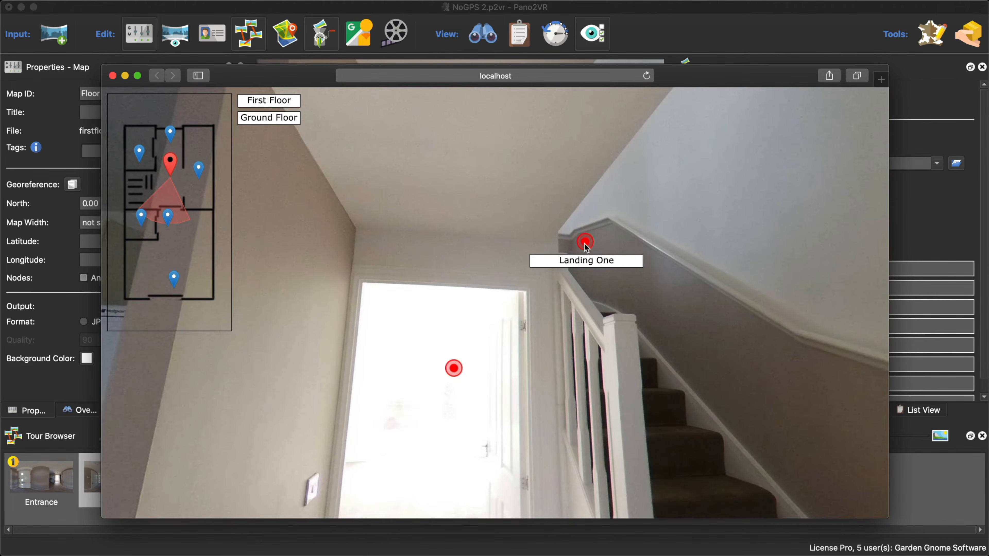
pyautogui.click(588, 242)
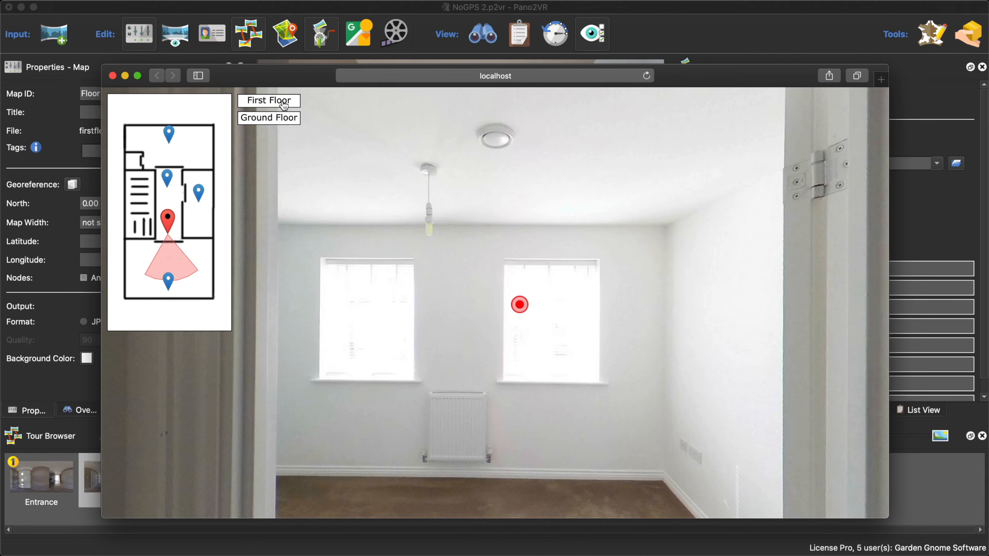
pyautogui.click(290, 121)
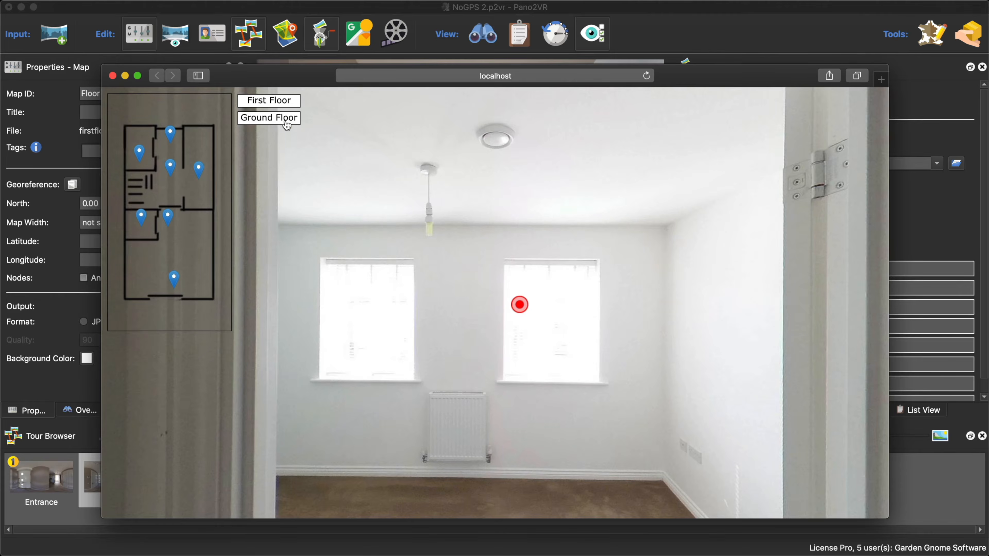
pyautogui.click(199, 166)
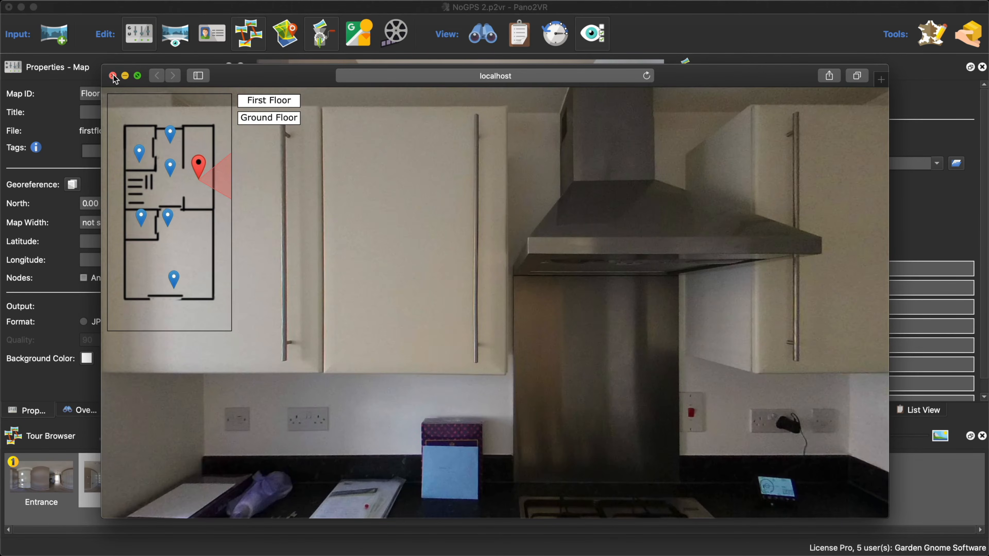
pyautogui.click(113, 76)
# - Reopen the skin for editing and place two new text elements below the Ground Floor text element
pyautogui.click(749, 190)
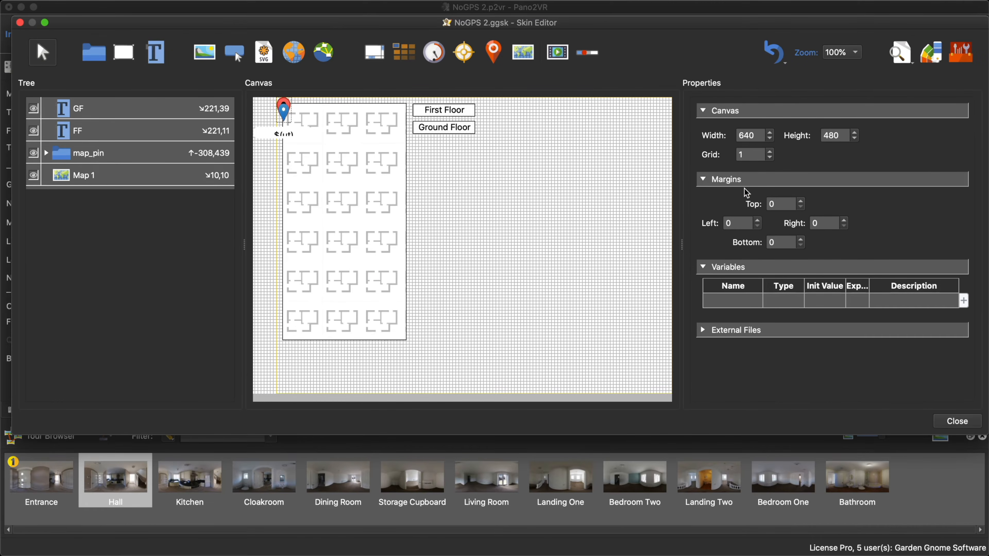
pyautogui.click(434, 153)
pyautogui.moveTo(450, 158)
pyautogui.mouseDown()
pyautogui.moveTo(428, 145)
pyautogui.moveTo(433, 164)
pyautogui.mouseUp()
pyautogui.click(161, 58)
pyautogui.click(429, 166)
# - Set the ID of the upper new text element to "Zoom In"
pyautogui.click(438, 154)
pyautogui.tripleClick(821, 133)
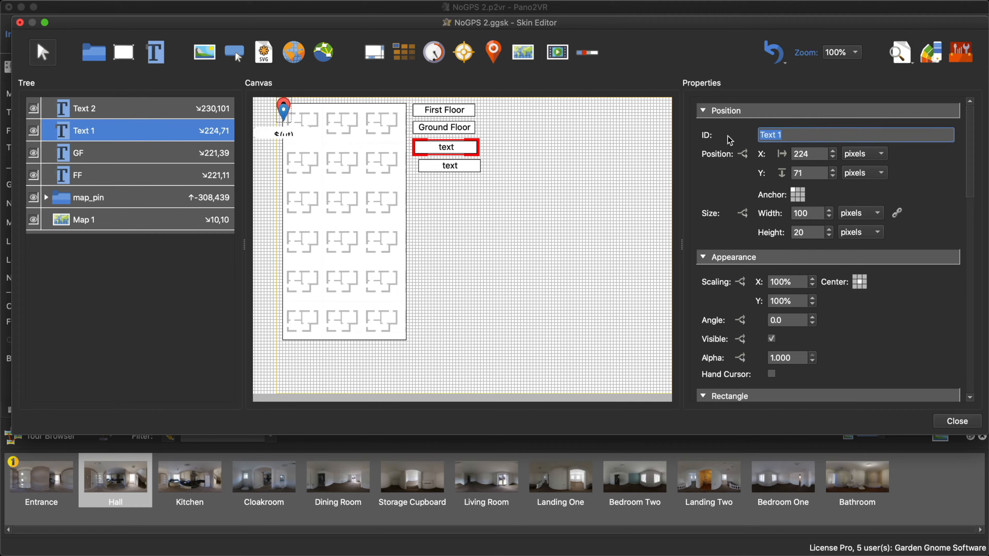
pyautogui.write('Zoom In')
# - Set the ID of the lower new text element to "ZoomOut"
pyautogui.click(447, 171)
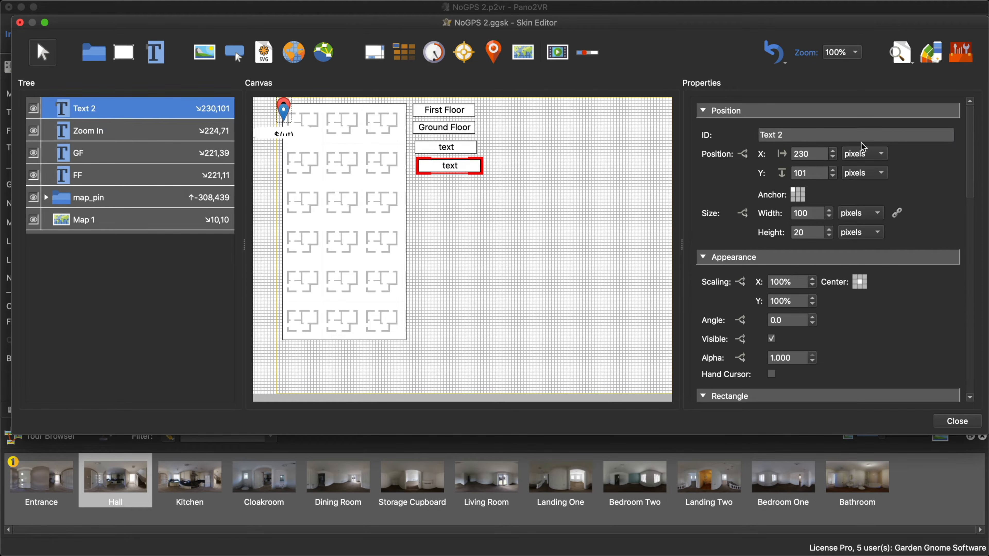
pyautogui.moveTo(861, 141); pyautogui.dragTo(742, 138)
pyautogui.write('Zoom Ou')
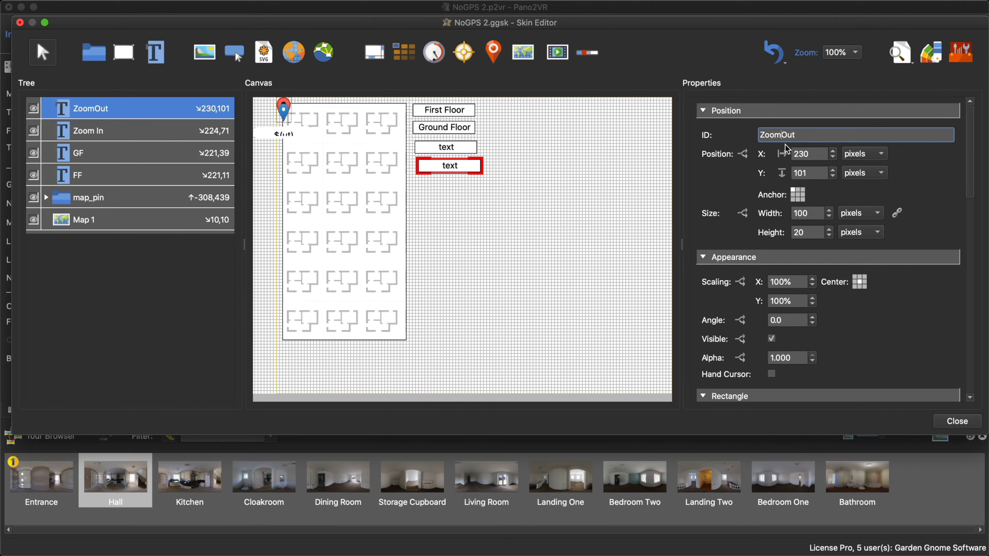
# - Remove the space from the Zoom In element's ID to make it "ZoomIn"
pyautogui.click(471, 150)
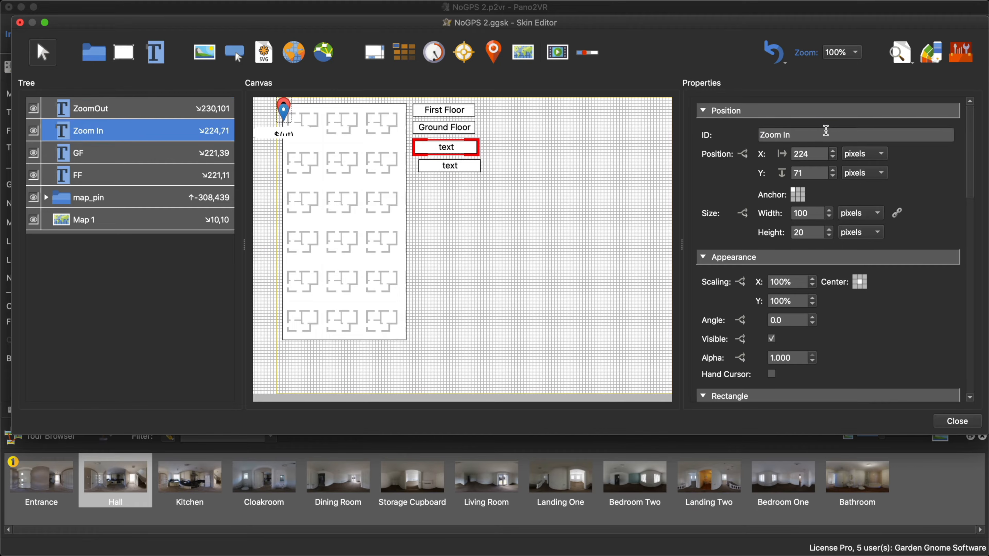
pyautogui.click(783, 135)
pyautogui.press('BackSpace')
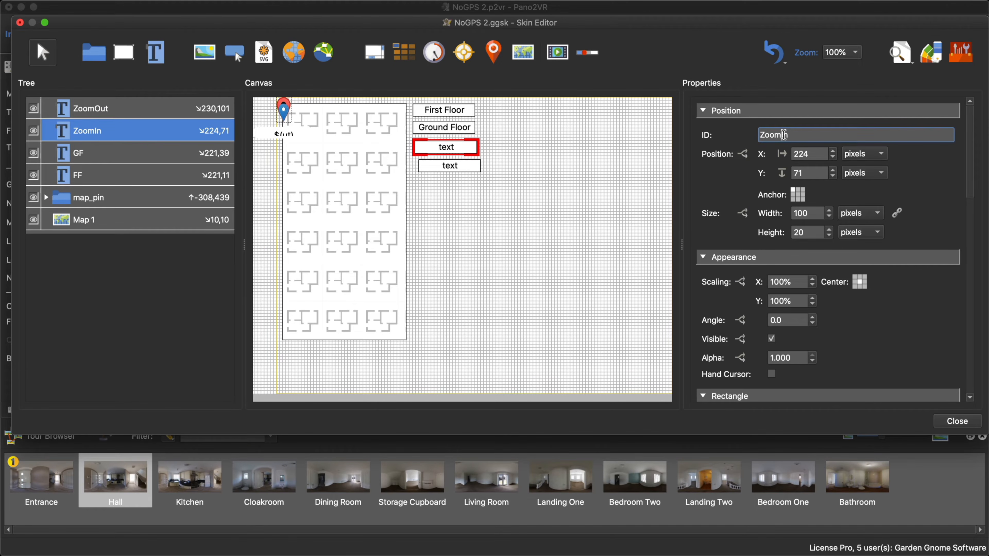
# - Add a Mouse Click action to the ZoomIn element that runs the Maps Zoom In type on Map 1
pyautogui.scroll(-5, 931, 269)
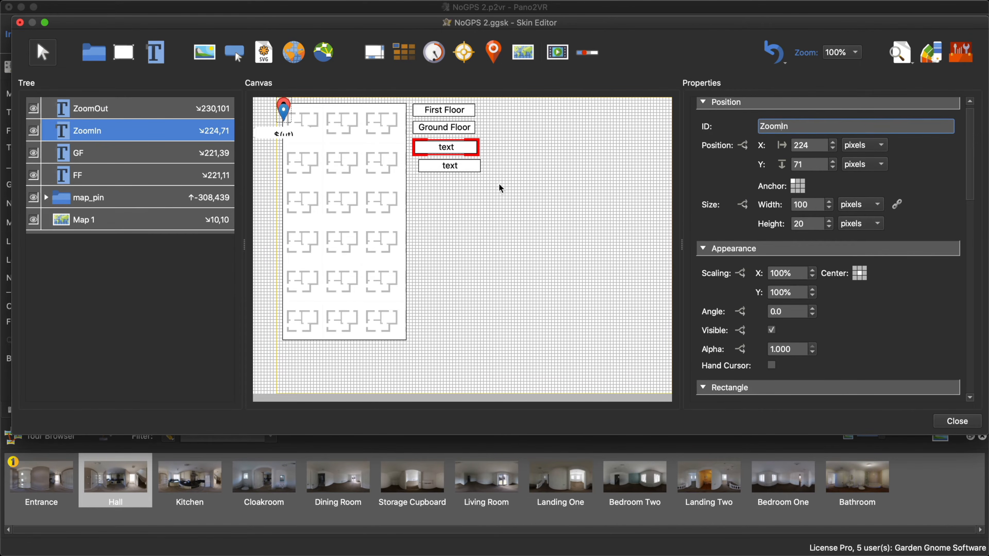
pyautogui.scroll(-8, 933, 273)
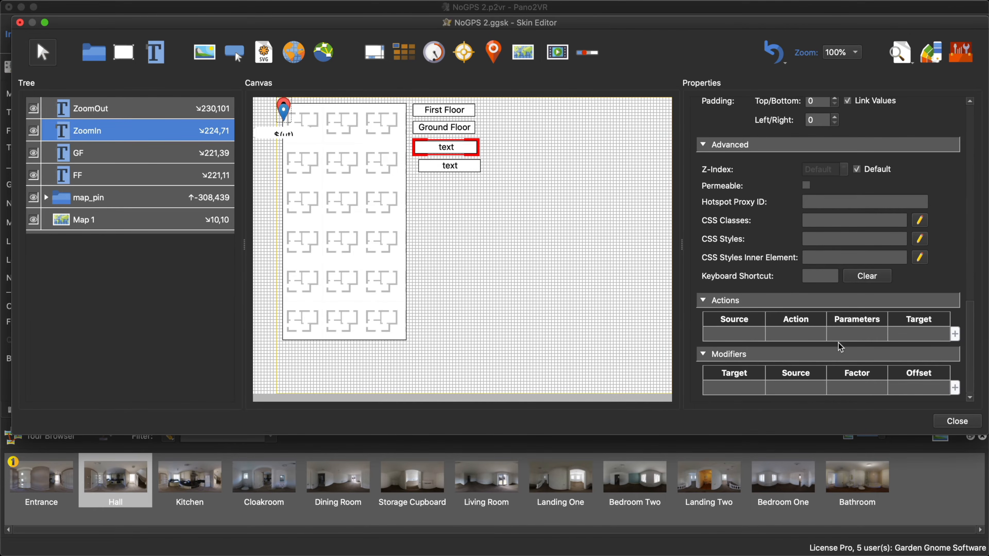
pyautogui.doubleClick(746, 335)
pyautogui.click(525, 209)
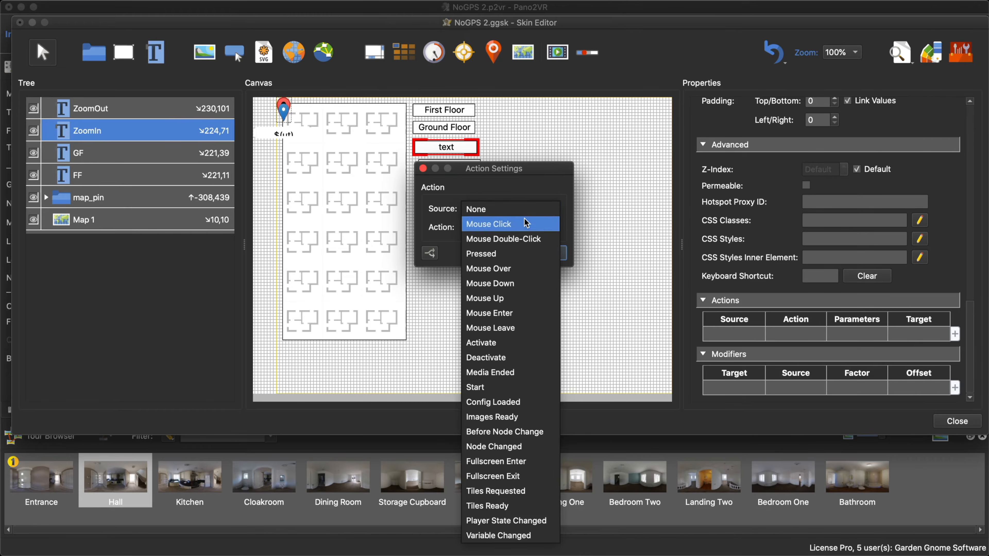
pyautogui.click(526, 222)
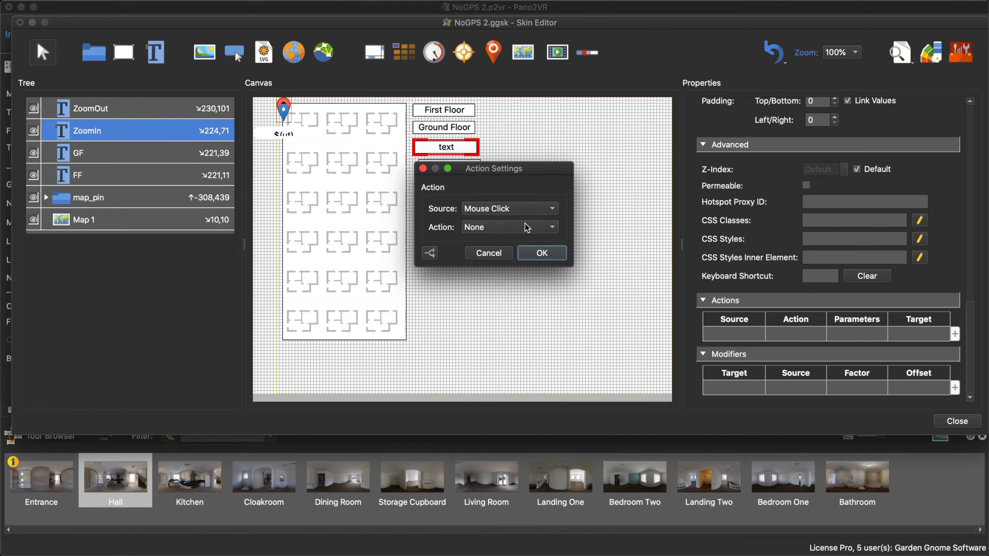
pyautogui.click(528, 226)
pyautogui.click(502, 493)
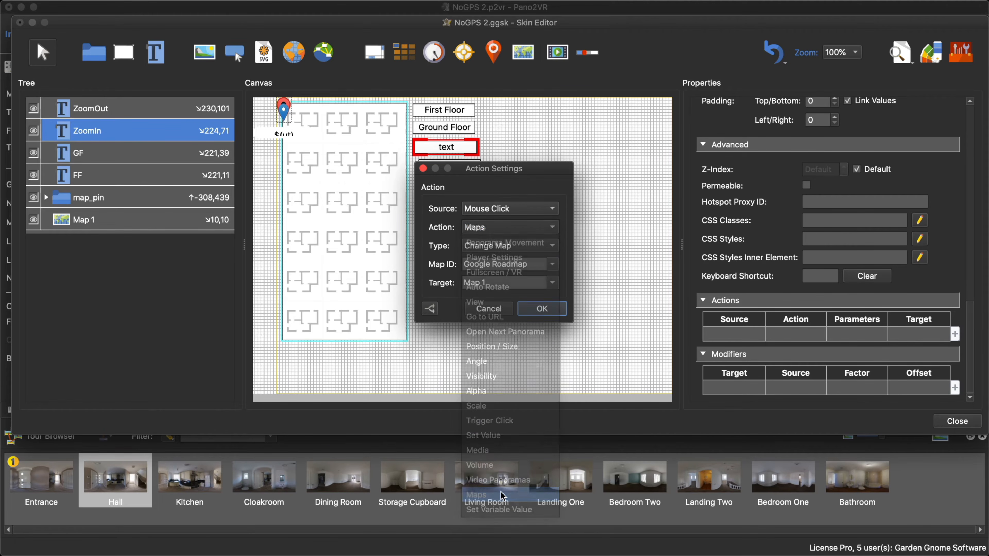
pyautogui.click(539, 247)
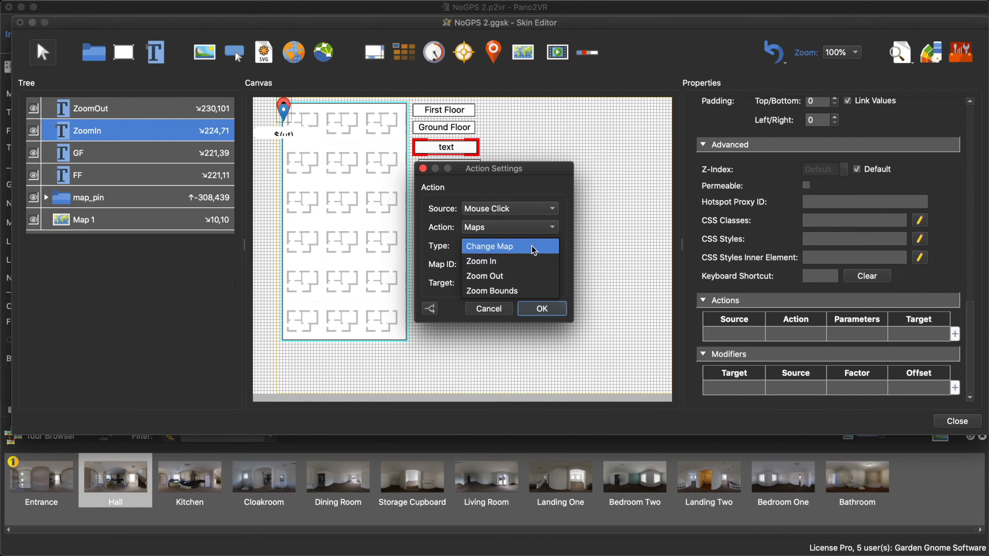
pyautogui.click(532, 255)
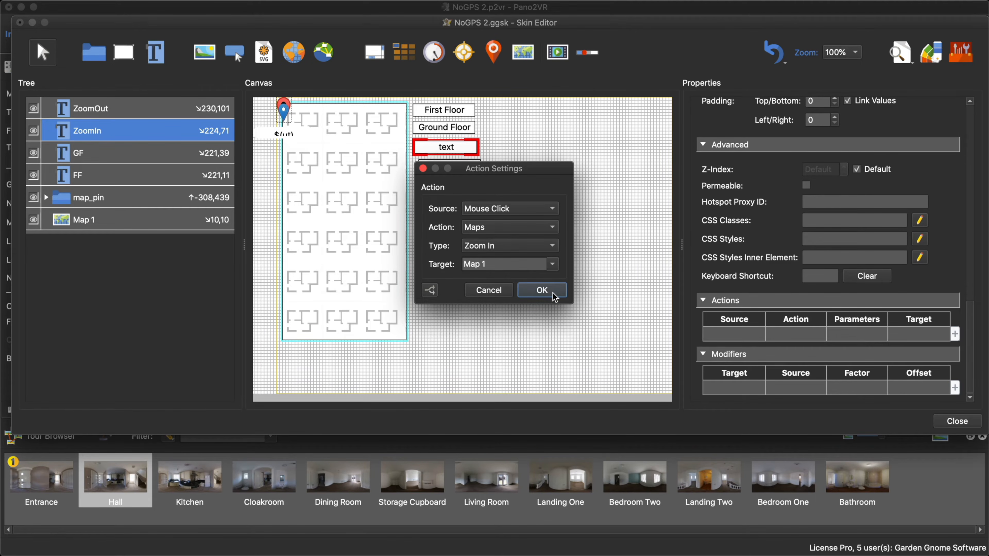
pyautogui.click(541, 290)
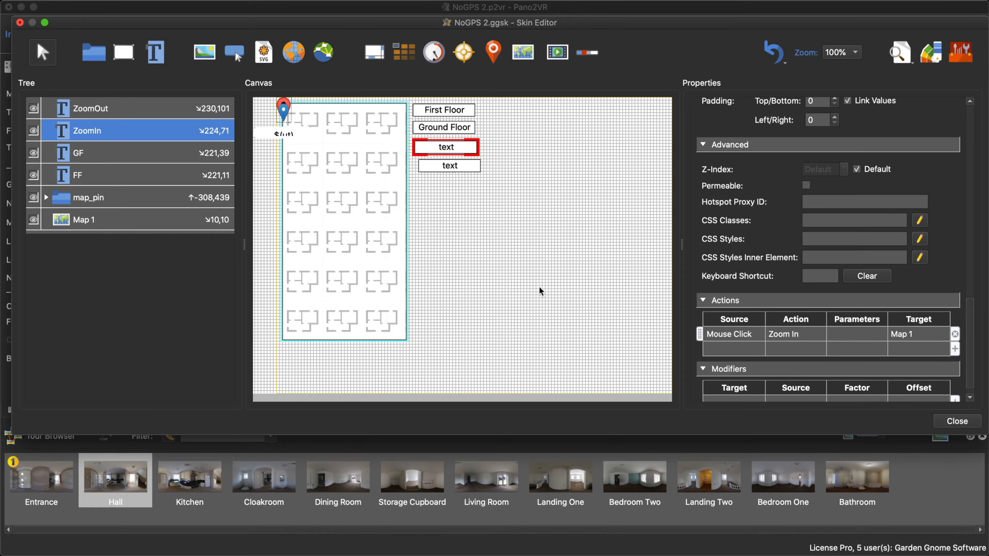
# - Copy the ZoomIn element's mouse click action to the ZoomOut element and change its type to Zoom Out
pyautogui.click(751, 333)
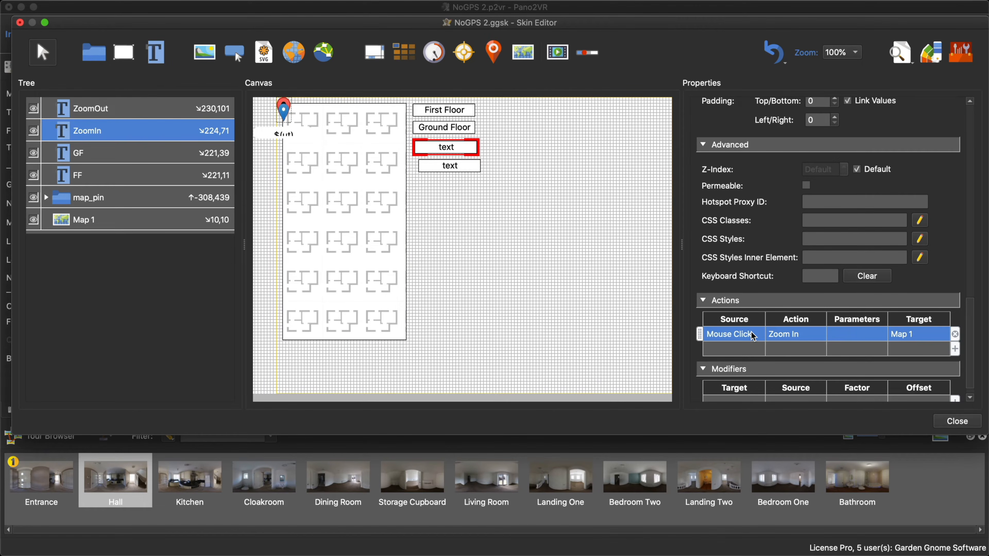
pyautogui.click(459, 169)
pyautogui.scroll(-10, 882, 360)
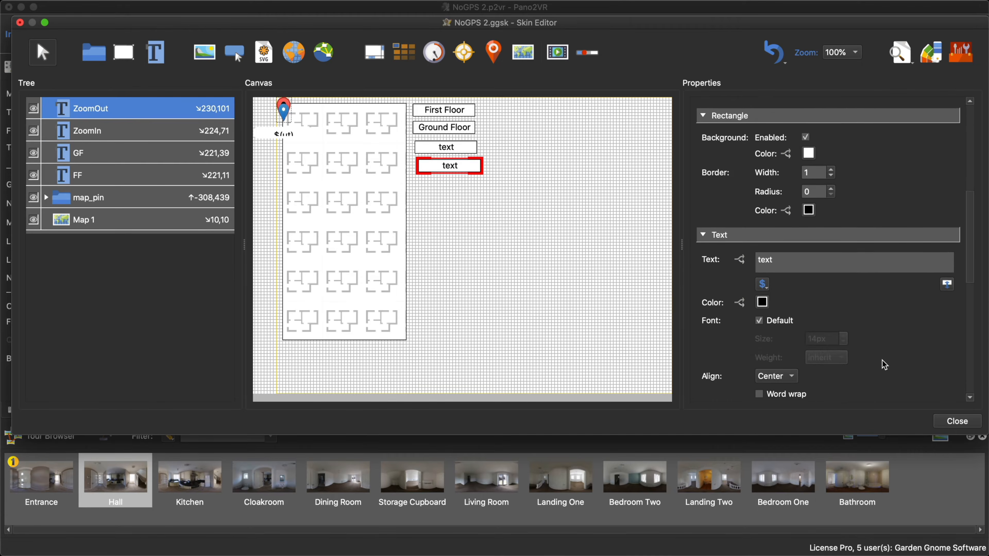
pyautogui.scroll(-8, 882, 360)
pyautogui.press('super+v')
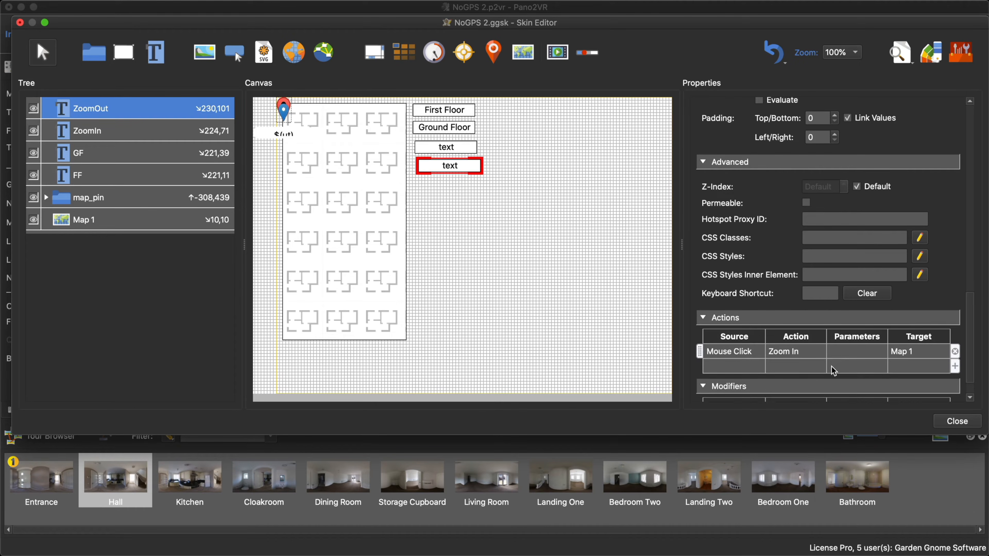
pyautogui.doubleClick(798, 352)
pyautogui.click(504, 229)
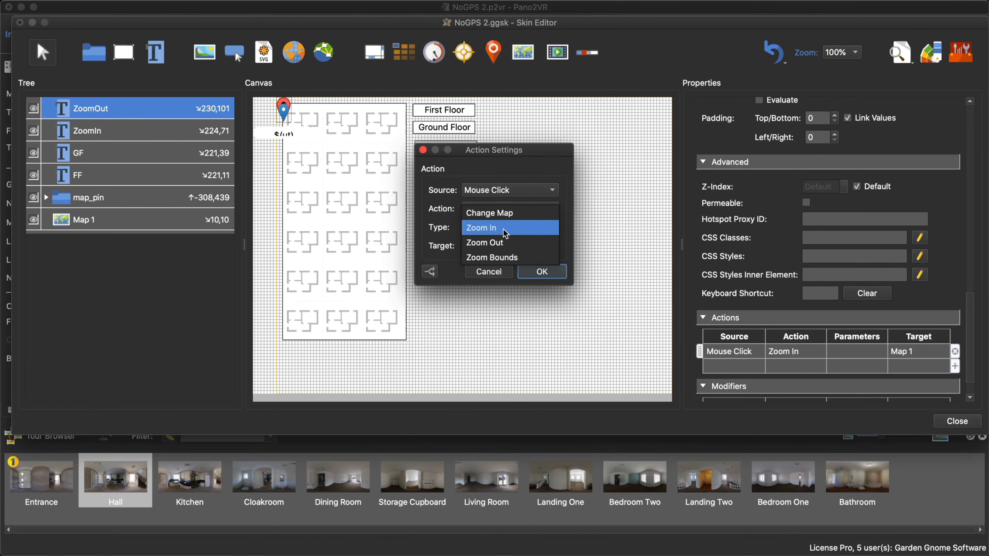
pyautogui.click(505, 242)
pyautogui.click(541, 271)
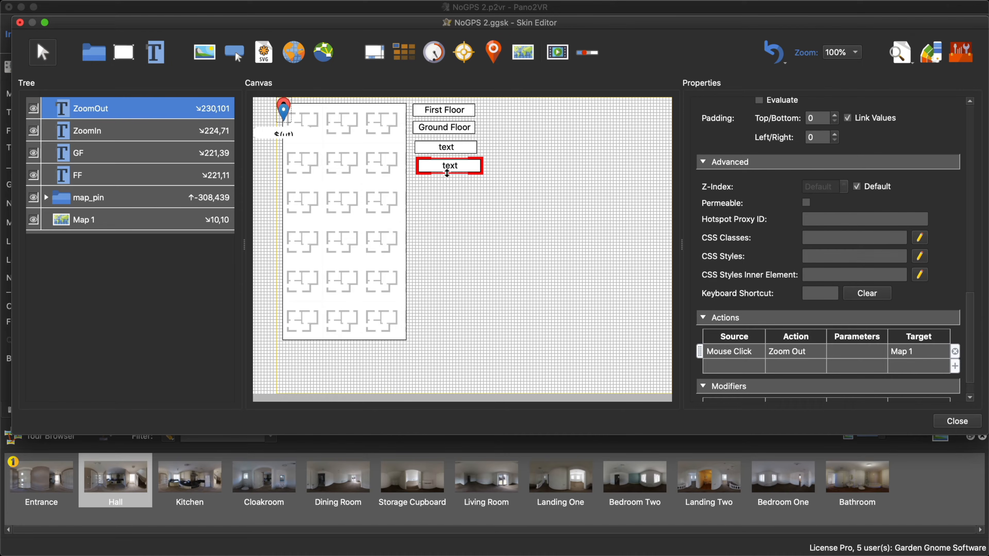
# - Set the ZoomOut element's displayed text to "Zoom Out"
pyautogui.scroll(10, 849, 222)
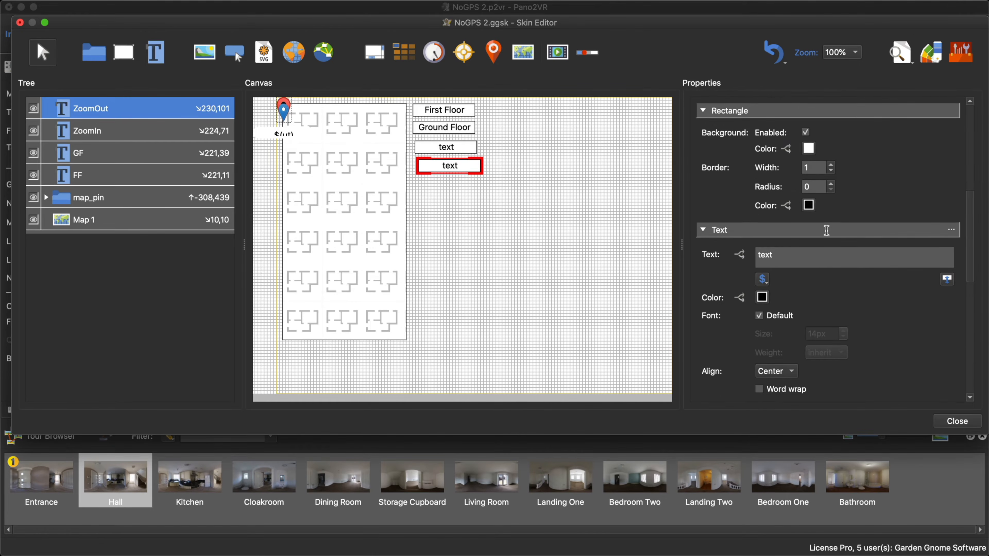
pyautogui.moveTo(783, 255); pyautogui.dragTo(744, 263)
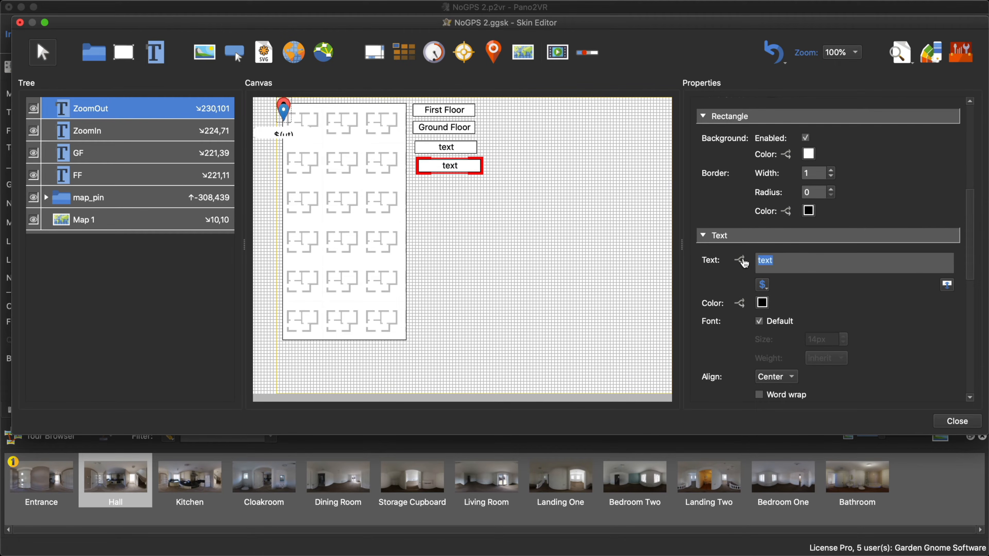
pyautogui.write('Zoom Out')
# - Set the ZoomIn element's displayed text to "Zoom In"
pyautogui.click(472, 148)
pyautogui.scroll(-10, 842, 276)
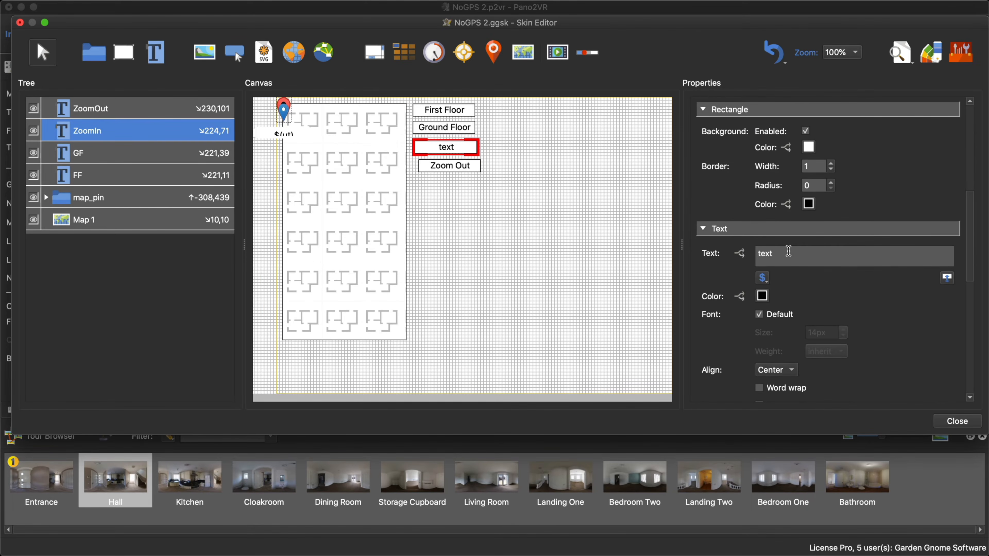
pyautogui.moveTo(788, 251); pyautogui.dragTo(754, 253)
pyautogui.write('Zoom In')
pyautogui.click(605, 237)
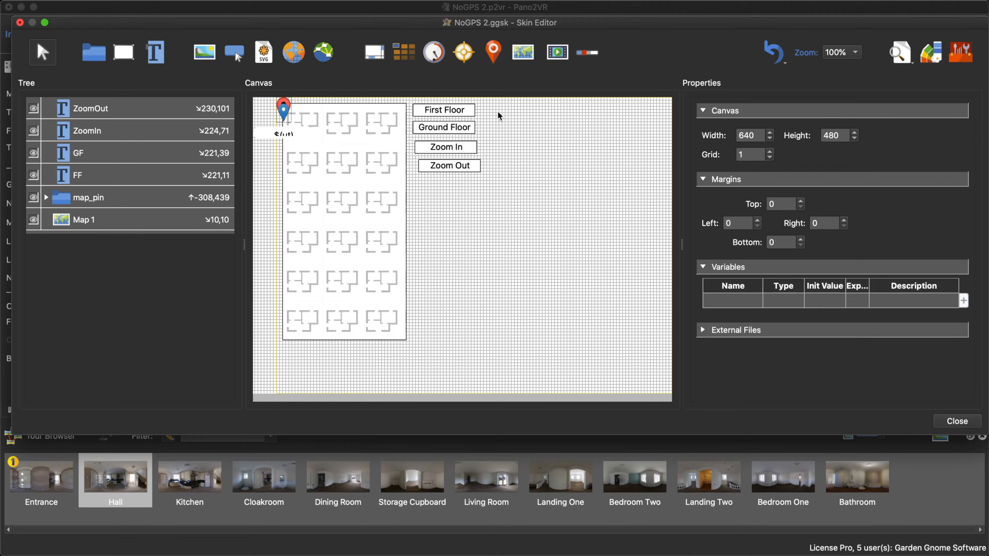
# - Align the First Floor, Ground Floor, Zoom In and Zoom Out text elements by their left edges
pyautogui.click(471, 115)
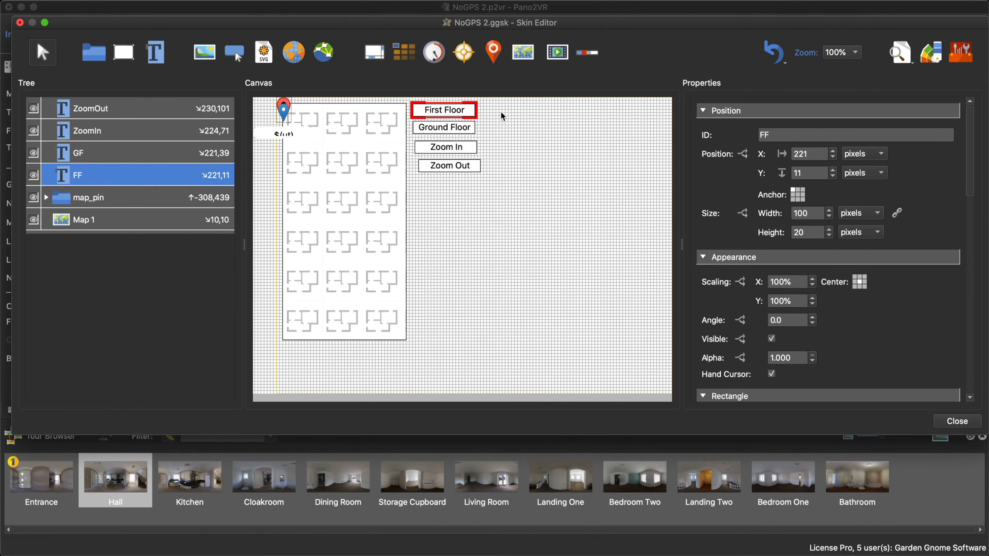
pyautogui.moveTo(500, 111); pyautogui.dragTo(457, 179)
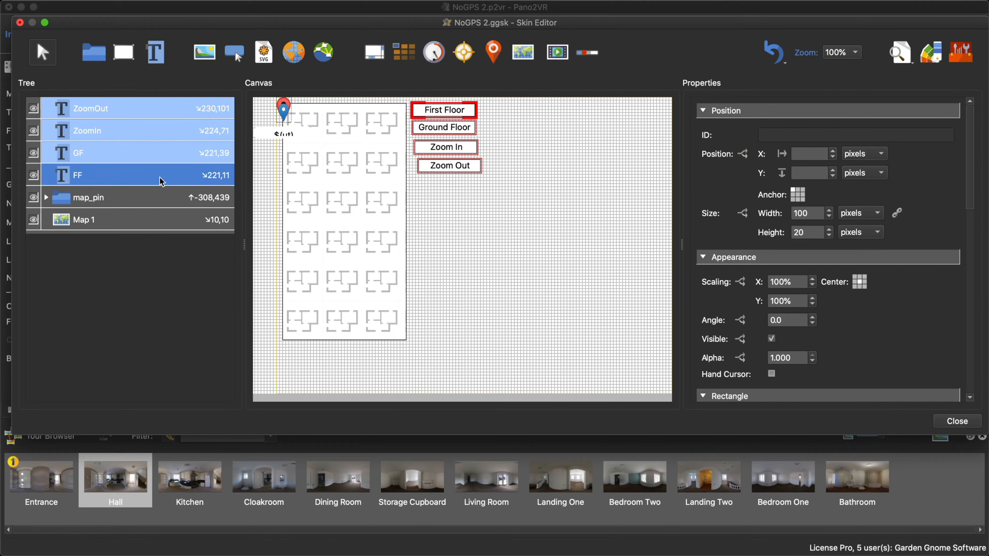
pyautogui.moveTo(141, 4)
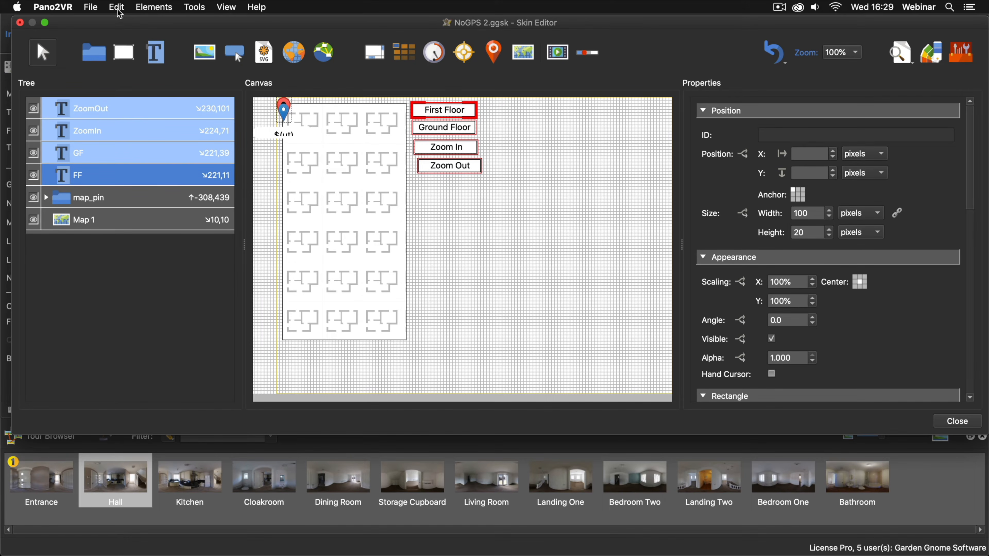
pyautogui.click(117, 7)
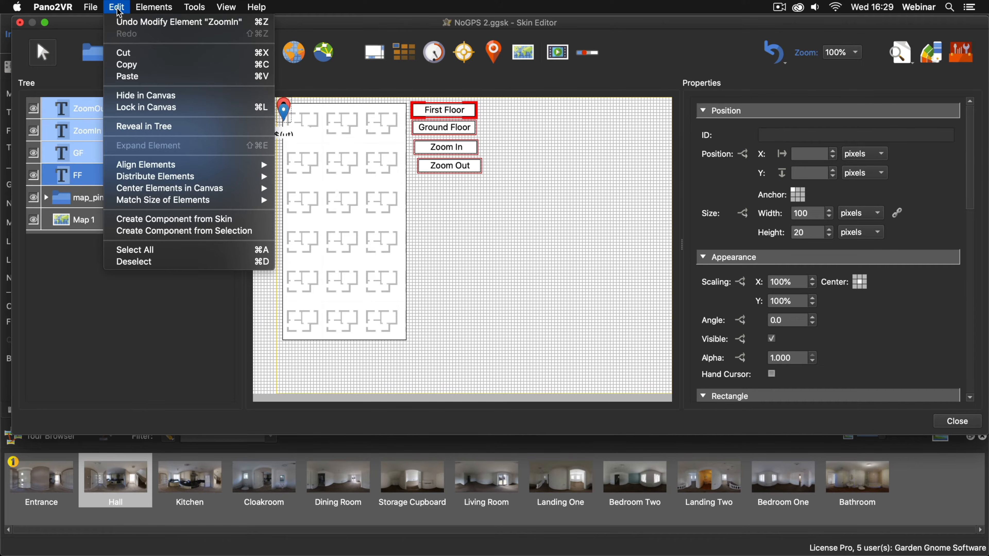
pyautogui.moveTo(166, 163)
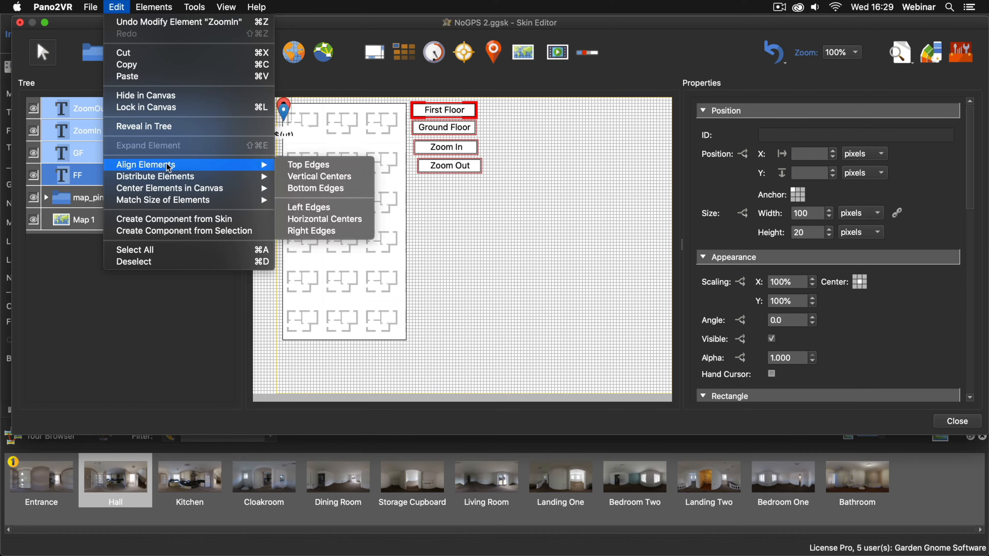
pyautogui.click(314, 208)
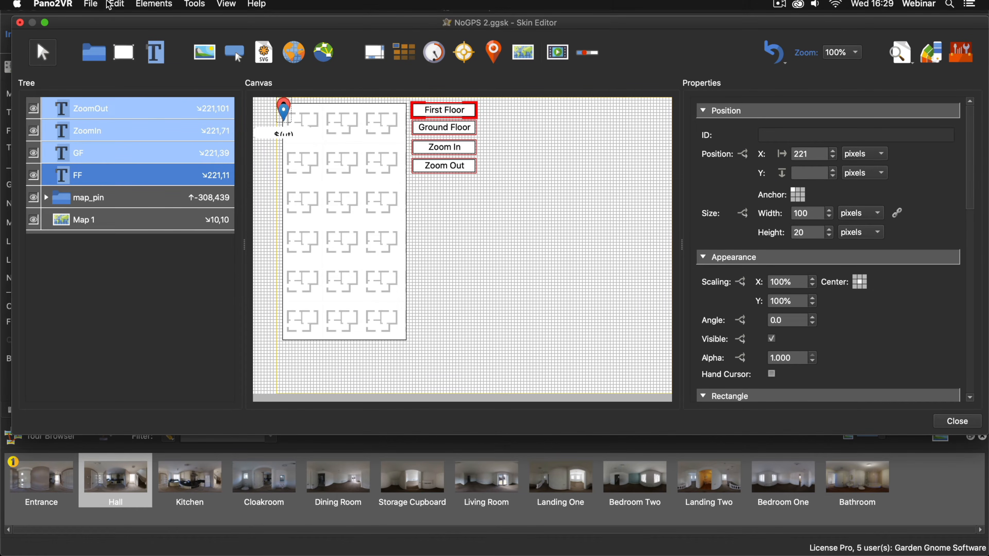
# - Distribute the four text elements evenly by their top edges and deselect them
pyautogui.click(116, 7)
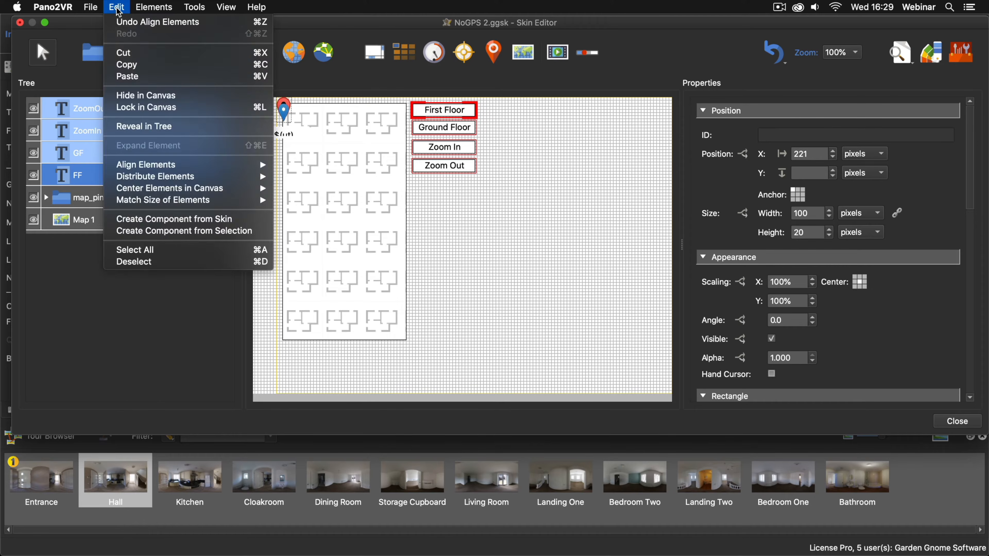
pyautogui.moveTo(207, 176)
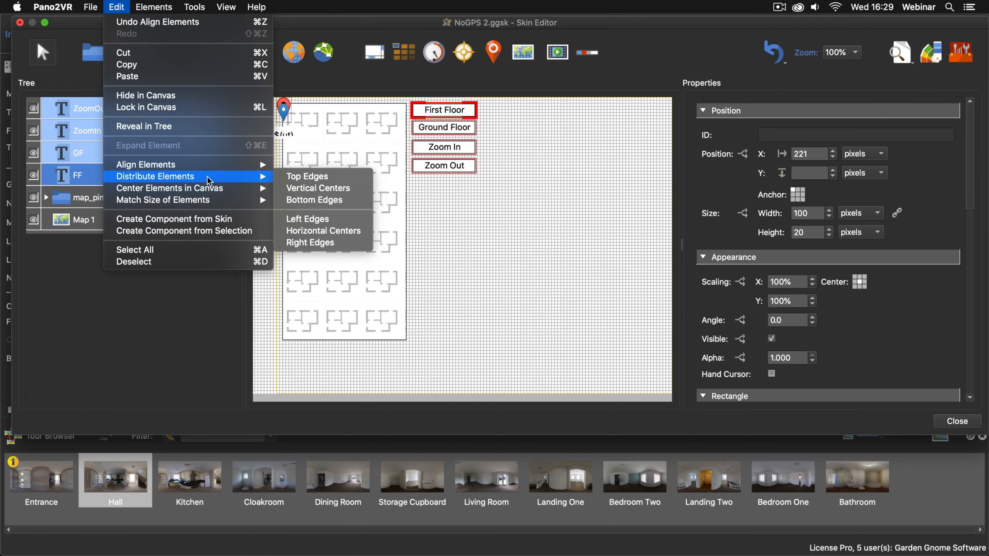
pyautogui.click(302, 178)
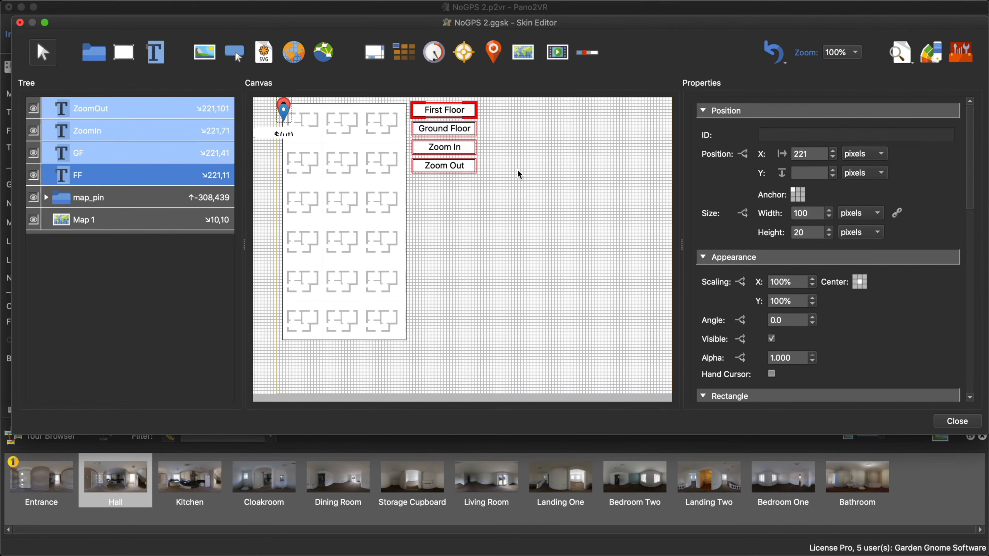
pyautogui.click(518, 171)
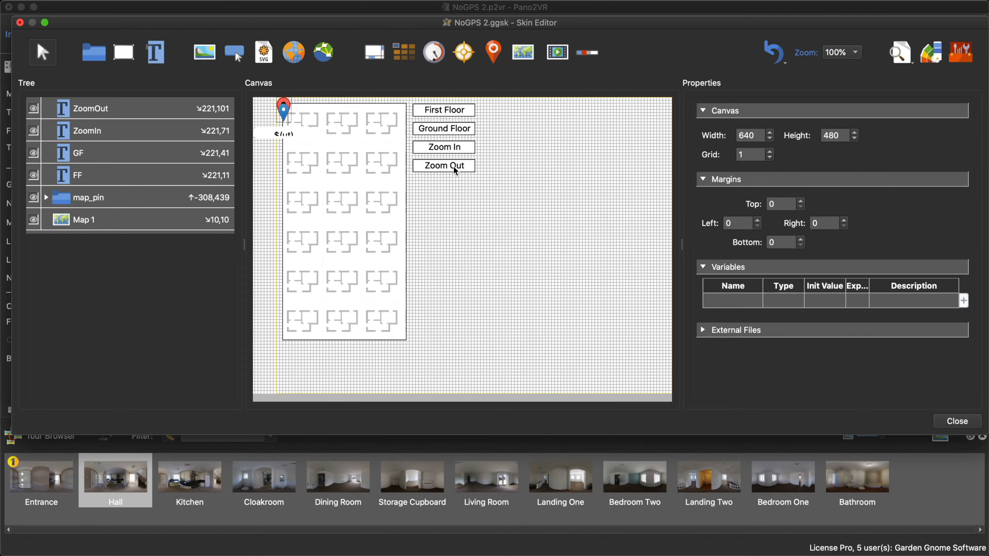
# - Enable the hand cursor for all four text elements together
pyautogui.moveTo(474, 180); pyautogui.dragTo(409, 99)
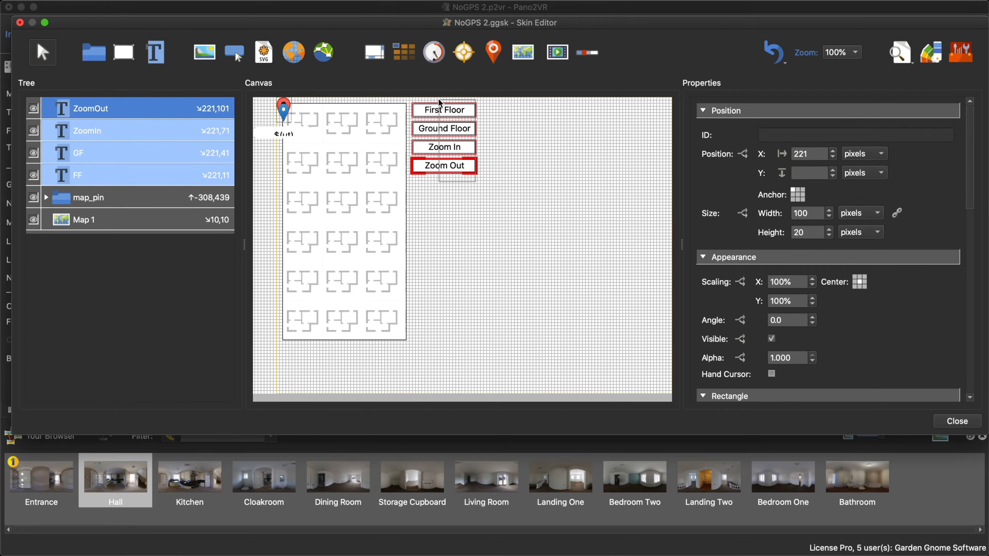
pyautogui.scroll(-5, 843, 339)
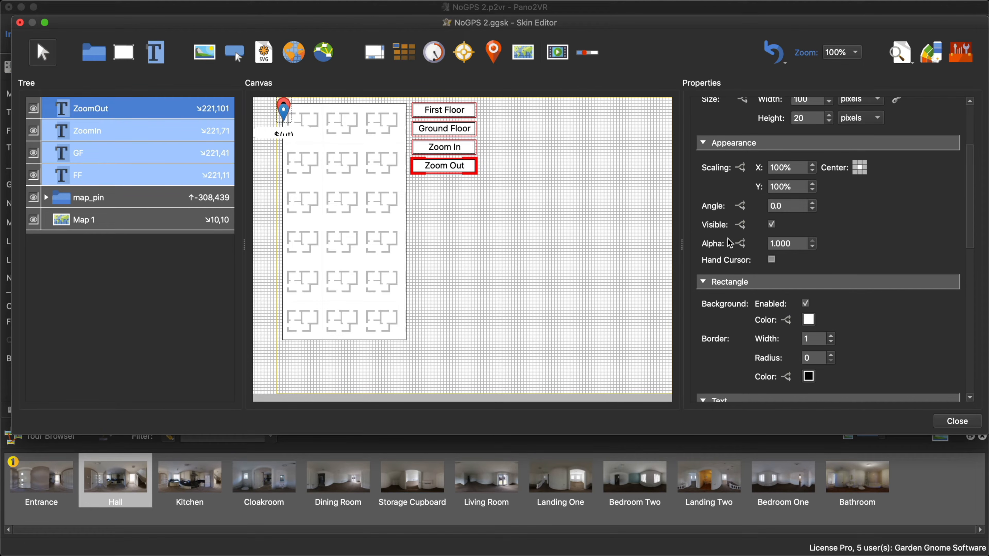
pyautogui.click(771, 260)
# - Close the skin editor with the changes saved and generate the tour output for a browser preview
pyautogui.click(943, 420)
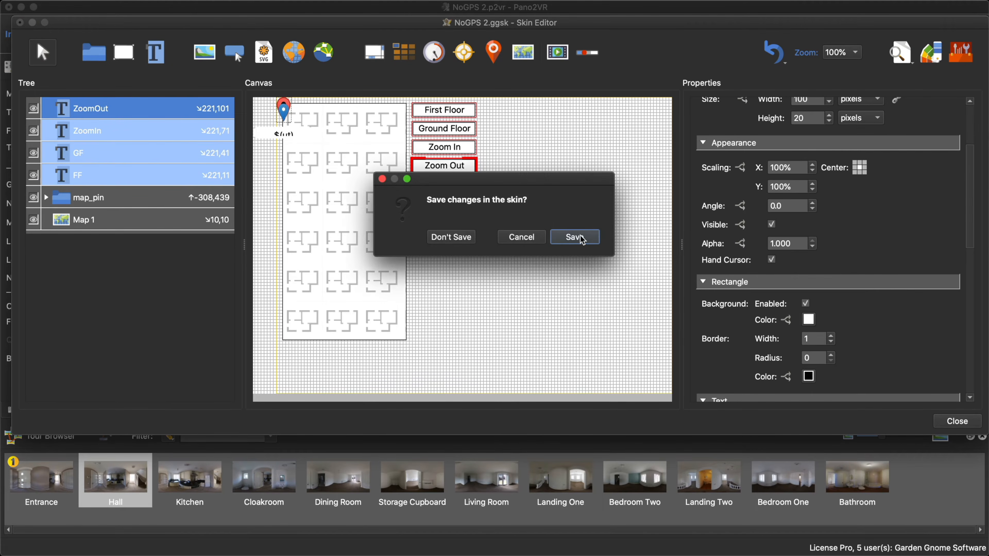
pyautogui.click(581, 239)
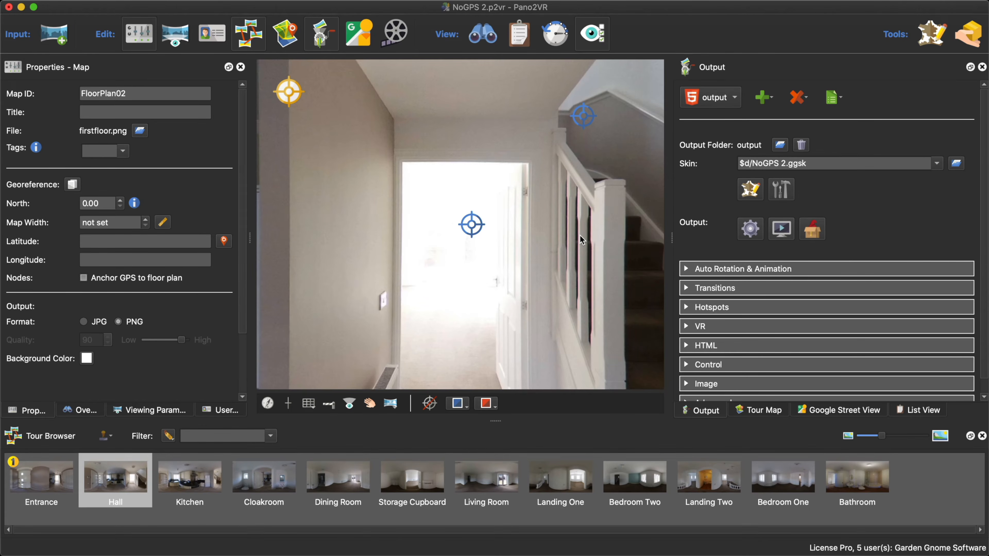
pyautogui.press('super+g')
pyautogui.press('Return')
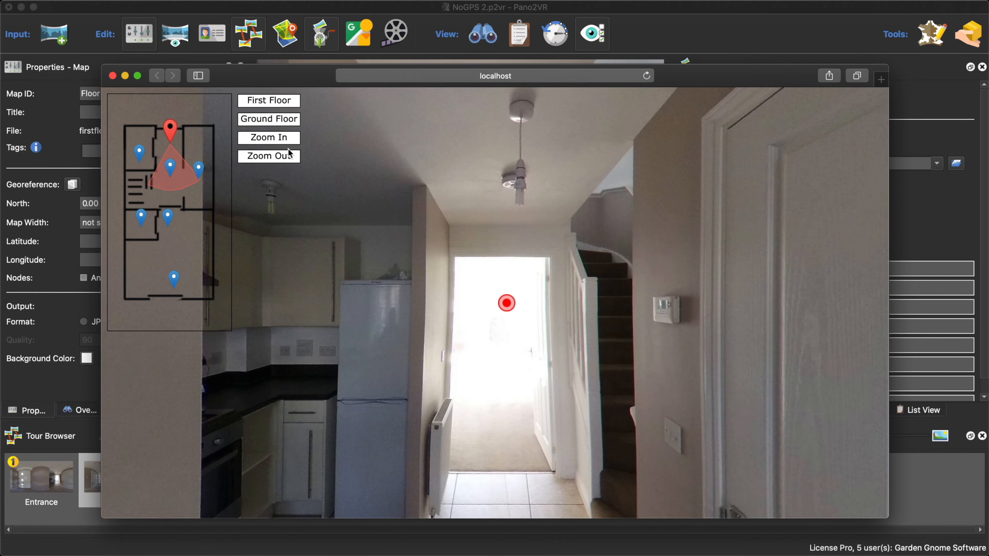
# - Test the map's zoom and floor buttons in the browser preview and open the Bathroom from its first-floor pin
pyautogui.click(291, 156)
pyautogui.click(292, 139)
pyautogui.click(290, 159)
pyautogui.click(293, 140)
pyautogui.click(294, 120)
pyautogui.click(291, 139)
pyautogui.click(291, 121)
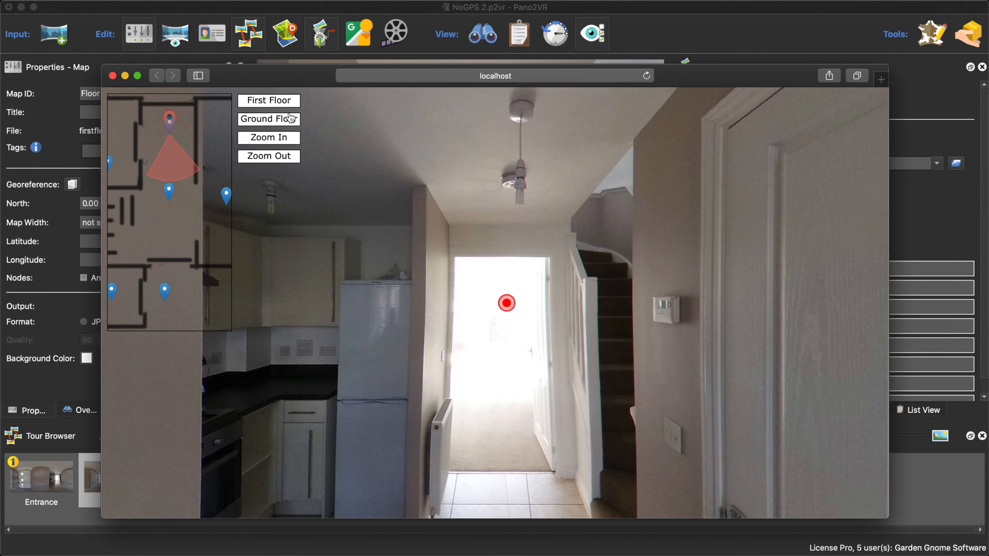
pyautogui.click(292, 102)
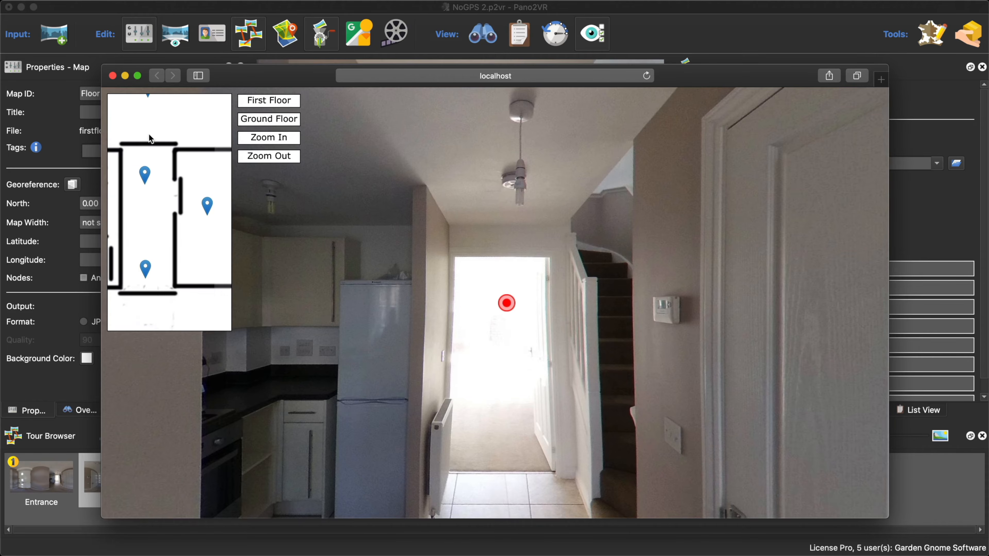
pyautogui.click(197, 207)
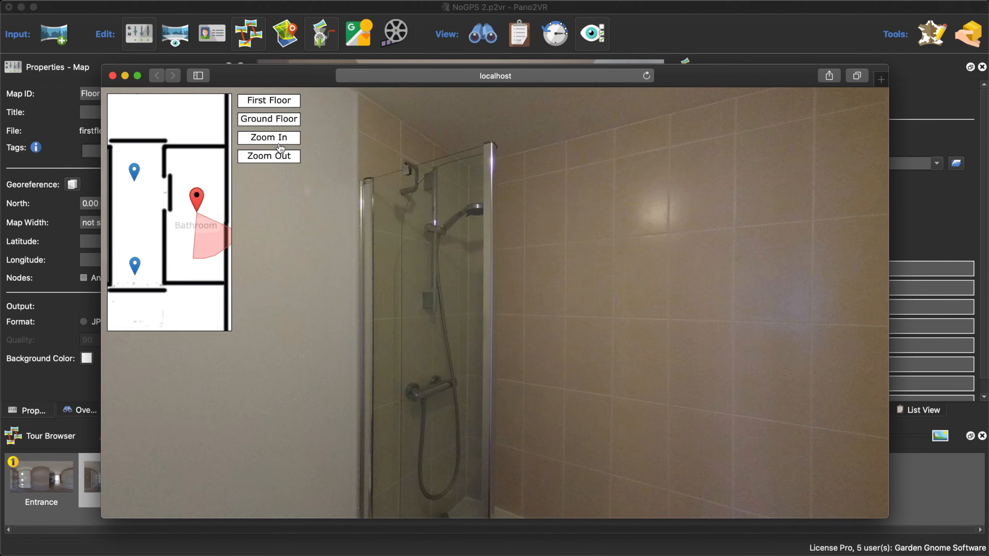
# - Zoom the first-floor map all the way out in the browser preview and close the preview
pyautogui.click(272, 158)
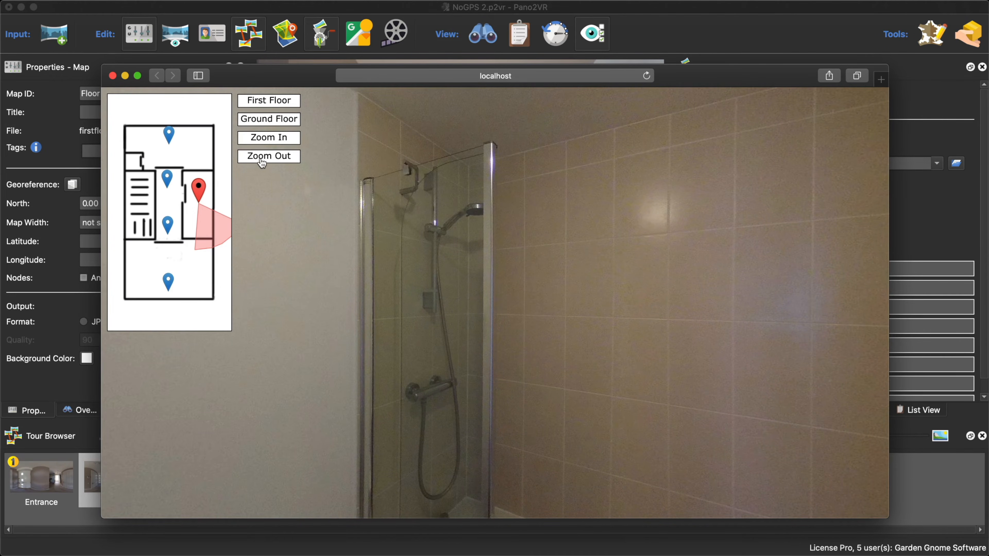
pyautogui.click(262, 162)
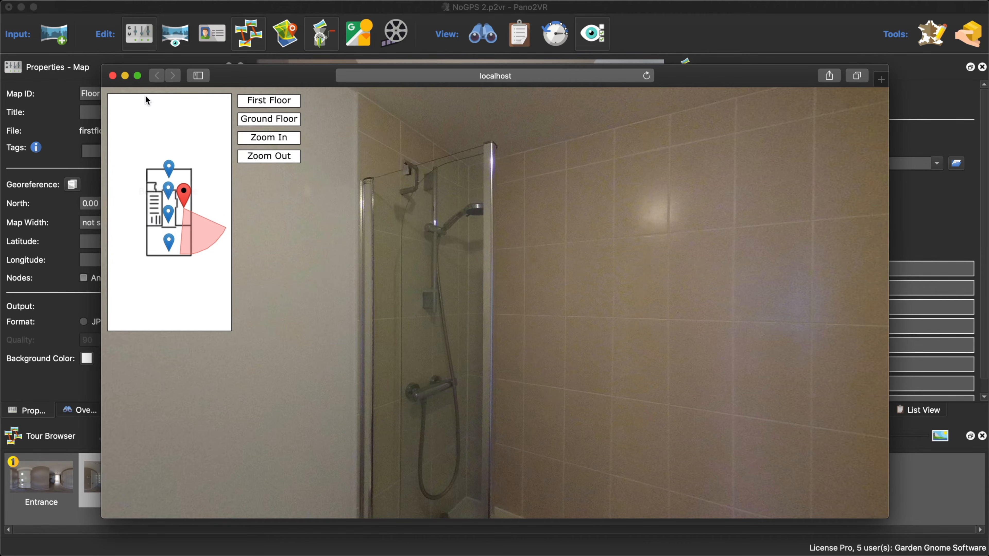
pyautogui.click(113, 76)
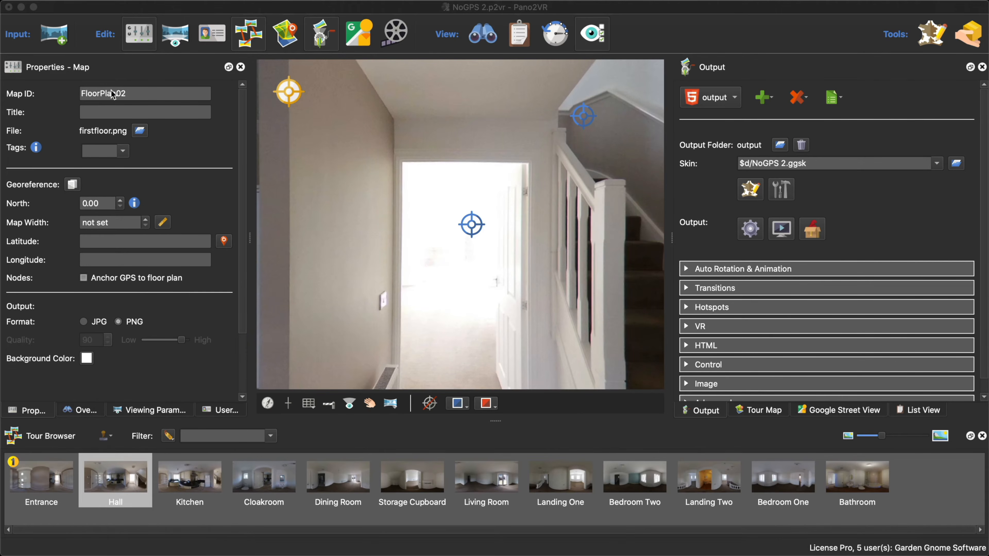
# - Select the Entrance node, open the skin in the Skin Editor and set Map 1's pin order to Bottom to Top
pyautogui.click(44, 485)
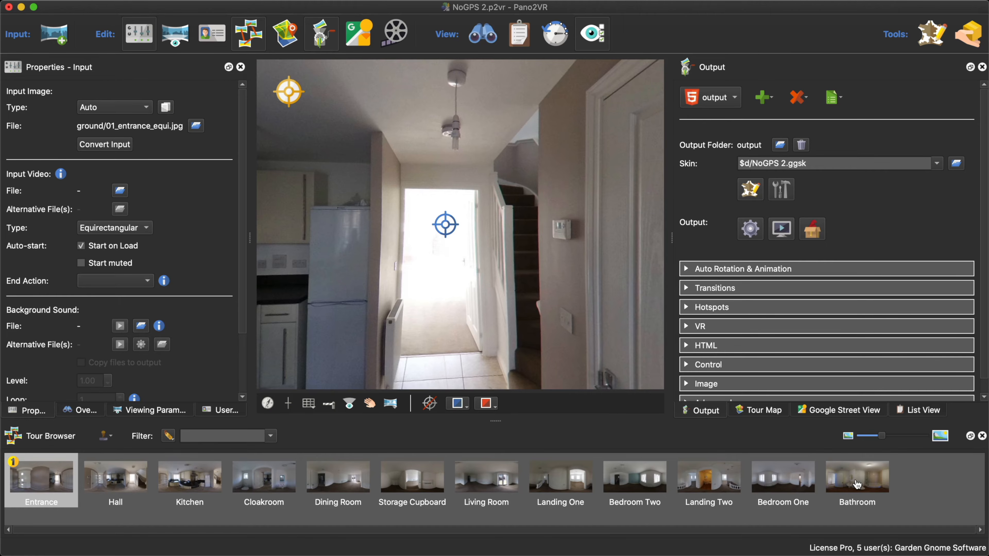
pyautogui.click(751, 190)
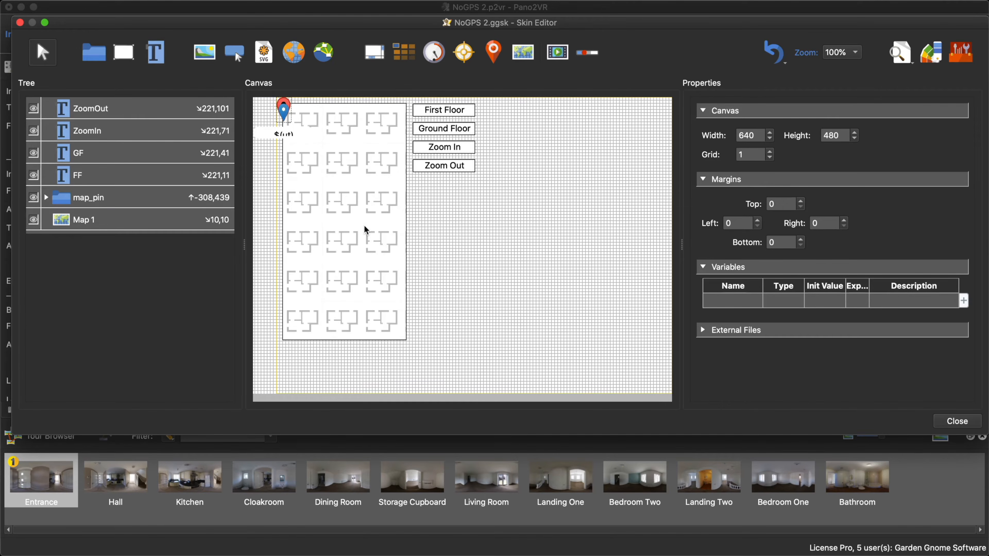
pyautogui.click(364, 225)
pyautogui.scroll(-3, 920, 318)
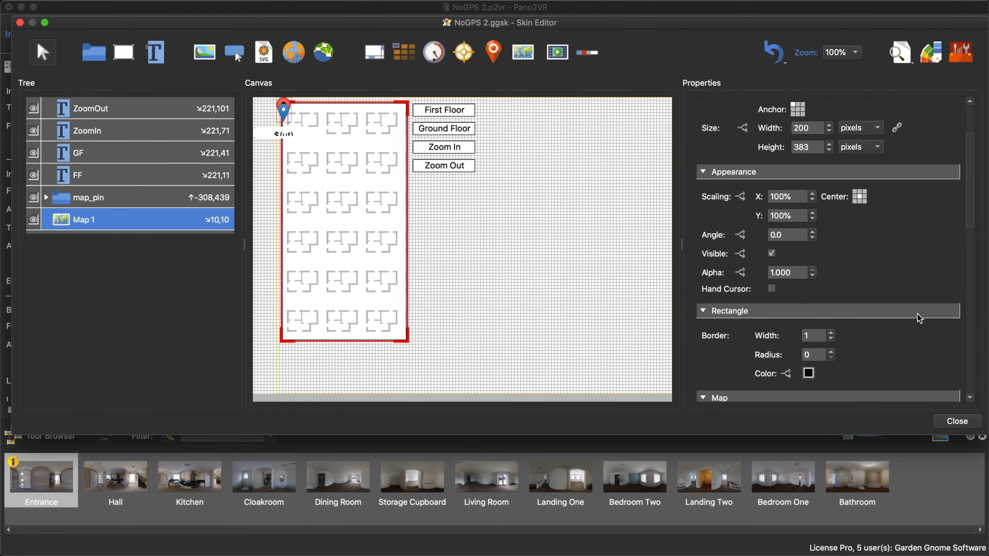
pyautogui.scroll(-10, 920, 318)
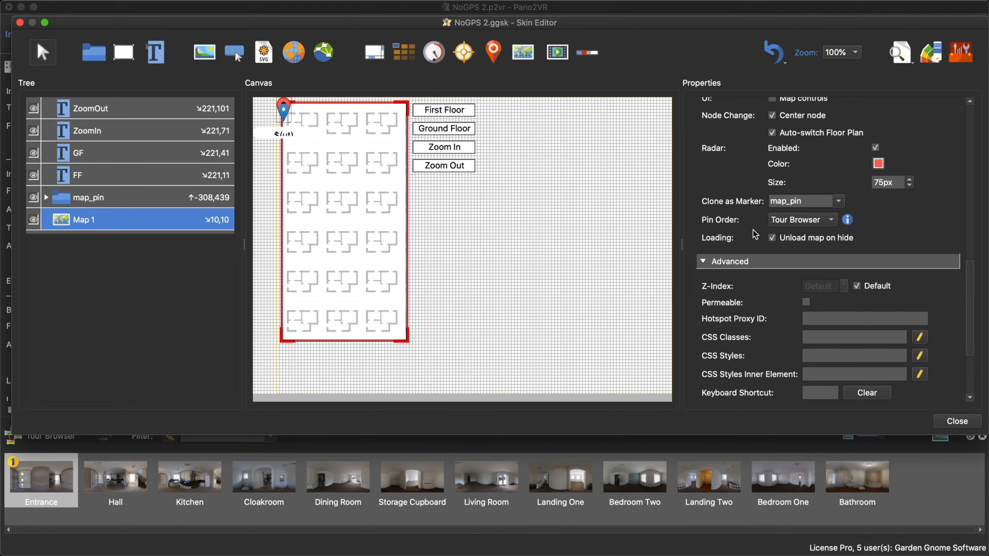
pyautogui.click(791, 225)
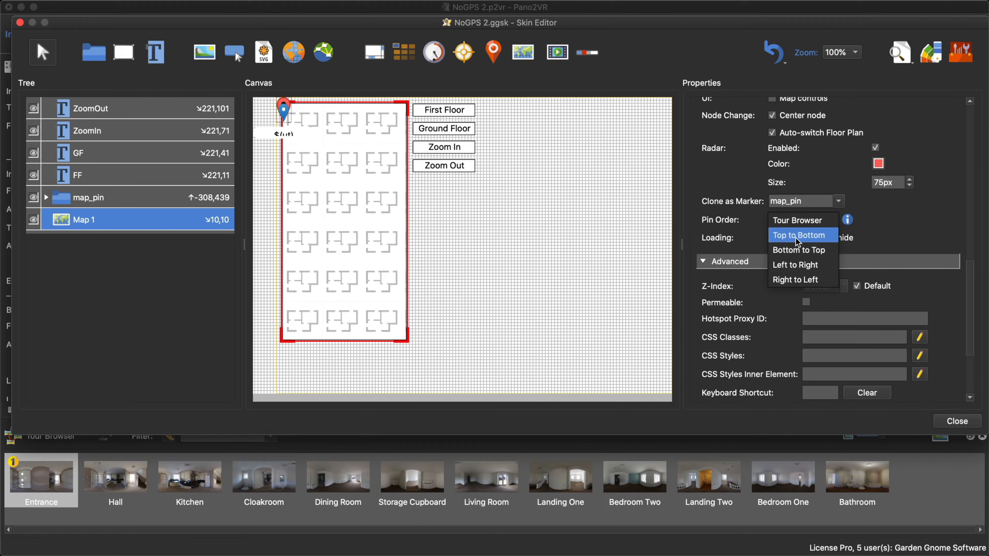
pyautogui.click(796, 249)
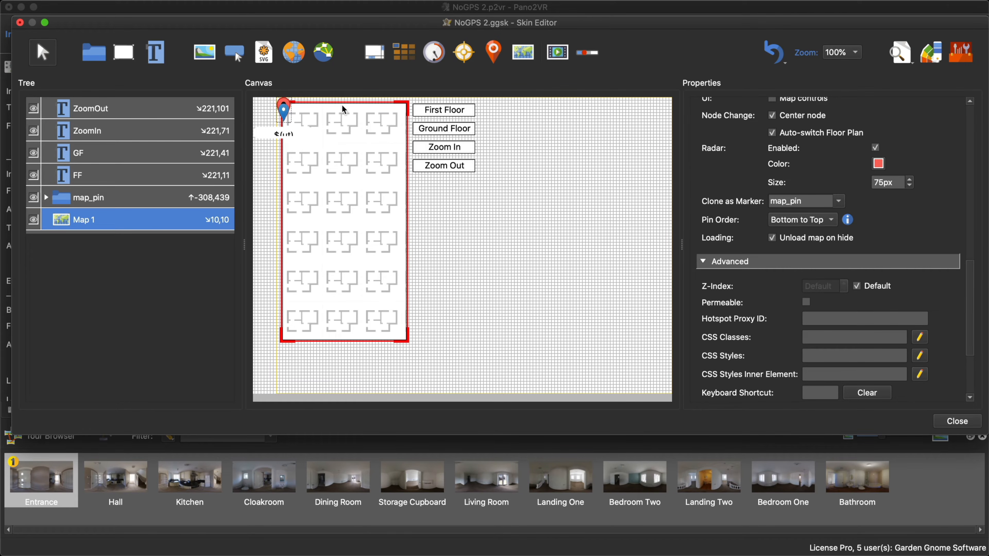
# - Close the skin editor with the changes saved and regenerate the tour output, overwriting the existing files
pyautogui.click(957, 421)
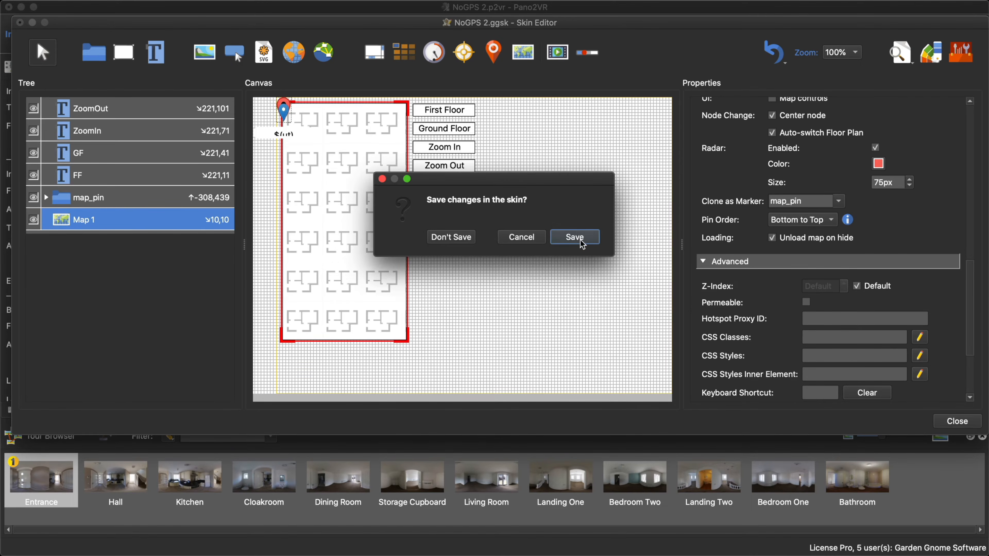
pyautogui.click(582, 244)
pyautogui.click(750, 230)
pyautogui.click(562, 292)
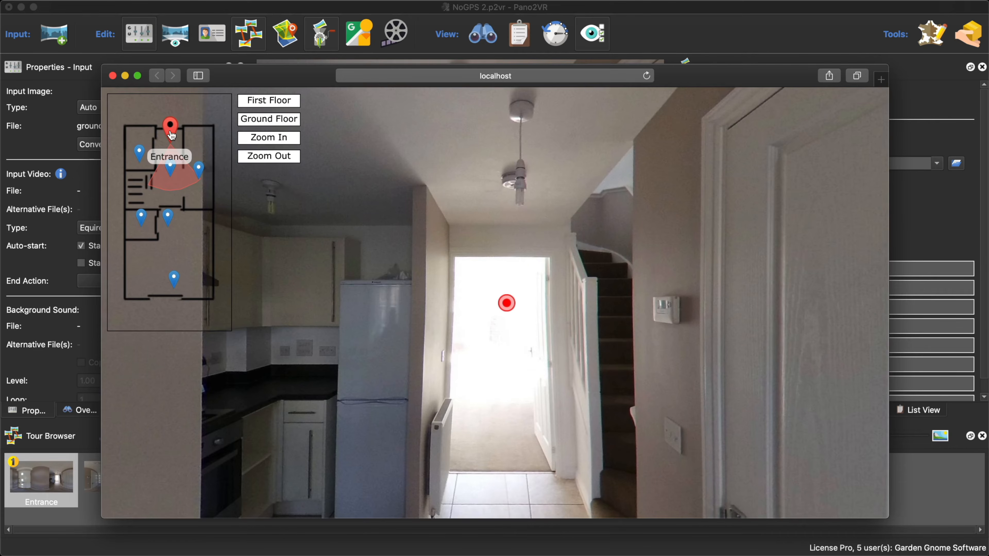
# - Check the overlap of the ground-floor pins while zooming the preview map out and back in, and close the preview
pyautogui.click(278, 157)
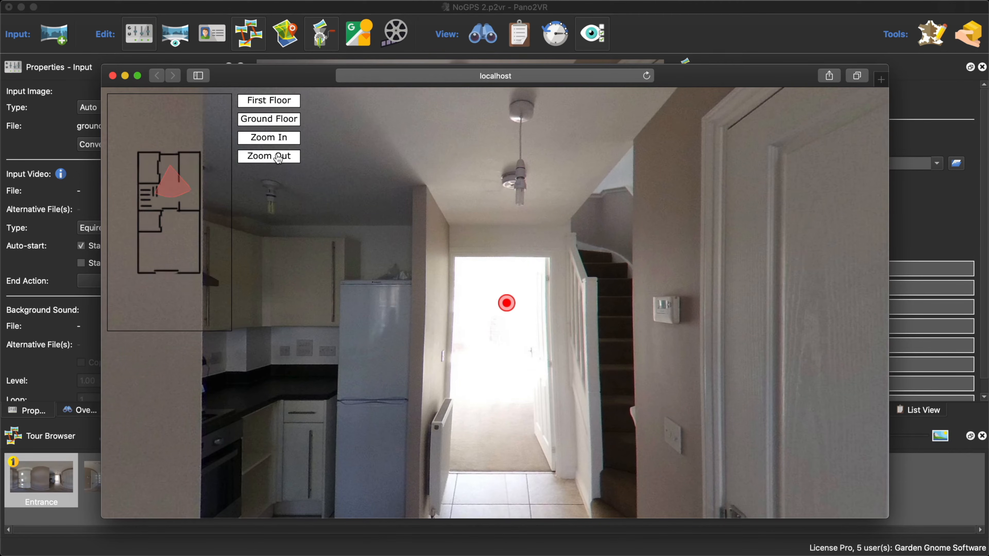
pyautogui.click(277, 157)
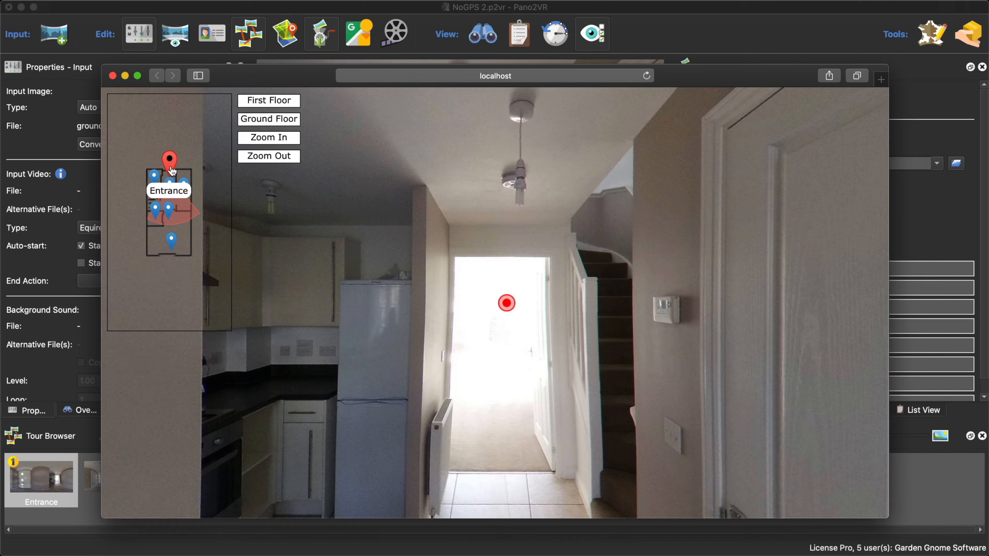
pyautogui.click(285, 140)
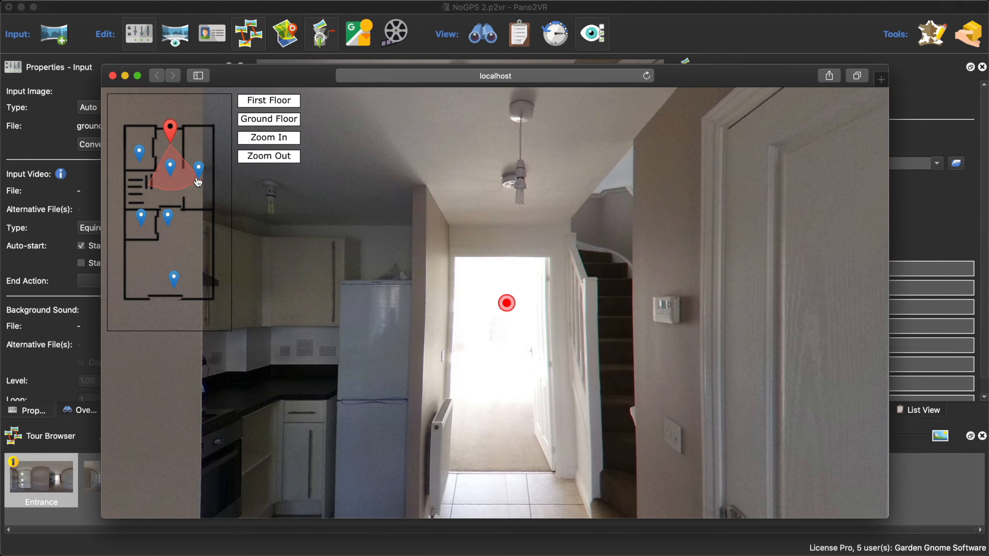
pyautogui.click(113, 77)
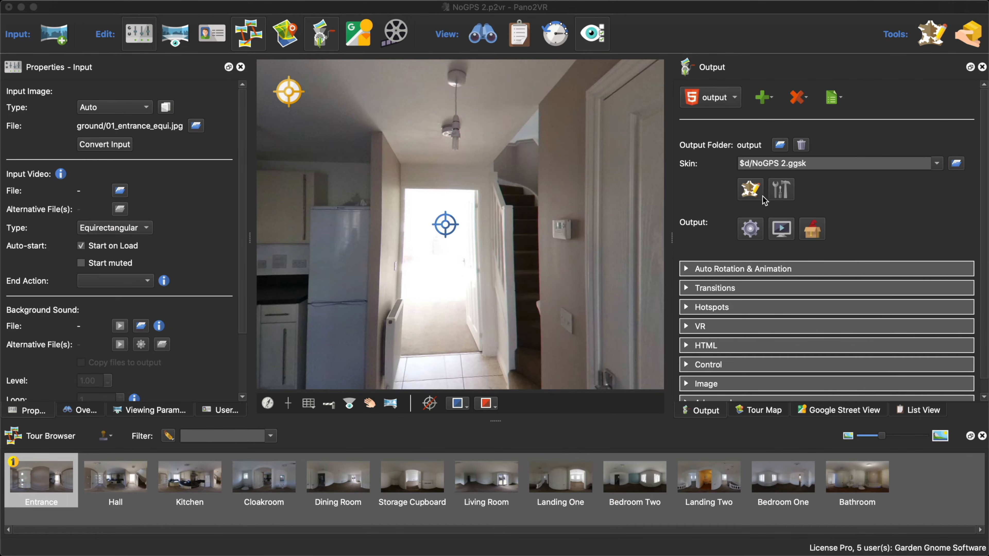
# - Reopen the skin and review Map 1's properties
pyautogui.click(751, 189)
pyautogui.click(342, 215)
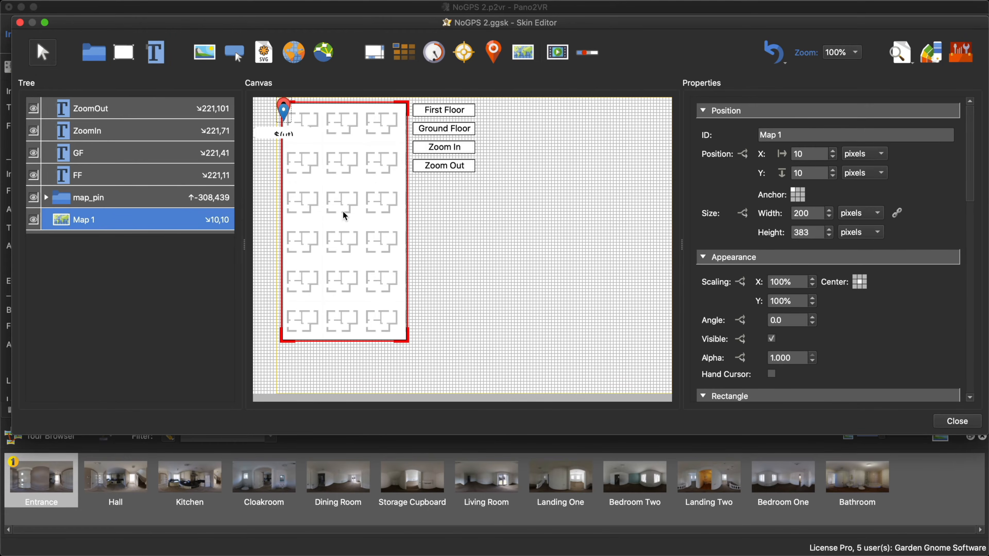
pyautogui.scroll(-5, 888, 345)
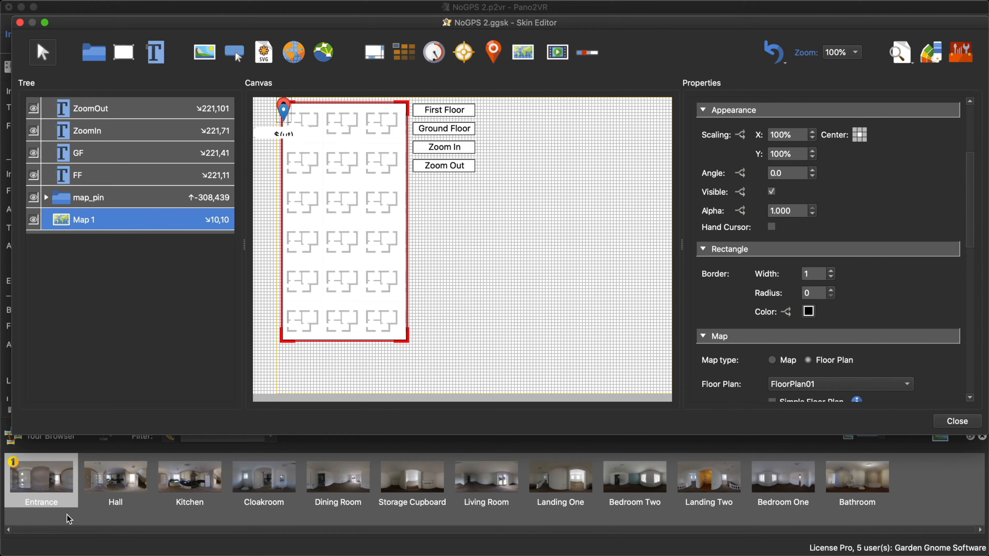
# - Move the Hall node ahead of Entrance in the Tour Browser and restore Entrance to the first place
pyautogui.moveTo(104, 476); pyautogui.dragTo(27, 478)
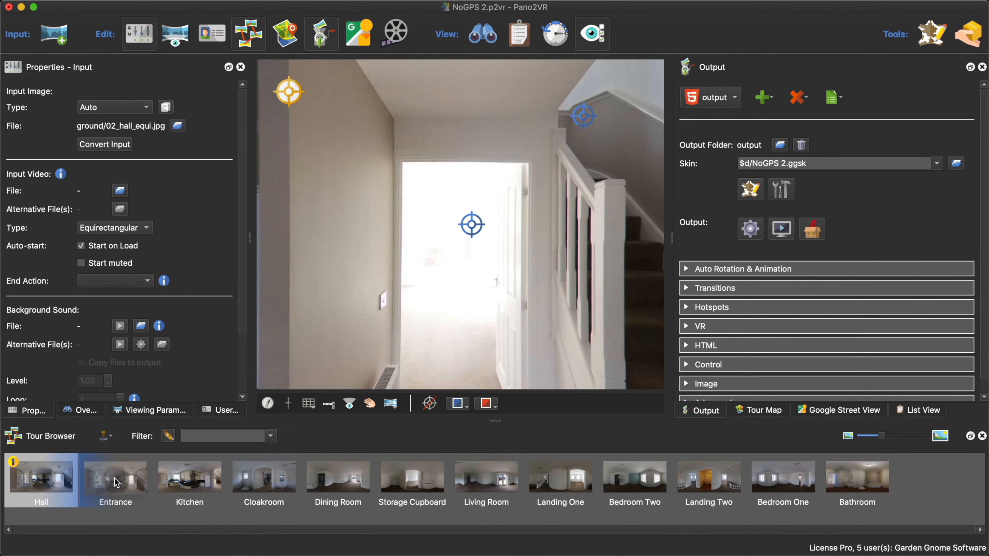
pyautogui.moveTo(119, 489); pyautogui.dragTo(24, 484)
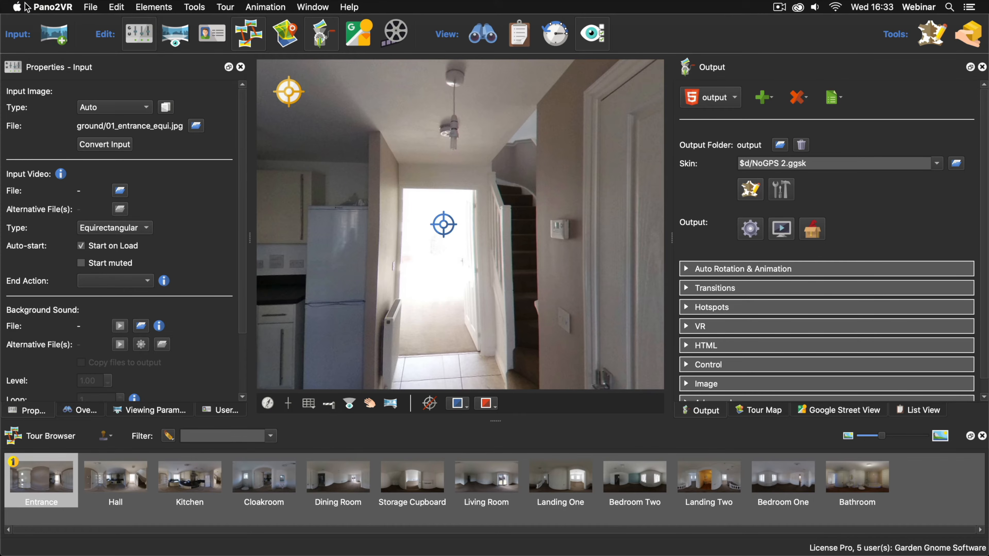
# - Enable showing map labels in the tour browser and map in the advanced preferences
pyautogui.click(51, 7)
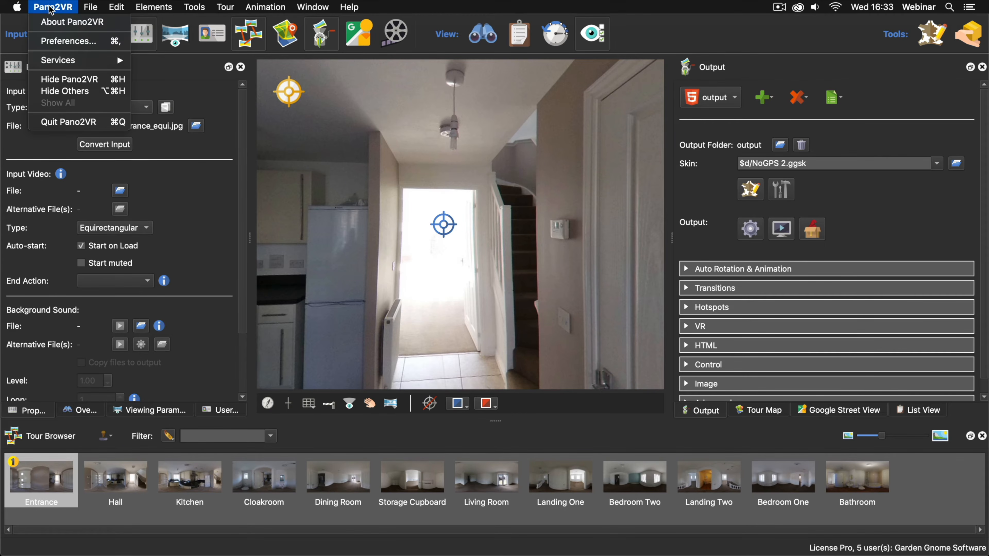
pyautogui.click(62, 42)
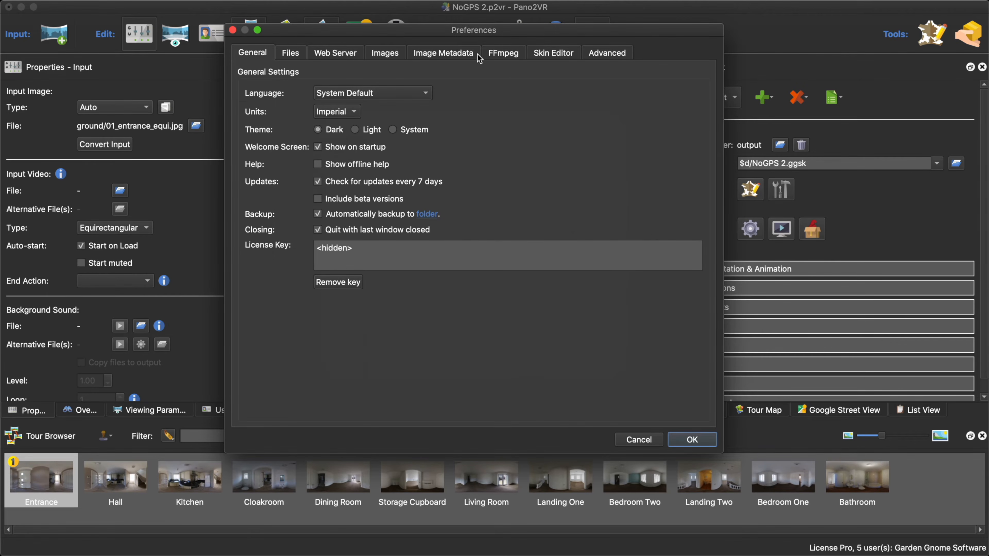
pyautogui.click(616, 55)
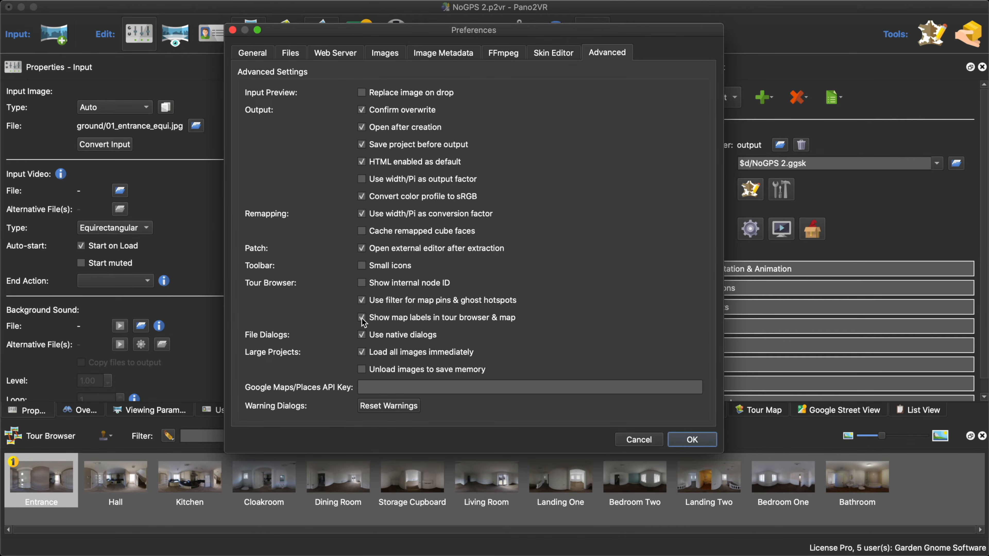
pyautogui.click(700, 438)
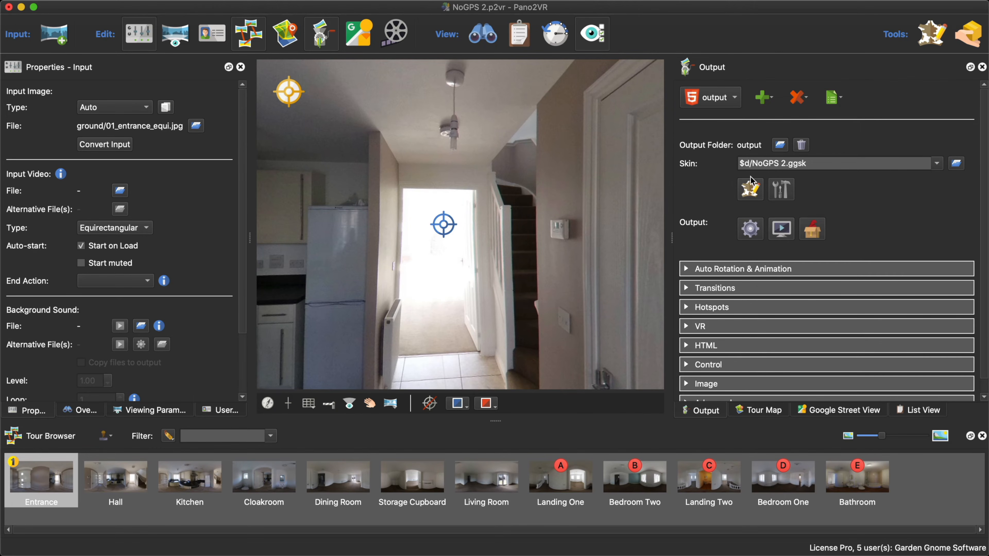
# - Switch the Tour Map to the Ground Floor plan
pyautogui.click(761, 413)
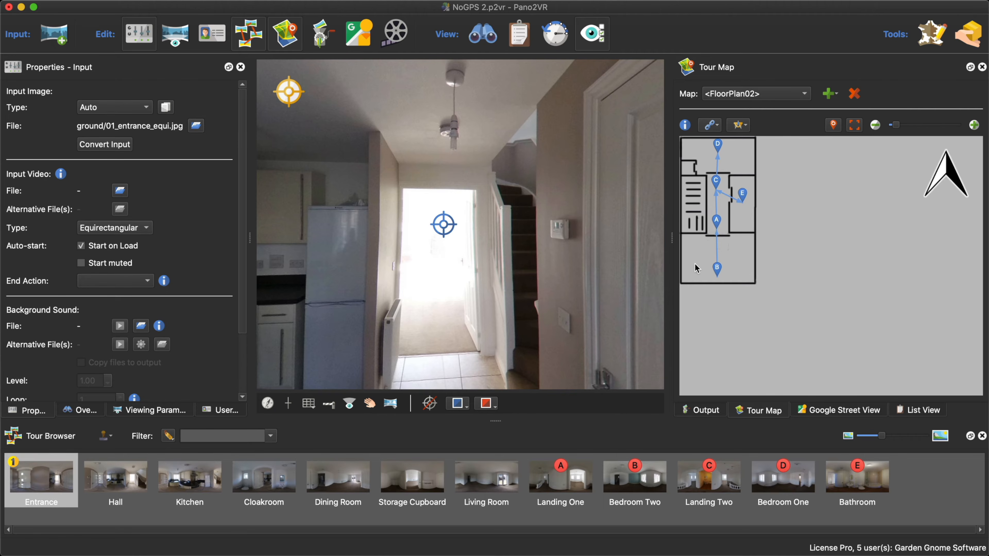
pyautogui.click(757, 94)
pyautogui.click(756, 100)
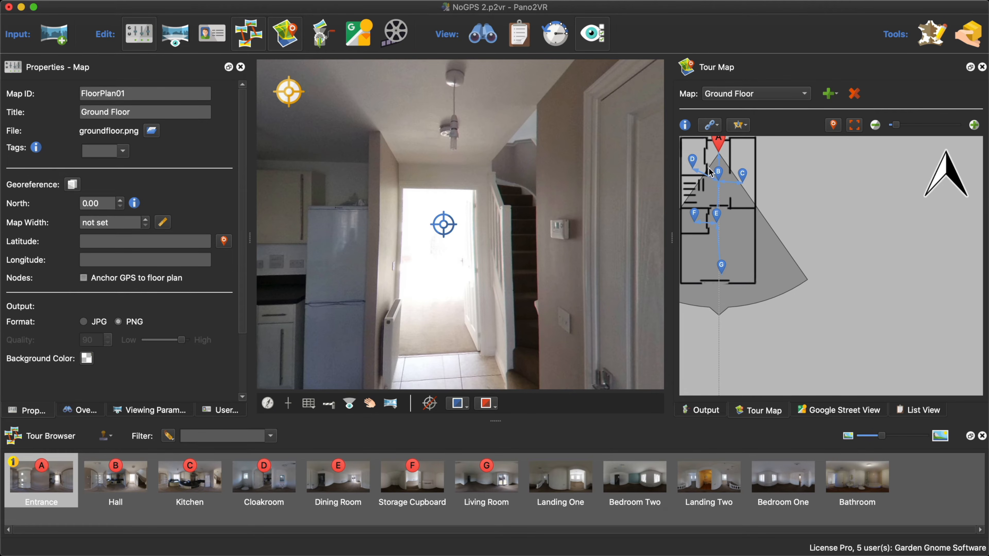
# - Select the Hall node by its pin and assign the color Orange to its "ground" tag in the user data
pyautogui.click(719, 178)
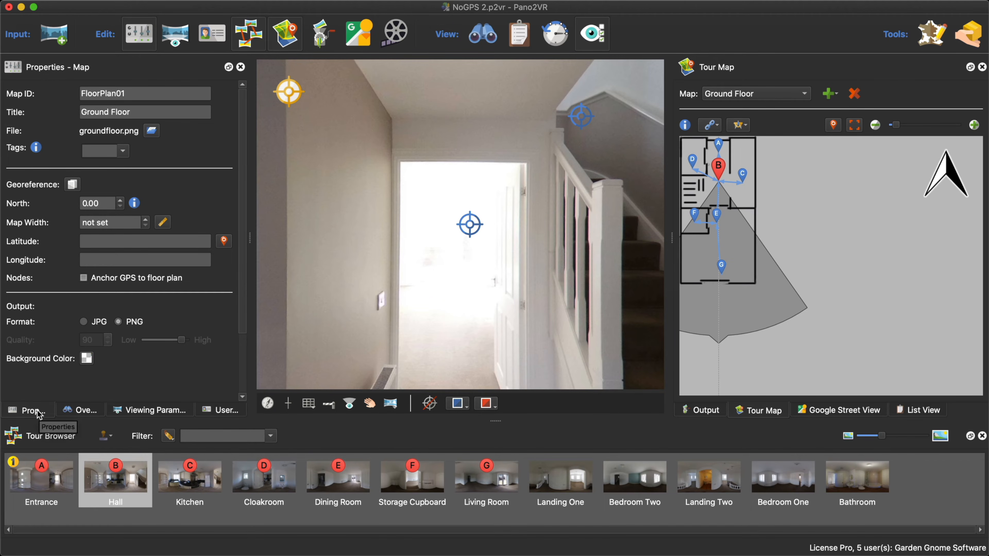
pyautogui.click(217, 412)
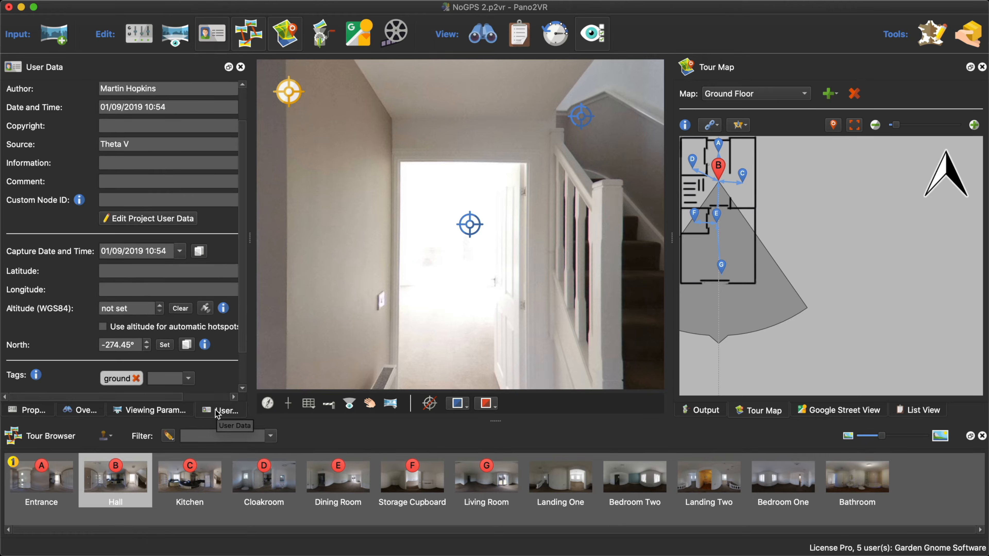
pyautogui.rightClick(119, 377)
pyautogui.moveTo(156, 416)
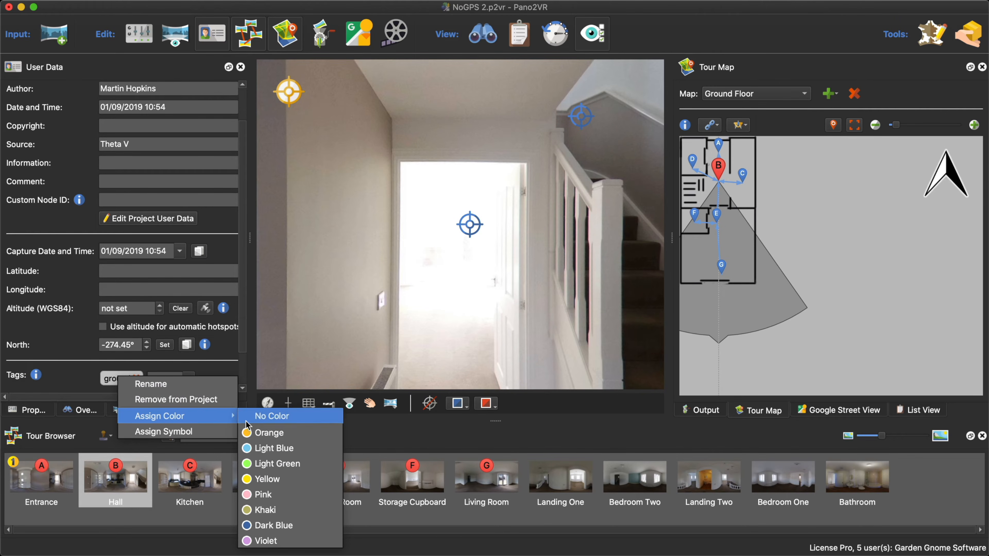
pyautogui.click(279, 433)
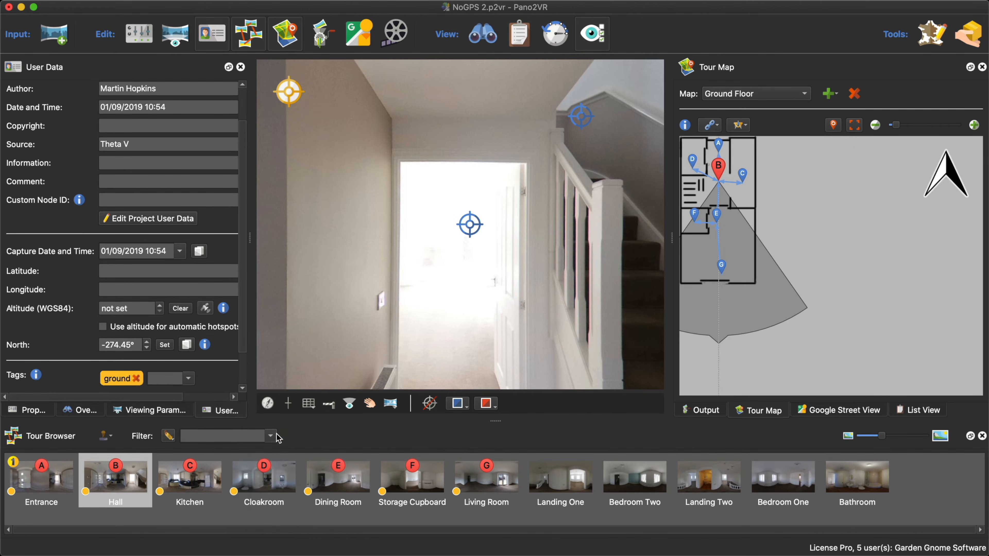
# - Select the Landing One node, assign the color Light Blue to its "first" tag and check the node's auto tags
pyautogui.click(578, 482)
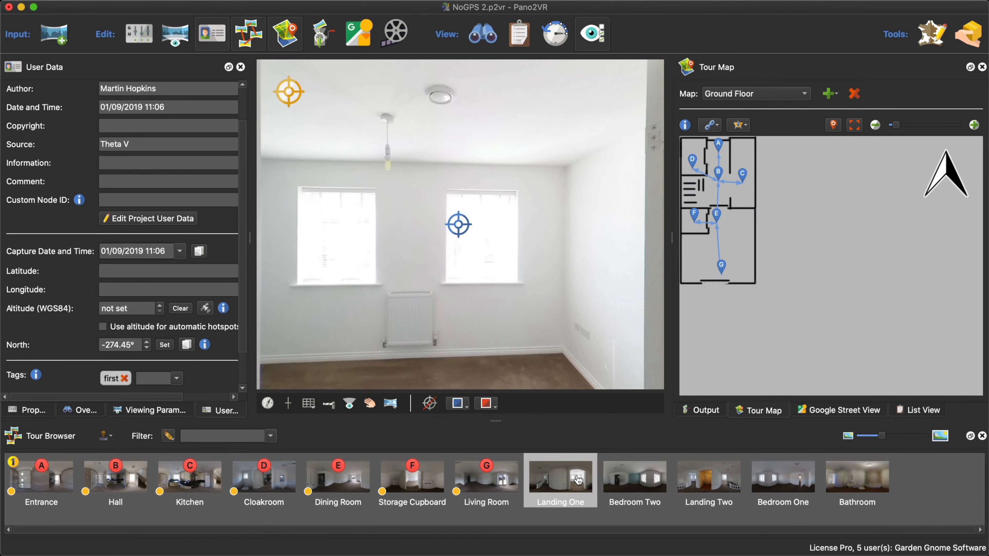
pyautogui.rightClick(112, 377)
pyautogui.moveTo(156, 417)
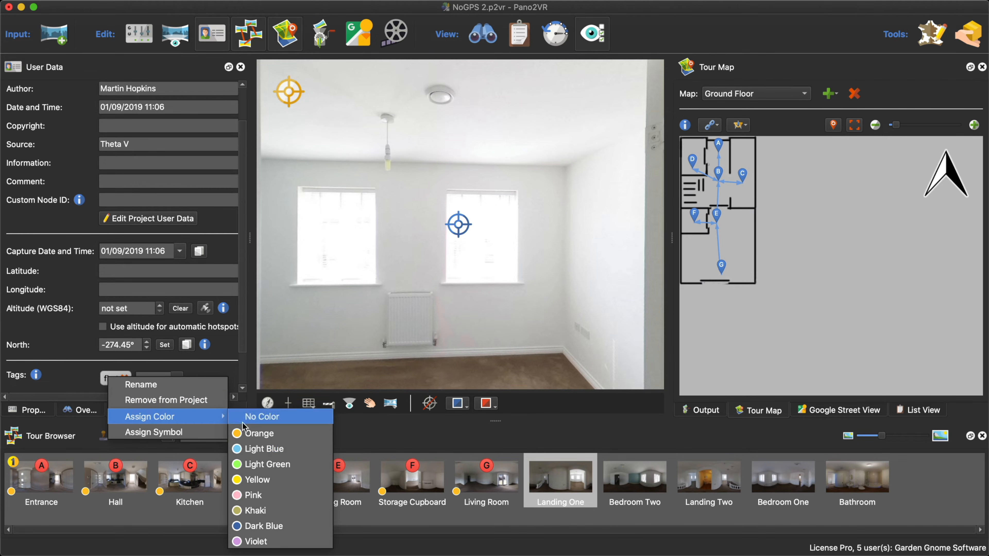
pyautogui.click(257, 449)
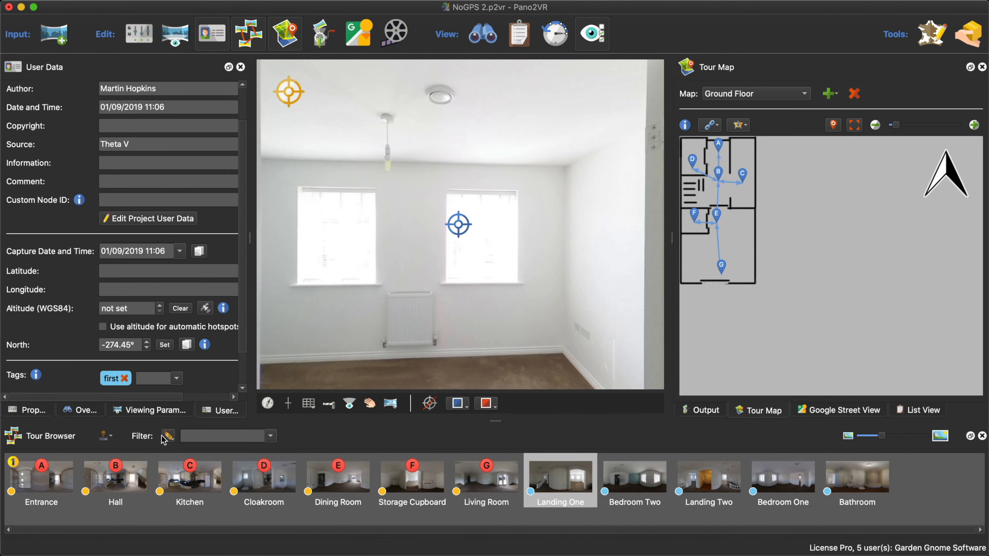
pyautogui.scroll(-2, 216, 373)
pyautogui.scroll(-1, 216, 374)
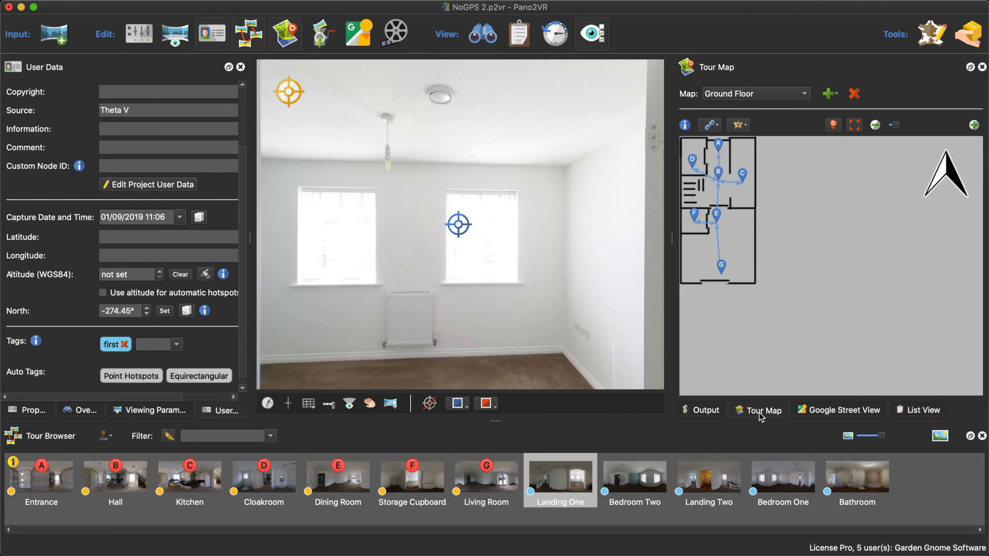
# - Open the output skin for editing and examine the alpha logic block of map_pin_active inside the map_pin container
pyautogui.click(709, 411)
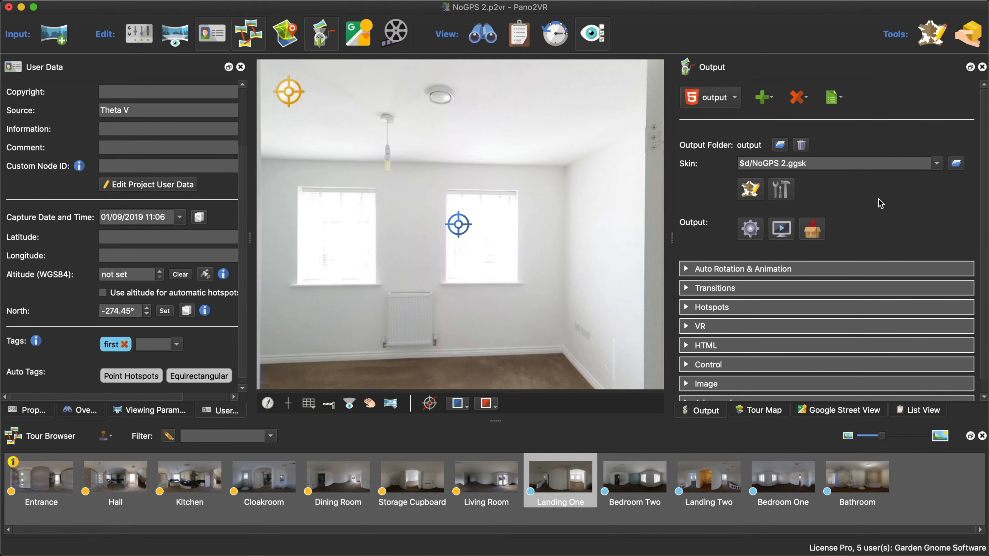
pyautogui.scroll(-1, 881, 203)
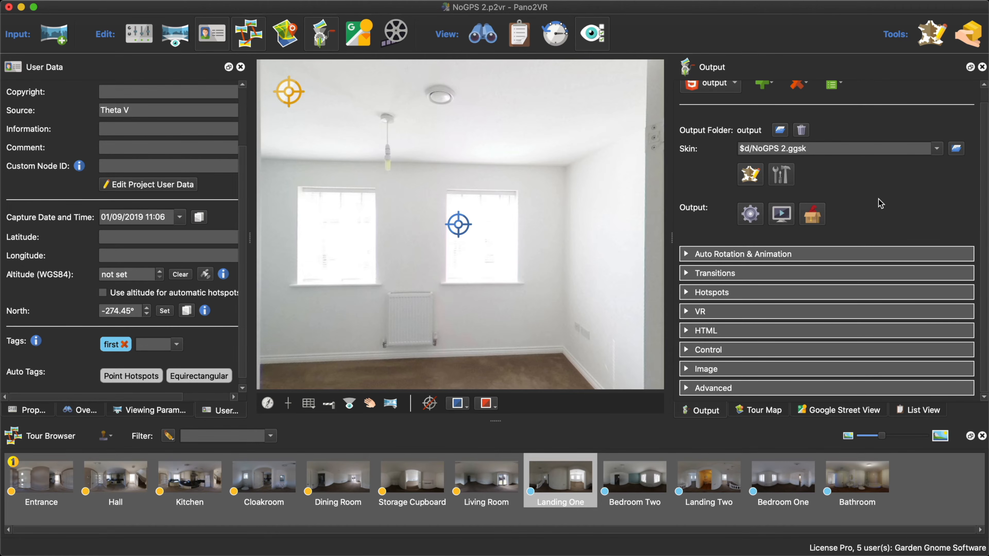
pyautogui.click(755, 175)
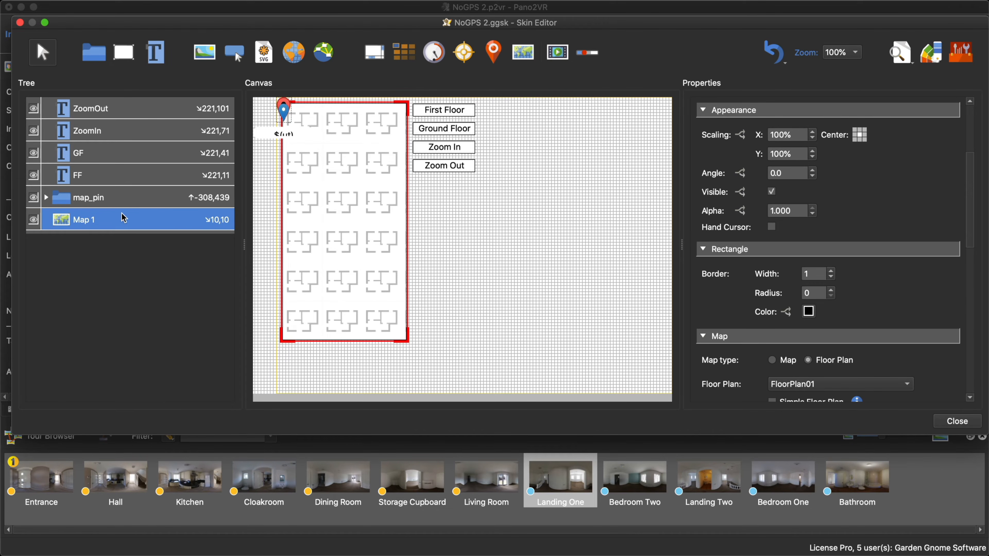
pyautogui.click(47, 198)
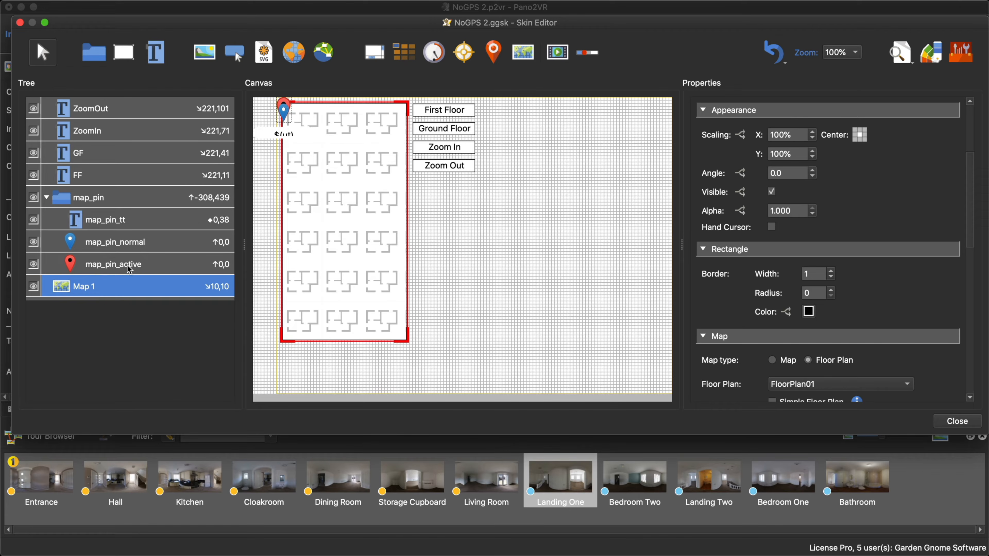
pyautogui.click(90, 266)
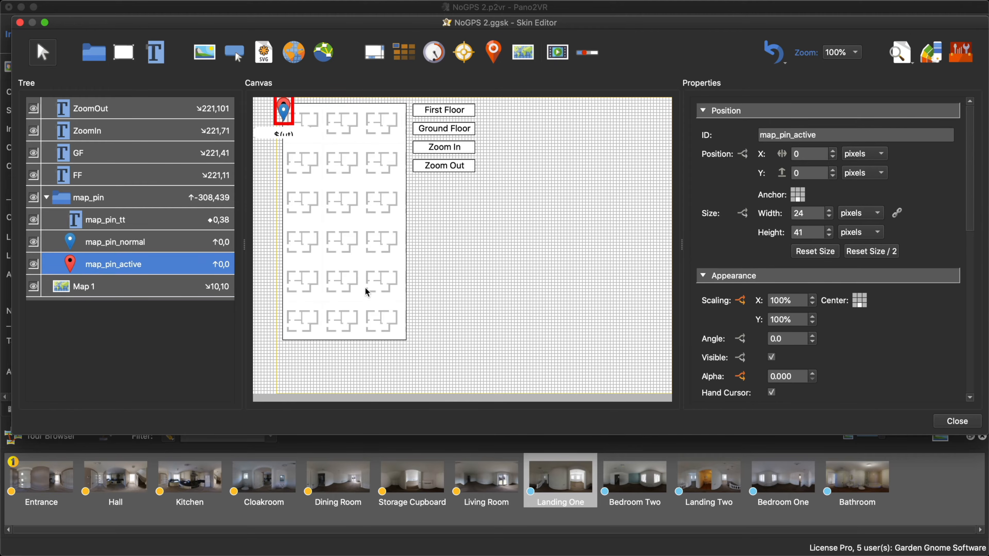
pyautogui.scroll(-3, 839, 380)
pyautogui.scroll(-2, 839, 380)
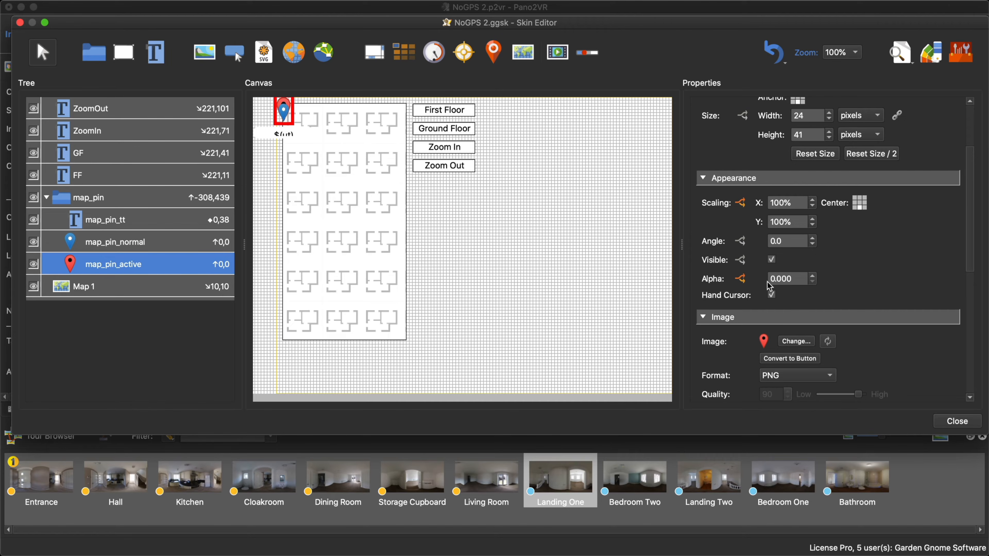
pyautogui.click(741, 279)
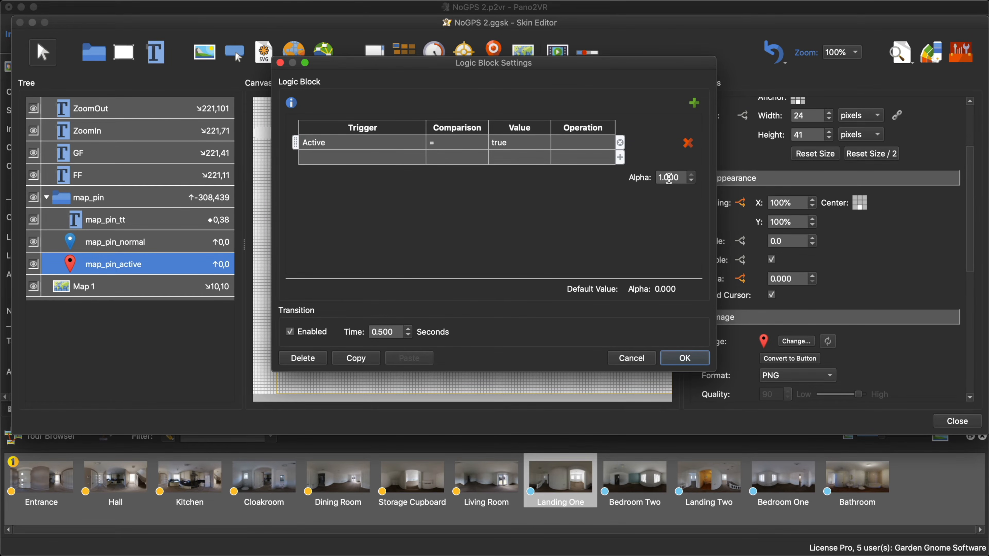
pyautogui.click(636, 357)
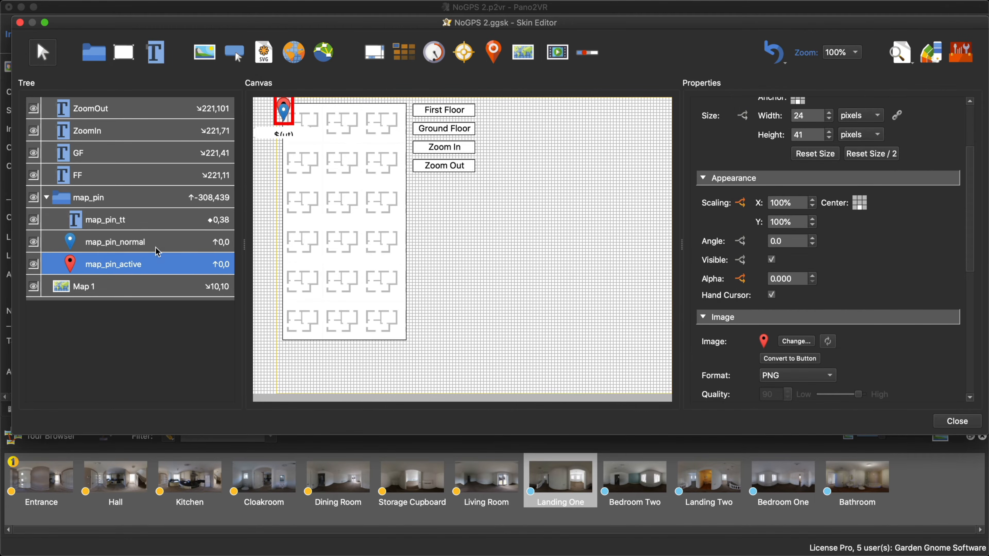
# - Examine the alpha logic block of map_pin_normal and leave it without changes
pyautogui.click(130, 243)
pyautogui.scroll(-3, 878, 357)
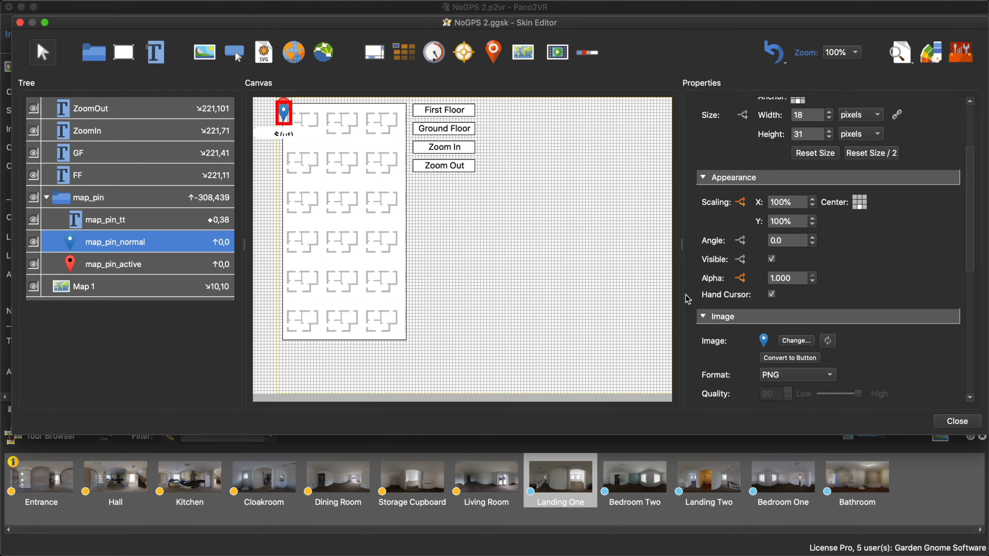
pyautogui.click(740, 278)
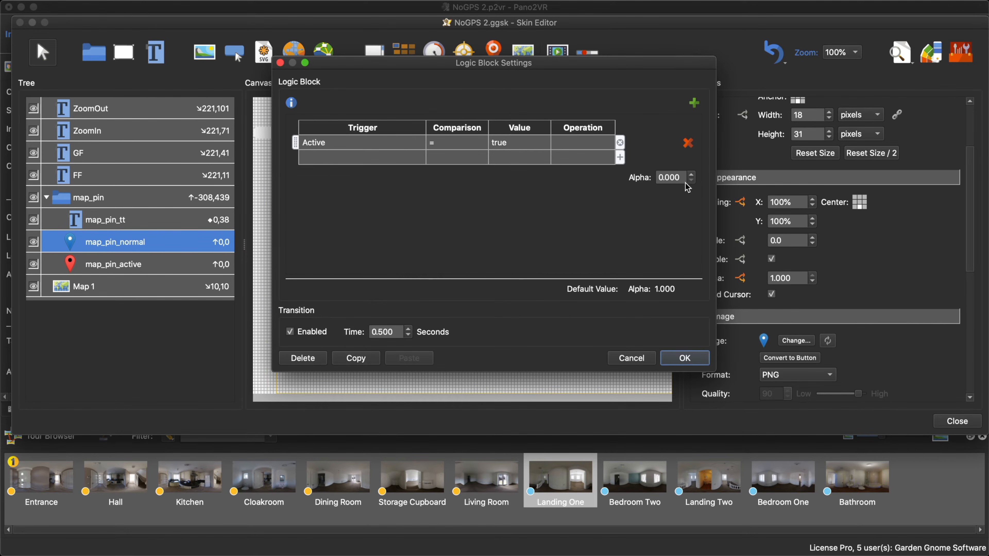
pyautogui.click(648, 358)
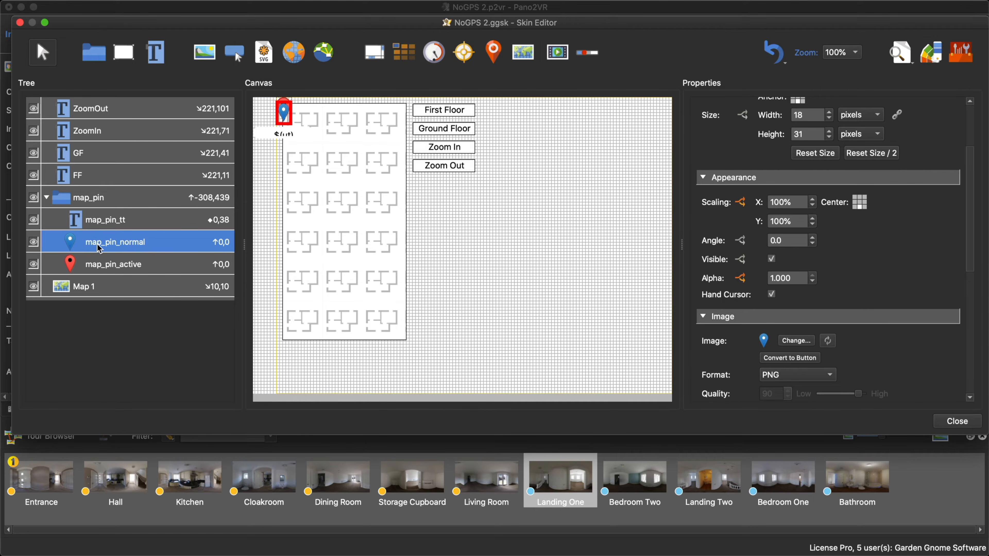
# - Inspect the appearance, background and text properties of the map_pin_tt tooltip
pyautogui.click(128, 222)
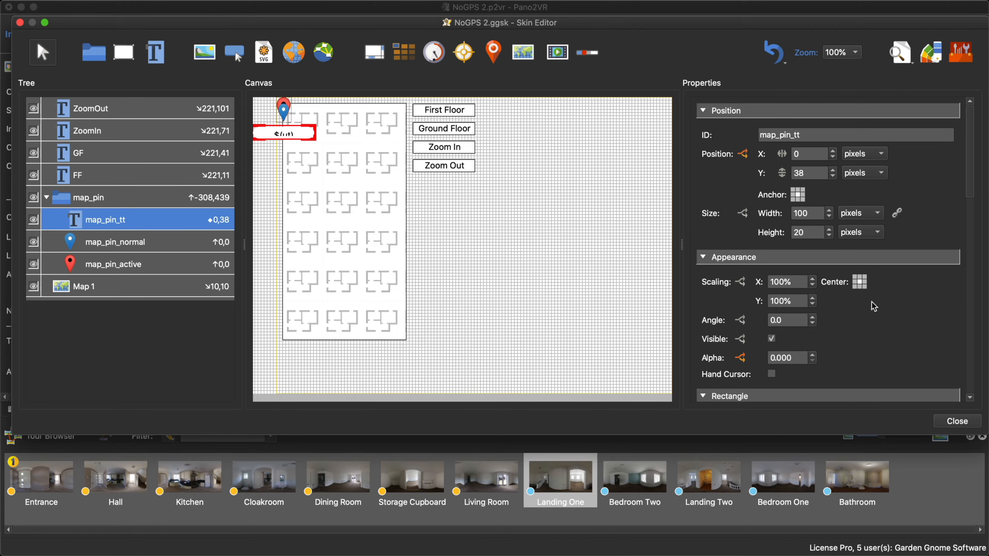
pyautogui.scroll(-5, 917, 327)
pyautogui.scroll(-2, 918, 326)
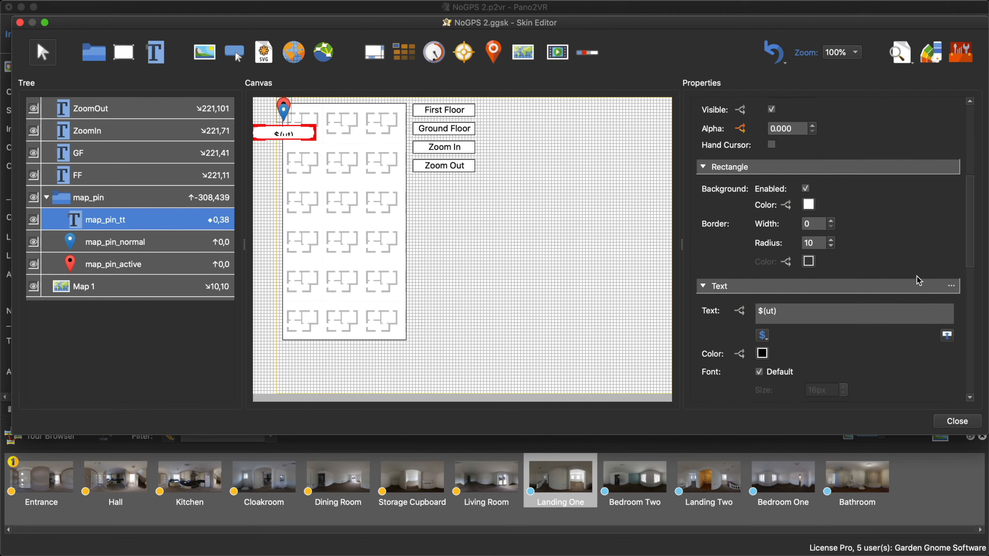
# - Enable Simple Floor Plan for the Map 1 element, then close the skin and save its changes
pyautogui.click(350, 237)
pyautogui.scroll(-5, 896, 339)
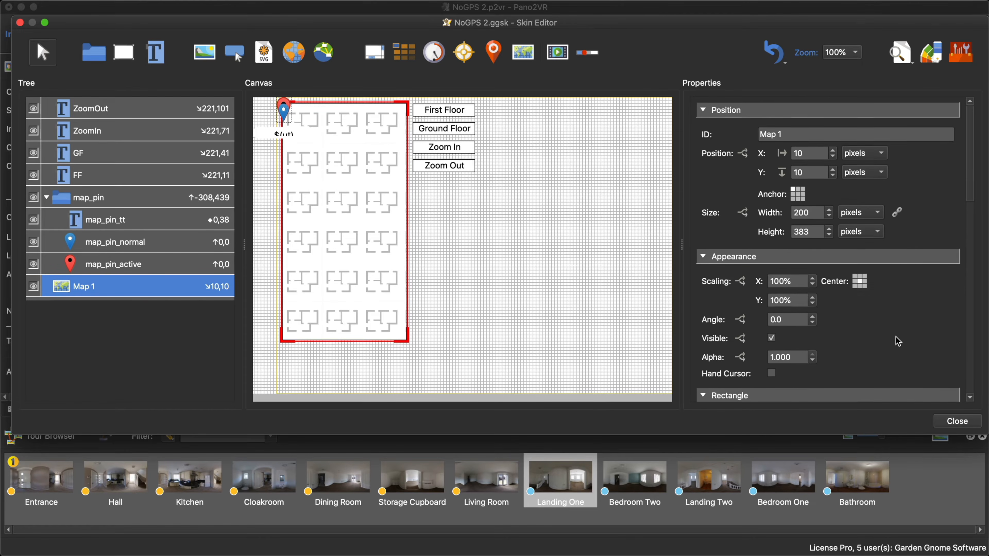
pyautogui.scroll(-2, 897, 342)
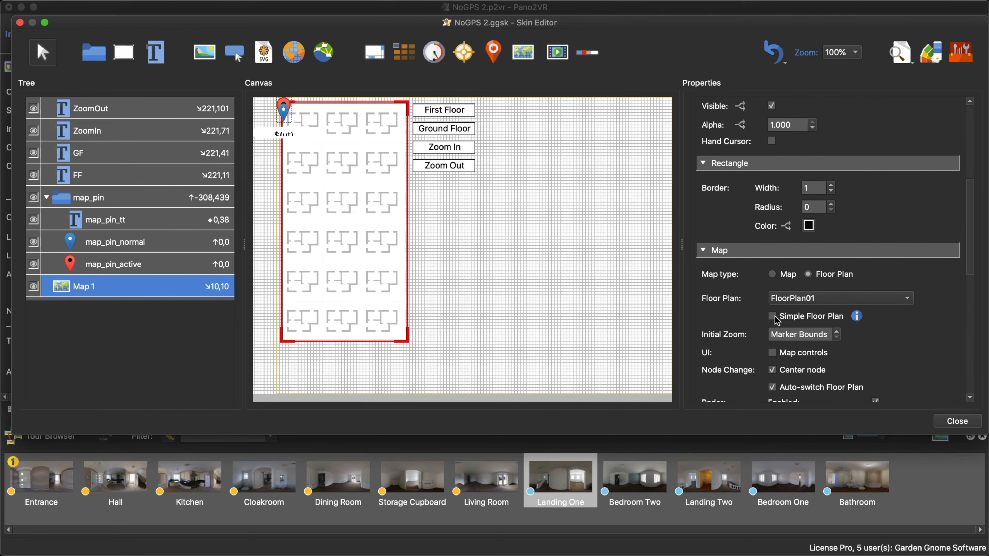
pyautogui.click(772, 316)
pyautogui.click(959, 424)
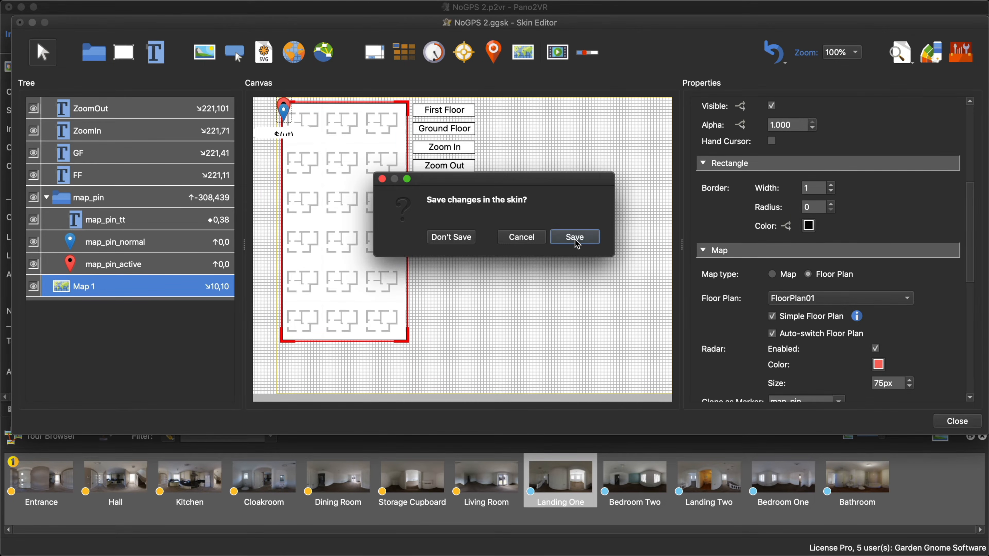
pyautogui.click(572, 237)
# - Generate the tour output, check the simple floor plan in the browser preview and close the preview
pyautogui.click(749, 214)
pyautogui.click(577, 289)
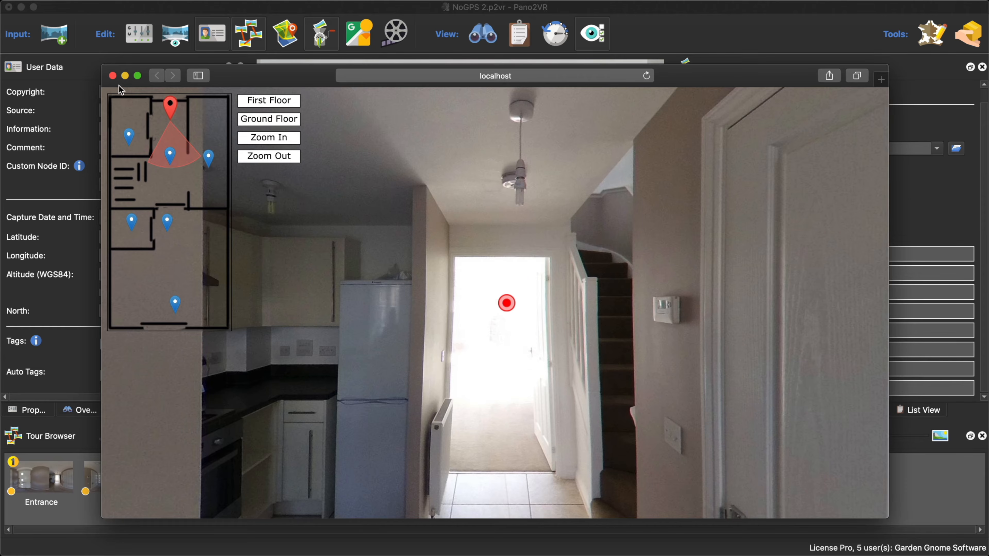
pyautogui.click(112, 76)
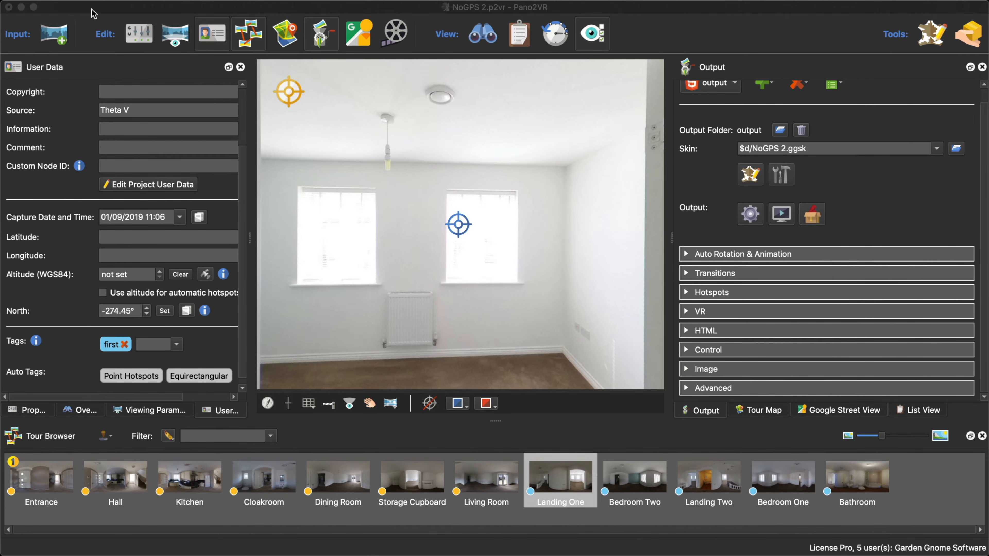
# - Minimize the NoGPS 2 project, open HouseTour.p2vr from the MapsPartOne folder and enlarge its window
pyautogui.click(21, 7)
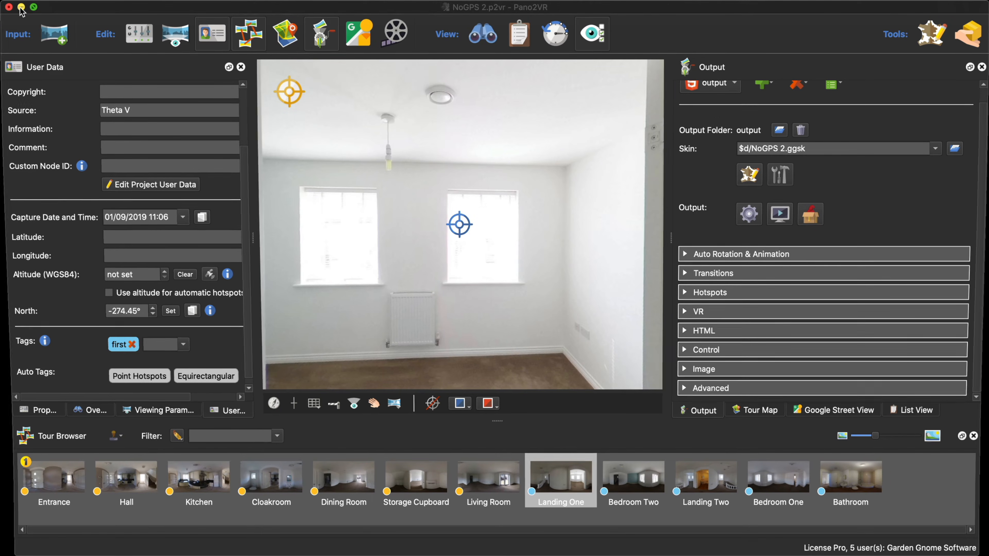
pyautogui.click(251, 83)
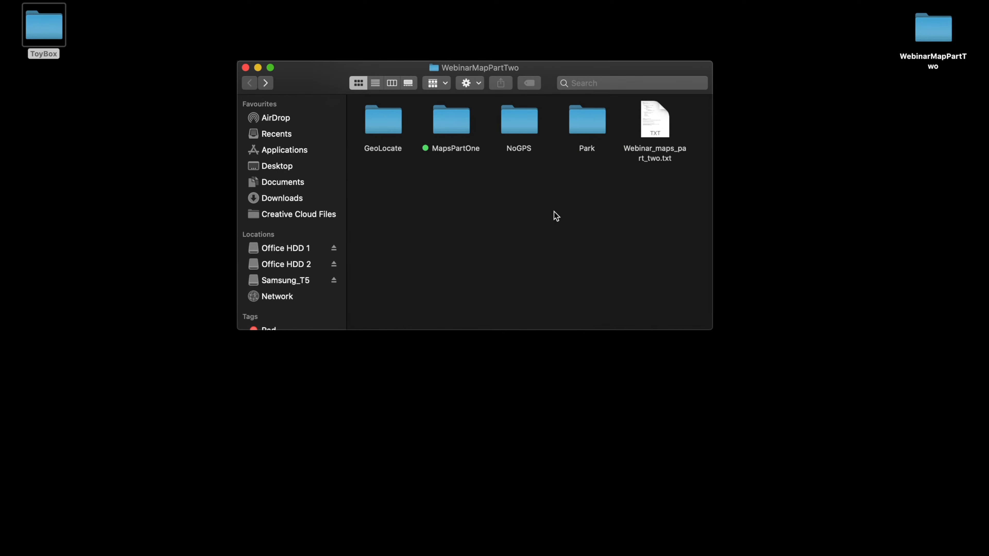
pyautogui.doubleClick(461, 129)
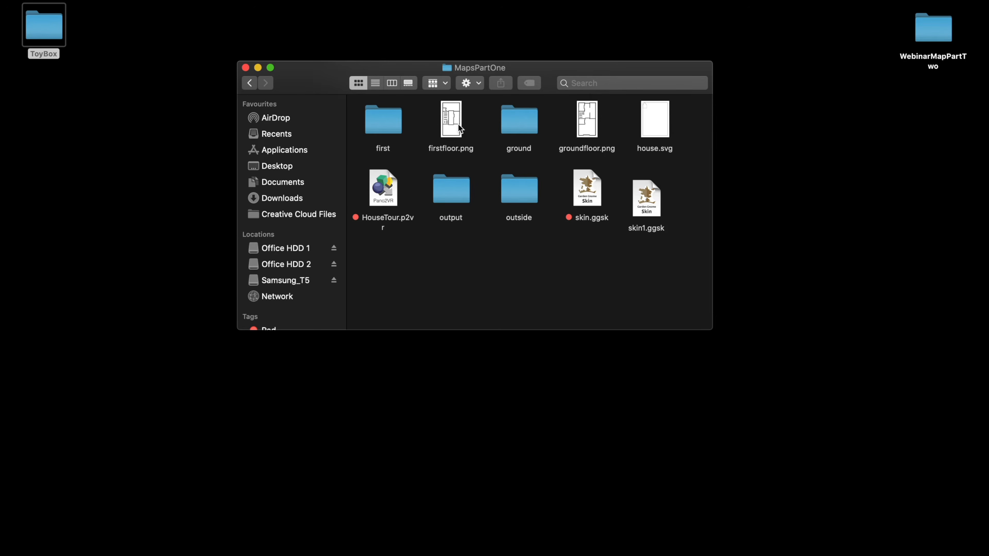
pyautogui.doubleClick(384, 193)
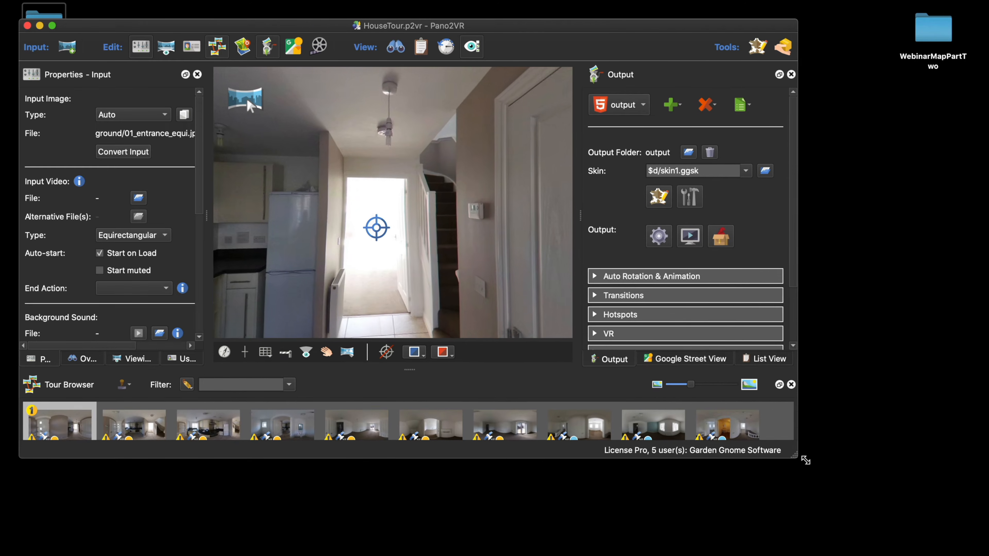
pyautogui.moveTo(694, 381); pyautogui.dragTo(814, 466)
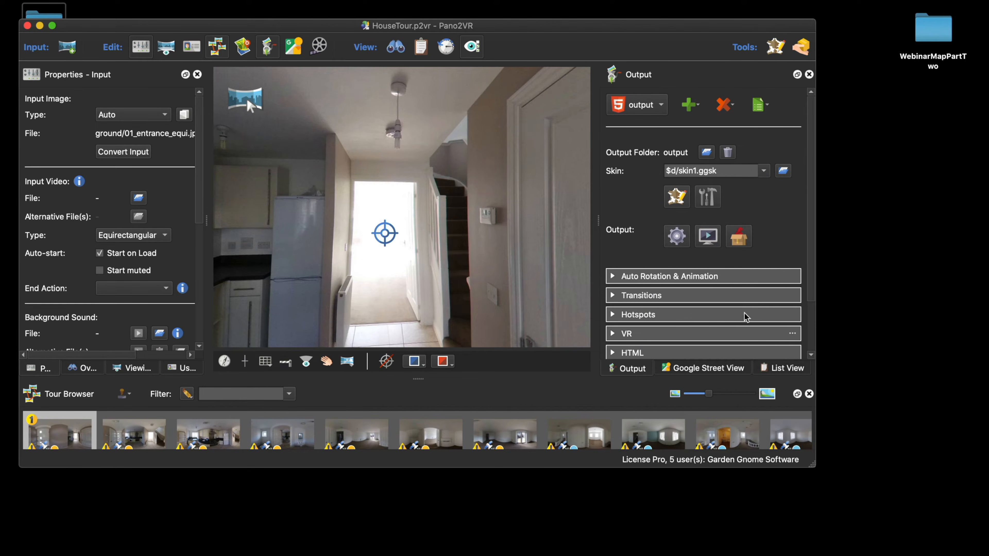
# - Preview the HouseTour output in the browser, check its floor plan marker titles and close the preview
pyautogui.click(708, 236)
pyautogui.click(180, 507)
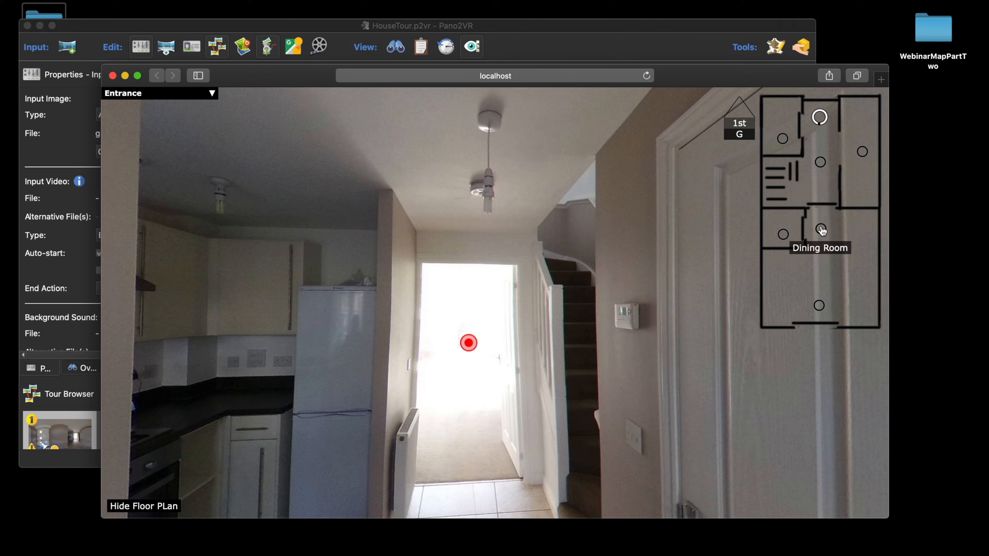
pyautogui.click(112, 75)
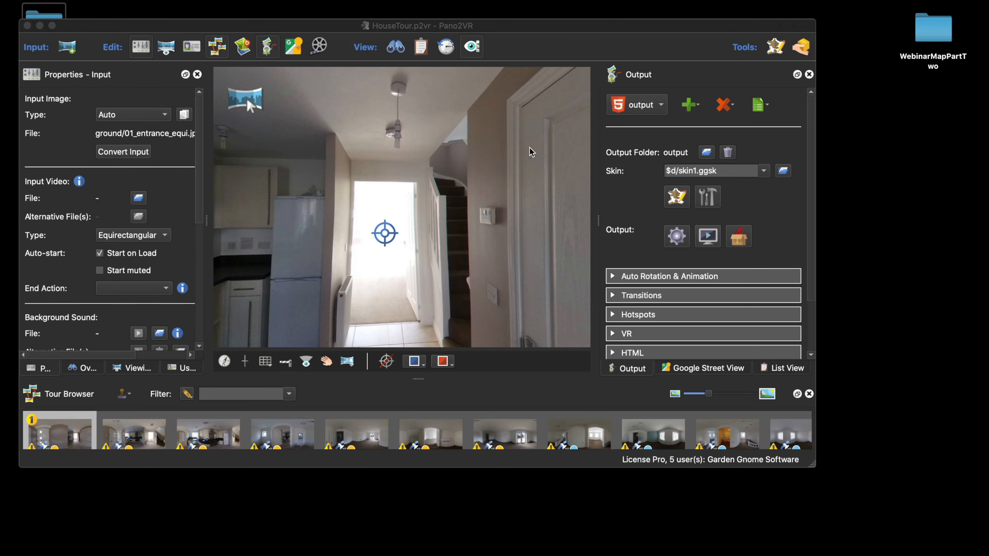
# - Open skin1.ggsk in the Skin Editor and examine the node markers and titles in the GroundFloor plan
pyautogui.click(676, 197)
pyautogui.hscroll(5, 570, 215)
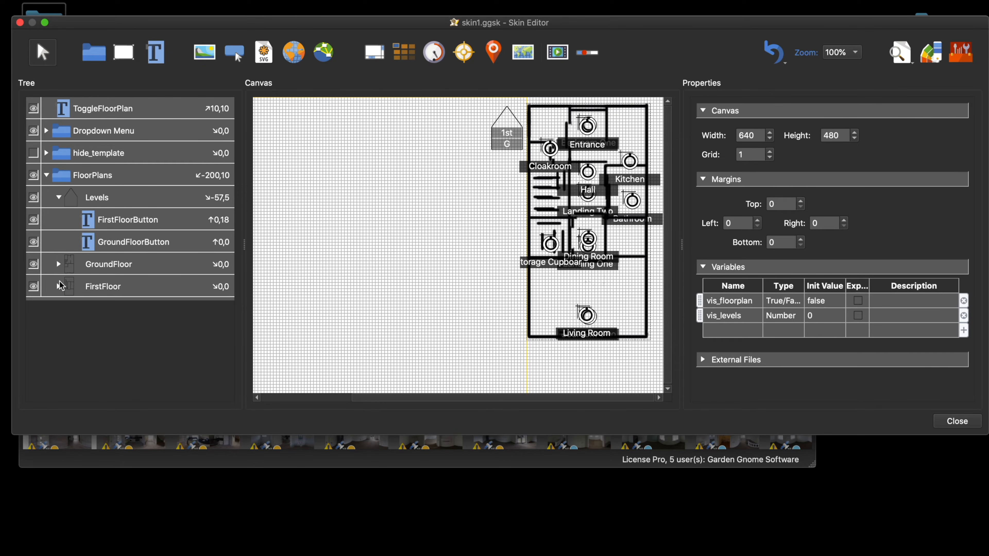
pyautogui.click(59, 265)
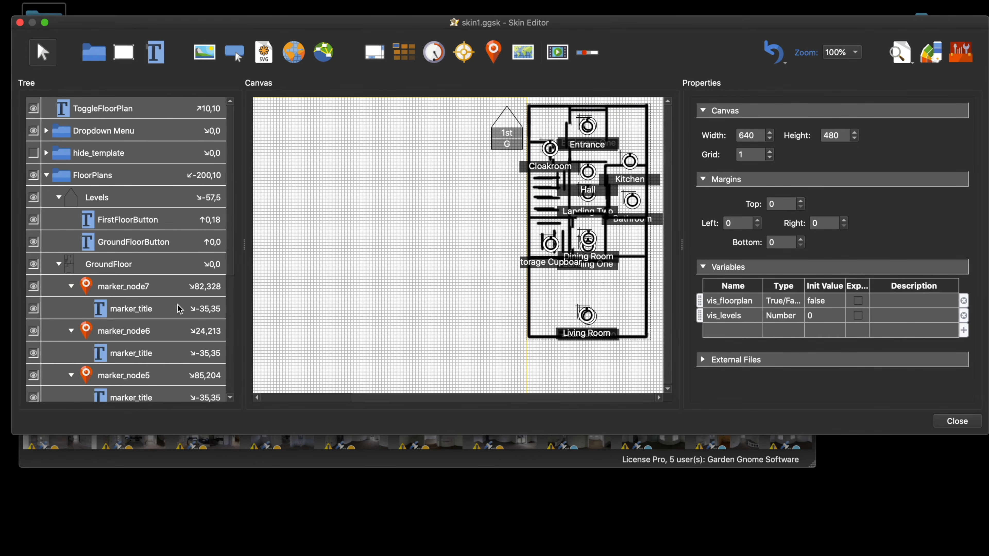
pyautogui.scroll(-3, 180, 310)
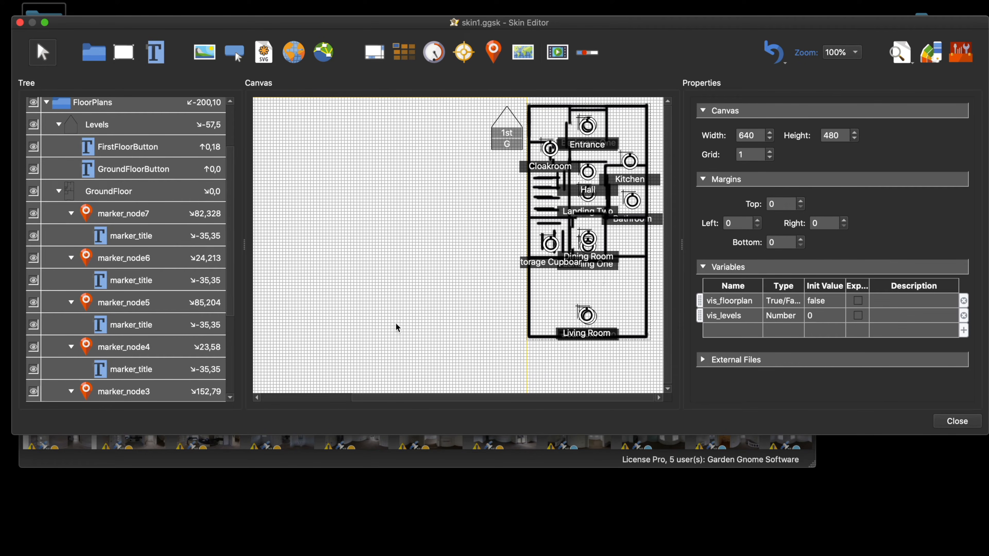
# - Try moving the Storage Cupboard title to X -9 and the Living Room title to -33, -28, then discard the skin changes
pyautogui.click(541, 268)
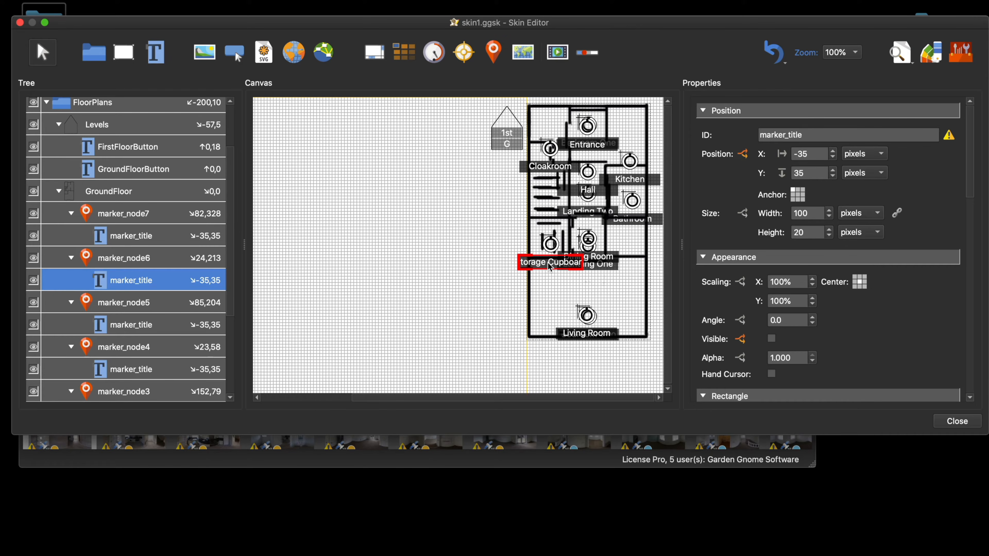
pyautogui.moveTo(550, 266); pyautogui.dragTo(566, 266)
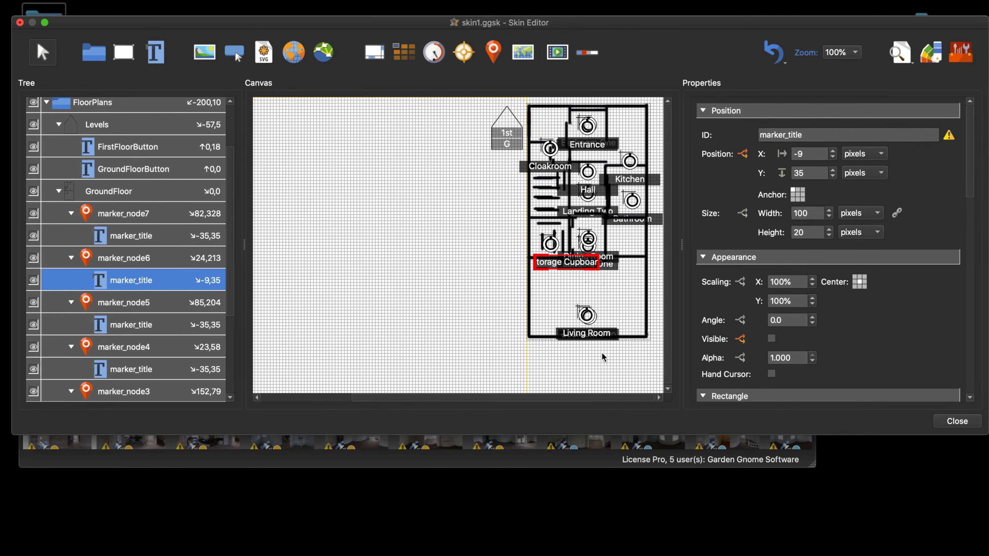
pyautogui.click(592, 336)
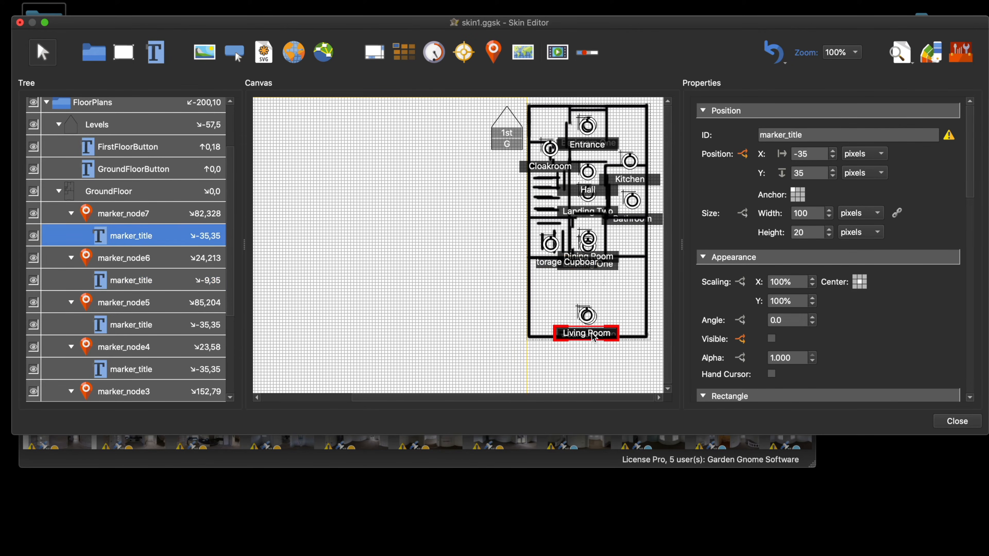
pyautogui.moveTo(592, 337); pyautogui.dragTo(594, 299)
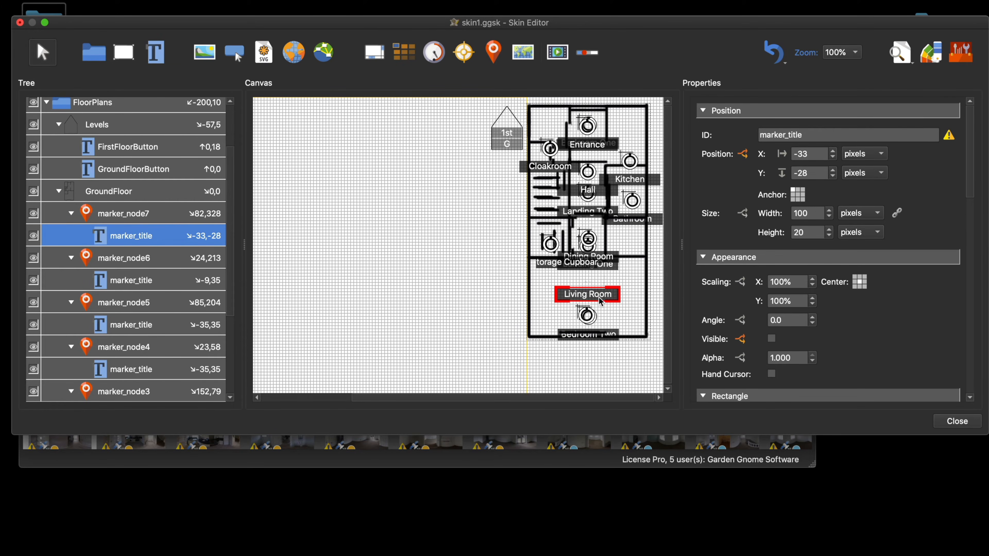
pyautogui.click(957, 421)
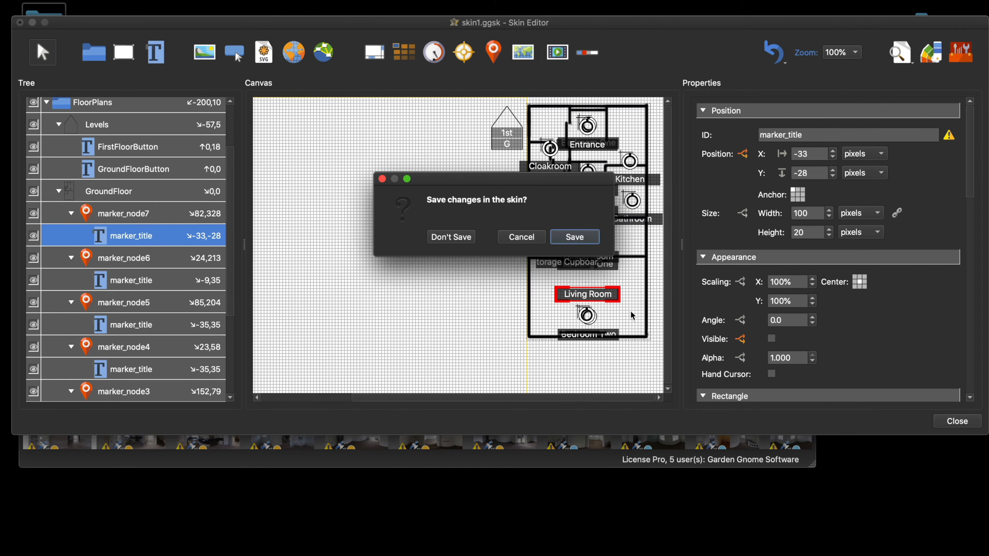
pyautogui.click(453, 239)
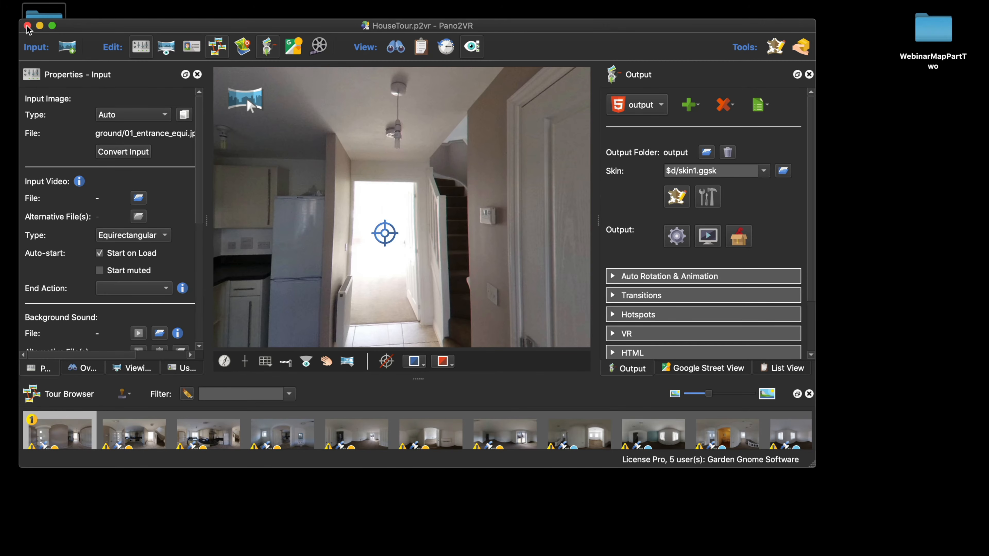
pyautogui.moveTo(58, 26); pyautogui.dragTo(133, 40)
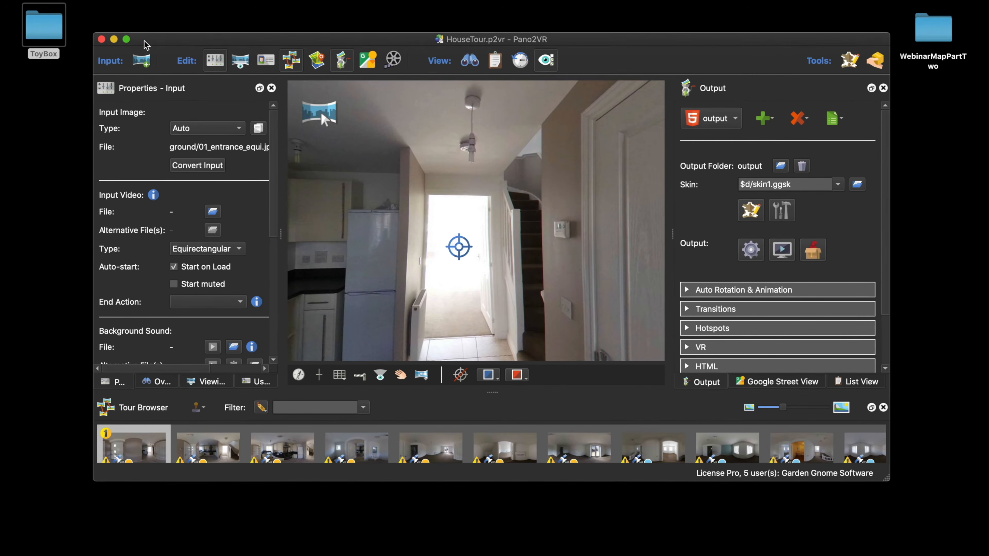
# - Close the HouseTour project and restore the minimized NoGPS 2 project
pyautogui.click(101, 39)
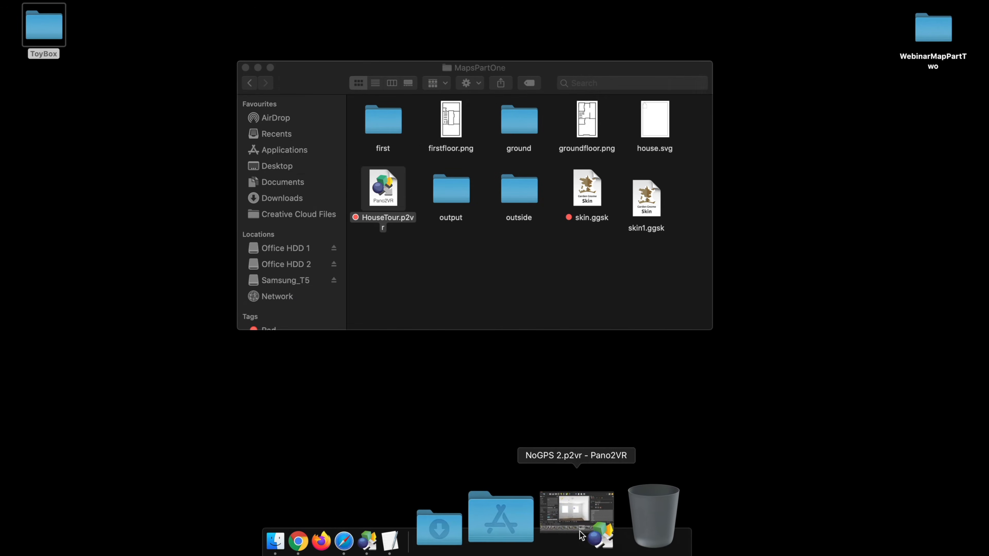
pyautogui.click(572, 531)
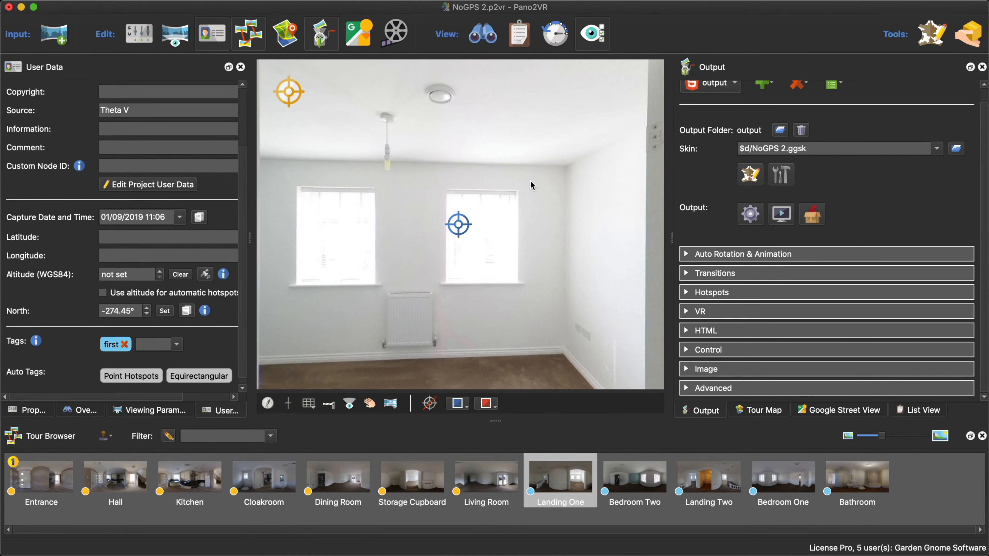
pyautogui.click(750, 175)
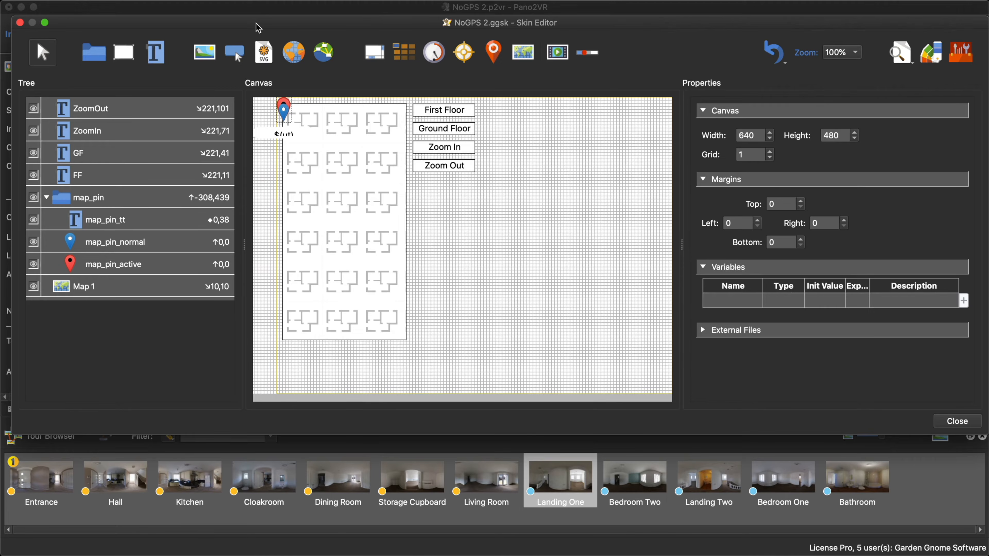
pyautogui.moveTo(256, 24); pyautogui.dragTo(293, 34)
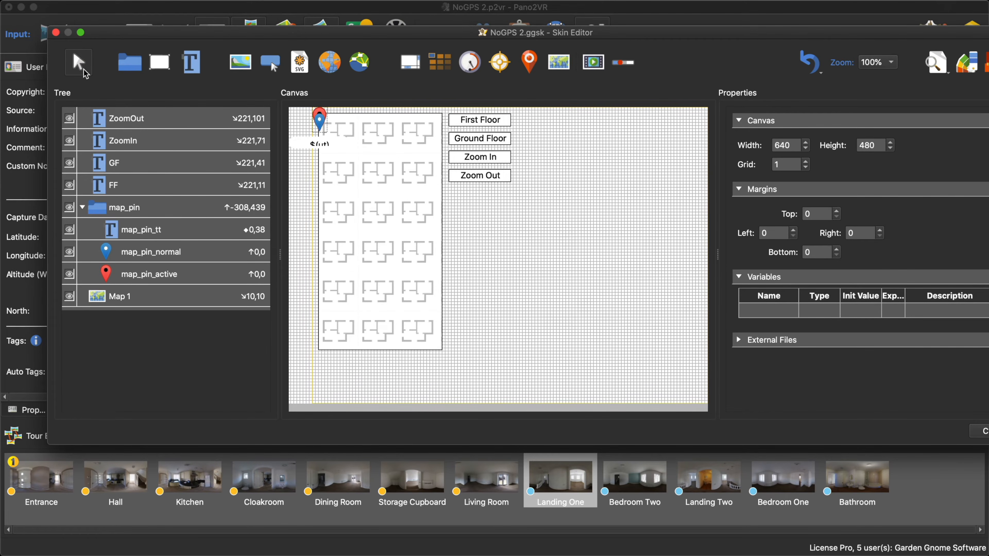
pyautogui.click(56, 33)
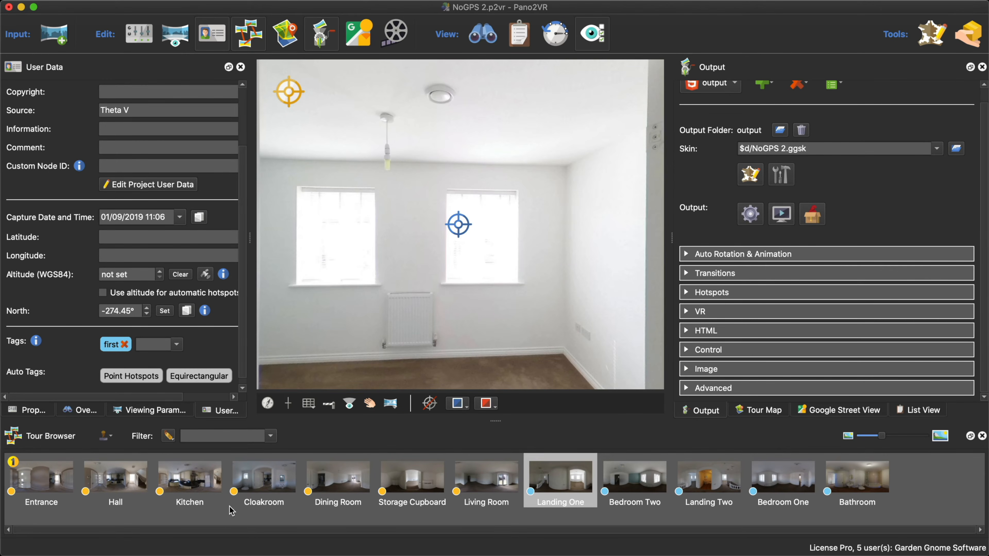
# - Select the Storage Cupboard node and copy its title from the user data
pyautogui.click(429, 488)
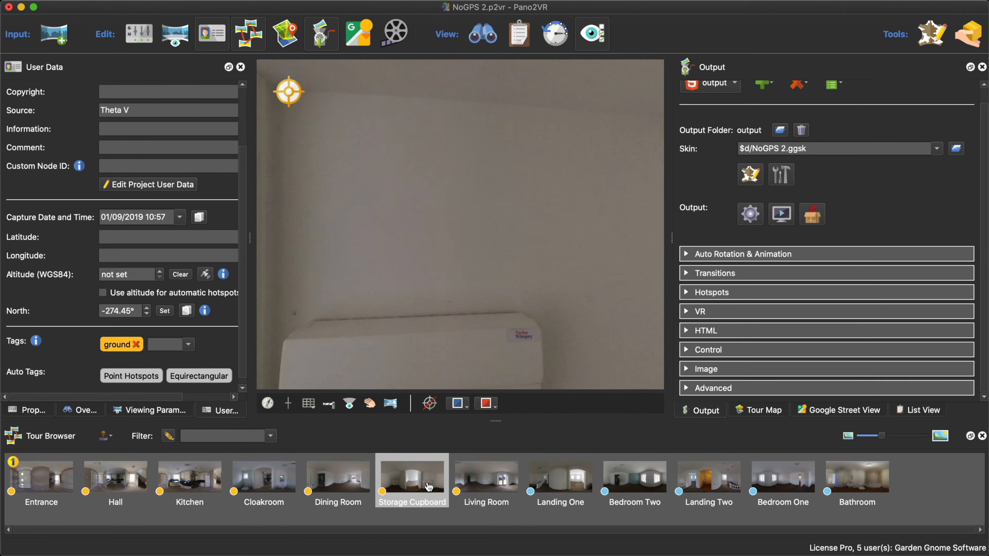
pyautogui.moveTo(171, 398); pyautogui.dragTo(239, 269)
pyautogui.moveTo(123, 95); pyautogui.dragTo(44, 95)
pyautogui.press('super+c')
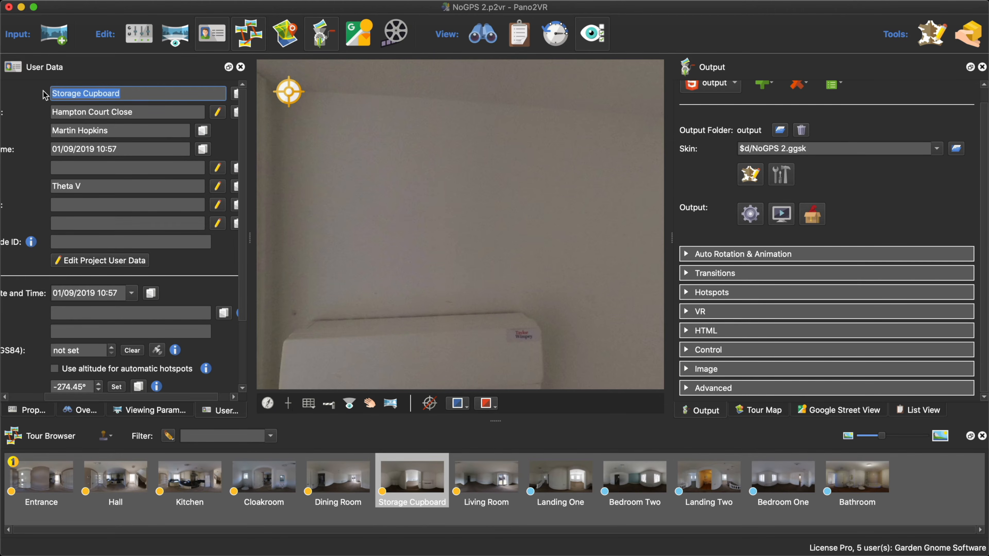
# - In the NoGPS 2 skin, add a second position logic condition to map_pin_tt, triggered by the user data title $(ut)
pyautogui.click(754, 178)
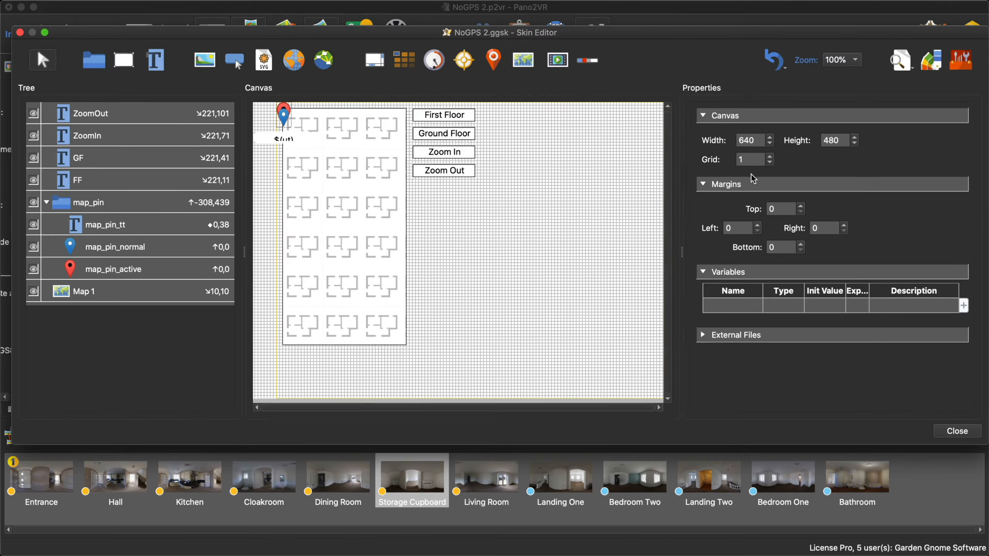
pyautogui.click(116, 232)
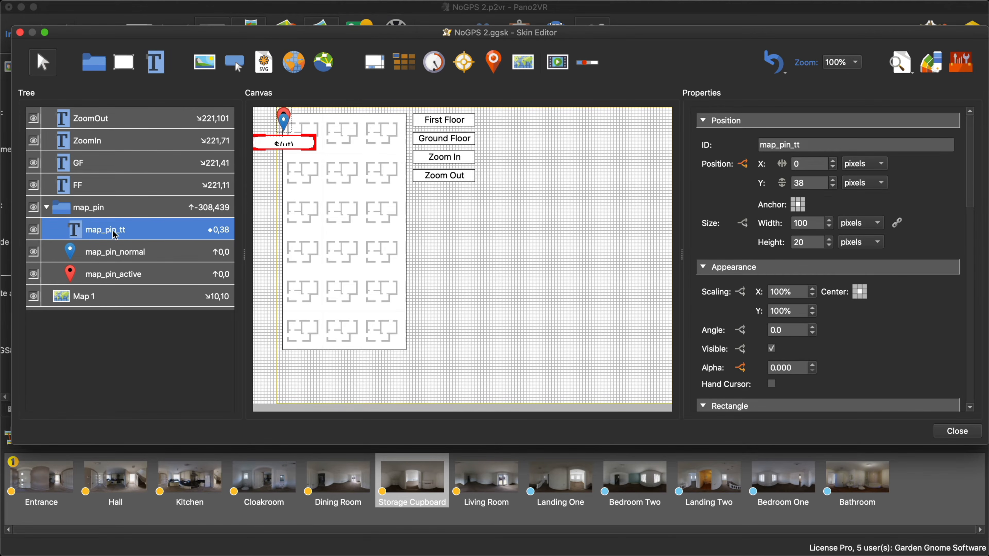
pyautogui.click(743, 164)
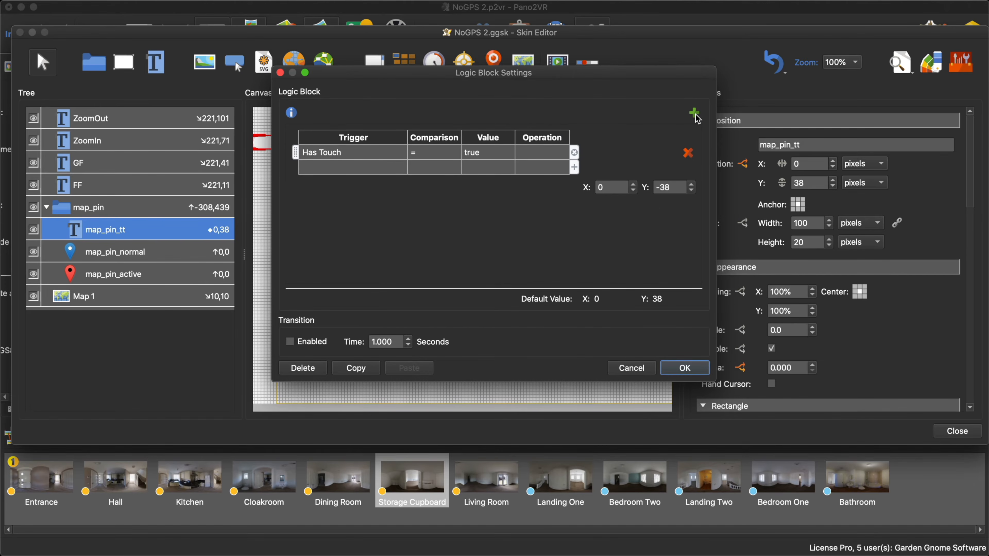
pyautogui.click(695, 113)
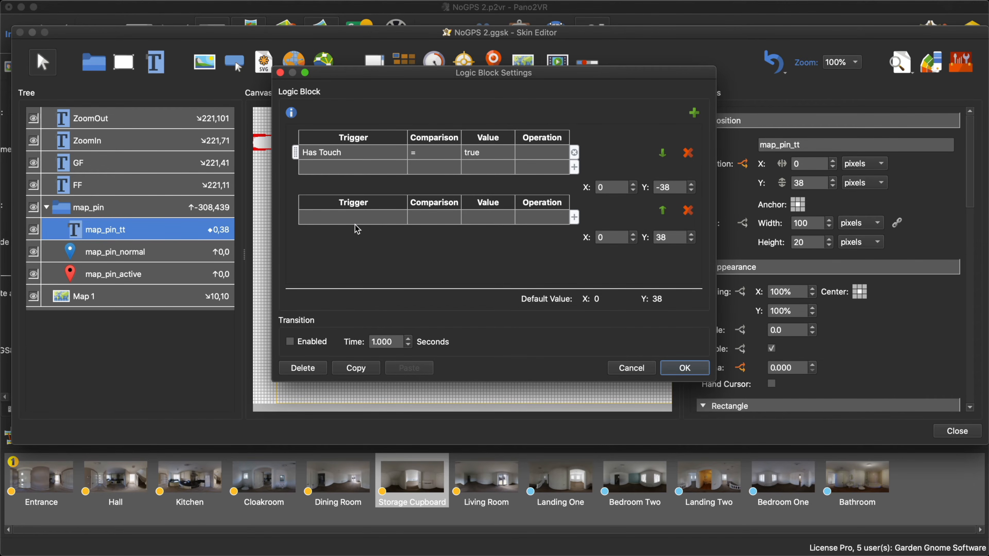
pyautogui.click(364, 219)
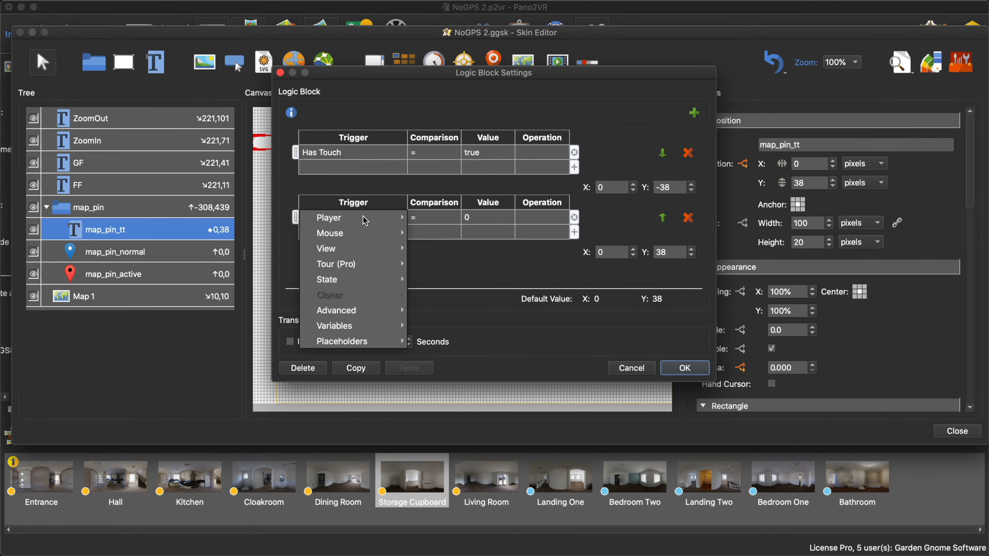
pyautogui.moveTo(380, 340)
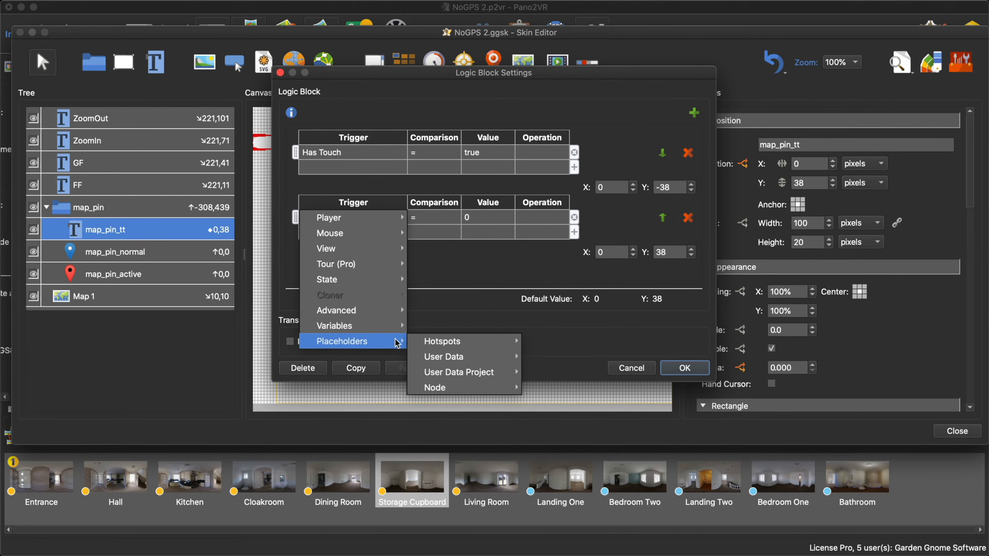
pyautogui.moveTo(448, 358)
pyautogui.click(579, 332)
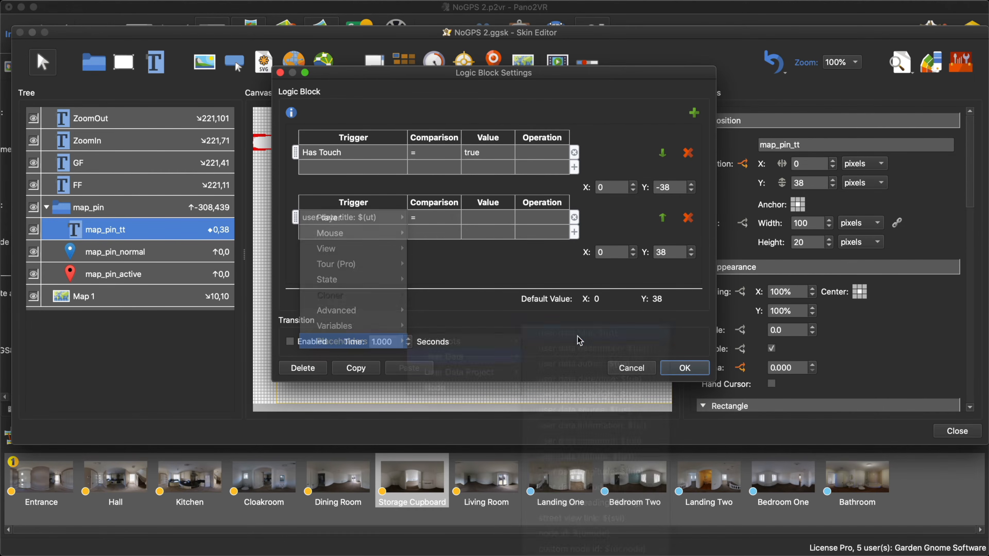
# - Set the new condition to Storage Cupboard with an X position of 50, apply the logic block and save the skin
pyautogui.doubleClick(488, 217)
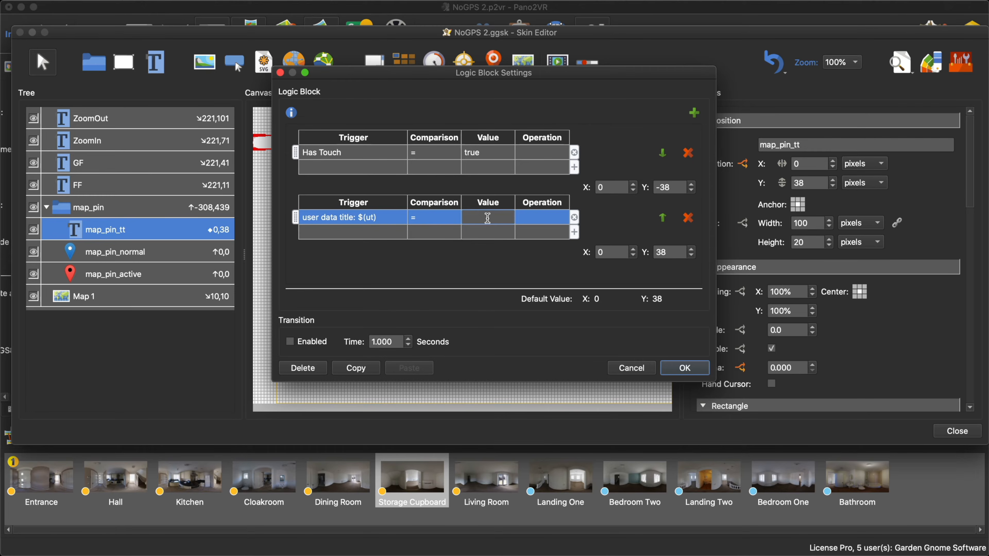
pyautogui.press('super+v')
pyautogui.click(597, 252)
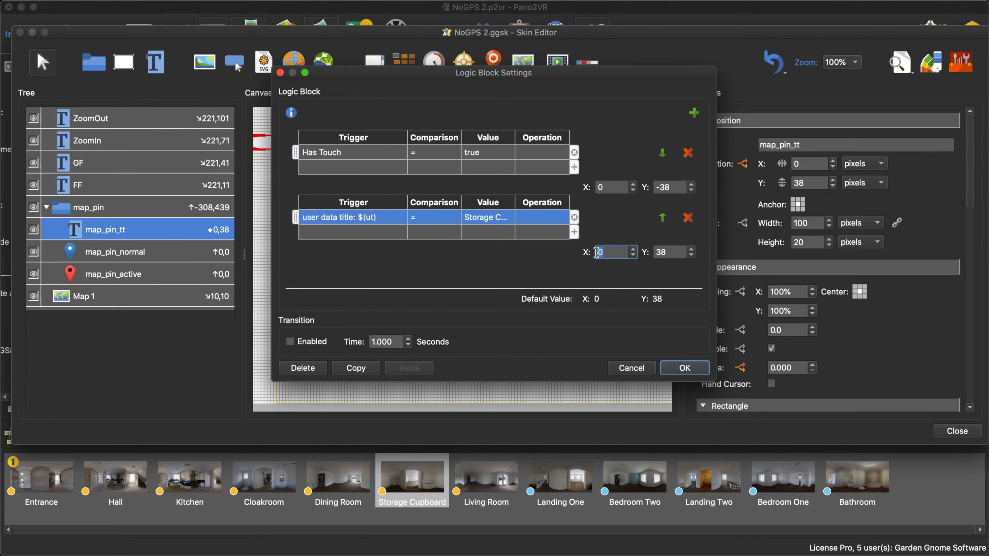
pyautogui.click(530, 260)
pyautogui.click(690, 370)
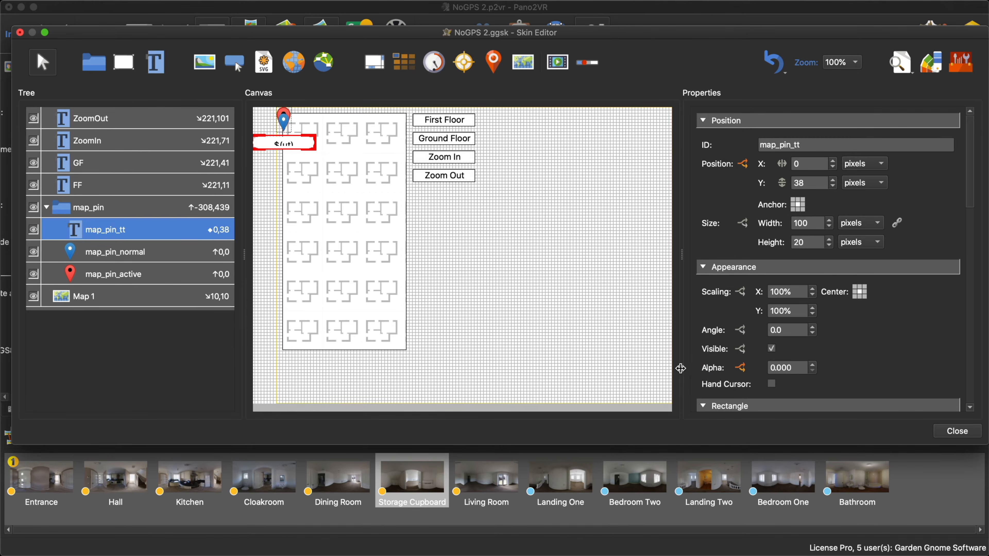
pyautogui.click(961, 433)
pyautogui.click(582, 250)
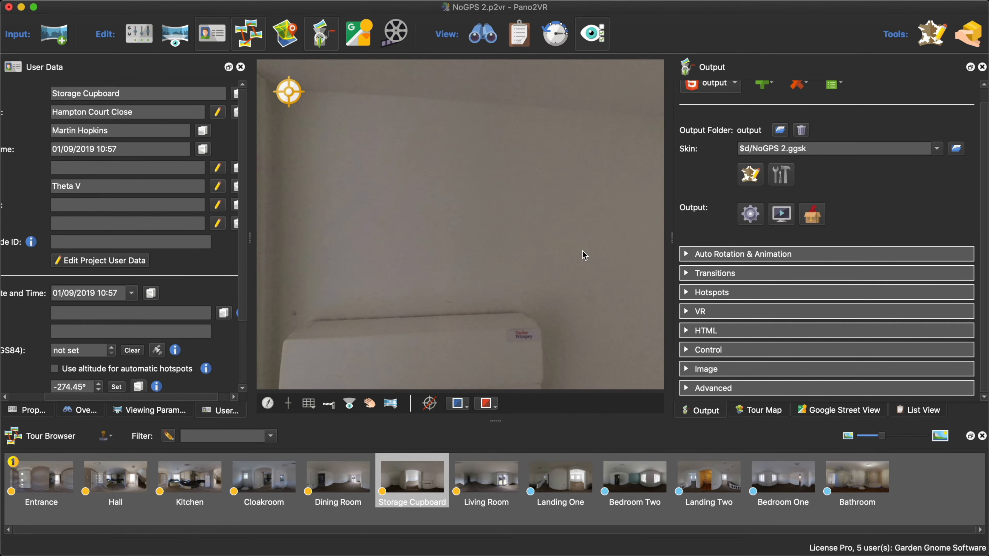
# - Regenerate the output, check the title positions on the floor plan in the browser preview and close it
pyautogui.press('super+g')
pyautogui.press('Return')
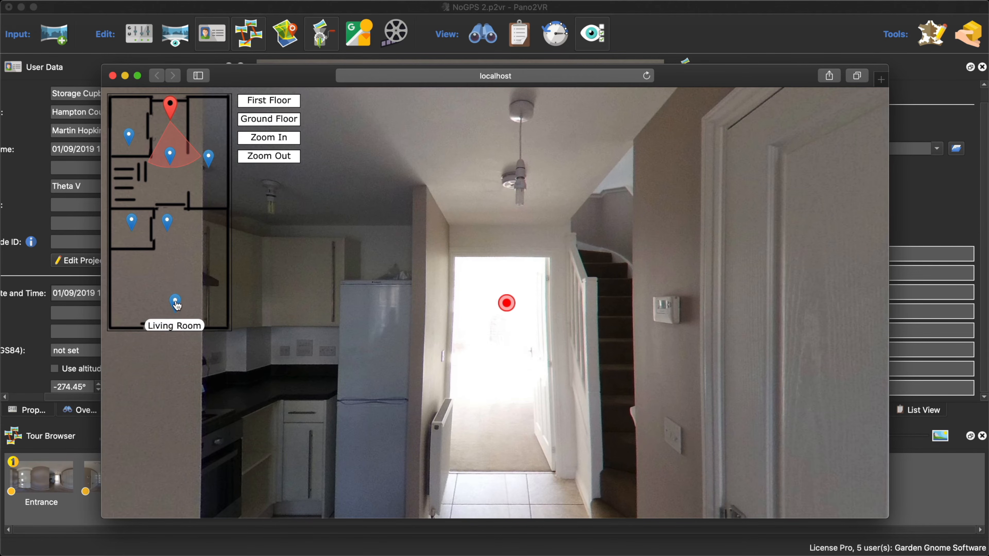
pyautogui.click(112, 76)
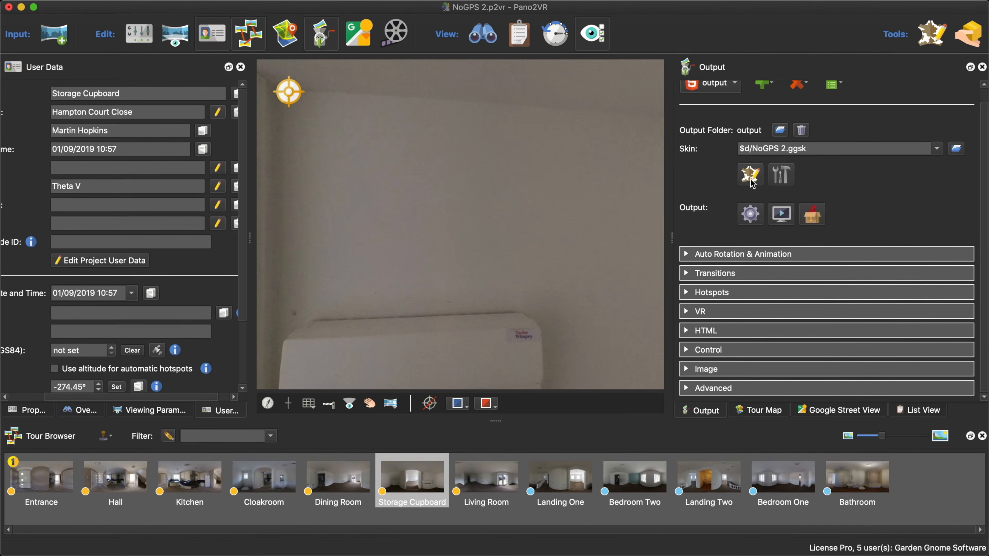
# - Add a third position logic condition to map_pin_tt in the skin, triggered by the user data title $(ut)
pyautogui.click(750, 175)
pyautogui.click(134, 232)
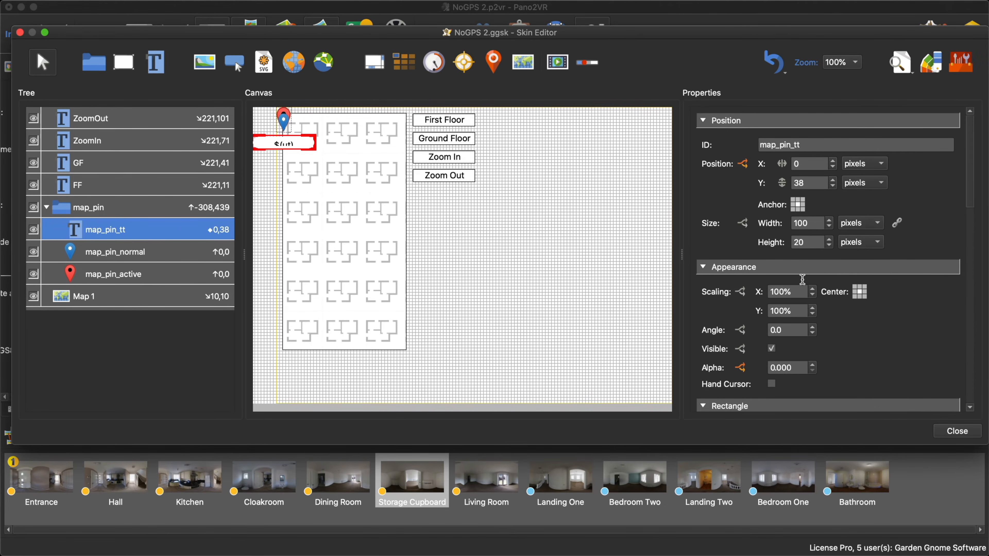
pyautogui.click(743, 166)
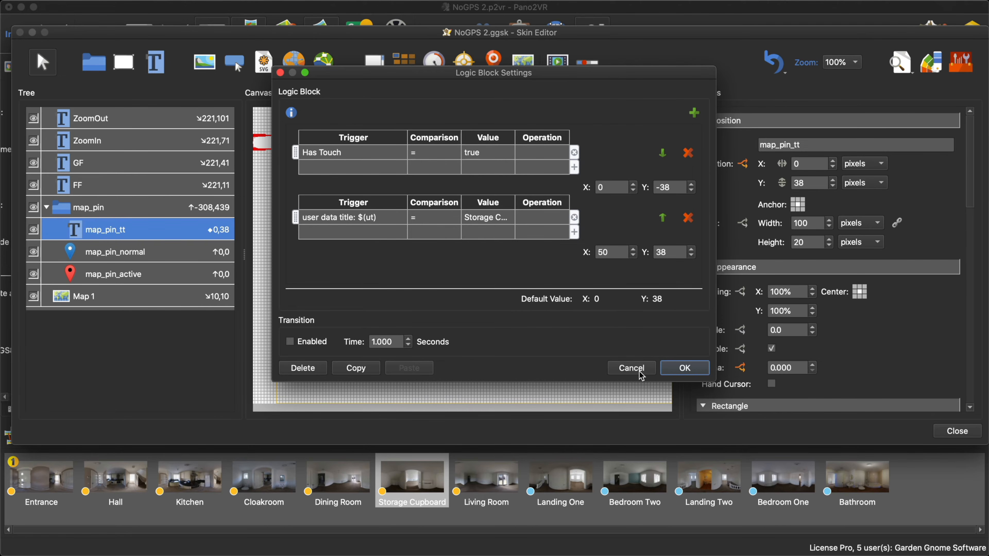
pyautogui.click(694, 114)
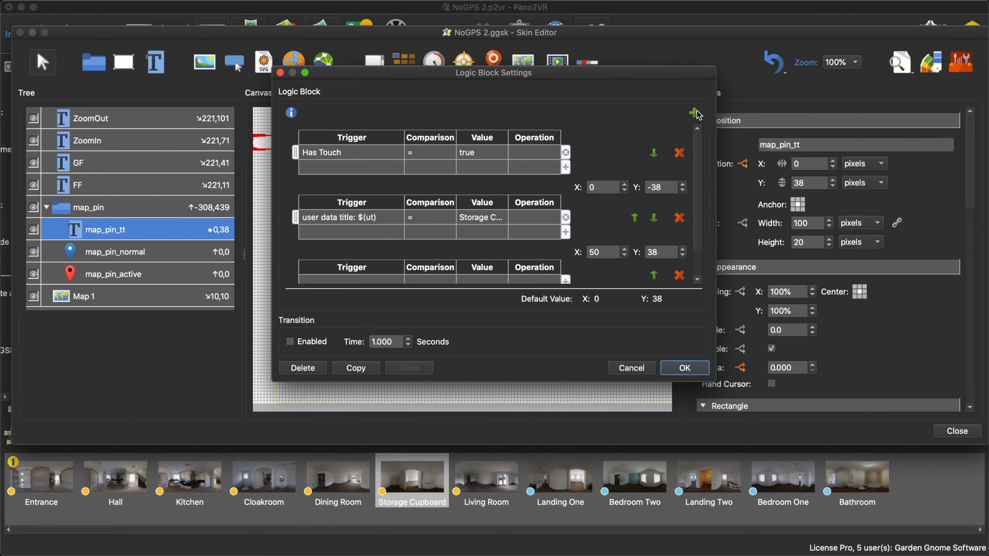
pyautogui.scroll(-2, 437, 239)
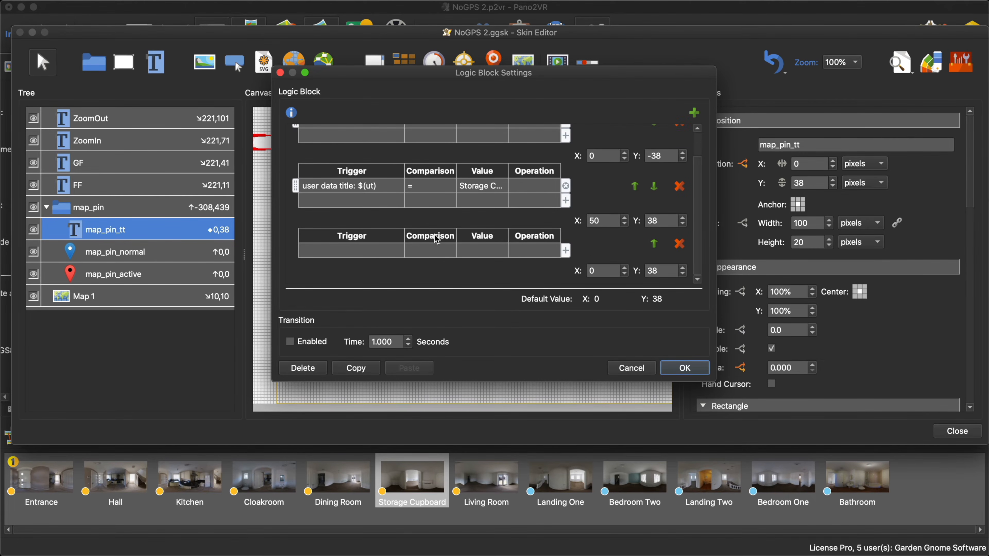
pyautogui.click(365, 254)
pyautogui.click(365, 254)
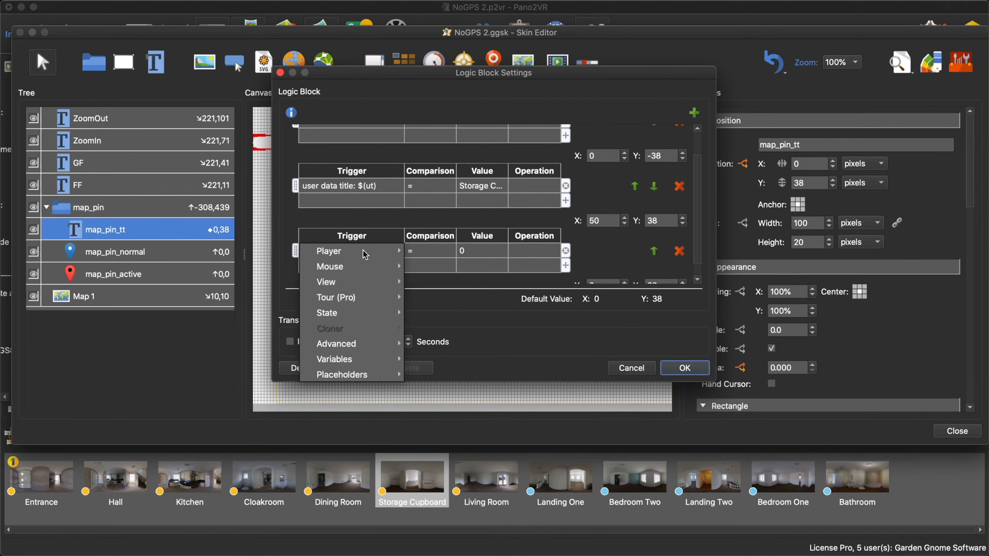
pyautogui.moveTo(383, 375)
pyautogui.moveTo(458, 391)
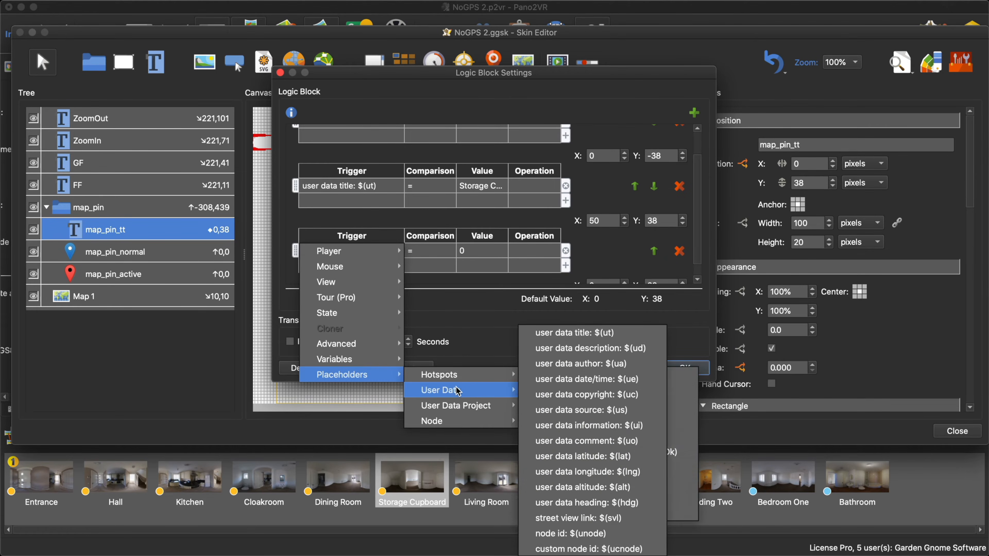
pyautogui.click(612, 333)
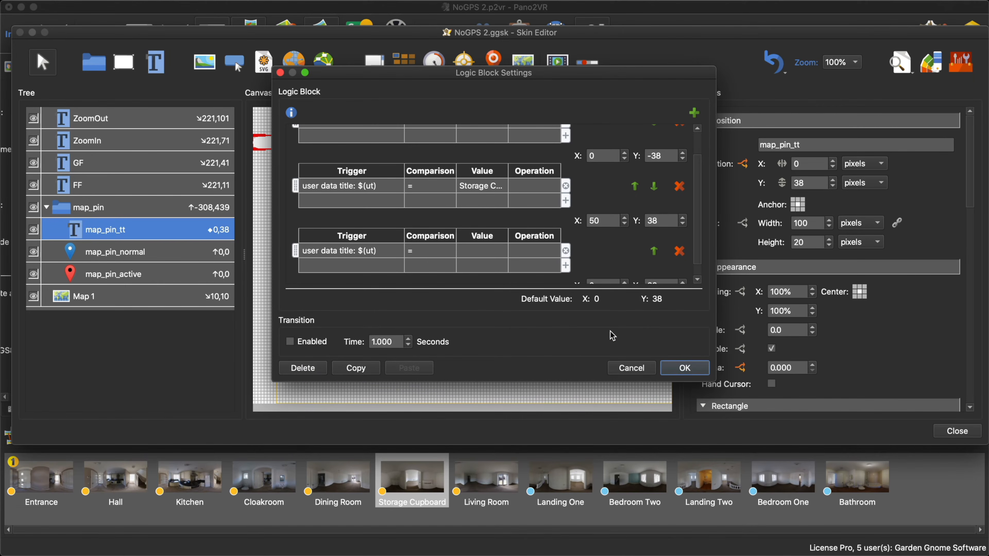
# - Set the third condition to Living Room with a Y position of -38, apply the logic block and save the skin
pyautogui.click(477, 250)
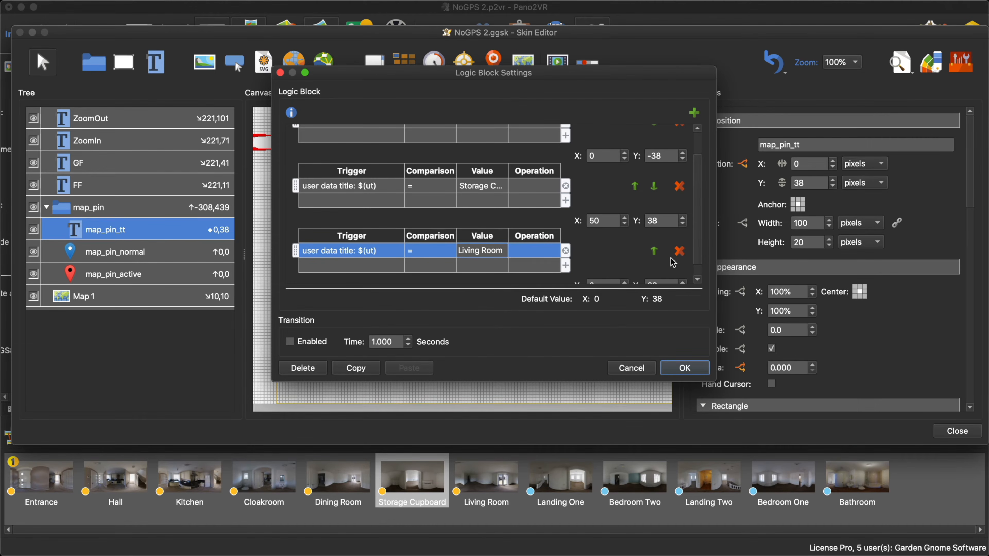
pyautogui.click(592, 258)
pyautogui.scroll(-2, 596, 256)
pyautogui.doubleClick(663, 275)
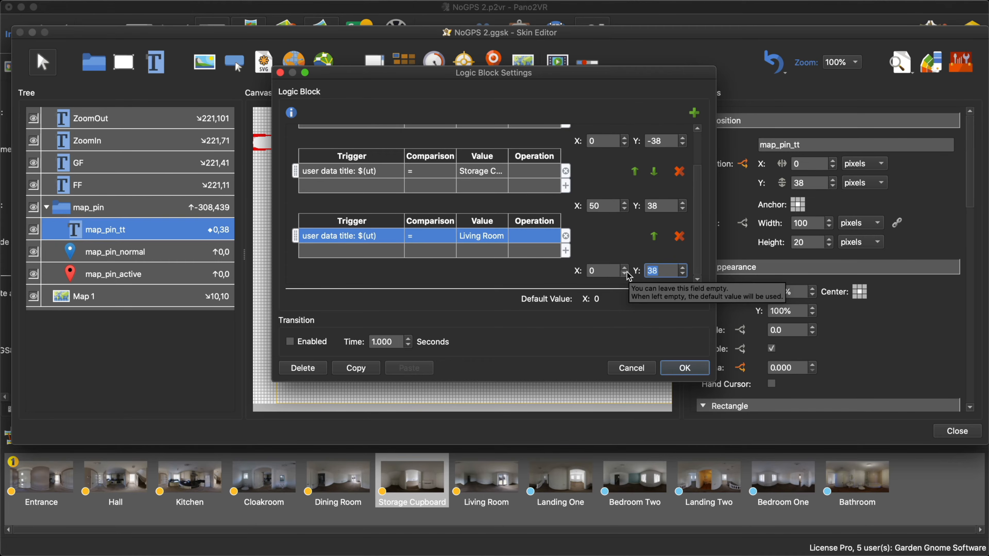
pyautogui.write('-')
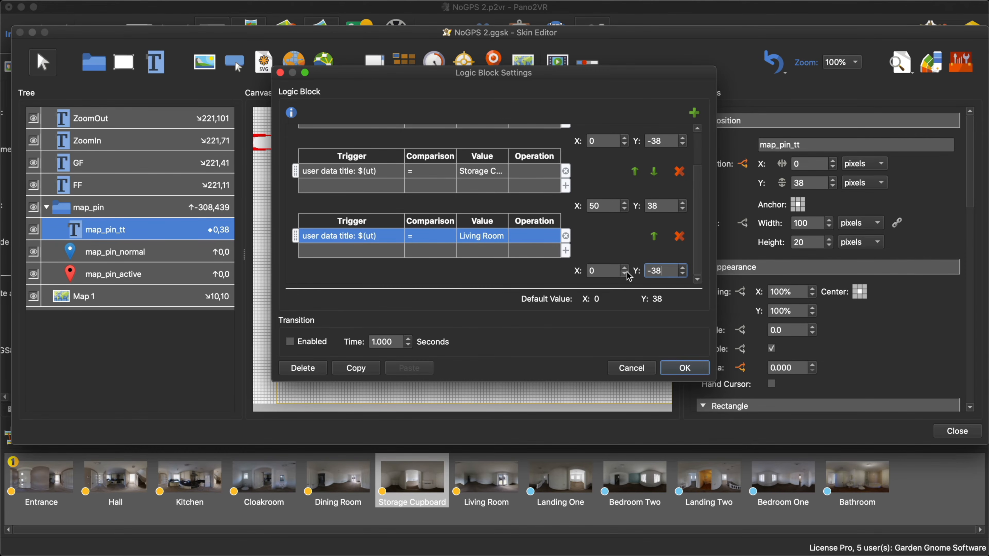
pyautogui.write('38')
pyautogui.click(688, 367)
pyautogui.click(950, 430)
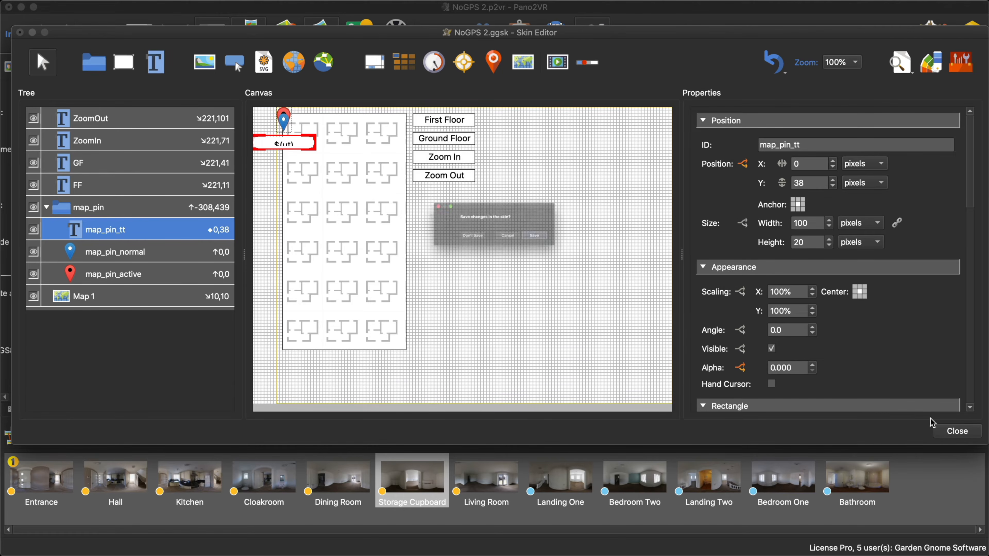
pyautogui.click(590, 249)
# - Regenerate the output overwriting pano.xml, check the Living Room pin title in the browser preview and close it
pyautogui.click(750, 213)
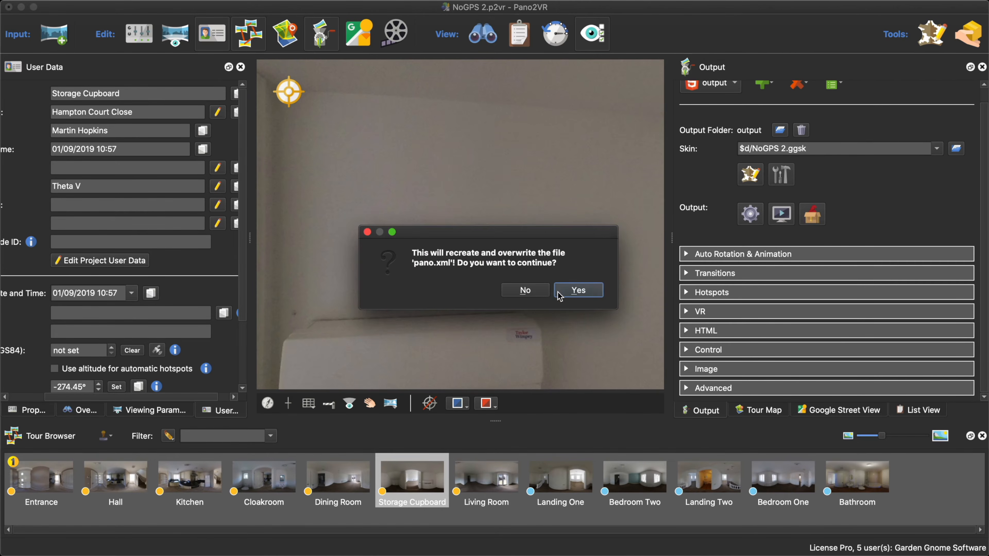
pyautogui.click(576, 290)
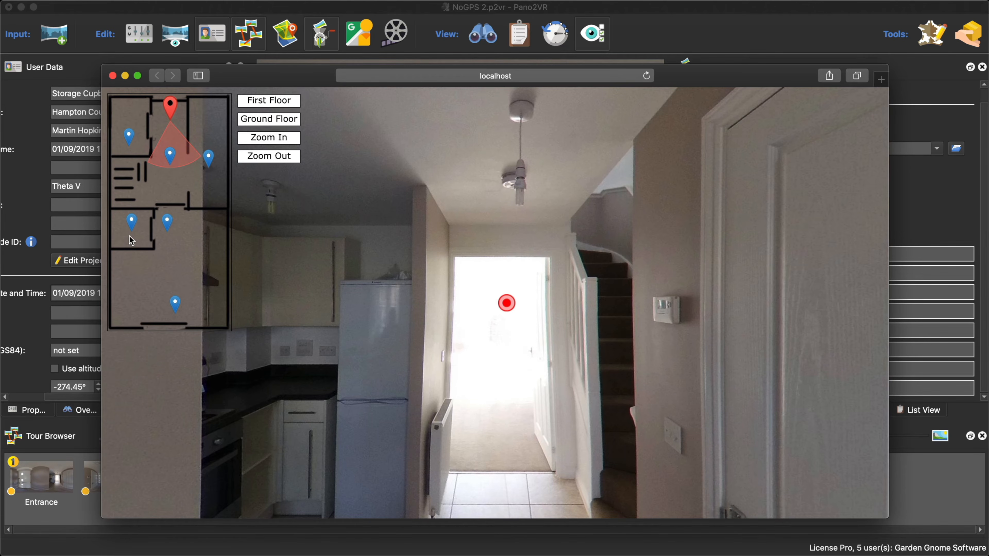
pyautogui.click(112, 75)
# - Review the tags and location fields in the Storage Cupboard node's user data, and reopen the NoGPS 2 skin
pyautogui.moveTo(243, 314); pyautogui.dragTo(238, 405)
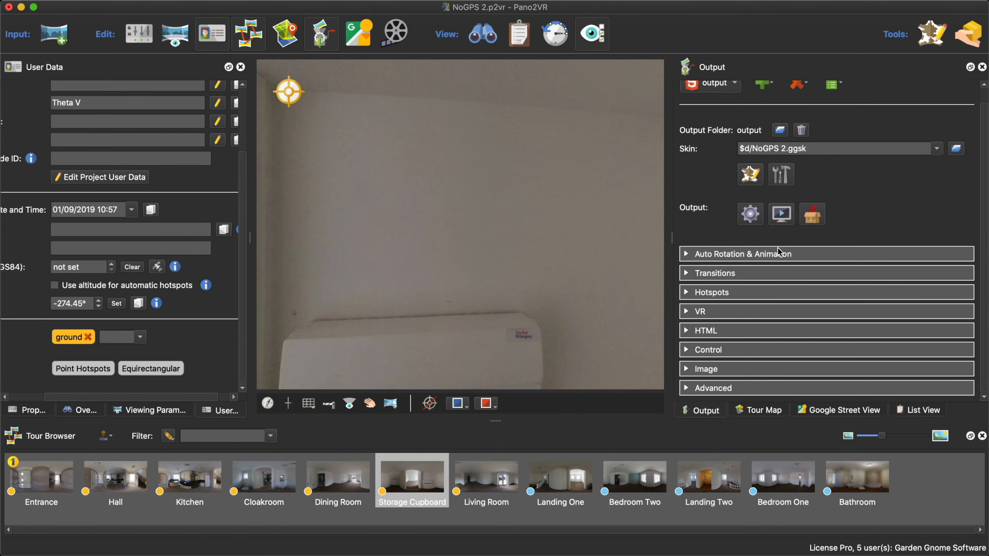
pyautogui.click(748, 174)
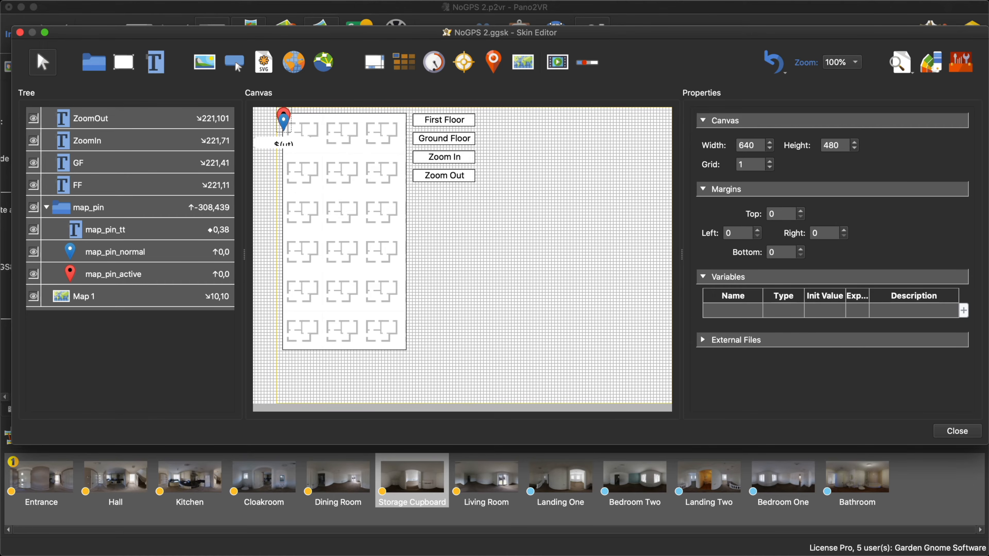
# - Close the skin editor and the NoGPS 2 project, saving the changes
pyautogui.click(942, 434)
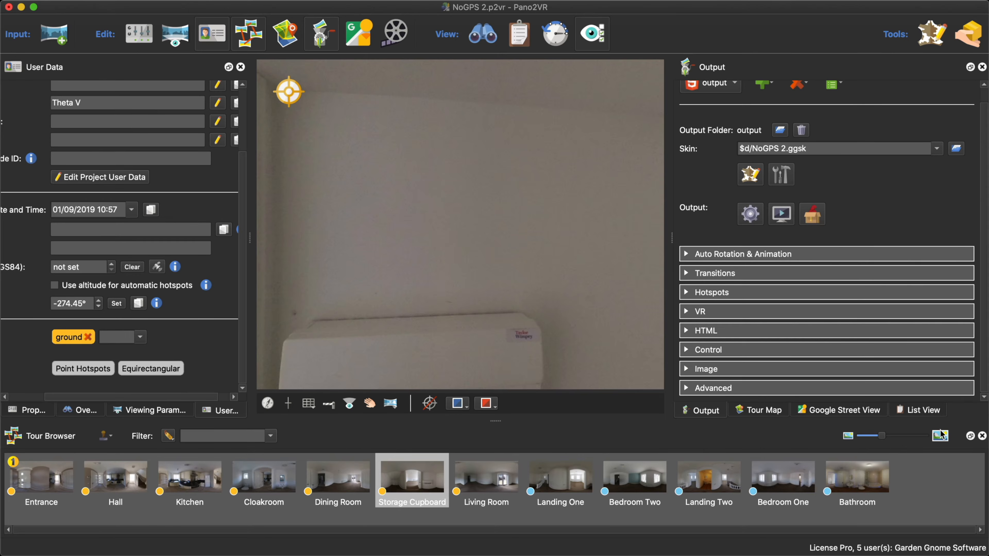
pyautogui.click(10, 9)
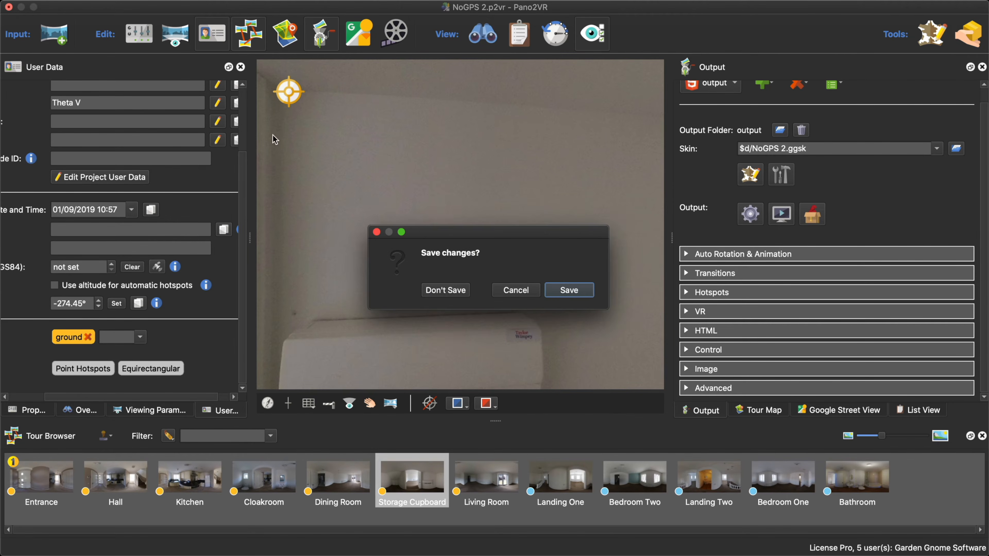
pyautogui.click(575, 291)
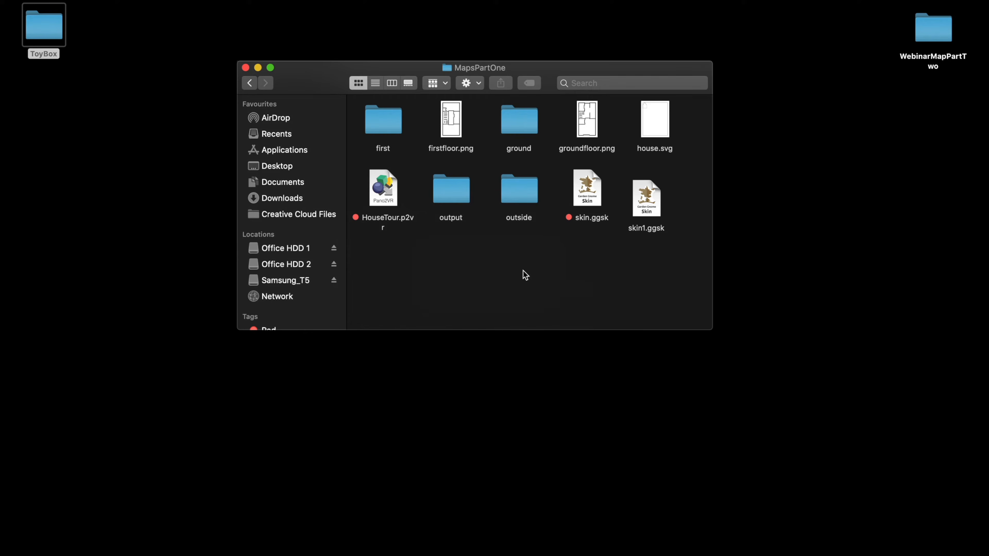
# - Open the project GeoLocate 2.p2vr from the GeoLocate folder inside WebinarMapPartTwo
pyautogui.click(250, 82)
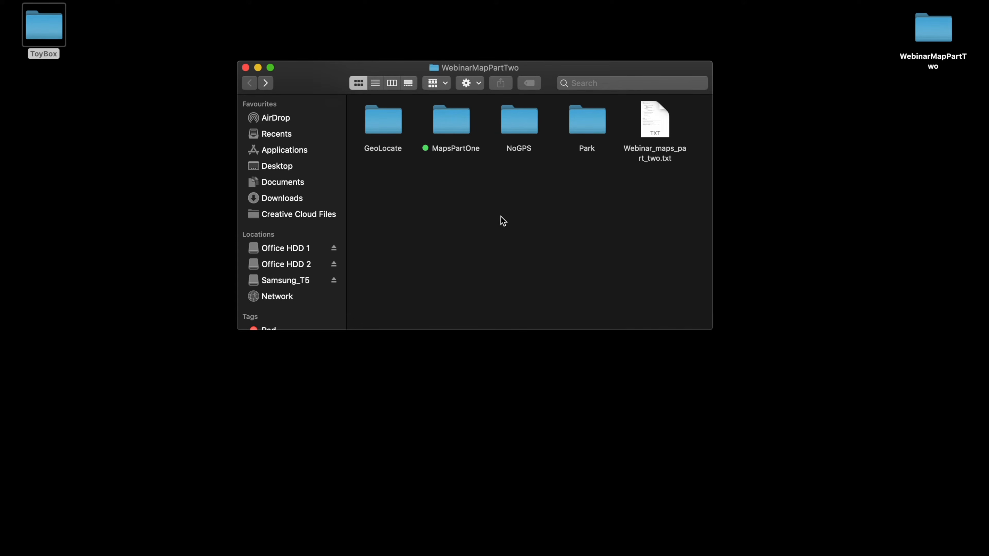
pyautogui.click(372, 123)
pyautogui.doubleClick(372, 122)
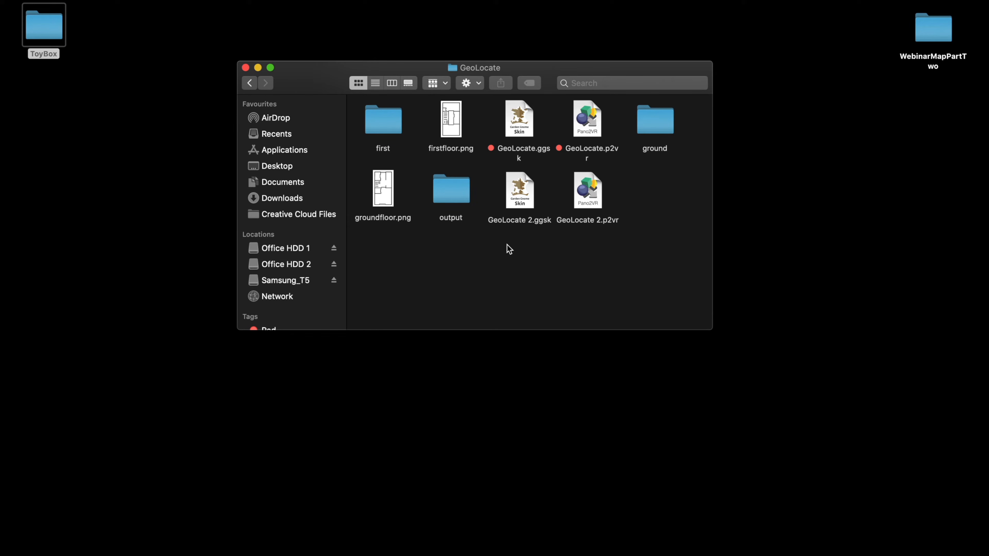
pyautogui.doubleClick(581, 203)
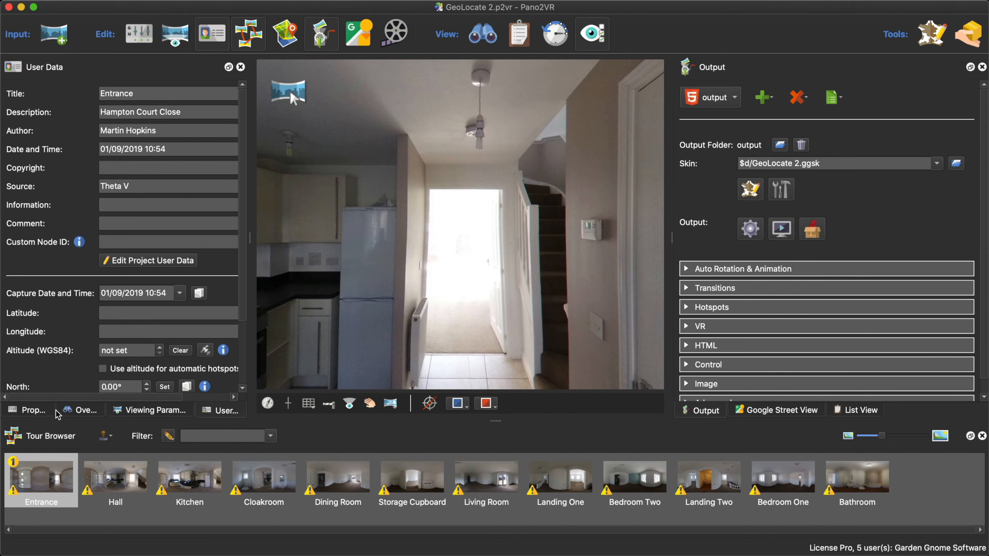
# - Show the tour map and add groundfloor.png to it as a floor plan
pyautogui.click(40, 410)
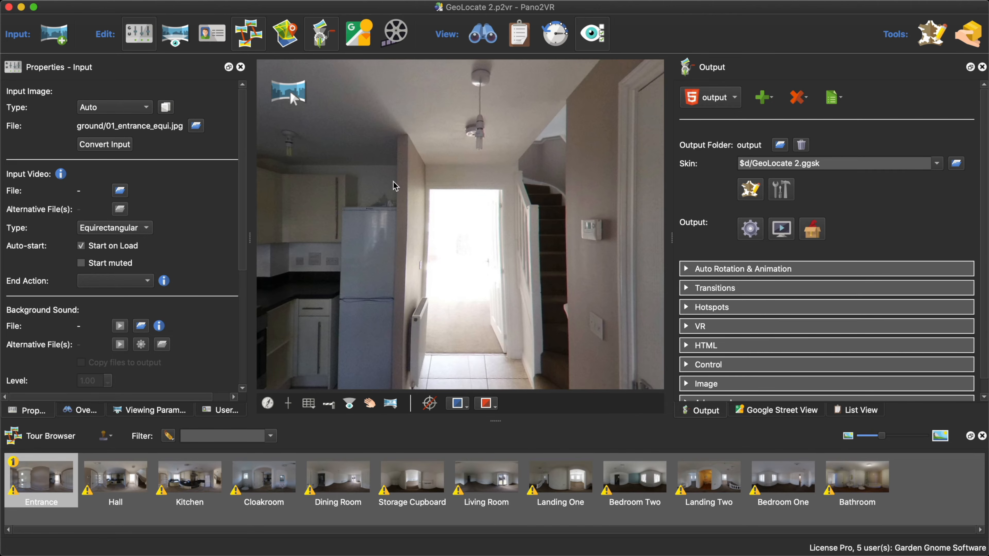
pyautogui.click(293, 34)
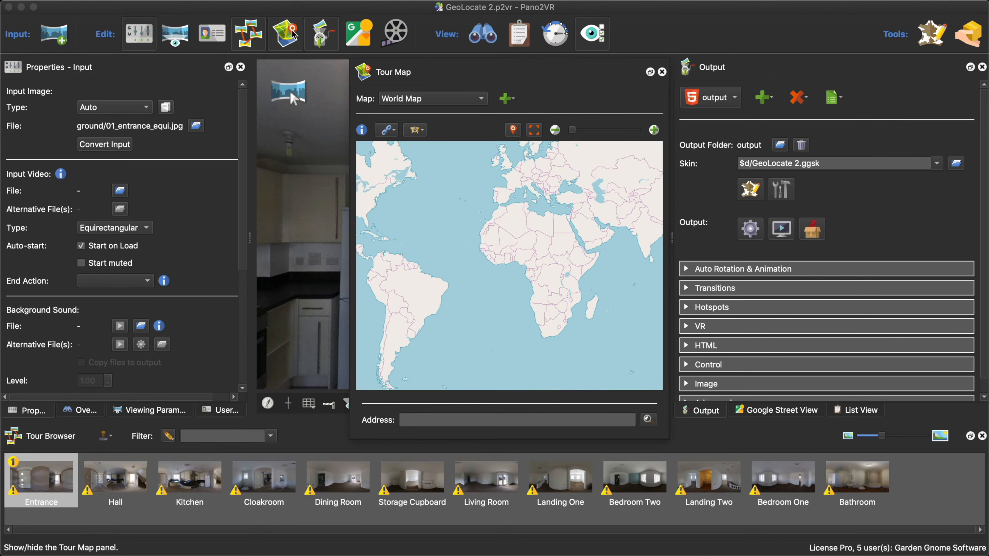
pyautogui.moveTo(475, 73); pyautogui.dragTo(491, 38)
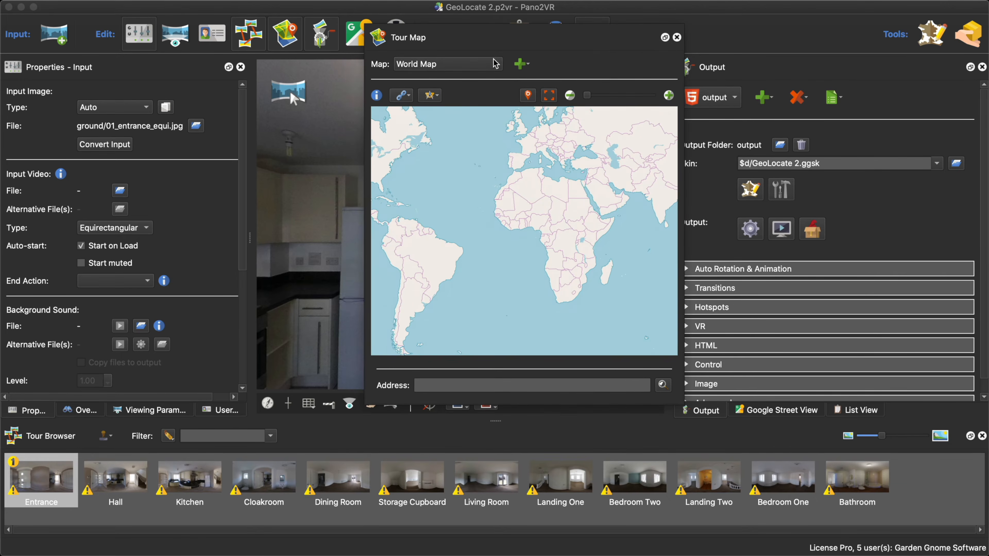
pyautogui.click(522, 67)
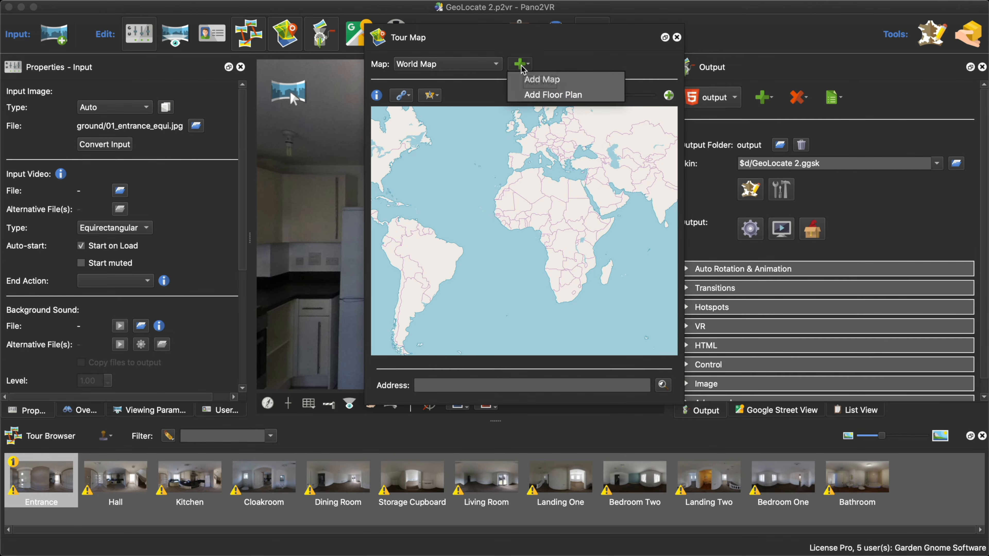
pyautogui.click(544, 96)
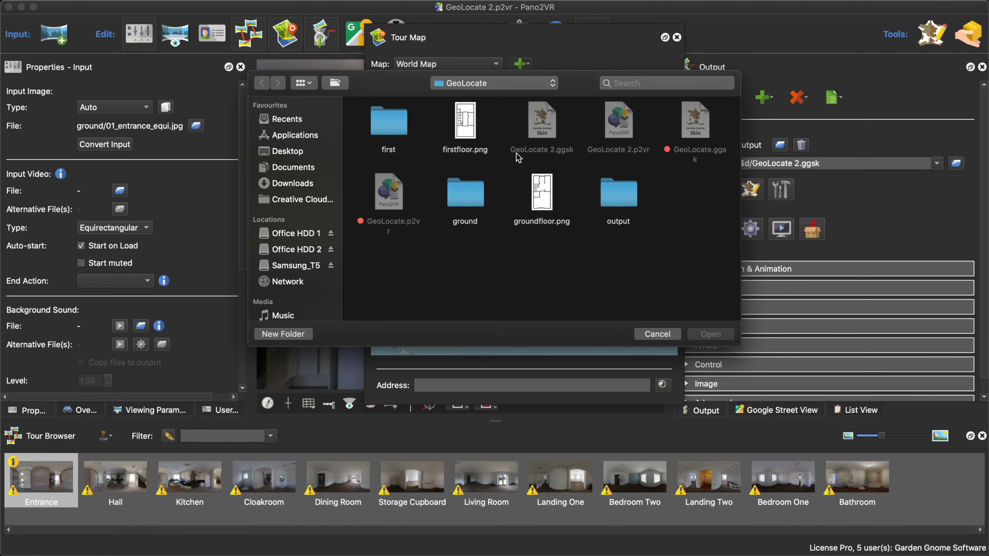
pyautogui.click(551, 194)
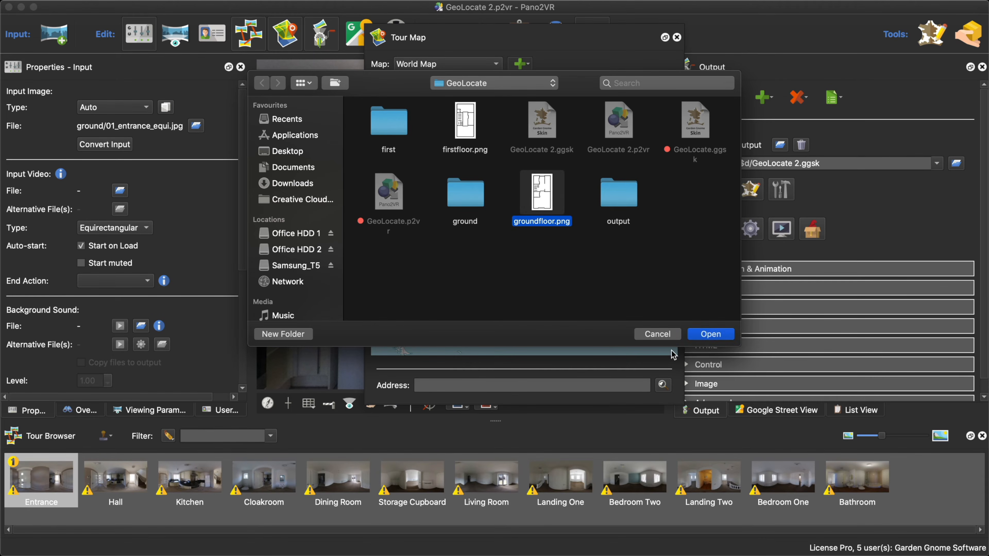
pyautogui.click(699, 336)
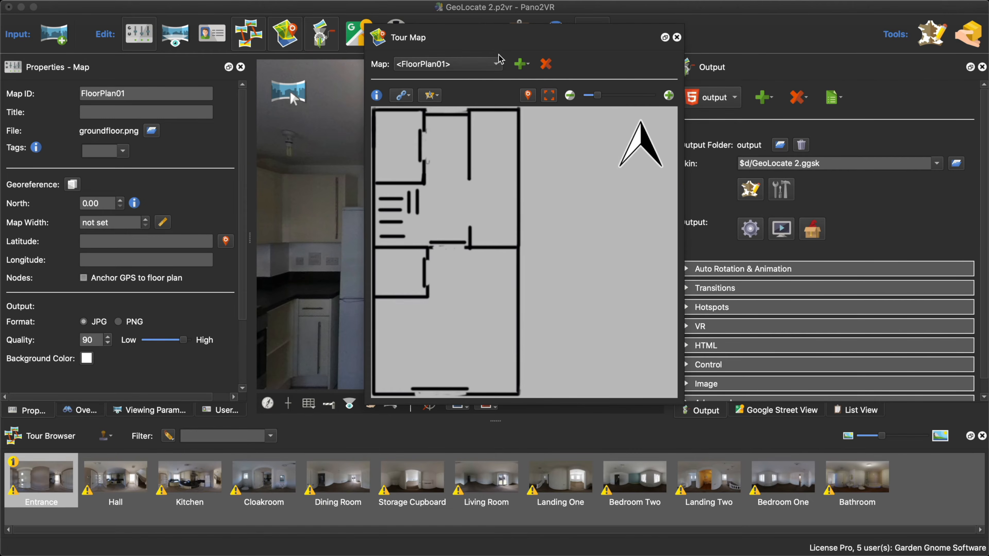
pyautogui.moveTo(494, 35); pyautogui.dragTo(523, 36)
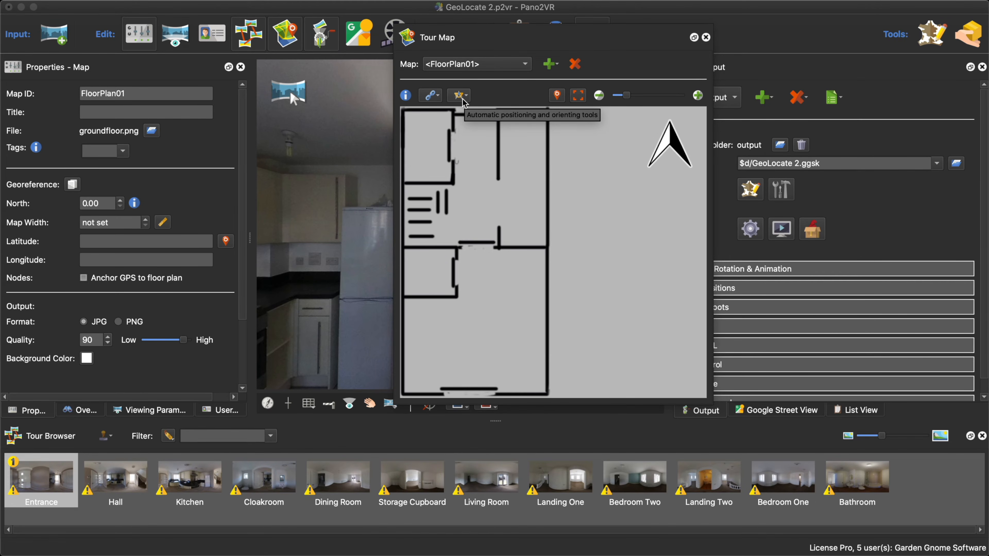
# - Scale the ground floor plan by measuring across the house's full width and entering a distance of 5 meters
pyautogui.click(35, 412)
pyautogui.click(487, 318)
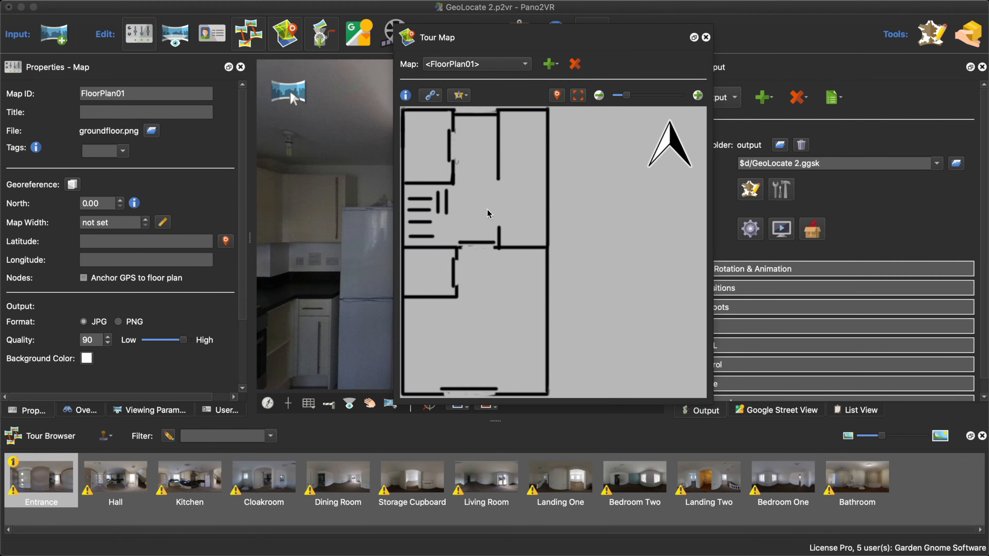
pyautogui.click(464, 96)
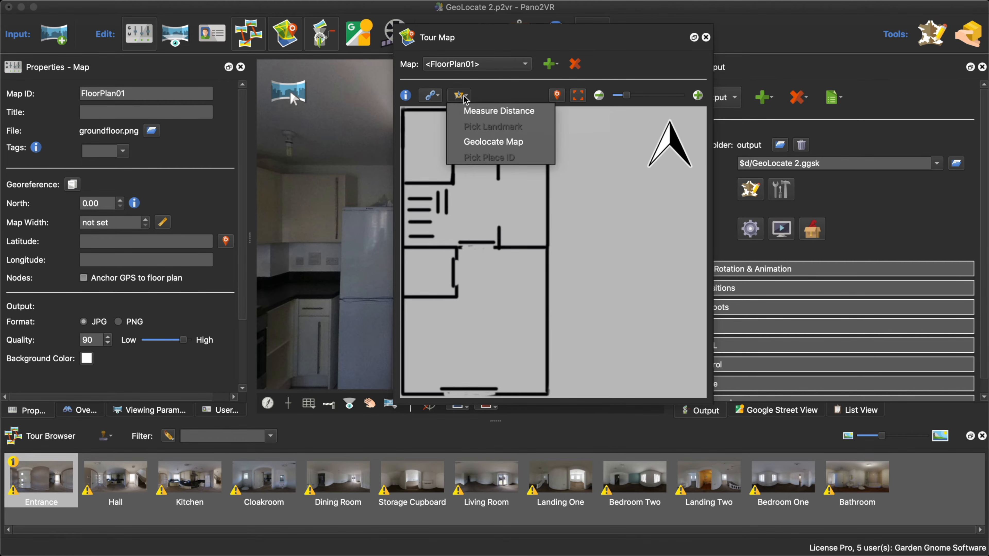
pyautogui.click(487, 113)
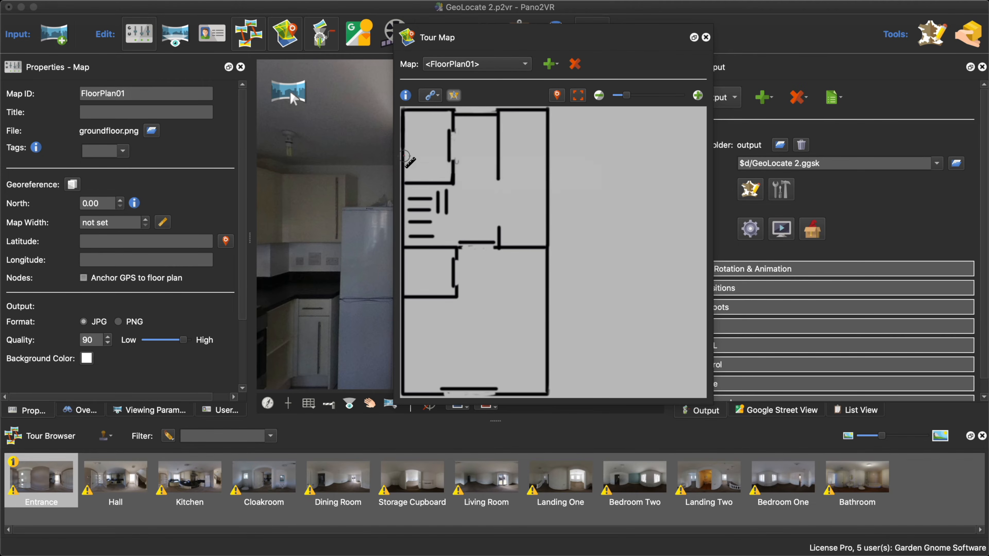
pyautogui.click(405, 156)
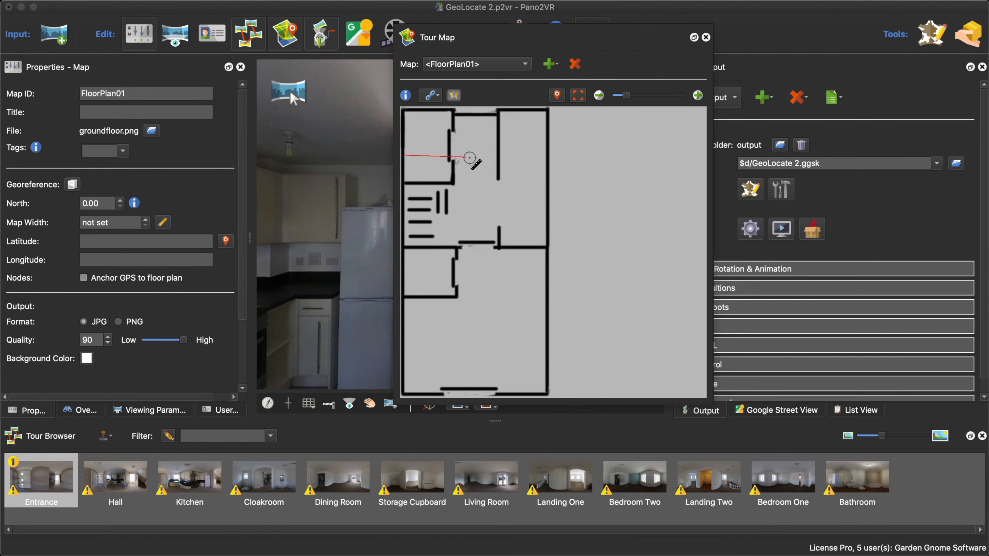
pyautogui.click(547, 156)
pyautogui.moveTo(487, 259); pyautogui.dragTo(439, 262)
pyautogui.write('5')
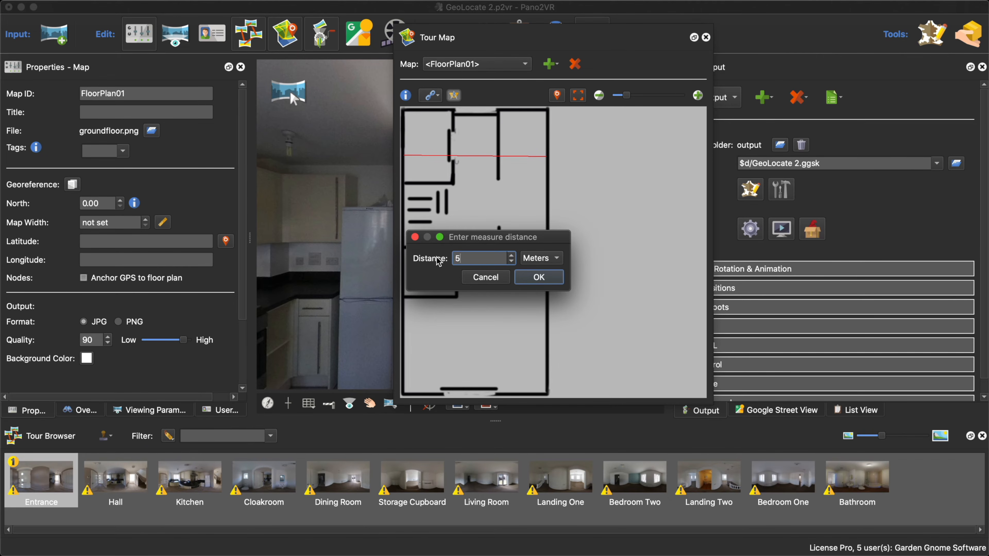
pyautogui.click(538, 279)
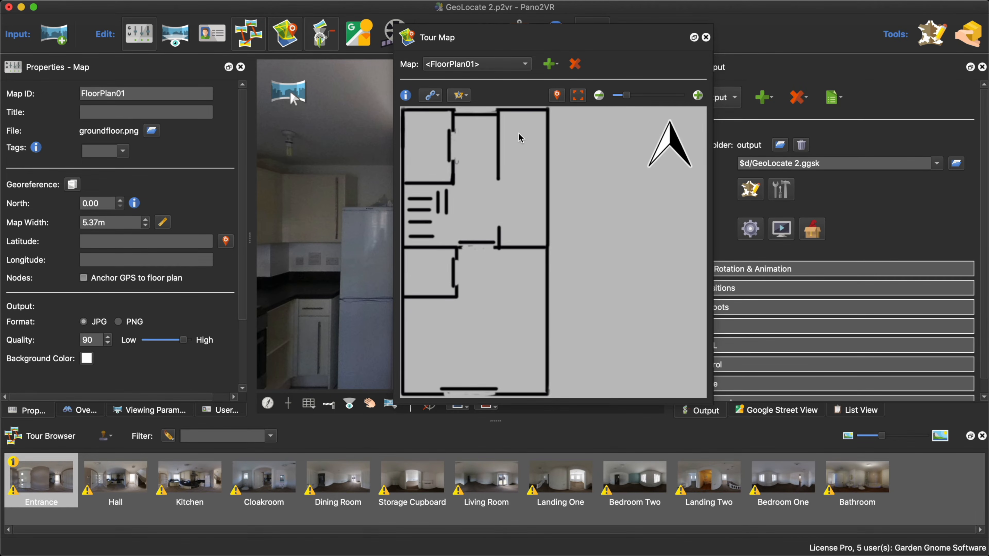
# - Start geolocating the floor plan on the Google Maps - Satellite view and search for the property's postcode
pyautogui.click(464, 96)
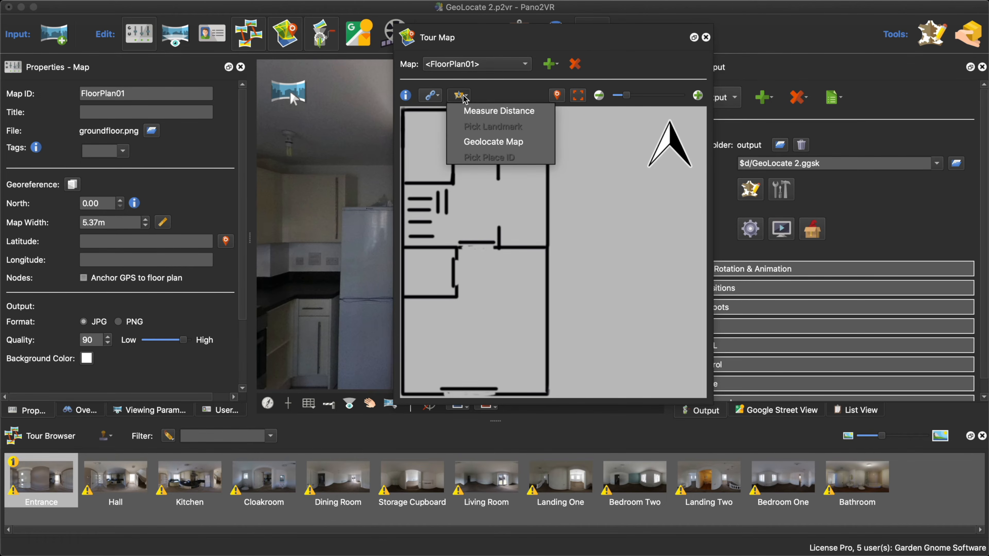
pyautogui.click(483, 142)
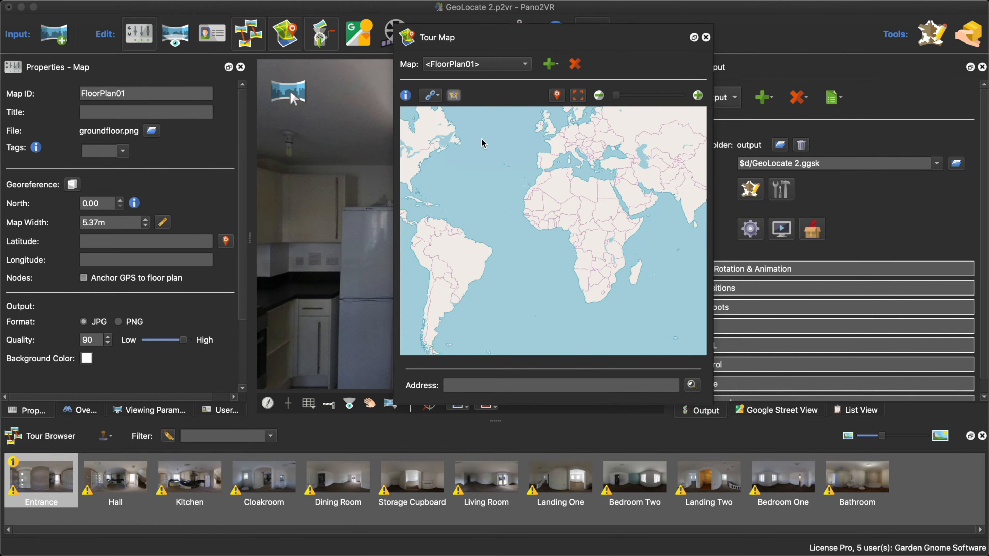
pyautogui.click(522, 68)
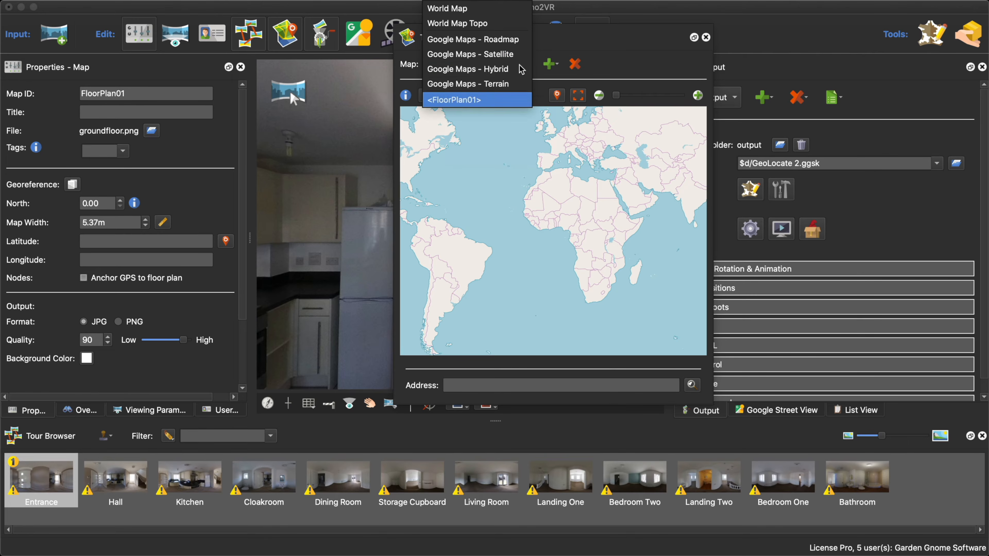
pyautogui.click(509, 54)
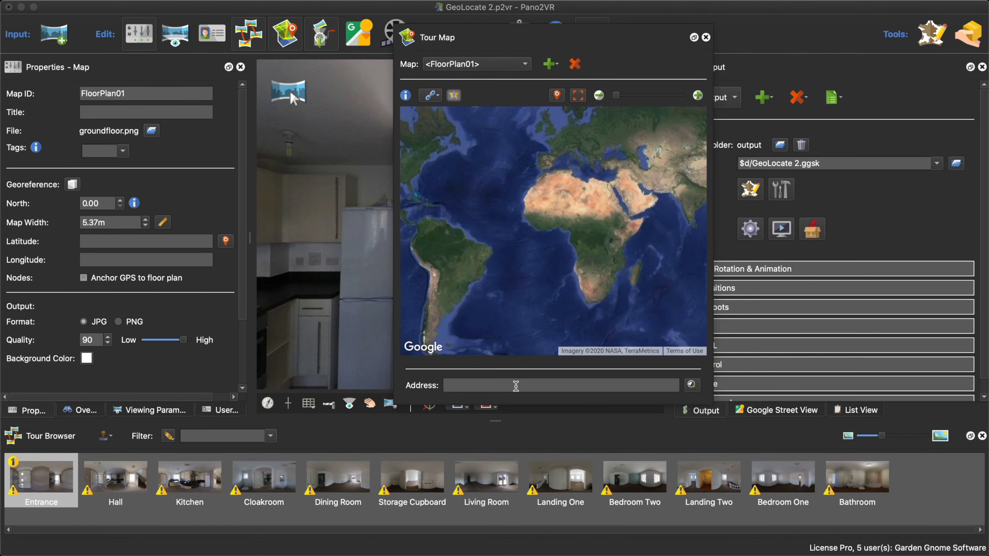
pyautogui.click(516, 386)
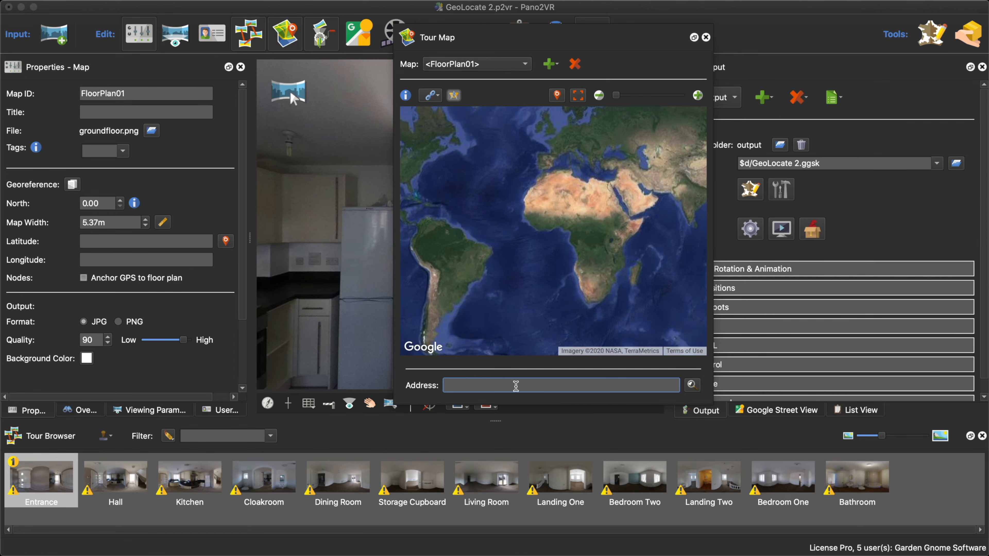
pyautogui.write('CO2 7HY')
pyautogui.press('Return')
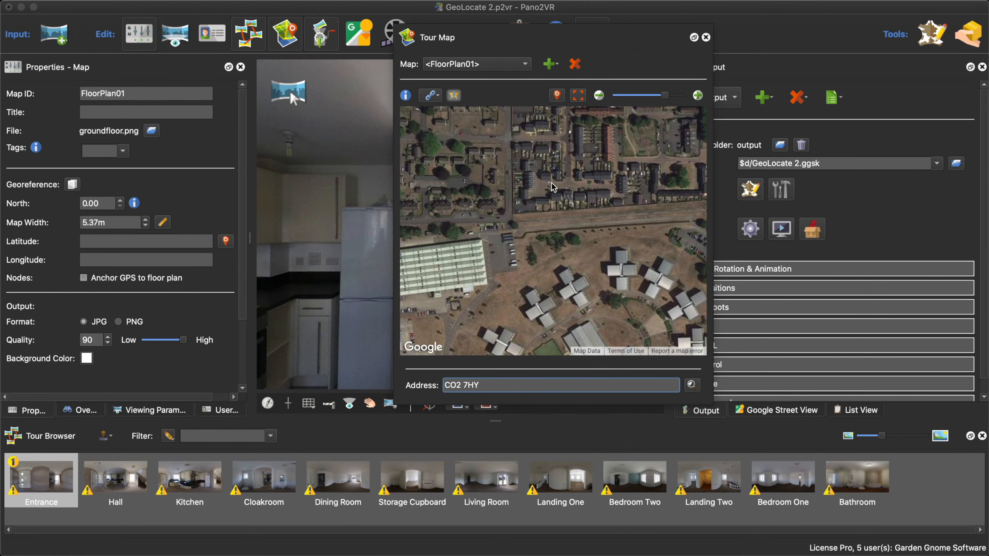
# - Place the floor plan over the middle of the terraced house roof, shrink it to about 4.67 m wide and finish geolocating
pyautogui.moveTo(553, 187); pyautogui.dragTo(588, 235)
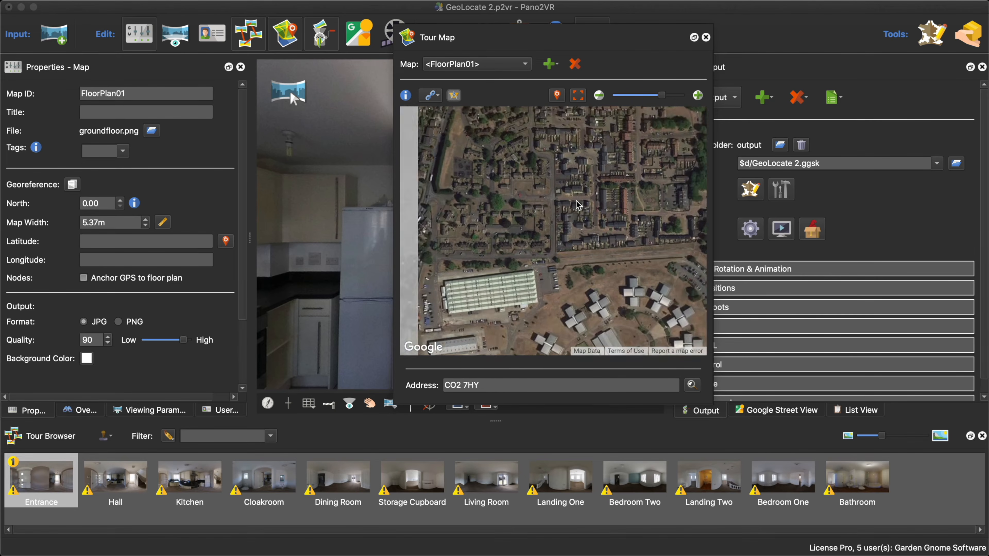
pyautogui.scroll(5, 578, 205)
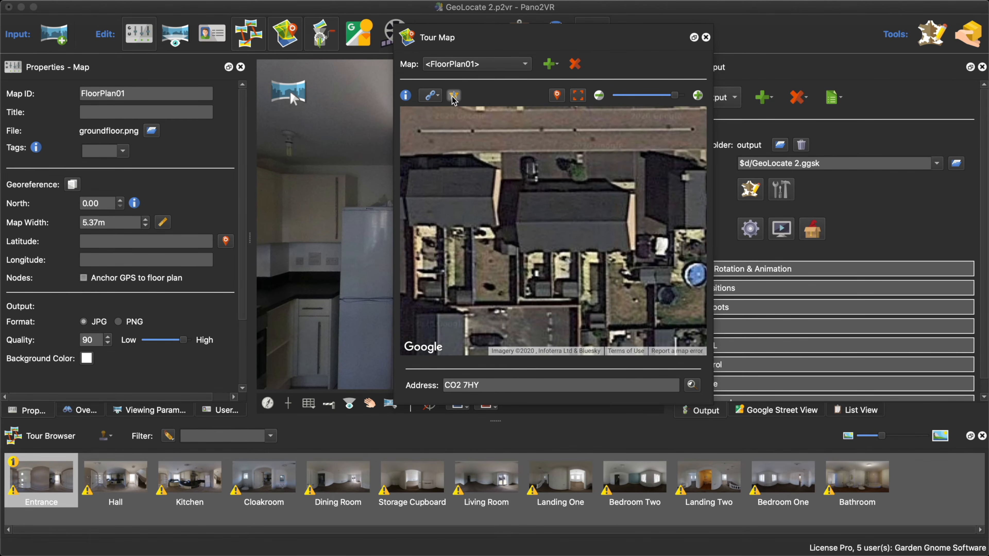
pyautogui.click(569, 225)
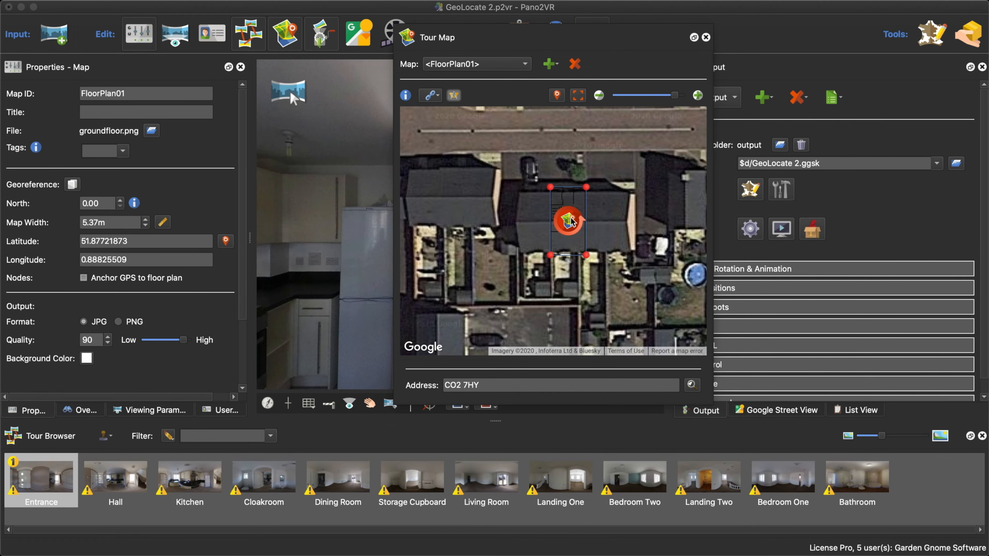
pyautogui.moveTo(571, 222); pyautogui.dragTo(571, 225)
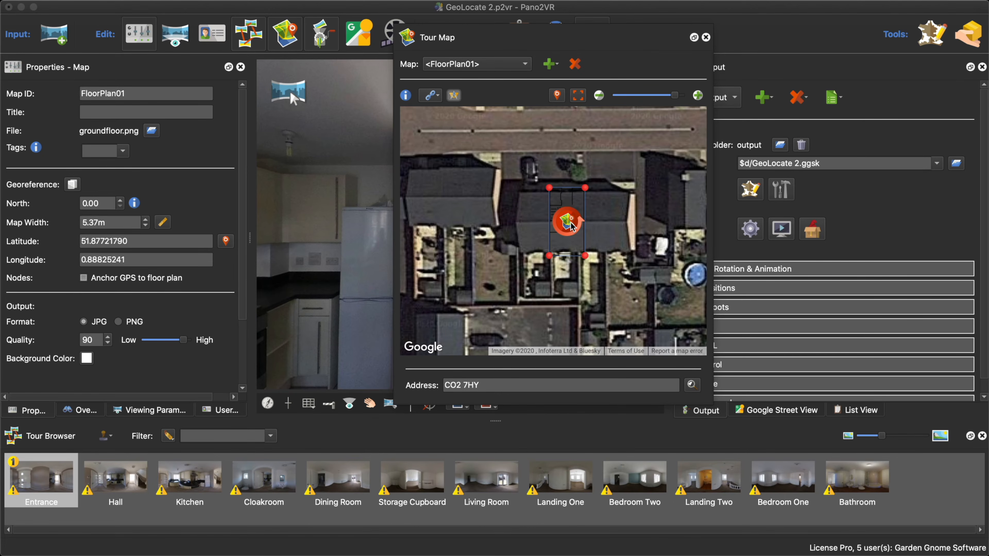
pyautogui.moveTo(585, 188); pyautogui.dragTo(579, 220)
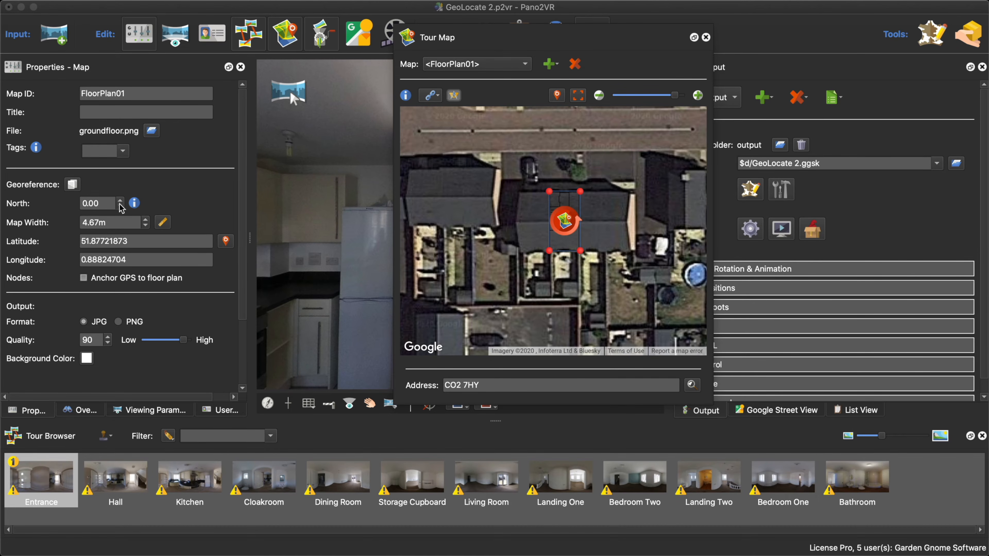
pyautogui.moveTo(564, 220); pyautogui.dragTo(566, 222)
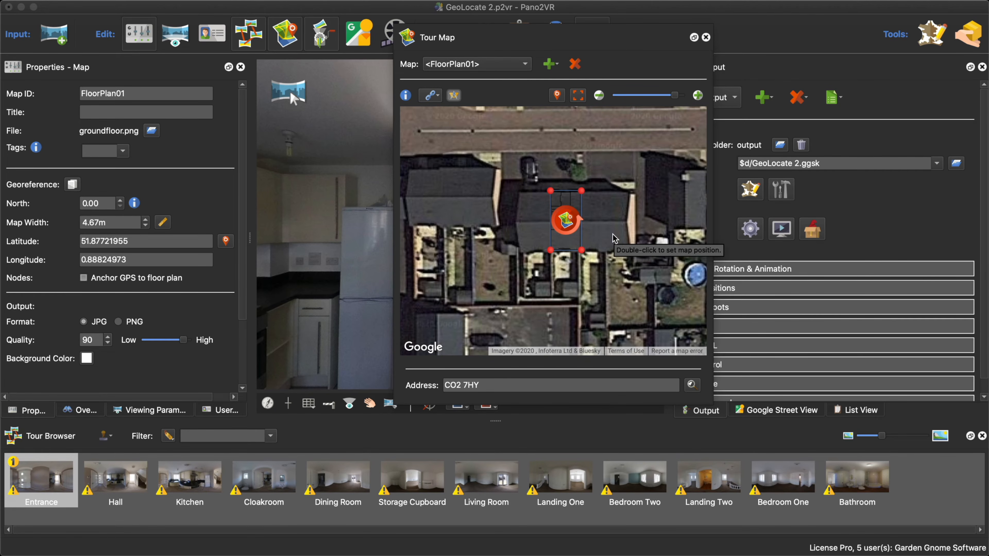
pyautogui.click(454, 96)
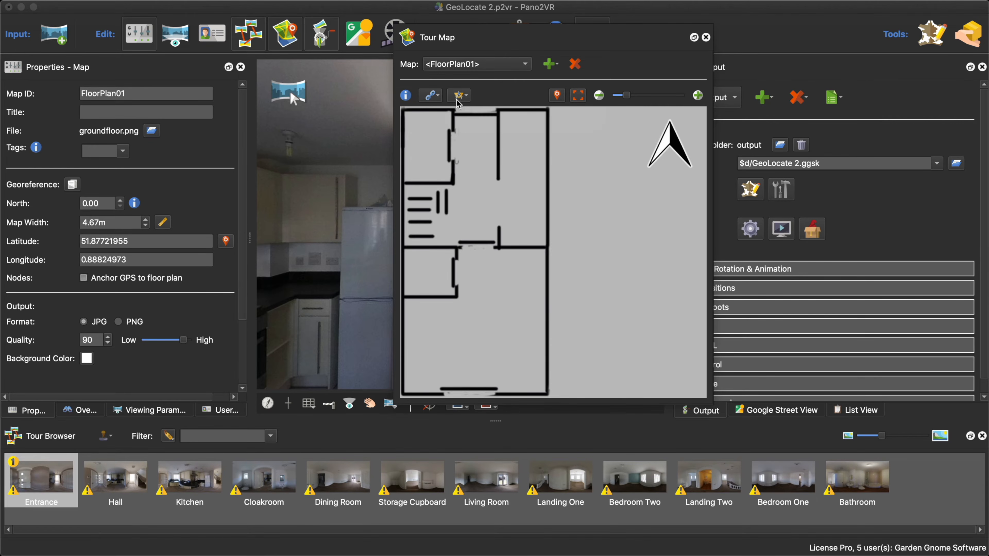
# - Display the Entrance node's user data and place its panorama on the floor plan in the hallway opening along the upper wall
pyautogui.moveTo(485, 36); pyautogui.dragTo(560, 16)
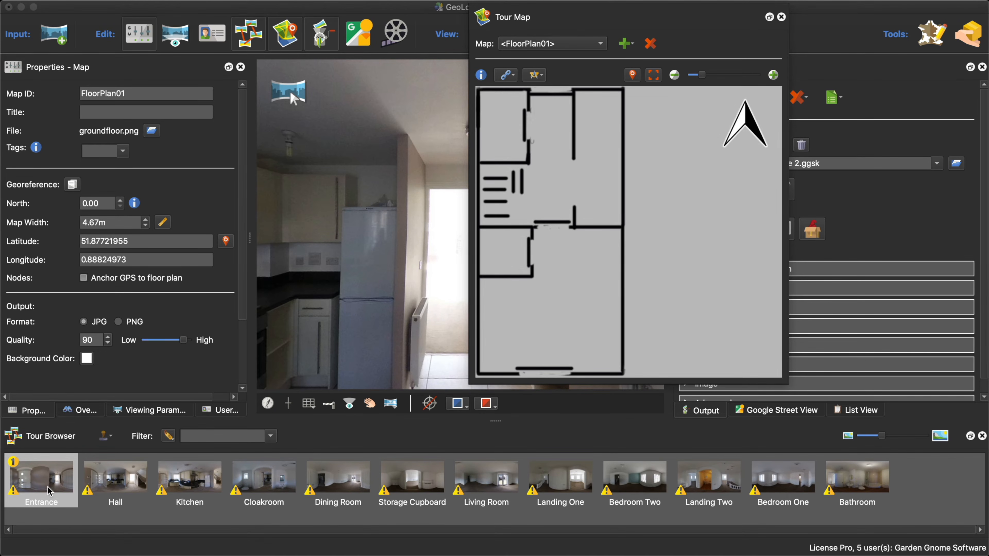
pyautogui.click(225, 411)
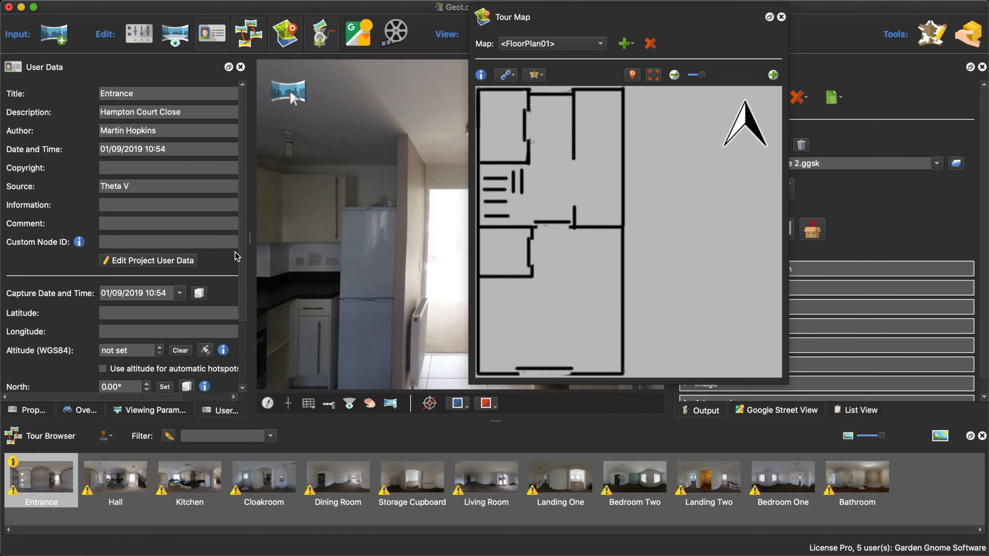
pyautogui.scroll(-5, 247, 261)
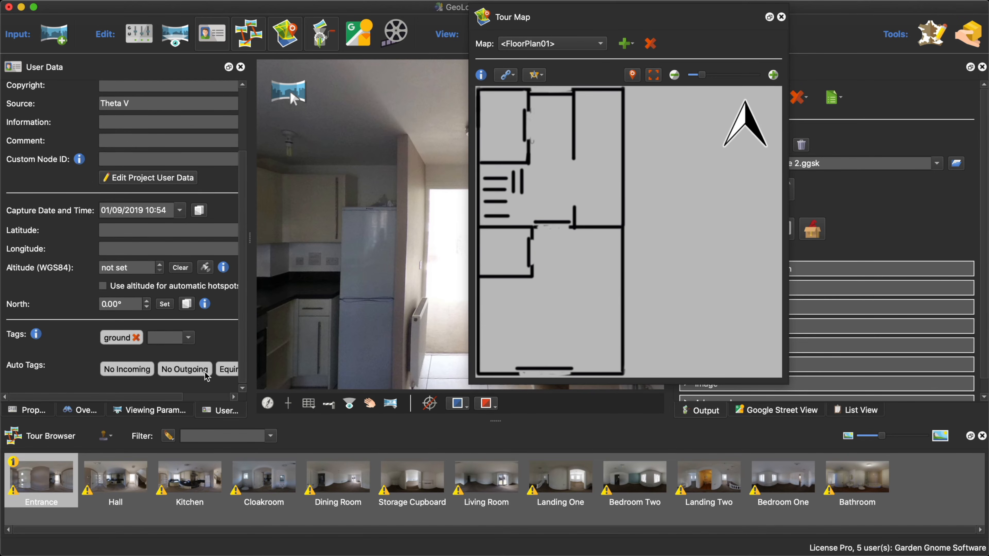
pyautogui.moveTo(251, 239); pyautogui.dragTo(306, 241)
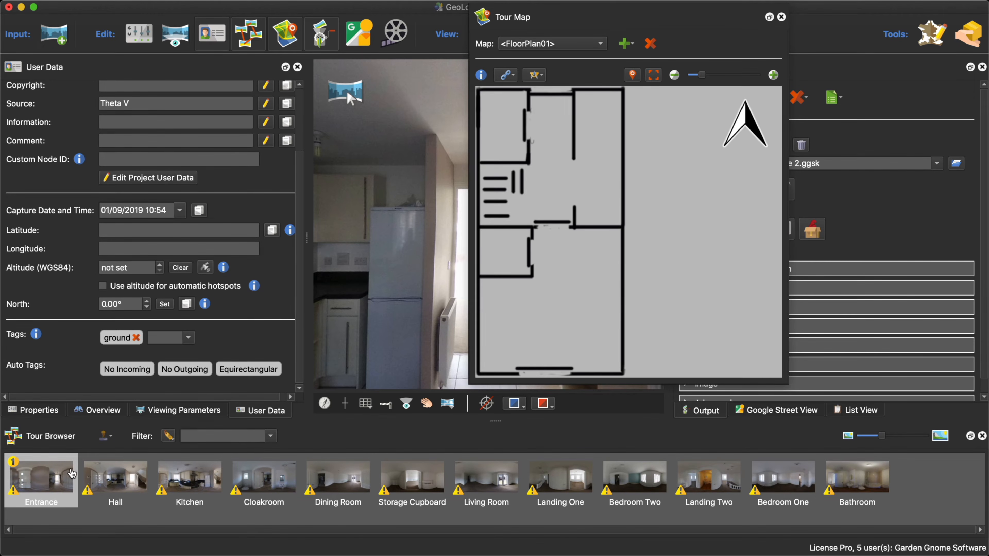
pyautogui.moveTo(53, 477)
pyautogui.mouseDown()
pyautogui.moveTo(579, 144)
pyautogui.moveTo(555, 122)
pyautogui.moveTo(549, 97)
pyautogui.mouseUp()
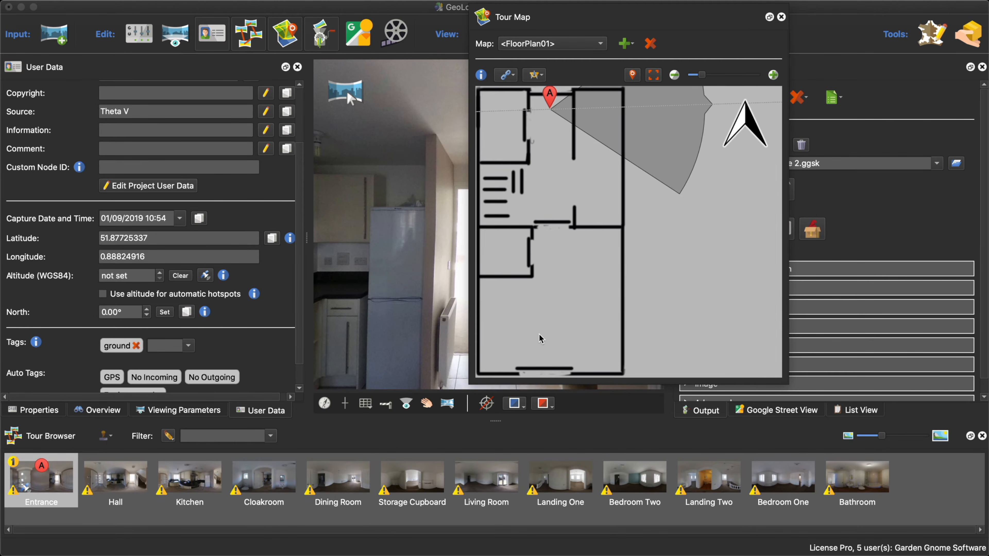
pyautogui.moveTo(557, 107)
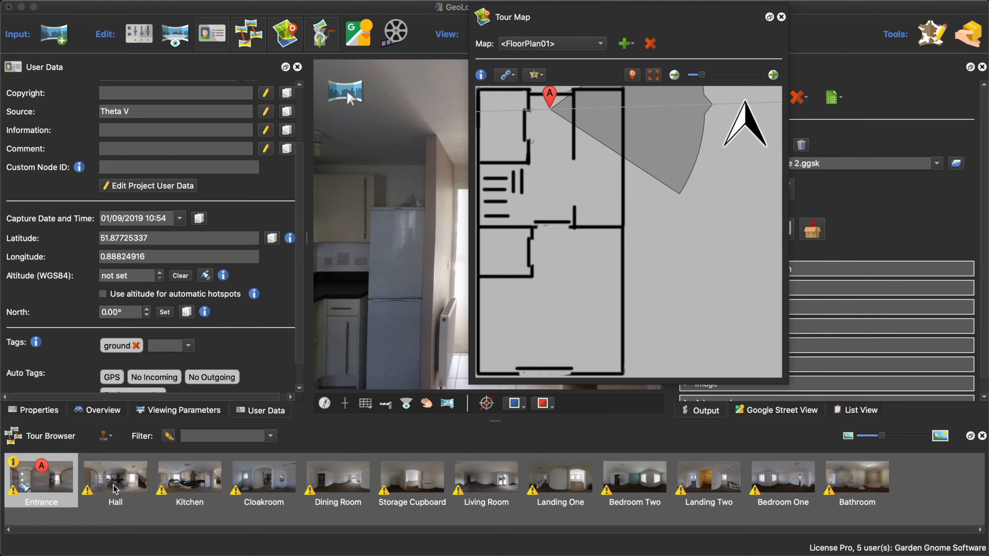
# - Place the Hall, Kitchen, Cloakroom, Dining Room, Storage Cupboard and Living Room panoramas in their rooms on the floor plan
pyautogui.moveTo(117, 490)
pyautogui.mouseDown()
pyautogui.moveTo(465, 277)
pyautogui.moveTo(559, 165)
pyautogui.moveTo(549, 144)
pyautogui.moveTo(552, 159)
pyautogui.mouseUp()
pyautogui.moveTo(198, 476)
pyautogui.mouseDown()
pyautogui.moveTo(506, 286)
pyautogui.moveTo(602, 172)
pyautogui.mouseUp()
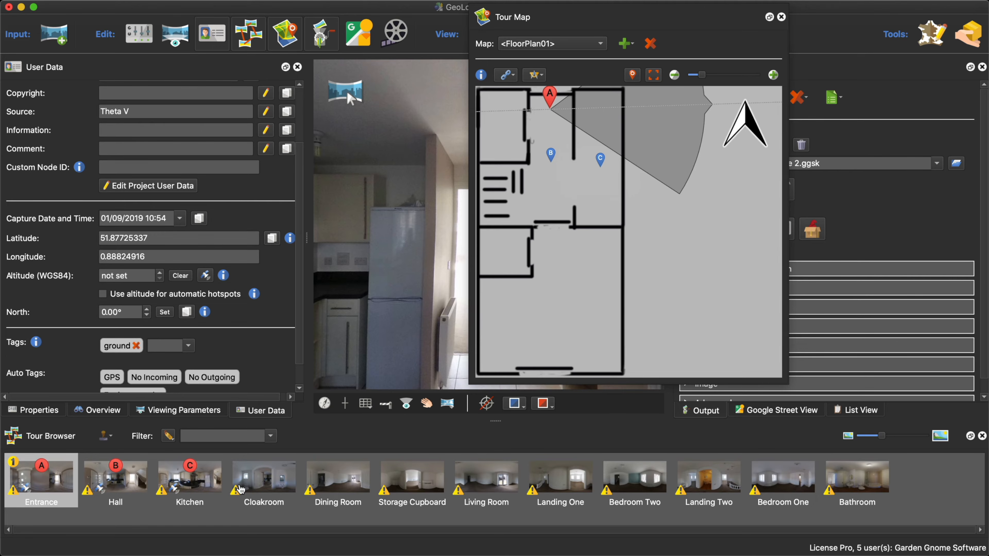
pyautogui.moveTo(264, 477)
pyautogui.mouseDown()
pyautogui.moveTo(544, 258)
pyautogui.moveTo(514, 259)
pyautogui.moveTo(524, 253)
pyautogui.moveTo(498, 138)
pyautogui.mouseUp()
pyautogui.moveTo(337, 484)
pyautogui.mouseDown()
pyautogui.moveTo(541, 285)
pyautogui.moveTo(552, 250)
pyautogui.mouseUp()
pyautogui.moveTo(411, 497)
pyautogui.mouseDown()
pyautogui.moveTo(537, 265)
pyautogui.moveTo(504, 249)
pyautogui.mouseUp()
pyautogui.moveTo(485, 477)
pyautogui.mouseDown()
pyautogui.moveTo(554, 307)
pyautogui.moveTo(546, 350)
pyautogui.mouseUp()
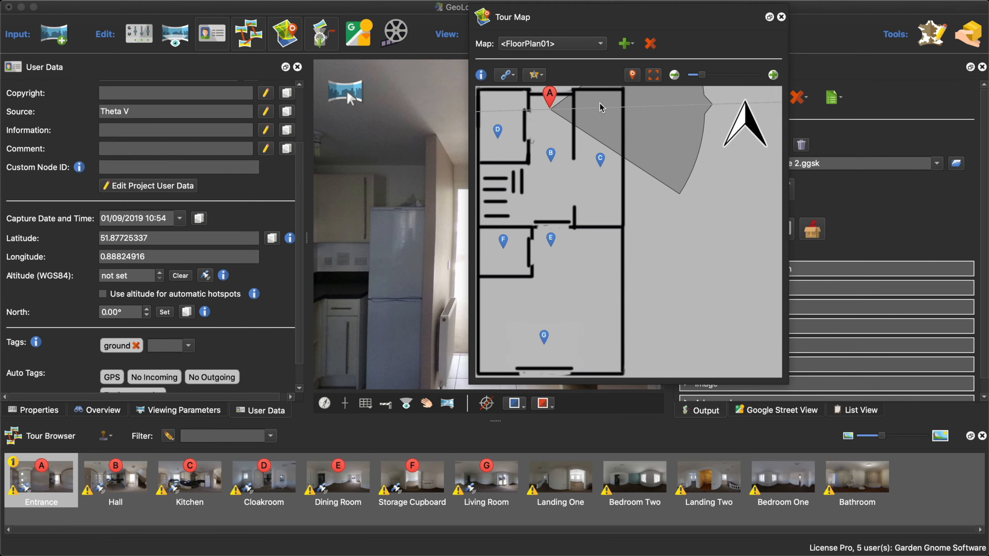
# - Select all the placed ground floor nodes and try transforming their positions together as one group
pyautogui.moveTo(549, 100)
pyautogui.moveTo(480, 95)
pyautogui.mouseDown()
pyautogui.moveTo(551, 203)
pyautogui.moveTo(684, 360)
pyautogui.mouseUp()
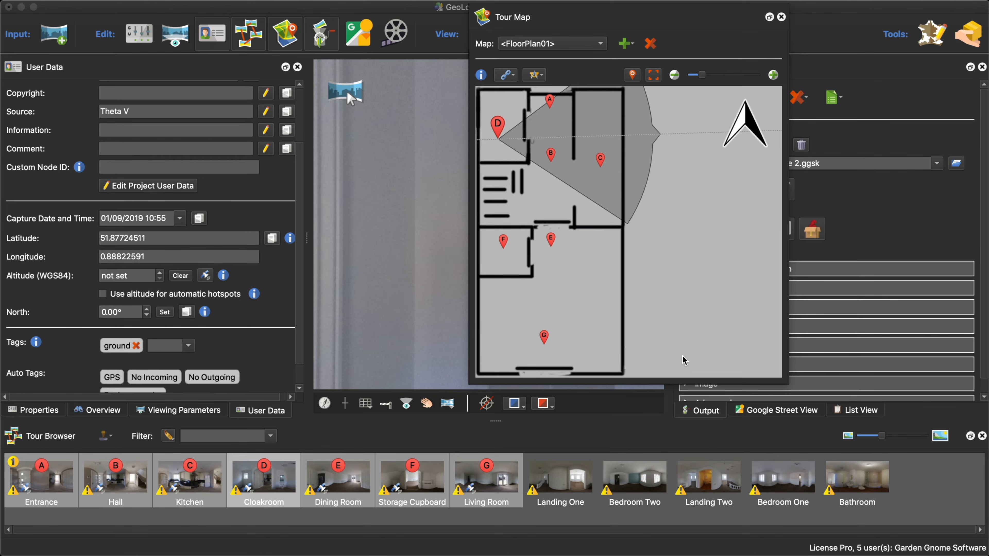
pyautogui.press('alt')
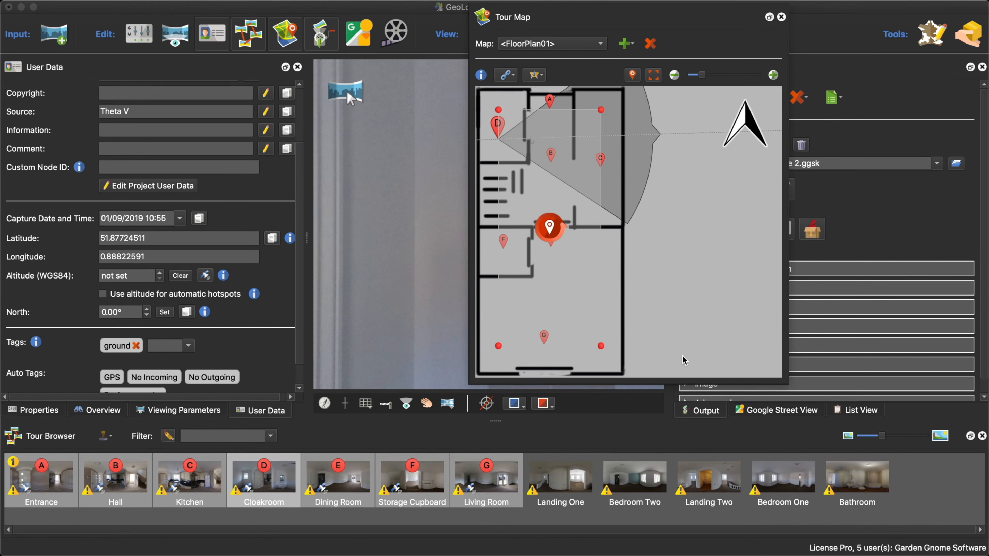
pyautogui.moveTo(550, 227)
pyautogui.mouseDown()
pyautogui.moveTo(635, 226)
pyautogui.moveTo(531, 226)
pyautogui.moveTo(551, 218)
pyautogui.moveTo(550, 185)
pyautogui.mouseUp()
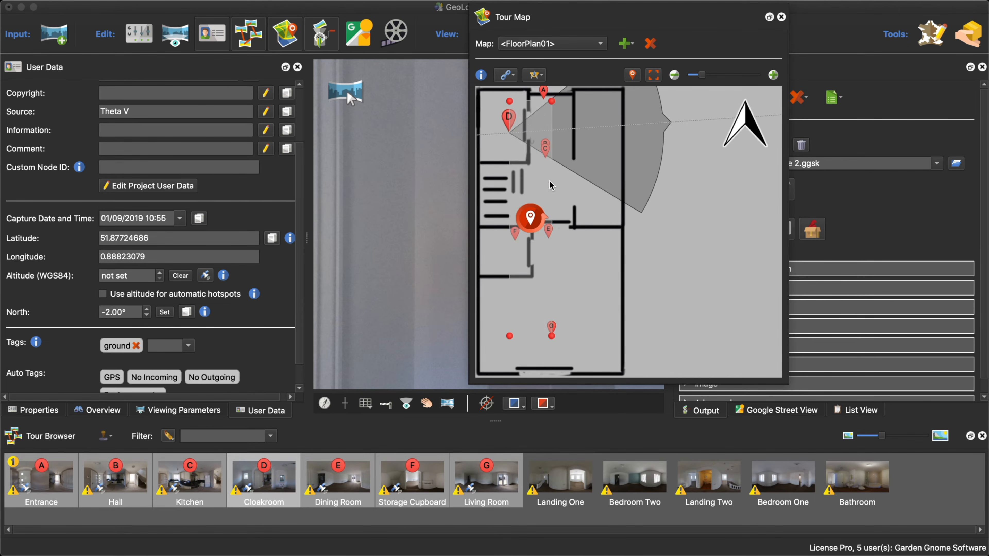
# - Undo all the group changes to the node positions and select only the Entrance node on the floor plan
pyautogui.press('super+z')
pyautogui.press('super+z')
pyautogui.press('super+z')
pyautogui.press('super+z')
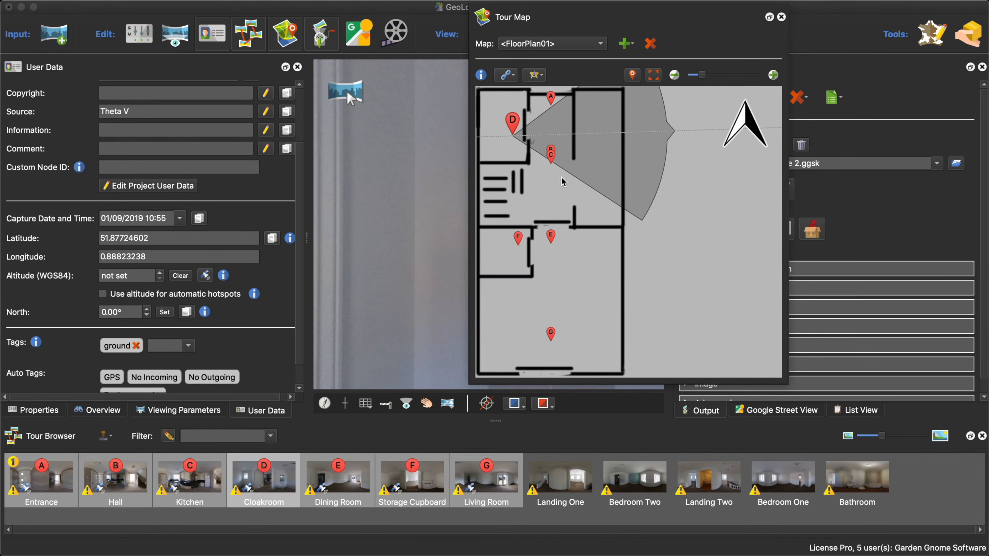
pyautogui.press('super+z')
pyautogui.press('super+z')
pyautogui.press('super+z')
pyautogui.press('super+z')
pyautogui.press('super+z')
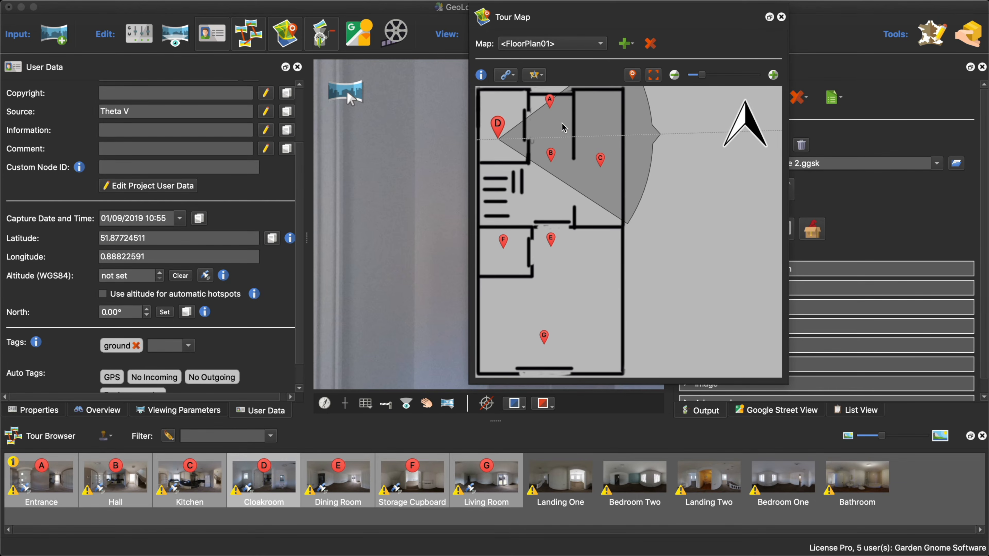
pyautogui.click(550, 102)
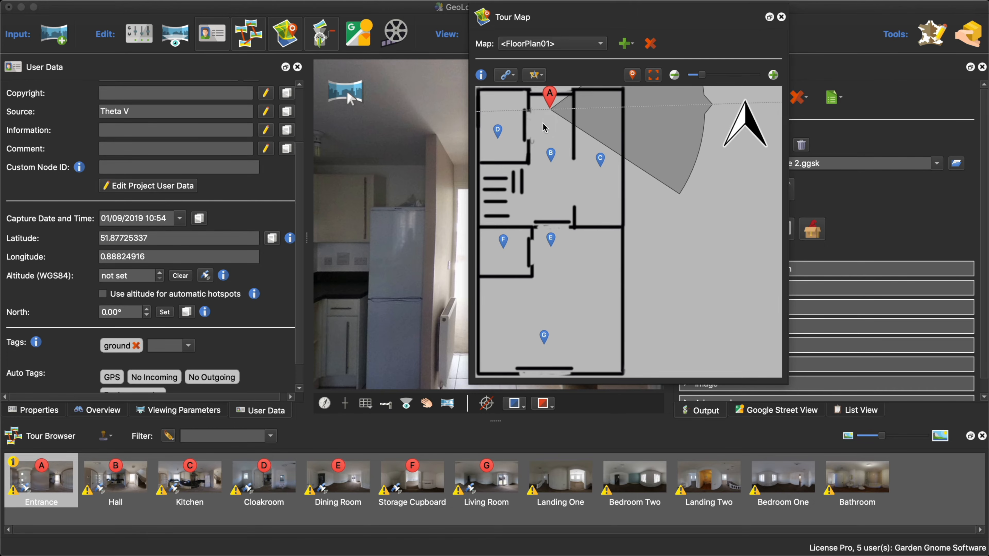
# - Toggle the floor plan's Anchor GPS to floor plan option on and off, and return to the Entrance node's user data
pyautogui.moveTo(552, 109)
pyautogui.click(36, 411)
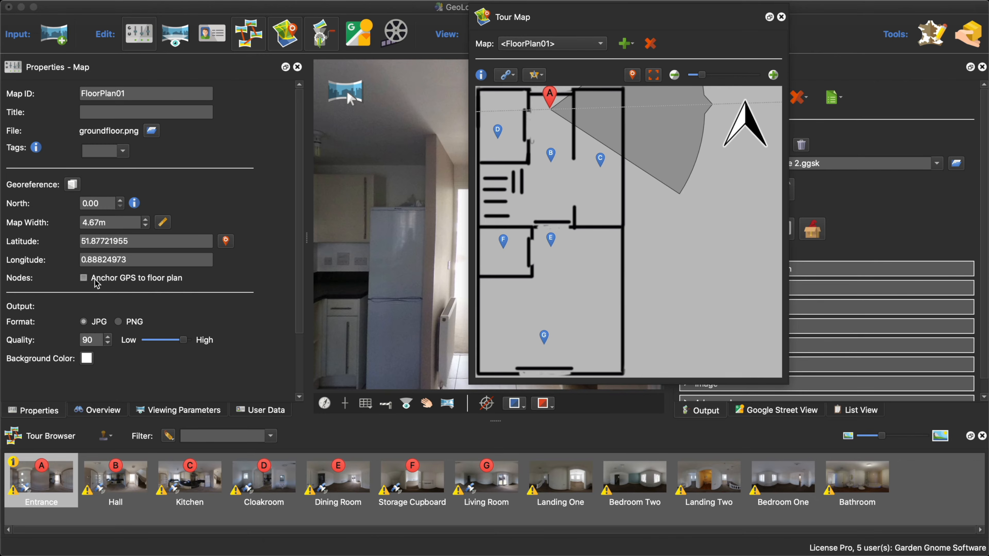
pyautogui.click(84, 278)
pyautogui.click(84, 278)
pyautogui.click(262, 411)
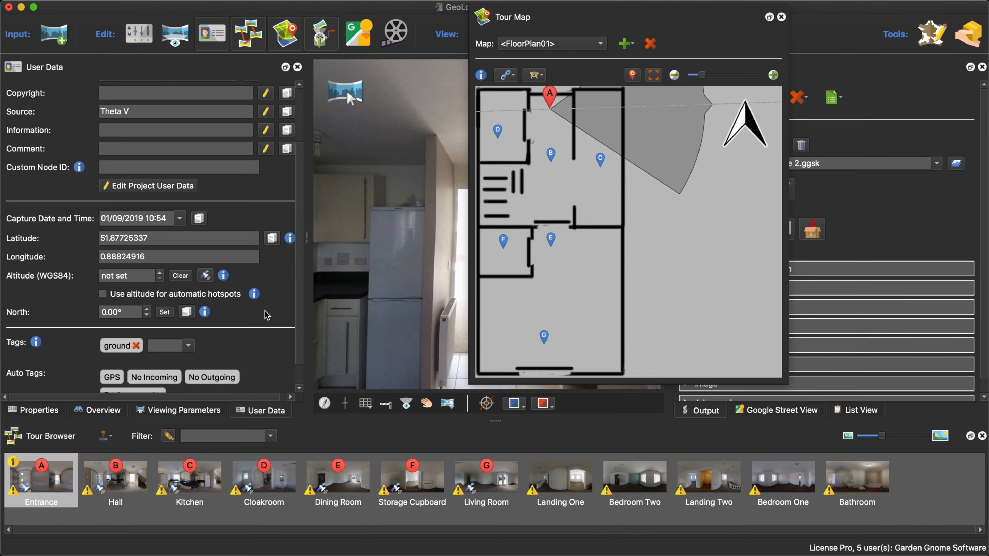
pyautogui.scroll(-2, 267, 314)
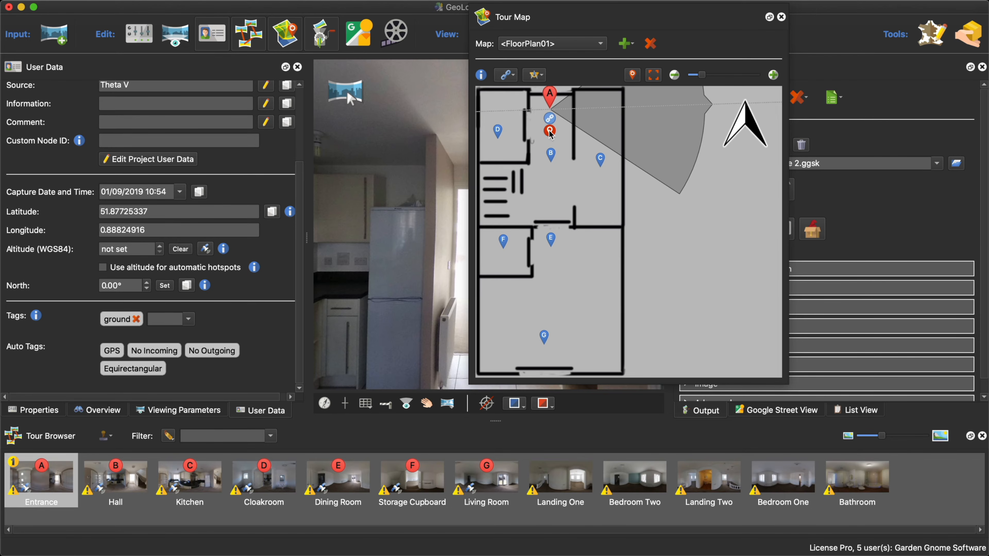
# - Try Automatic Linking Sequential on the floor plan's nodes and undo the links
pyautogui.moveTo(555, 97)
pyautogui.moveTo(593, 17); pyautogui.dragTo(554, 40)
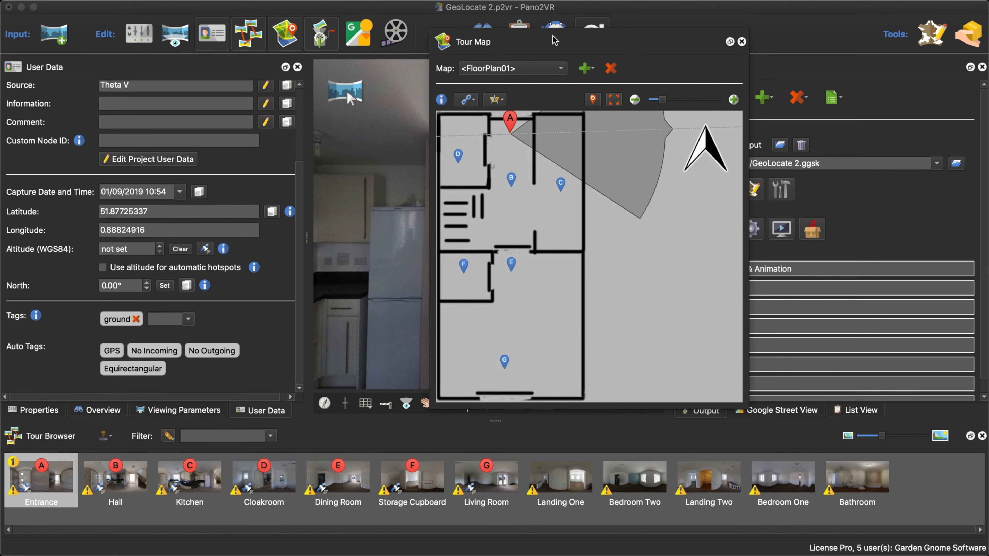
pyautogui.click(473, 102)
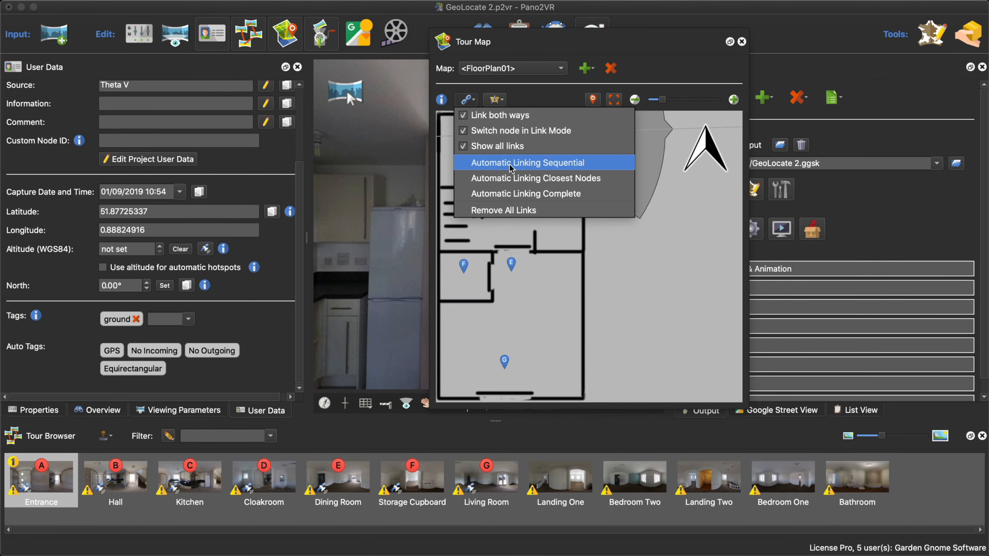
pyautogui.click(544, 164)
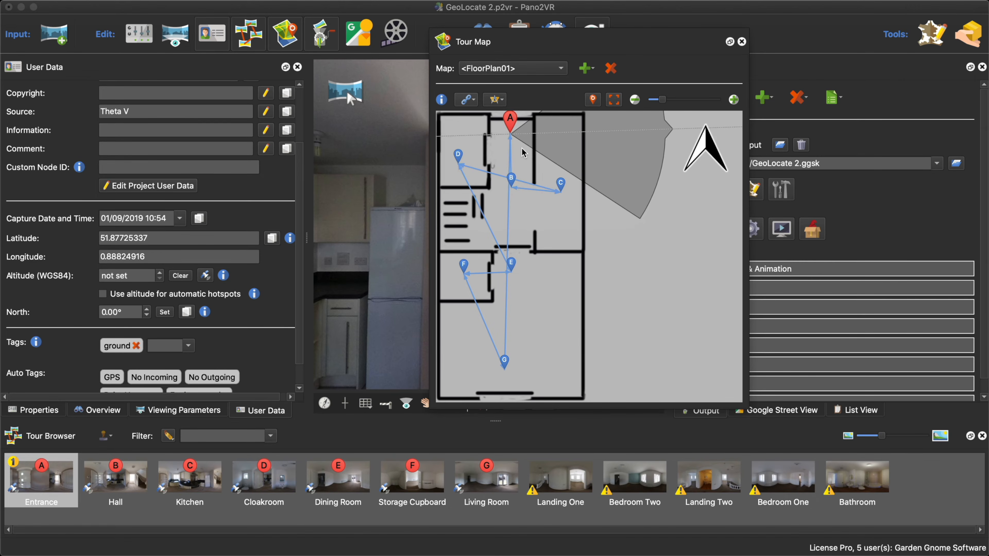
pyautogui.press('super+z')
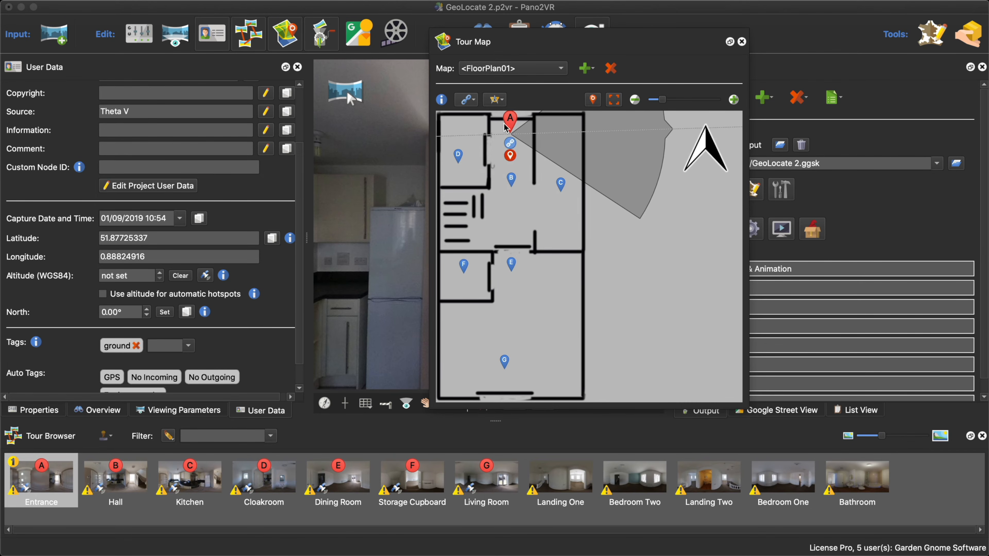
# - Link the floor plan's nodes with Automatic Linking Closest Nodes and close the tour map
pyautogui.click(471, 102)
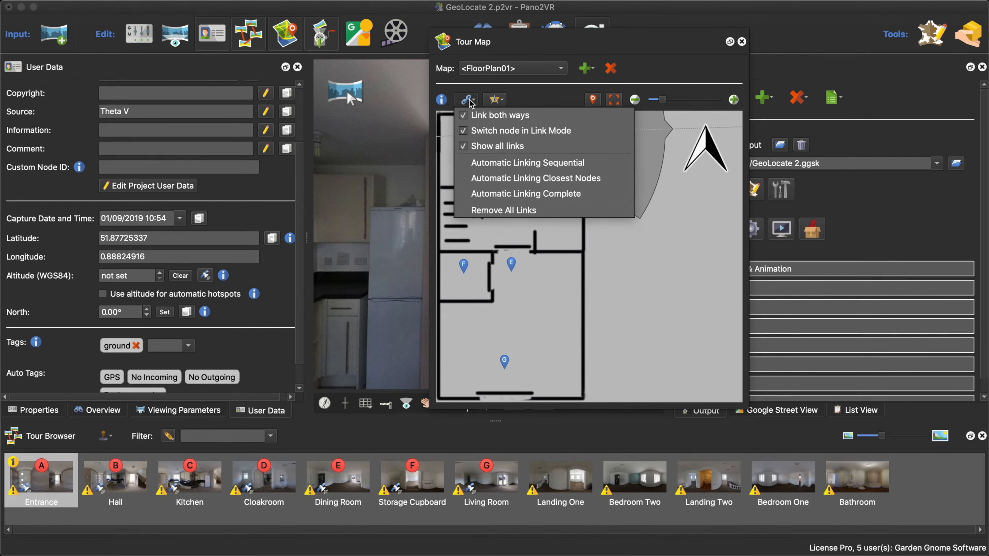
pyautogui.click(518, 177)
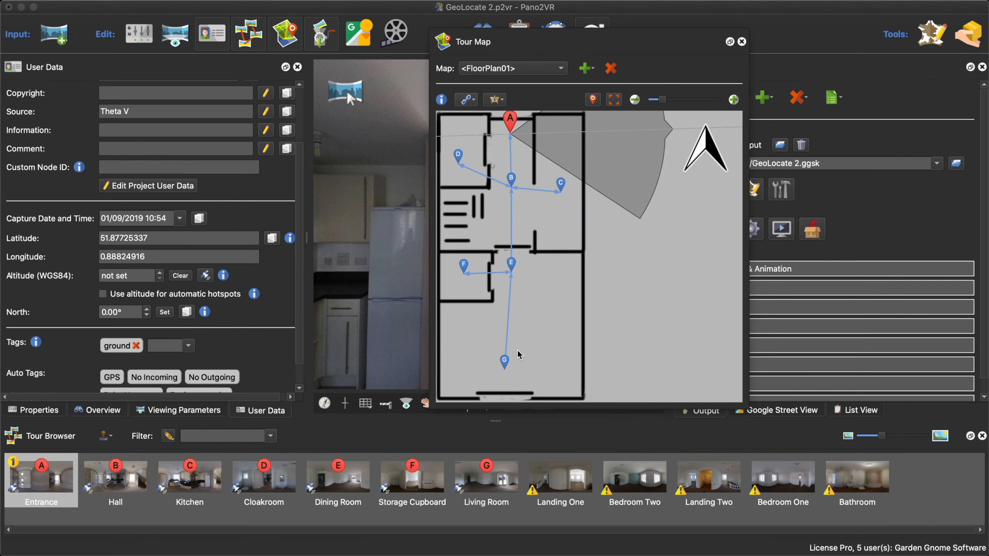
pyautogui.click(563, 69)
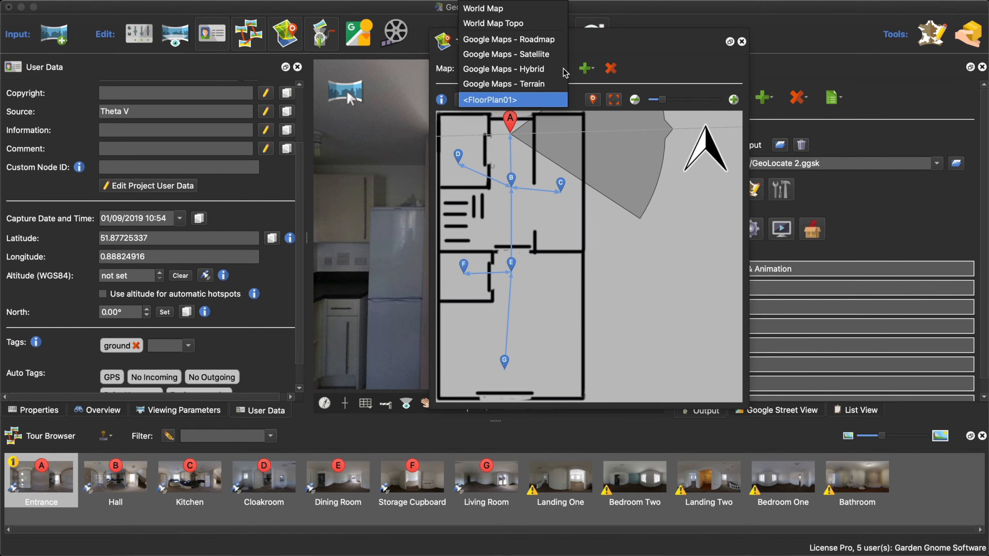
pyautogui.click(652, 75)
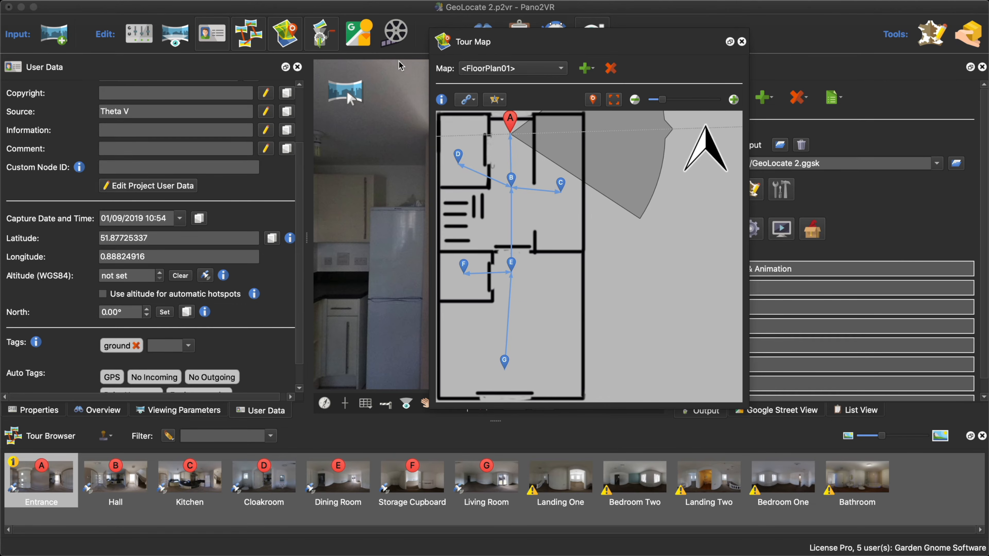
pyautogui.click(292, 39)
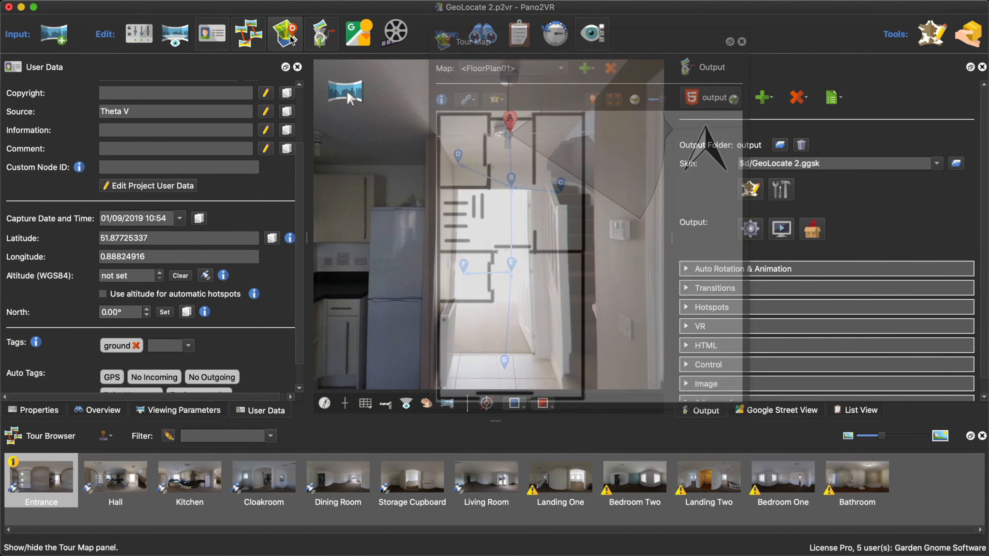
# - Add a Google Street View level using the ground tag, with the name G
pyautogui.click(794, 413)
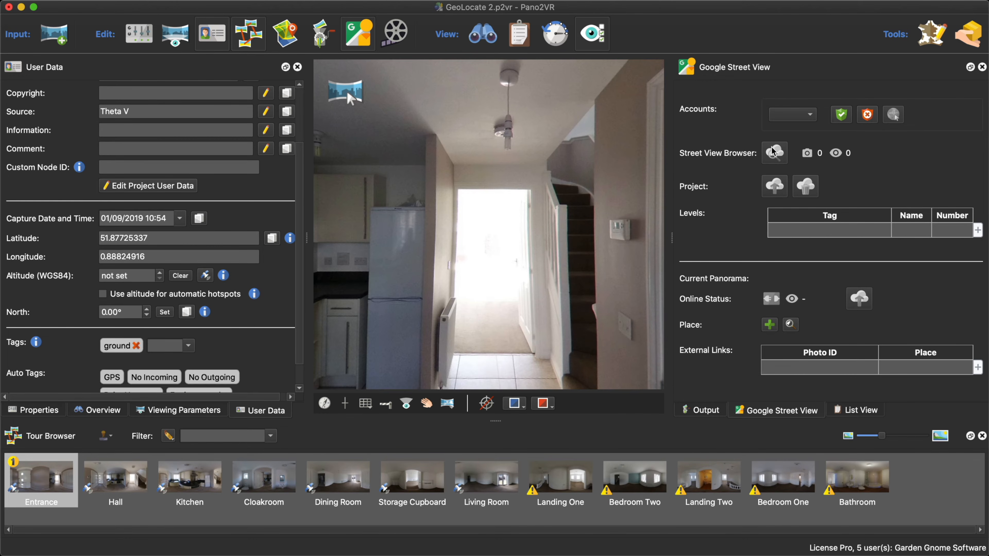
pyautogui.doubleClick(843, 234)
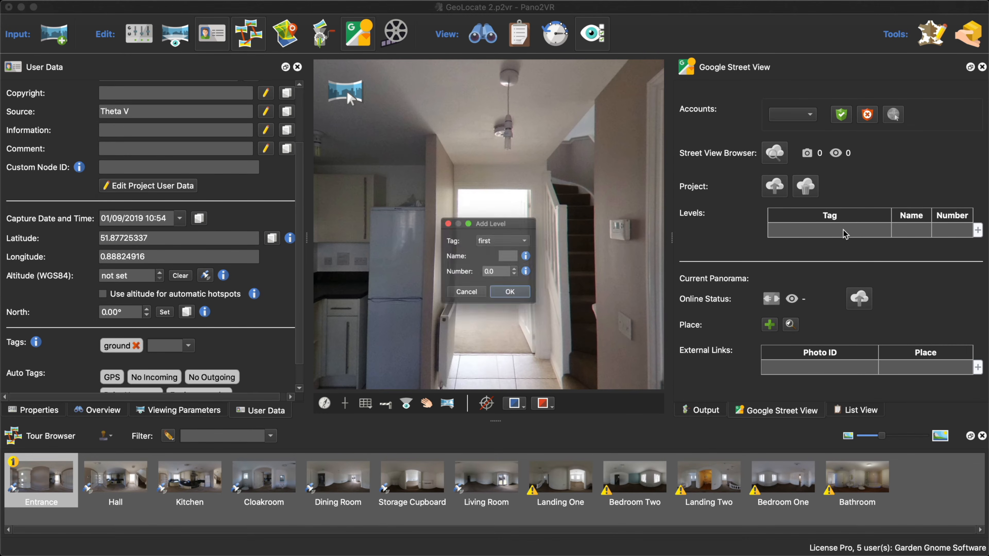
pyautogui.click(504, 239)
pyautogui.click(505, 252)
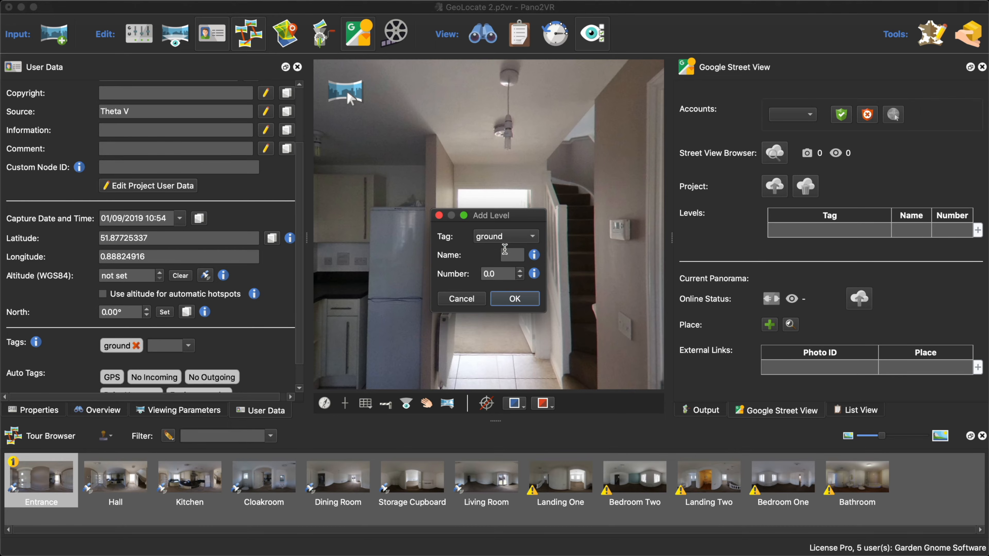
pyautogui.click(512, 255)
pyautogui.write('G')
pyautogui.click(519, 303)
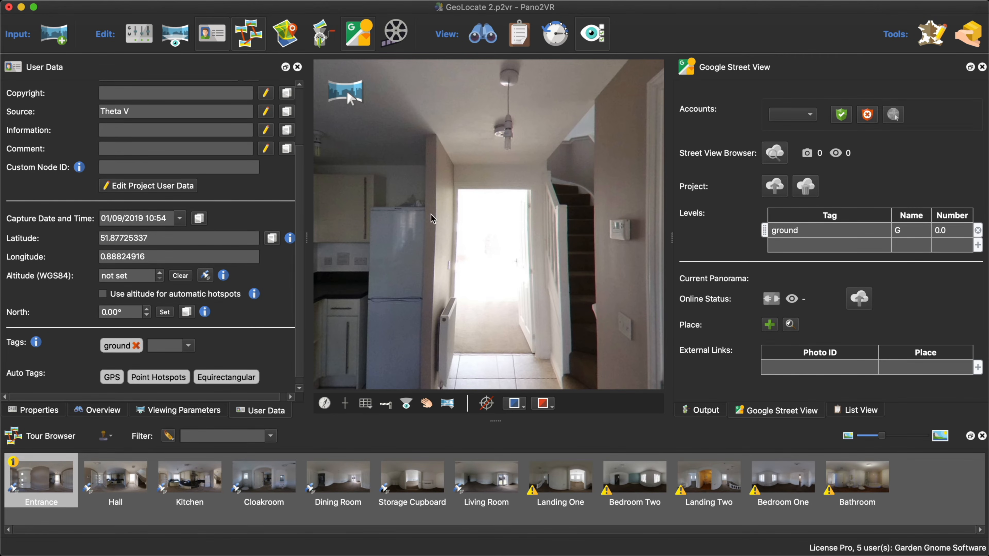
# - Generate the tour's web output, check it in the browser preview and close the preview
pyautogui.click(706, 410)
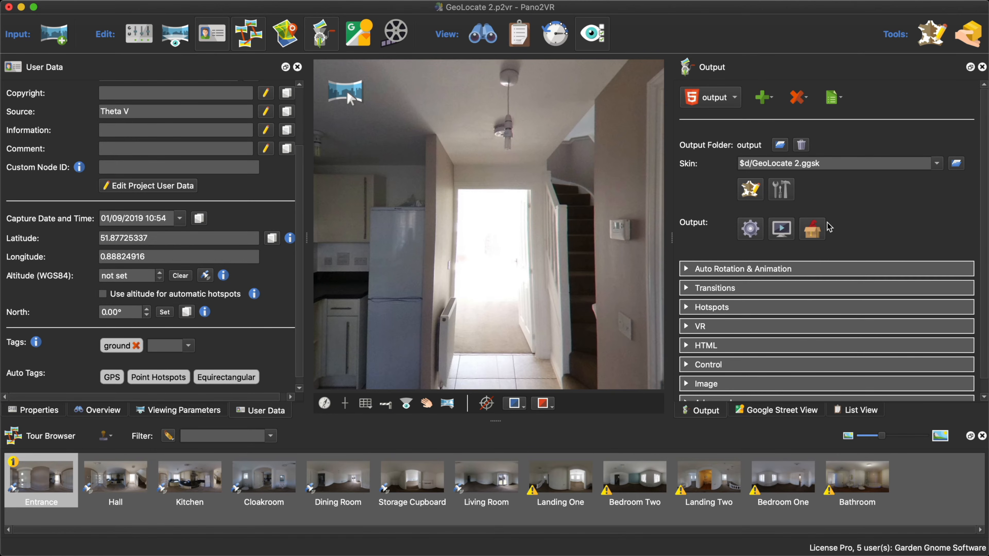
pyautogui.click(752, 233)
pyautogui.click(596, 289)
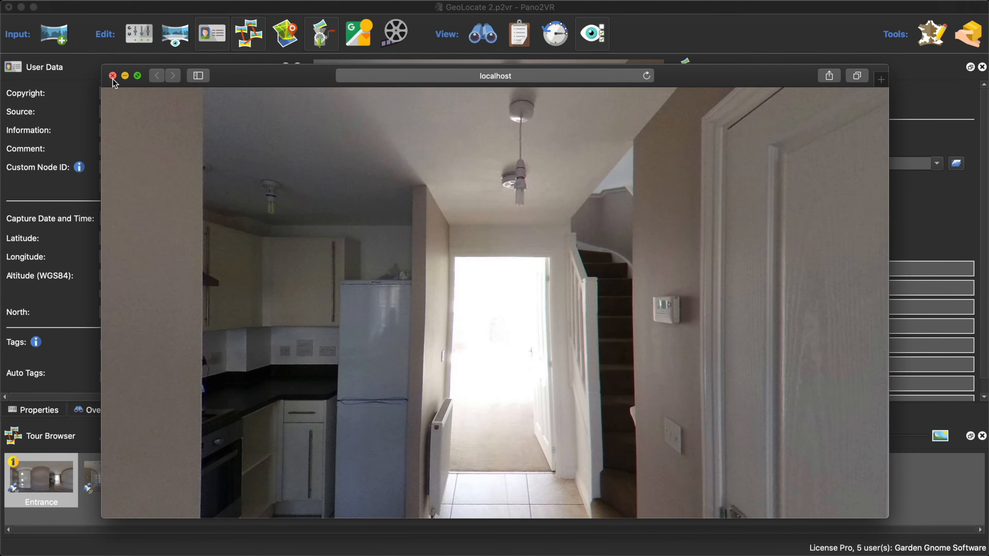
pyautogui.click(112, 76)
# - Open the tour's skin for editing and add a map element about 234 by 374 pixels near the canvas's upper-left corner
pyautogui.click(753, 193)
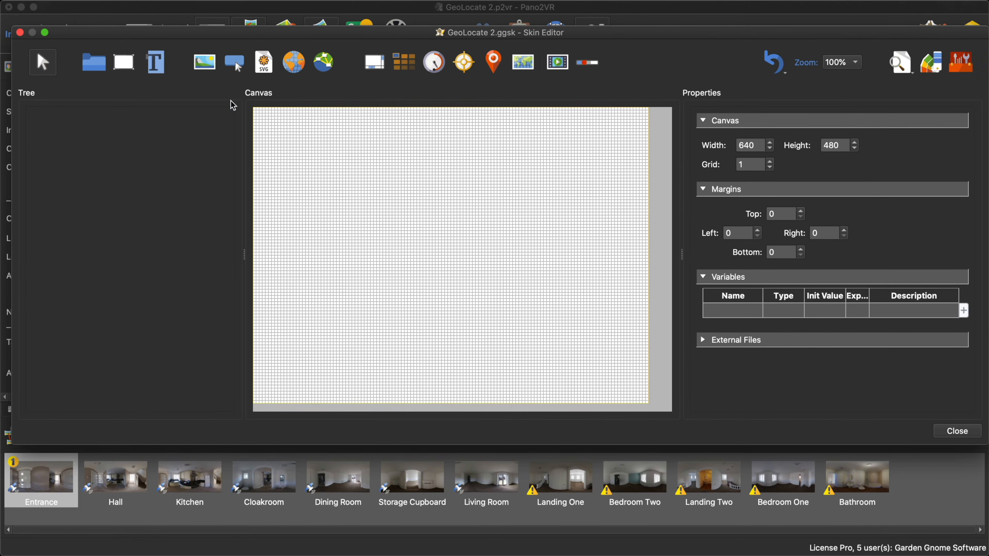
pyautogui.click(512, 72)
pyautogui.moveTo(269, 116); pyautogui.dragTo(413, 347)
pyautogui.moveTo(366, 279); pyautogui.dragTo(359, 279)
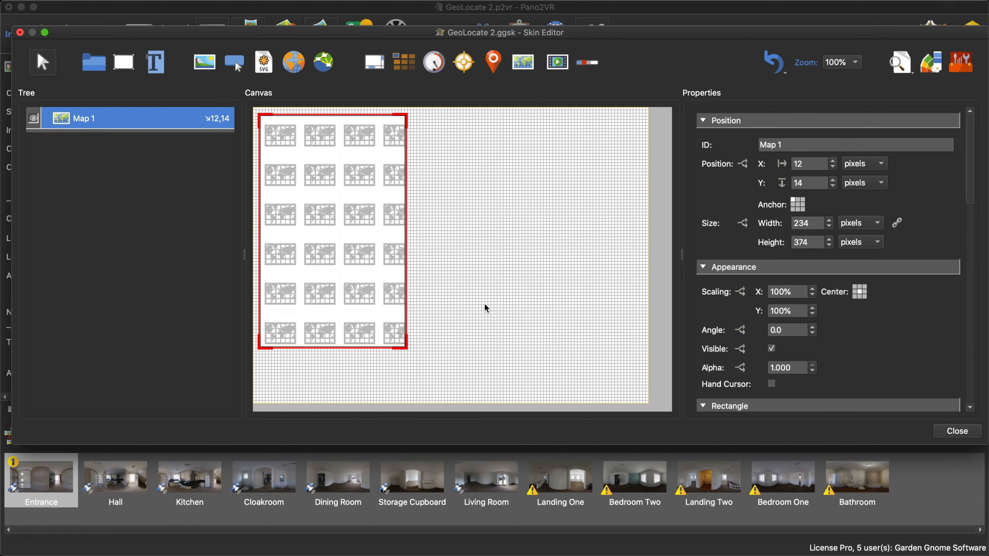
# - Set the skin's map element to the Floor Plan type showing FloorPlan01, and close the Skin Editor, saving the skin
pyautogui.moveTo(968, 201); pyautogui.dragTo(973, 273)
pyautogui.click(814, 294)
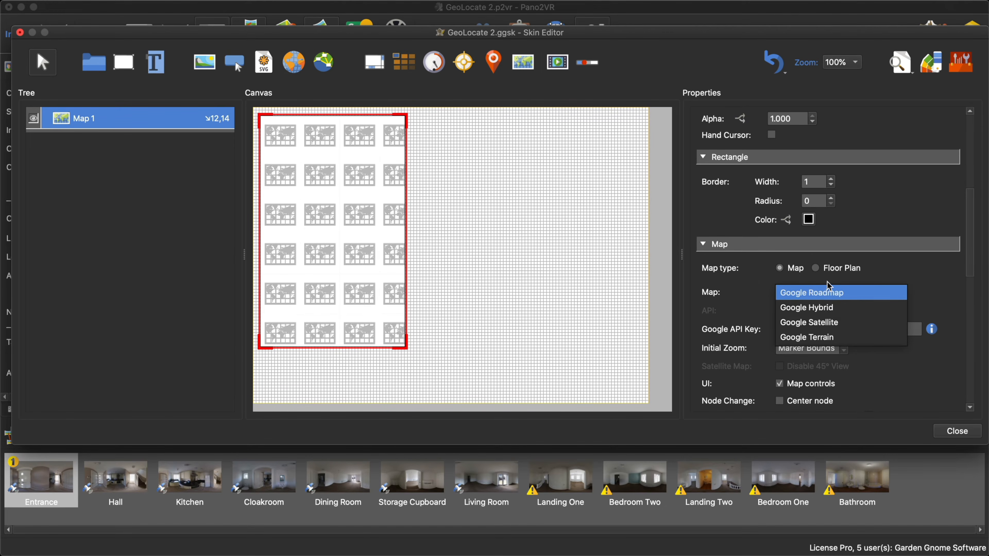
pyautogui.click(818, 294)
pyautogui.click(815, 269)
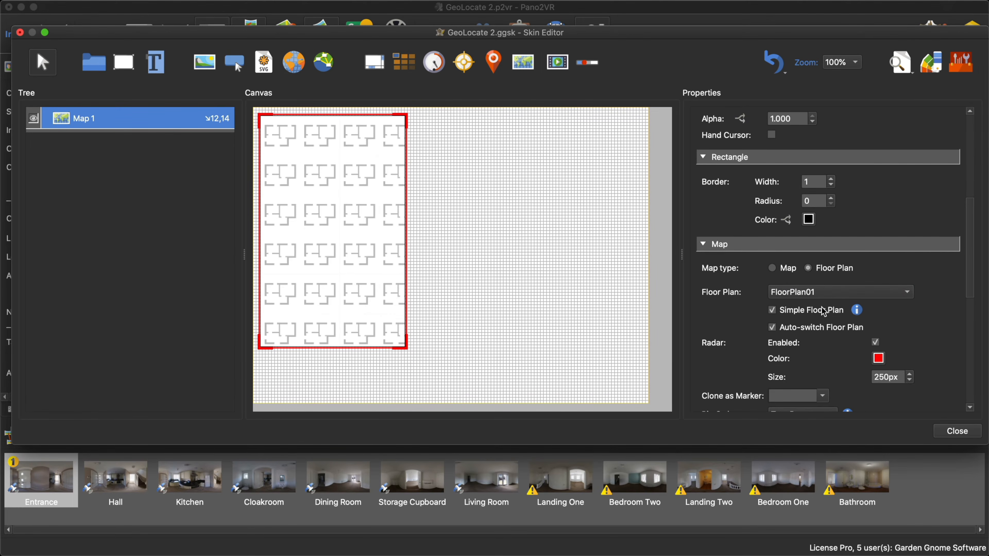
pyautogui.click(965, 432)
pyautogui.click(594, 248)
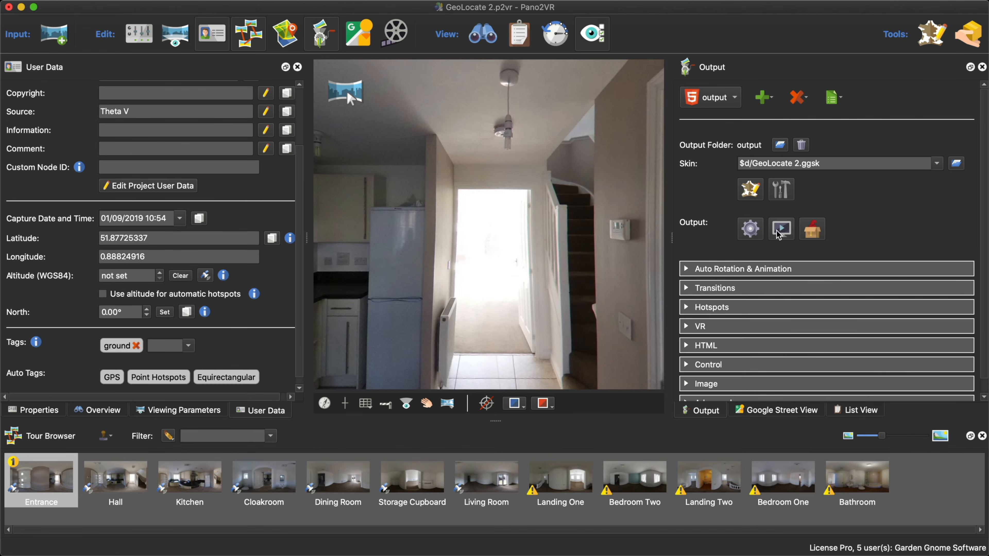
# - Regenerate the tour output, test a node marker on the floor plan in the browser preview, and close the preview
pyautogui.click(751, 230)
pyautogui.click(575, 296)
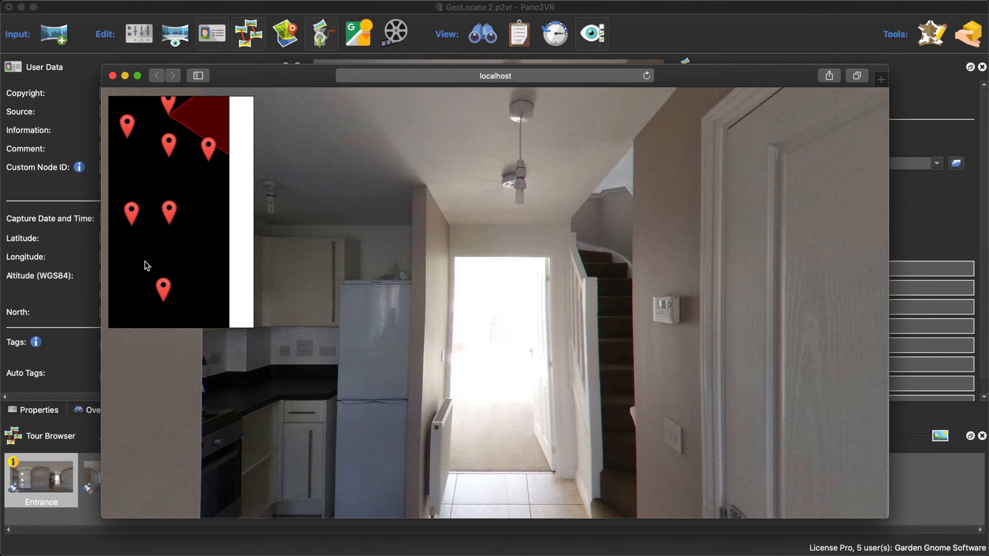
pyautogui.click(208, 150)
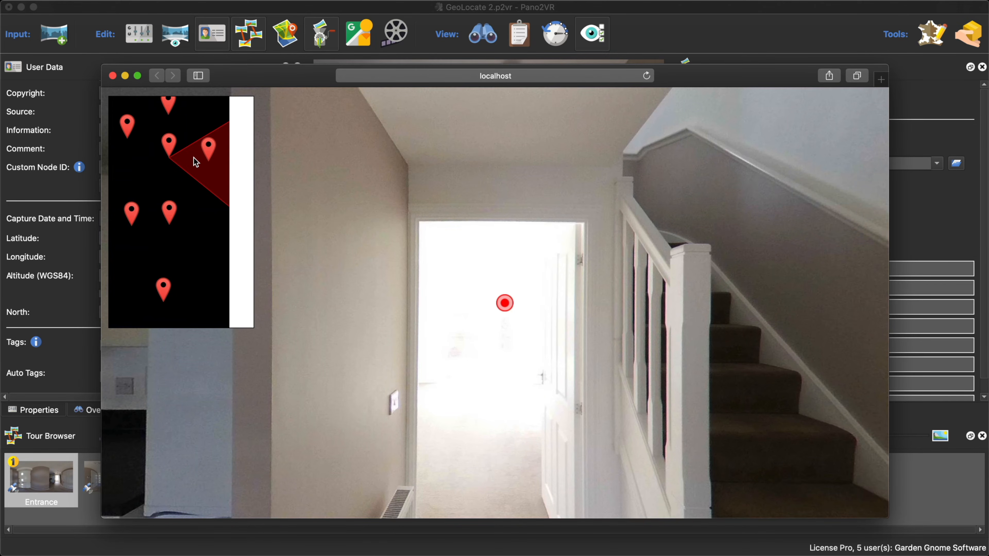
pyautogui.click(113, 76)
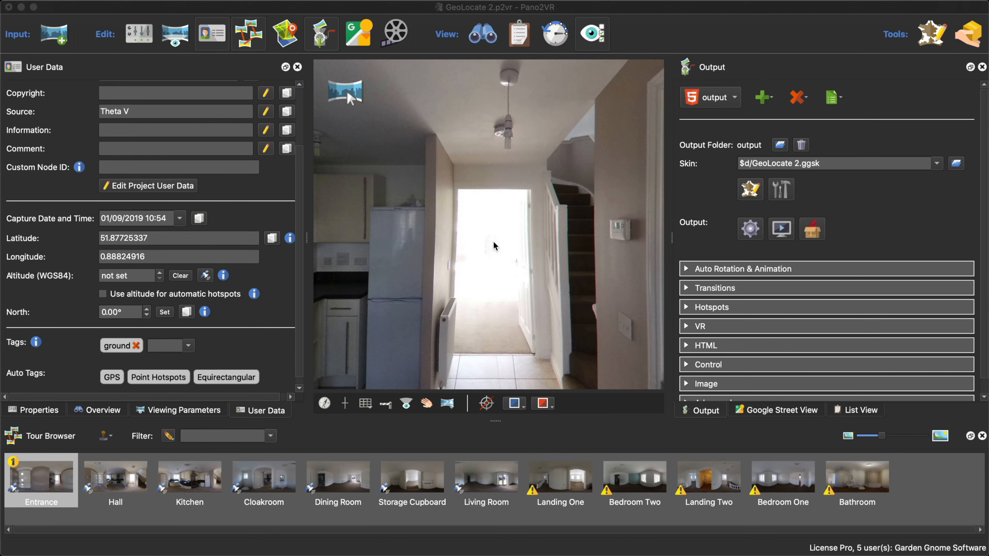
# - Close the GeoLocate 2 project and go up to the WebinarMapPartTwo folder in Finder
pyautogui.click(8, 7)
pyautogui.click(550, 292)
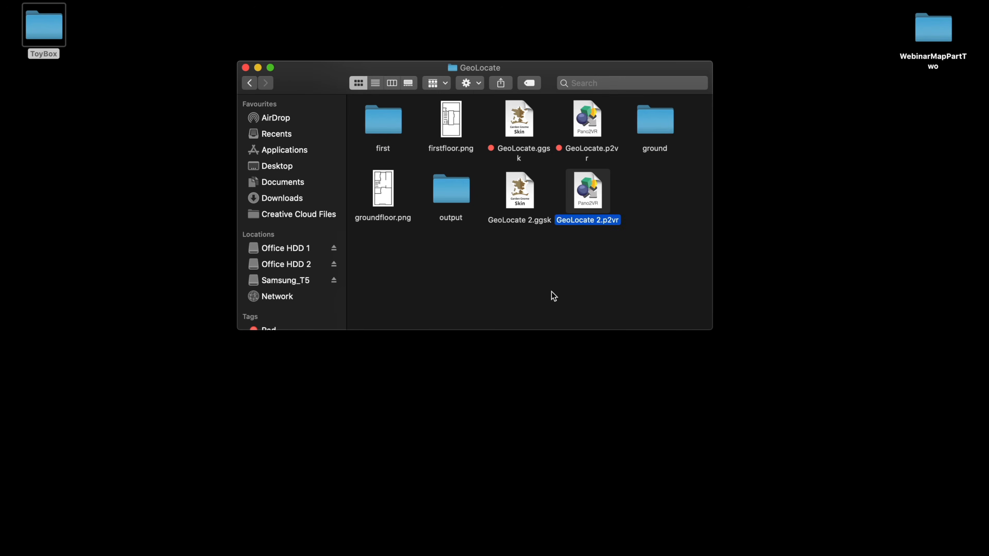
pyautogui.click(552, 294)
pyautogui.click(250, 82)
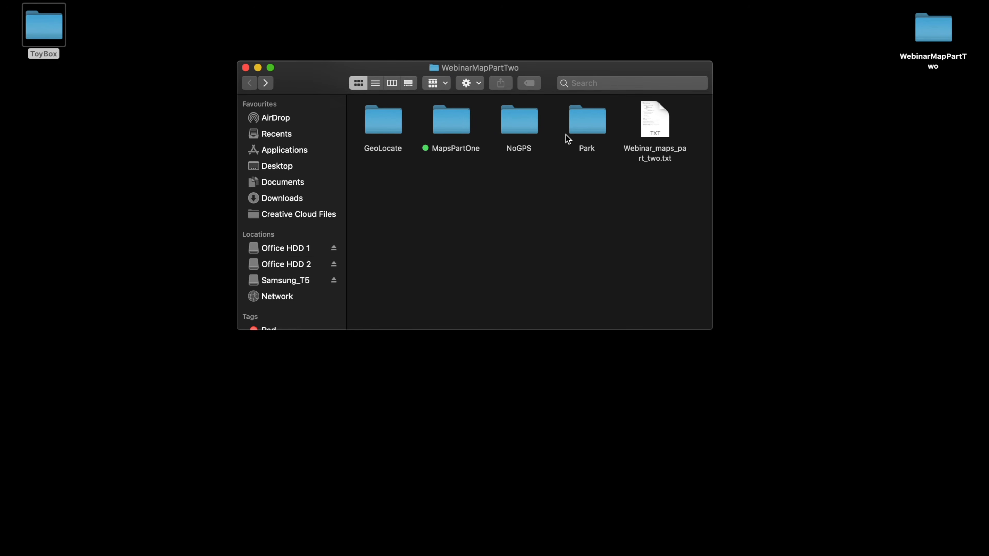
# - Open the NoGPS 2.p2vr project from the NoGPS folder
pyautogui.doubleClick(518, 124)
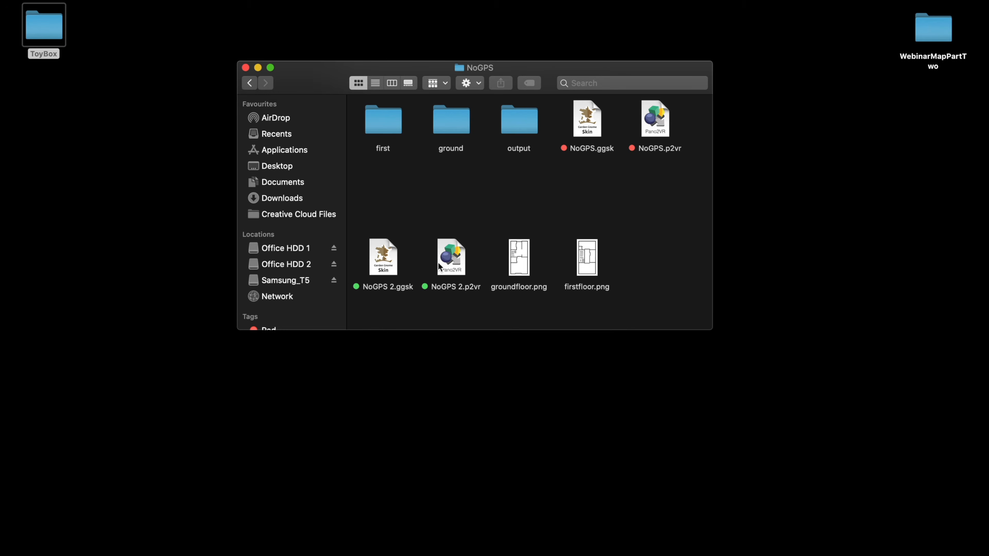
pyautogui.click(447, 259)
pyautogui.doubleClick(445, 259)
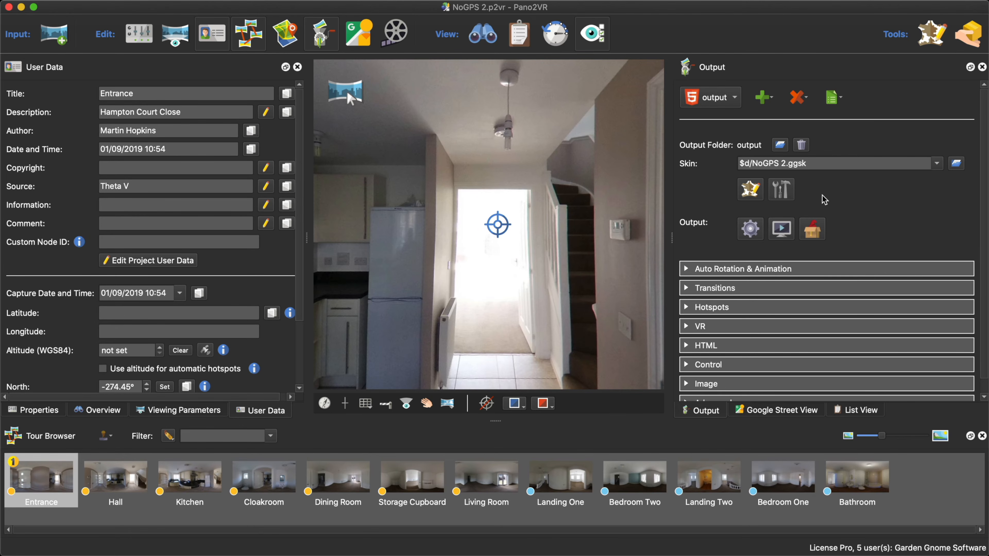
# - Show the Tour Map over the viewer and display the Ground Floor map
pyautogui.click(278, 36)
pyautogui.moveTo(551, 41); pyautogui.dragTo(512, 36)
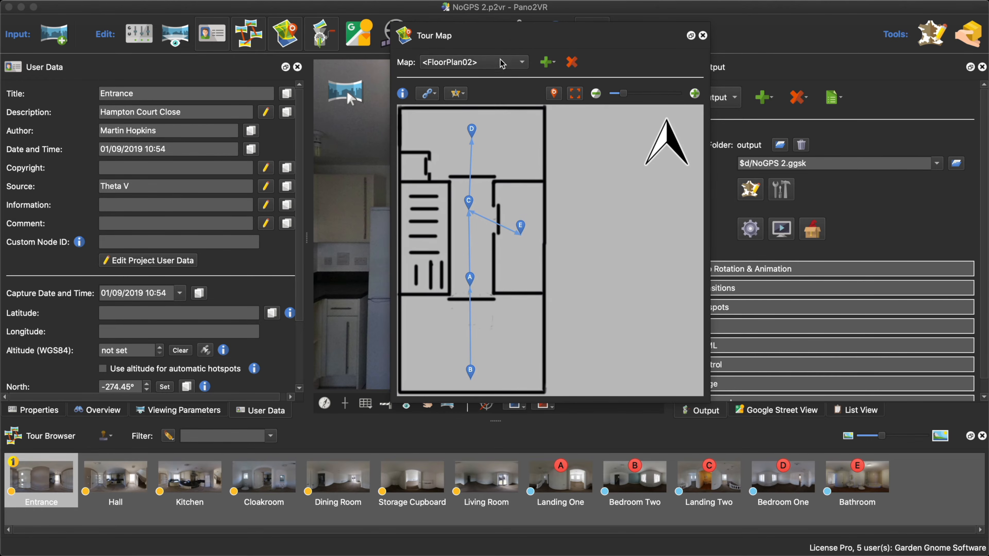
pyautogui.click(501, 63)
pyautogui.click(501, 104)
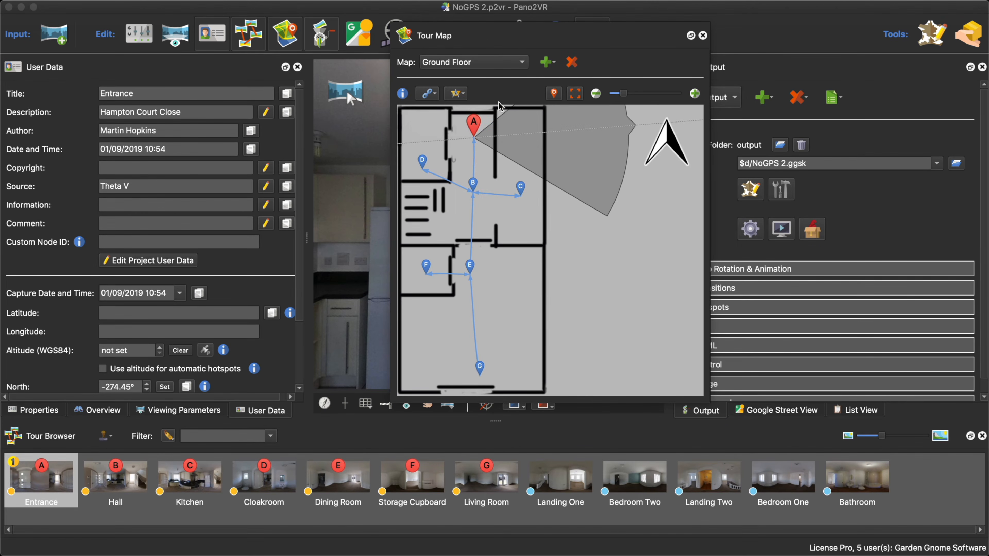
# - Try linking Entrance to Kitchen and Kitchen to Dining Room on the Ground Floor map, and undo both links
pyautogui.moveTo(473, 147); pyautogui.dragTo(503, 168)
pyautogui.moveTo(475, 151)
pyautogui.moveTo(475, 151); pyautogui.dragTo(521, 188)
pyautogui.click(521, 189)
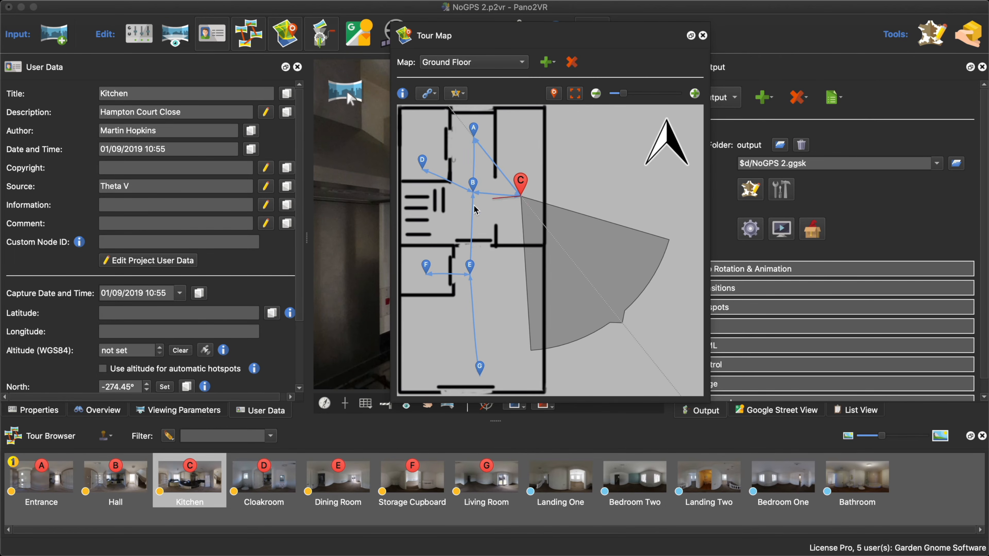
pyautogui.click(470, 270)
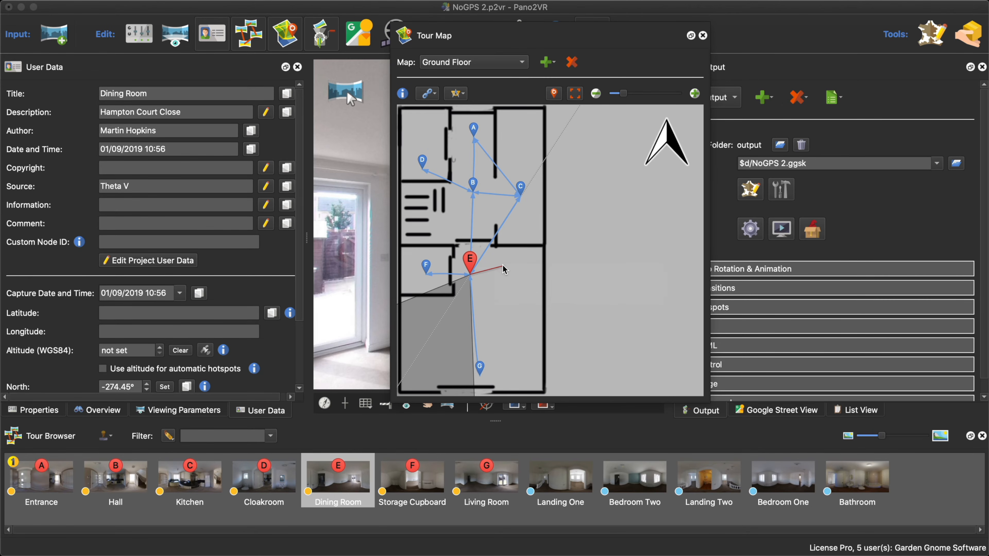
pyautogui.press('super+z')
pyautogui.press('super+z')
# - Disable switching nodes in Link Mode and try linking from the Dining Room node to the Hall node
pyautogui.click(430, 97)
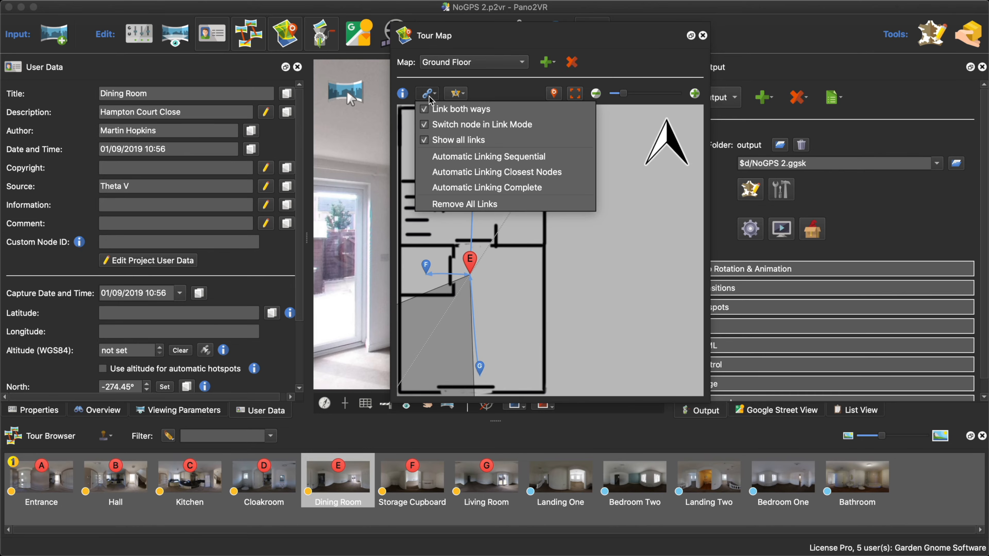
pyautogui.click(431, 126)
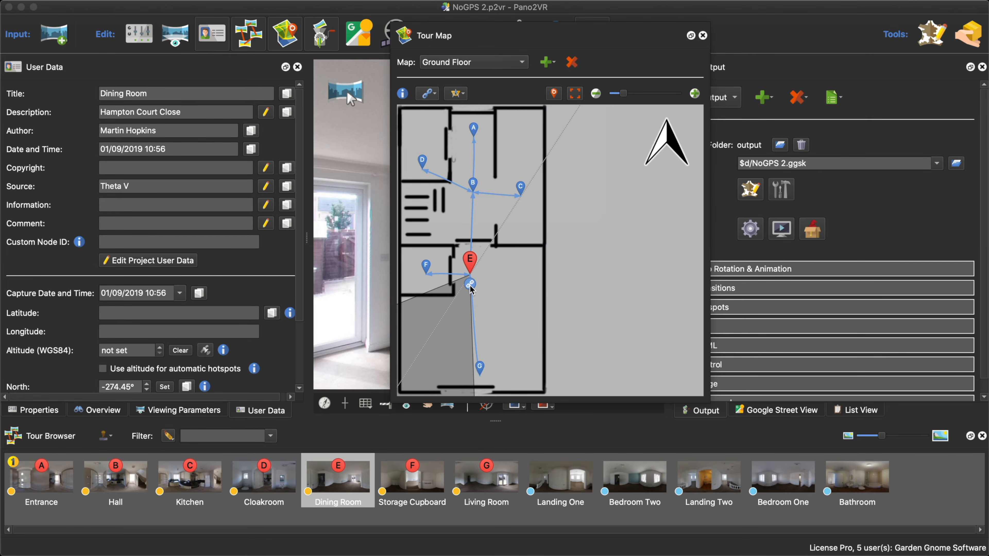
pyautogui.moveTo(470, 286); pyautogui.dragTo(473, 190)
pyautogui.click(436, 92)
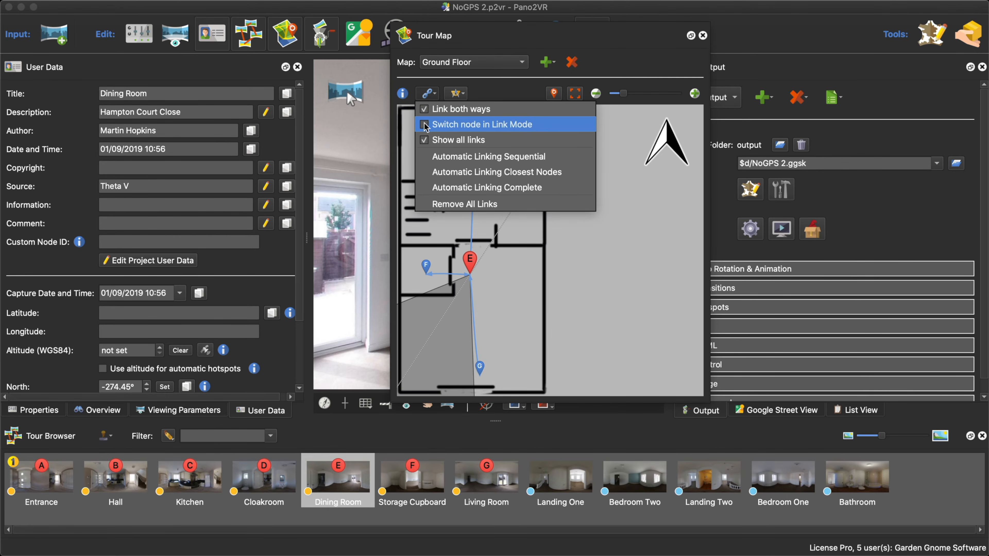
pyautogui.click(515, 292)
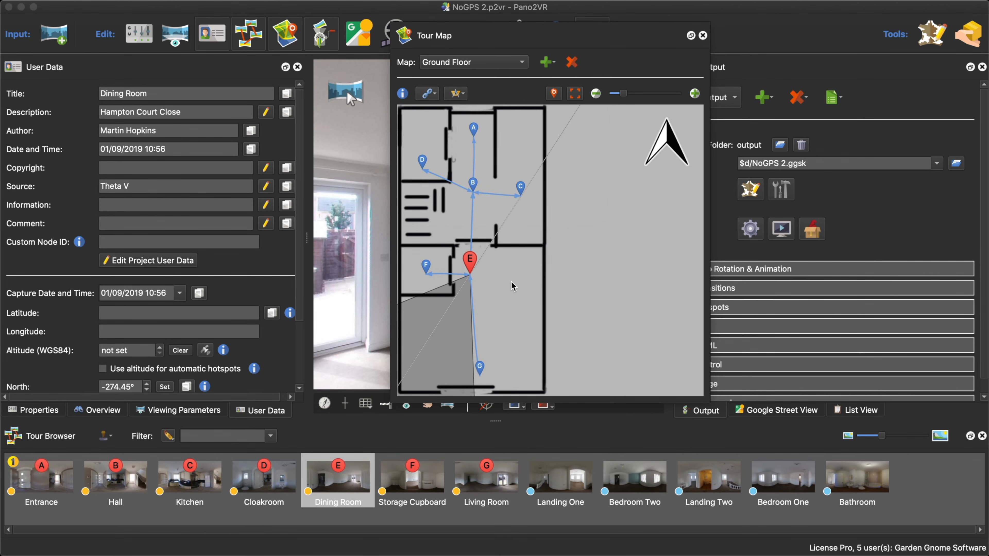
# - Try link mode again from the Dining Room node, targeting the Hall node on the Ground Floor map
pyautogui.moveTo(470, 277); pyautogui.dragTo(534, 245)
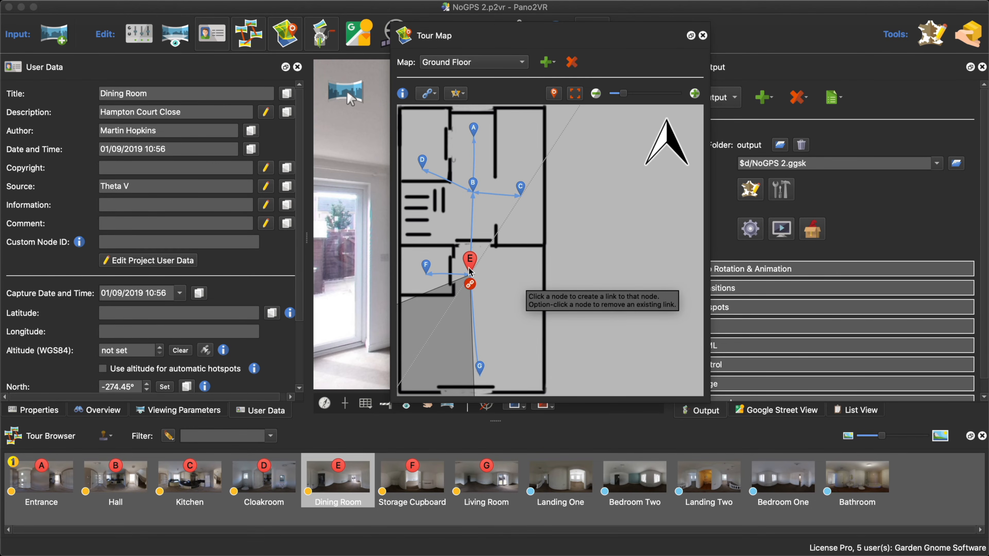
pyautogui.click(470, 284)
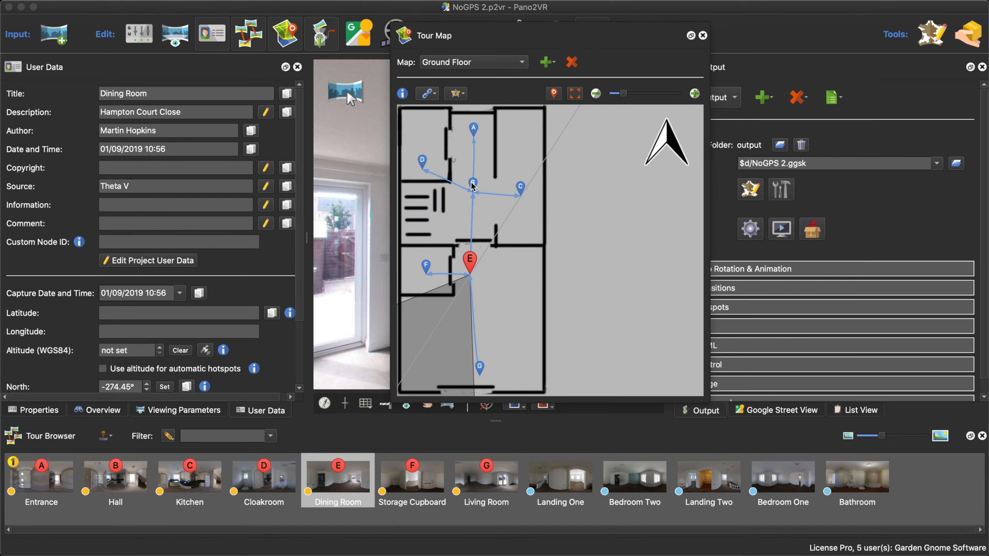
pyautogui.moveTo(472, 186)
# - Display the FloorPlan02 map in the Tour Map and close the Tour Map
pyautogui.moveTo(473, 188)
pyautogui.click(497, 63)
pyautogui.click(497, 113)
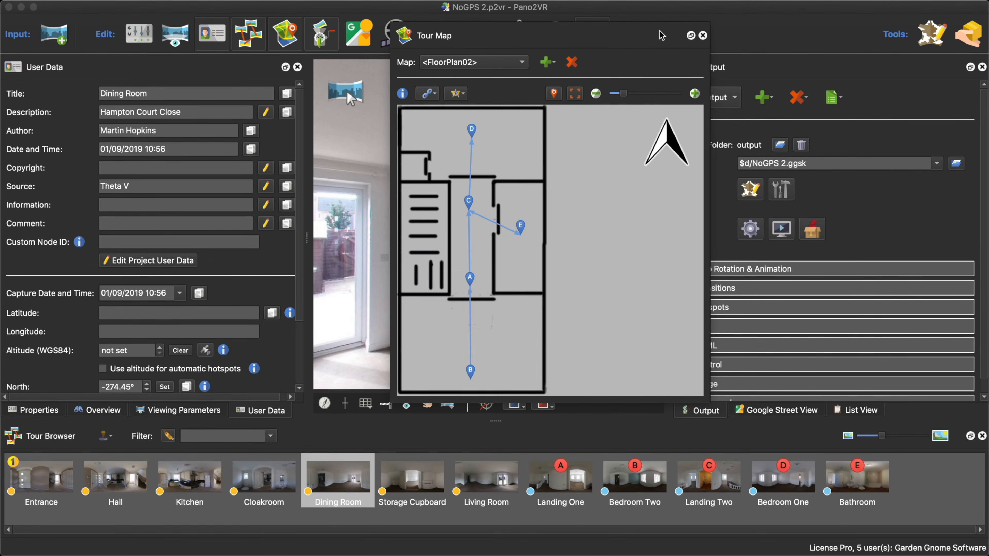
pyautogui.click(702, 36)
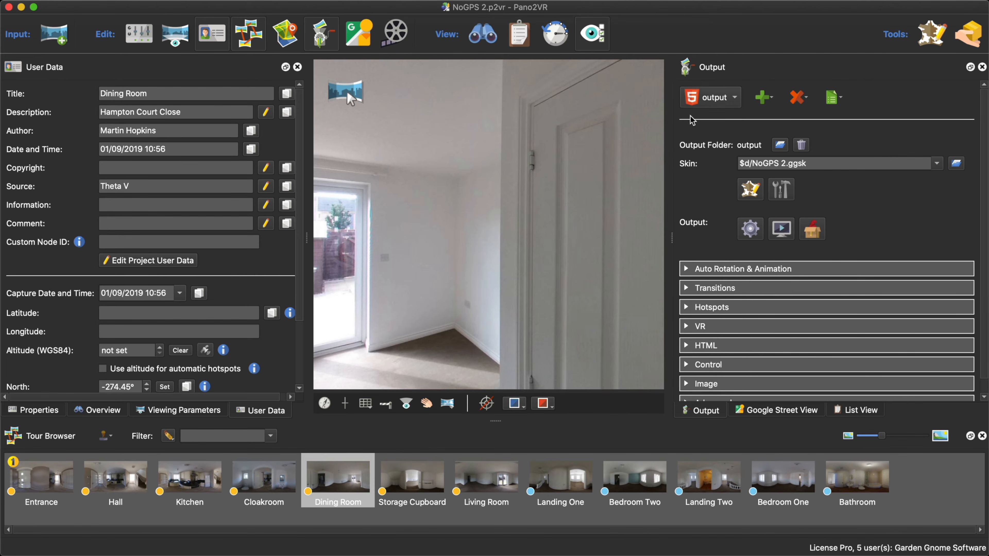
# - Open the NoGPS 2 skin for editing and inspect the First Floor button's properties
pyautogui.click(749, 197)
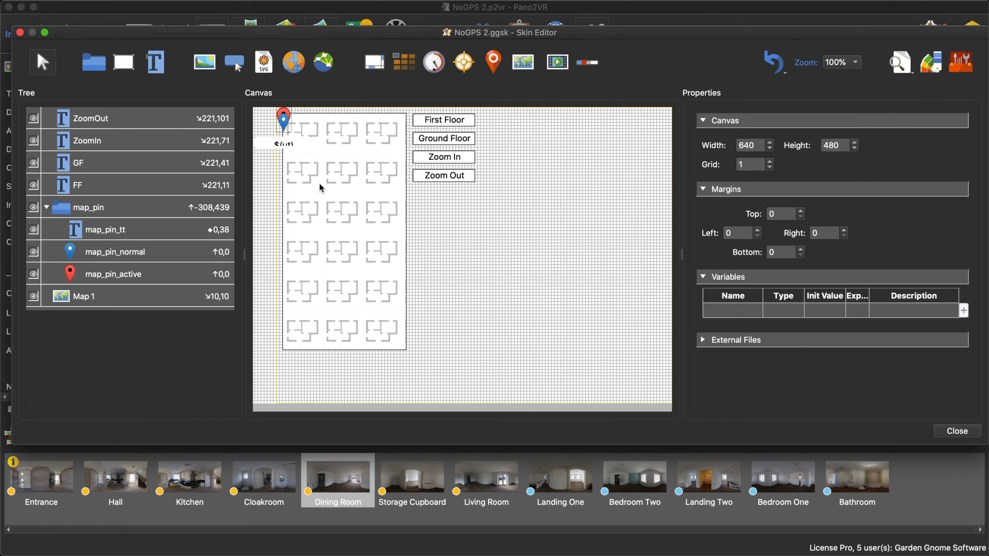
pyautogui.click(462, 123)
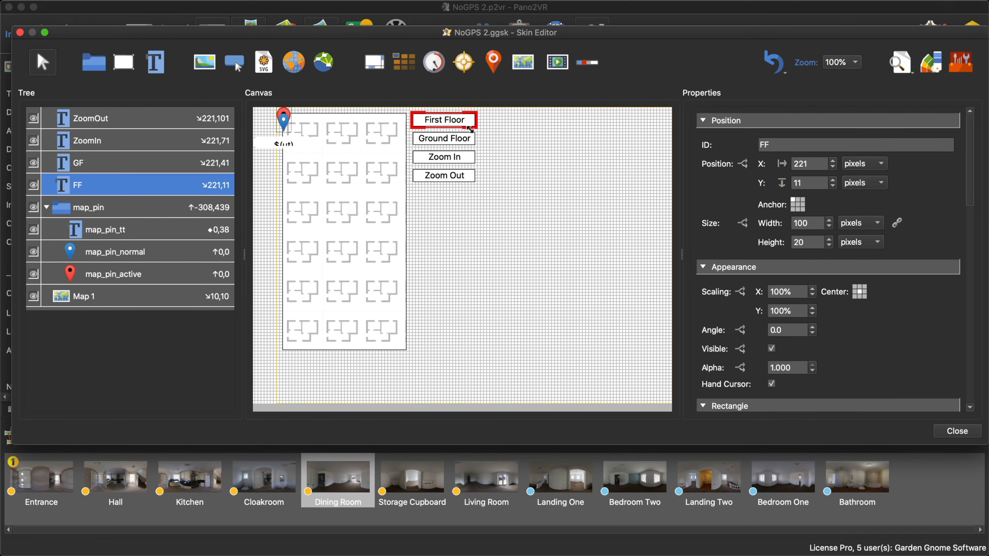
pyautogui.click(508, 168)
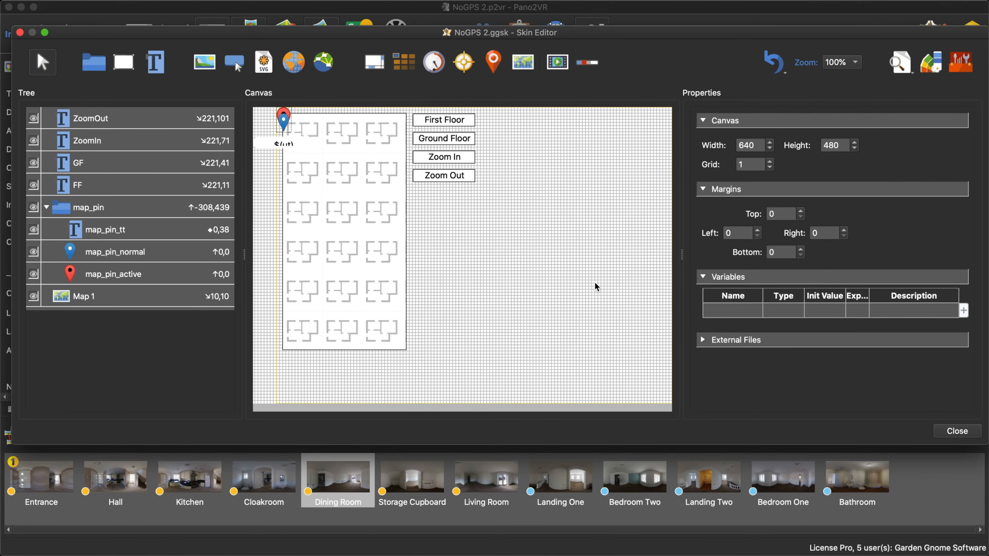
# - Add a skin variable named var_map of type True/False with an initial value of false
pyautogui.doubleClick(715, 310)
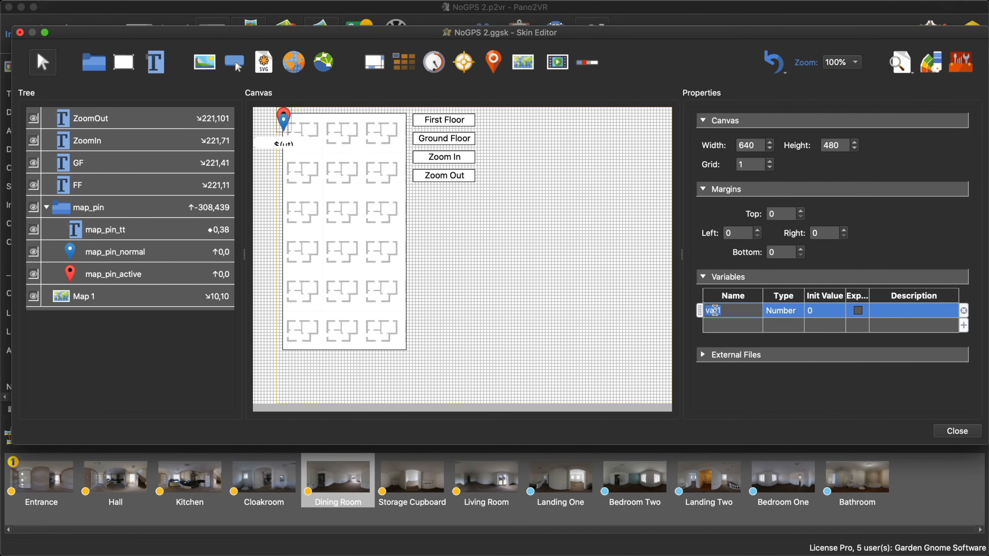
pyautogui.write('va')
pyautogui.click(777, 315)
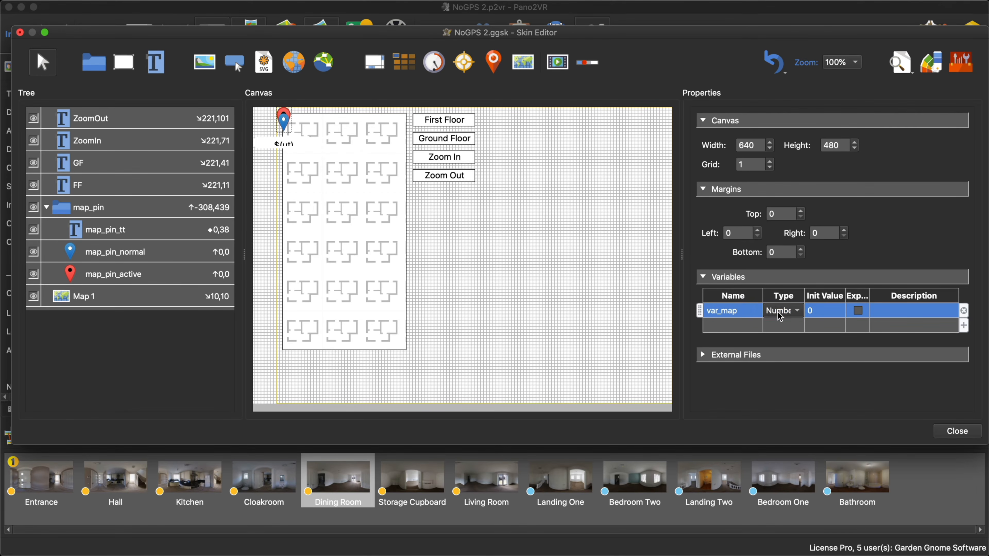
pyautogui.click(777, 315)
pyautogui.click(794, 339)
pyautogui.click(818, 312)
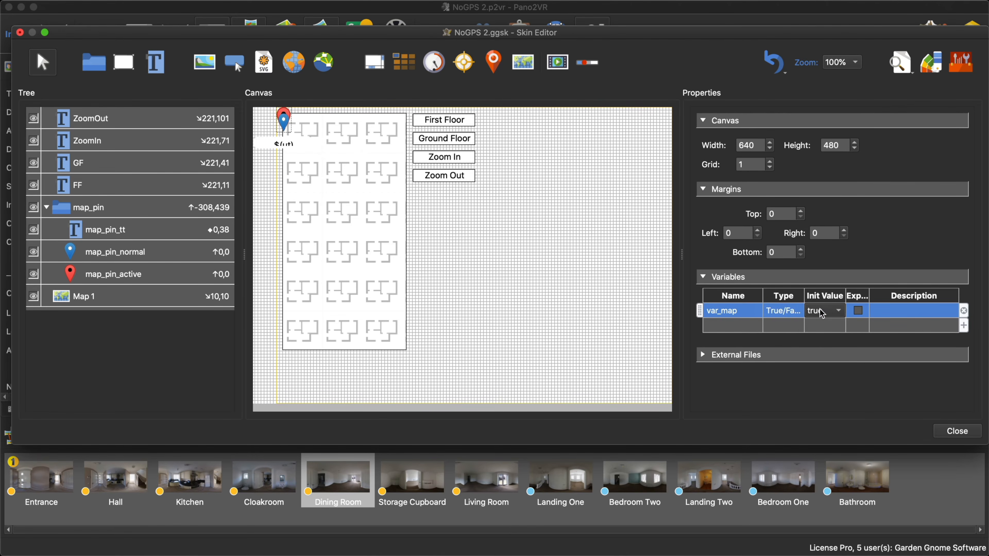
pyautogui.click(818, 312)
pyautogui.click(823, 325)
pyautogui.click(821, 312)
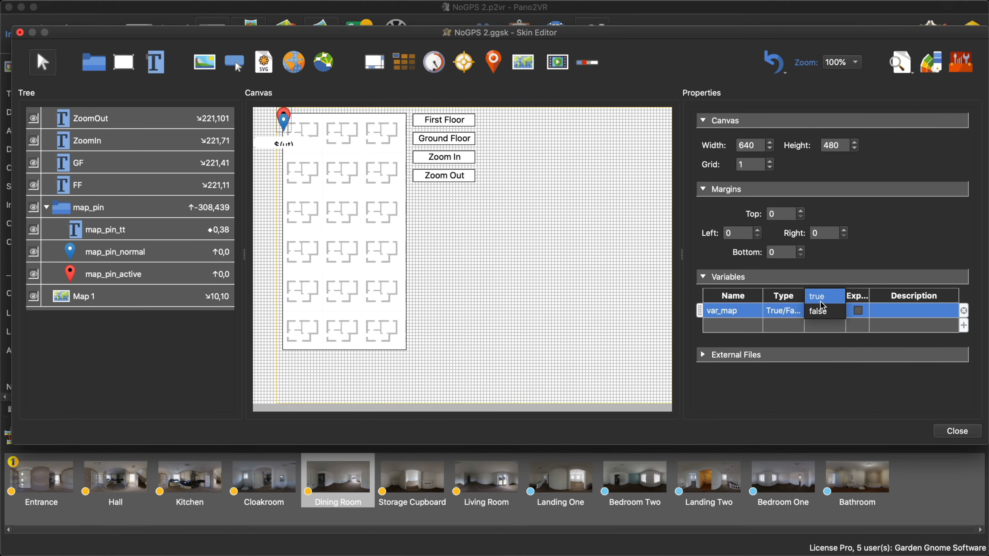
pyautogui.click(821, 309)
pyautogui.click(443, 279)
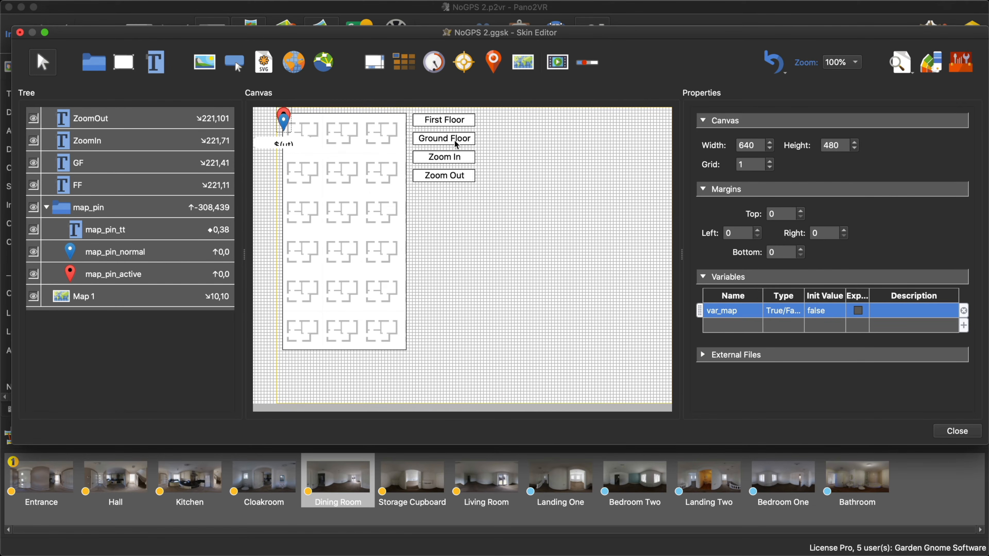
# - Give the Ground Floor button a Mouse Click action that sets the variable var_map to false
pyautogui.click(464, 143)
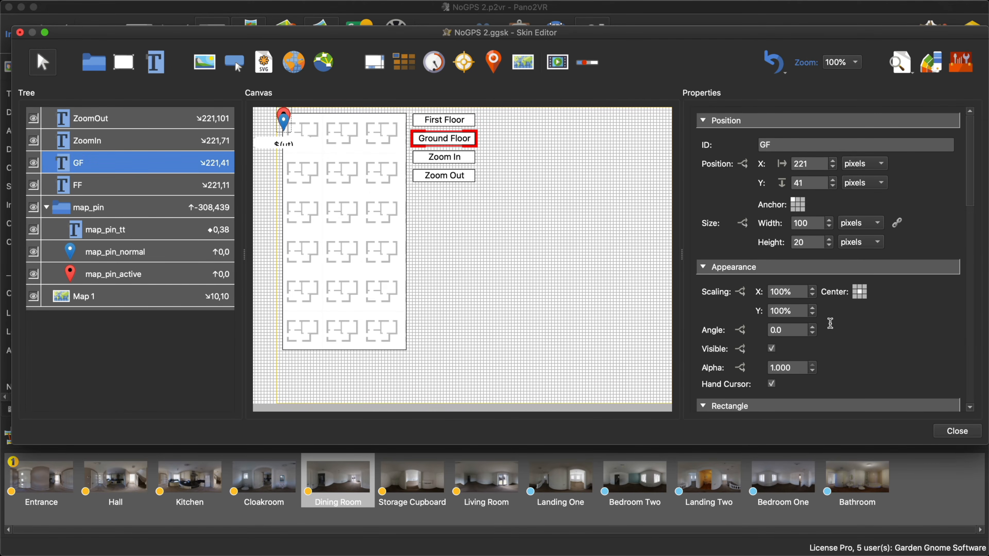
pyautogui.scroll(-15, 830, 323)
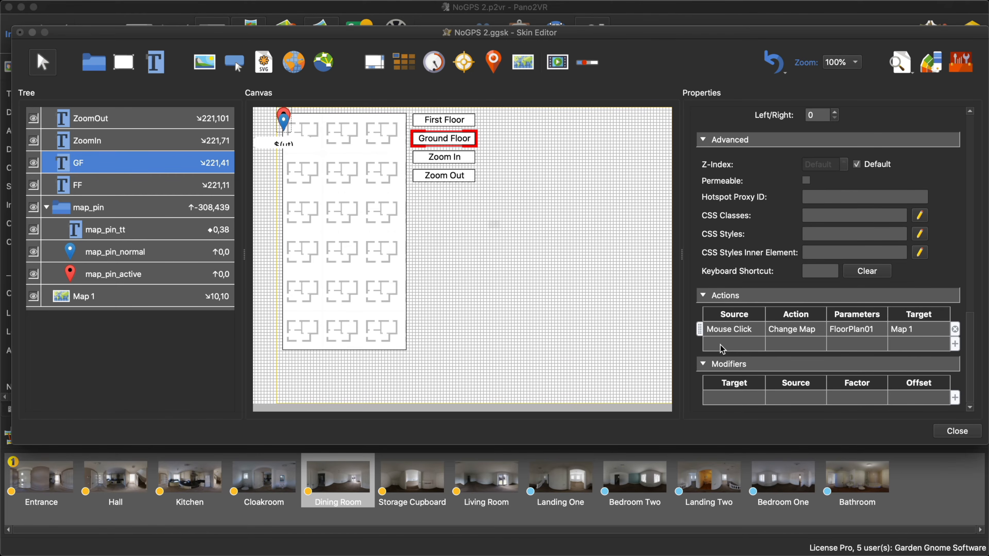
pyautogui.doubleClick(722, 348)
pyautogui.click(520, 221)
pyautogui.click(516, 230)
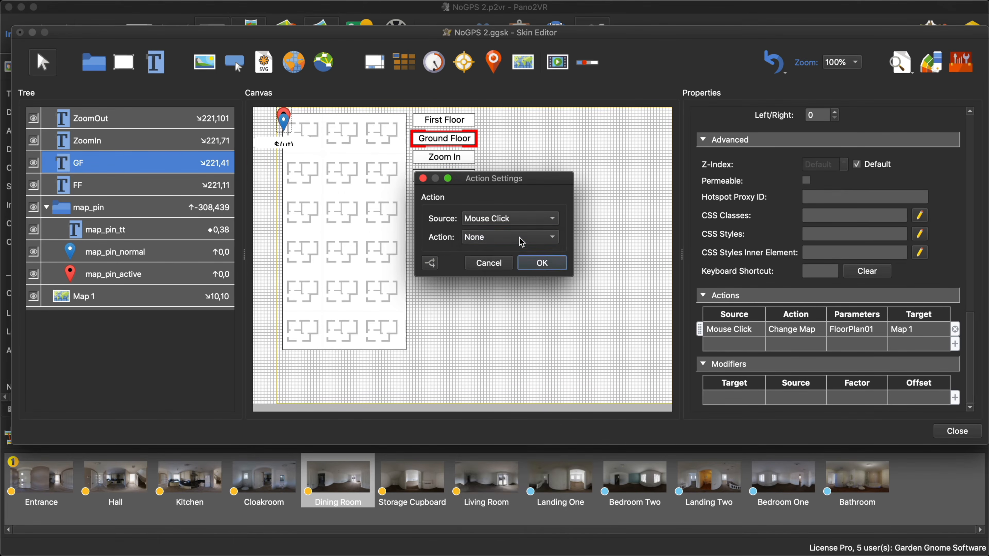
pyautogui.click(522, 242)
pyautogui.click(506, 520)
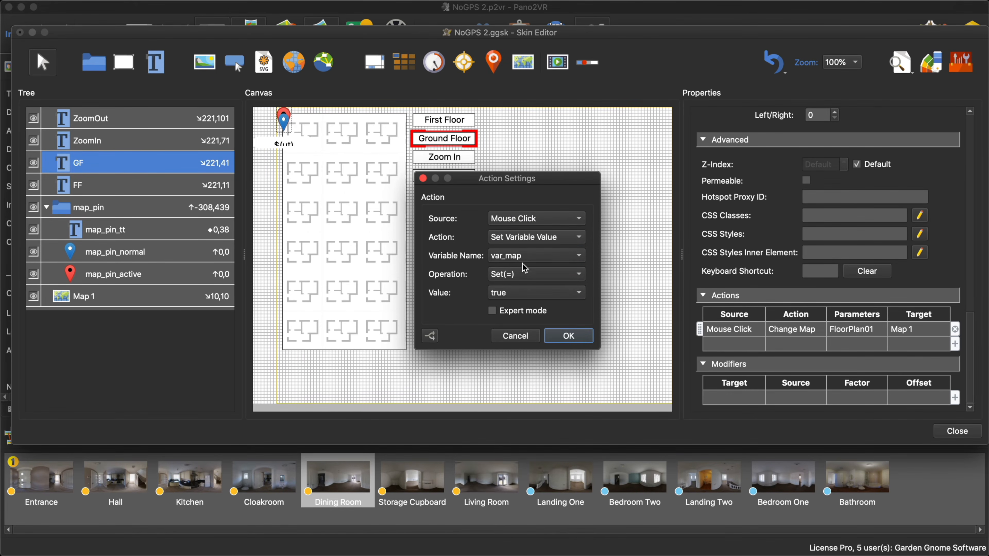
pyautogui.click(511, 296)
pyautogui.click(560, 310)
pyautogui.click(560, 338)
# - Copy the Ground Floor button's Set Variable Value action to the First Floor button and set its value to true
pyautogui.click(730, 346)
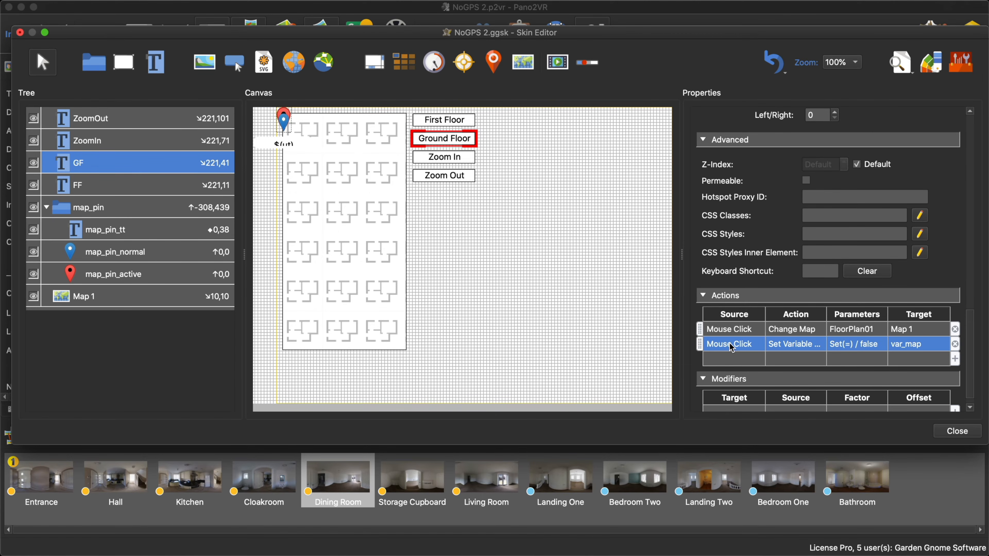
pyautogui.click(461, 122)
pyautogui.scroll(-10, 800, 303)
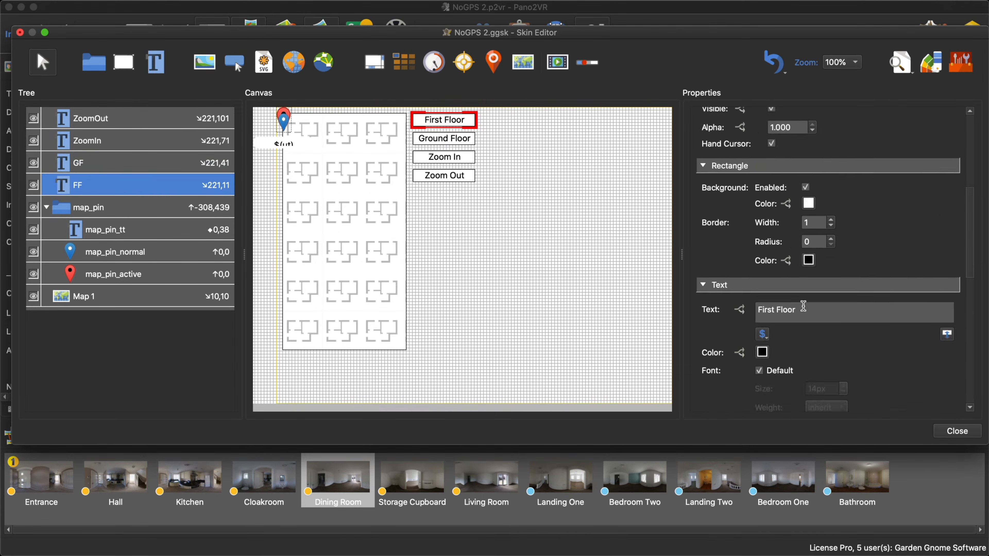
pyautogui.hotkey('ctrl', 'v')
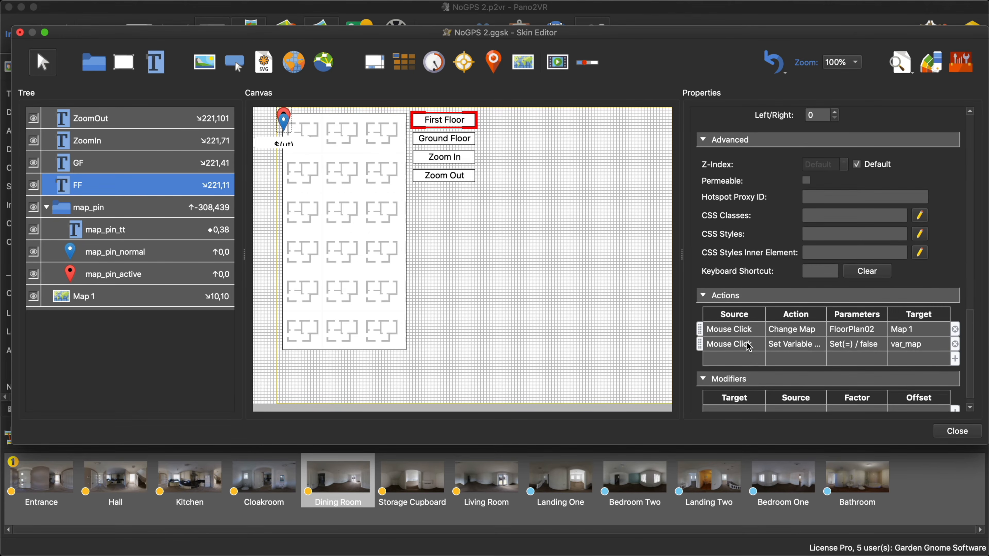
pyautogui.doubleClick(865, 345)
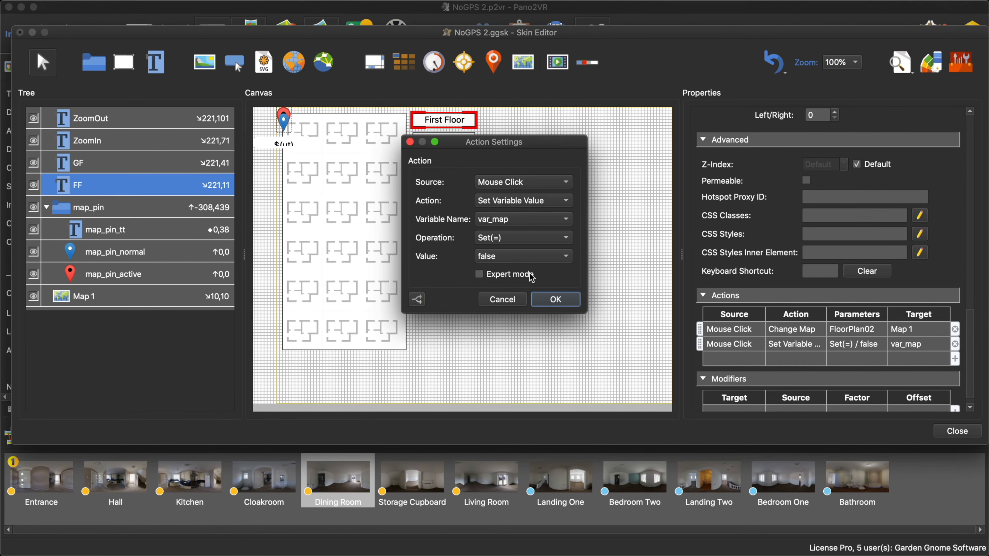
pyautogui.click(505, 260)
pyautogui.click(505, 242)
pyautogui.click(555, 300)
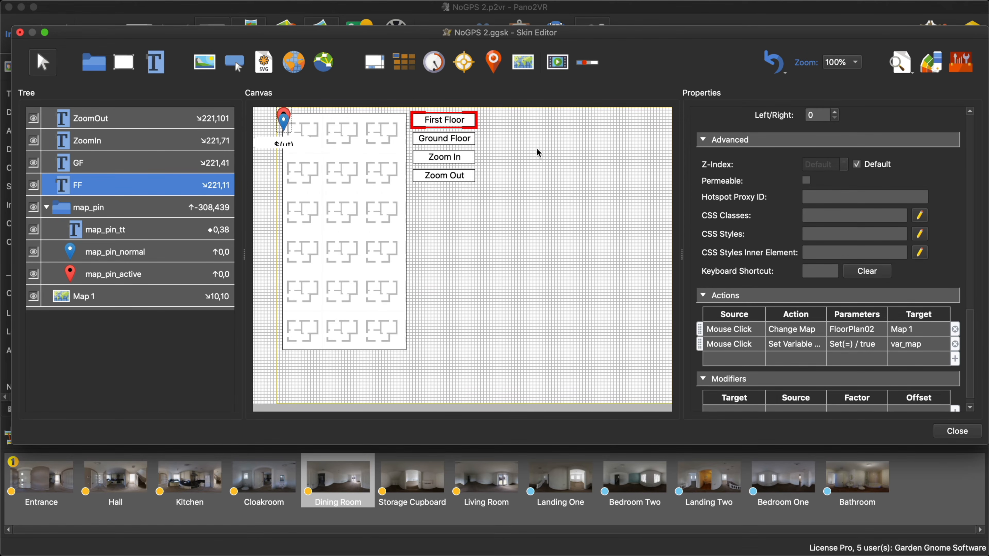
# - Add a logic block to the First Floor button's background color that turns it black (#000000) when var_map = true
pyautogui.scroll(10, 734, 285)
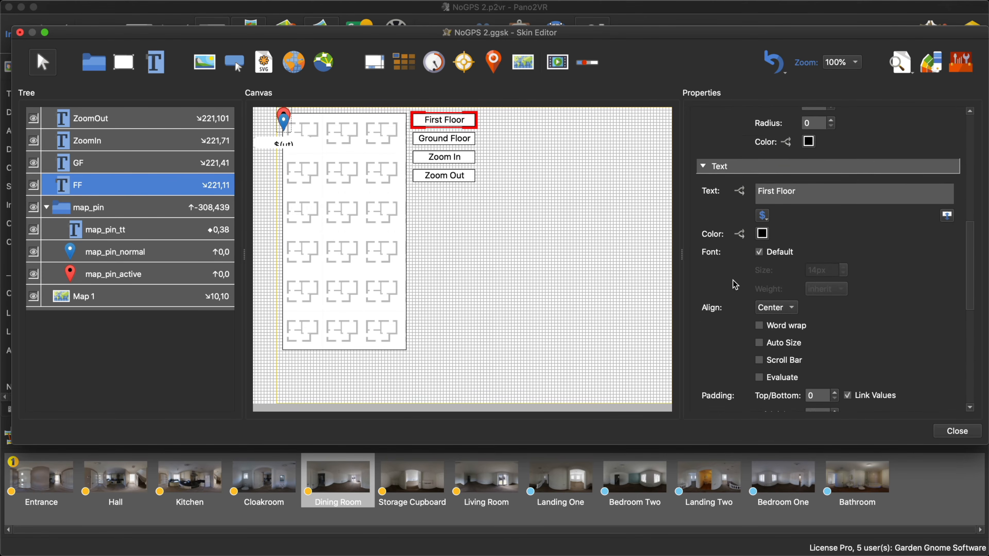
pyautogui.scroll(15, 735, 284)
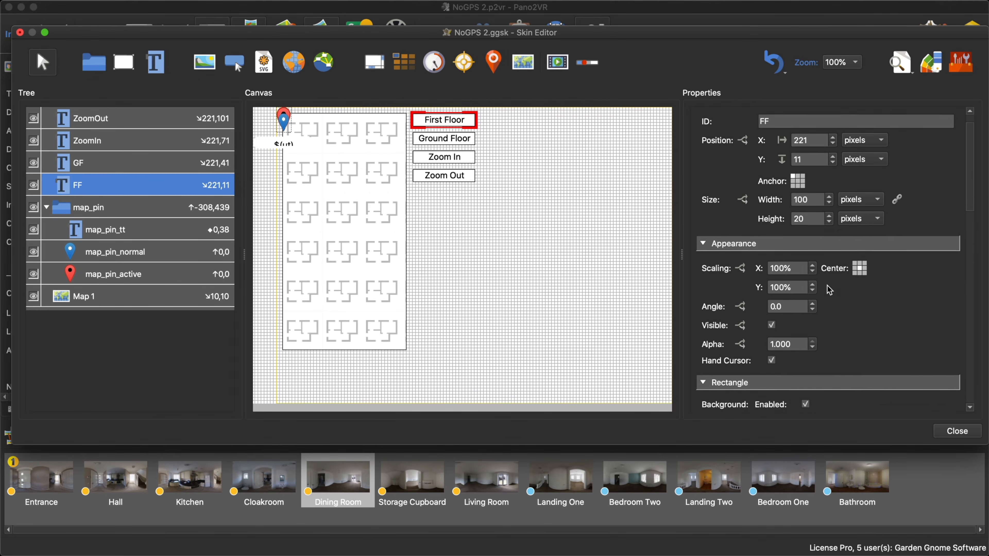
pyautogui.scroll(-6, 827, 288)
pyautogui.click(786, 280)
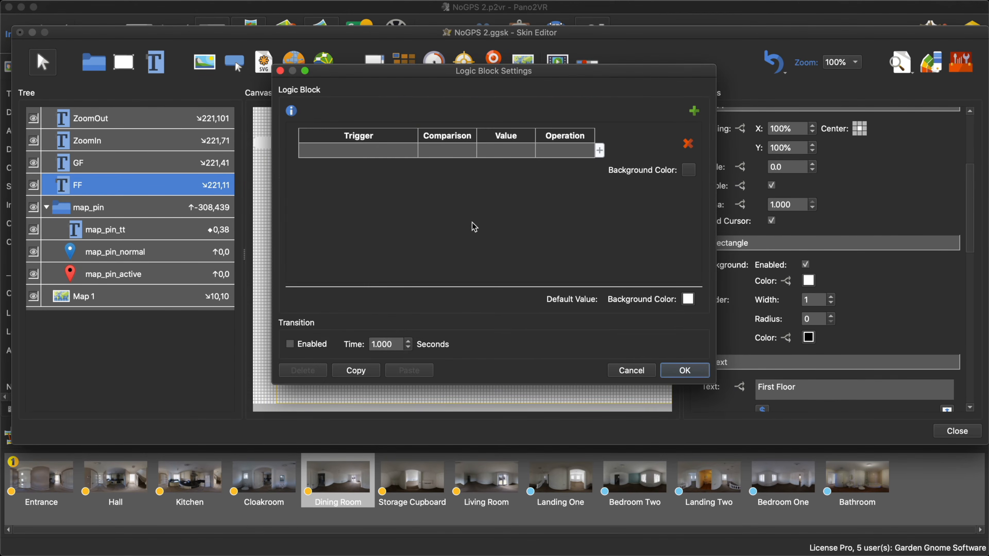
pyautogui.click(369, 155)
pyautogui.moveTo(385, 264)
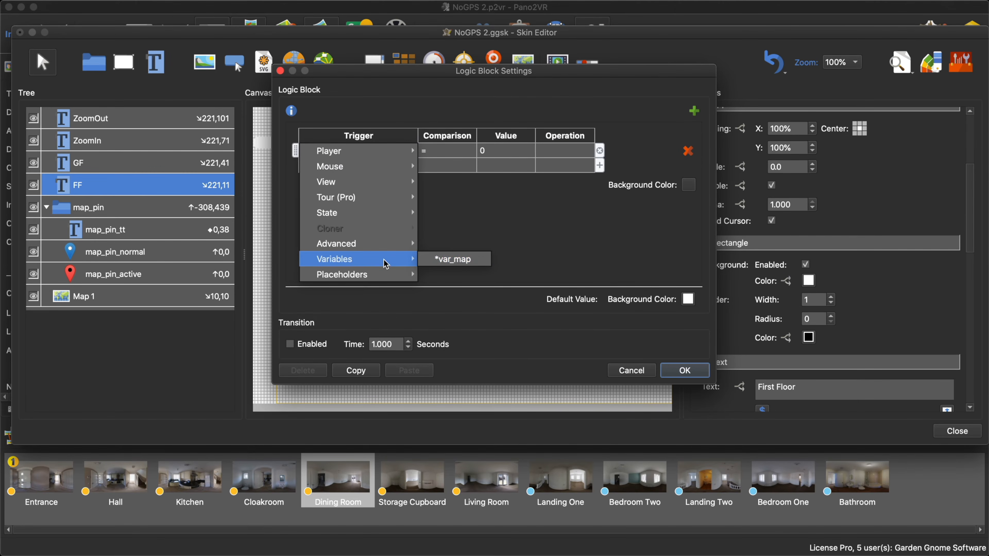
pyautogui.click(450, 259)
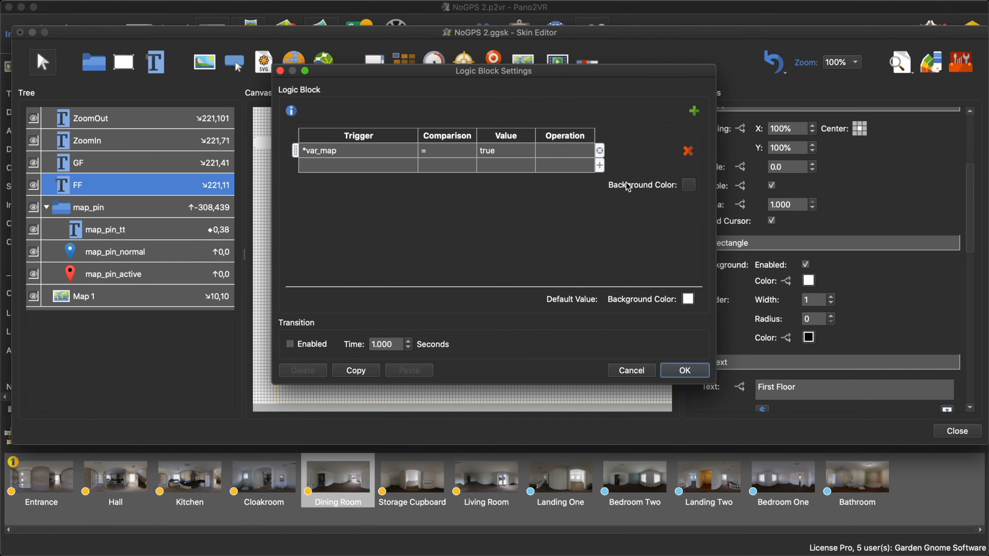
pyautogui.click(688, 186)
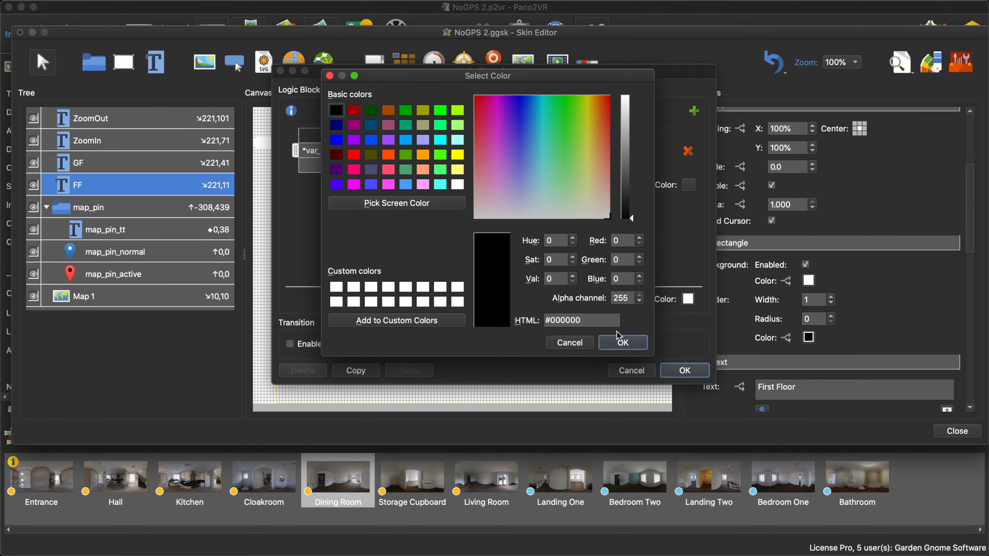
pyautogui.click(623, 342)
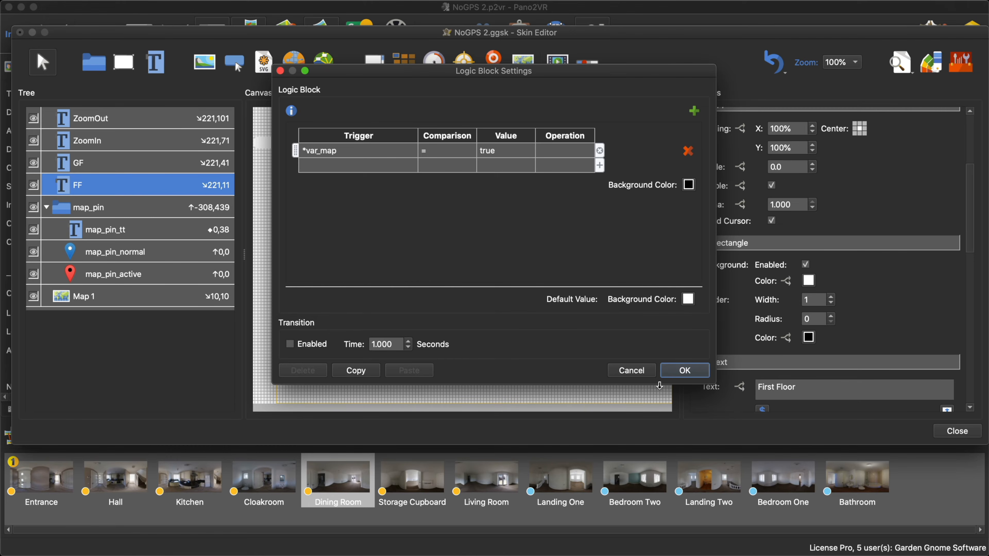
pyautogui.click(685, 371)
# - Paste the copied var_map = true condition into a logic block for the First Floor button's text color and set that color to white
pyautogui.scroll(-5, 865, 298)
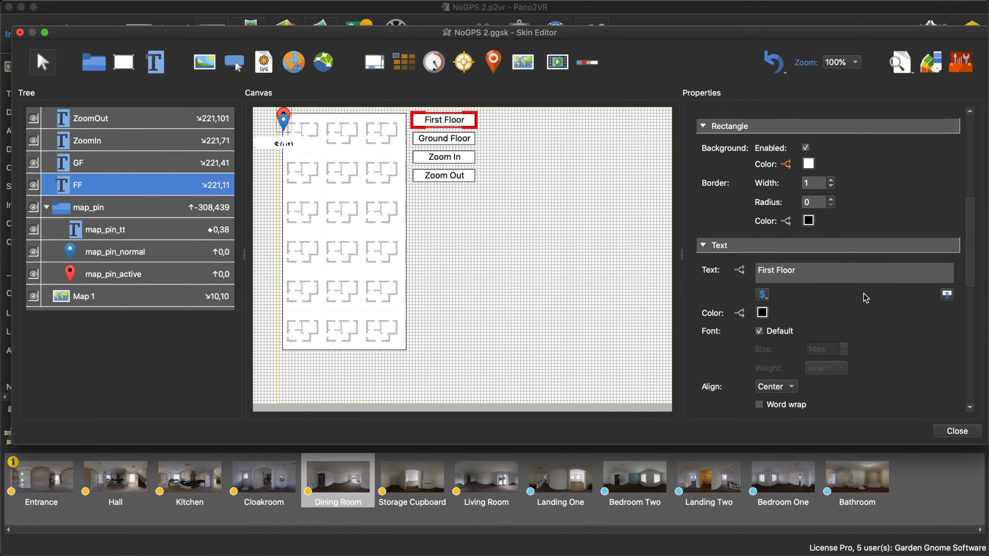
pyautogui.click(742, 303)
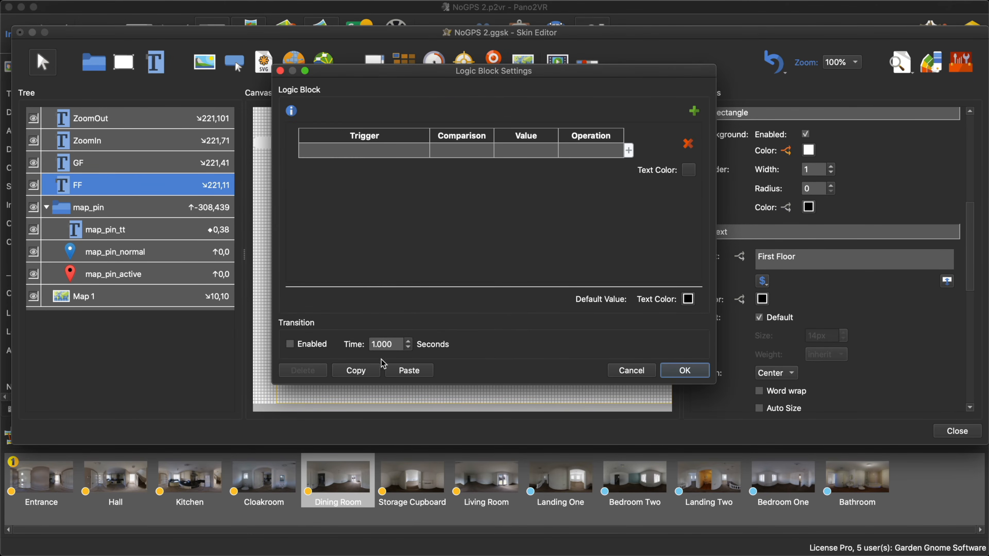
pyautogui.click(415, 371)
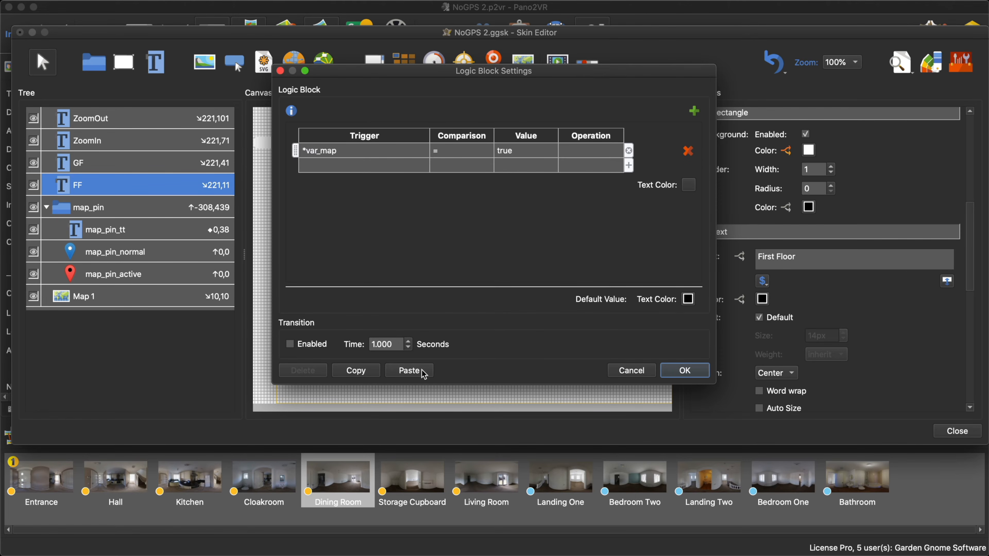
pyautogui.click(689, 186)
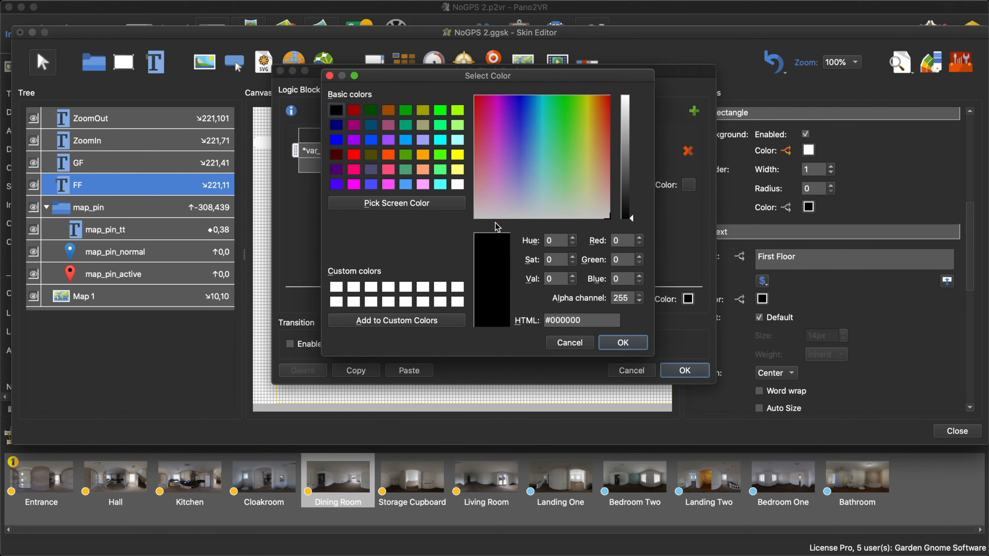
pyautogui.click(459, 185)
pyautogui.click(622, 342)
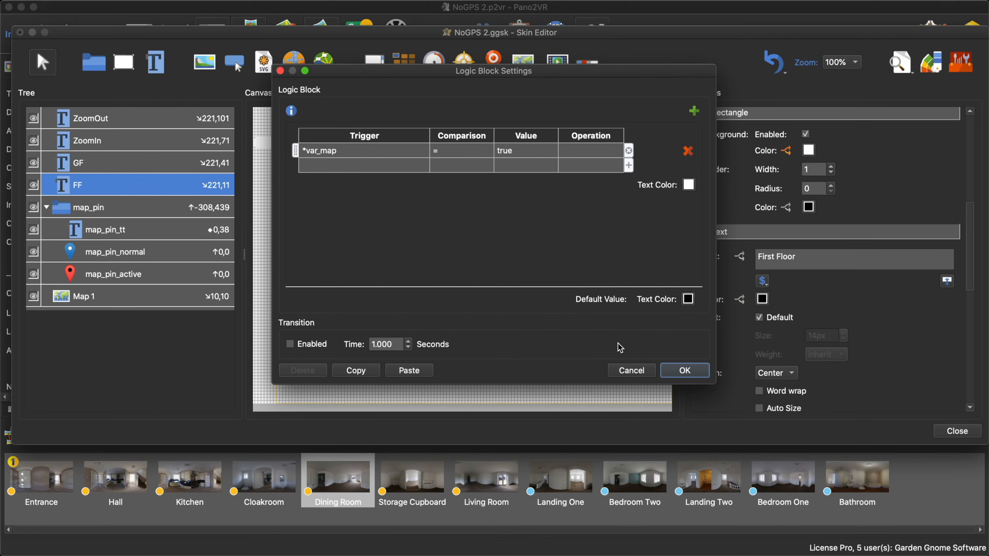
pyautogui.click(706, 370)
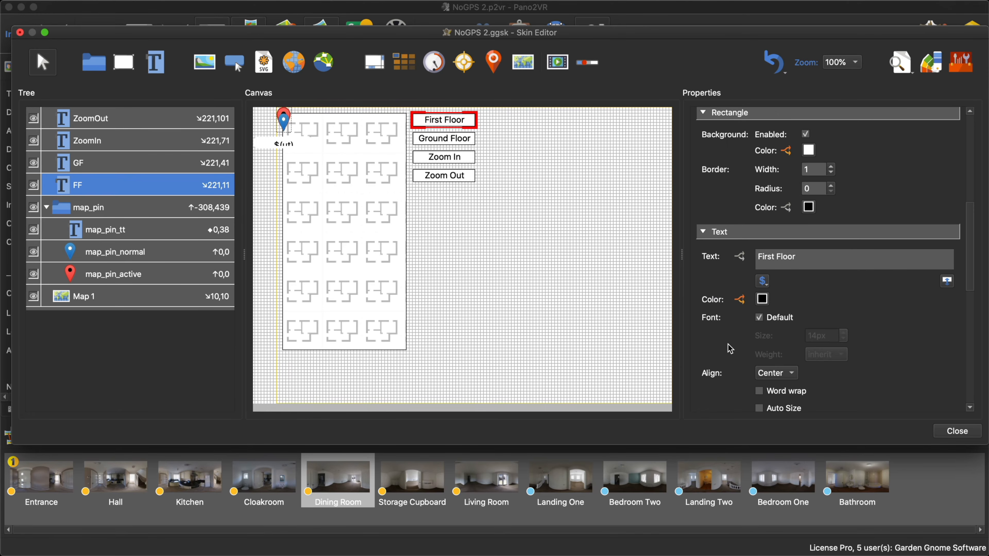
# - Close the skin, saving its changes, and regenerate the tour output, overwriting pano.xml
pyautogui.click(952, 431)
pyautogui.click(594, 252)
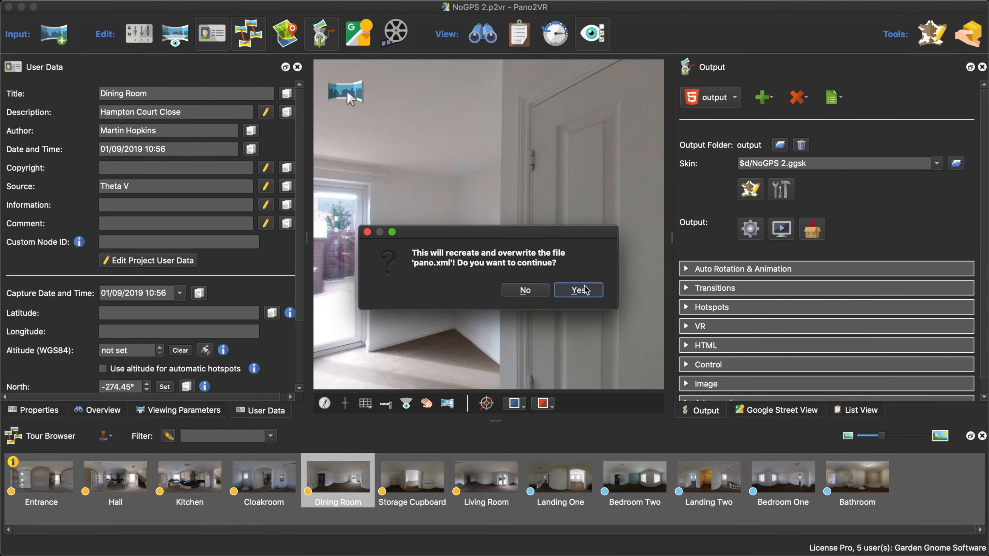
pyautogui.click(578, 290)
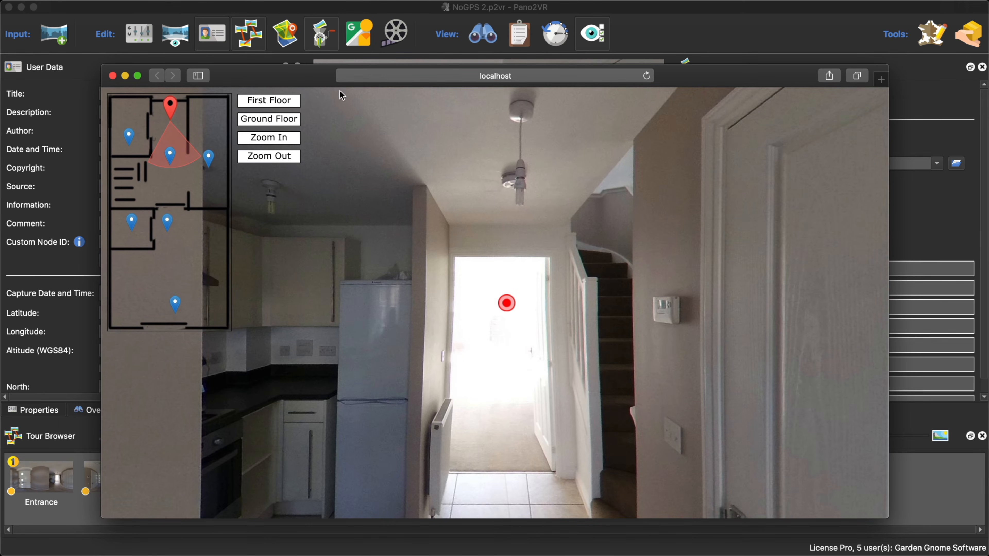
# - Test switching between the First Floor and Ground Floor plans in the browser preview, and close the preview
pyautogui.click(284, 108)
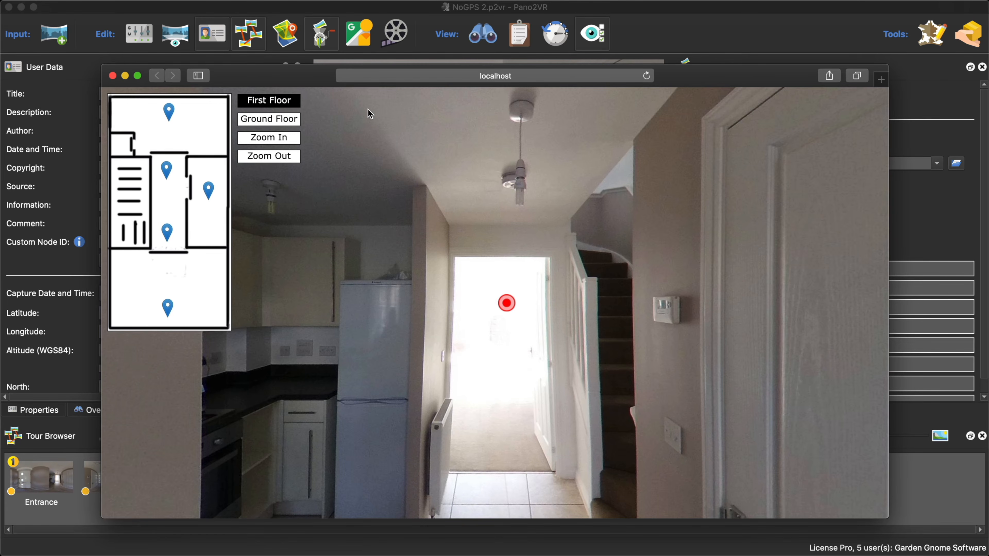
pyautogui.click(296, 121)
pyautogui.click(295, 102)
pyautogui.click(278, 129)
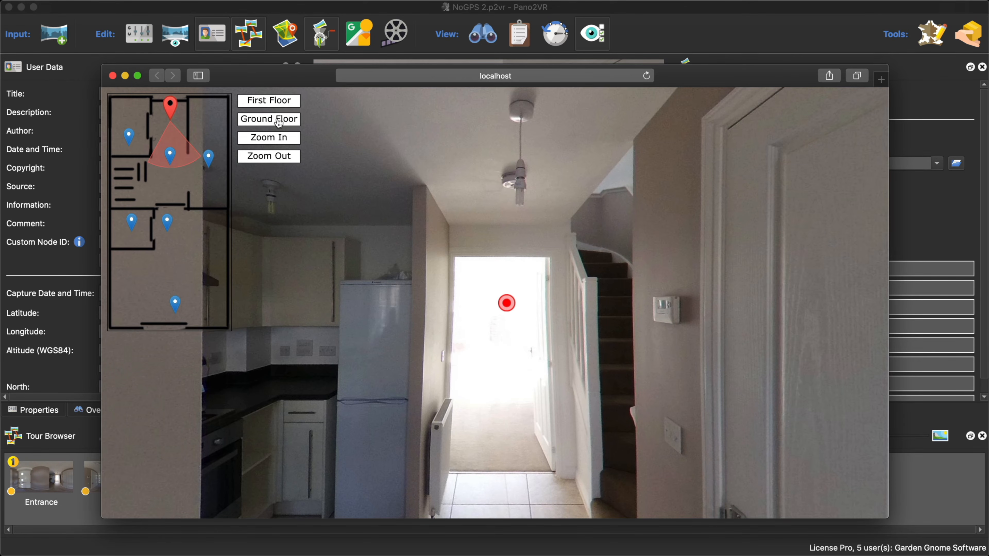
pyautogui.click(112, 75)
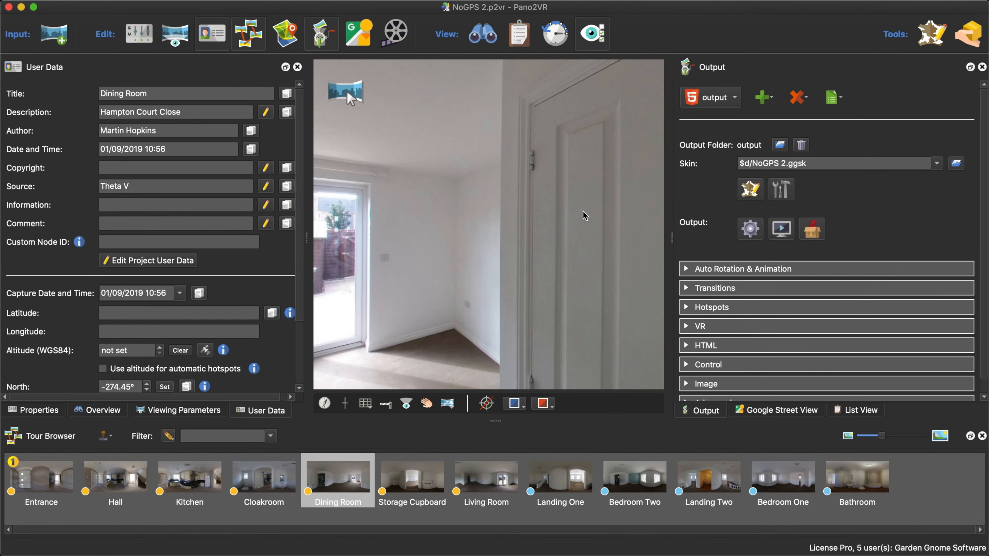
# - Reopen the NoGPS 2 skin and examine the Ground Floor button's background and text color settings
pyautogui.click(750, 189)
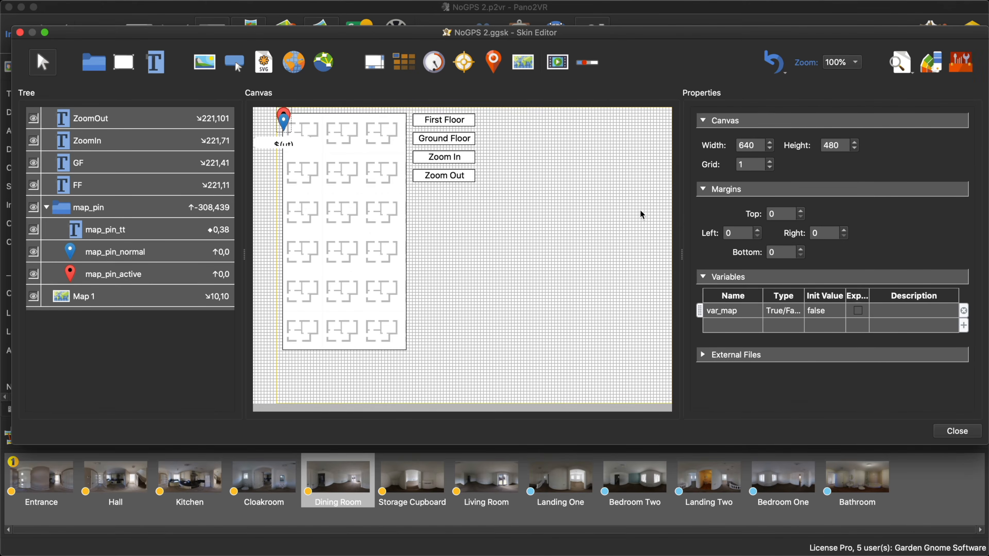
pyautogui.click(464, 140)
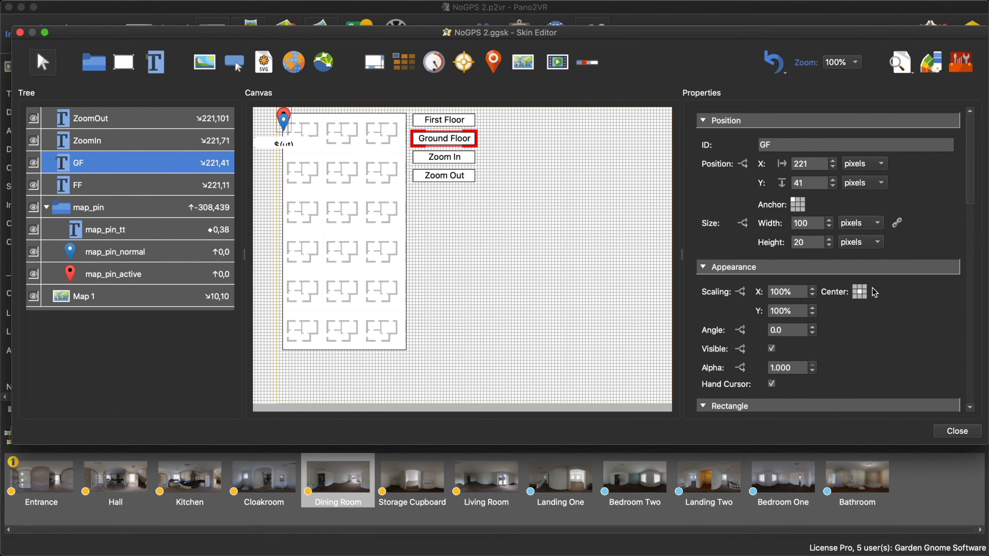
pyautogui.scroll(-5, 872, 288)
pyautogui.scroll(-4, 875, 292)
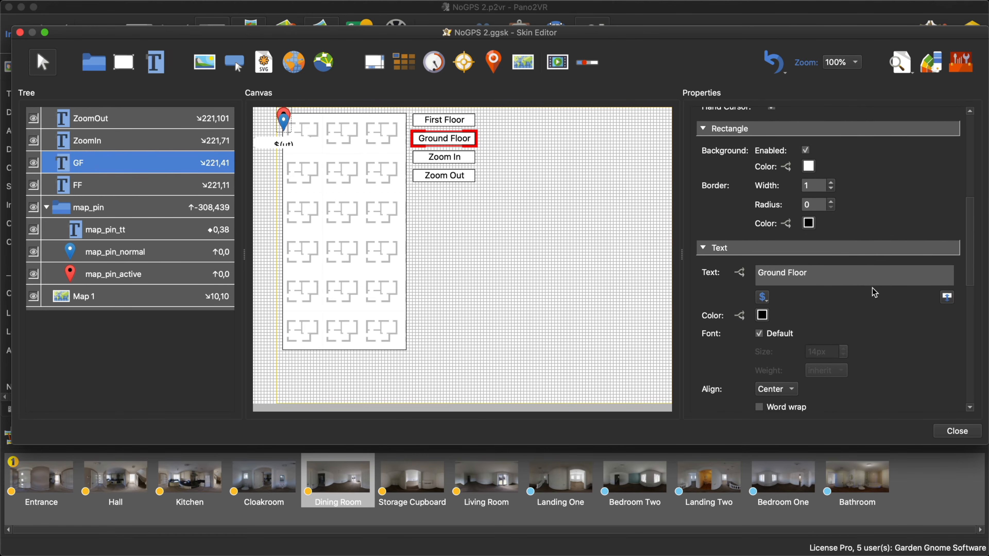
pyautogui.scroll(2, 878, 290)
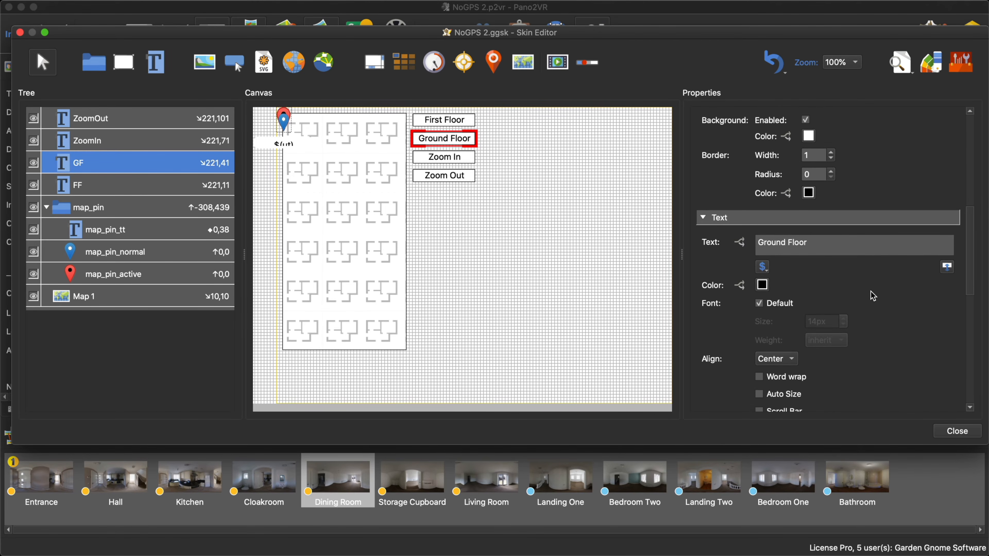
pyautogui.scroll(2, 870, 297)
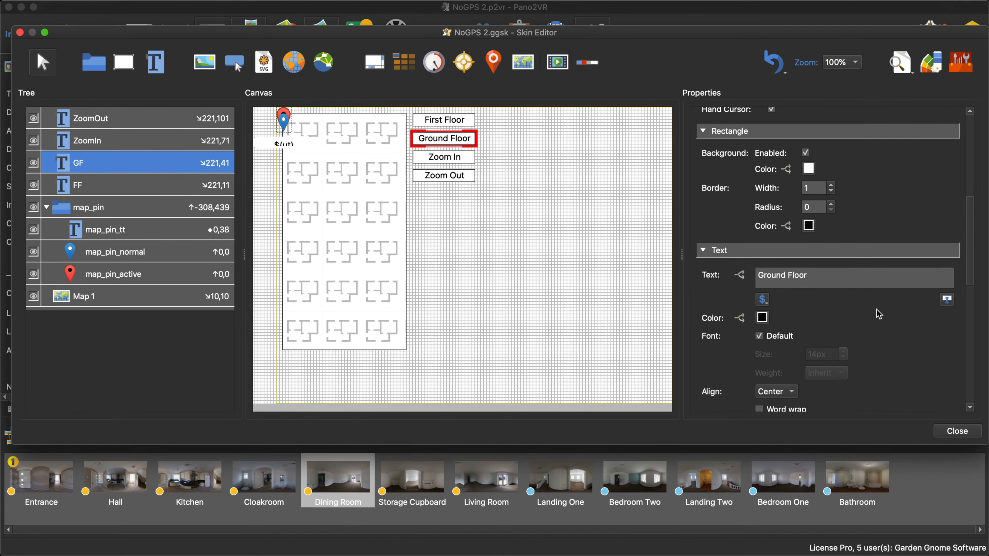
pyautogui.scroll(-3, 878, 314)
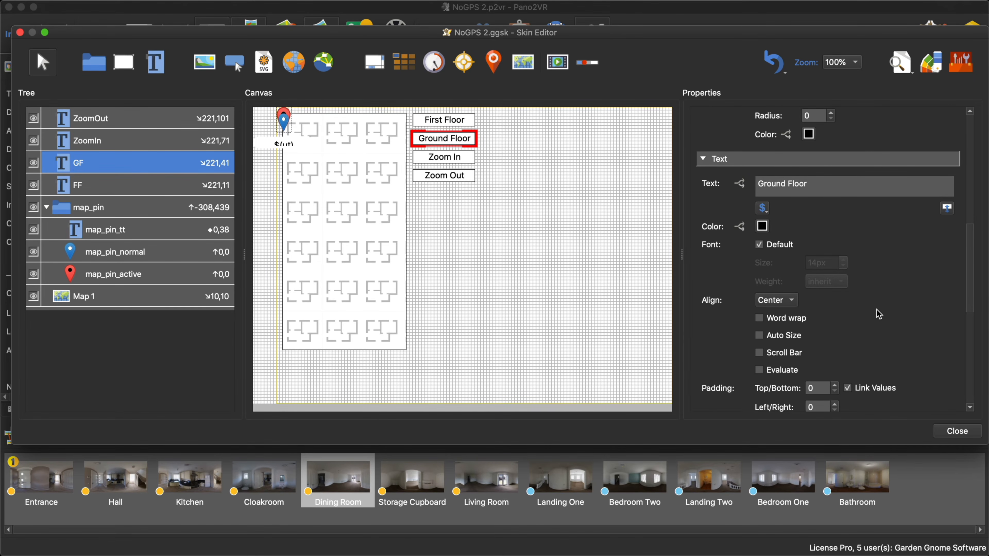
pyautogui.scroll(10, 878, 314)
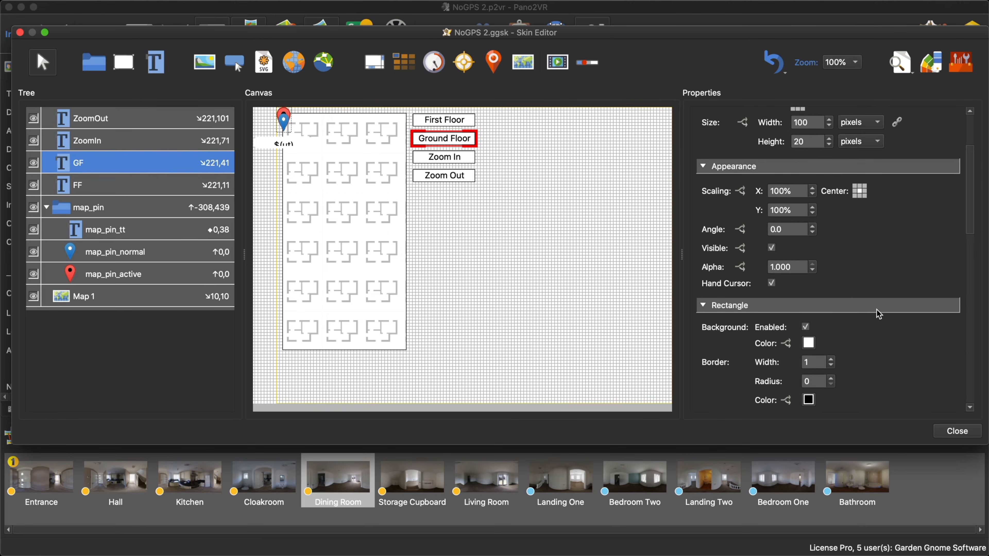
# - Give the Ground Floor button's background color a logic block that turns it black when Tags contain ground, and copy that logic block
pyautogui.scroll(-3, 878, 314)
pyautogui.click(791, 272)
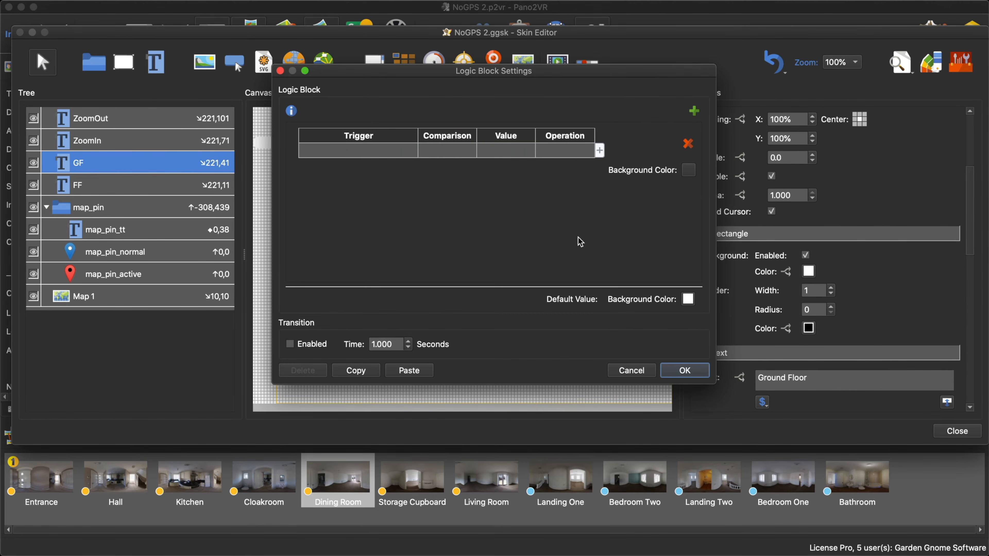
pyautogui.click(344, 149)
pyautogui.moveTo(344, 198)
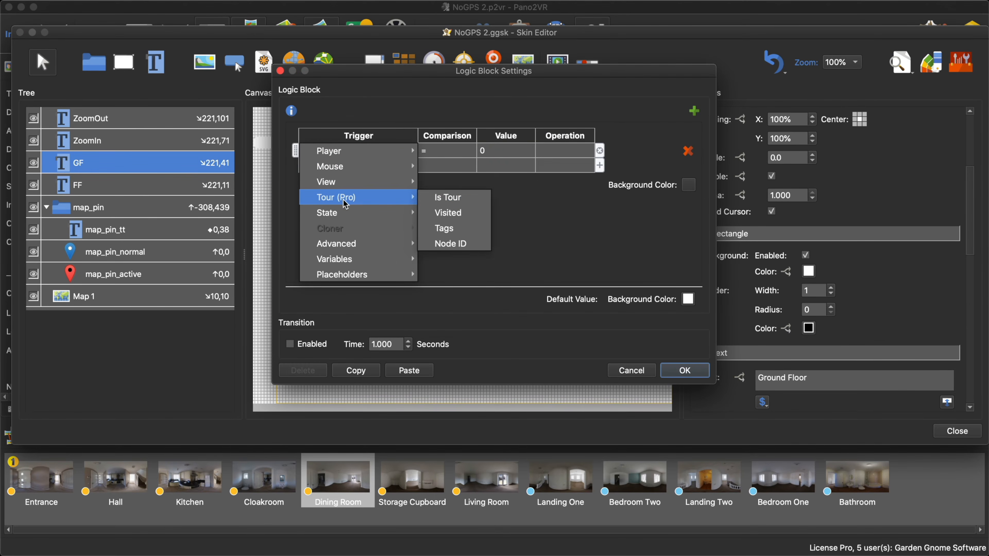
pyautogui.click(465, 229)
pyautogui.click(507, 151)
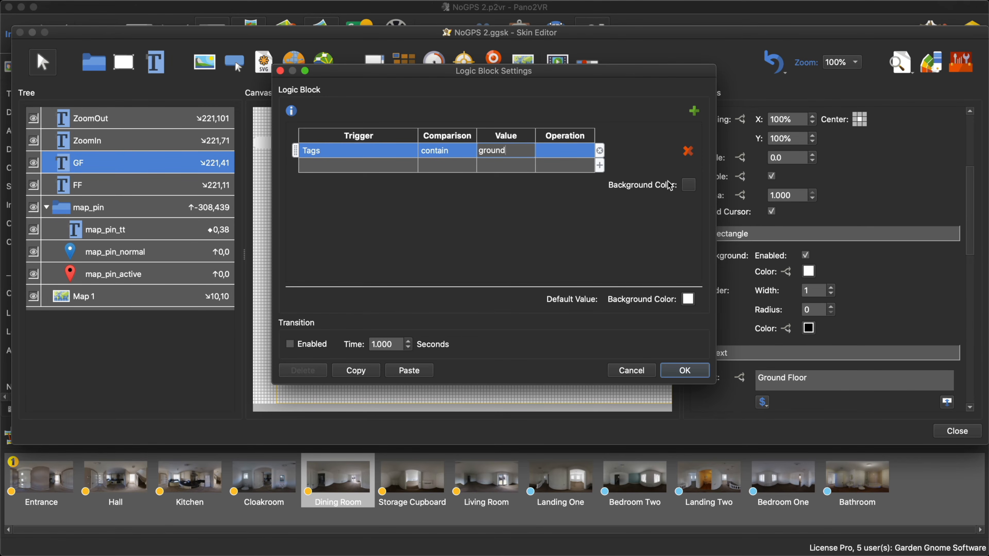
pyautogui.click(687, 185)
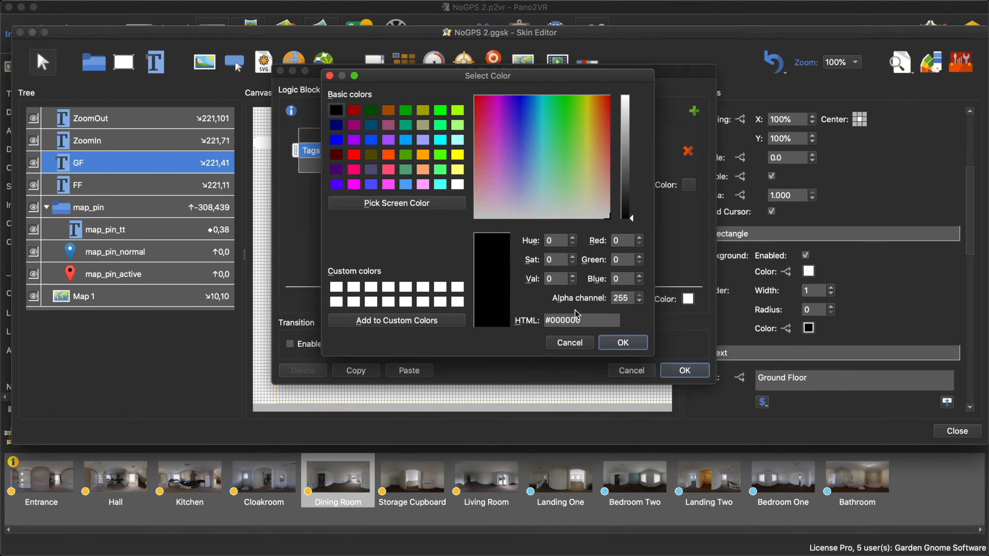
pyautogui.click(623, 342)
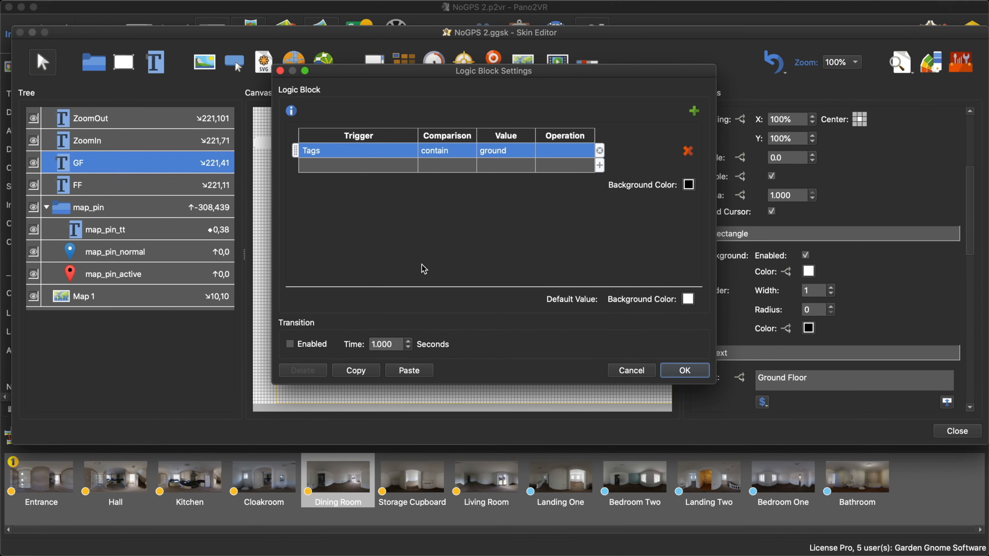
pyautogui.click(366, 371)
pyautogui.click(685, 370)
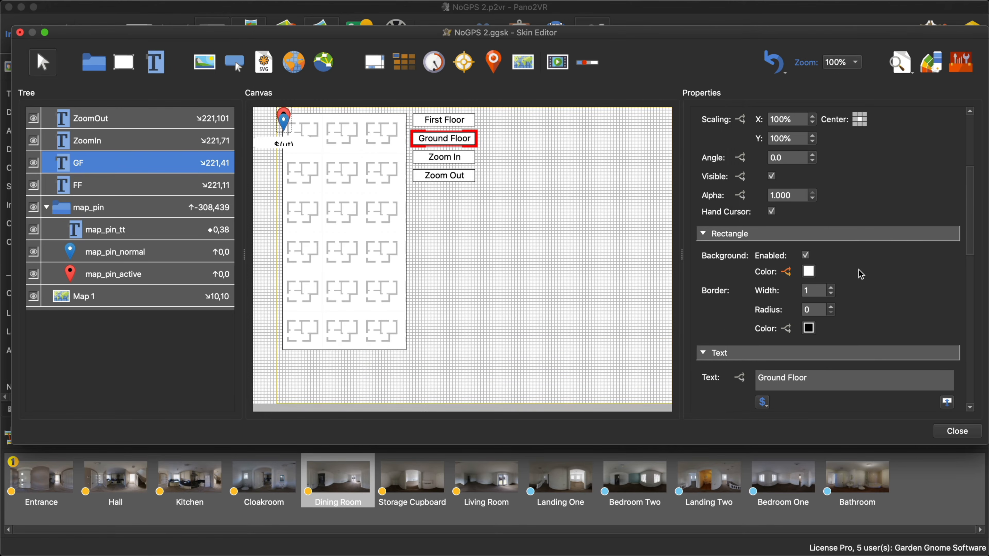
# - Paste the Tags contain ground condition into the Ground Floor button's text color logic block, set the color to white, and deselect the button
pyautogui.scroll(-5, 817, 272)
pyautogui.click(739, 303)
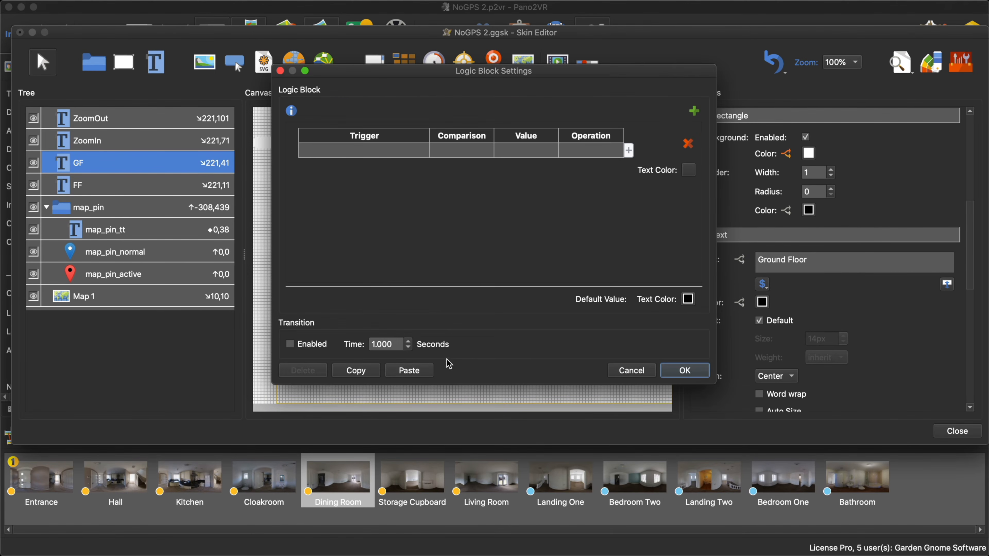
pyautogui.click(411, 374)
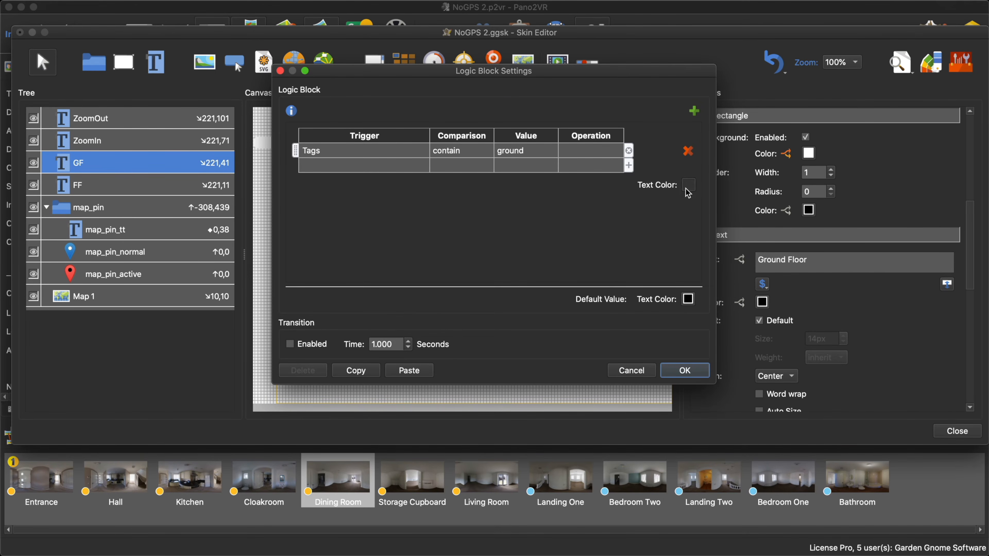
pyautogui.click(688, 185)
pyautogui.click(458, 185)
pyautogui.click(623, 342)
pyautogui.click(684, 370)
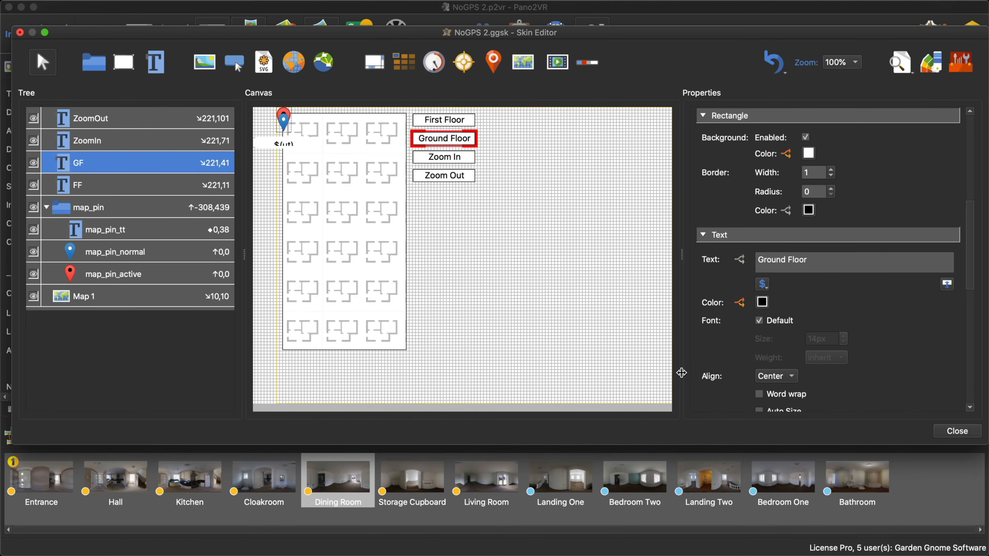
pyautogui.click(545, 289)
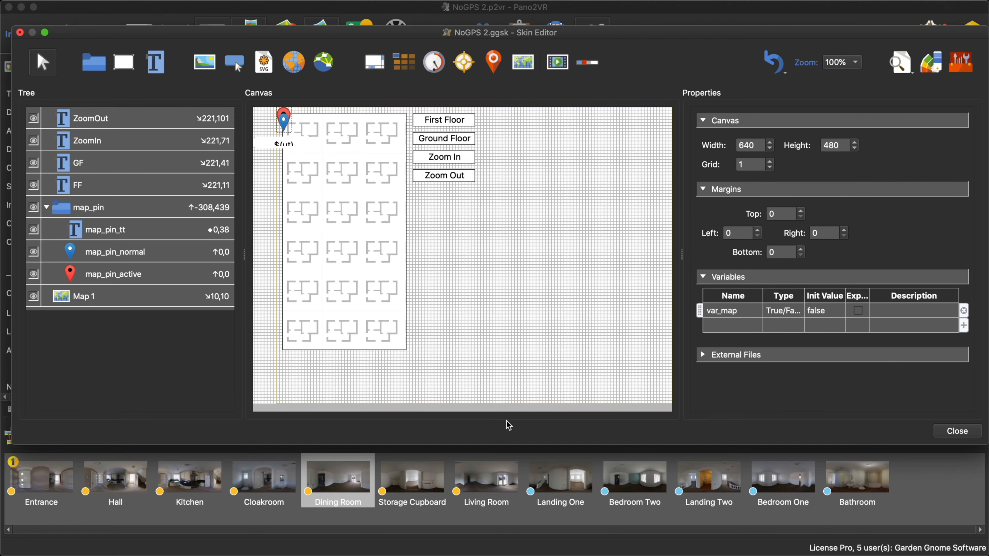
# - Check the floor button colors in the skin's live preview, and close the preview
pyautogui.click(901, 67)
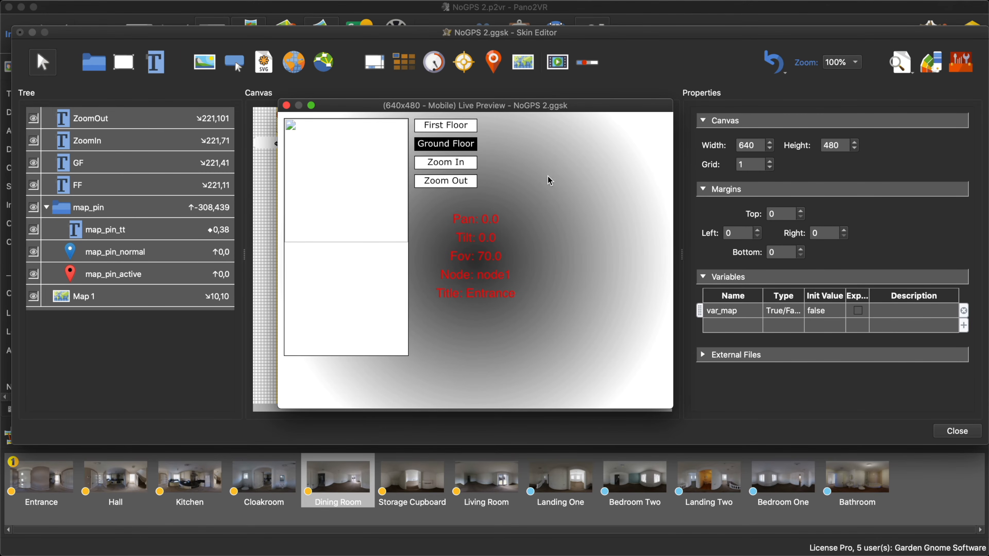
pyautogui.moveTo(607, 113); pyautogui.dragTo(611, 146)
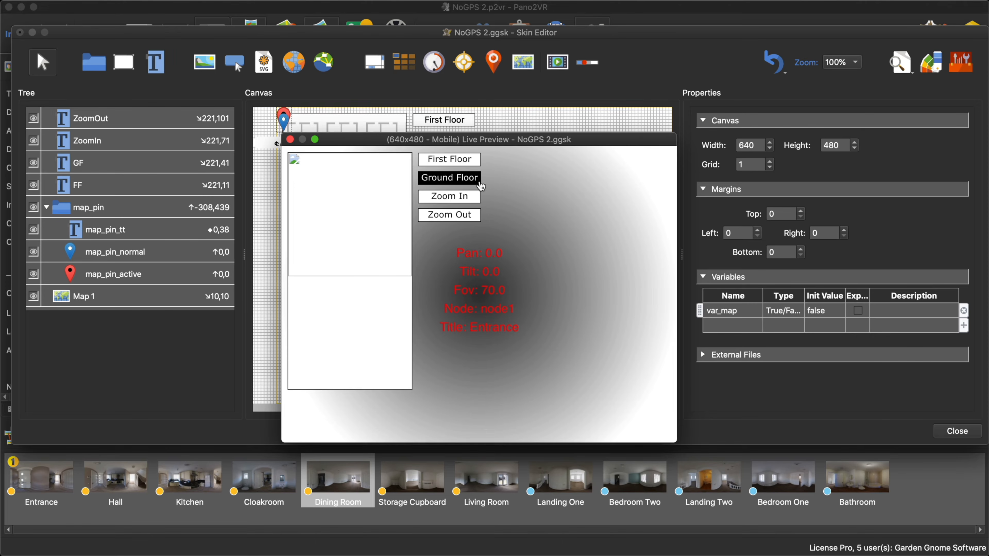
pyautogui.click(290, 139)
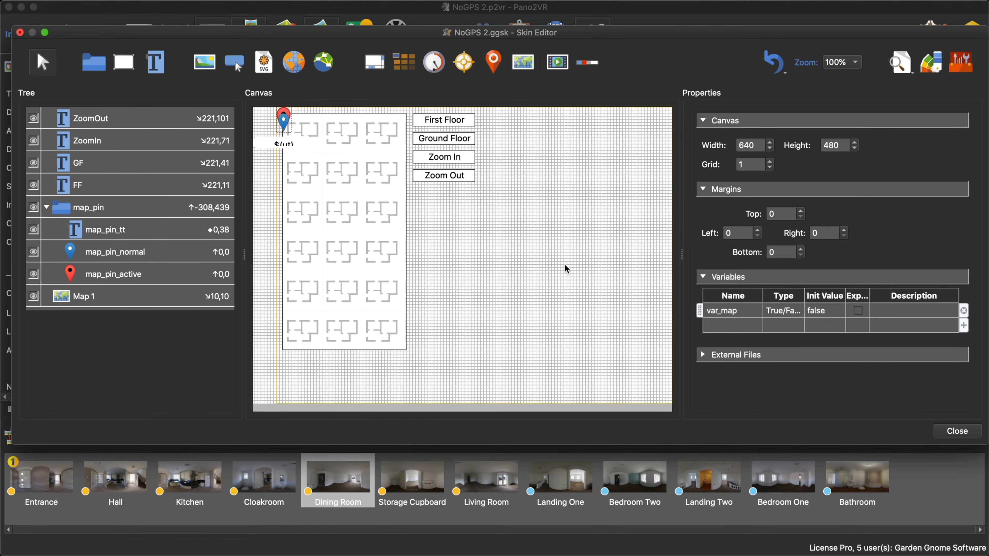
# - Close the skin editor, keeping the changes, and regenerate the tour output over the existing files
pyautogui.click(950, 432)
pyautogui.click(575, 248)
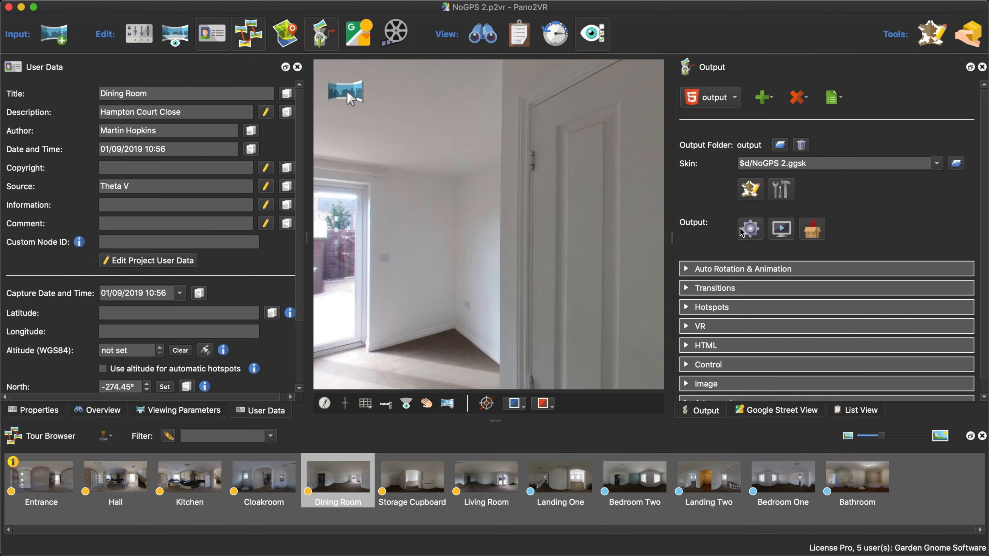
pyautogui.click(741, 230)
pyautogui.click(576, 290)
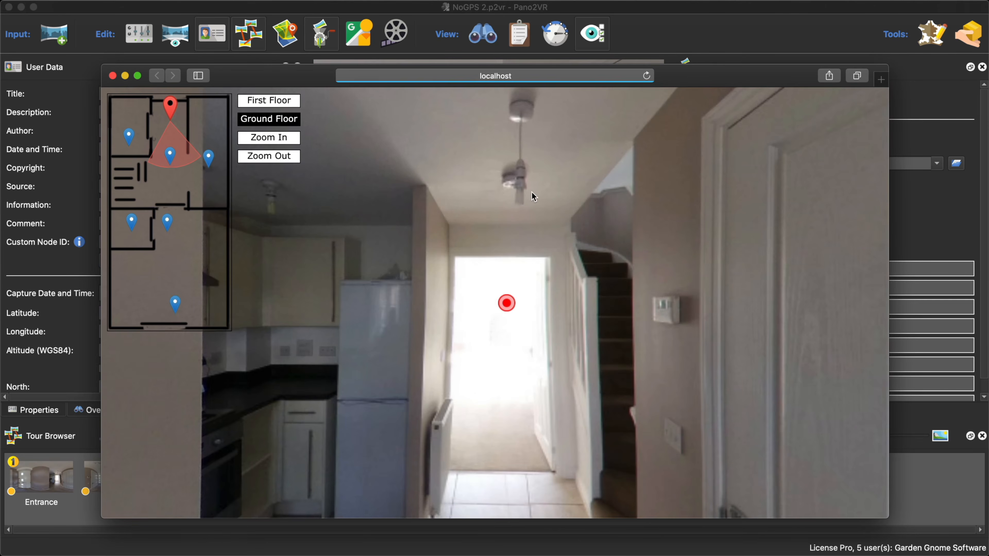
# - Try the First Floor and Ground Floor buttons in the browser preview, and close the preview
pyautogui.click(296, 103)
pyautogui.click(293, 120)
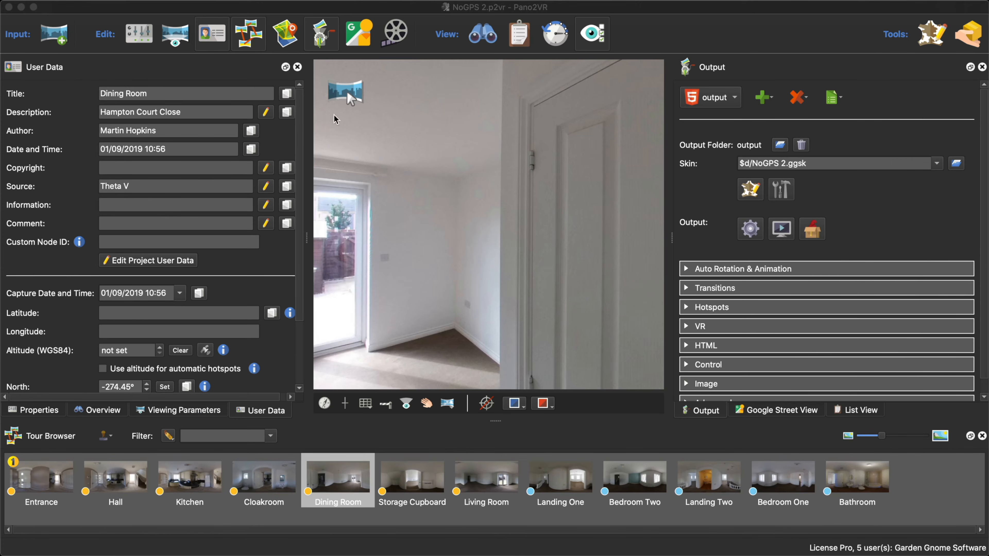
pyautogui.click(112, 76)
# - Reopen the skin and examine the Ground Floor button's logic blocks for background color and text color
pyautogui.click(754, 190)
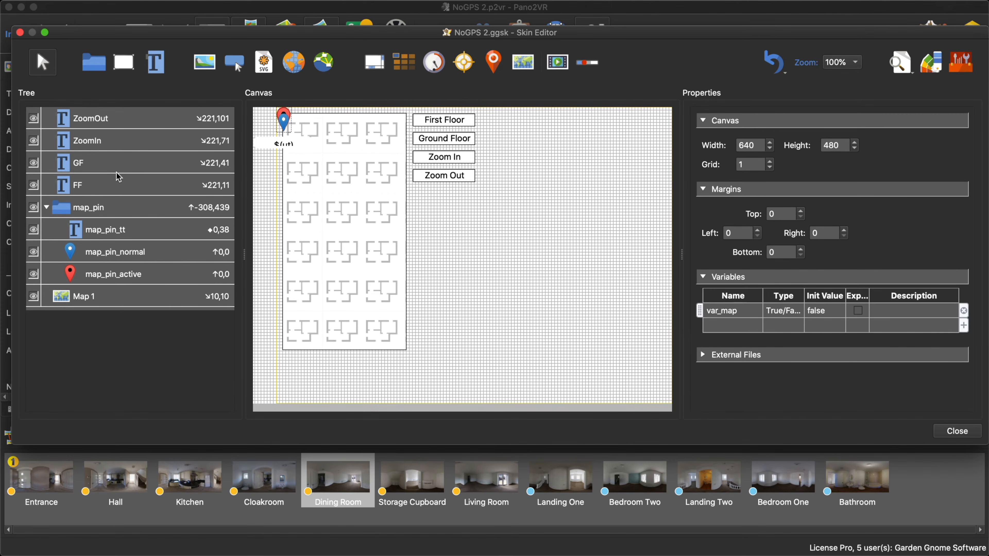
pyautogui.click(133, 168)
pyautogui.scroll(-8, 864, 307)
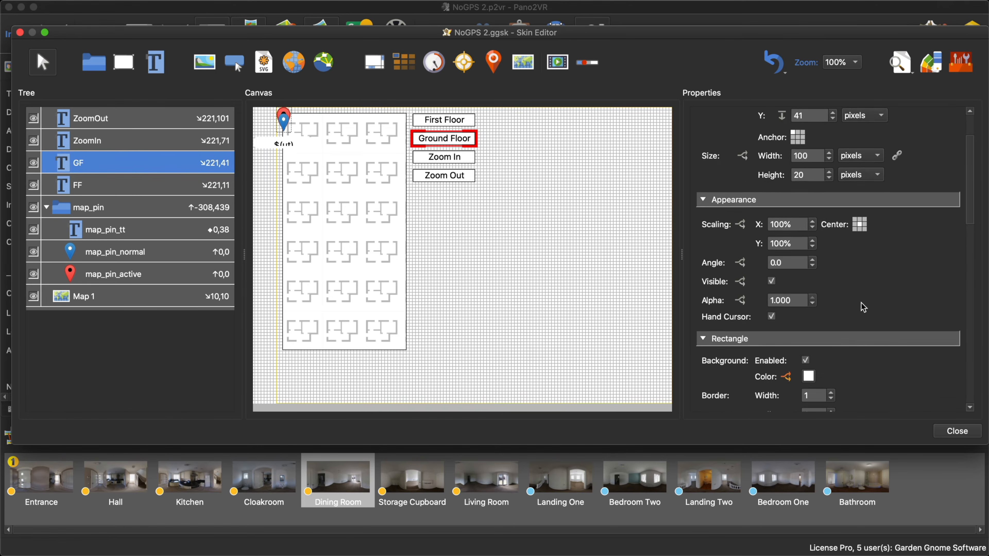
pyautogui.click(787, 262)
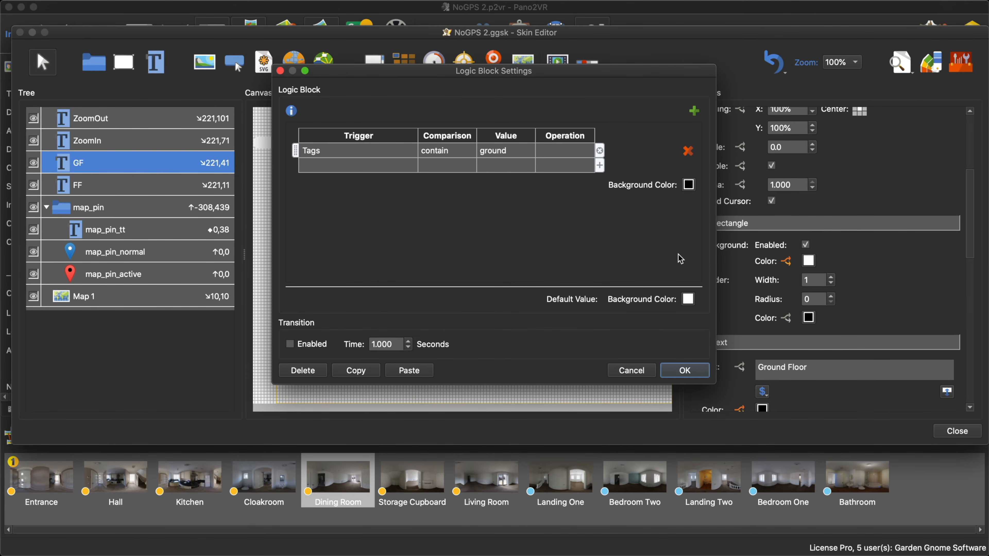
pyautogui.click(684, 371)
pyautogui.scroll(-5, 927, 289)
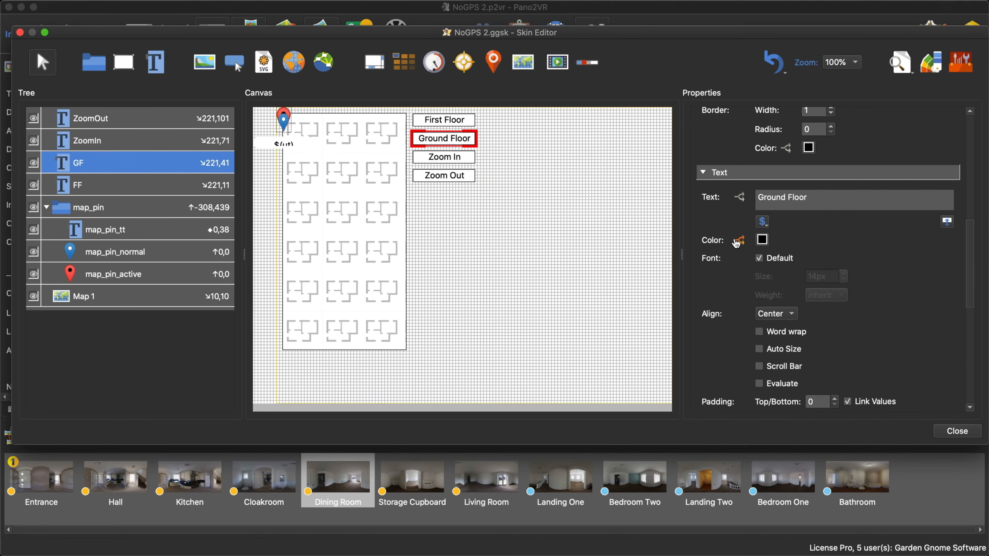
pyautogui.click(739, 240)
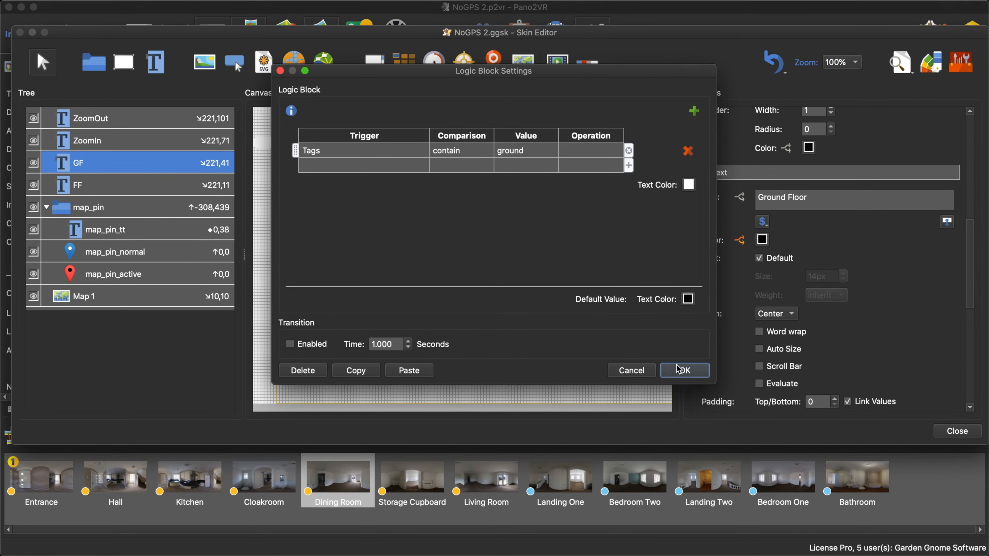
pyautogui.click(685, 370)
pyautogui.click(529, 278)
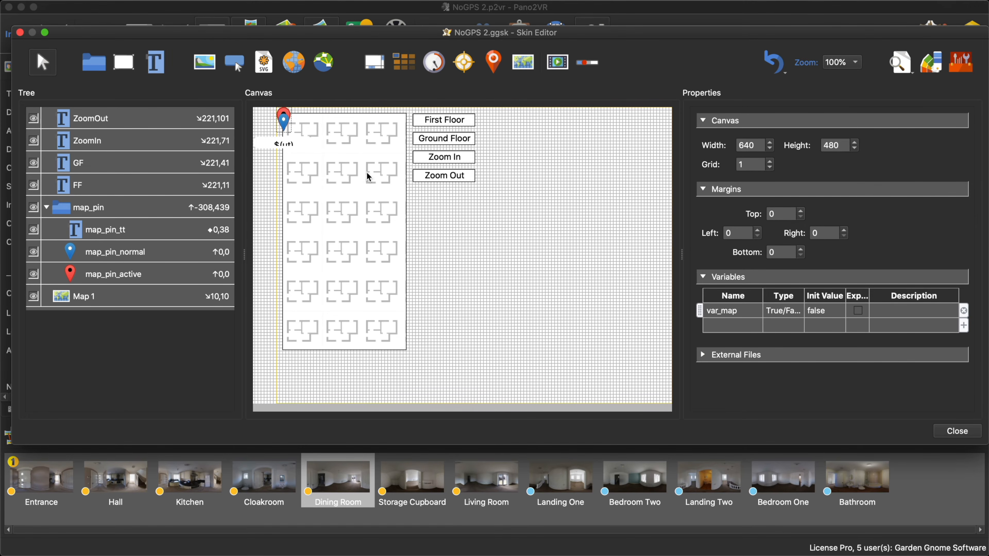
# - Close the skin editor and regenerate the tour output, overwriting the existing files
pyautogui.click(957, 431)
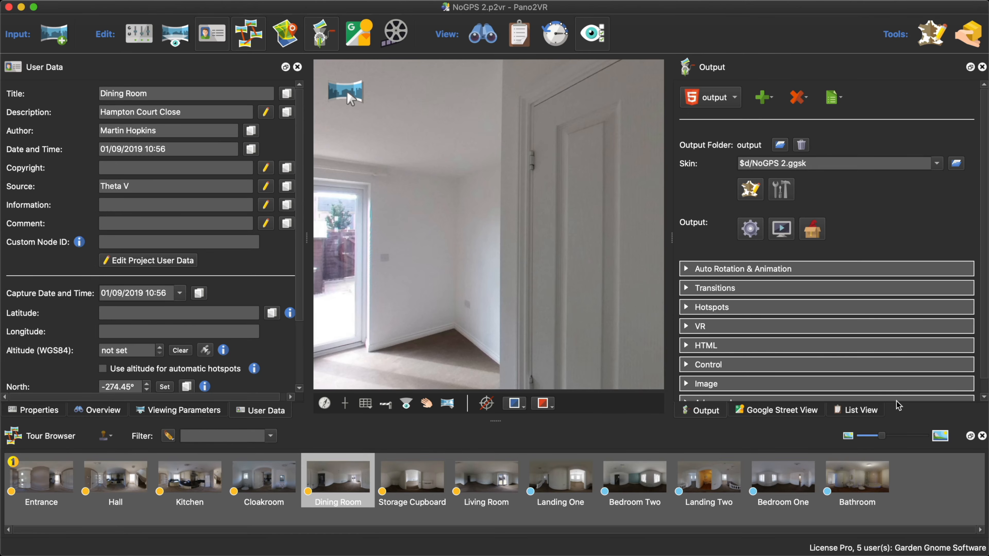
pyautogui.click(749, 230)
pyautogui.click(568, 288)
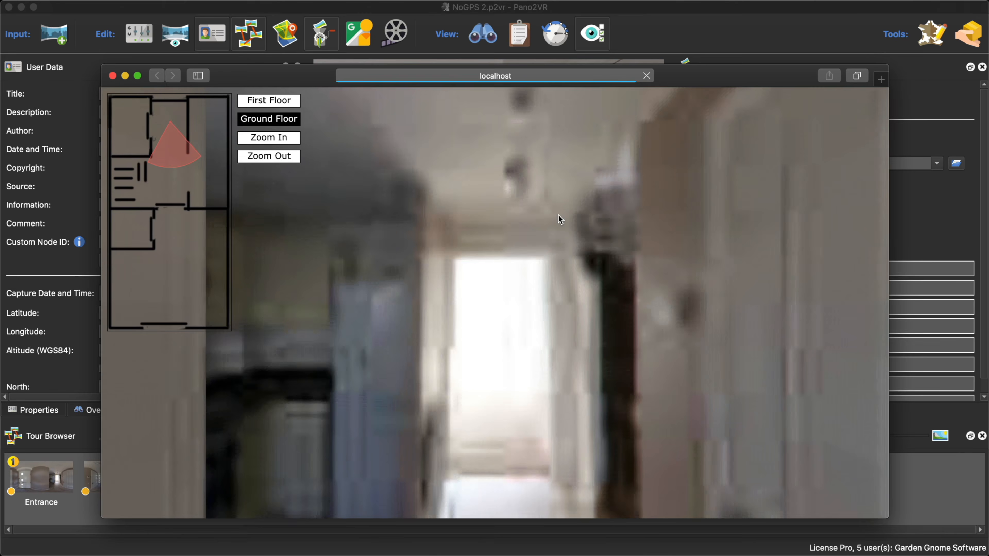
# - Show the First Floor plan in the browser preview and go to Landing Two from its map pin
pyautogui.click(273, 101)
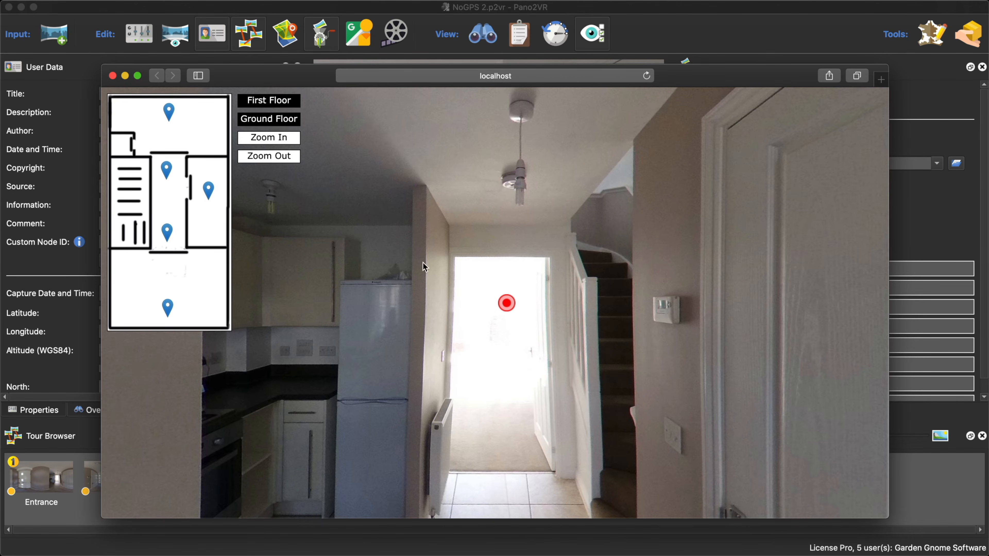
pyautogui.moveTo(422, 262); pyautogui.dragTo(451, 253)
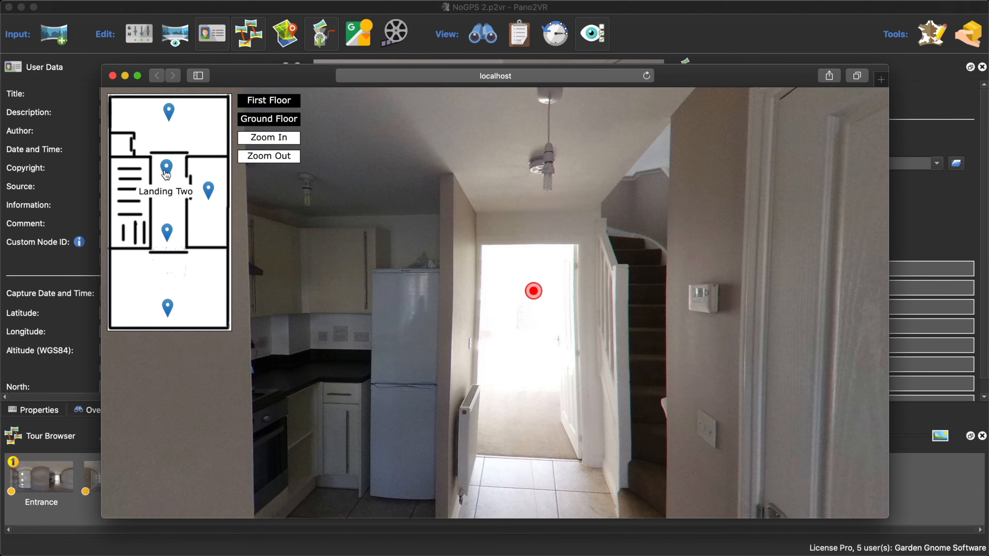
pyautogui.click(166, 172)
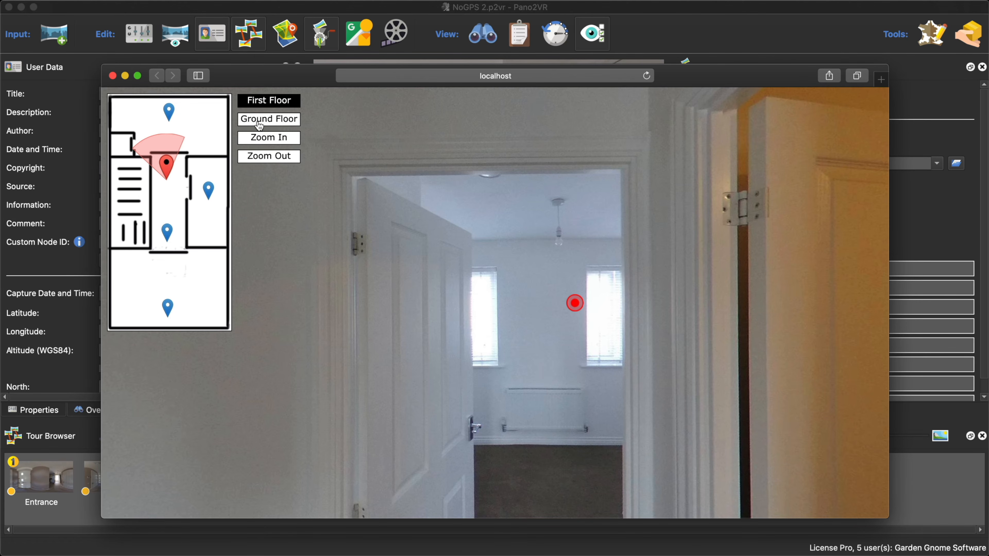
# - Test the button colors at Landing Two by switching repeatedly between the Ground Floor and First Floor plans
pyautogui.click(291, 121)
pyautogui.click(292, 104)
pyautogui.click(291, 121)
pyautogui.click(292, 104)
pyautogui.click(291, 120)
pyautogui.click(293, 100)
pyautogui.click(291, 120)
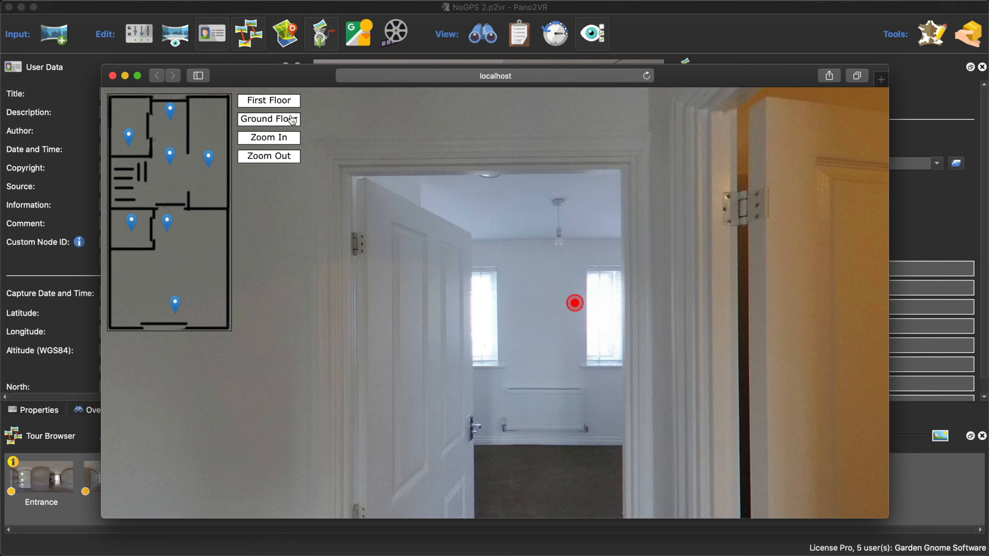
pyautogui.click(293, 104)
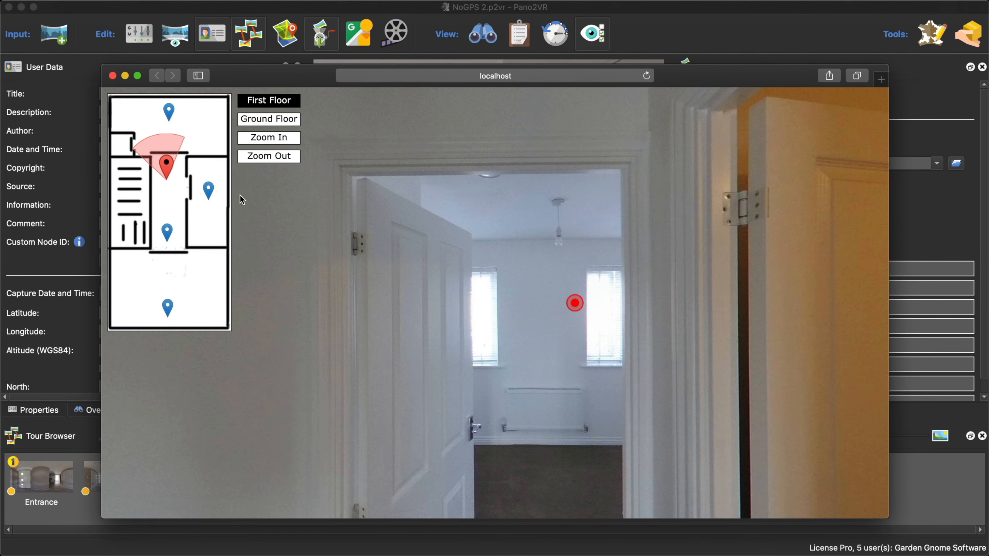
# - Visit the Bathroom and the other landing from the First Floor plan, and go to the Hall from the Ground Floor plan
pyautogui.click(208, 189)
pyautogui.click(167, 232)
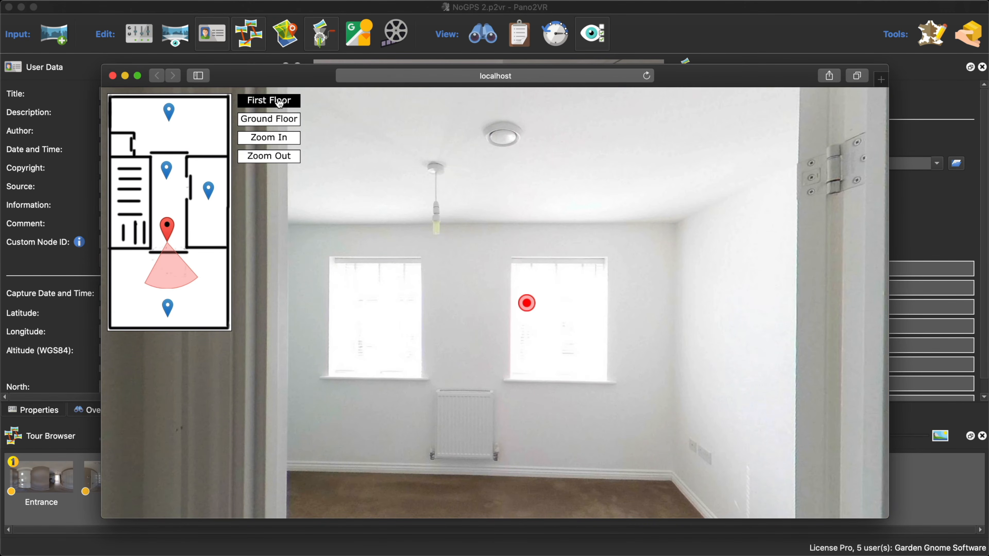
pyautogui.click(272, 118)
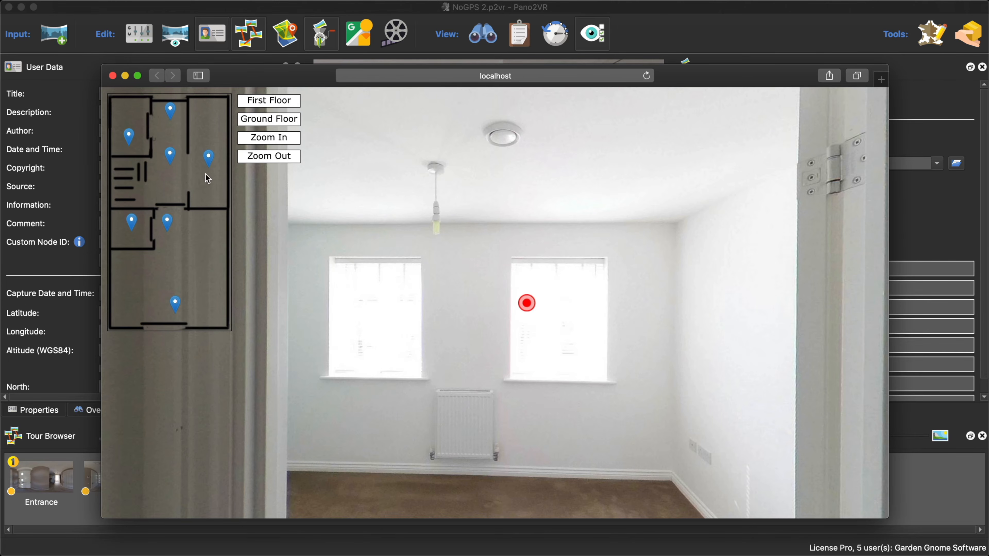
pyautogui.click(169, 156)
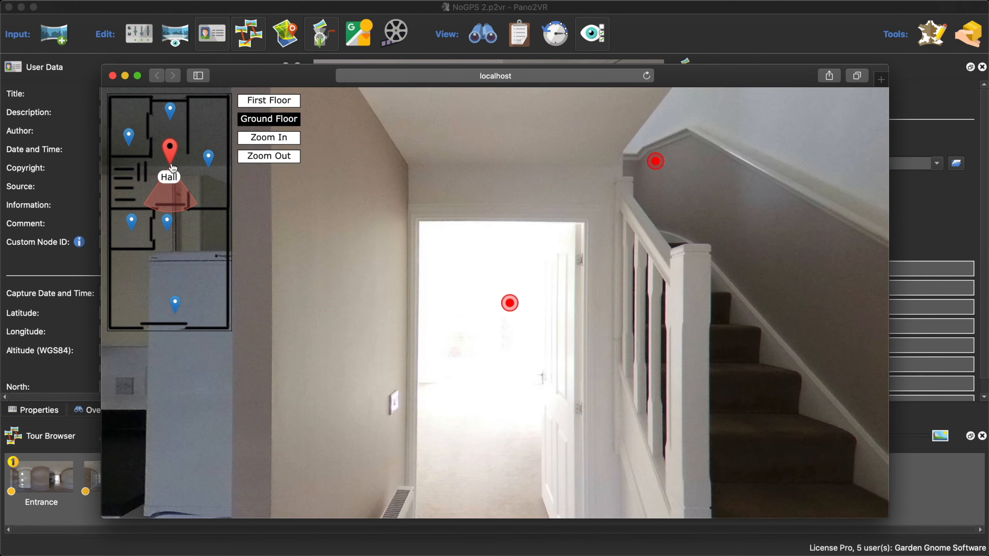
# - Switch to the First Floor plan and back to Ground Floor while in the Hall, and close the browser preview
pyautogui.click(281, 102)
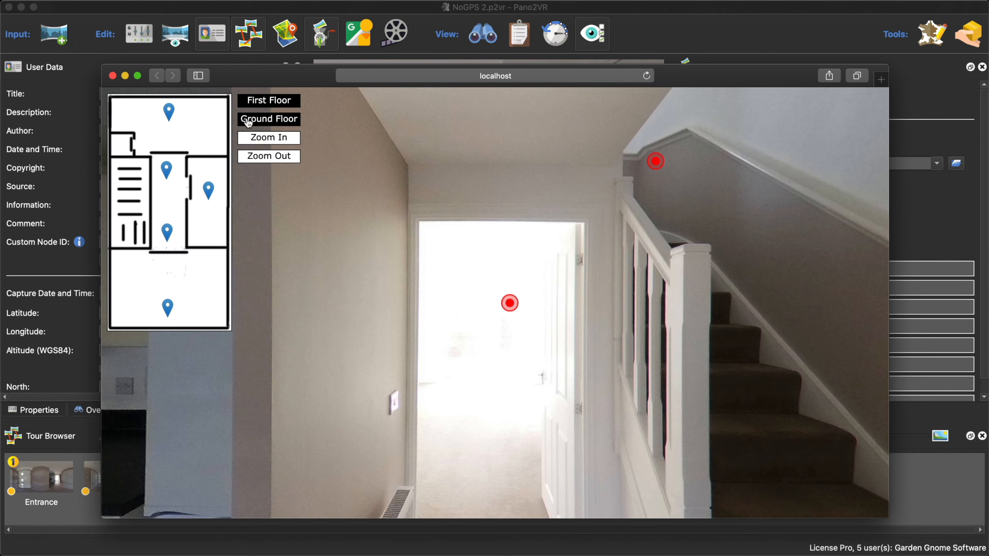
pyautogui.click(285, 123)
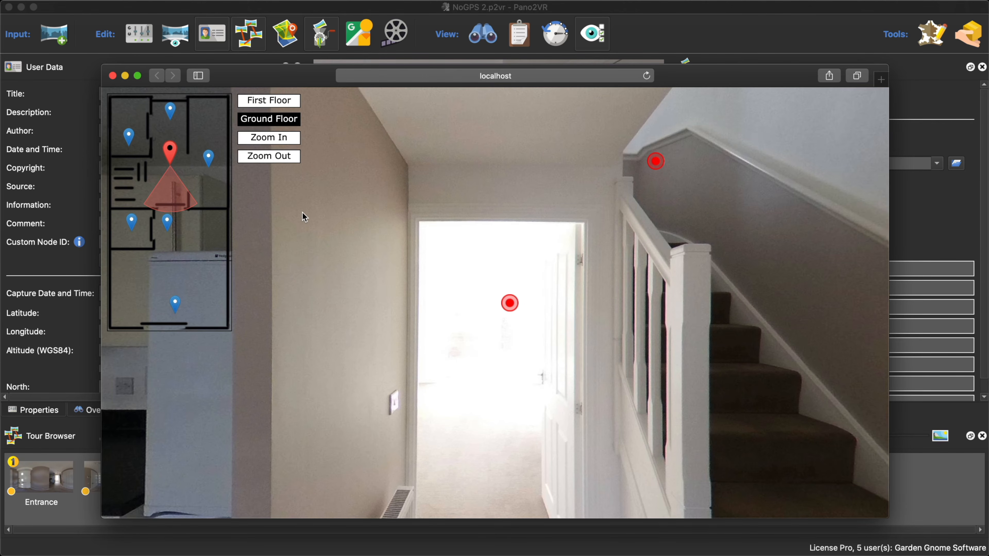
pyautogui.click(112, 75)
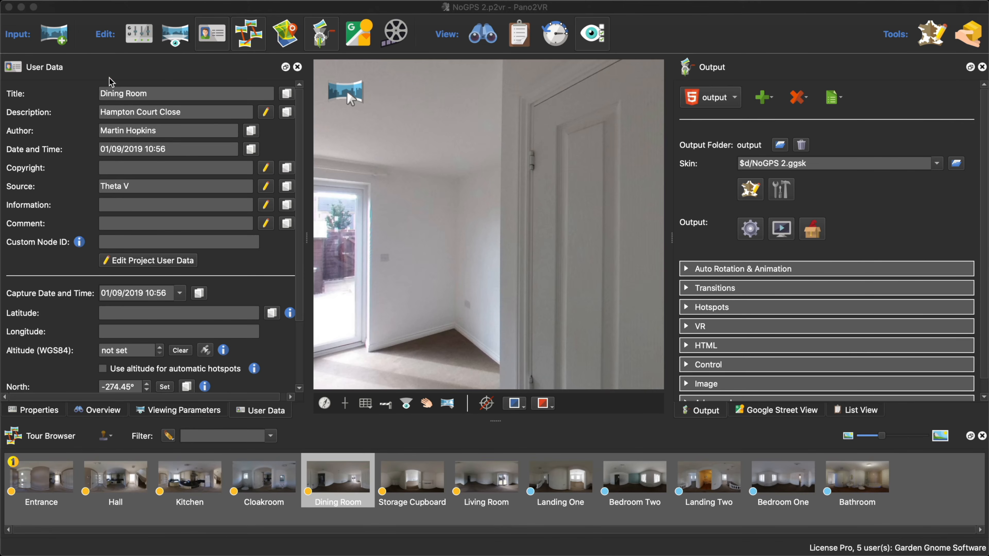
# - Open the project's output folder in Finder and examine the maptiles folder inside images
pyautogui.rightClick(753, 147)
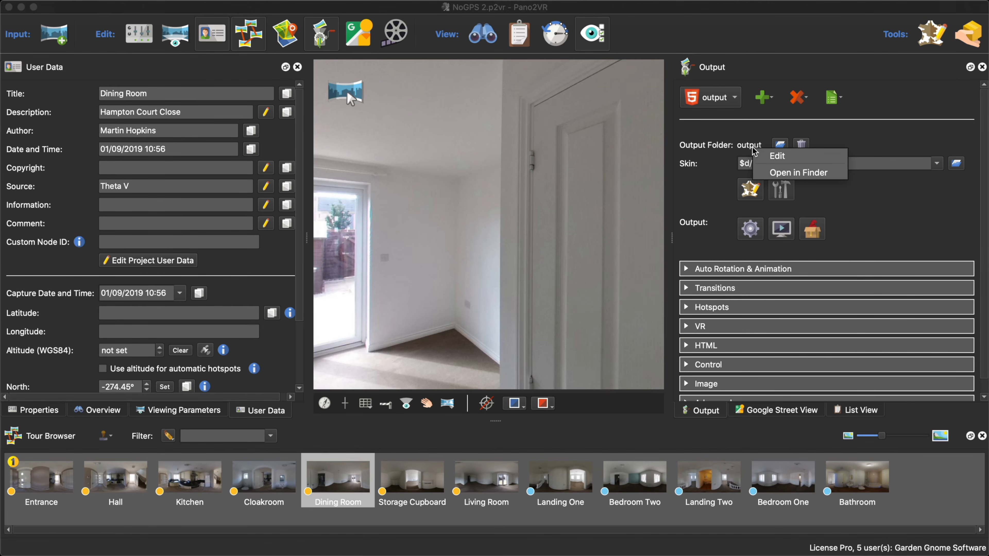
pyautogui.click(776, 172)
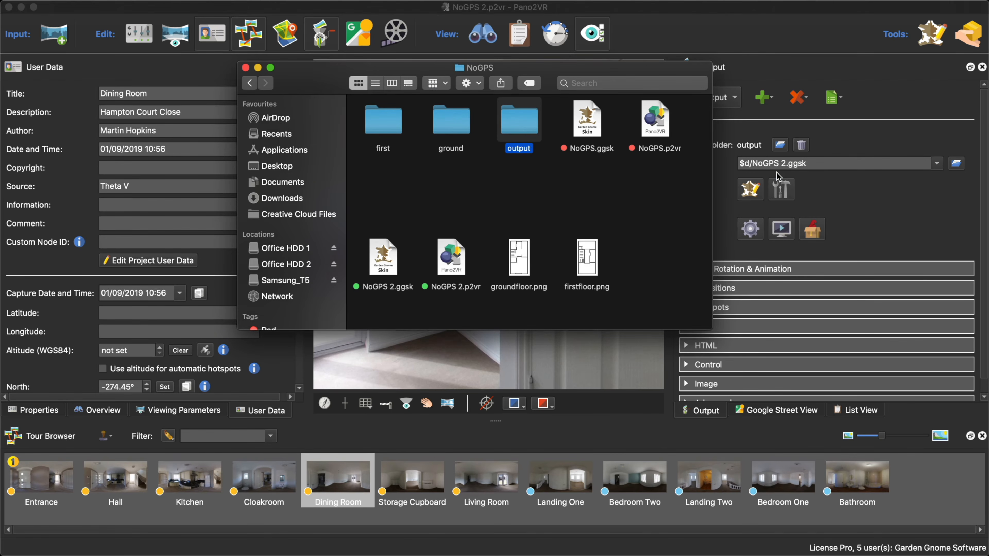
pyautogui.click(679, 185)
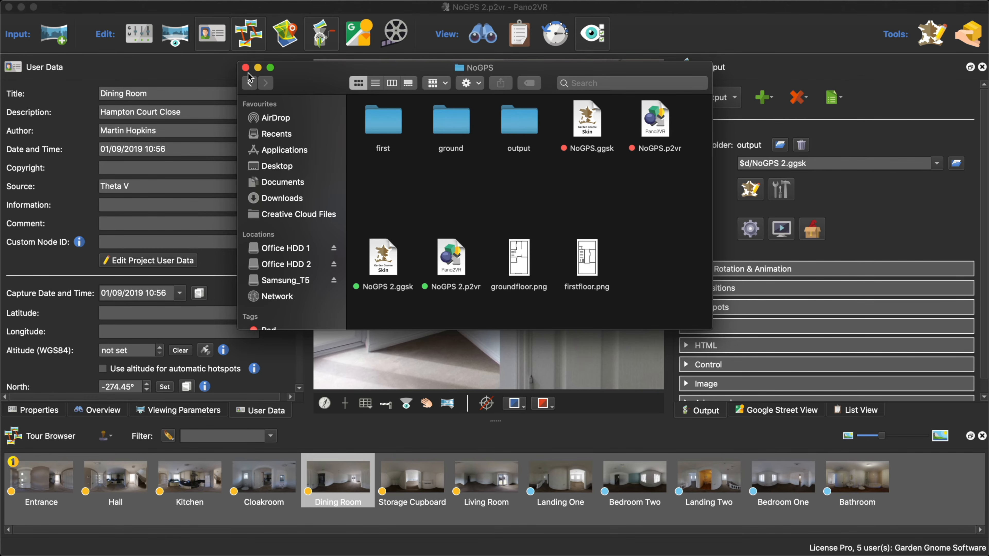
pyautogui.doubleClick(510, 127)
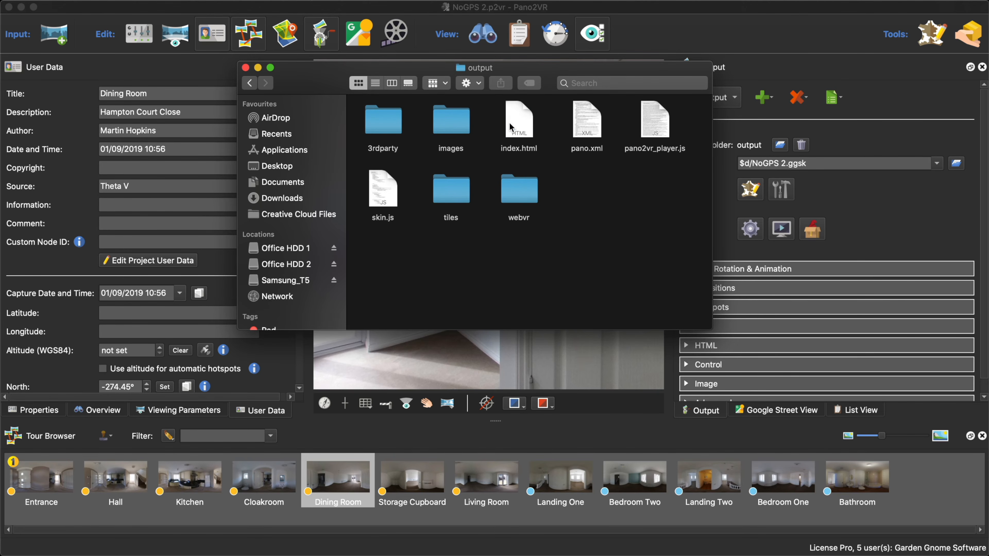
pyautogui.doubleClick(451, 123)
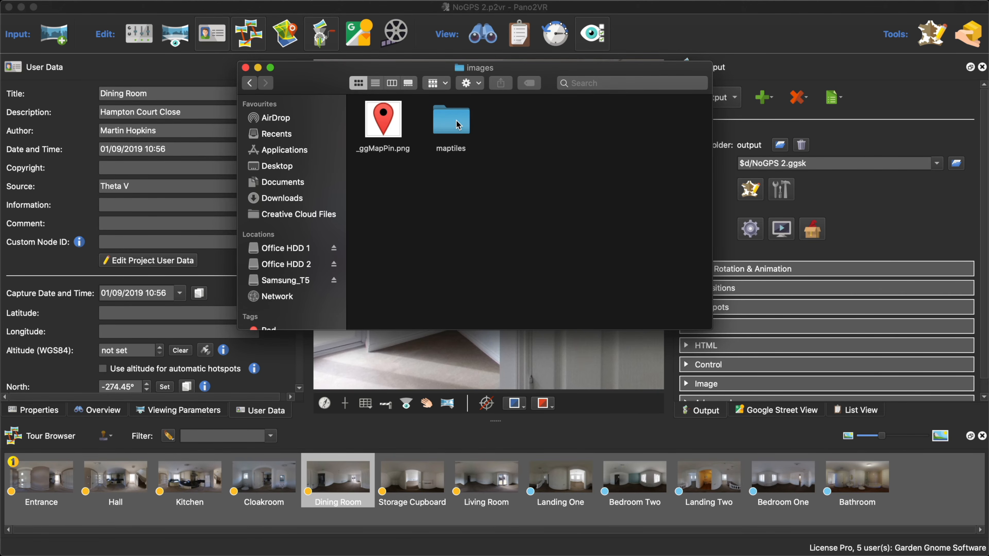
pyautogui.doubleClick(458, 125)
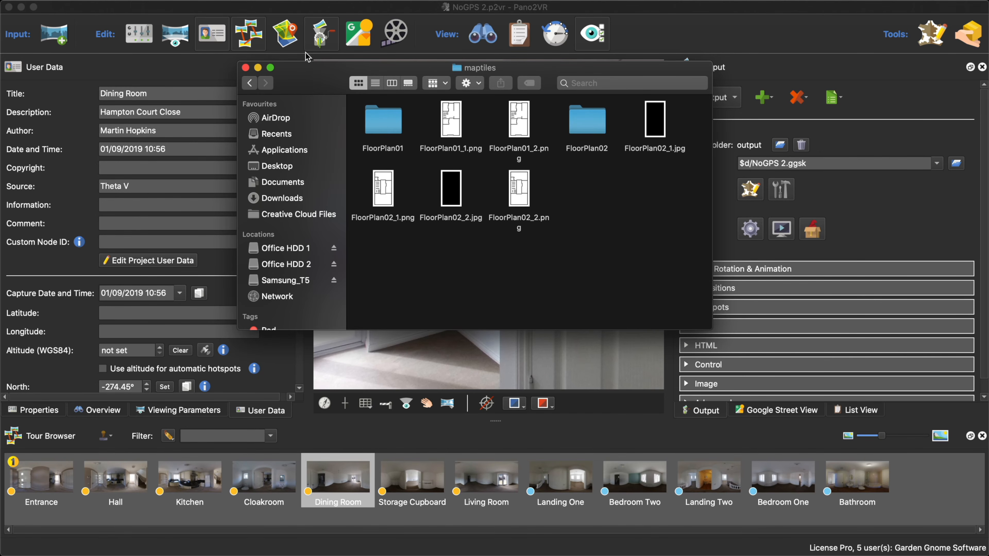
# - Move the maptiles folder inside images to the bin, and regenerate the tour output in Pano2VR, overwriting pano.xml
pyautogui.click(249, 83)
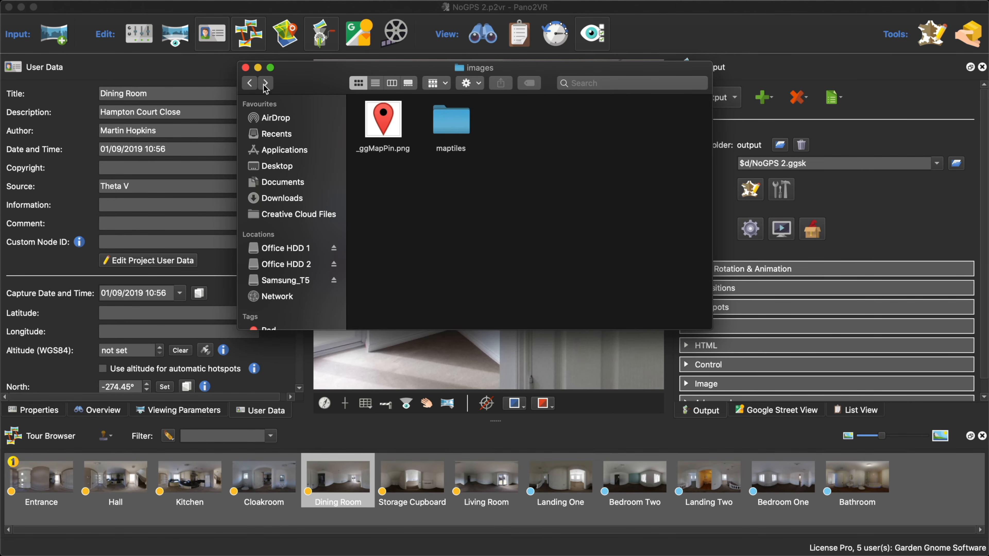
pyautogui.rightClick(452, 119)
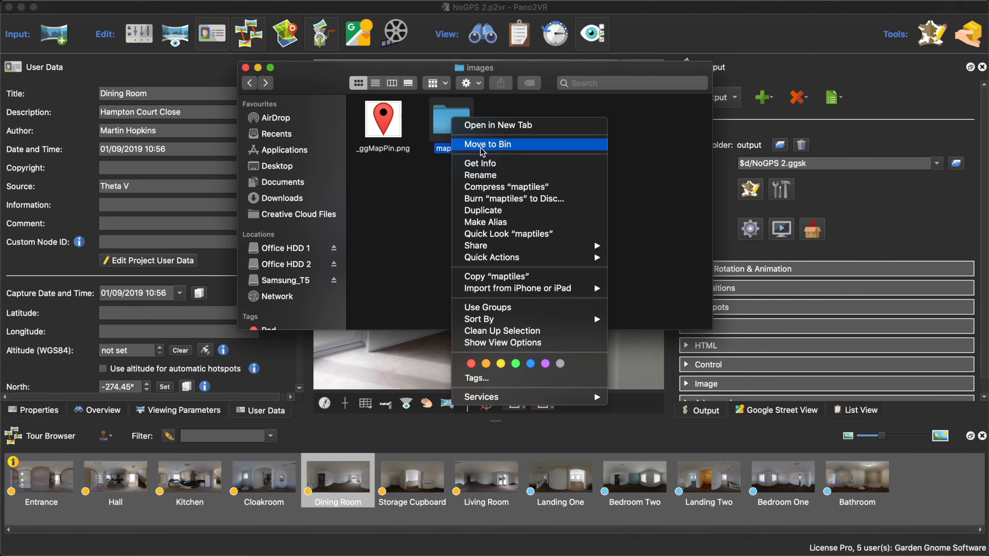
pyautogui.click(509, 146)
pyautogui.click(750, 238)
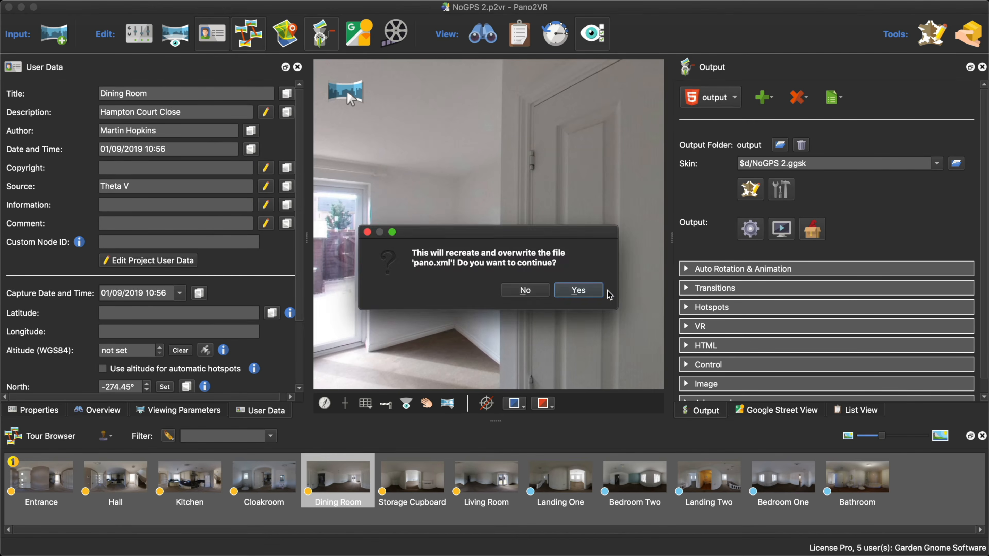
pyautogui.click(592, 290)
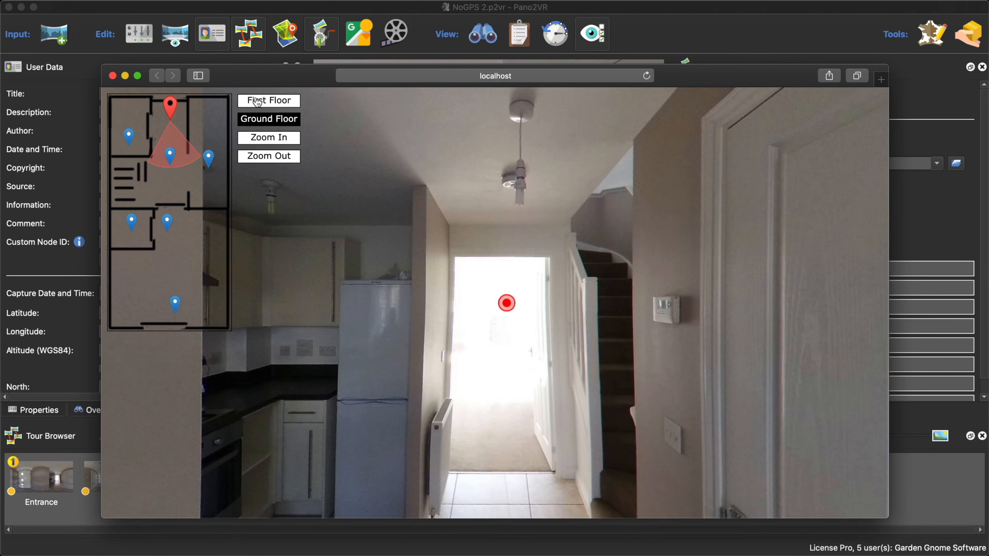
# - Close the browser preview, examine the regenerated maptiles folder inside the output's images folder in Finder, and close the Finder windows
pyautogui.click(112, 76)
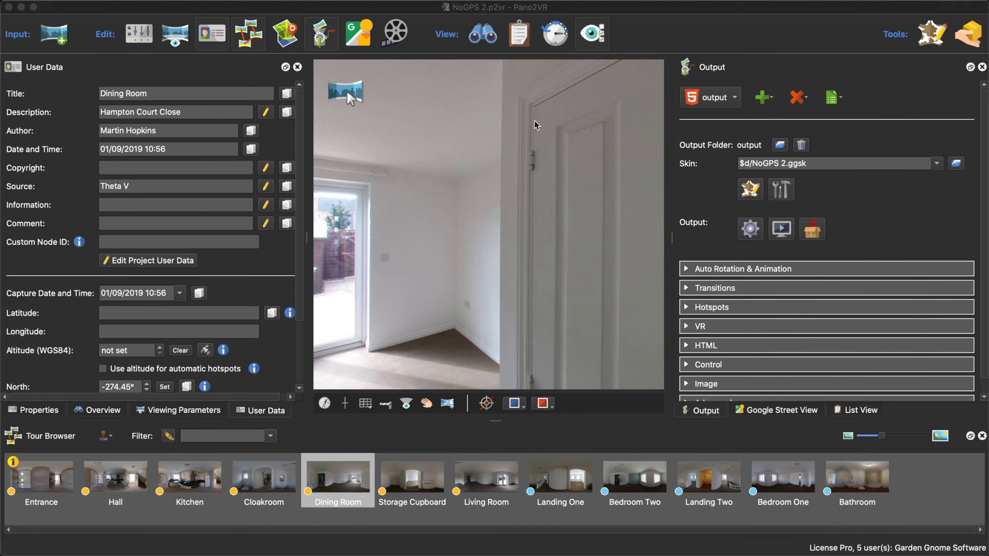
pyautogui.rightClick(751, 144)
pyautogui.click(775, 173)
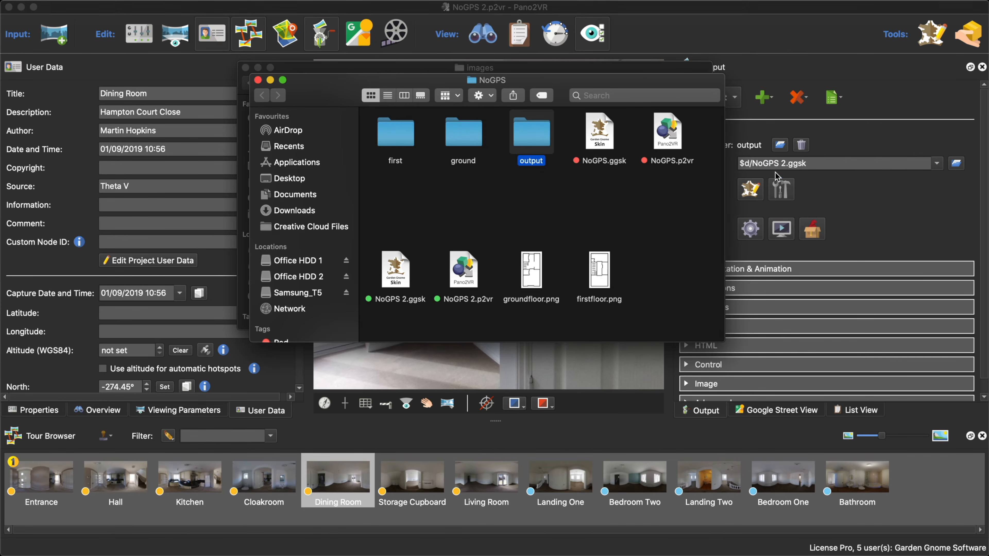
pyautogui.doubleClick(532, 134)
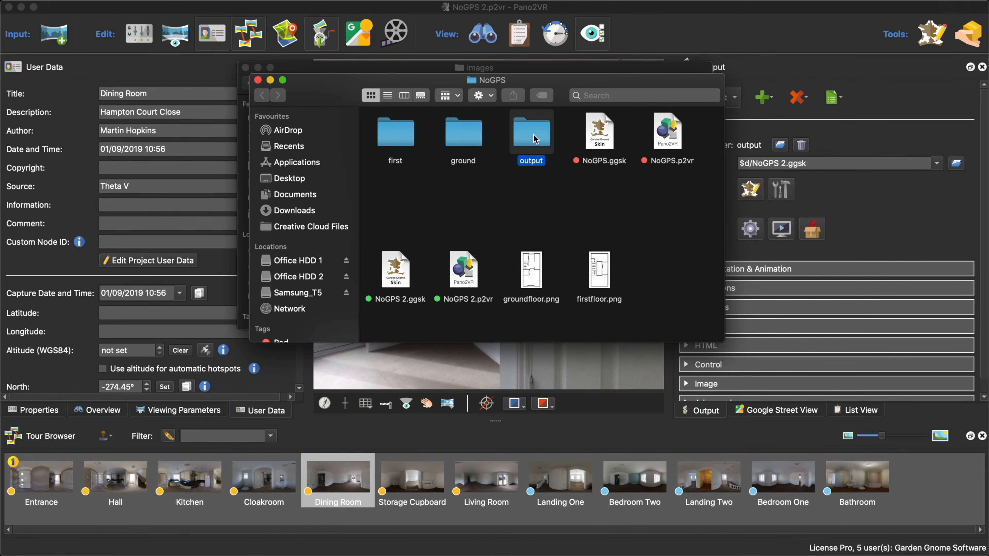
pyautogui.doubleClick(452, 141)
pyautogui.doubleClick(471, 130)
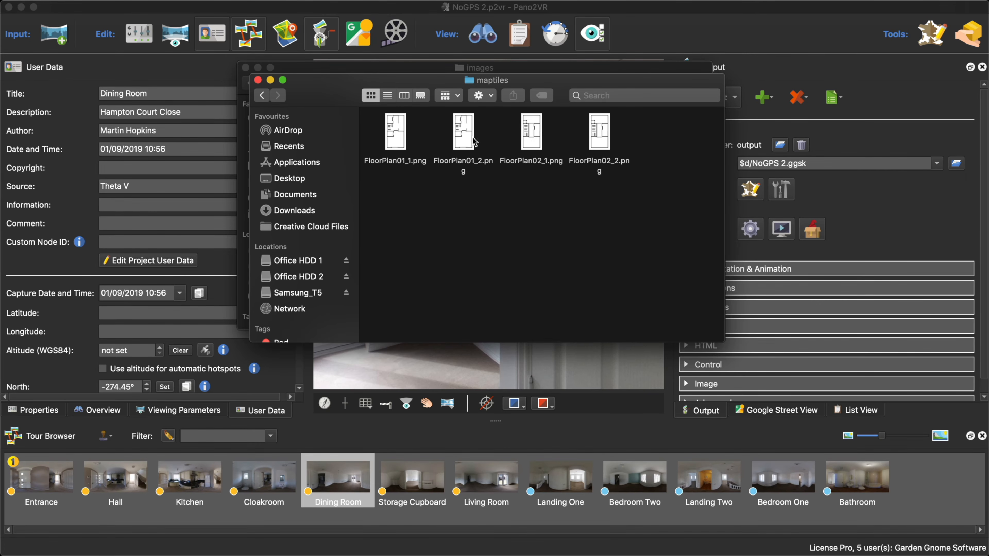
pyautogui.click(257, 82)
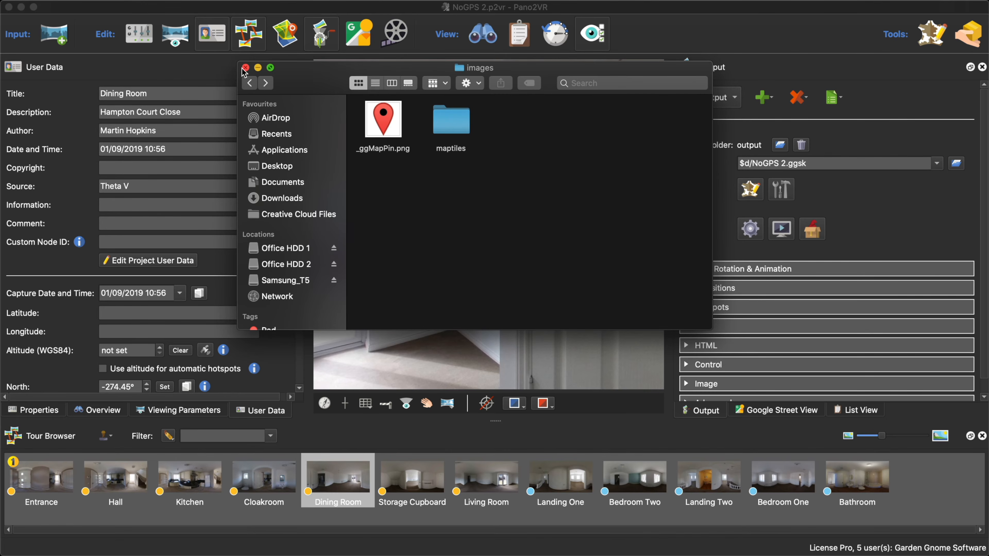
pyautogui.click(245, 67)
# - Turn off Simple Floor Plan for Map 1 in the NoGPS 2 skin, and save the skin
pyautogui.click(751, 187)
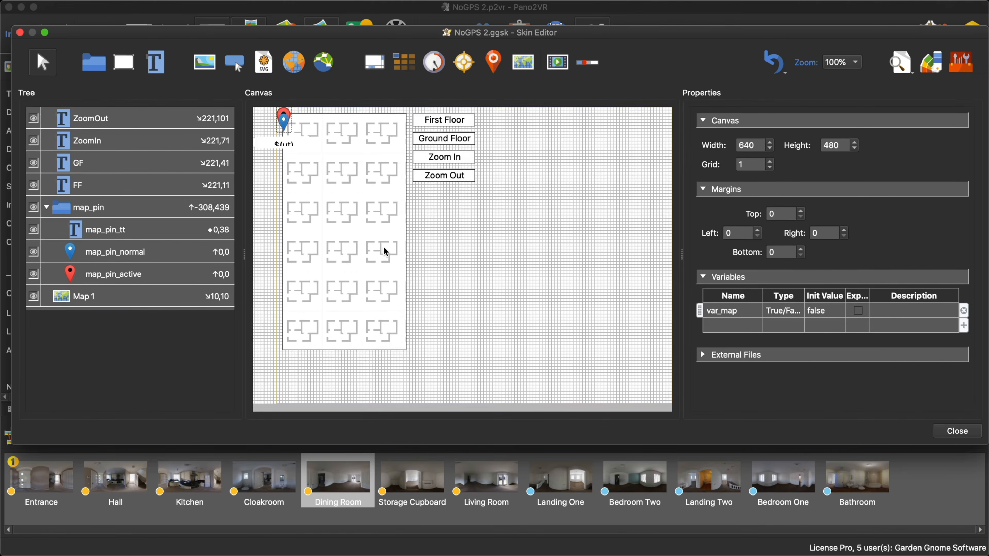
pyautogui.scroll(-10, 900, 297)
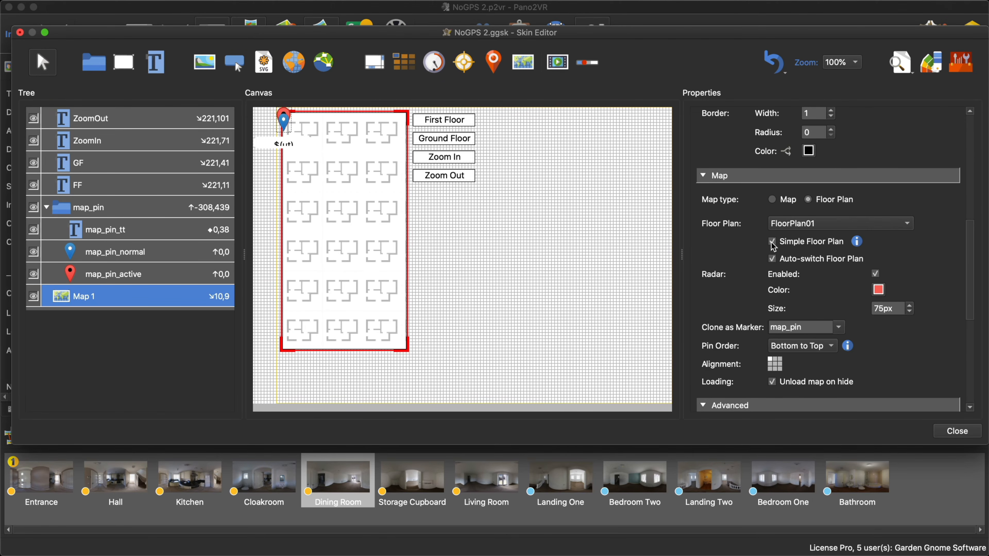
pyautogui.click(772, 242)
pyautogui.click(957, 431)
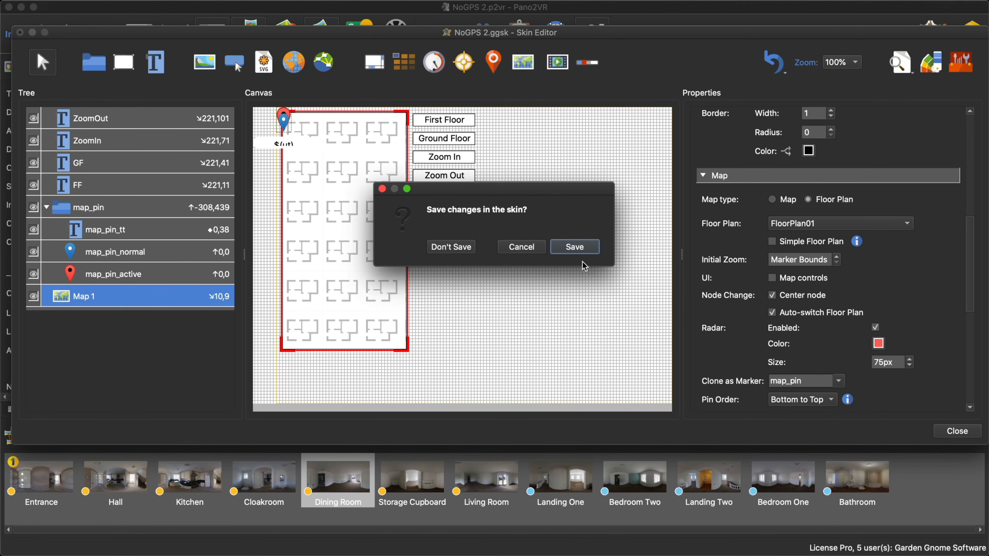
pyautogui.click(573, 246)
# - Regenerate the tour output with the tiled floor plan, check it in the browser preview, and close the preview
pyautogui.click(750, 228)
pyautogui.click(578, 287)
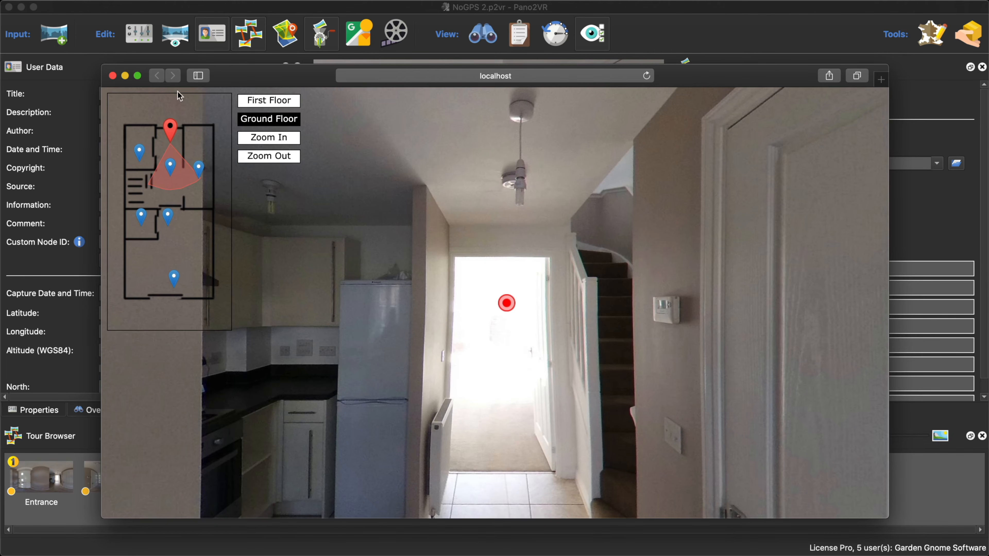
pyautogui.click(112, 76)
# - Open the output's images/maptiles/FloorPlan01 folder in Finder, and preview tile 64_64.png in folder 7
pyautogui.click(750, 148)
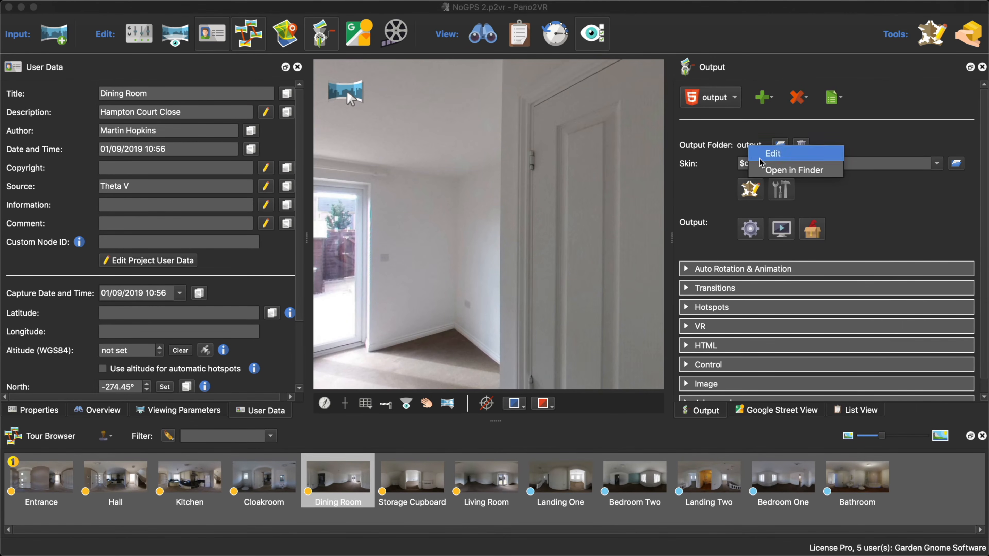
pyautogui.click(777, 172)
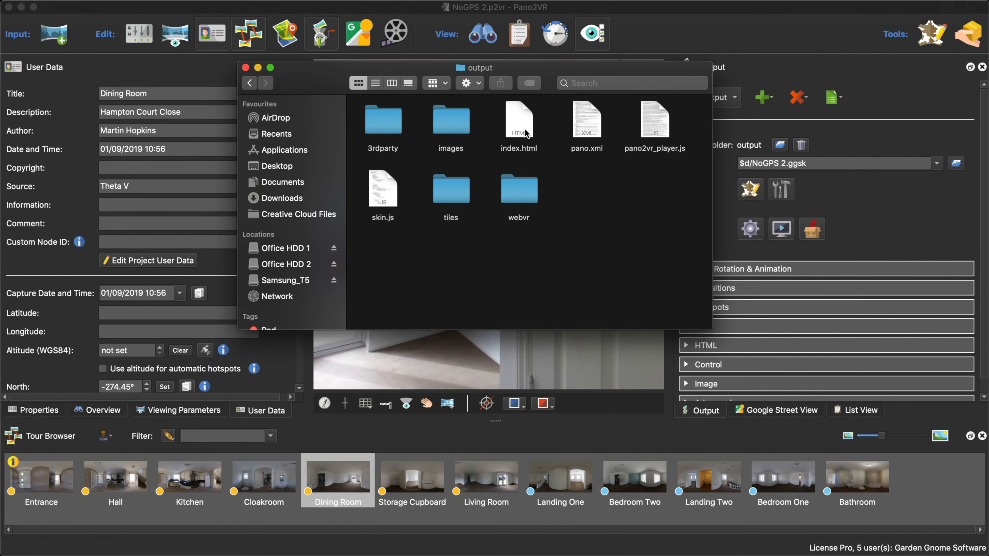
pyautogui.doubleClick(448, 128)
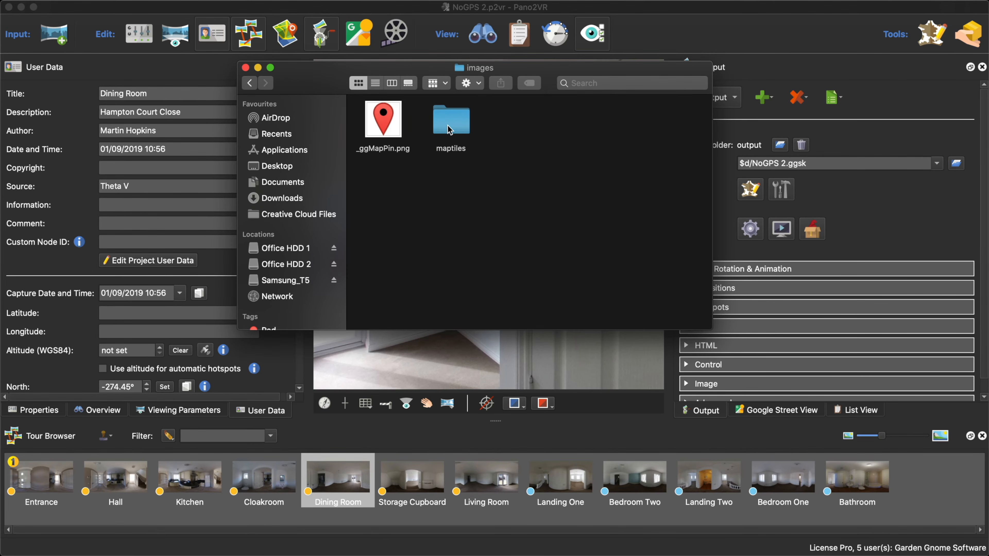
pyautogui.doubleClick(448, 129)
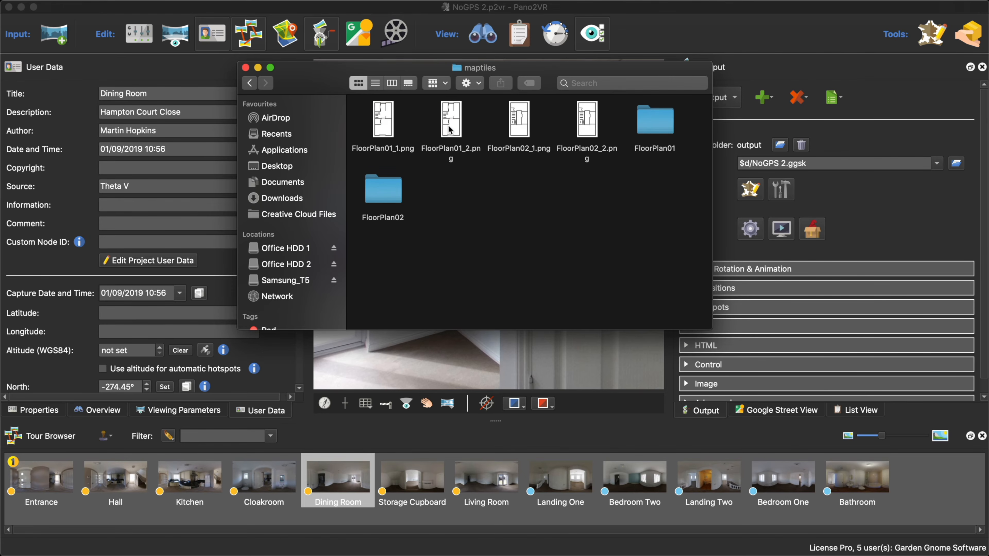
pyautogui.doubleClick(656, 120)
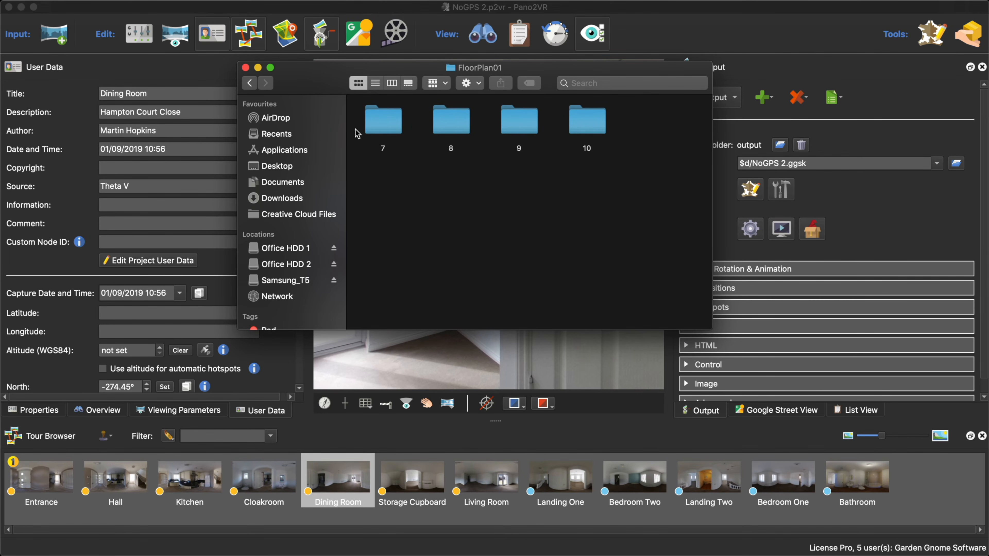
pyautogui.doubleClick(390, 130)
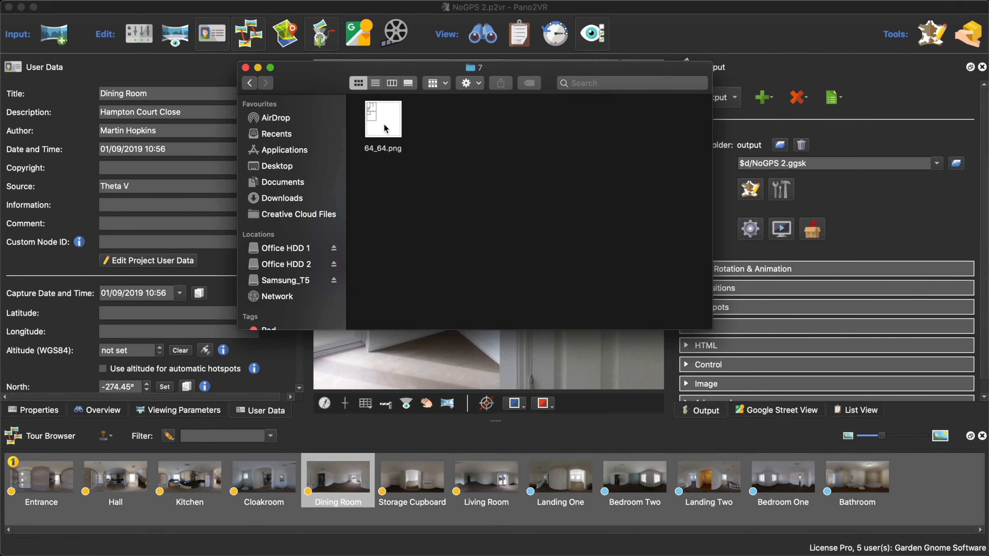
pyautogui.click(384, 124)
pyautogui.press('space')
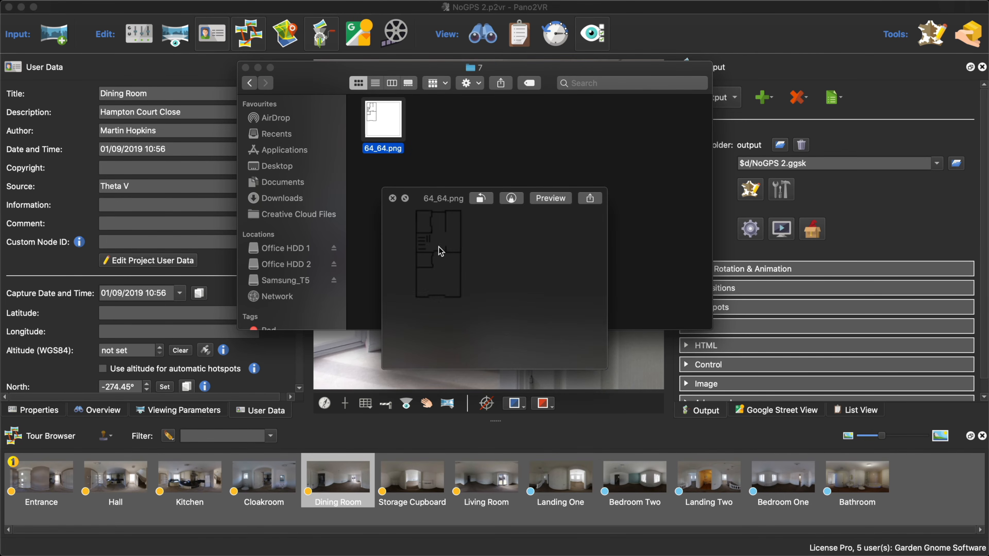
pyautogui.press('space')
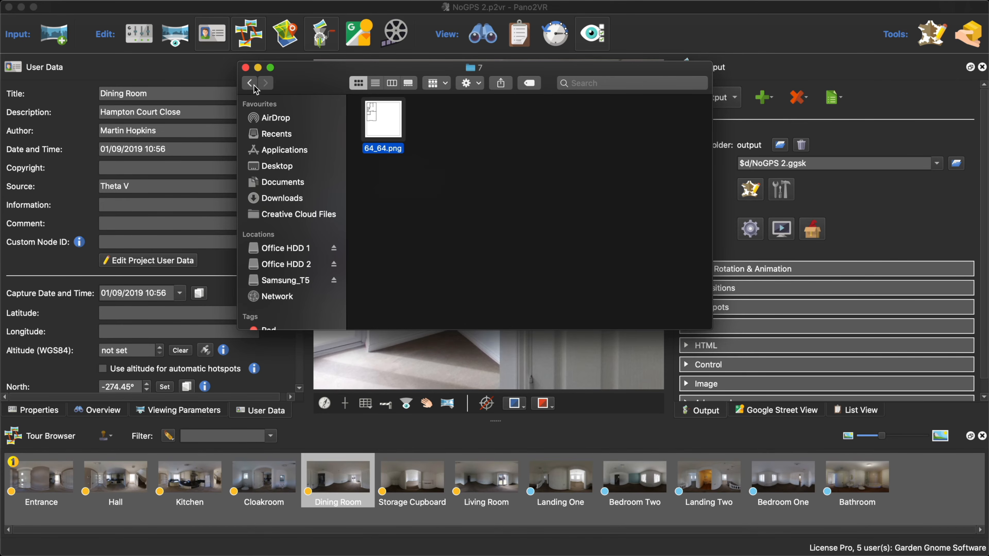
# - Examine the floor plan tiles in folders 8 and 10 of FloorPlan01, and close the Finder window
pyautogui.click(250, 83)
pyautogui.doubleClick(459, 121)
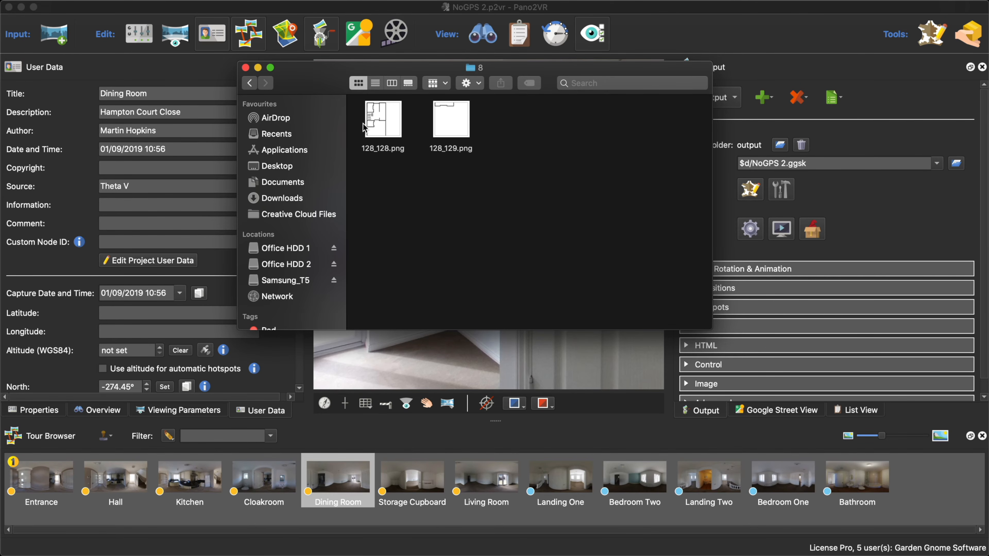
pyautogui.click(250, 82)
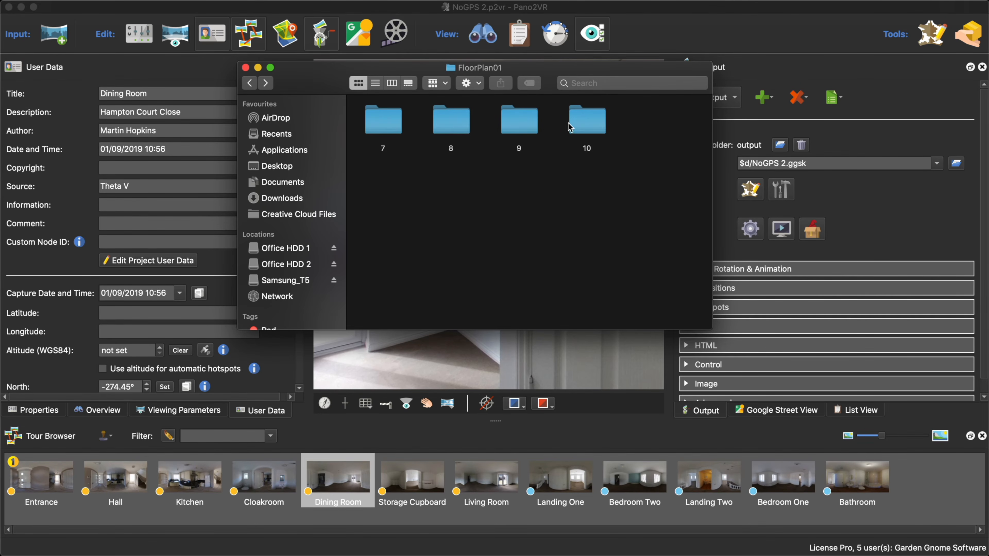
pyautogui.click(584, 126)
pyautogui.doubleClick(584, 127)
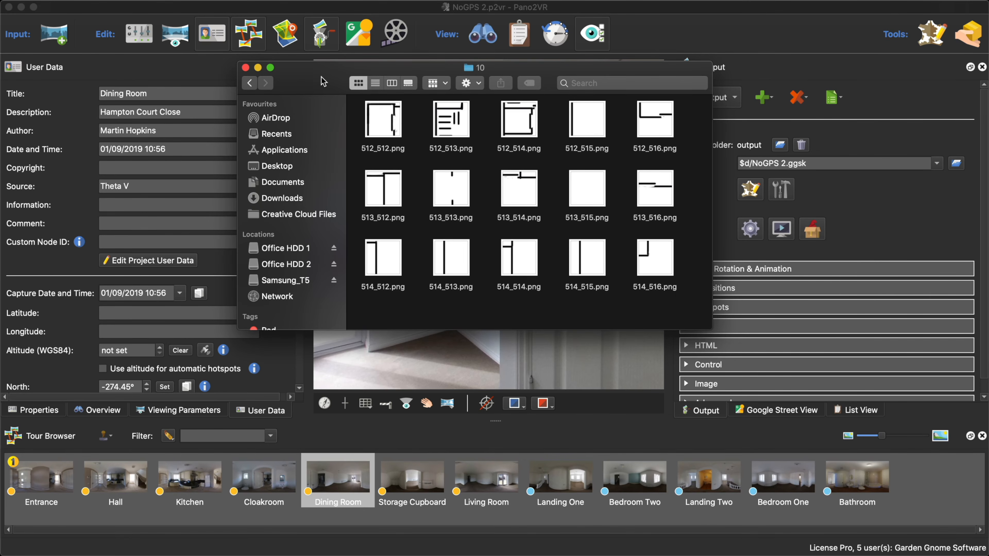
pyautogui.click(247, 84)
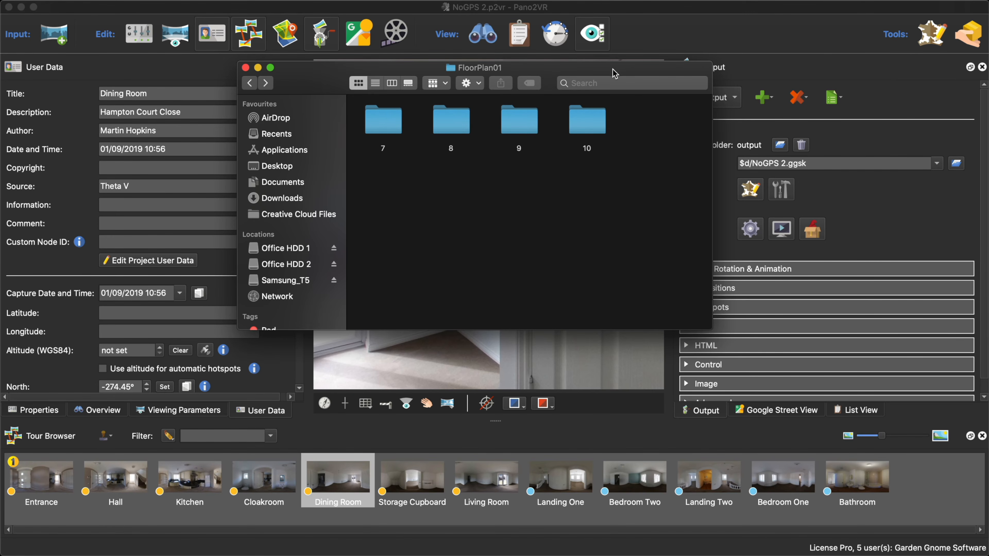
pyautogui.moveTo(614, 69); pyautogui.dragTo(633, 12)
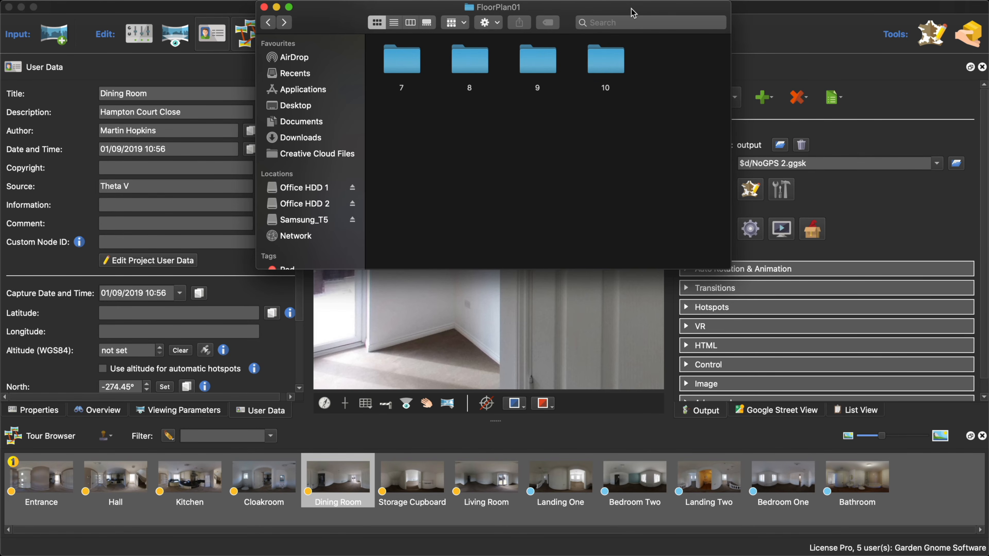
pyautogui.click(263, 8)
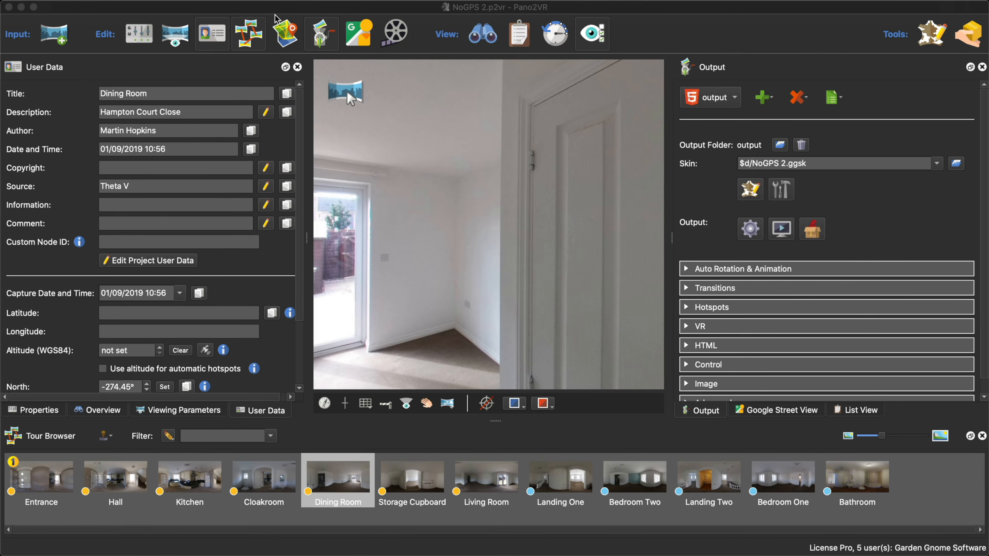
# - Reopen the NoGPS 2 skin and turn Simple Floor Plan back on for Map 1
pyautogui.click(745, 193)
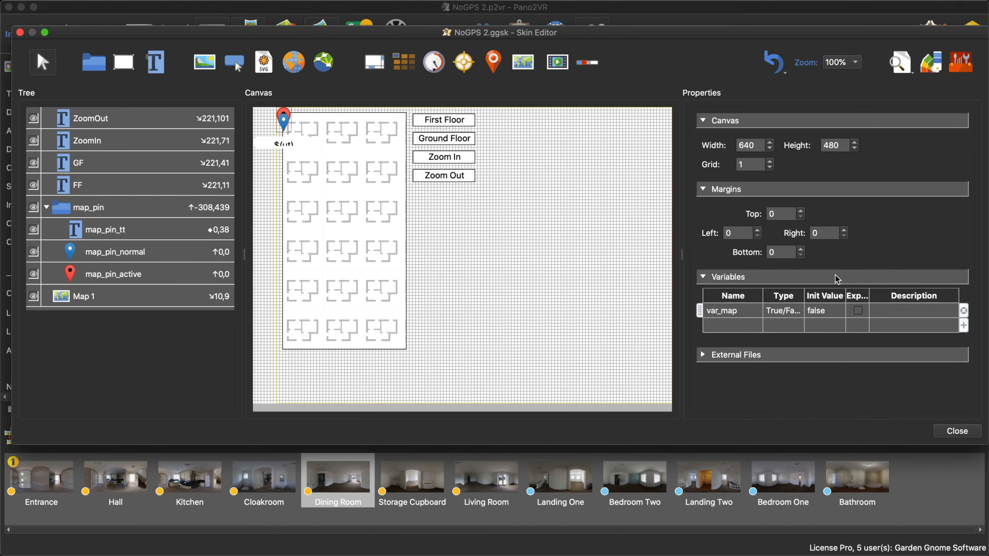
pyautogui.click(315, 249)
pyautogui.scroll(-10, 896, 284)
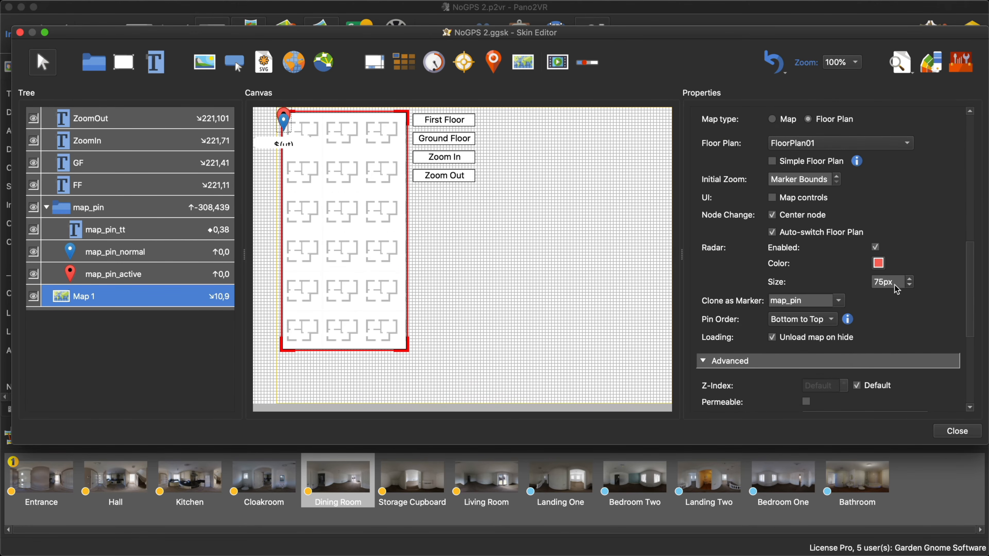
pyautogui.scroll(2, 802, 187)
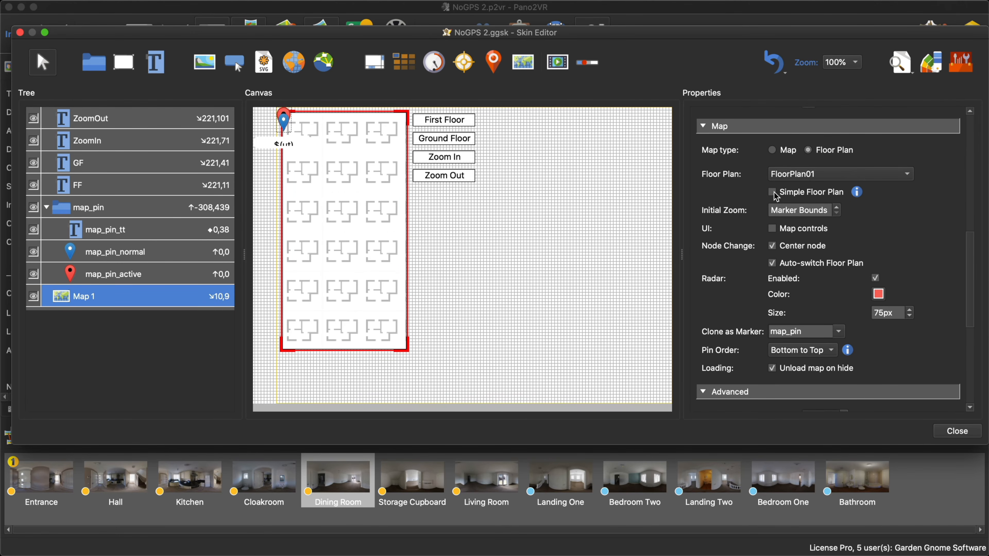
pyautogui.click(772, 193)
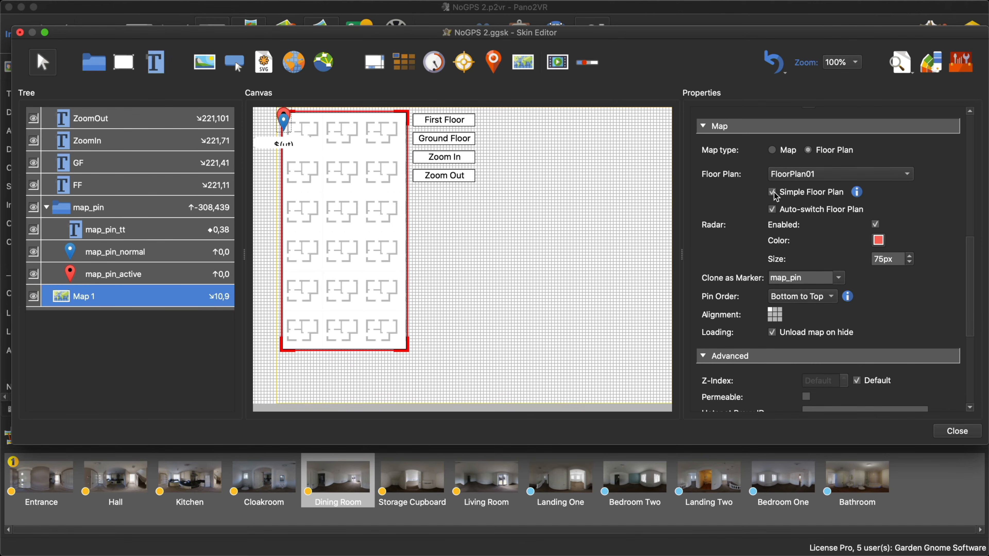
# - Widen Map 1 to about 503 pixels on the canvas, check it in the live preview, and save the skin
pyautogui.scroll(-4, 851, 269)
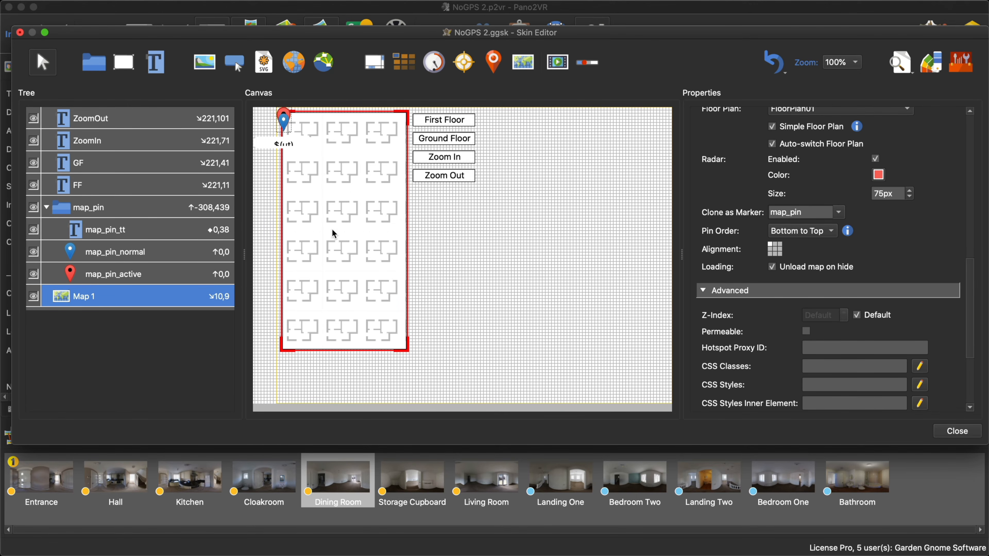
pyautogui.moveTo(408, 351); pyautogui.dragTo(595, 351)
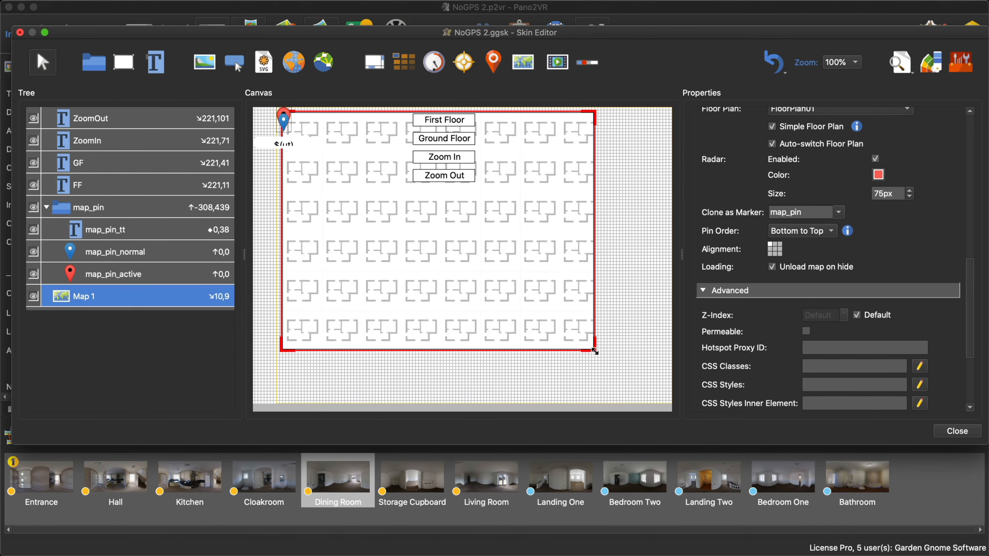
pyautogui.click(900, 63)
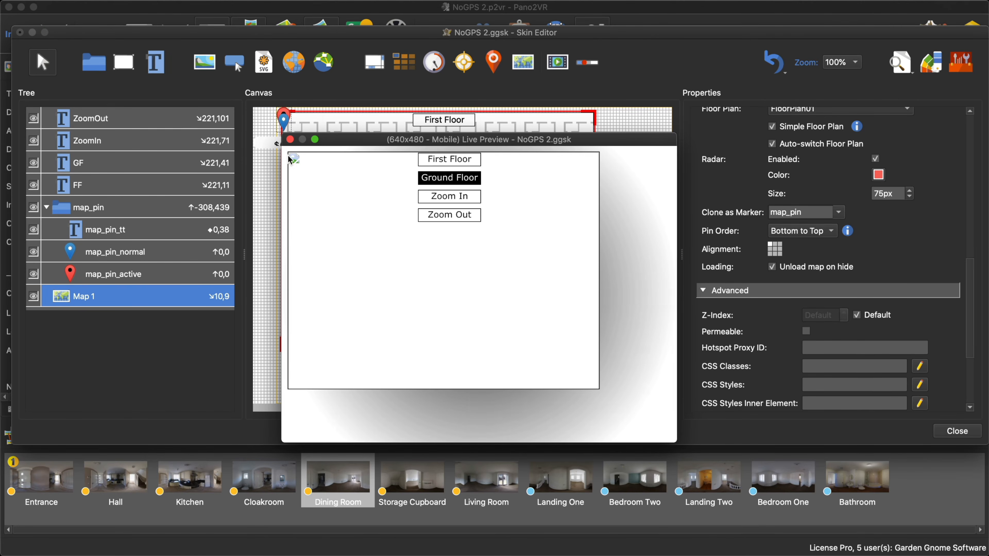
pyautogui.click(290, 139)
pyautogui.click(944, 431)
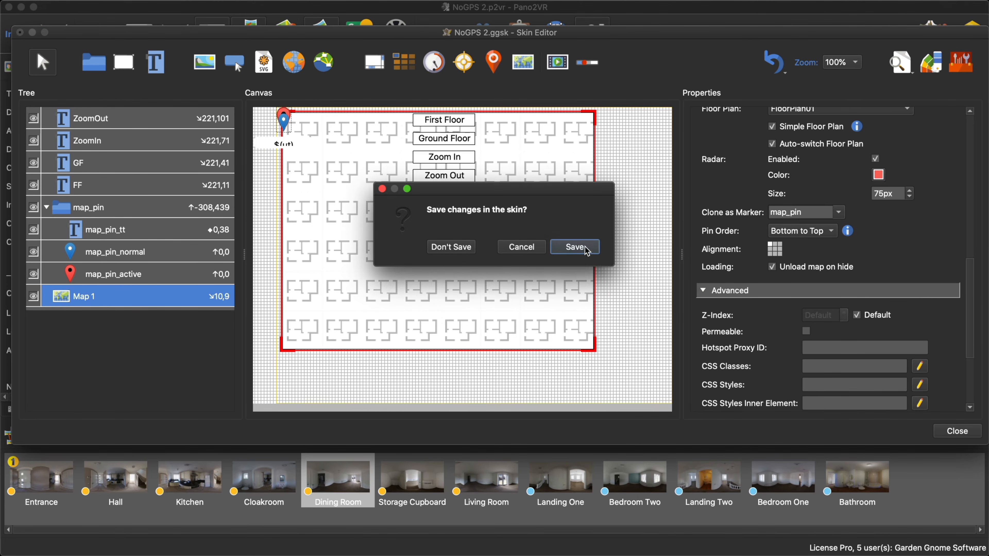
pyautogui.click(586, 251)
# - Regenerate the tour output with the widened map, view the Ground Floor plan in the browser, and close the preview
pyautogui.click(743, 232)
pyautogui.click(581, 316)
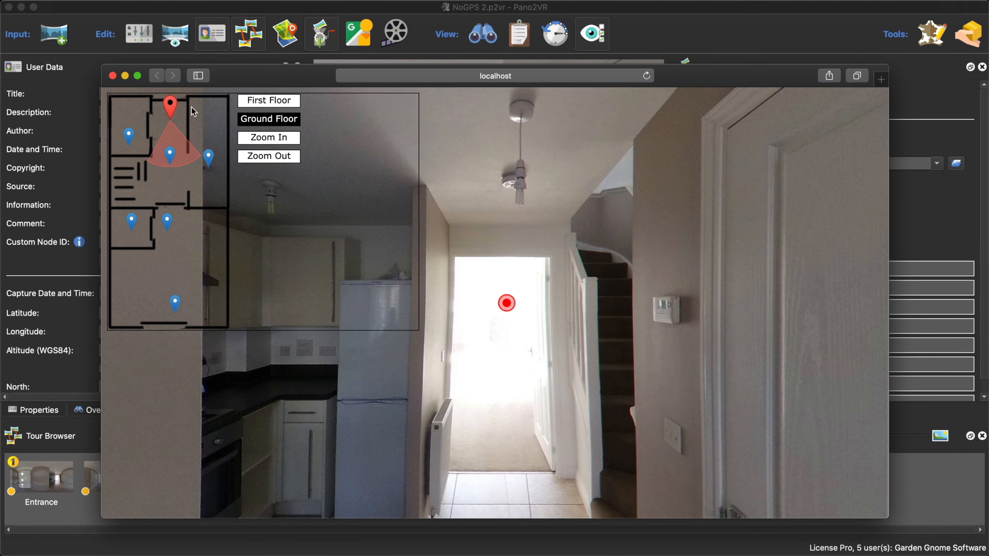
pyautogui.click(115, 77)
# - Reopen the NoGPS 2 skin and delete the Map 1 element from the canvas
pyautogui.click(748, 194)
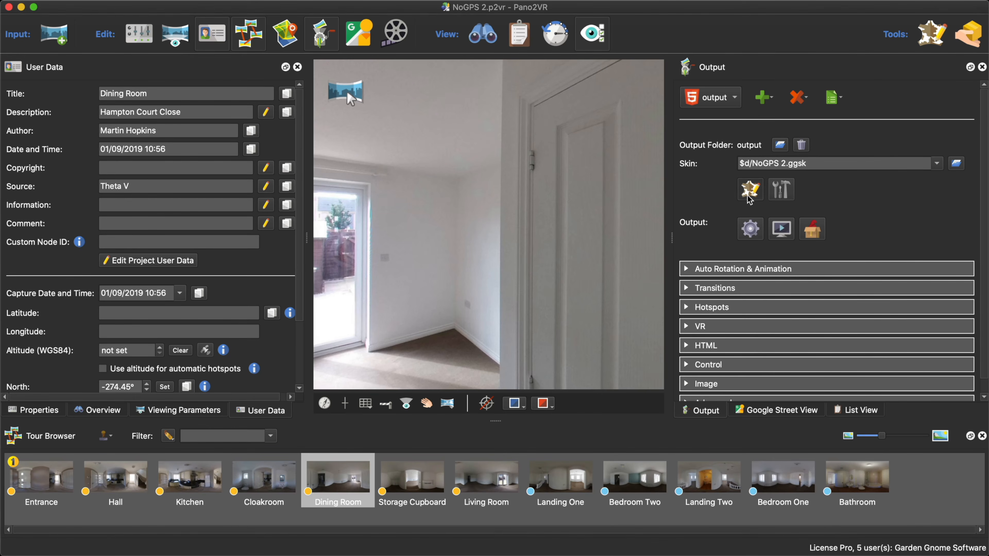
pyautogui.click(381, 263)
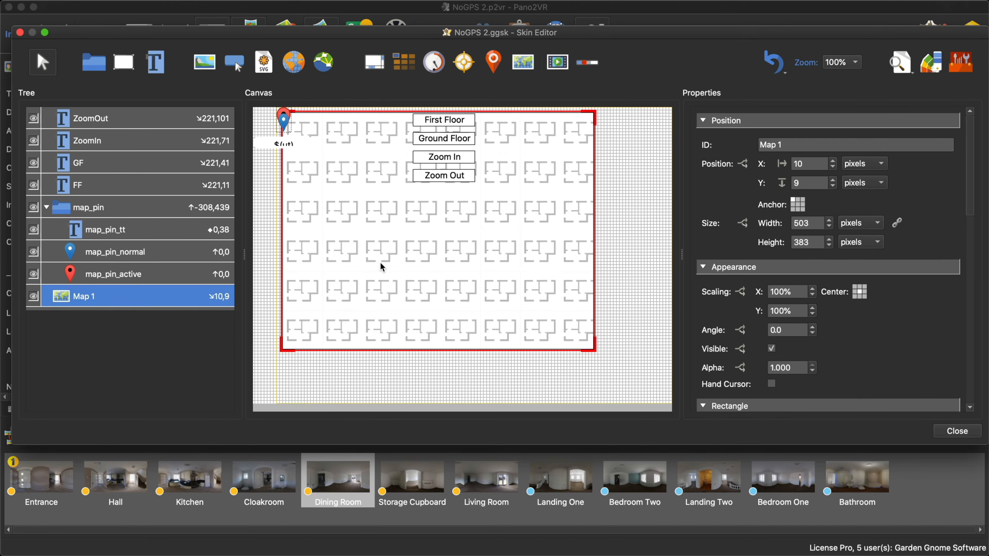
pyautogui.press('Delete')
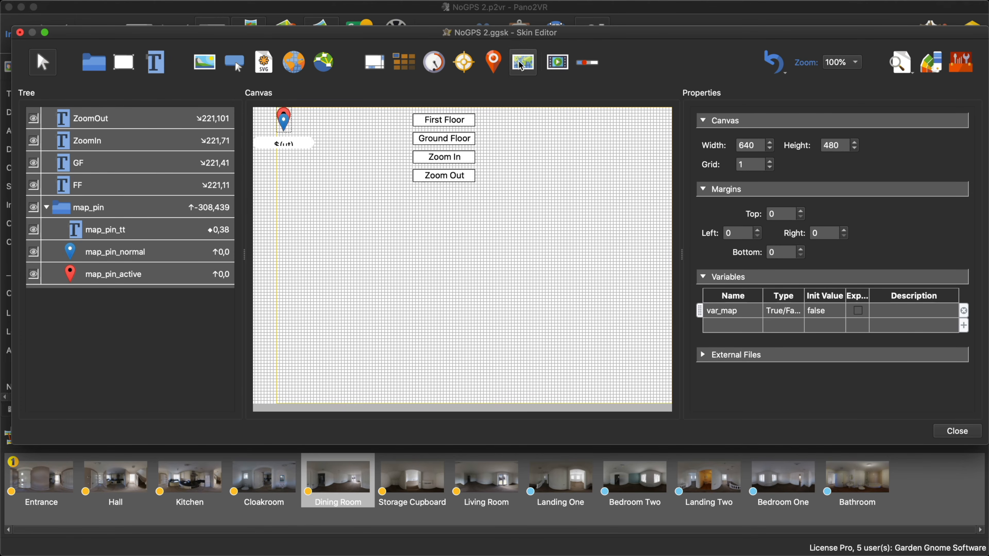
# - Add a new map element to the skin canvas and set its size to 600 by 1150 pixels
pyautogui.click(334, 277)
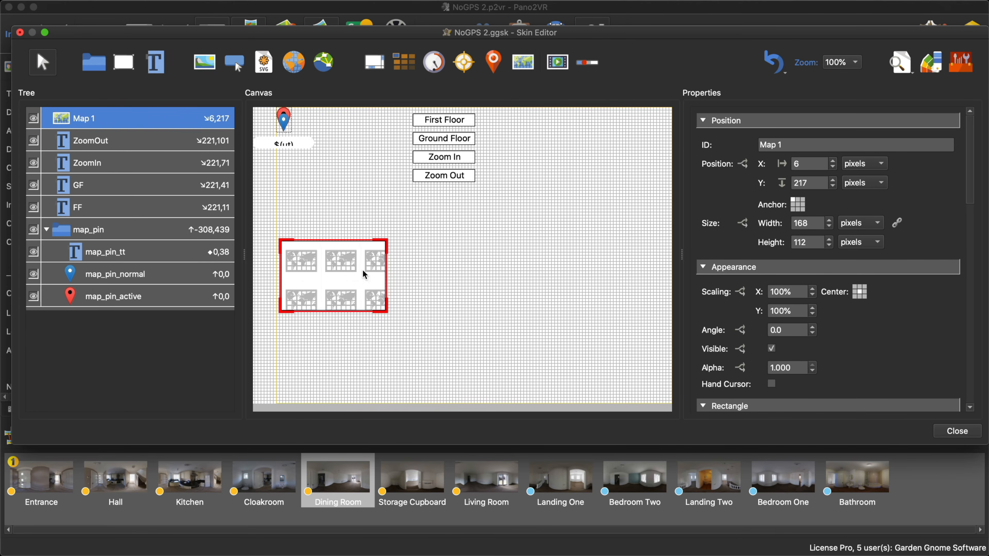
pyautogui.moveTo(363, 270); pyautogui.dragTo(403, 256)
pyautogui.moveTo(810, 223); pyautogui.dragTo(775, 228)
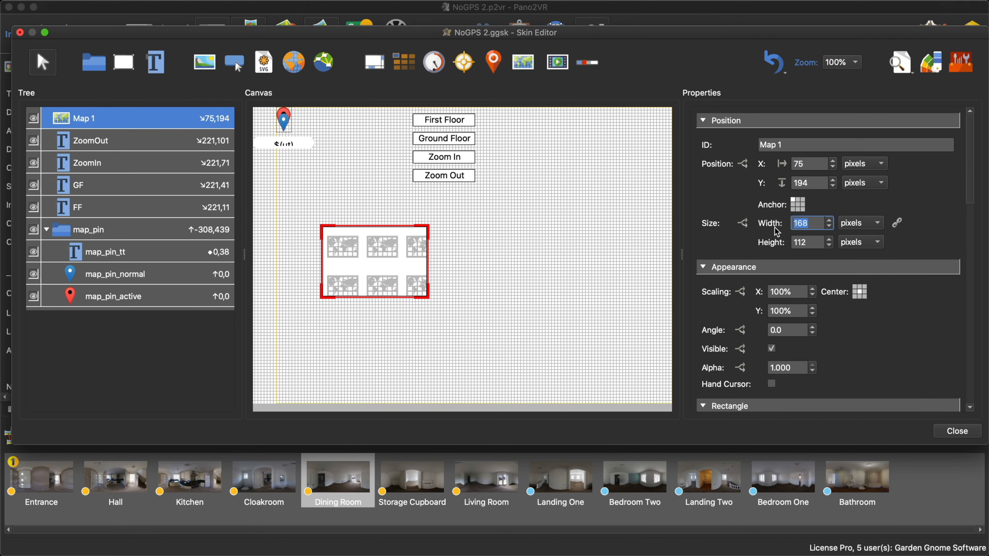
pyautogui.write('600')
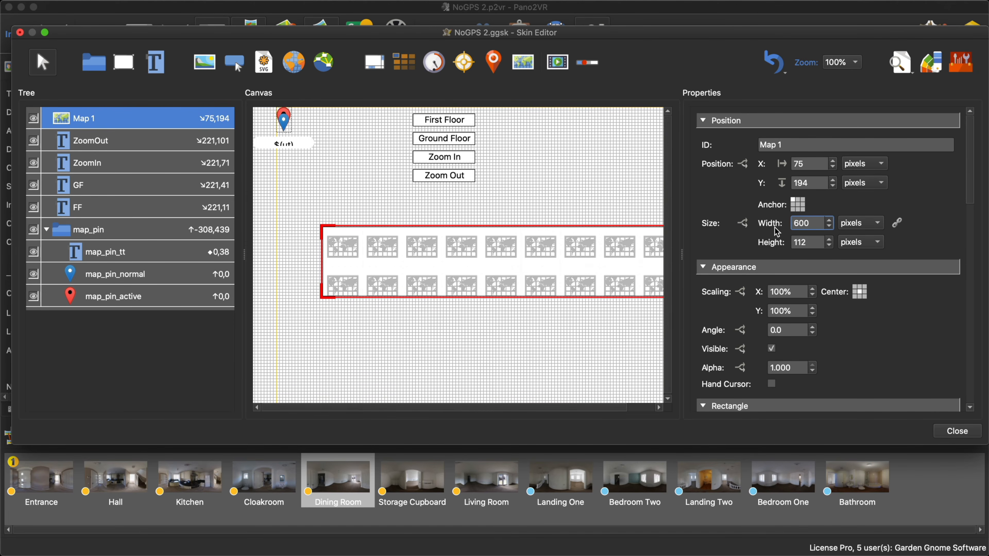
pyautogui.press('Tab')
pyautogui.press('Tab')
pyautogui.press('Tab')
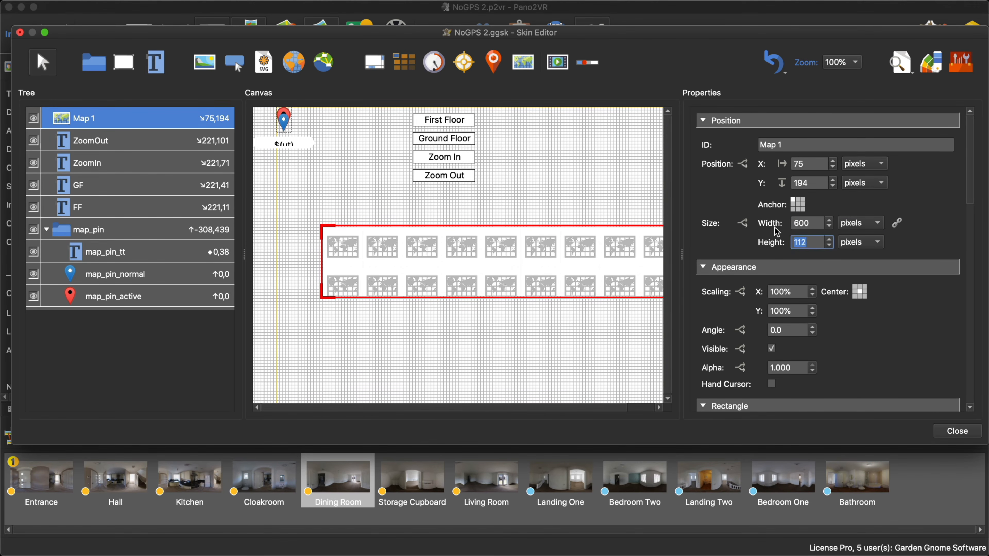
pyautogui.write('1150')
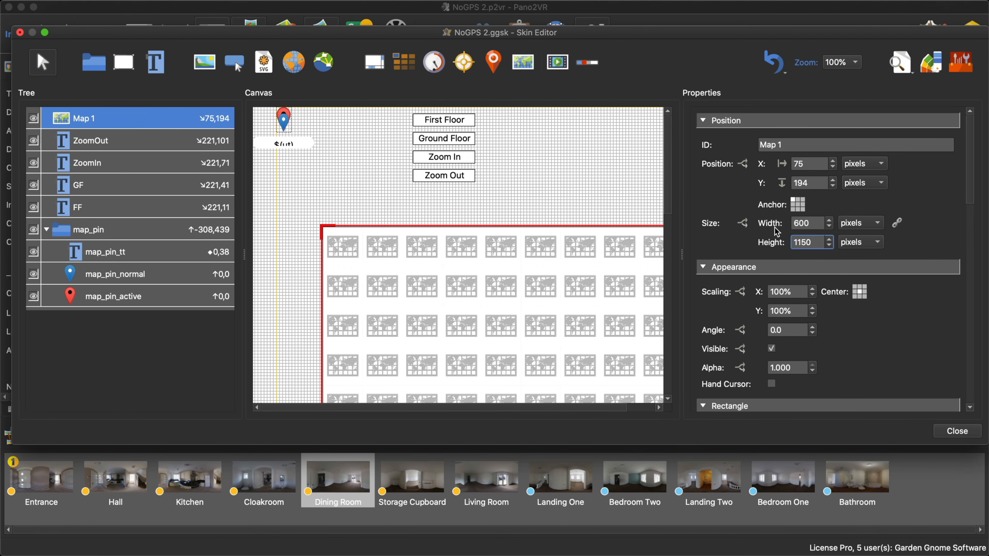
# - Scale Map 1 proportionally to a width of 200 pixels and move it beside the floor buttons at about X 15, Y 16
pyautogui.moveTo(545, 318); pyautogui.dragTo(518, 236)
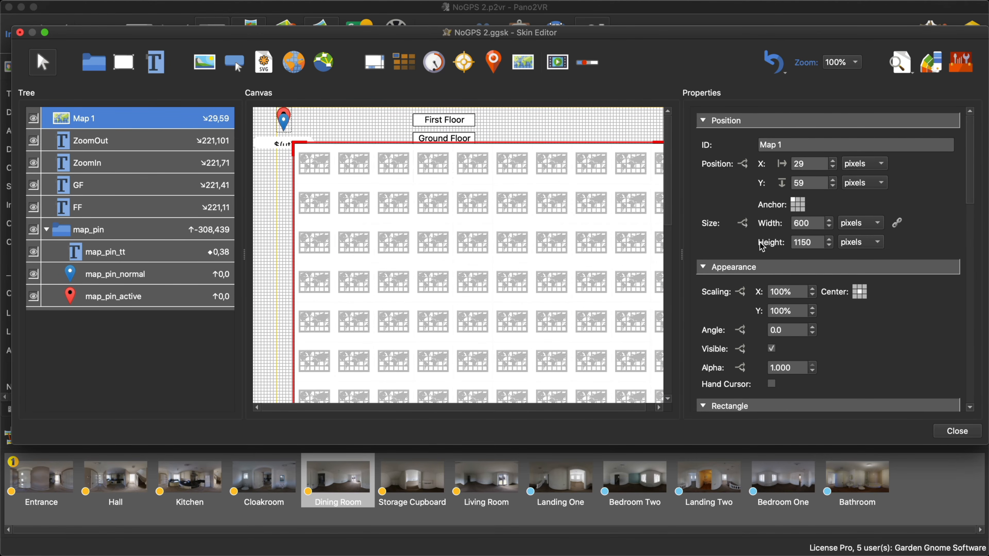
pyautogui.click(897, 222)
pyautogui.moveTo(813, 223); pyautogui.dragTo(780, 225)
pyautogui.write('200')
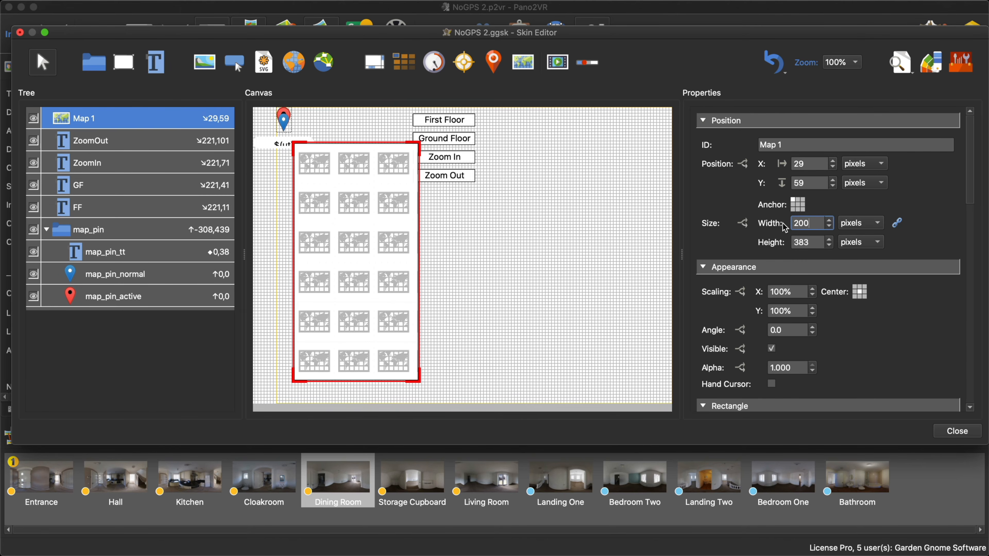
pyautogui.moveTo(374, 220); pyautogui.dragTo(371, 202)
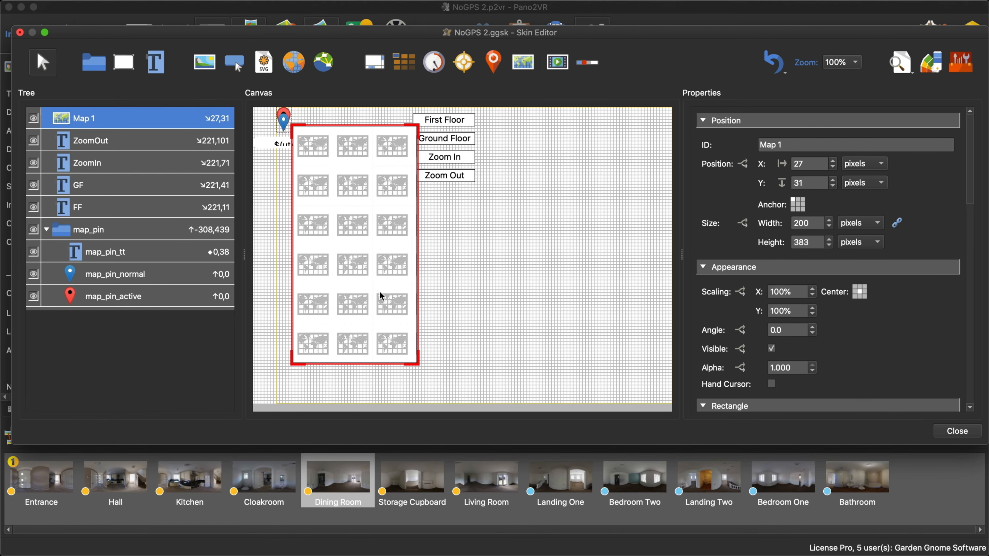
pyautogui.moveTo(379, 289); pyautogui.dragTo(371, 281)
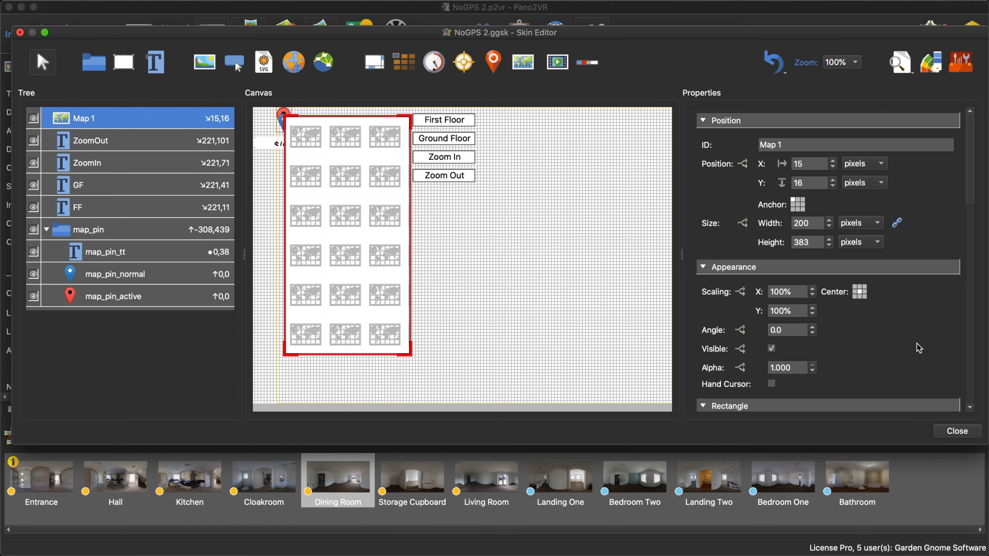
# - Set Map 1's type to Floor Plan with Simple Floor Plan turned off, and save and close the skin
pyautogui.scroll(-3, 919, 347)
pyautogui.scroll(-3, 917, 347)
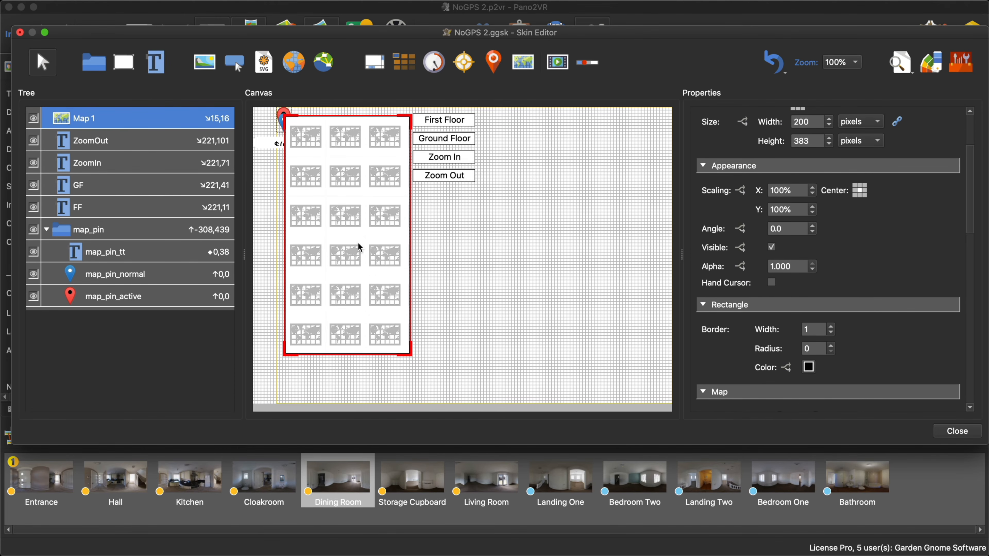
pyautogui.scroll(-10, 818, 291)
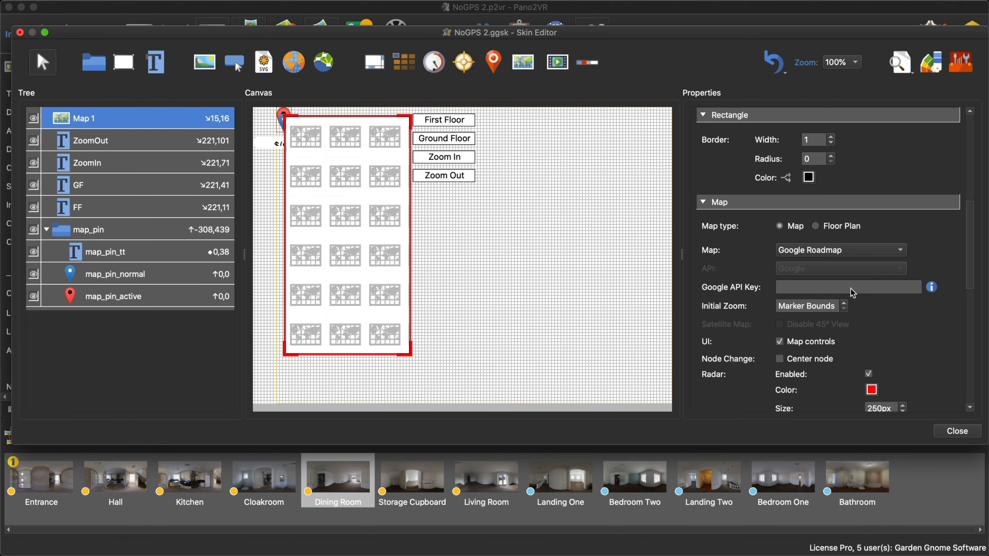
pyautogui.click(816, 229)
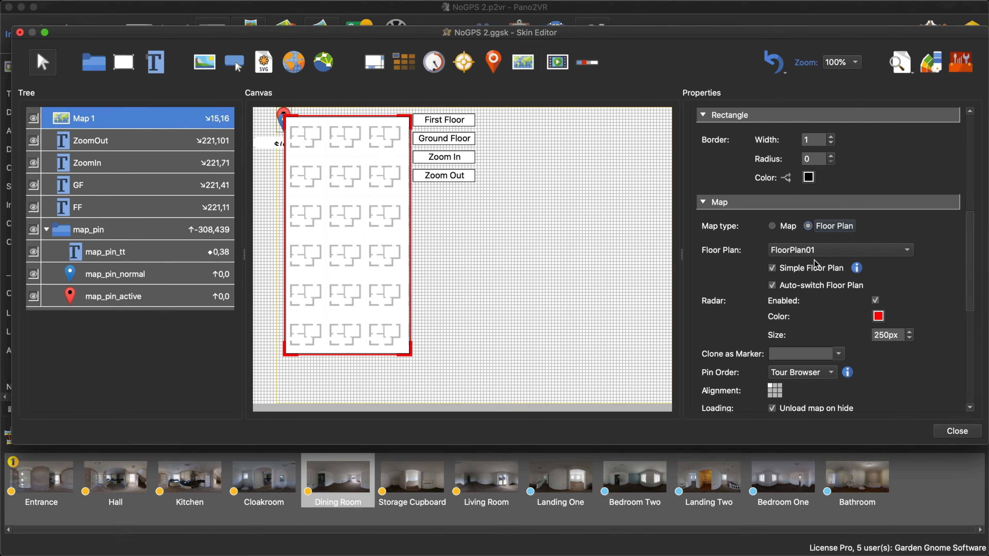
pyautogui.click(774, 269)
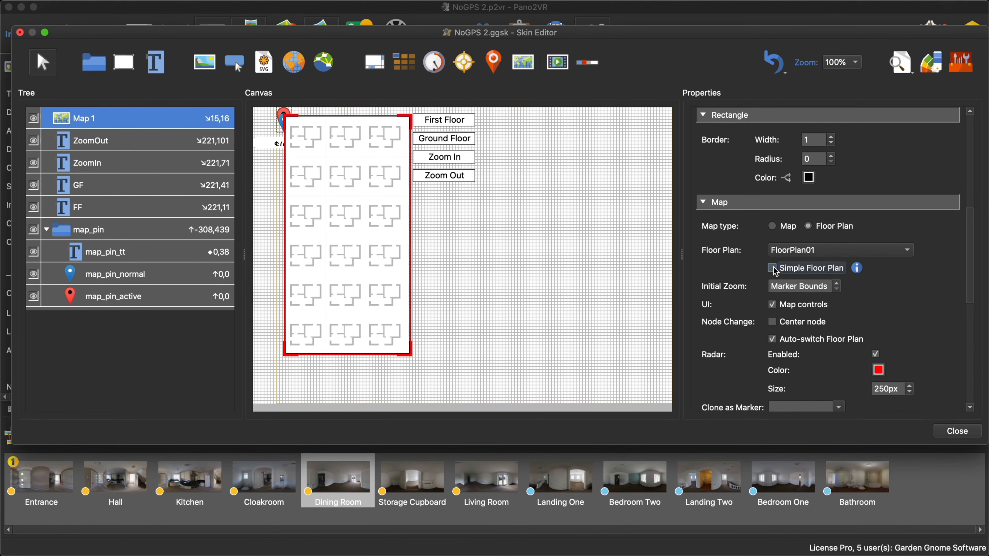
pyautogui.moveTo(354, 268); pyautogui.dragTo(357, 269)
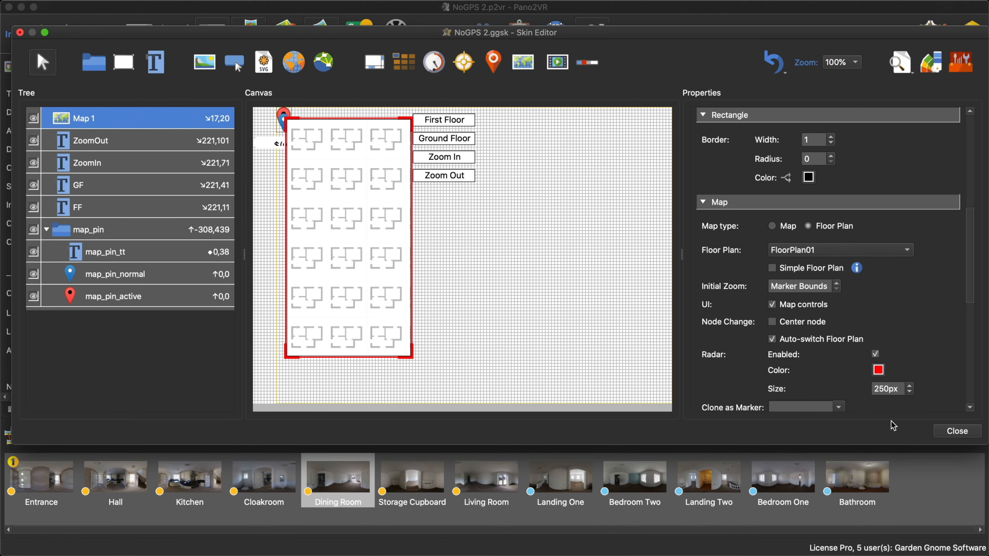
pyautogui.click(950, 430)
pyautogui.click(583, 256)
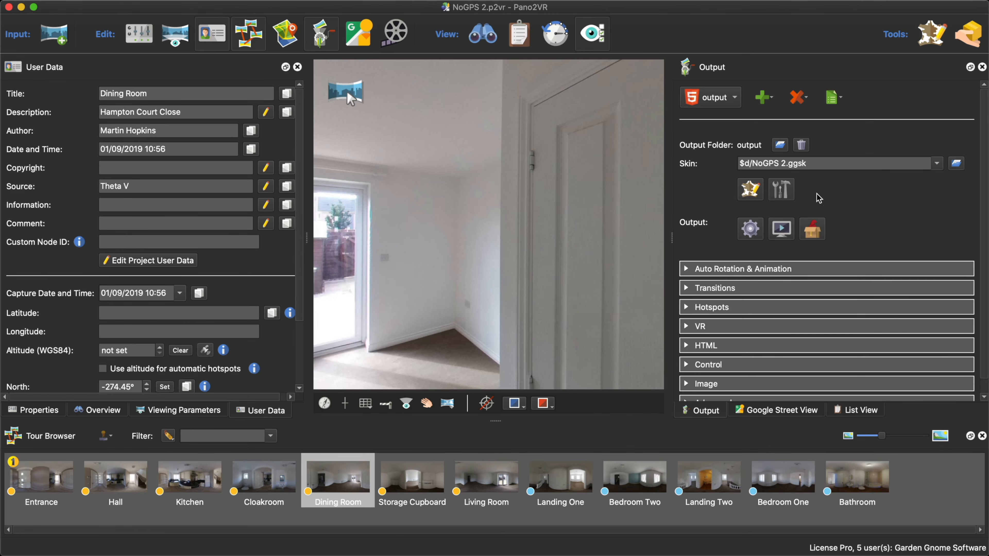
# - Show the output folder in Finder and examine the zoom-level folders inside the FloorPlan01 map tiles
pyautogui.rightClick(752, 148)
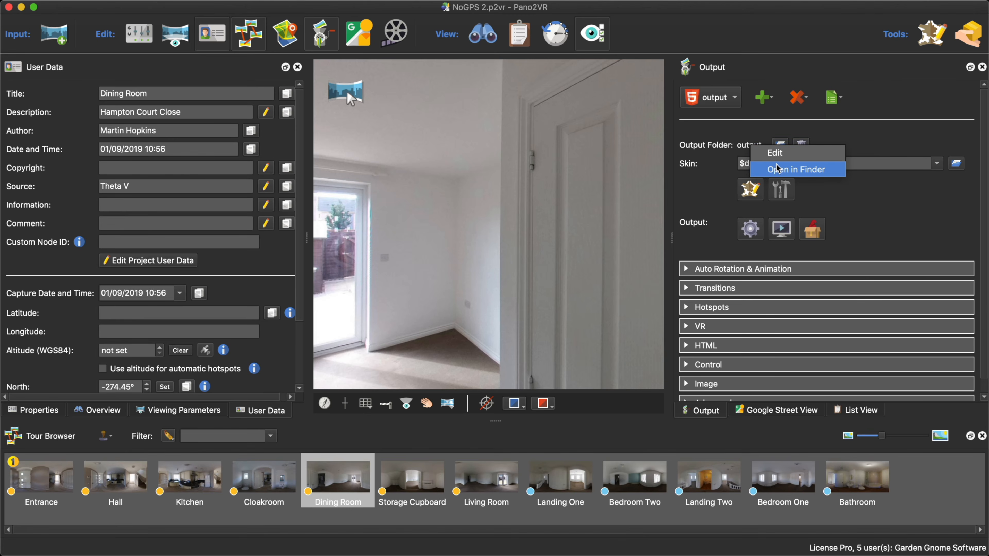
pyautogui.click(783, 170)
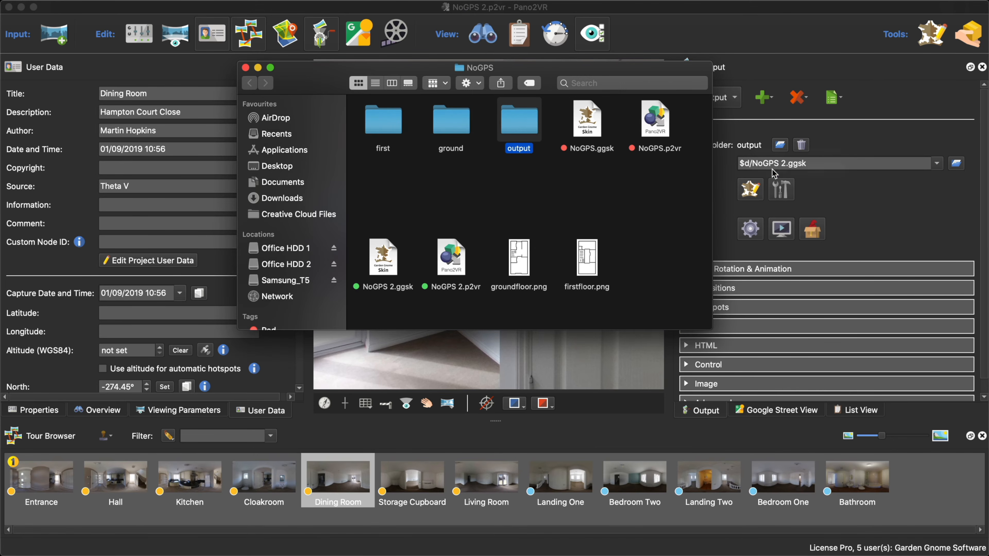
pyautogui.doubleClick(522, 125)
pyautogui.doubleClick(454, 129)
pyautogui.click(459, 130)
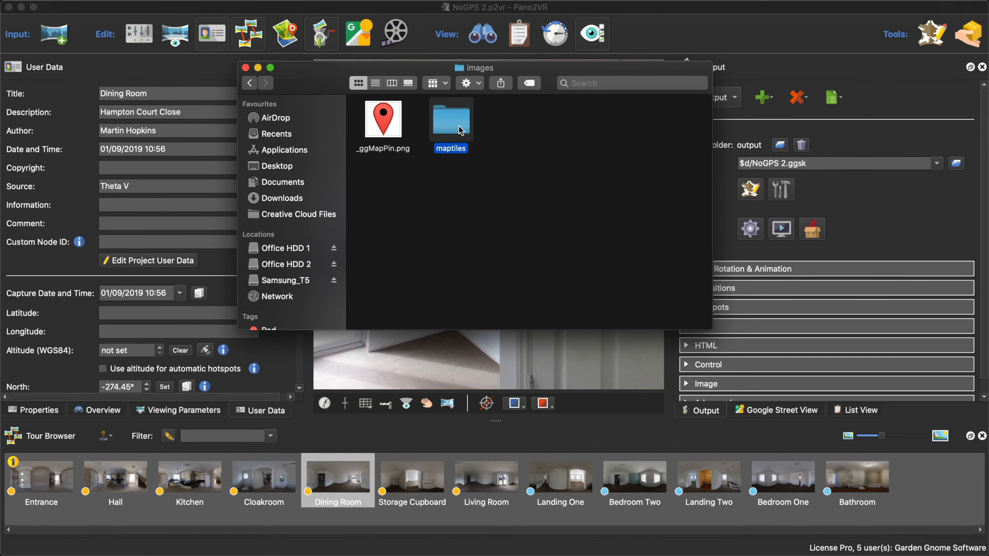
pyautogui.doubleClick(459, 130)
pyautogui.doubleClick(665, 122)
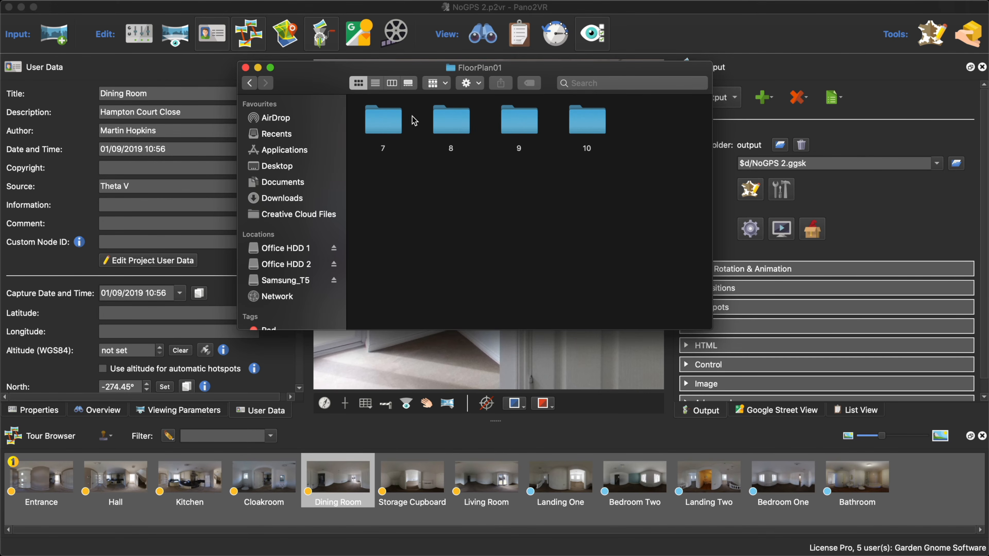
pyautogui.click(245, 67)
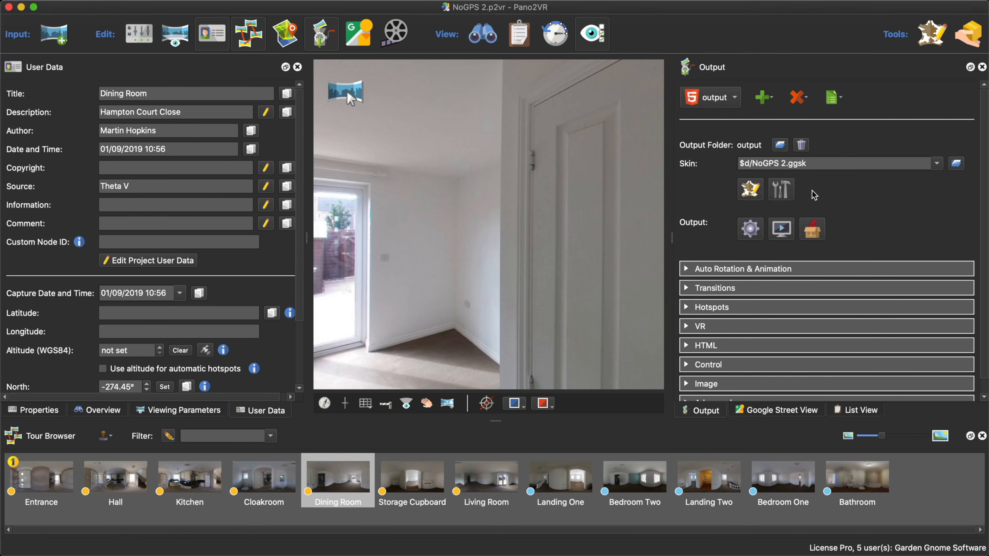
# - Reopen the NoGPS 2 skin, set Map 1's Initial Zoom to 0, and save the skin
pyautogui.click(755, 190)
pyautogui.click(300, 264)
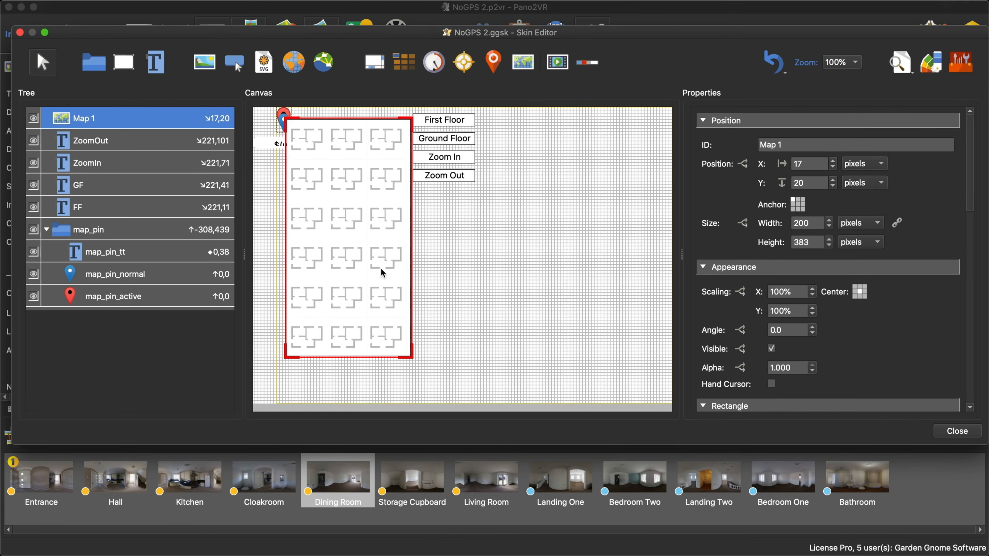
pyautogui.scroll(-10, 866, 315)
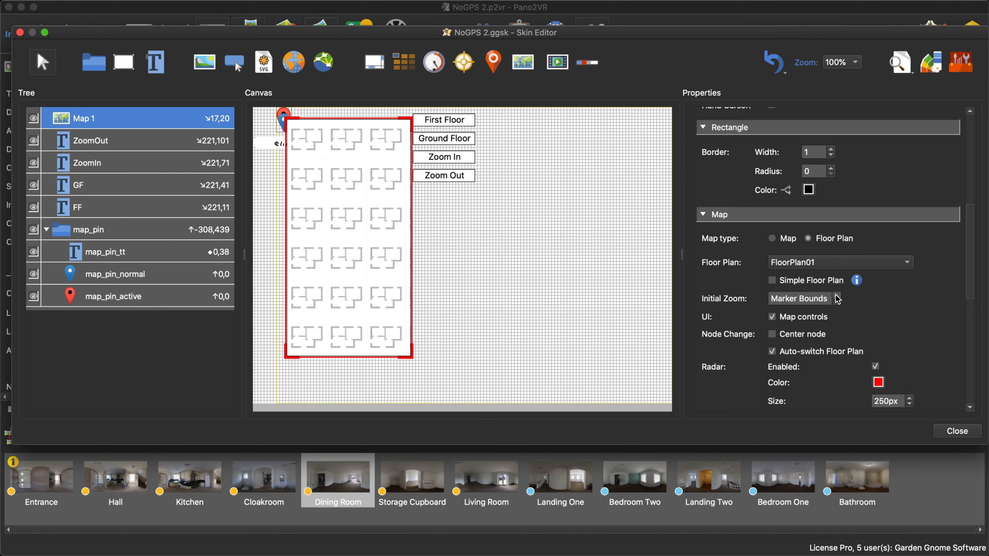
pyautogui.click(836, 295)
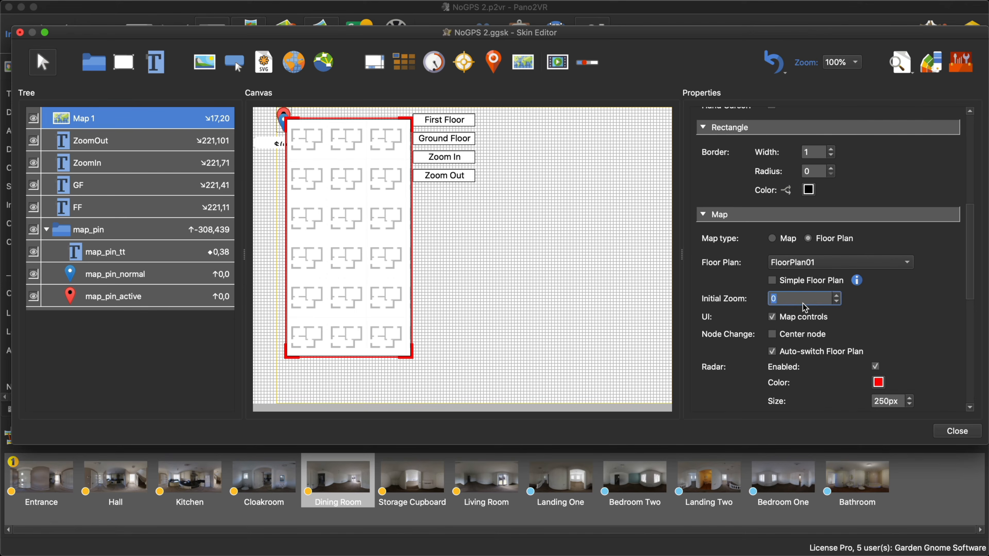
pyautogui.click(863, 323)
pyautogui.click(956, 434)
pyautogui.click(582, 246)
# - Regenerate the tour output, test zooming the floor plan in and out in the browser, and close the preview
pyautogui.click(749, 229)
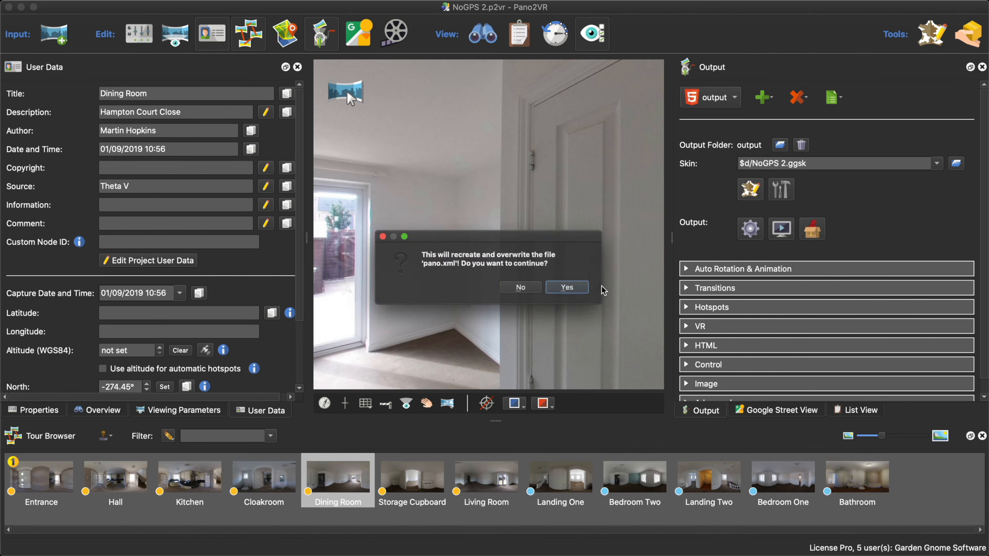
pyautogui.click(580, 314)
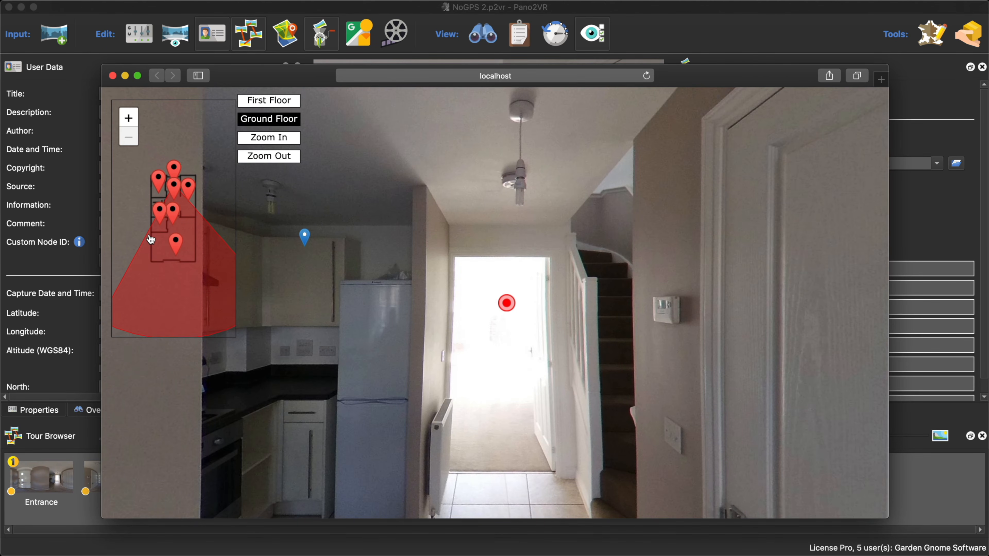
pyautogui.click(129, 118)
pyautogui.click(129, 117)
pyautogui.click(129, 118)
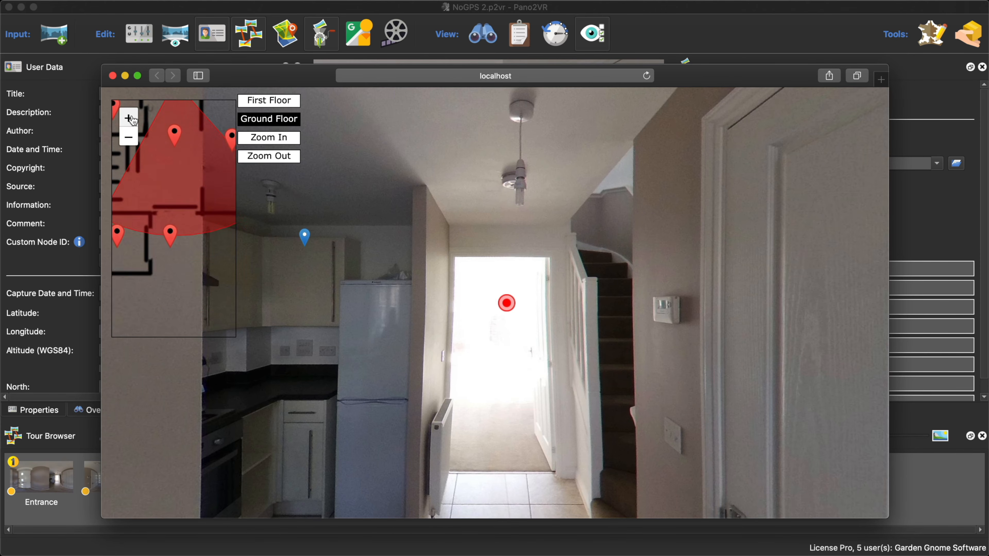
pyautogui.click(129, 117)
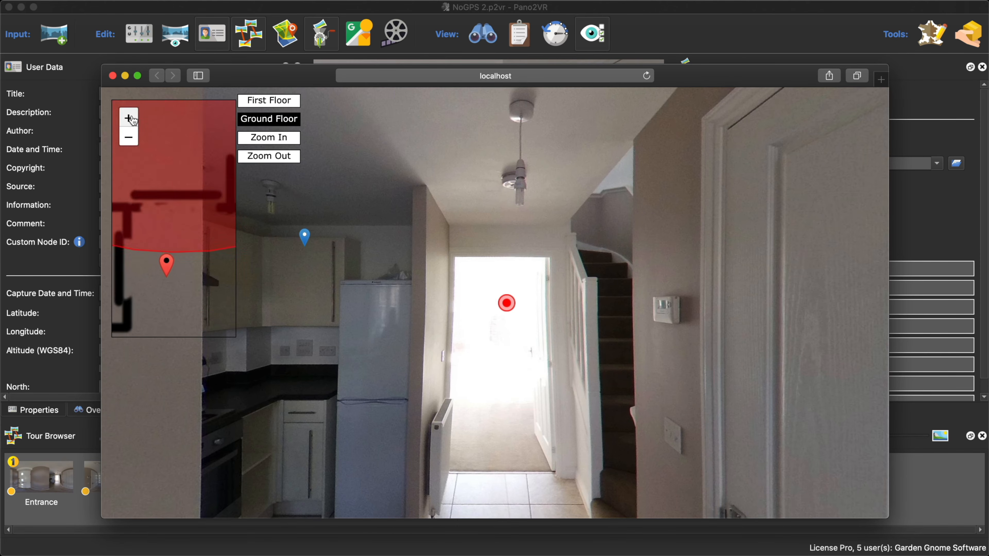
pyautogui.click(129, 137)
pyautogui.click(128, 137)
pyautogui.click(128, 137)
pyautogui.click(112, 75)
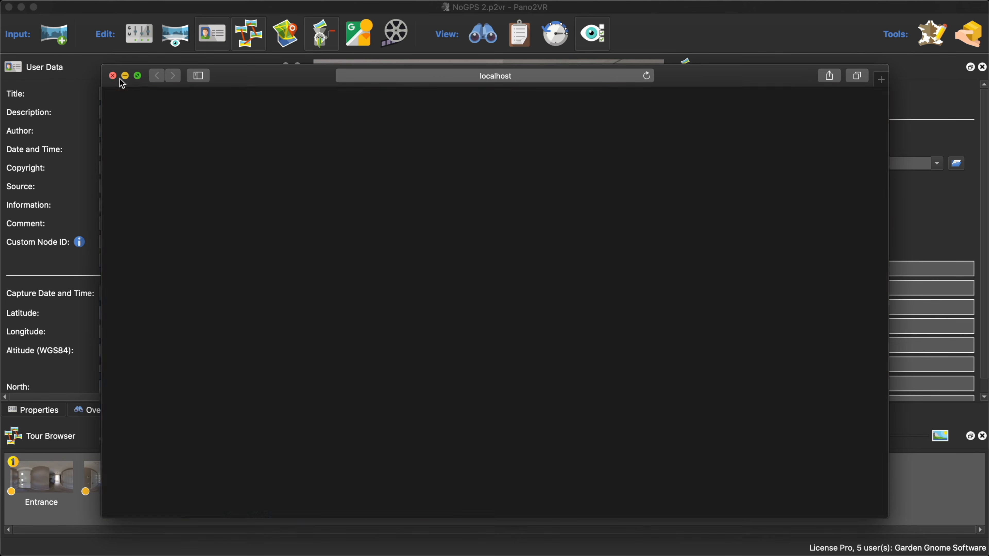
# - Reopen the NoGPS 2 skin, set Map 1's Initial Zoom to 3, and save the skin
pyautogui.click(748, 189)
pyautogui.click(411, 271)
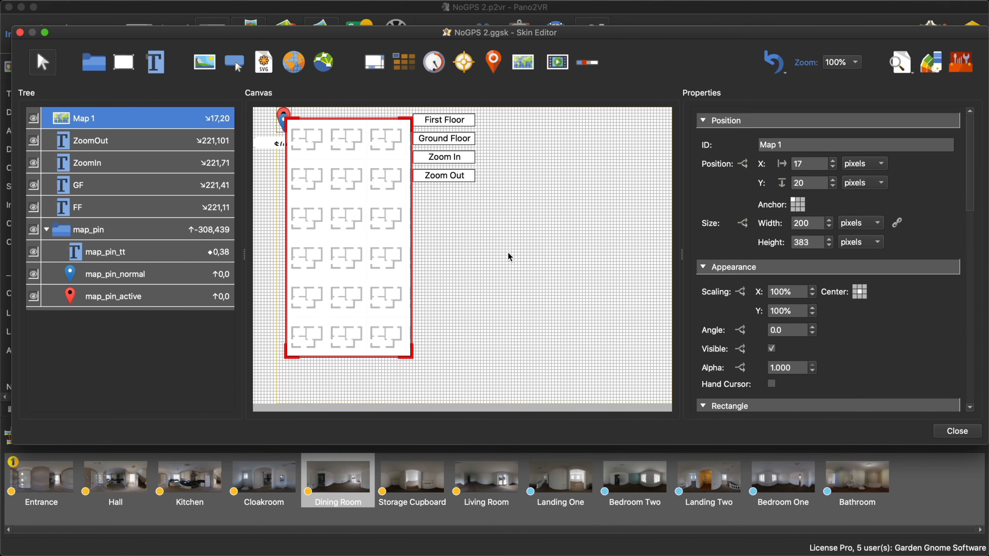
pyautogui.scroll(-10, 909, 319)
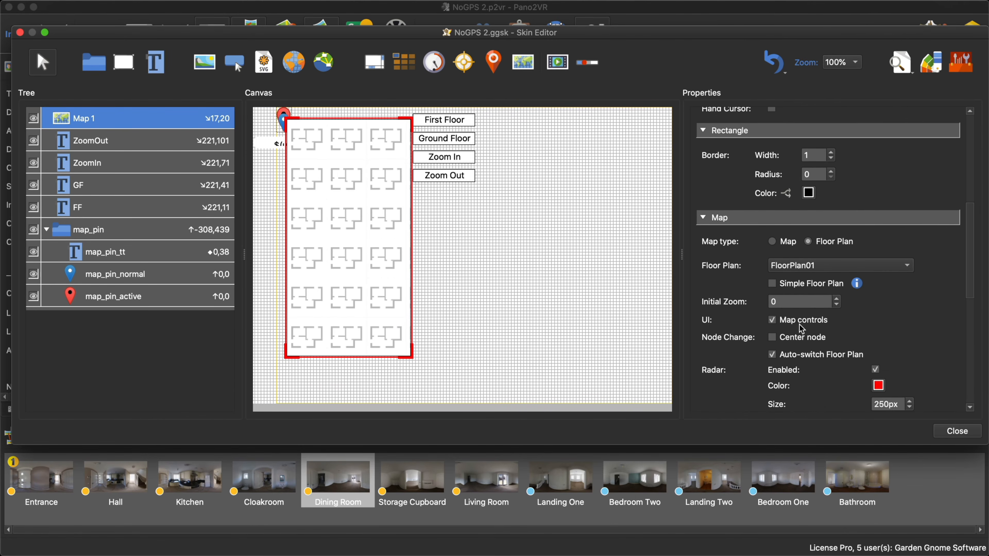
pyautogui.doubleClick(782, 303)
pyautogui.write('3')
pyautogui.click(959, 431)
pyautogui.click(571, 247)
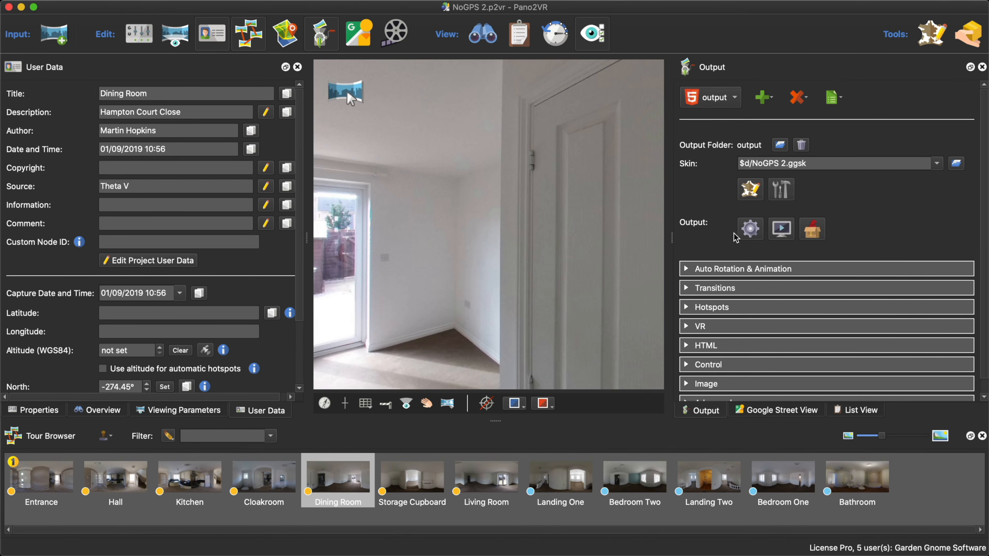
# - Regenerate the output, pan and zoom out the floor plan in the browser, visit the Hall node, and close the preview
pyautogui.click(751, 230)
pyautogui.click(581, 290)
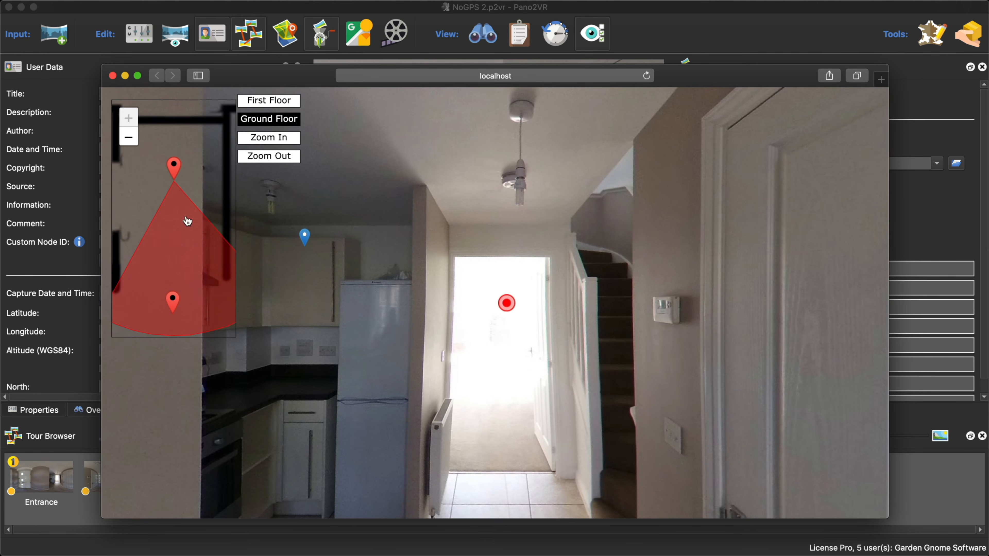
pyautogui.moveTo(193, 204); pyautogui.dragTo(163, 192)
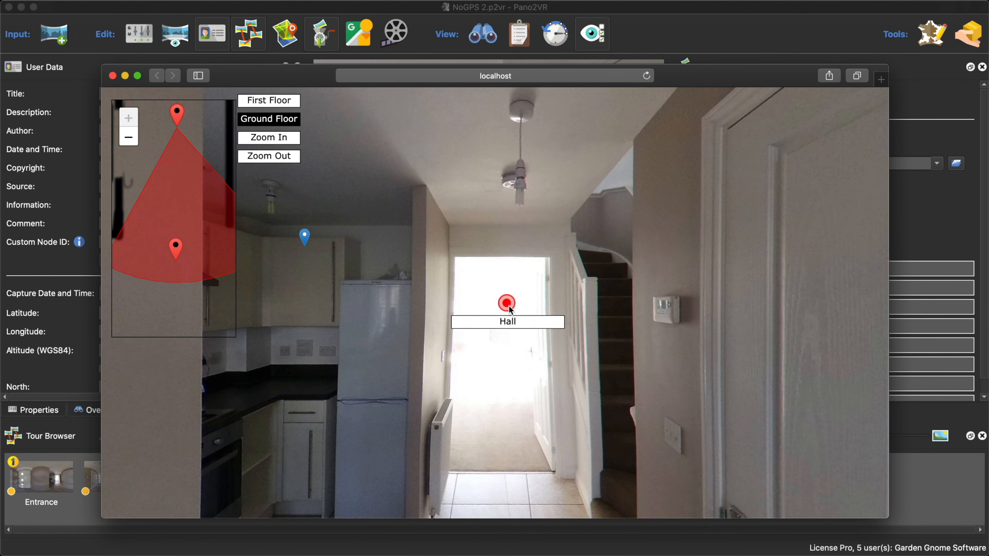
pyautogui.click(508, 305)
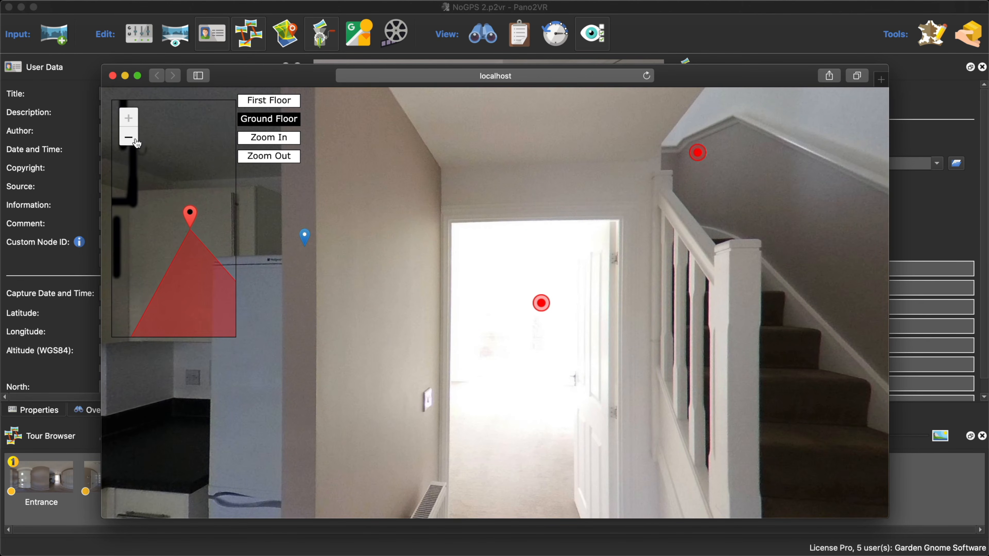
pyautogui.click(135, 138)
pyautogui.click(129, 137)
pyautogui.click(112, 75)
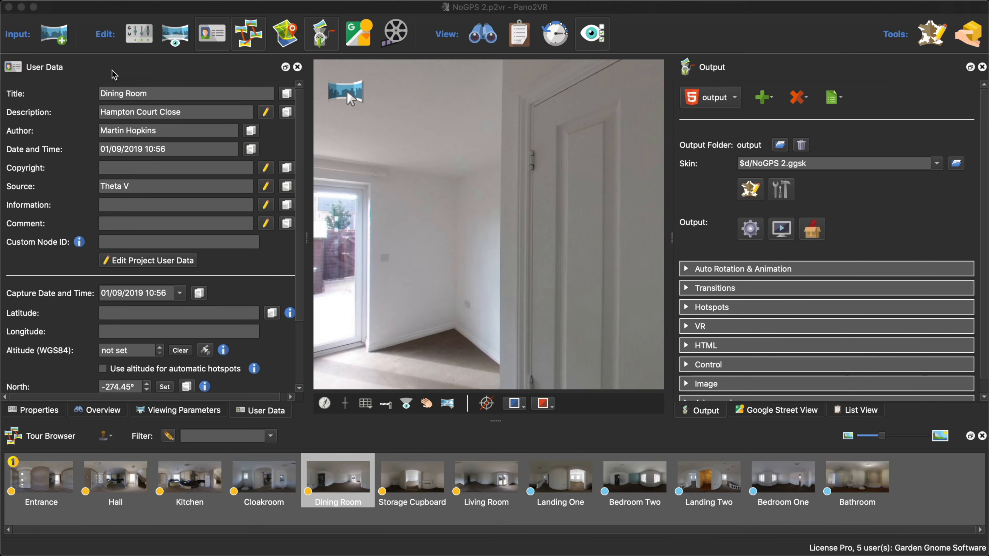
# - Reopen the NoGPS 2 skin, set Map 1's Initial Zoom to Marker Bounds, and save the skin
pyautogui.click(750, 189)
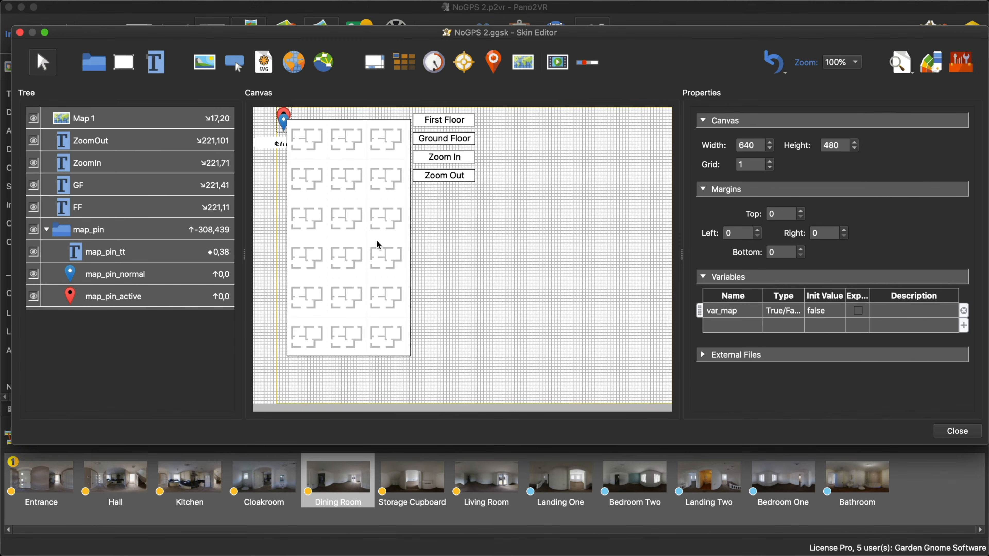
pyautogui.scroll(-10, 781, 297)
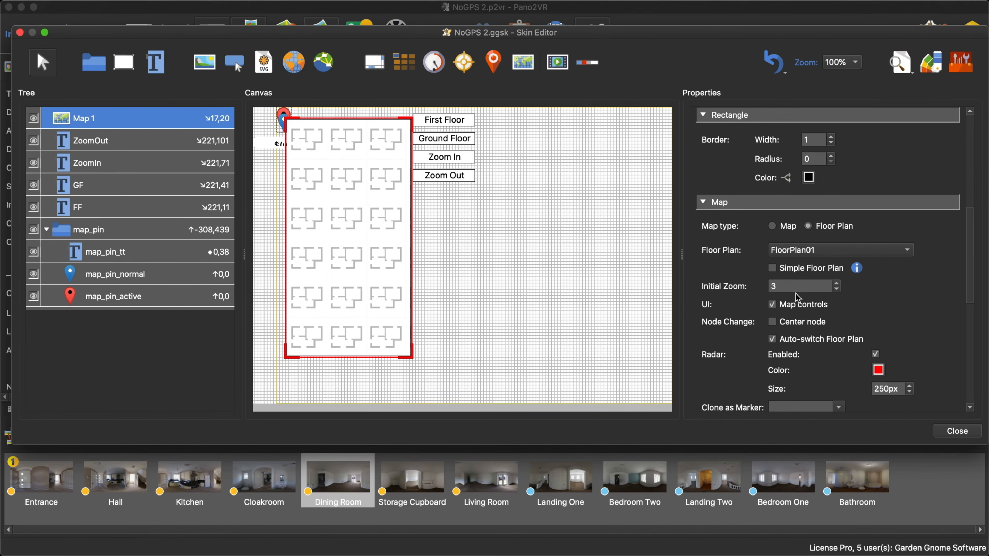
pyautogui.moveTo(788, 286); pyautogui.dragTo(747, 287)
pyautogui.write('0')
pyautogui.click(837, 289)
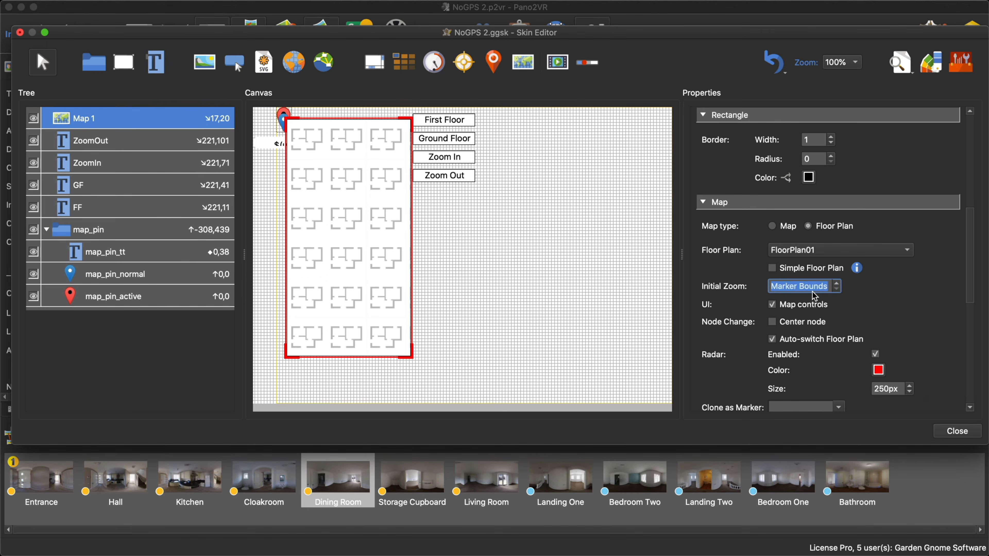
pyautogui.click(874, 290)
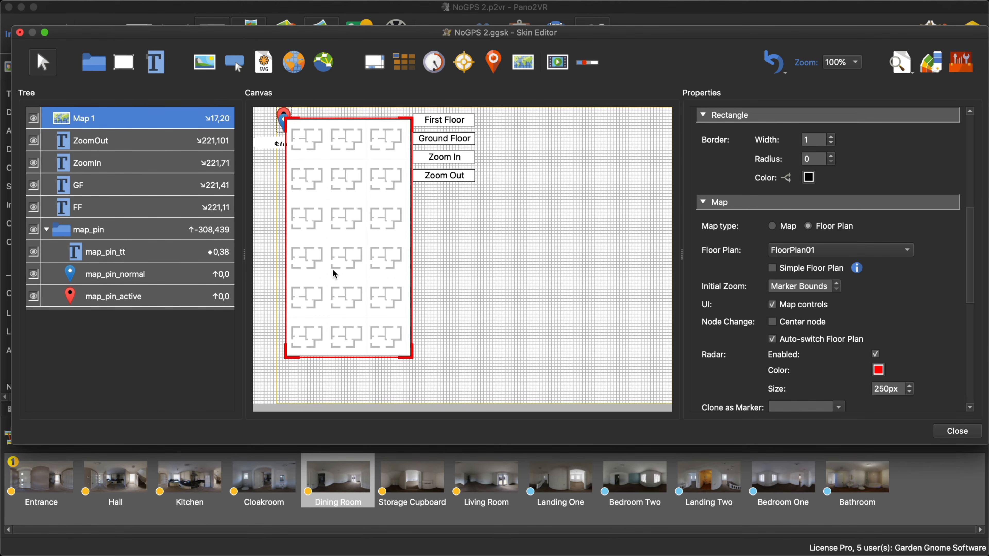
pyautogui.click(944, 431)
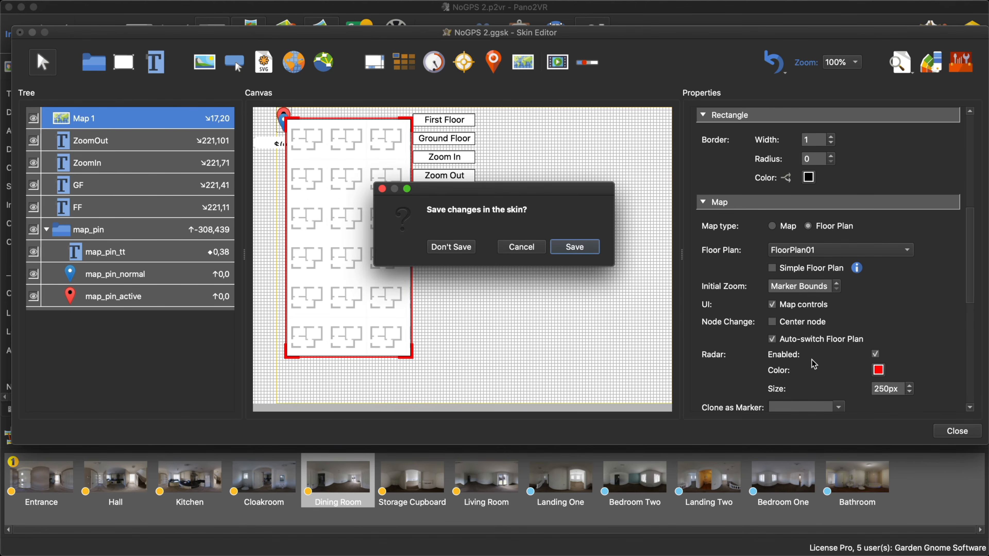
pyautogui.click(573, 245)
# - Regenerate the tour output, test zooming and panning the ground floor plan in the browser, and close the preview
pyautogui.click(750, 228)
pyautogui.click(576, 288)
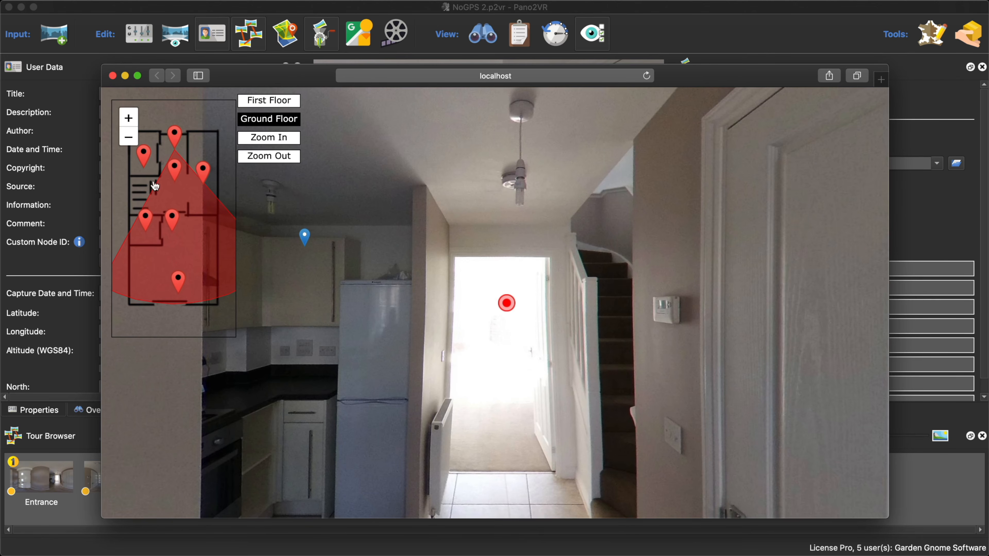
pyautogui.click(128, 137)
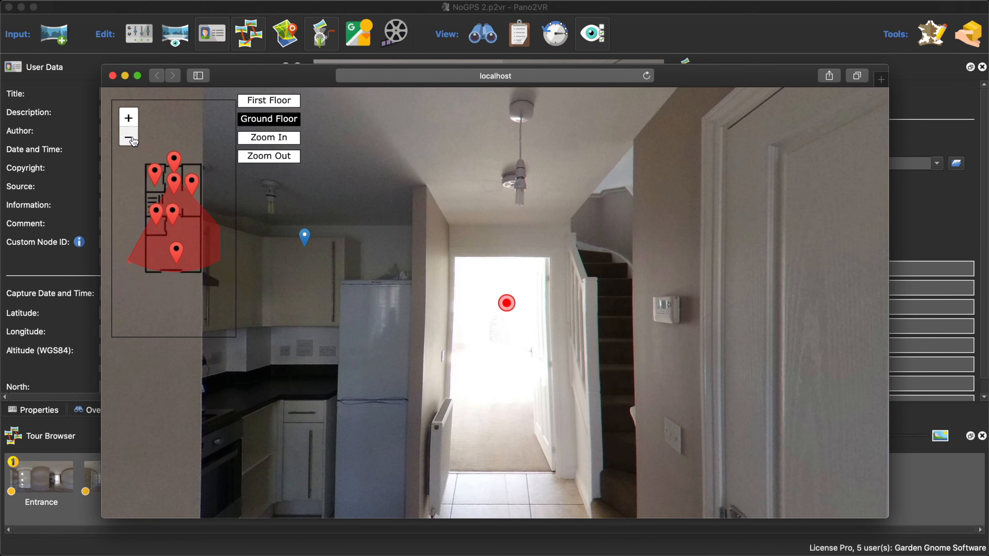
pyautogui.click(129, 117)
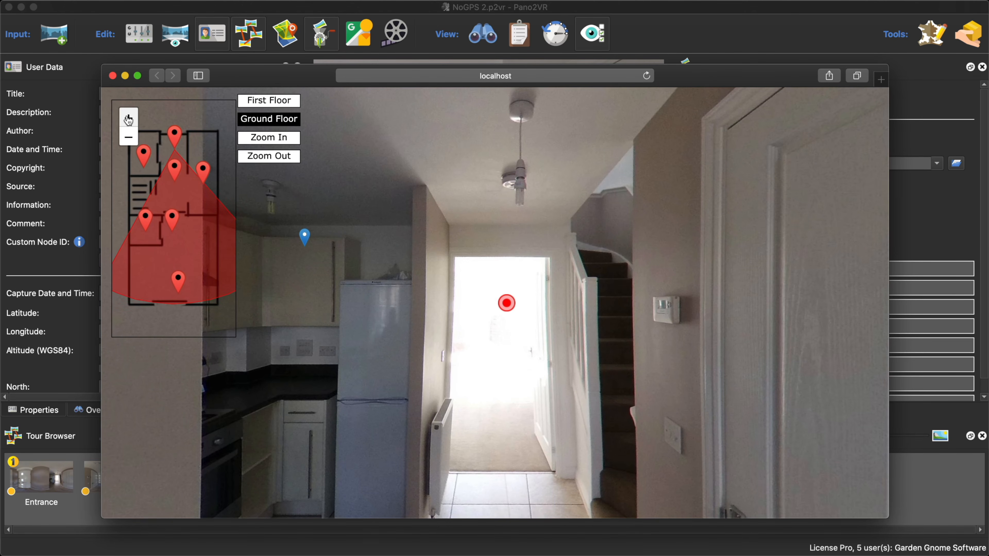
pyautogui.click(129, 118)
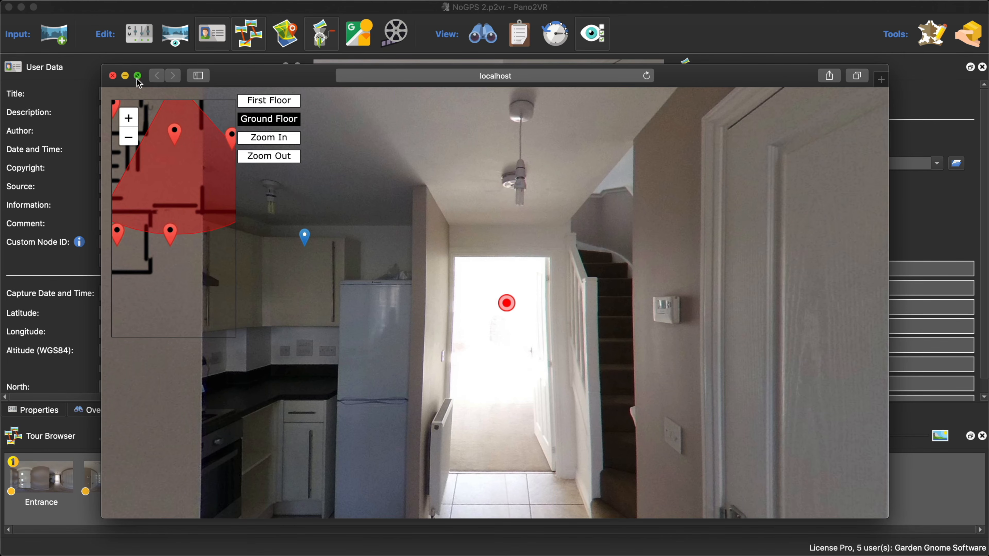
pyautogui.click(128, 137)
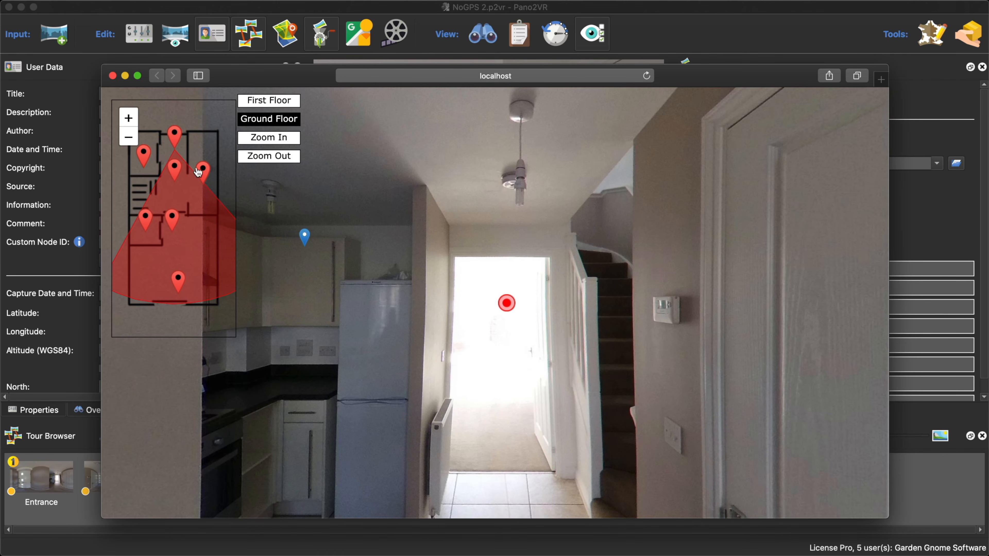
pyautogui.scroll(5, 202, 138)
pyautogui.scroll(-3, 202, 139)
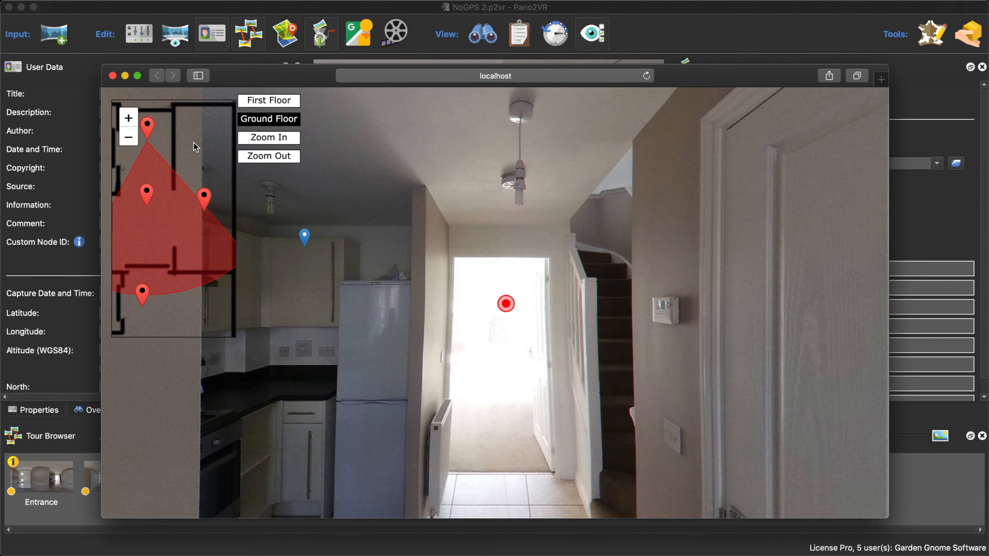
pyautogui.moveTo(201, 147); pyautogui.dragTo(221, 151)
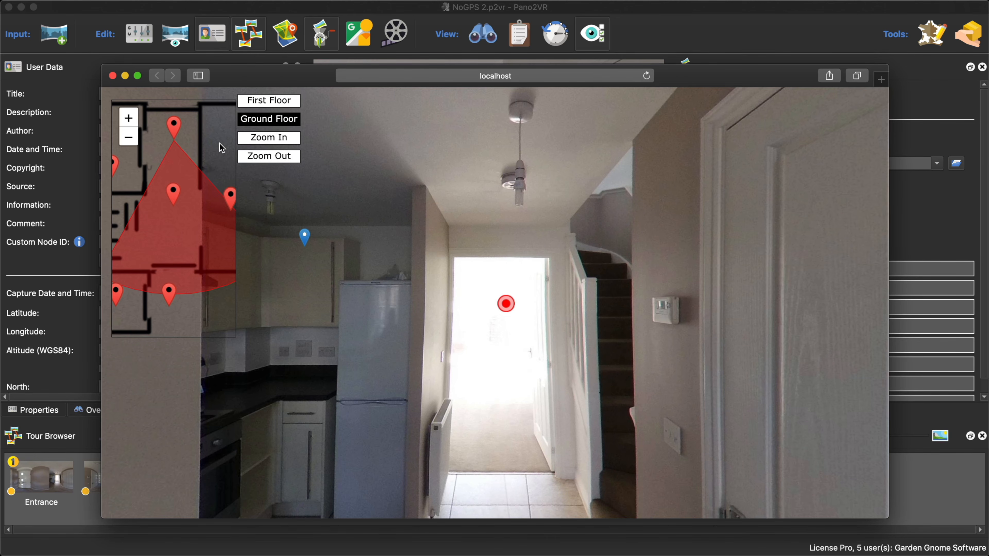
pyautogui.scroll(2, 219, 144)
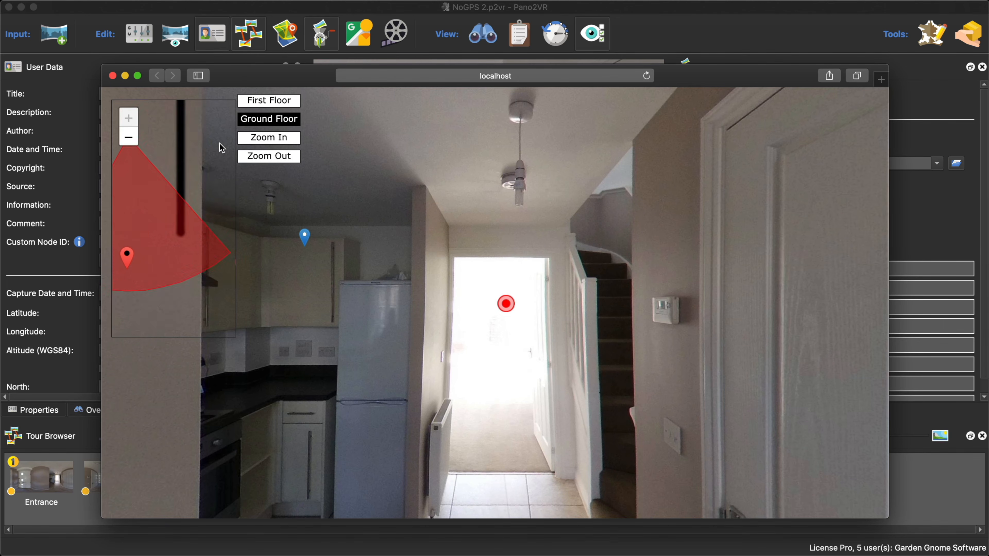
pyautogui.scroll(-3, 220, 146)
pyautogui.click(112, 75)
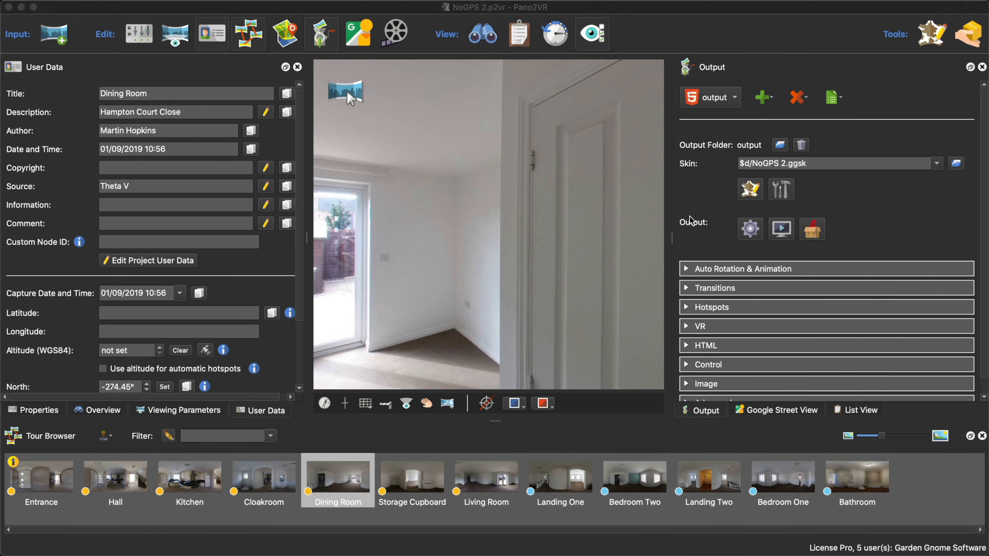
# - Reopen the NoGPS 2 skin and move the map_pin container onto the empty canvas area at about X 95, Y 252
pyautogui.click(750, 189)
pyautogui.scroll(-10, 861, 294)
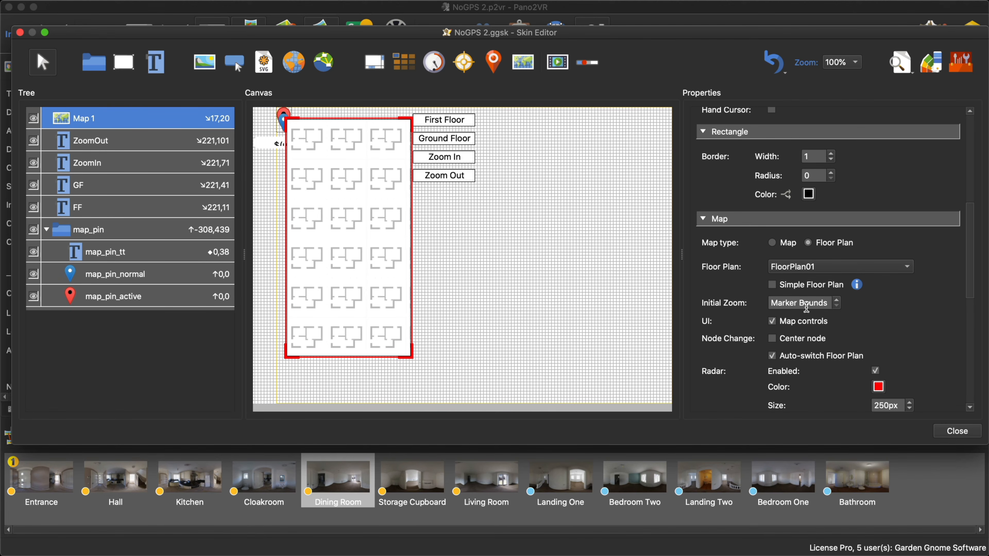
pyautogui.click(108, 232)
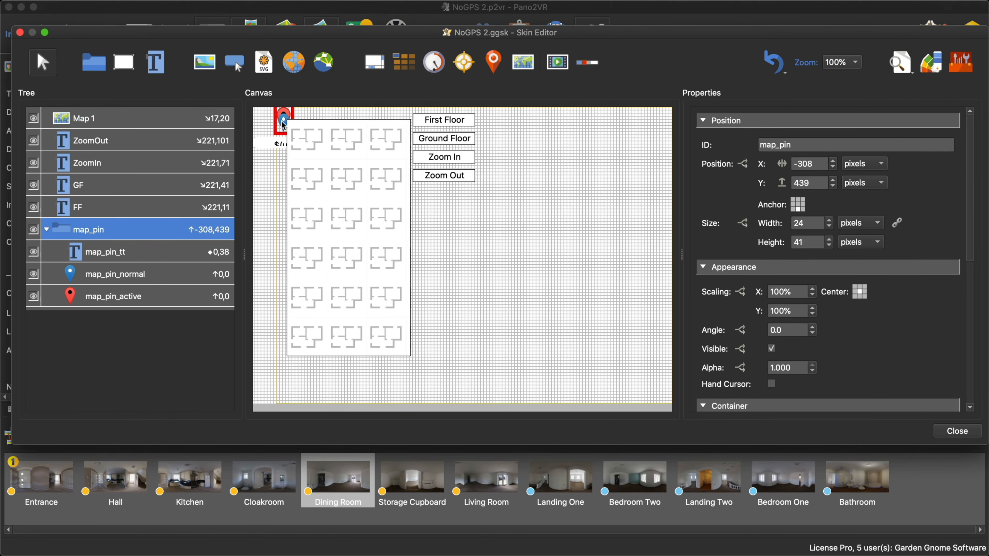
pyautogui.moveTo(284, 125); pyautogui.dragTo(530, 234)
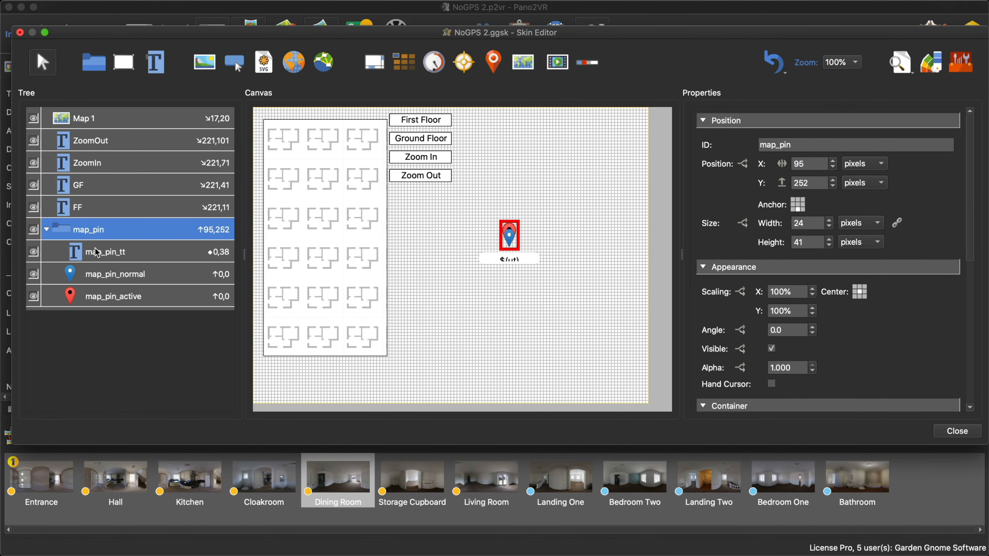
# - Examine the position logic block of the map_pin_tt tooltip, including its Has Touch and user data title conditions
pyautogui.click(98, 252)
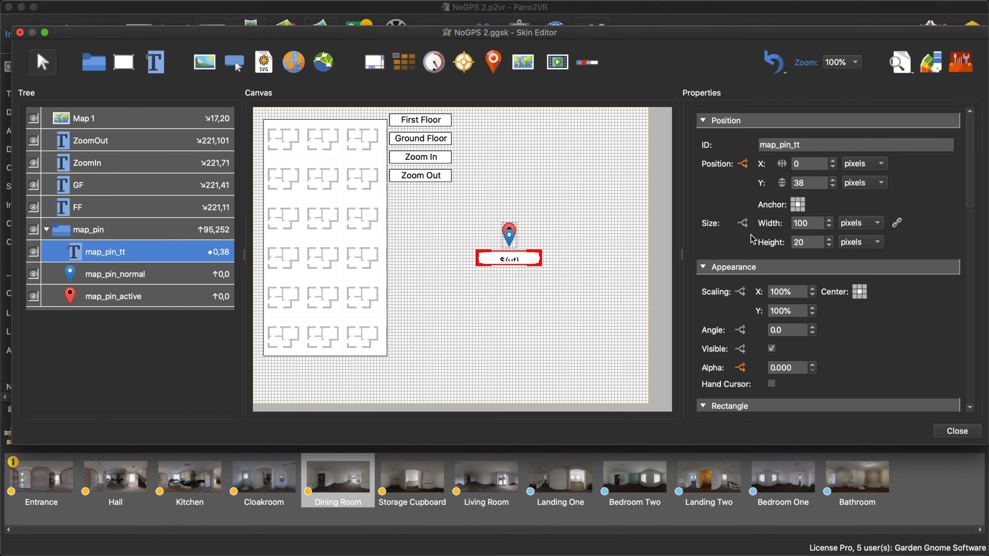
pyautogui.click(743, 165)
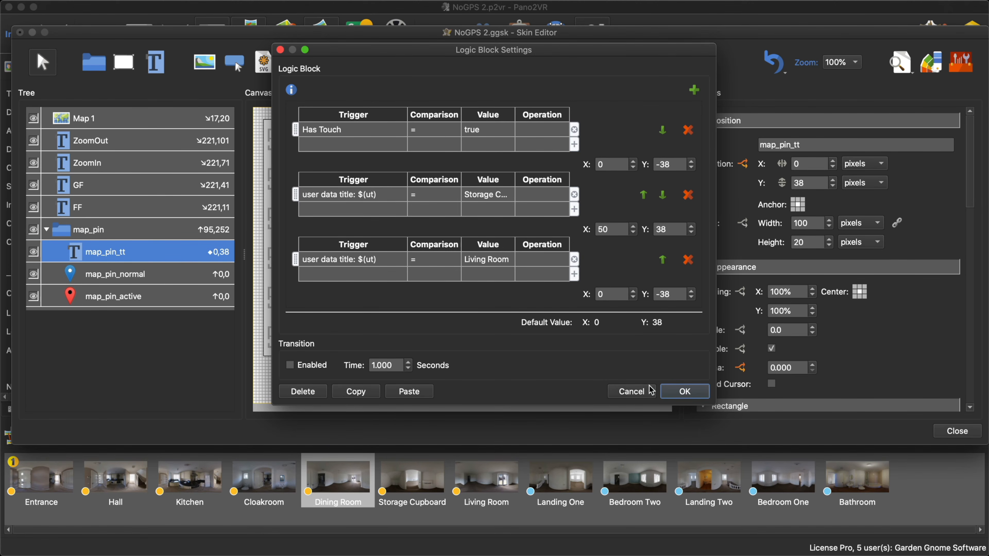
pyautogui.click(680, 391)
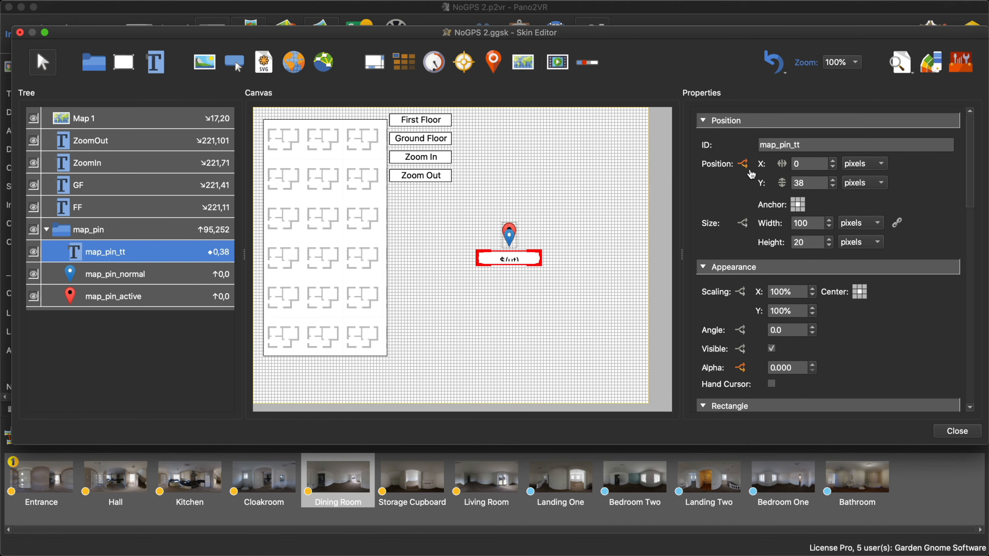
pyautogui.click(744, 165)
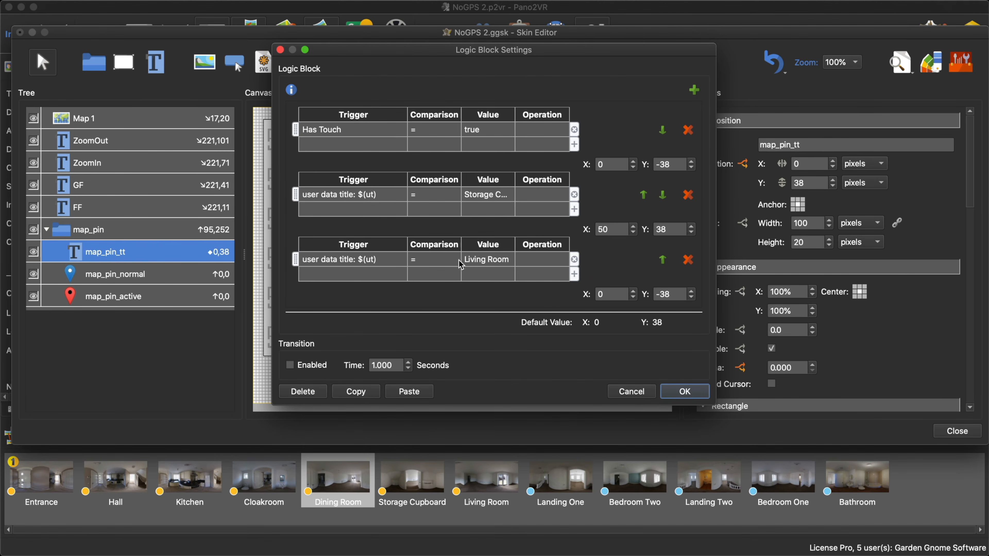
pyautogui.click(648, 393)
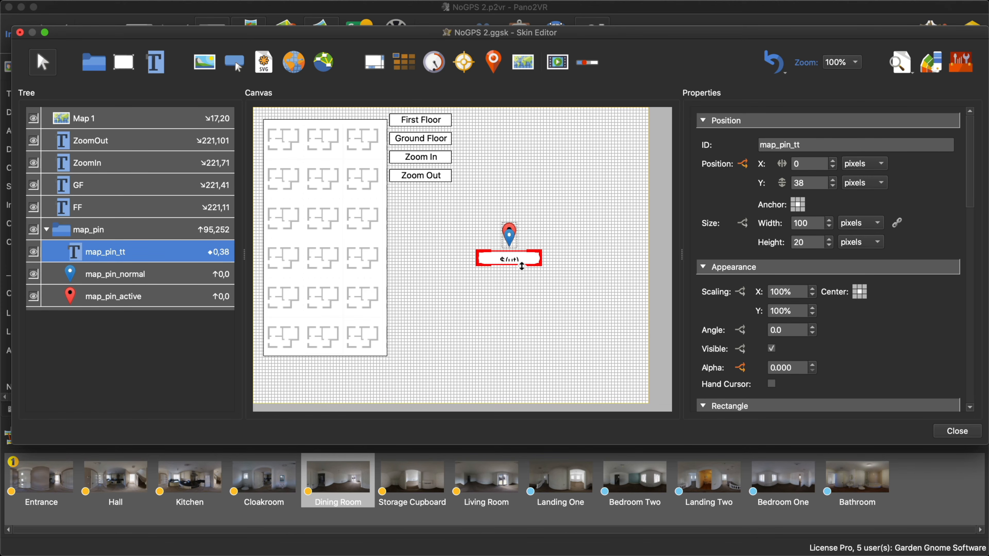
# - Select the Map 1 element and examine its Map settings, including the floor plan and radar options
pyautogui.click(344, 255)
pyautogui.scroll(-2, 925, 346)
pyautogui.scroll(-10, 925, 345)
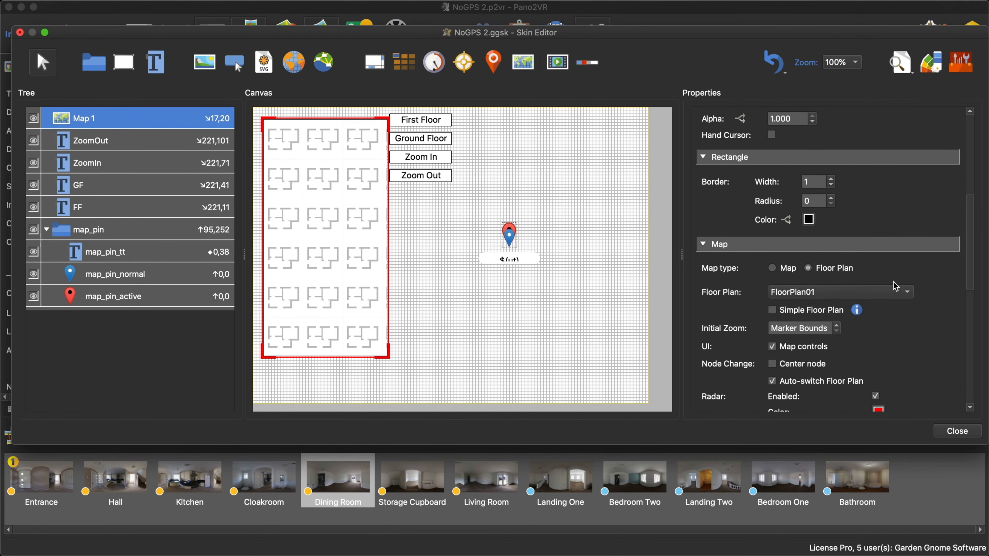